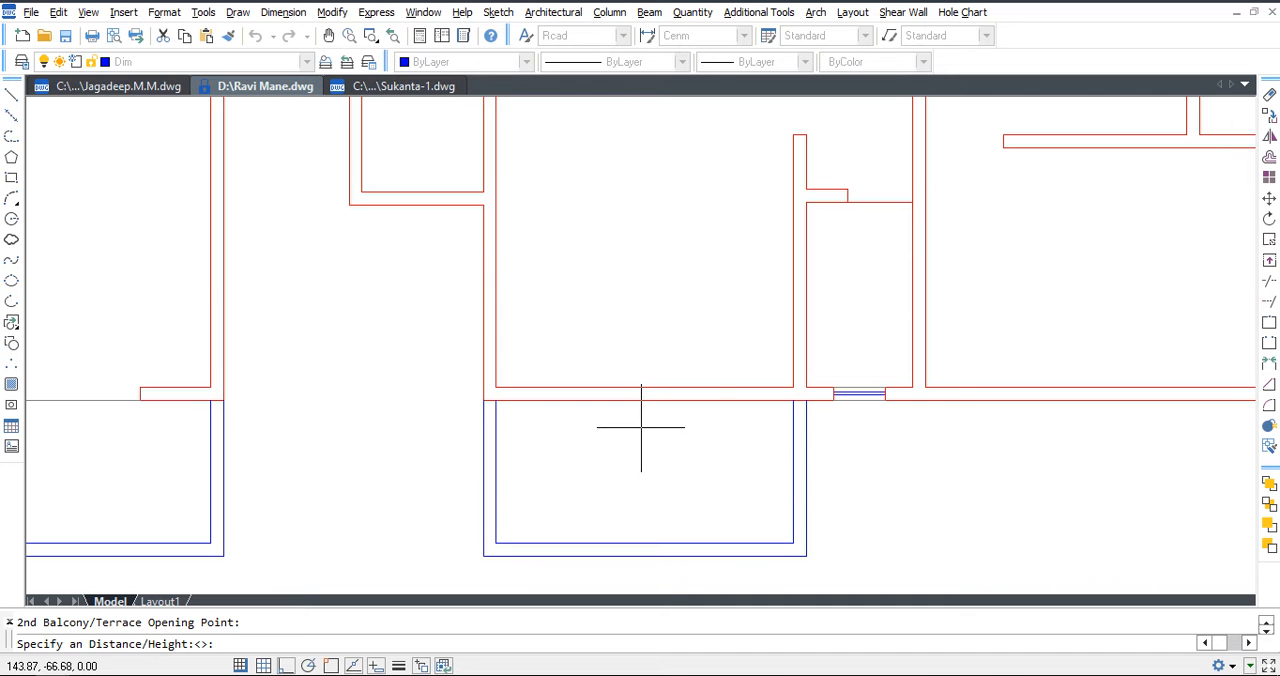
# Finish the 1.80 wide opening in the horizontal wall above the middle balcony.
pyautogui.press('Return')
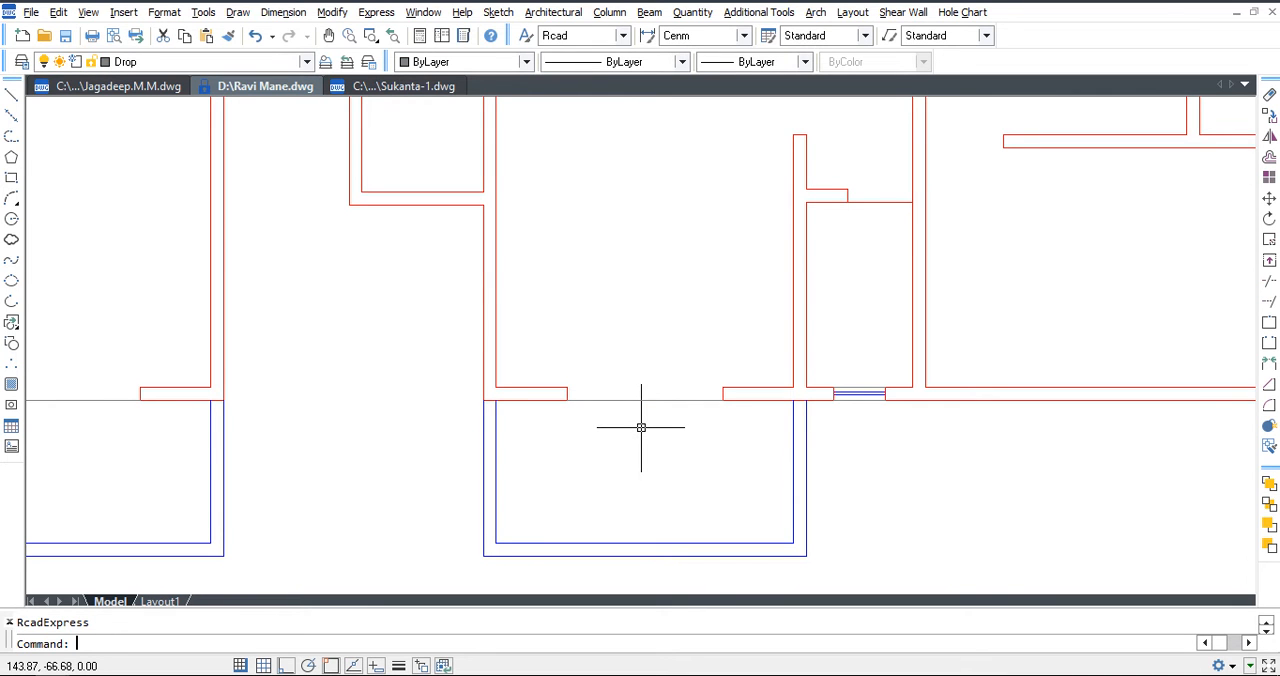
pyautogui.scroll(-2, 606, 446)
pyautogui.moveTo(750, 211); pyautogui.dragTo(696, 308, button='middle')
pyautogui.scroll(3, 735, 288)
pyautogui.write('d')
pyautogui.press('Escape')
pyautogui.click(498, 12)
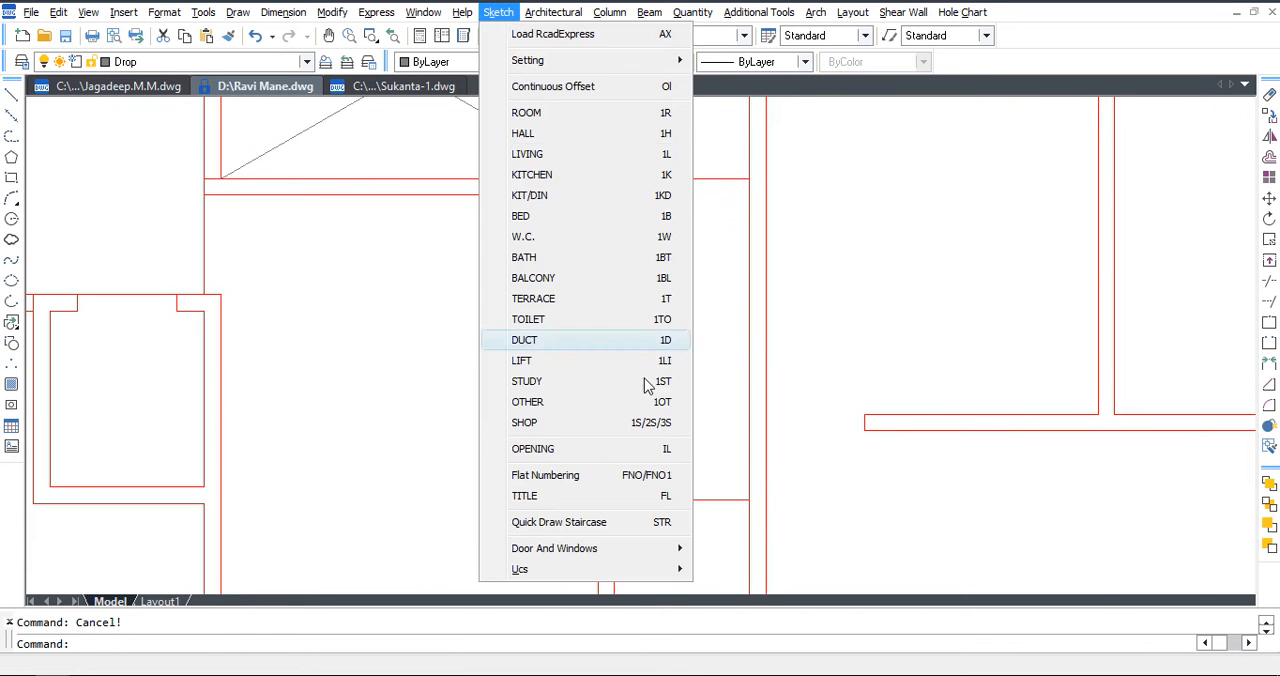
pyautogui.click(631, 455)
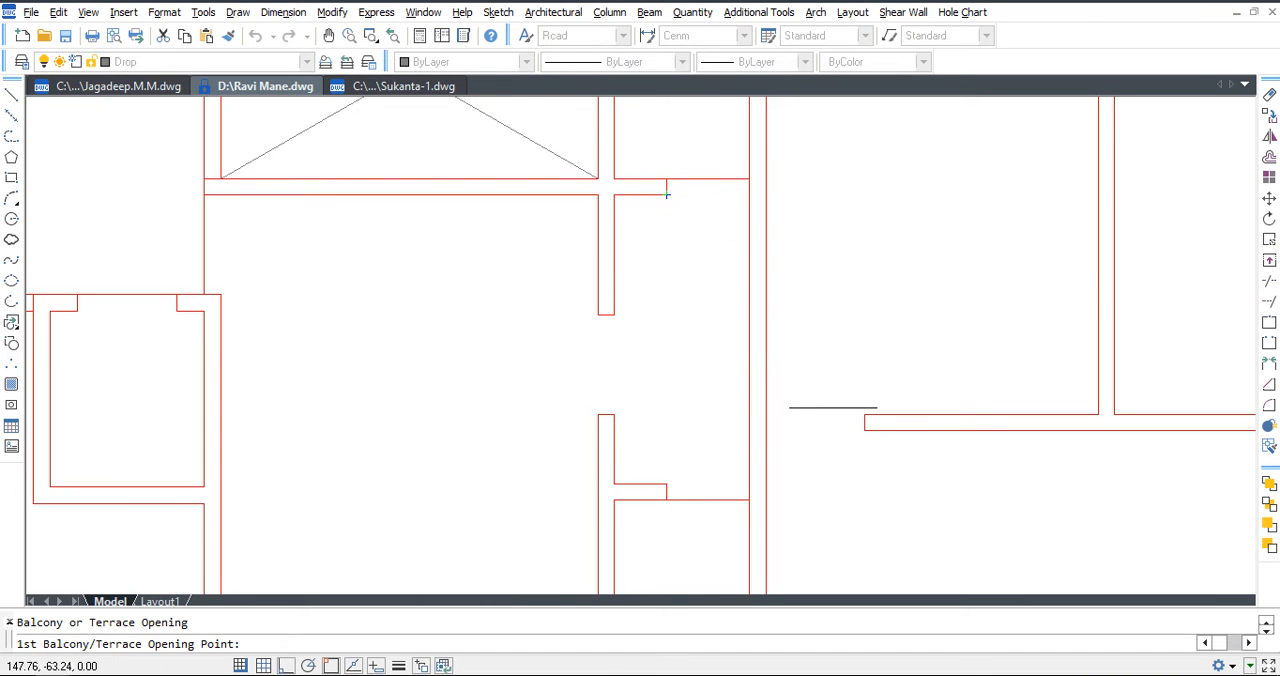
pyautogui.press('Escape')
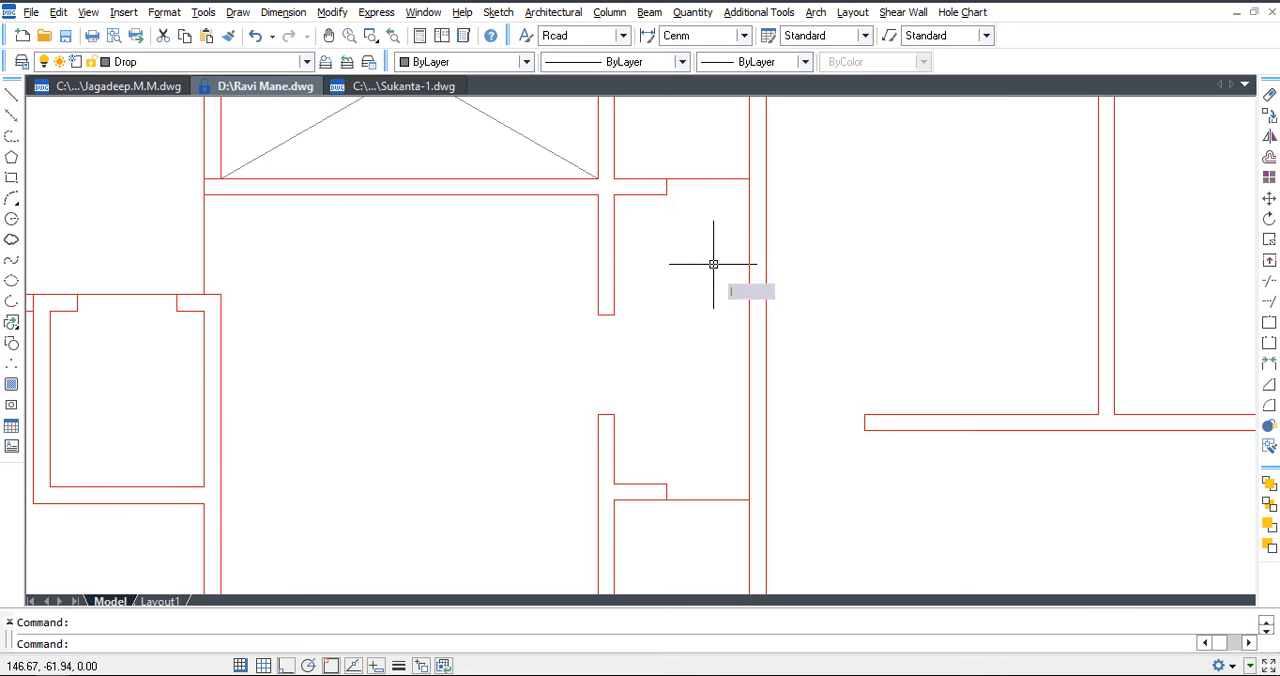
# Draw a diagonal guide line from the short wall stub's lower corner across the vertical wall to the free wall end.
pyautogui.write('l')
pyautogui.press('Return')
pyautogui.click(665, 195)
pyautogui.click(863, 414)
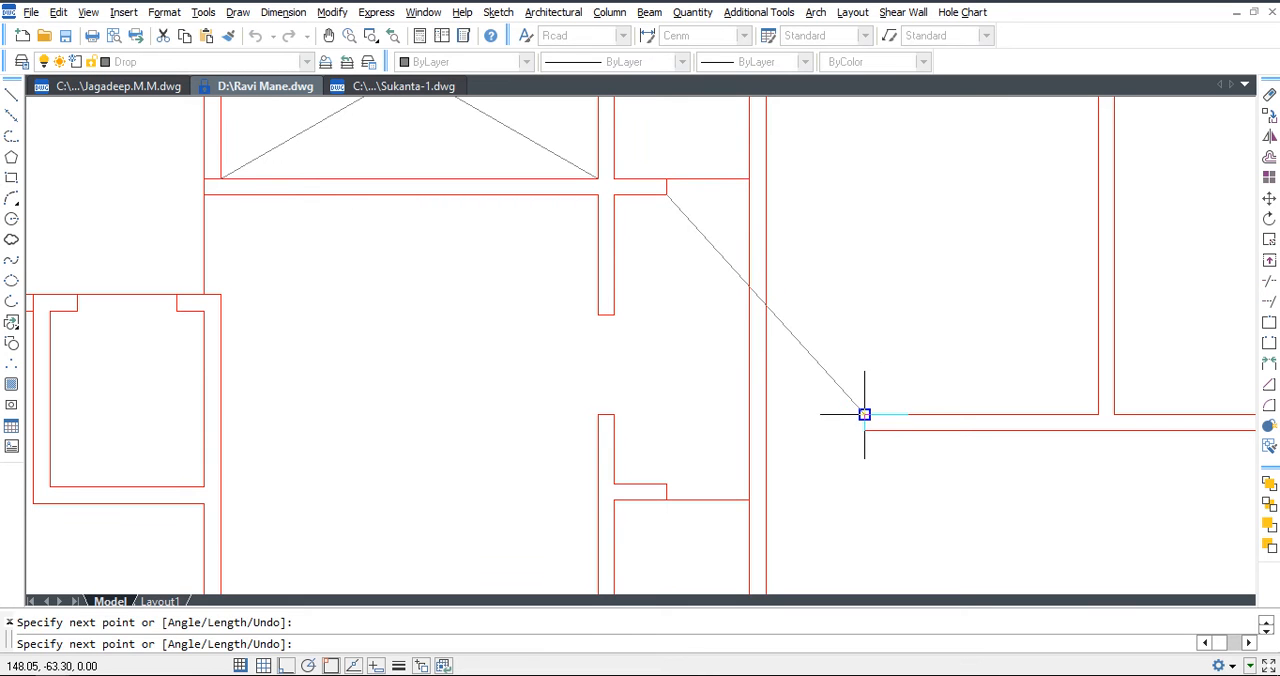
pyautogui.press('Escape')
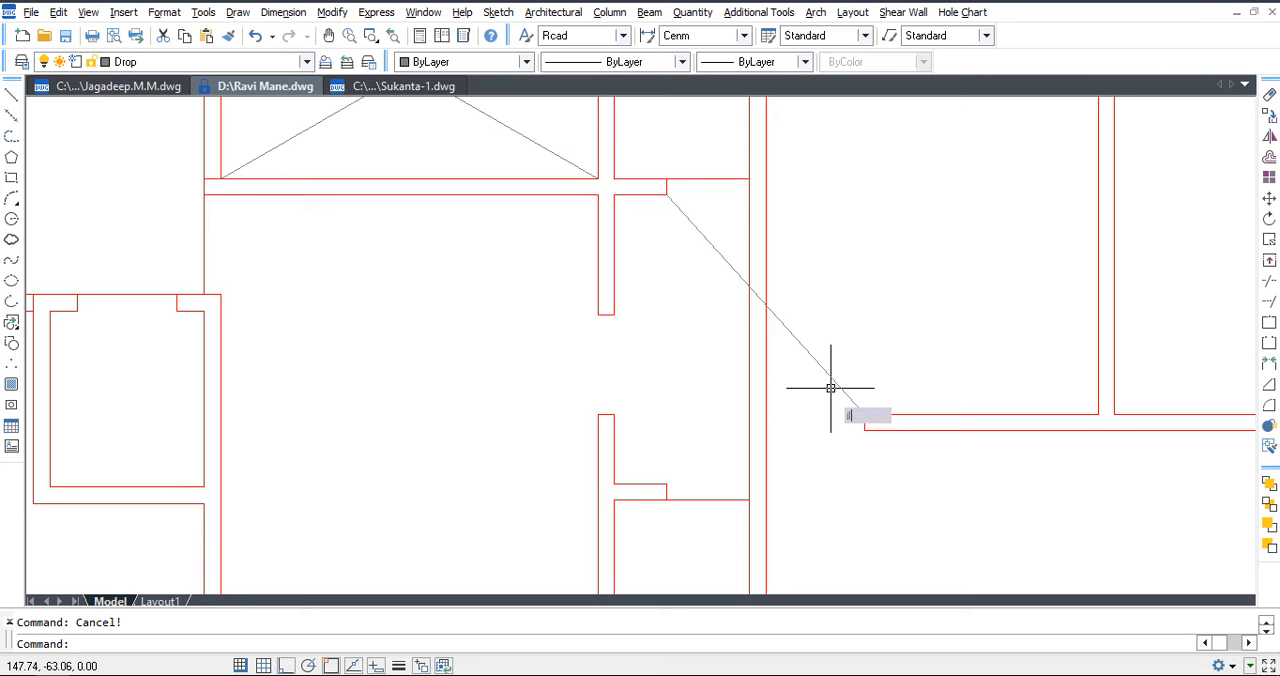
# Create a 1.2 wide opening in the vertical wall where the diagonal guide line crosses it.
pyautogui.click(498, 12)
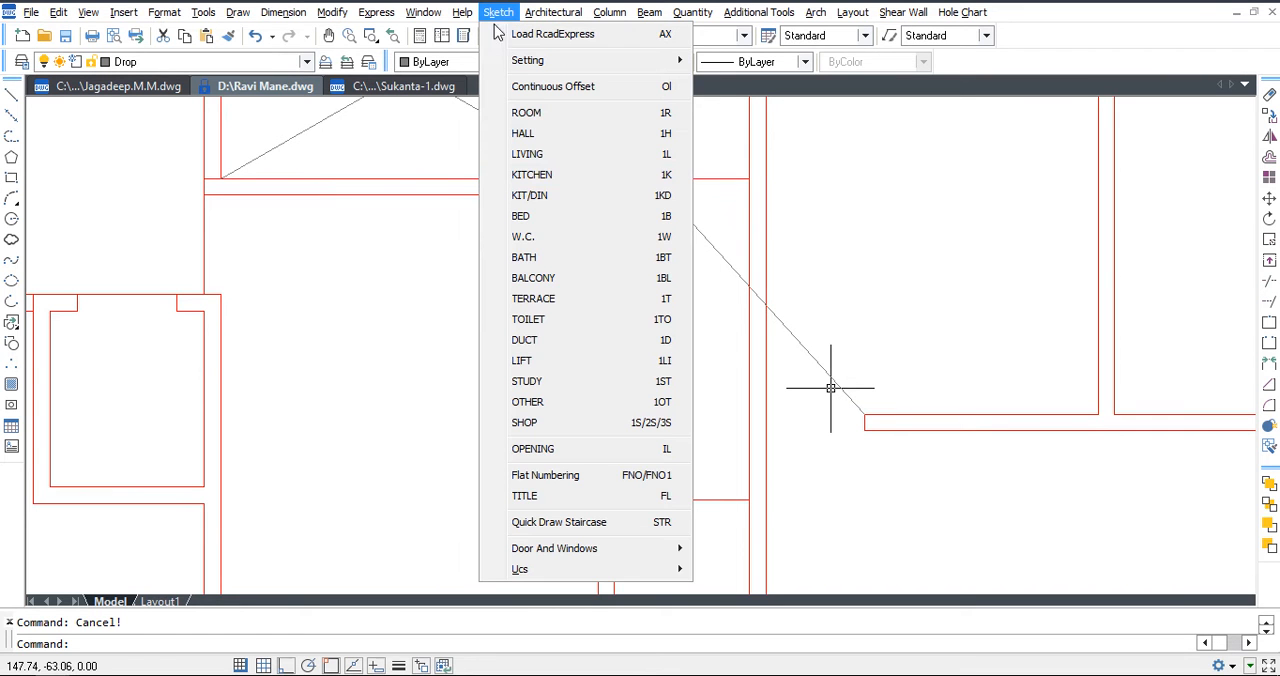
pyautogui.click(574, 448)
pyautogui.scroll(3, 761, 307)
pyautogui.click(770, 302)
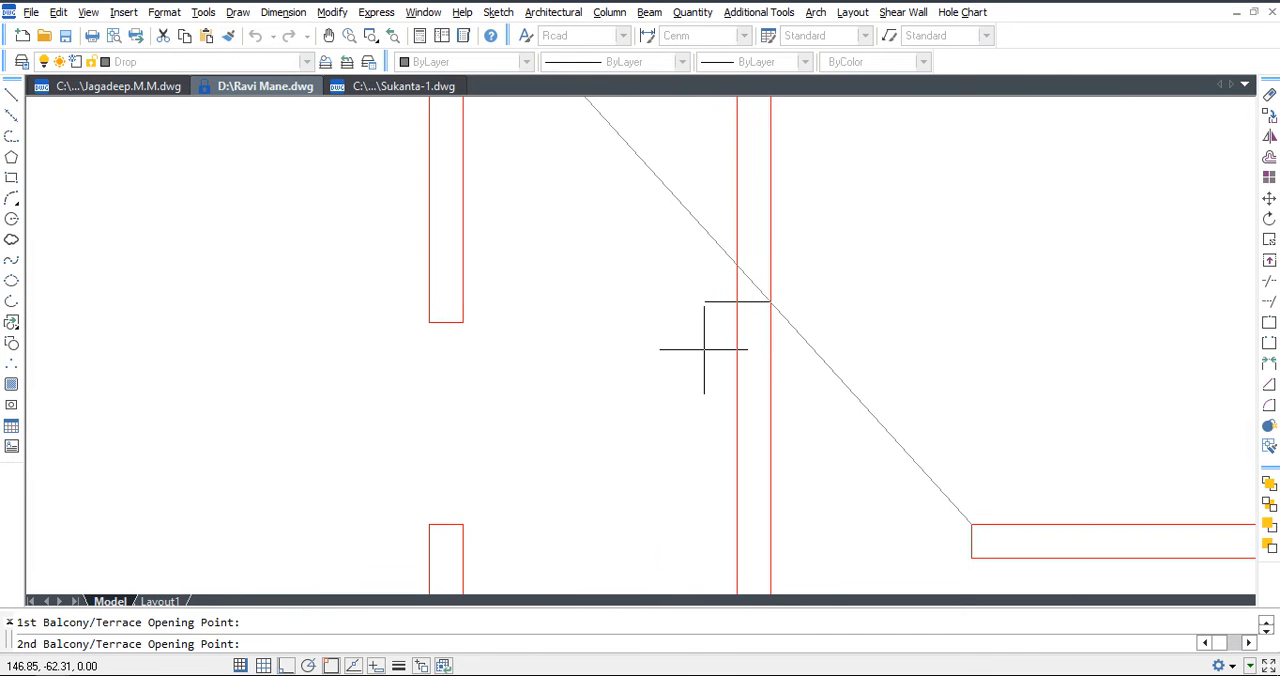
pyautogui.click(733, 300)
pyautogui.scroll(-2, 792, 373)
pyautogui.write('1.')
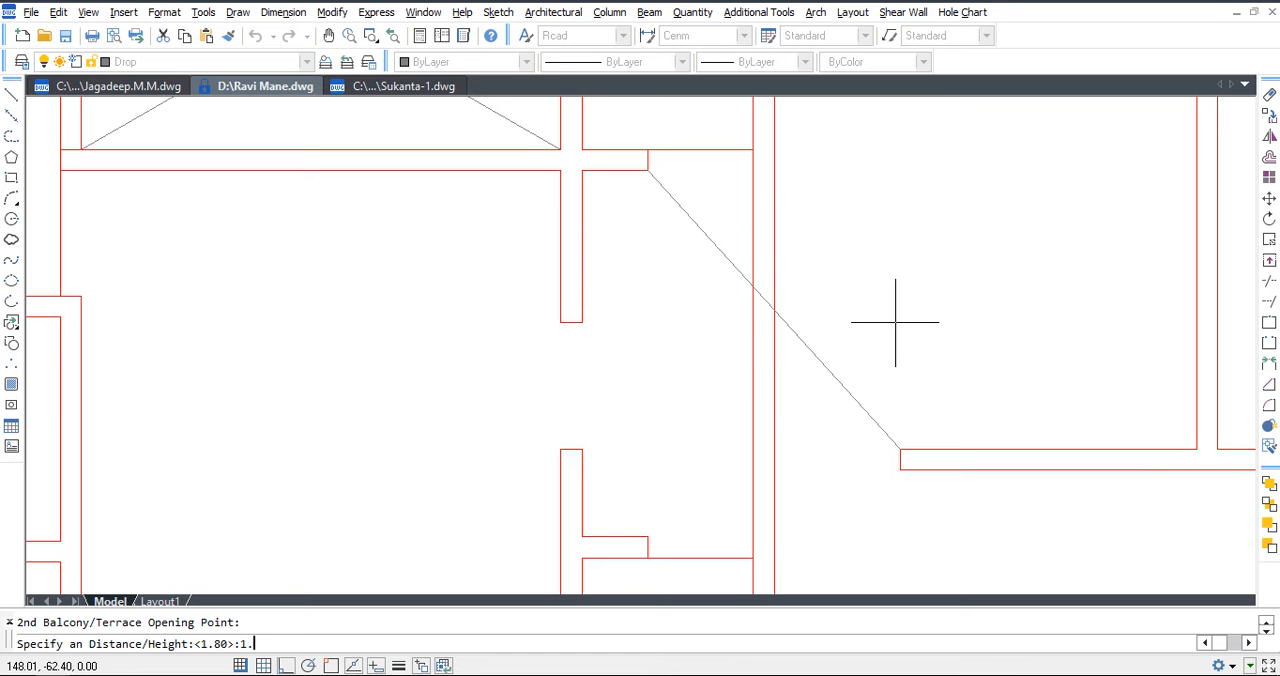
pyautogui.write('2')
pyautogui.press('Return')
pyautogui.press('Escape')
# Delete the diagonal guide line and clear the wall lines left across the opening with Trim and Erase.
pyautogui.click(724, 255)
pyautogui.press('Delete')
pyautogui.press('Escape')
pyautogui.write('tr')
pyautogui.press('Return')
pyautogui.press('Return')
pyautogui.click(825, 289)
pyautogui.click(714, 308)
pyautogui.press('Escape')
pyautogui.moveTo(794, 357); pyautogui.dragTo(751, 414)
pyautogui.press('Delete')
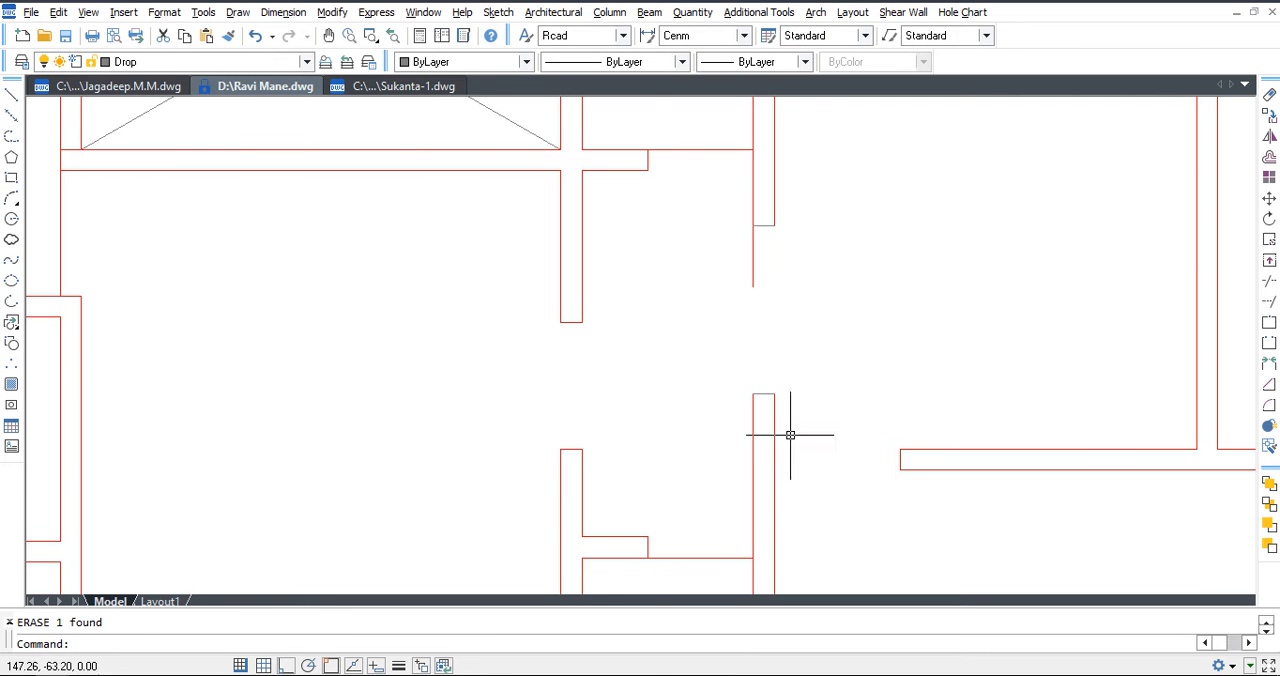
# Trim the leftover wall line stub hanging below the opening's upper end cap.
pyautogui.moveTo(759, 300); pyautogui.dragTo(724, 260)
pyautogui.press('Escape')
pyautogui.write('tr')
pyautogui.press('Return')
pyautogui.press('Return')
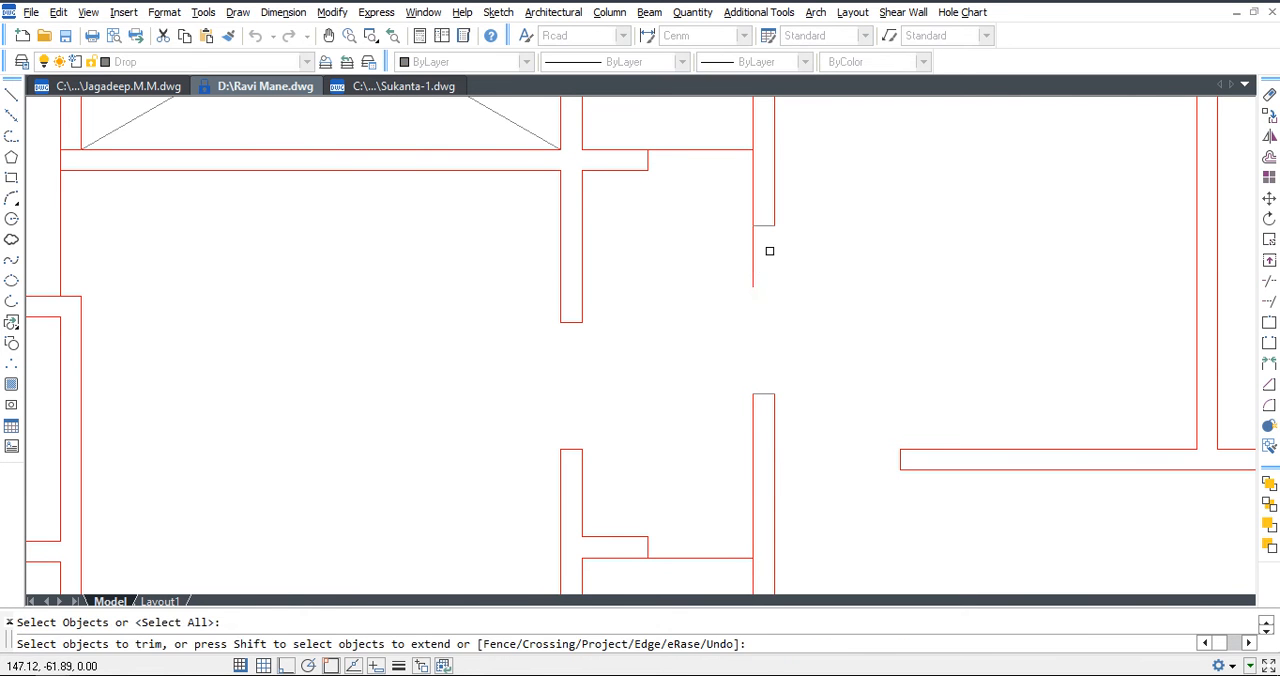
pyautogui.click(754, 254)
pyautogui.press('Escape')
# Match the opening's end cap lines to the properties of the red wall line.
pyautogui.write('ma')
pyautogui.press('Return')
pyautogui.click(773, 420)
pyautogui.click(810, 443)
pyautogui.click(704, 211)
pyautogui.press('Escape')
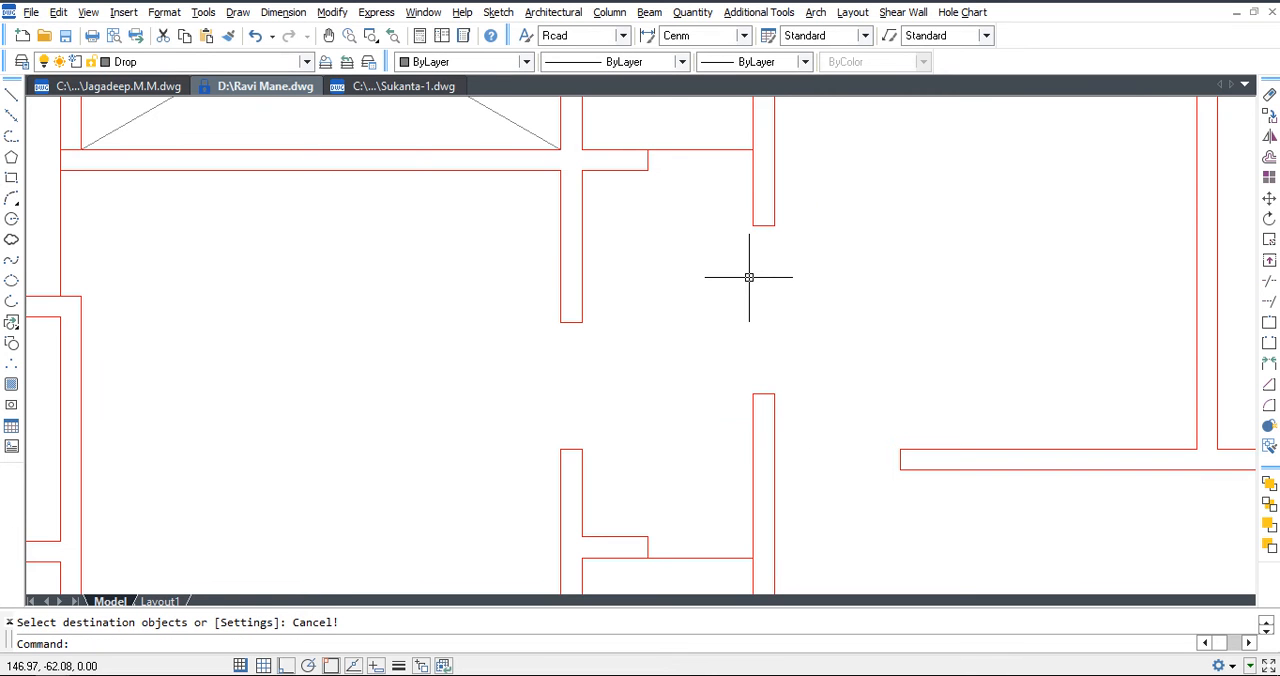
# Delete the opening's end caps and the short wall lines above the gap.
pyautogui.scroll(-2, 749, 277)
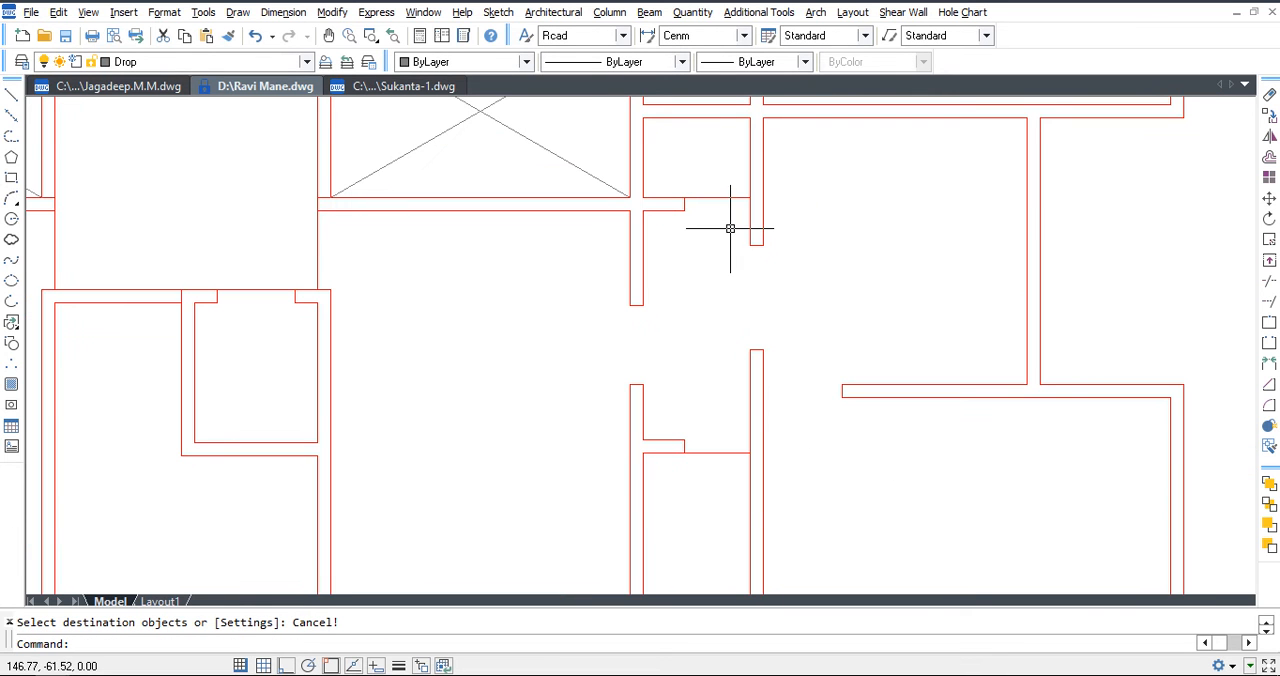
pyautogui.click(735, 254)
pyautogui.click(794, 212)
pyautogui.click(795, 183)
pyautogui.click(745, 175)
pyautogui.press('Delete')
pyautogui.click(728, 382)
pyautogui.click(829, 323)
pyautogui.press('Delete')
# Extend the lower vertical wall lines upward across the gap to close the wall.
pyautogui.write('ex')
pyautogui.press('Return')
pyautogui.press('Return')
pyautogui.click(802, 364)
pyautogui.click(738, 330)
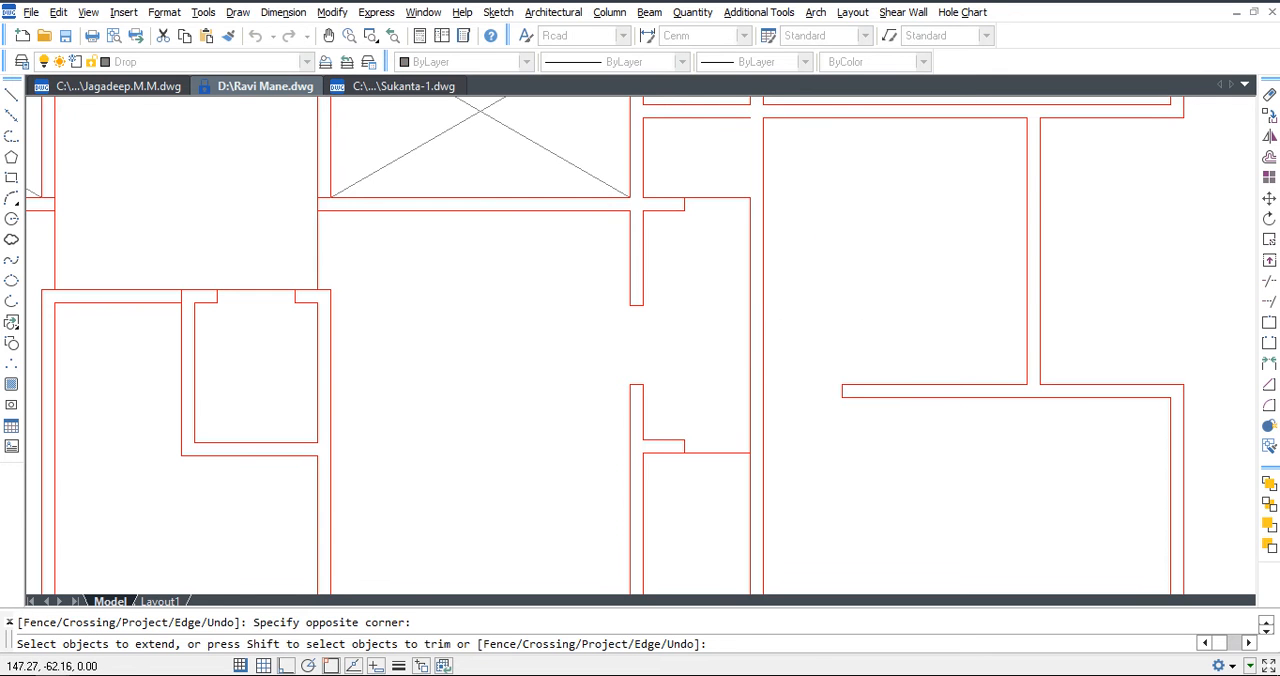
pyautogui.press('Escape')
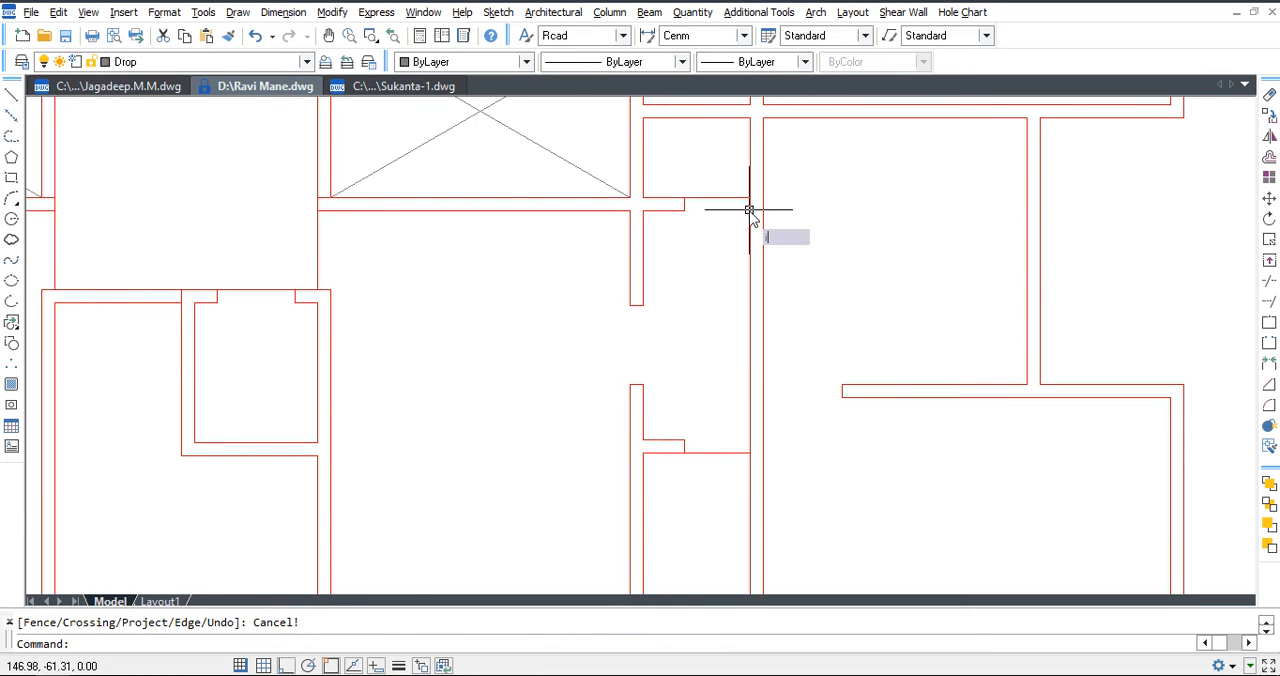
# Cut a 1.2 wide opening in the closed vertical wall opposite the passage gap and delete its thin threshold line.
pyautogui.click(498, 12)
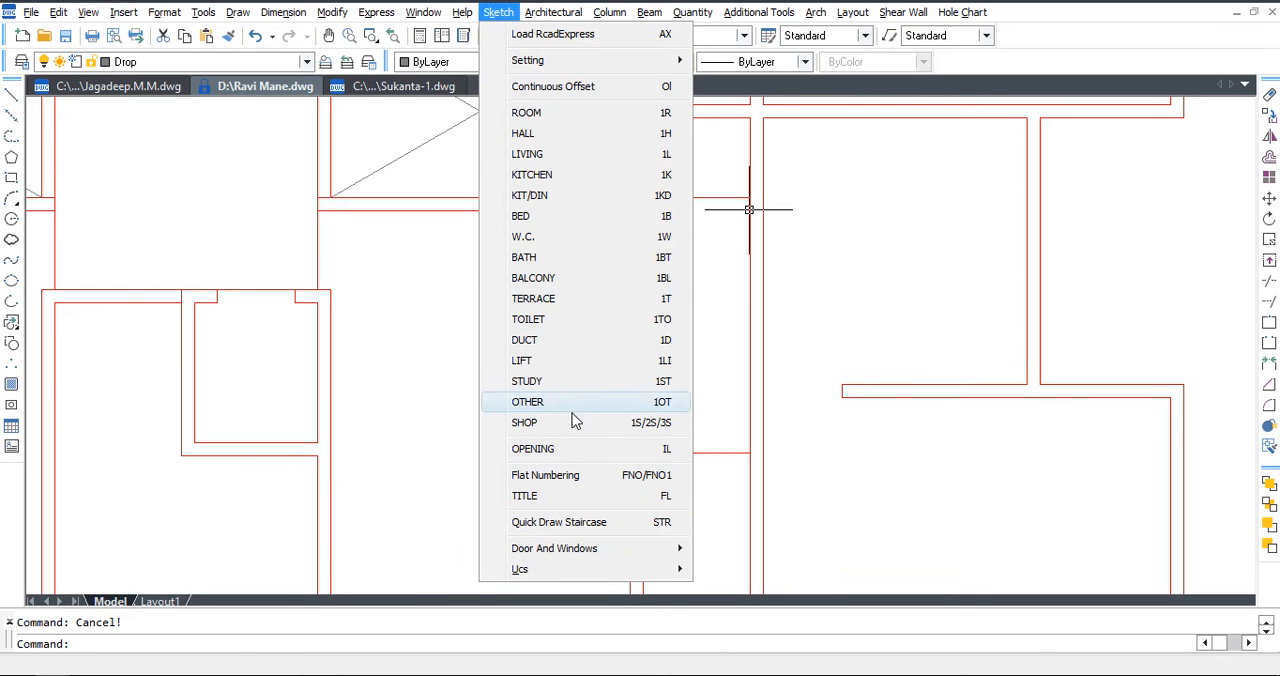
pyautogui.click(575, 449)
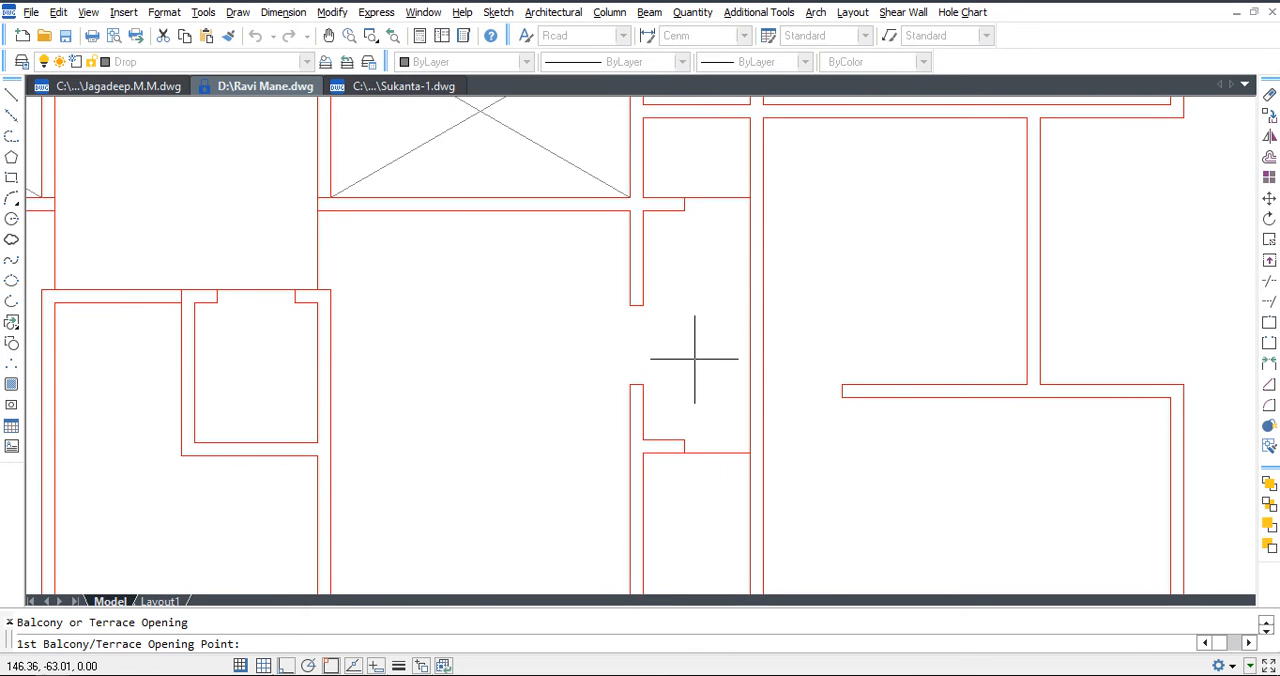
pyautogui.click(749, 299)
pyautogui.click(763, 302)
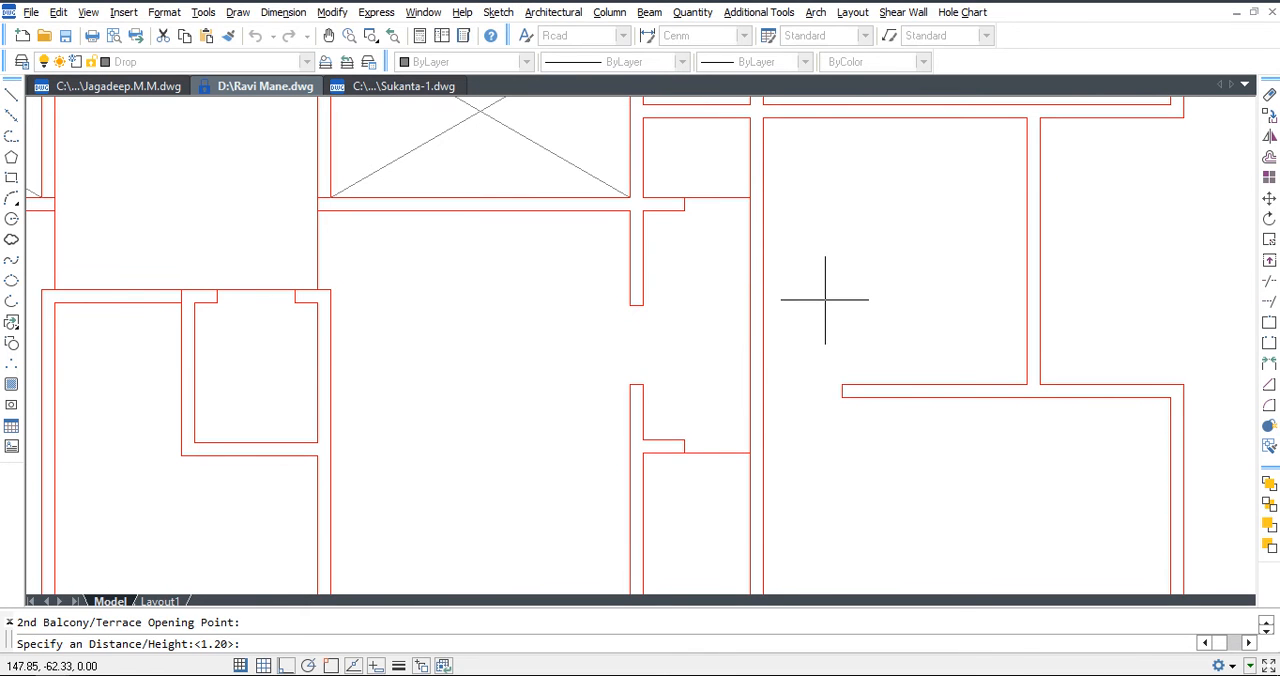
pyautogui.write('1.2')
pyautogui.press('Return')
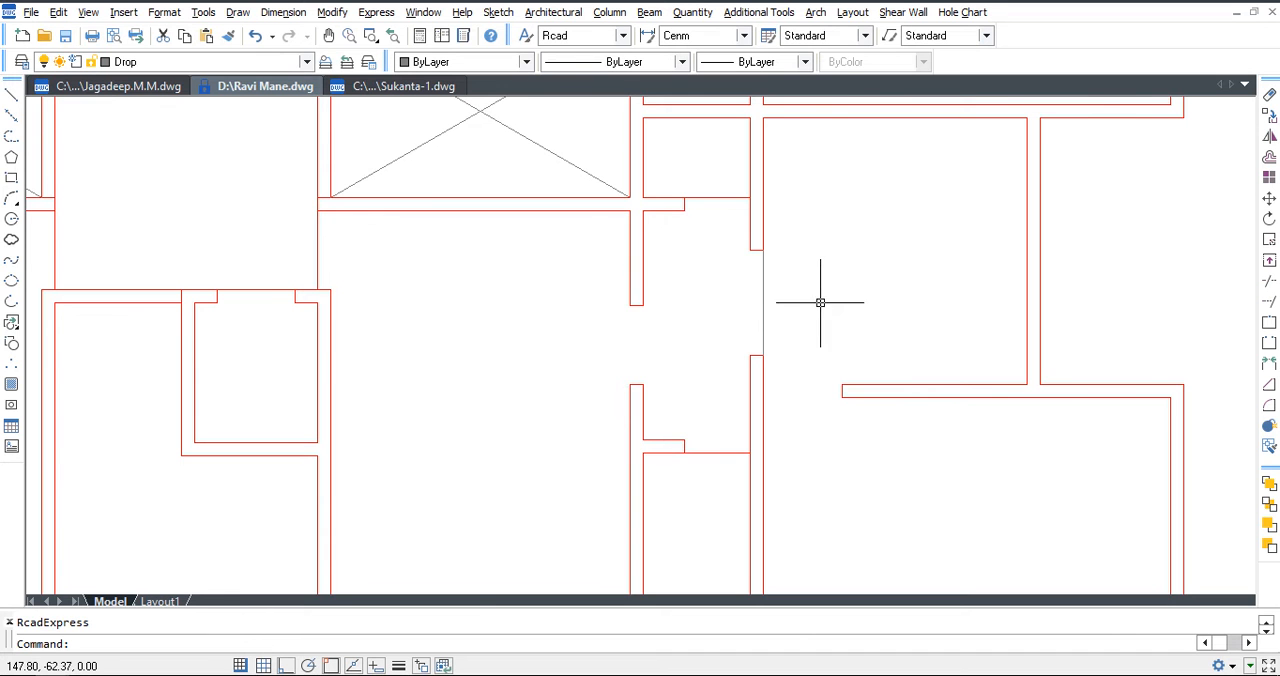
pyautogui.click(763, 300)
pyautogui.press('Delete')
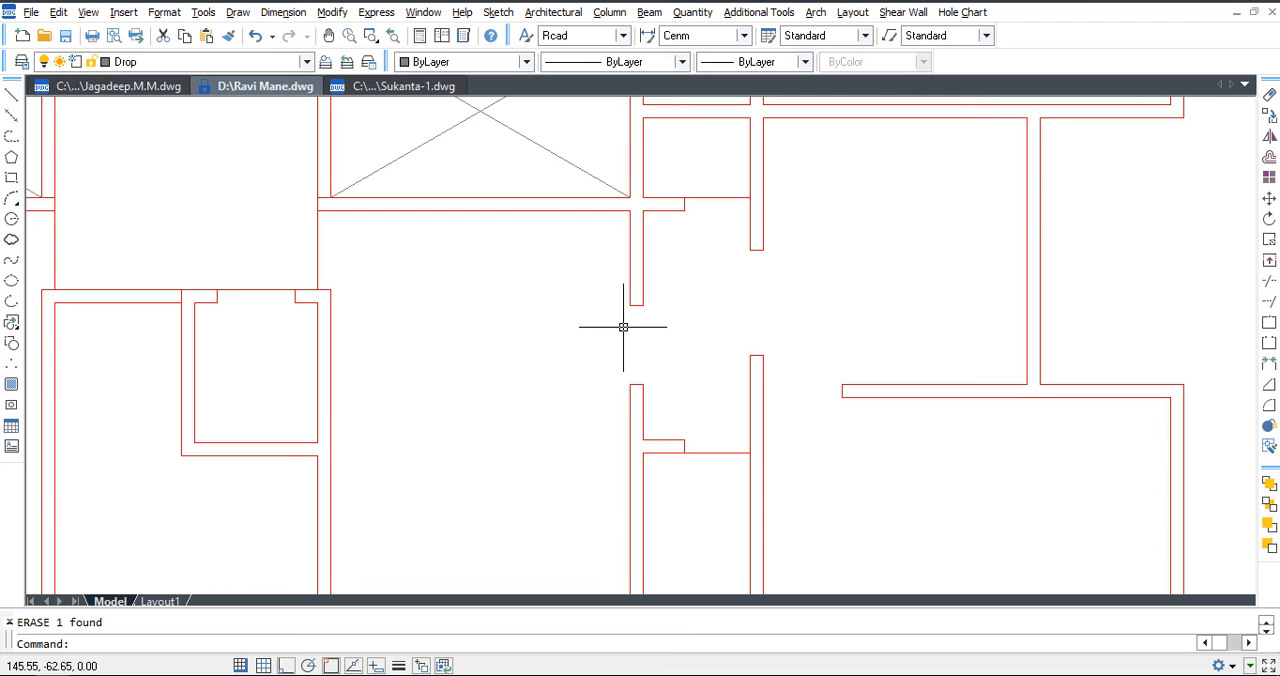
# Save the drawing.
pyautogui.scroll(-10, 717, 305)
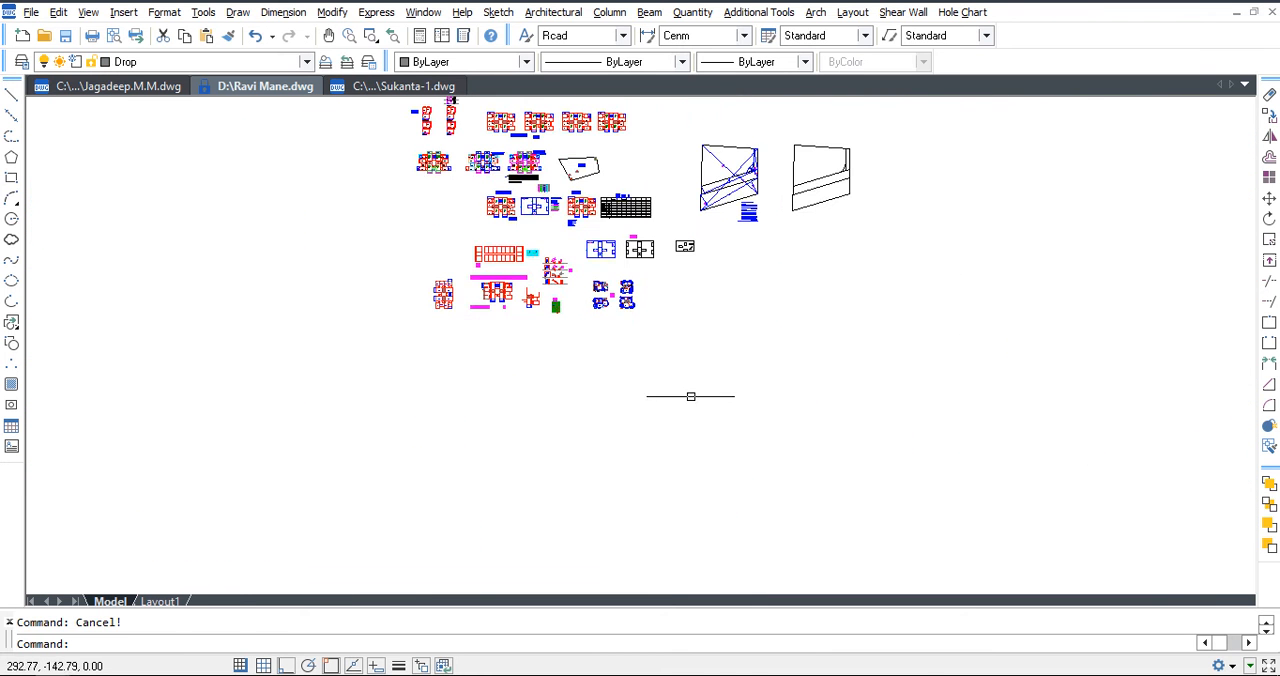
pyautogui.scroll(10, 550, 280)
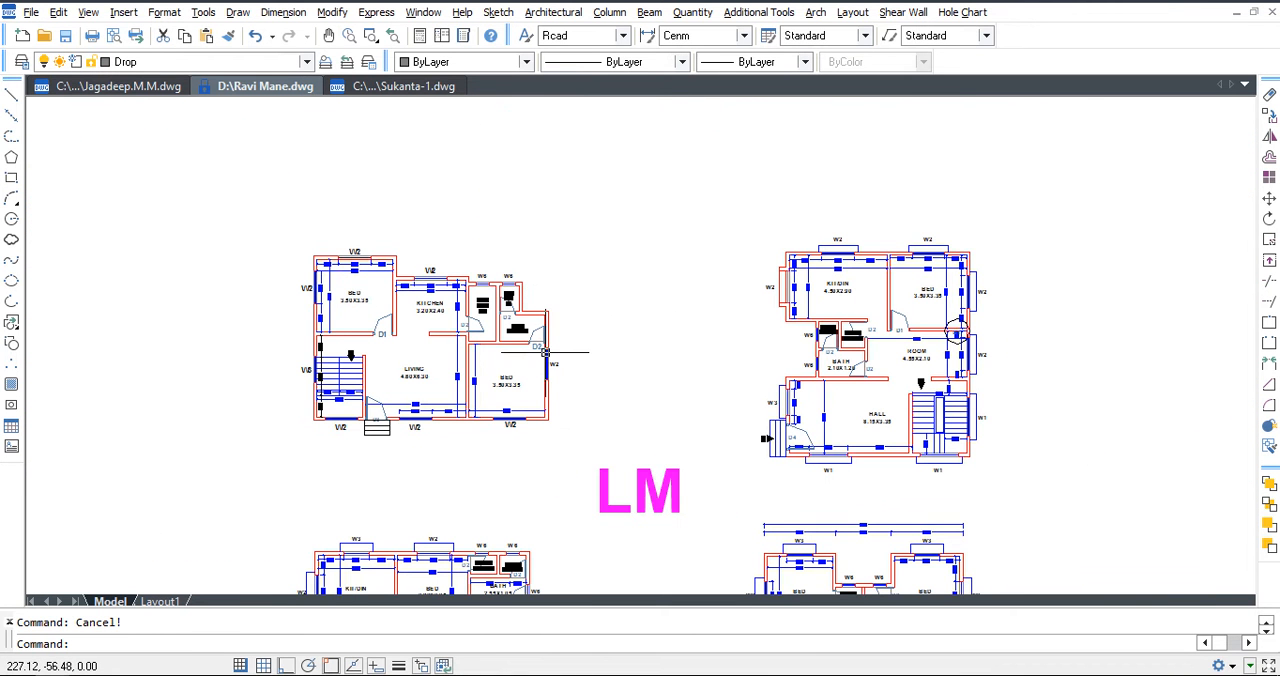
pyautogui.hotkey('ctrl', 's')
pyautogui.moveTo(878, 319); pyautogui.dragTo(652, 323, button='middle')
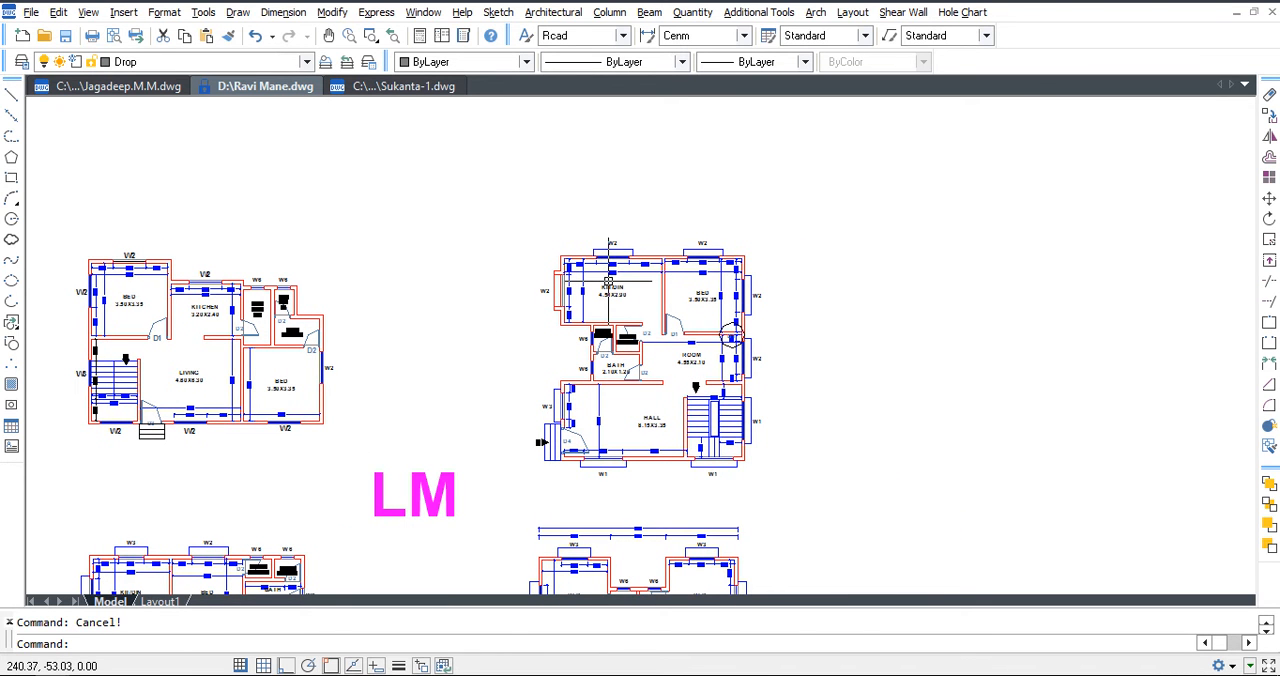
# Copy the four LM floor plans with their label into the empty area beside them.
pyautogui.scroll(-5, 610, 283)
pyautogui.click(810, 218)
pyautogui.click(354, 540)
pyautogui.write('co')
pyautogui.press('space')
pyautogui.scroll(-4, 536, 357)
pyautogui.click(538, 357)
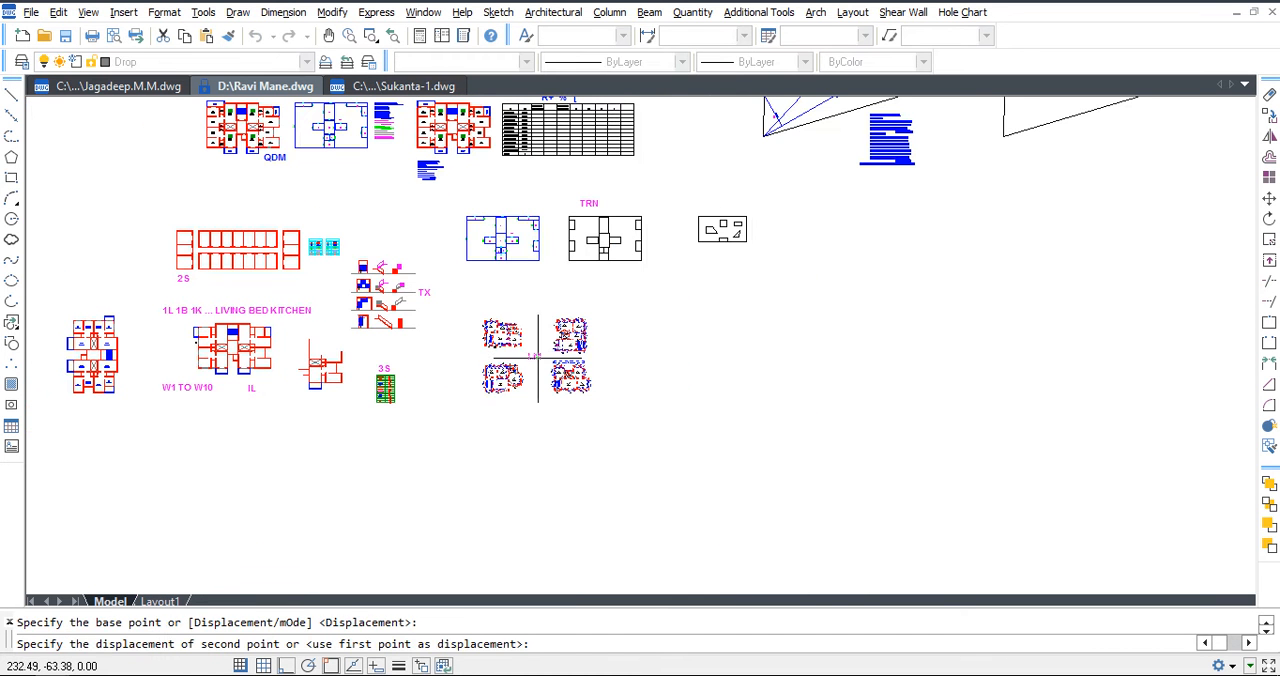
pyautogui.click(840, 358)
pyautogui.press('Escape')
# Filter-select only the dimensions in the copied floor plans with the SSD command.
pyautogui.scroll(4, 887, 350)
pyautogui.write('ssd')
pyautogui.press('space')
pyautogui.click(953, 255)
pyautogui.click(618, 502)
pyautogui.press('space')
# Delete the copied set of LM floor plans.
pyautogui.click(997, 210)
pyautogui.click(763, 408)
pyautogui.press('Delete')
# Copy the four original LM floor plans and their label horizontally into the empty space beside them.
pyautogui.moveTo(542, 469); pyautogui.dragTo(722, 467, button='middle')
pyautogui.click(663, 520)
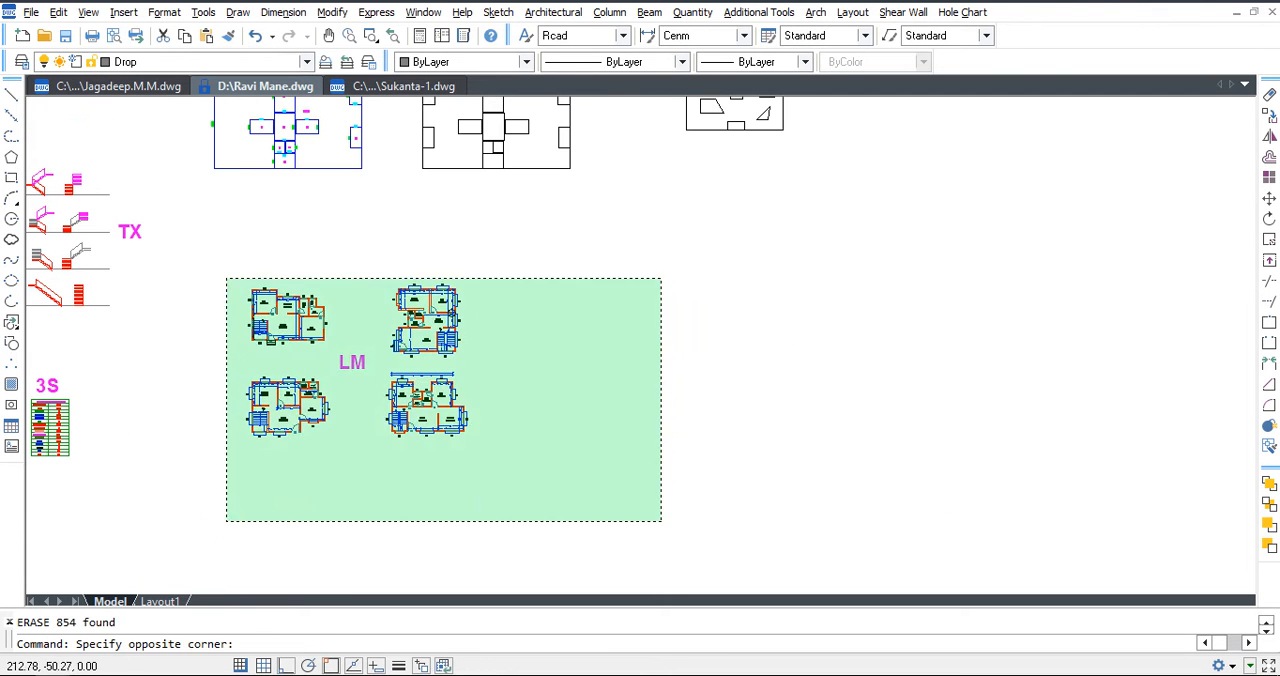
pyautogui.click(232, 286)
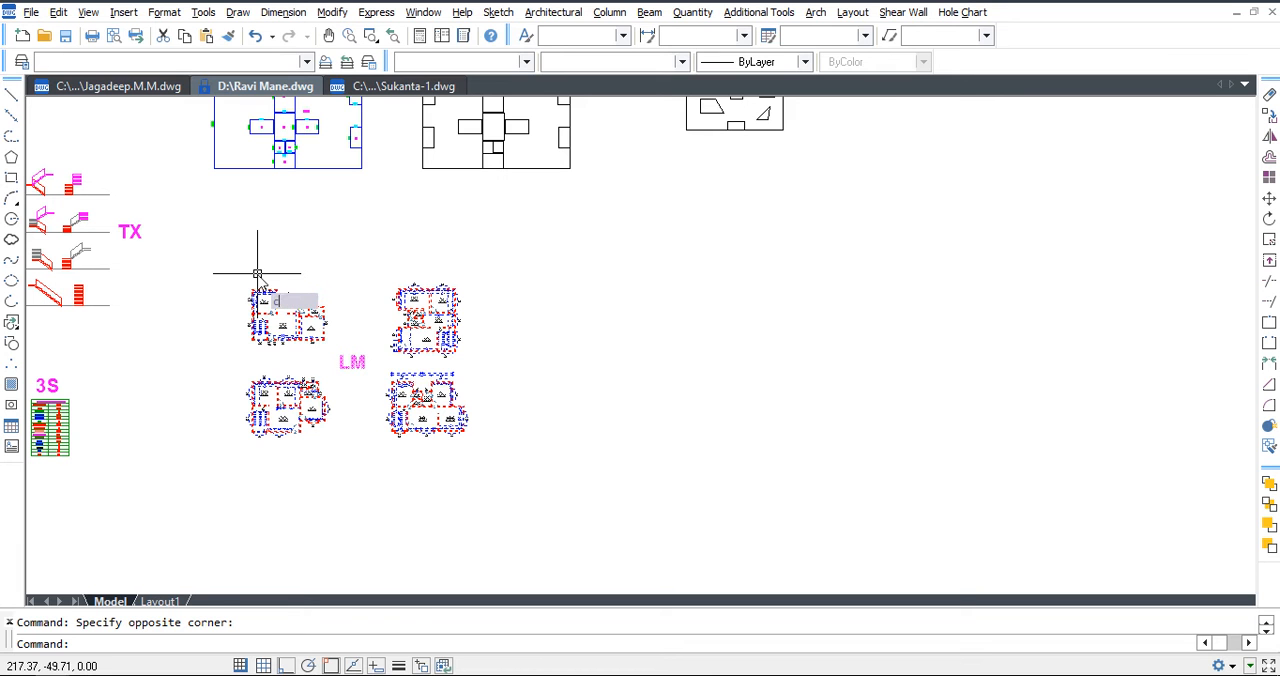
pyautogui.write('co')
pyautogui.press('space')
pyautogui.click(325, 339)
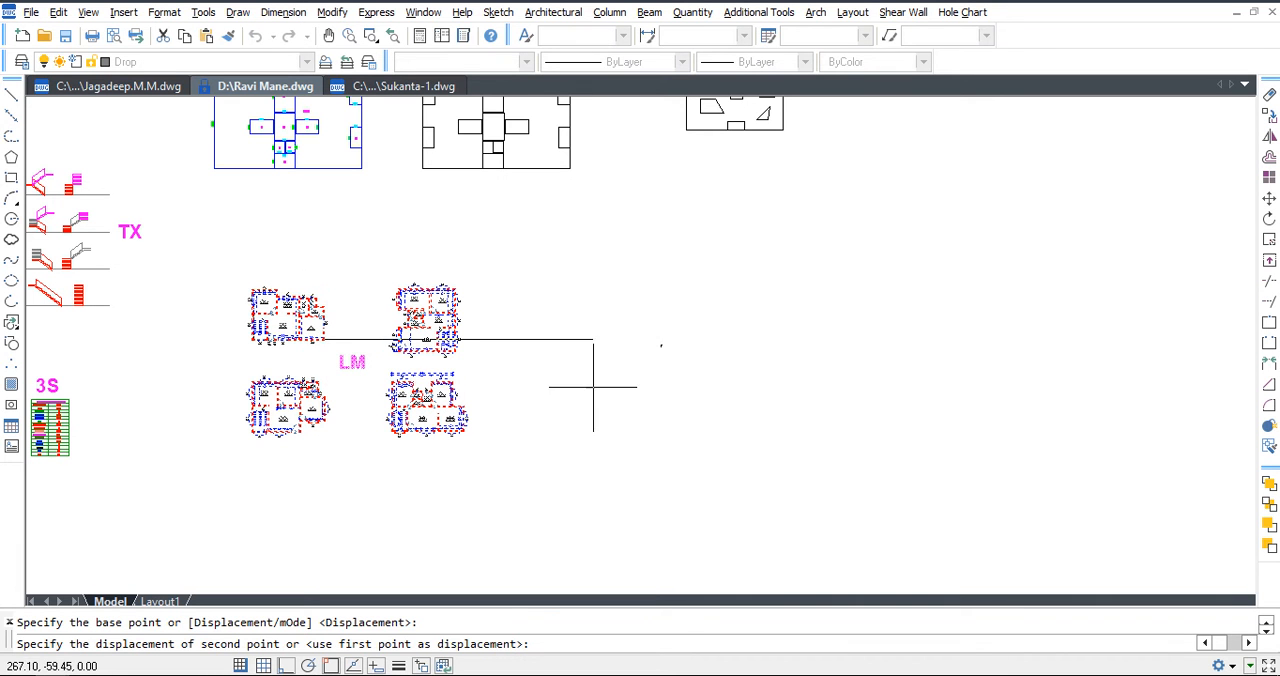
pyautogui.click(858, 375)
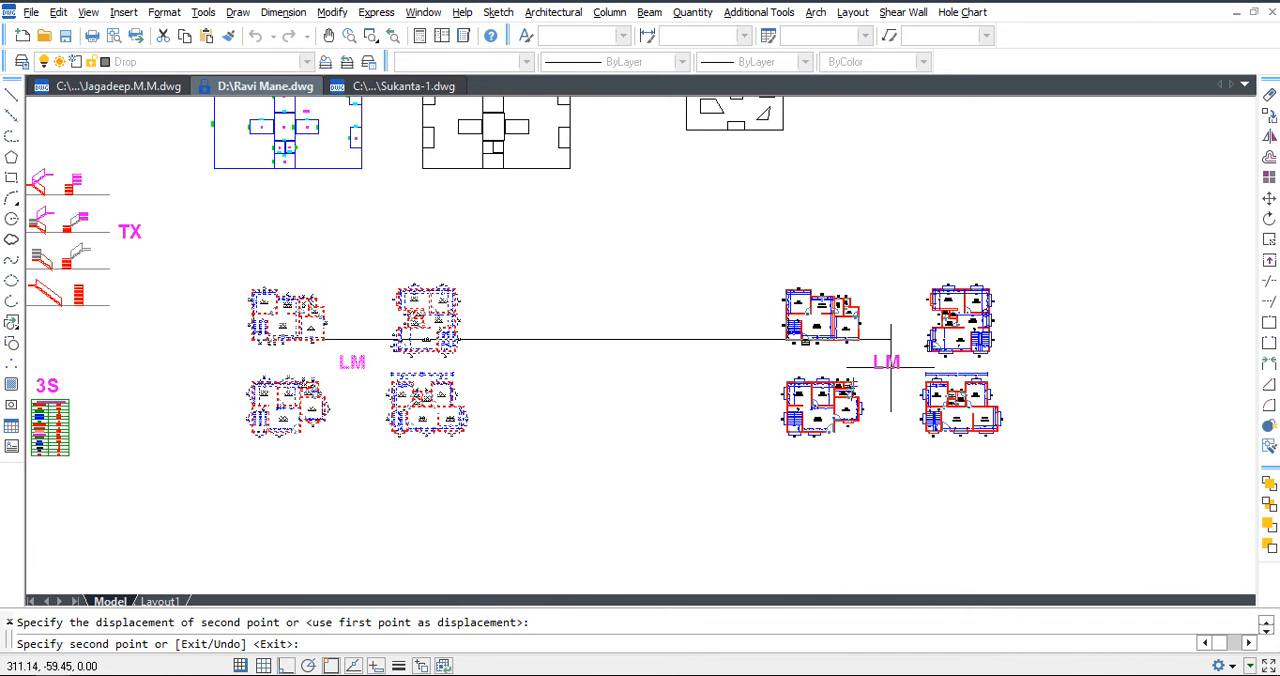
pyautogui.press('Escape')
# Expand the drawing area to full-screen view with the copied LM floor plans in sight.
pyautogui.moveTo(953, 359); pyautogui.dragTo(826, 369, button='middle')
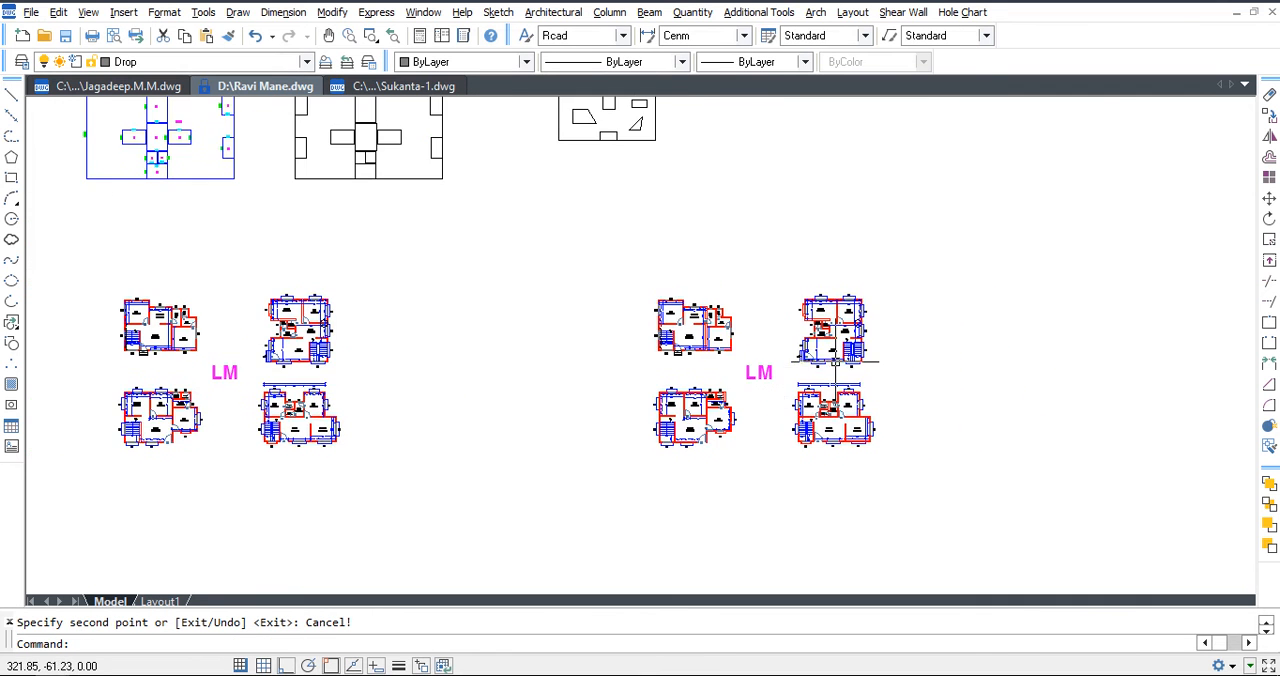
pyautogui.scroll(3, 826, 369)
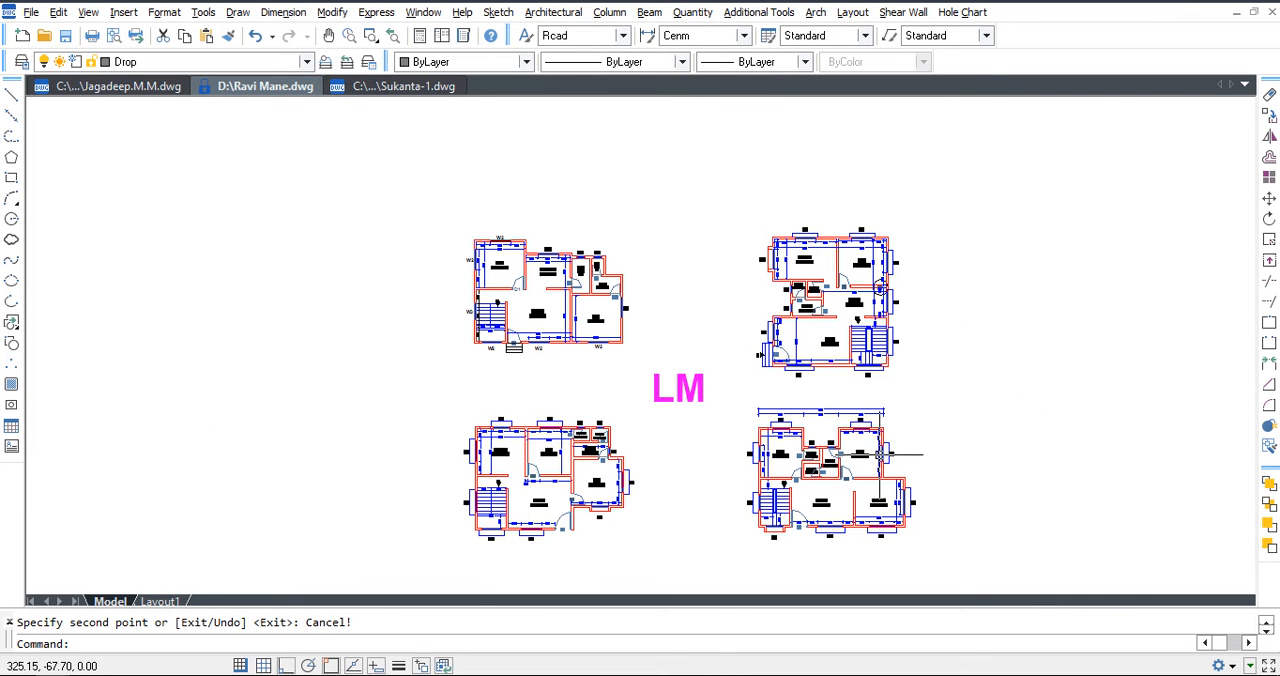
pyautogui.hotkey('ctrl', '0')
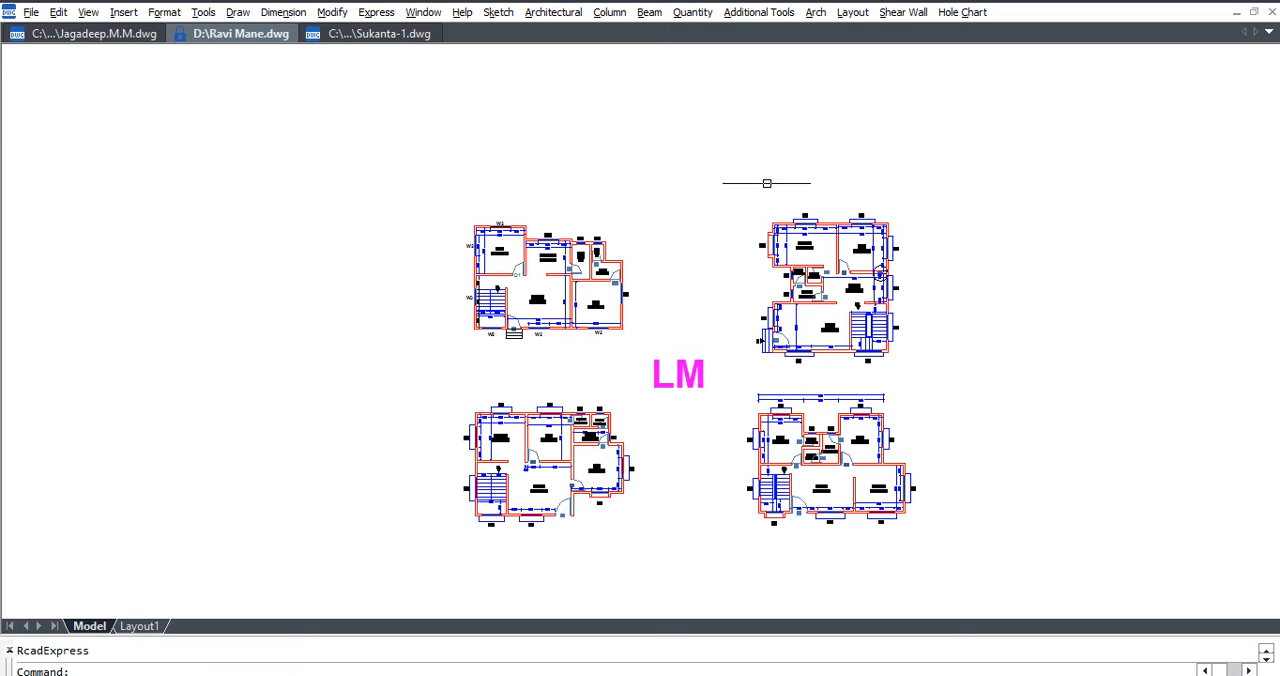
# Filter-select only the dimensions across all four LM floor plans with Select Dimensions Only and delete them.
pyautogui.click(766, 14)
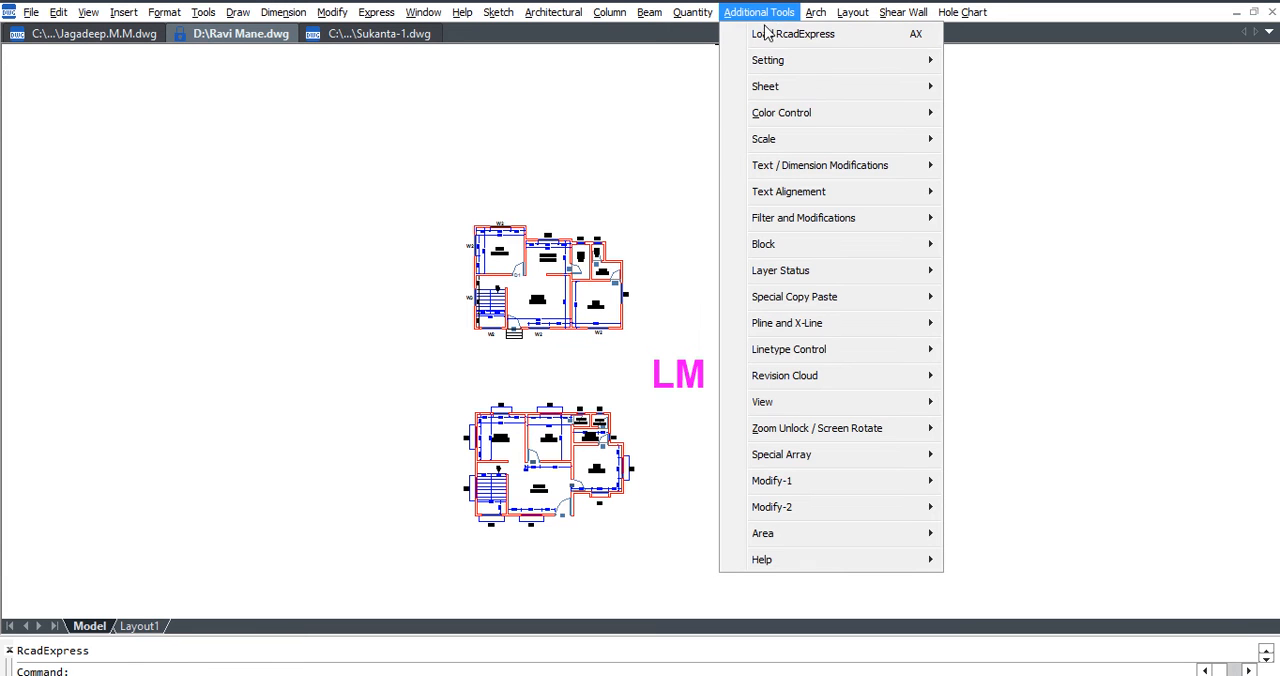
pyautogui.moveTo(808, 228)
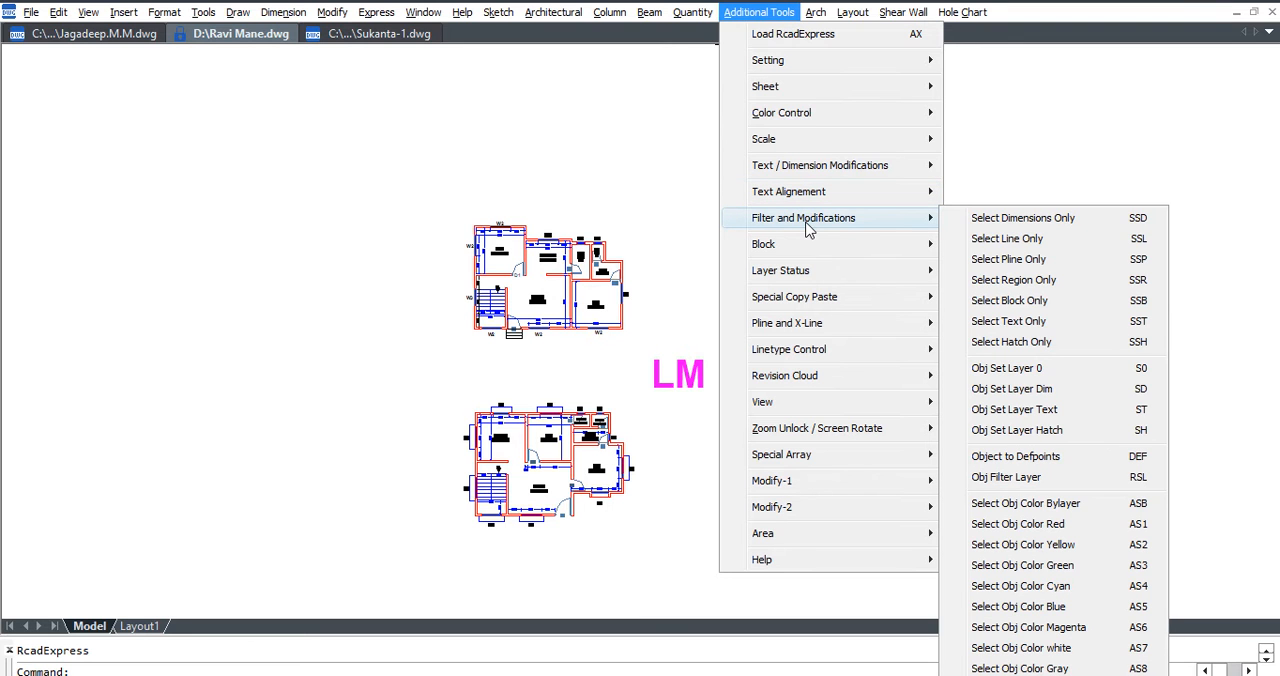
pyautogui.click(1113, 219)
pyautogui.click(1027, 161)
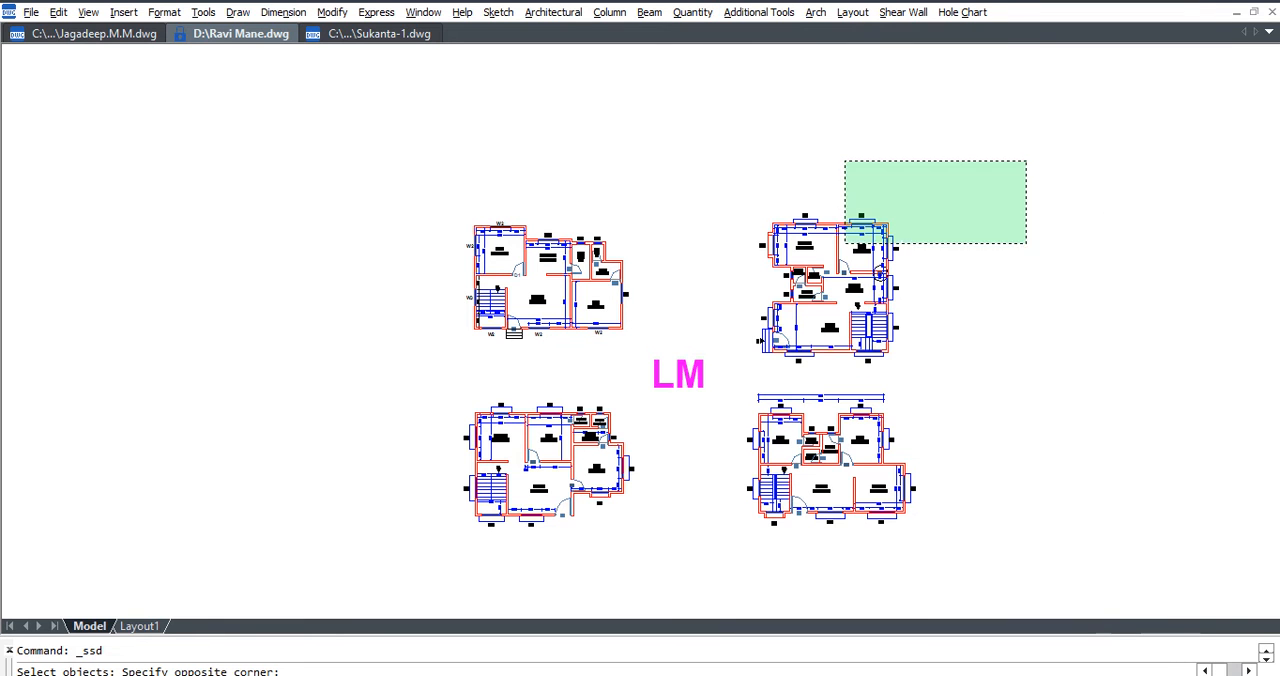
pyautogui.click(355, 556)
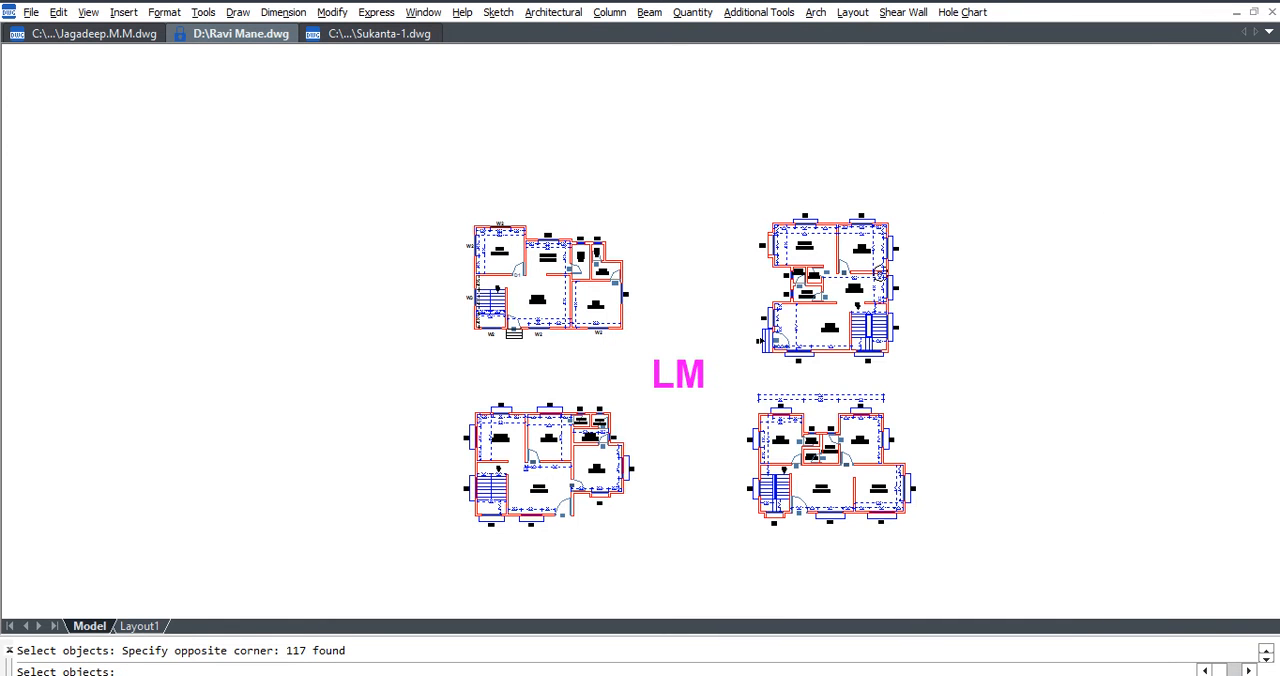
pyautogui.press('Return')
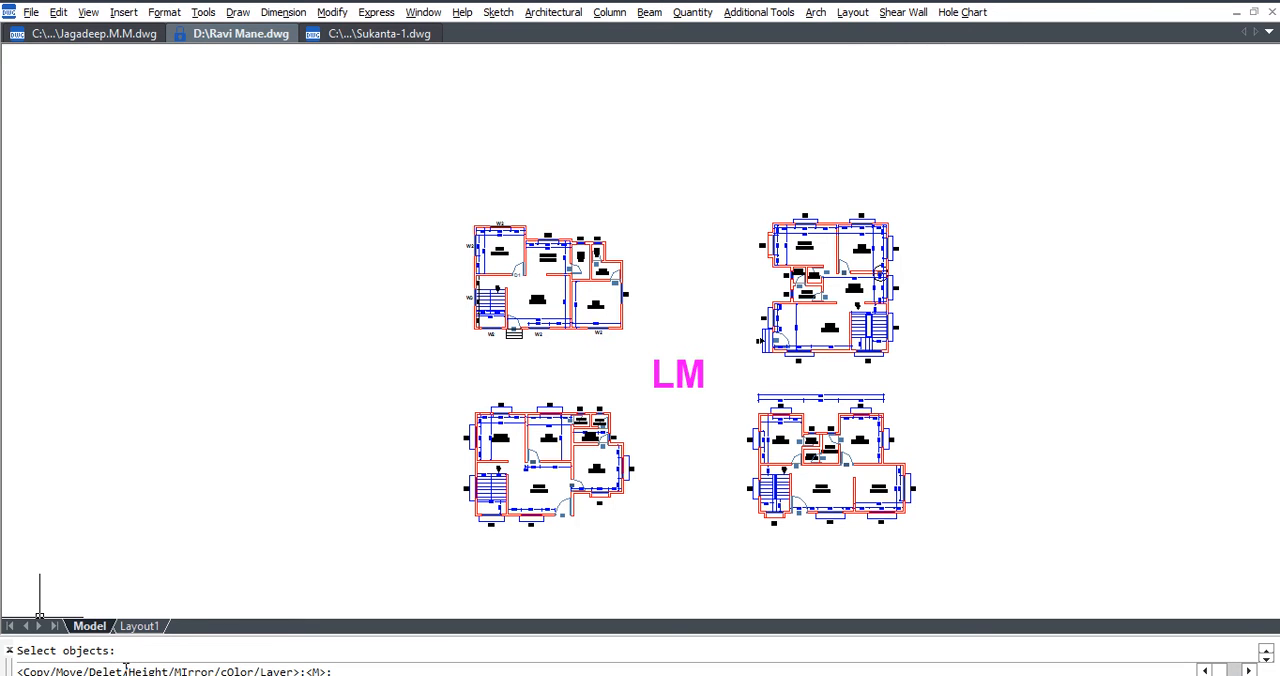
pyautogui.press('Return')
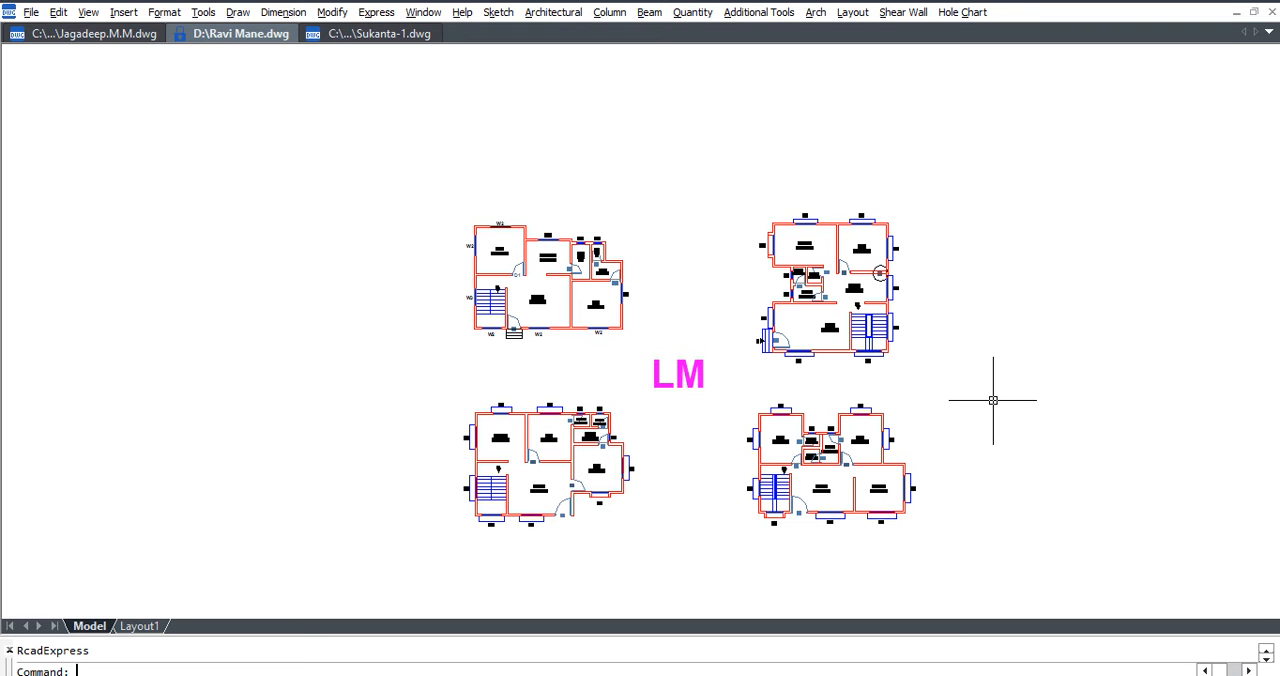
# Delete the leftover circle marker on the wall beside the BED room in the upper-right floor plan.
pyautogui.scroll(5, 872, 271)
pyautogui.click(906, 272)
pyautogui.press('Delete')
pyautogui.click(907, 280)
pyautogui.press('Delete')
pyautogui.moveTo(793, 258); pyautogui.dragTo(753, 369, button='middle')
pyautogui.scroll(3, 753, 369)
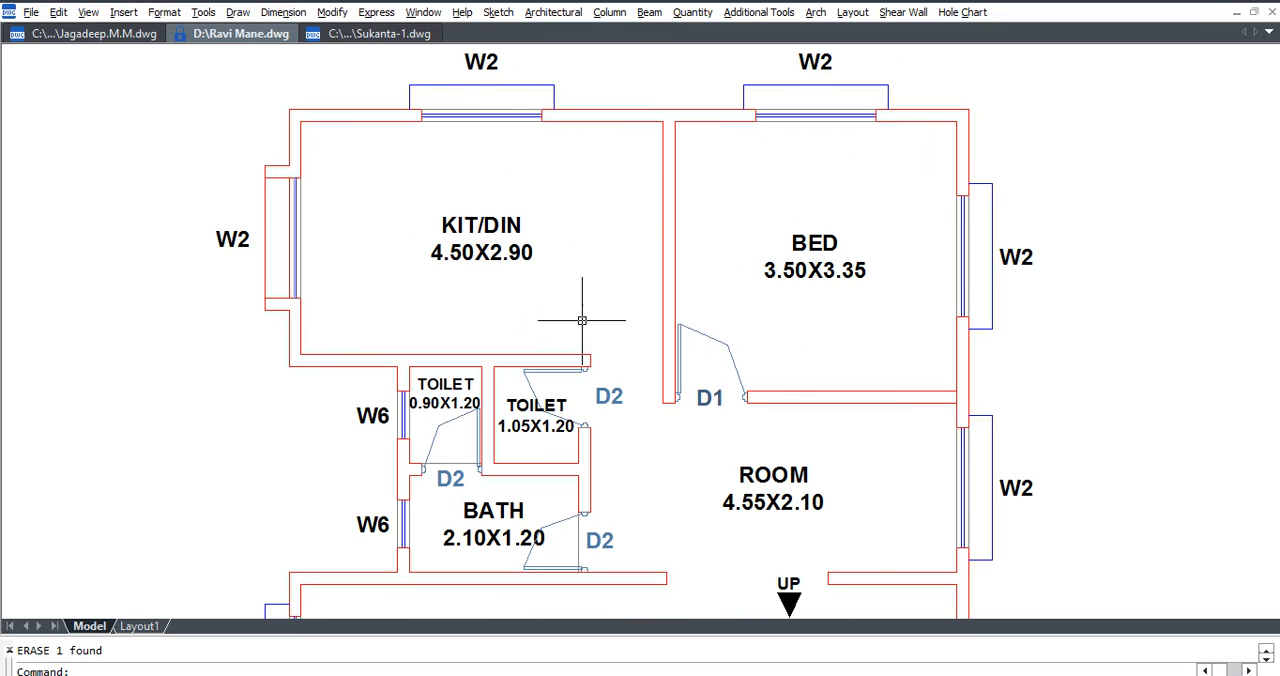
pyautogui.write('l')
pyautogui.press('Return')
pyautogui.click(153, 248)
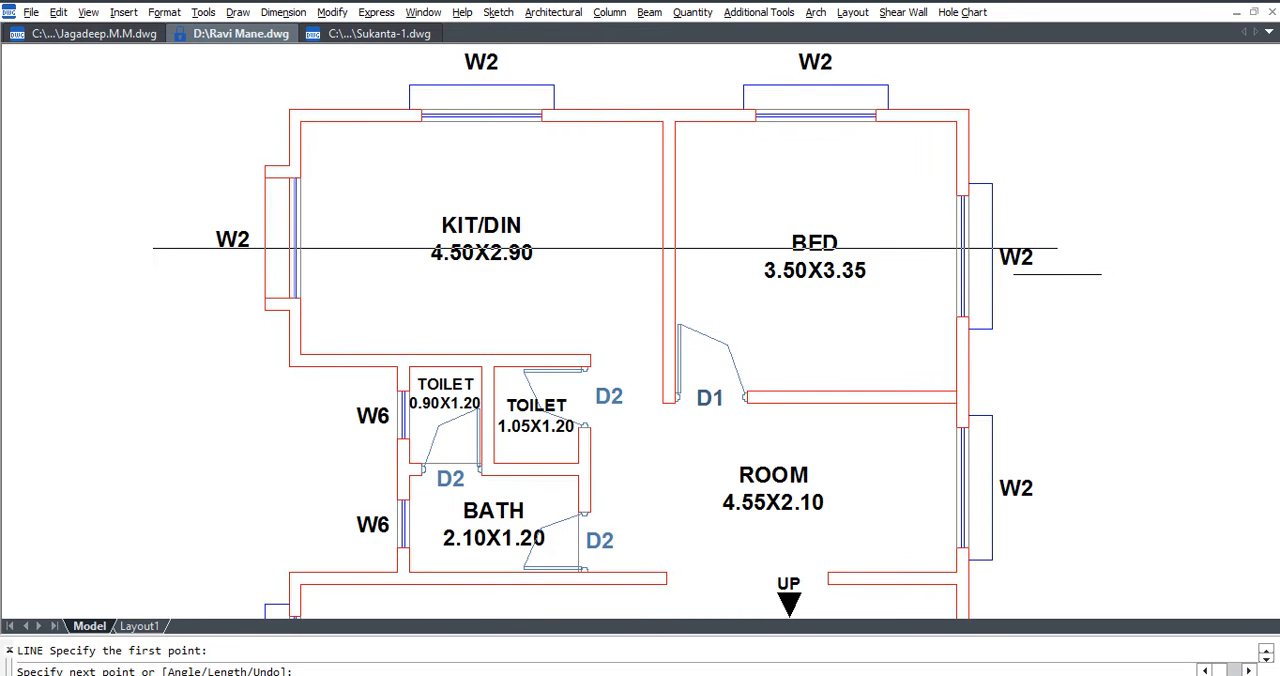
pyautogui.click(1102, 267)
pyautogui.press('Escape')
pyautogui.press('Escape')
pyautogui.click(1109, 278)
pyautogui.click(1073, 219)
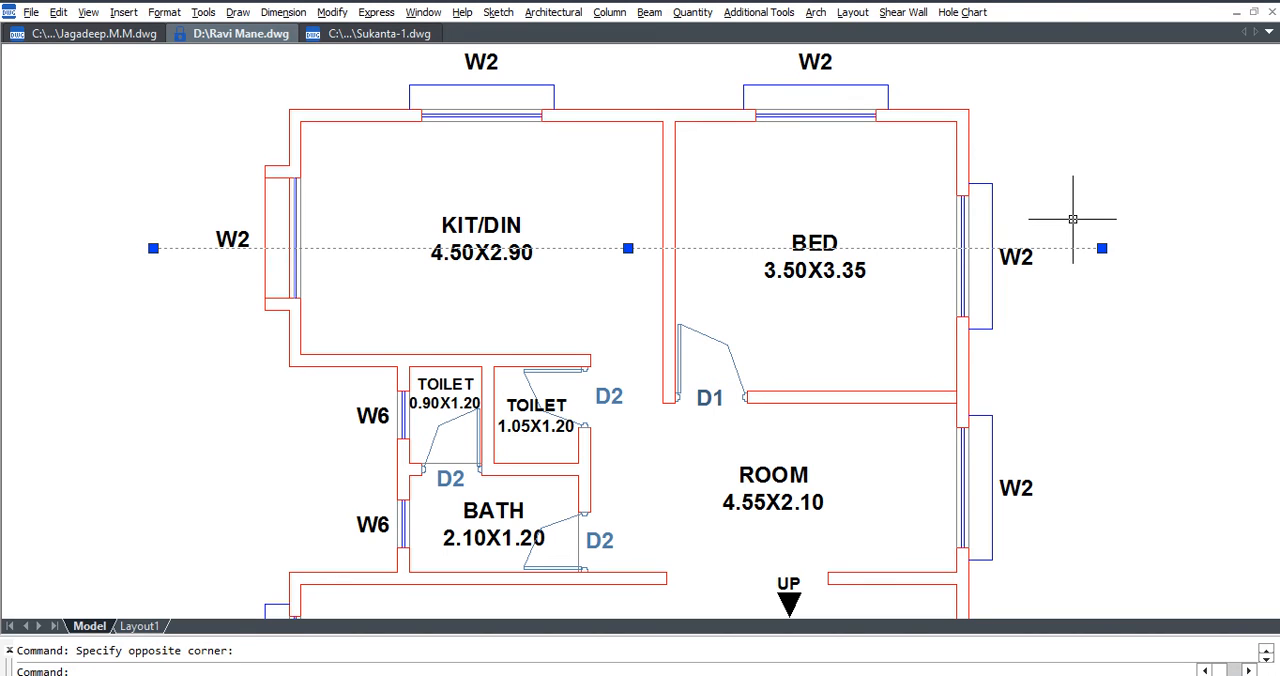
pyautogui.press('Delete')
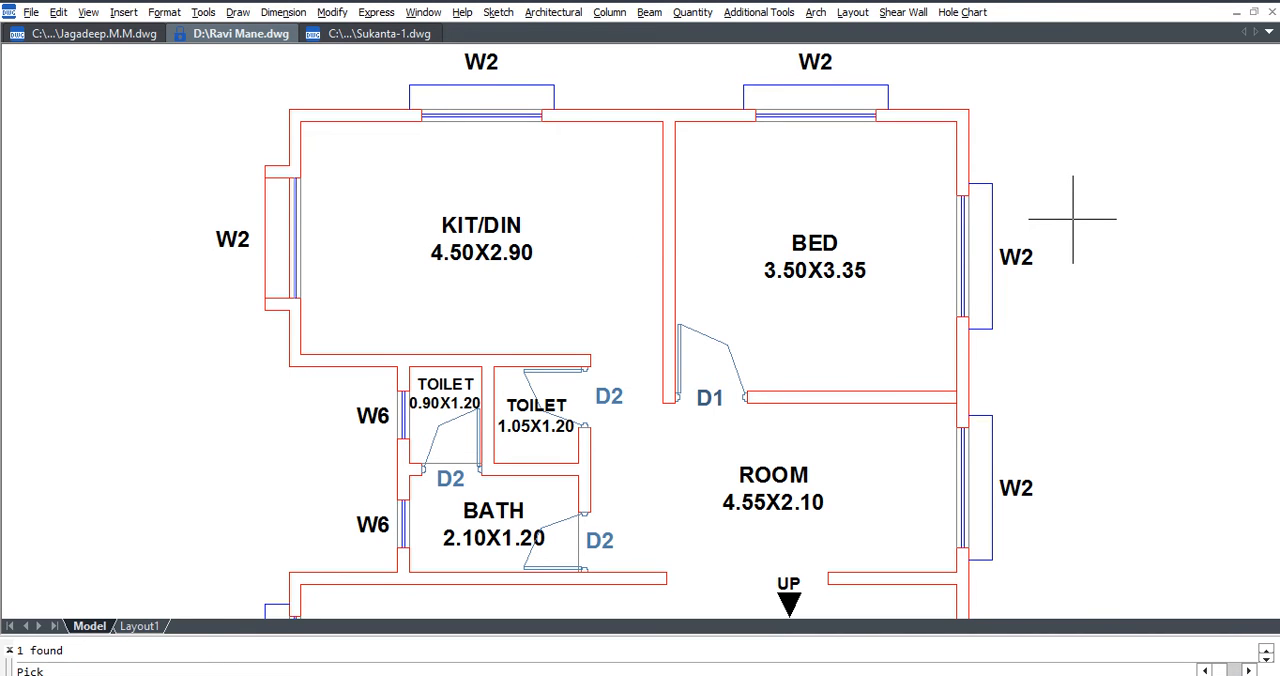
pyautogui.press('Escape')
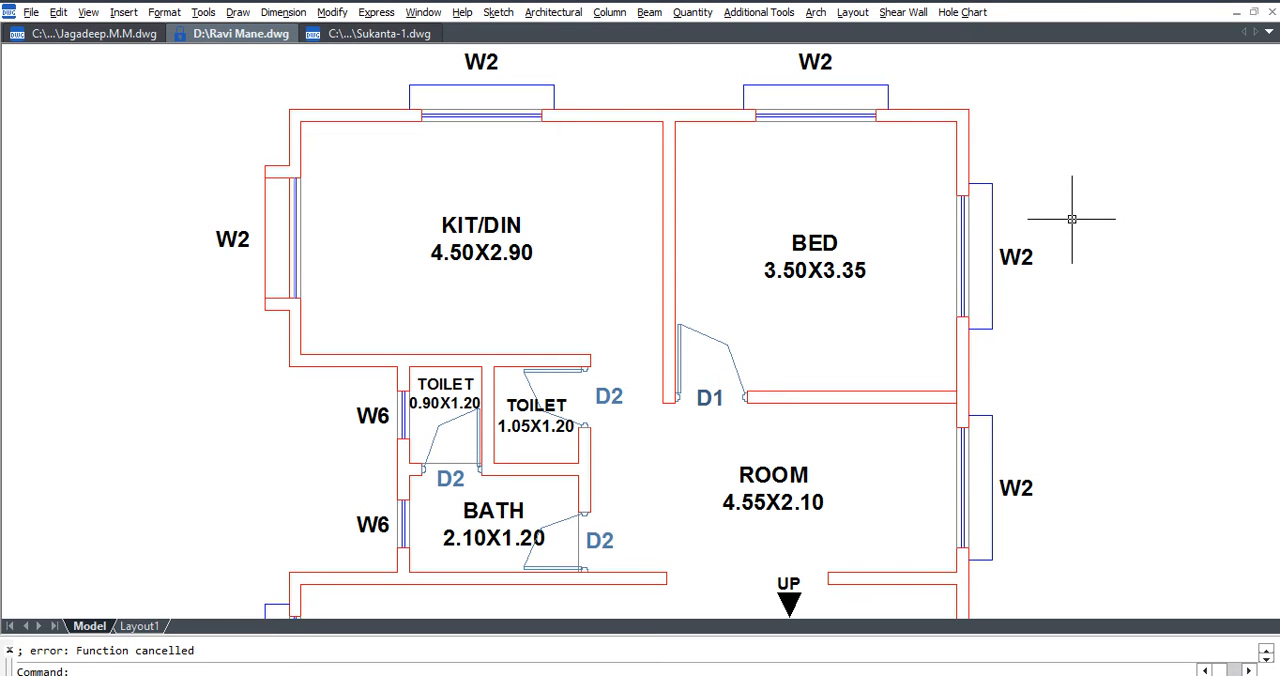
# Draw a horizontal section line across the KIT/DIN and BED rooms, extending past the W2 windows on both sides.
pyautogui.write('l')
pyautogui.press('Return')
pyautogui.click(186, 244)
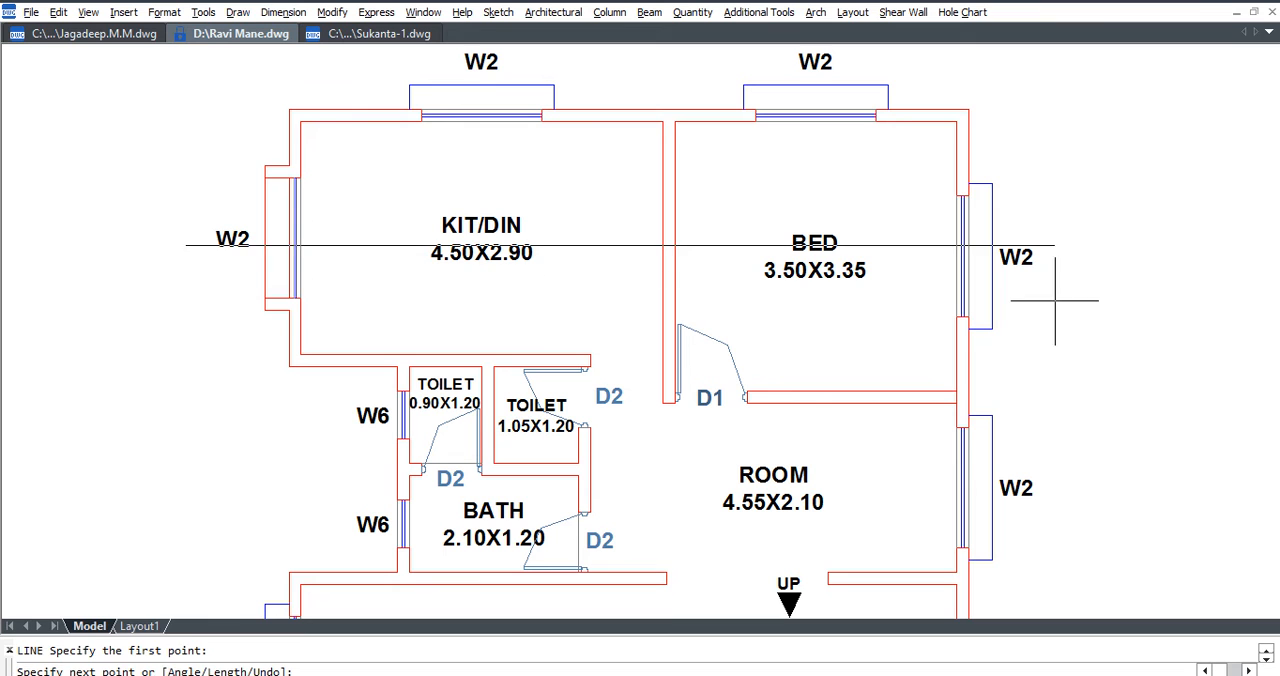
pyautogui.click(1132, 244)
pyautogui.press('Escape')
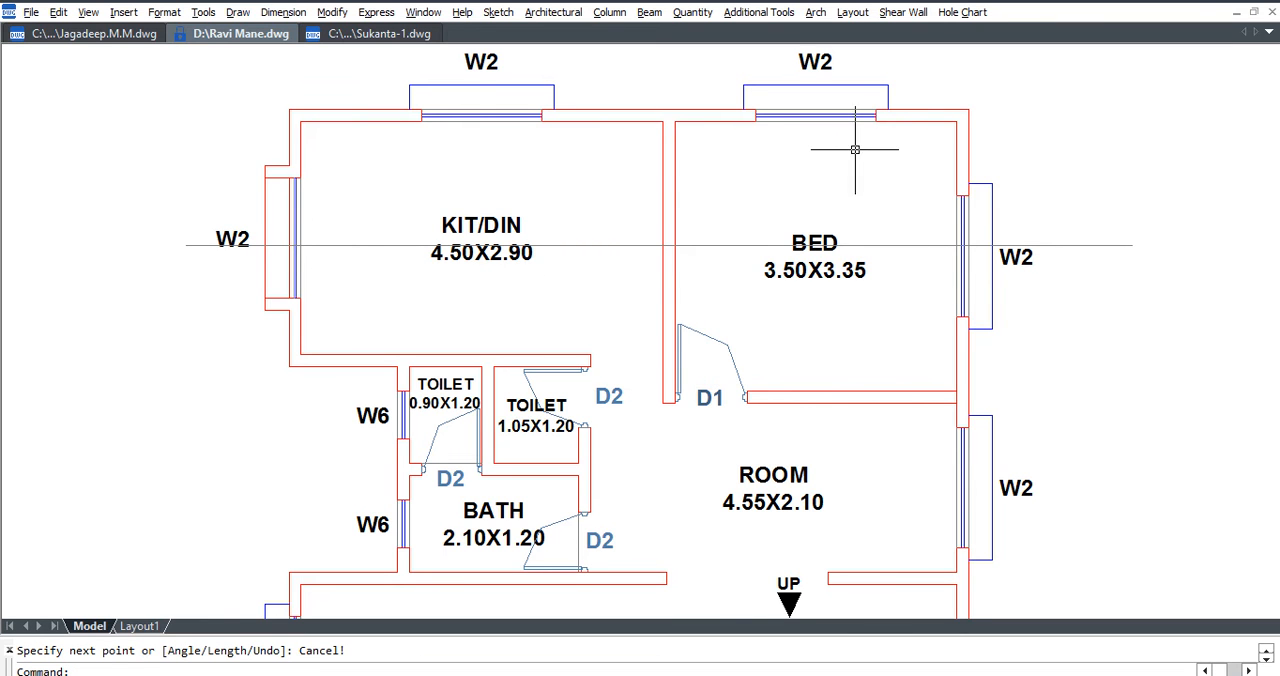
pyautogui.moveTo(1054, 308); pyautogui.dragTo(997, 340, button='middle')
pyautogui.press('Escape')
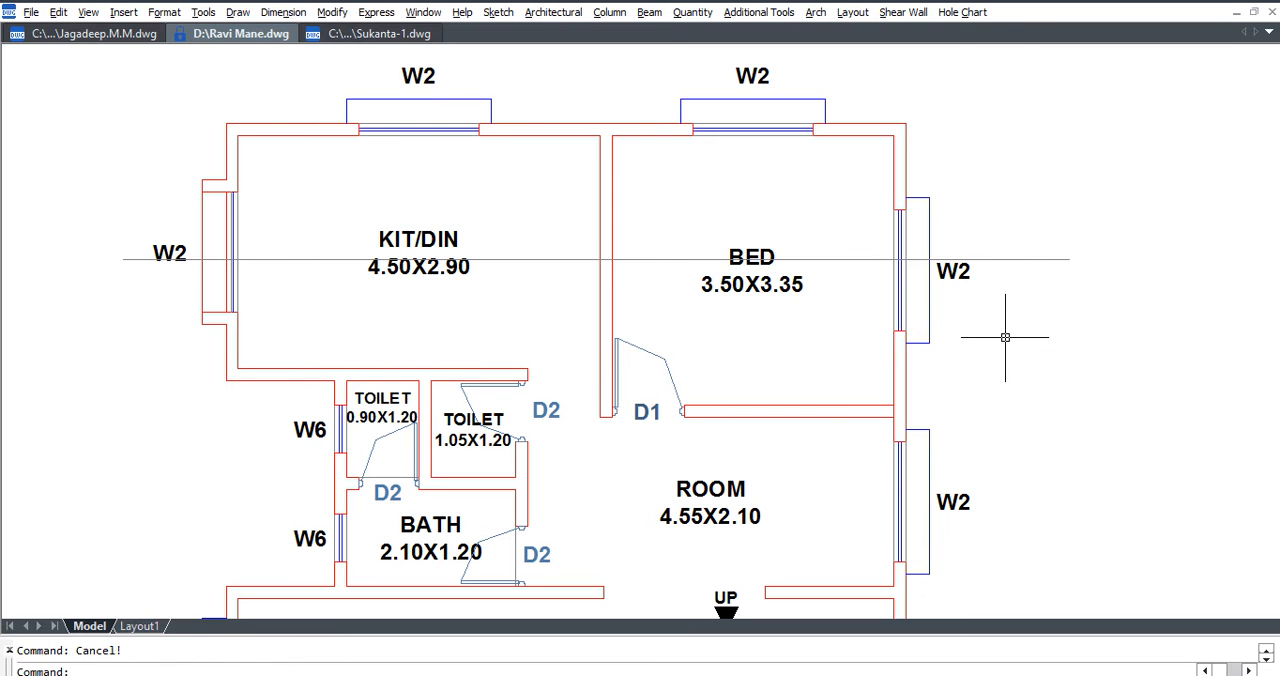
# Place an UP arrow symbol outside the BED room's W2 window and delete its UP text.
pyautogui.write('up')
pyautogui.press('Return')
pyautogui.click(1104, 322)
pyautogui.press('Escape')
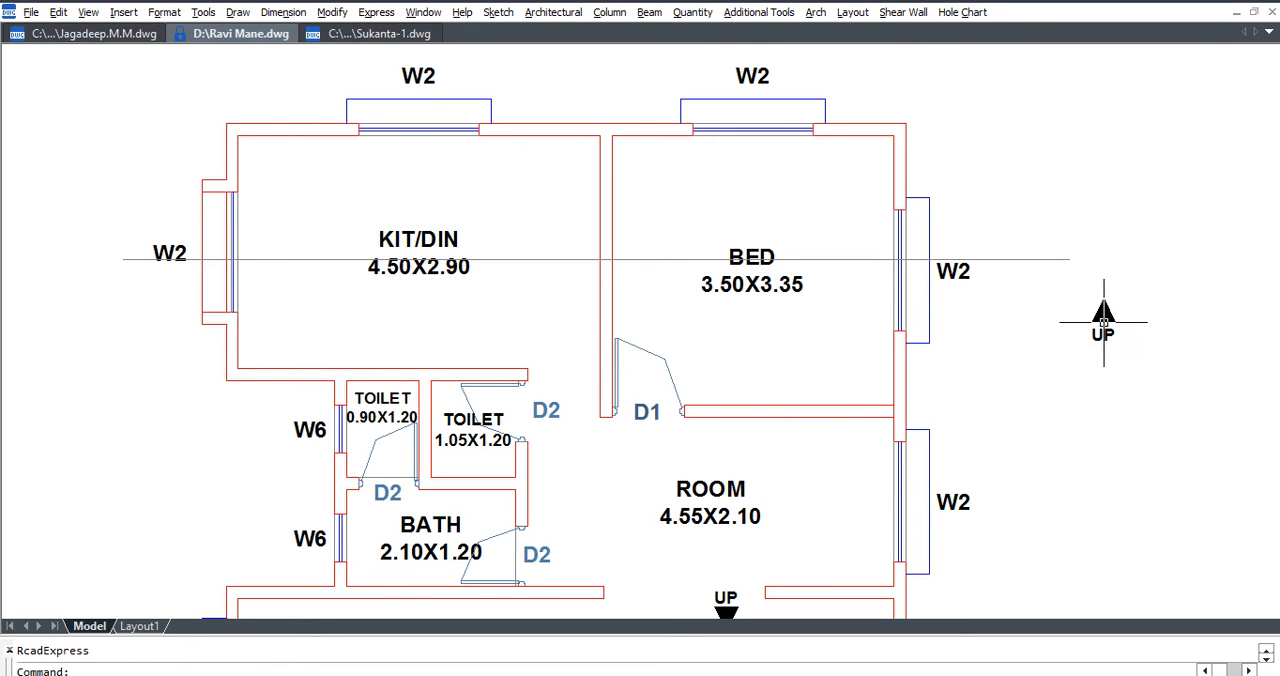
pyautogui.click(1108, 334)
pyautogui.press('Delete')
# Move the arrow triangle from its base onto the section line's end outside the BED room.
pyautogui.click(1115, 346)
pyautogui.click(1090, 302)
pyautogui.scroll(3, 1103, 316)
pyautogui.write('m')
pyautogui.press('Return')
pyautogui.click(1096, 326)
pyautogui.click(1025, 200)
# Copy the arrow triangle to the section line's other end outside the KIT/DIN room.
pyautogui.click(974, 129)
pyautogui.click(1108, 218)
pyautogui.write('do')
pyautogui.press('Return')
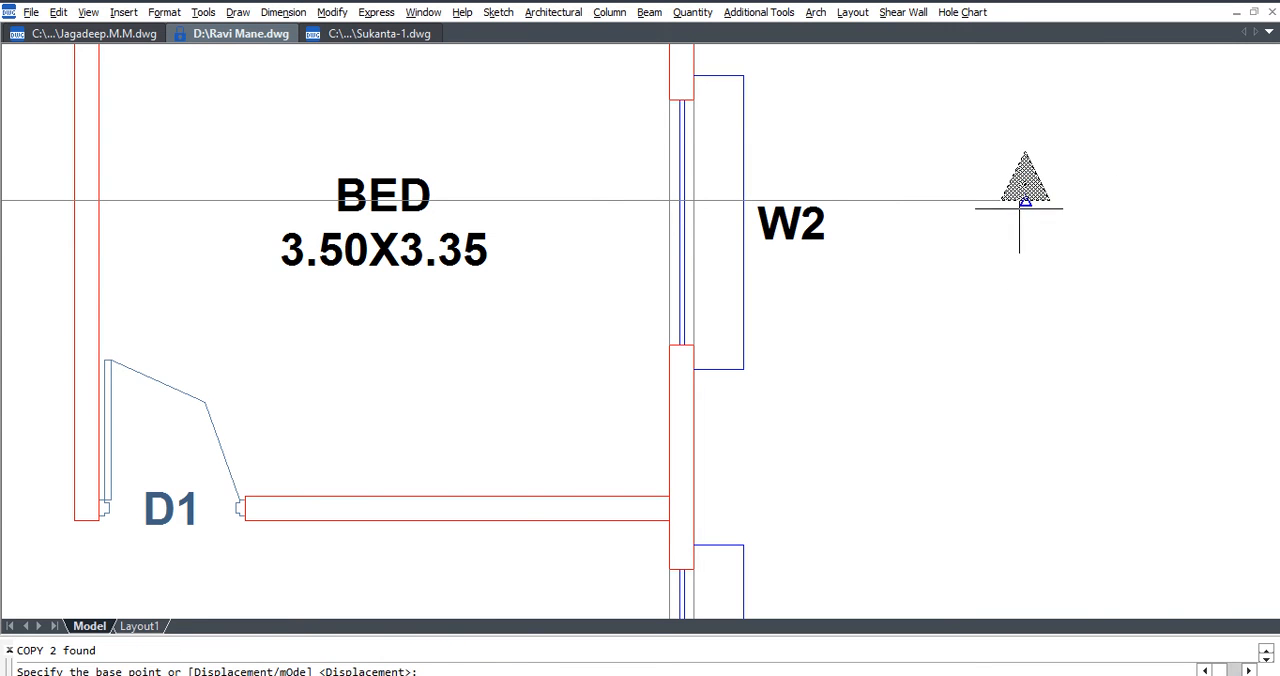
pyautogui.click(1025, 201)
pyautogui.scroll(-4, 1083, 292)
pyautogui.scroll(1, 595, 292)
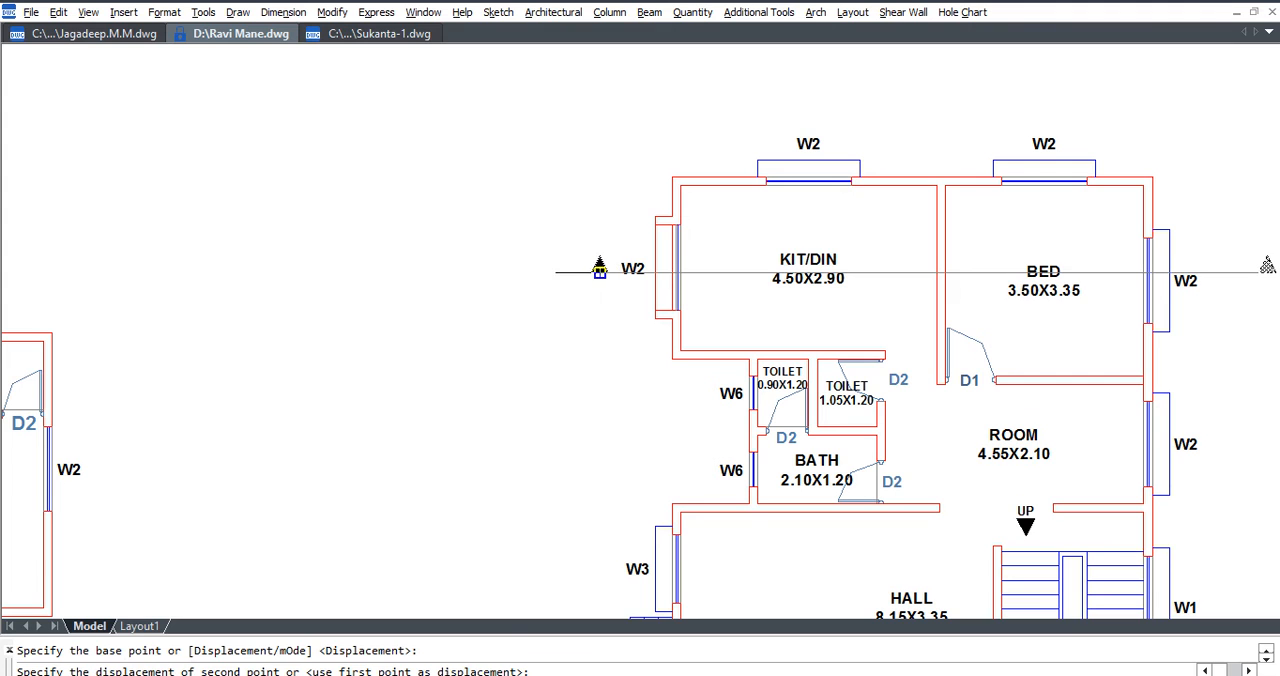
pyautogui.click(602, 266)
pyautogui.press('Escape')
# Trim the section line inside the KIT/DIN and BED rooms and delete its remaining middle piece.
pyautogui.moveTo(1052, 292)
pyautogui.mouseDown(button='middle')
pyautogui.moveTo(775, 319)
pyautogui.moveTo(773, 335)
pyautogui.mouseUp(button='middle')
pyautogui.scroll(2, 773, 333)
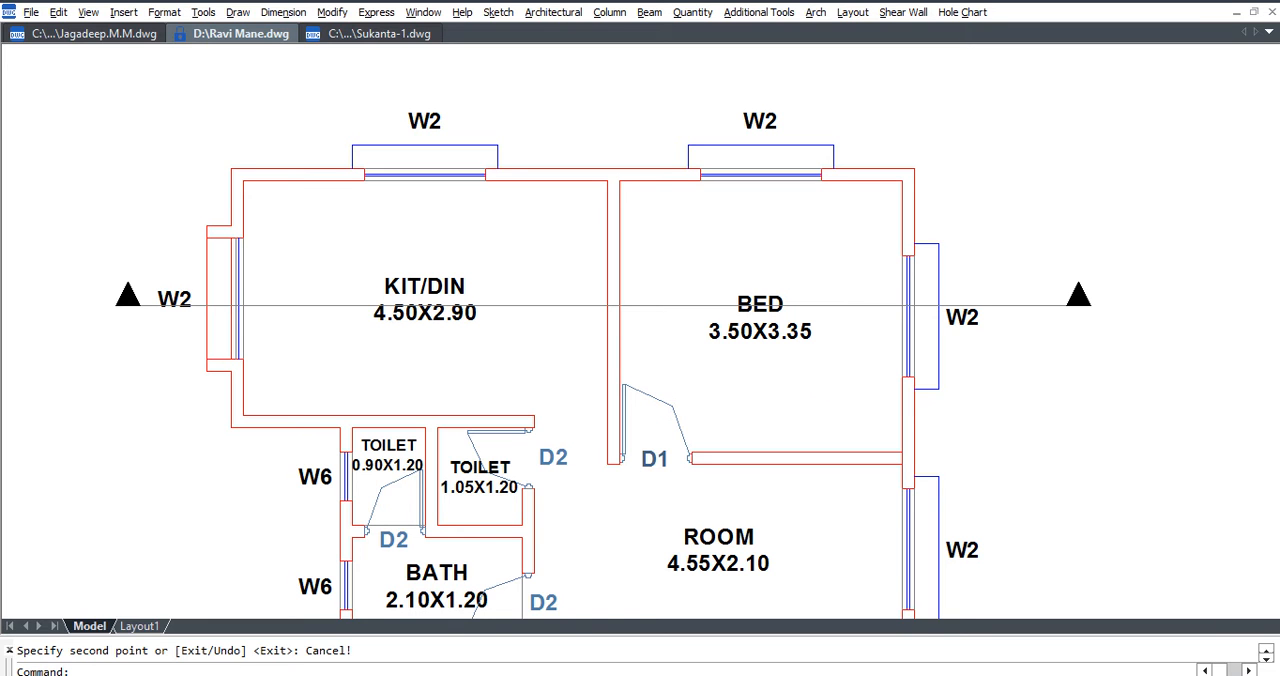
pyautogui.write('tr')
pyautogui.press('Return')
pyautogui.click(829, 307)
pyautogui.press('Escape')
pyautogui.press('Escape')
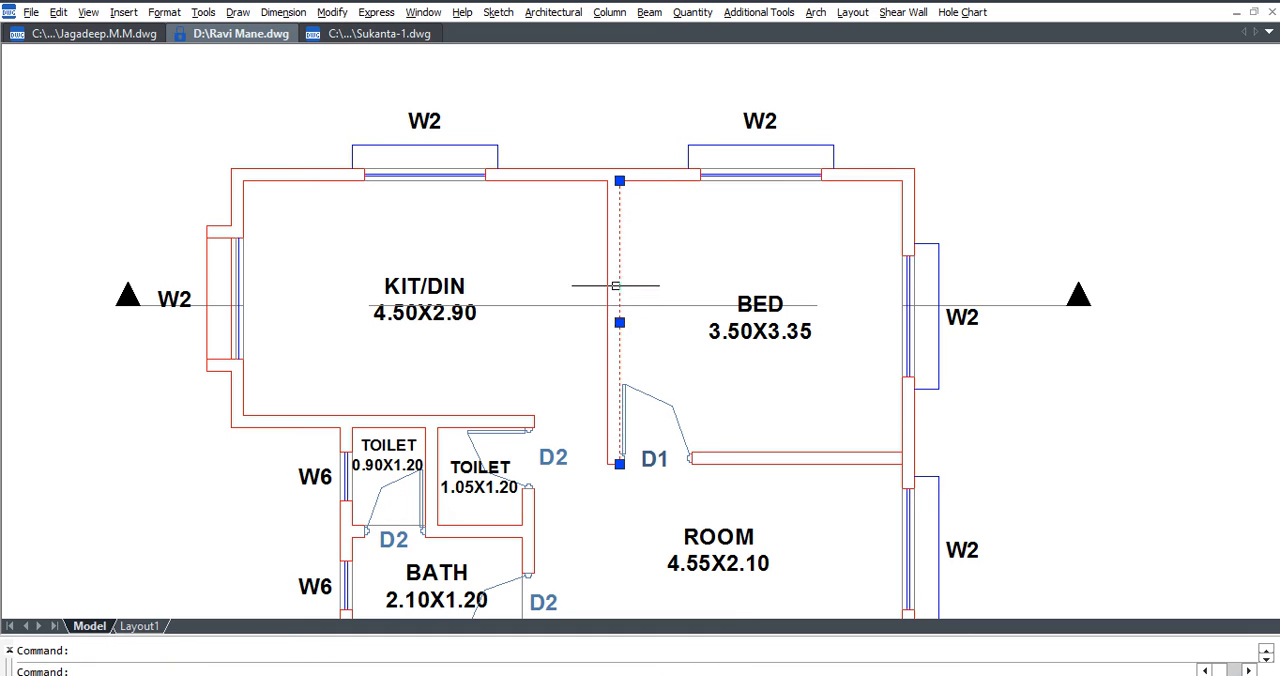
pyautogui.click(560, 304)
pyautogui.press('Delete')
# Extend the inner end of the BED-side section line horizontally past the window into the room.
pyautogui.click(926, 303)
pyautogui.scroll(3, 926, 303)
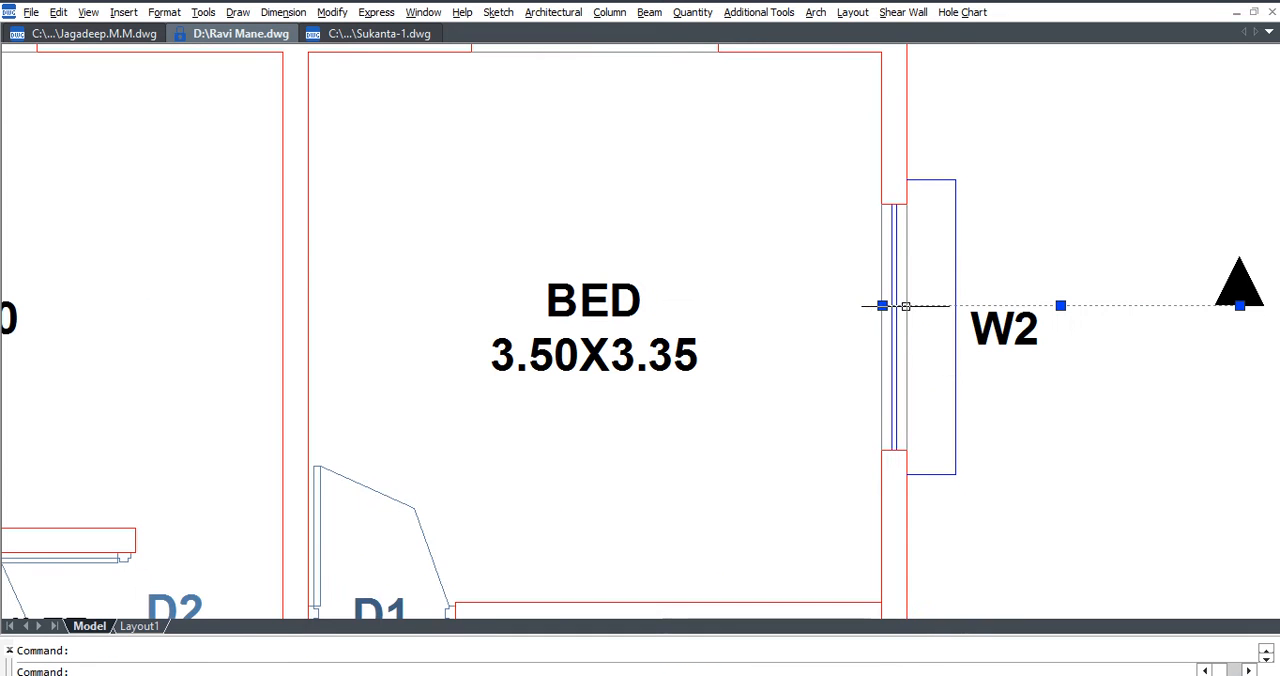
pyautogui.click(882, 305)
pyautogui.press('F7')
pyautogui.press('F7')
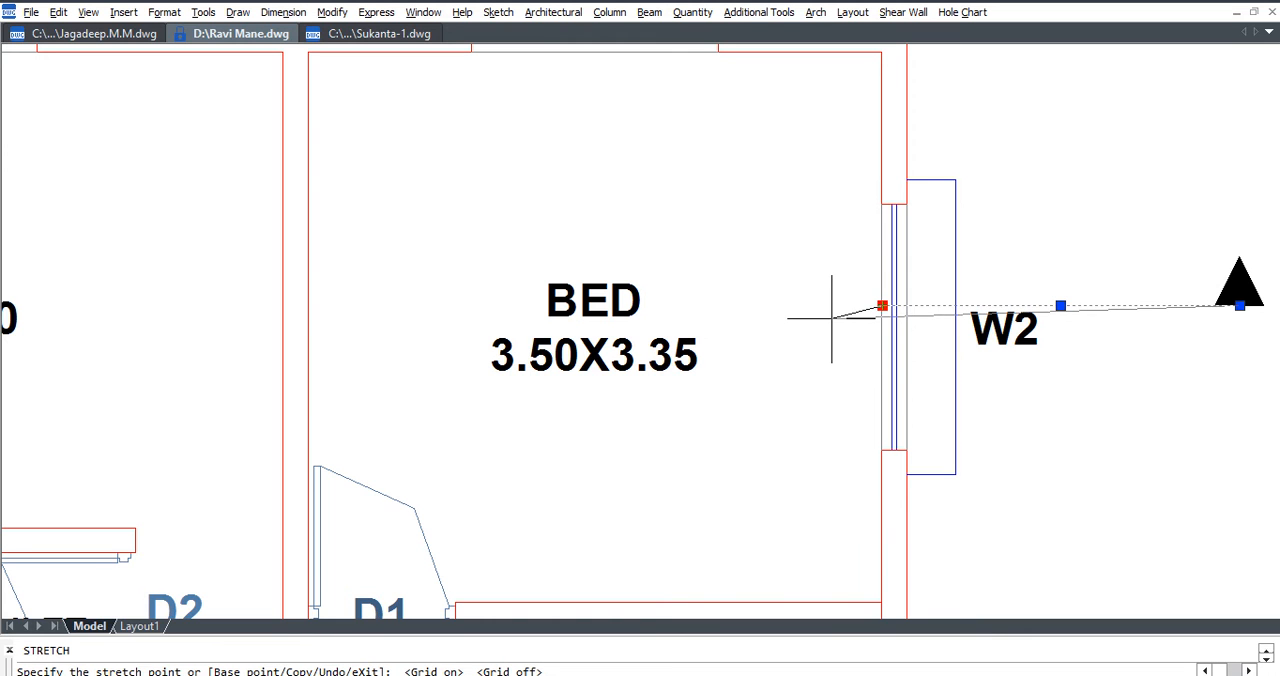
pyautogui.click(830, 307)
pyautogui.scroll(-3, 831, 311)
pyautogui.press('Escape')
# Stretch the inner end of the KIT/DIN-side section line past the window into the room.
pyautogui.moveTo(397, 364); pyautogui.dragTo(852, 388, button='middle')
pyautogui.write('s')
pyautogui.press('space')
pyautogui.click(510, 355)
pyautogui.click(480, 327)
pyautogui.press('space')
pyautogui.scroll(3, 515, 323)
pyautogui.click(551, 318)
pyautogui.click(607, 320)
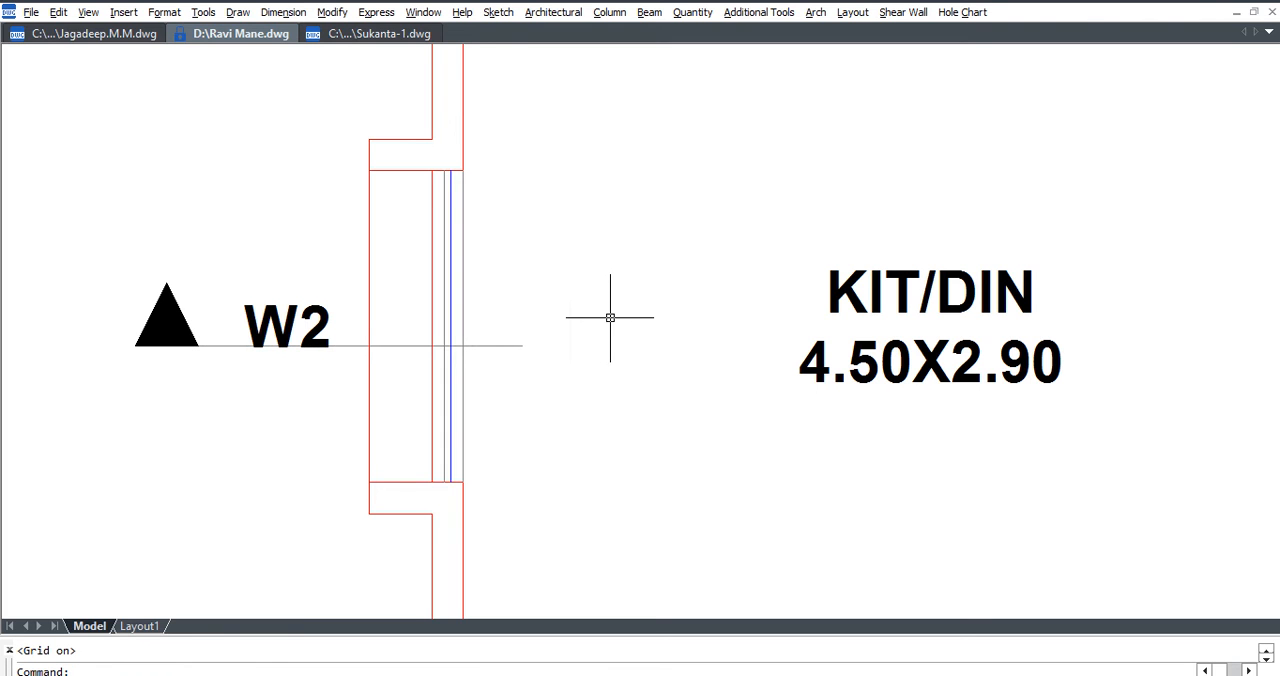
# Move the W2 label outside the KIT/DIN room up clear of the section line.
pyautogui.click(311, 309)
pyautogui.write('m')
pyautogui.press('space')
pyautogui.click(323, 284)
pyautogui.click(324, 252)
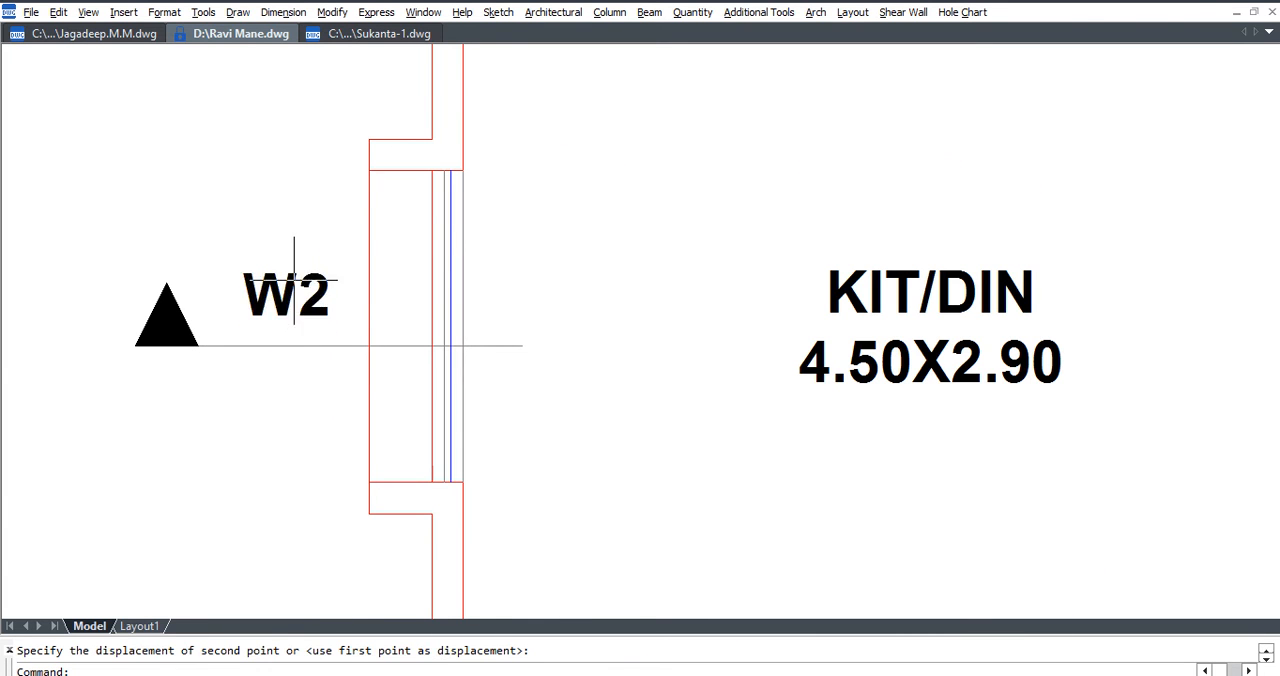
# Move the W2 label outside the BED room up so it sits above the section line.
pyautogui.scroll(-4, 301, 347)
pyautogui.scroll(3, 826, 342)
pyautogui.click(745, 375)
pyautogui.write('m')
pyautogui.press('space')
pyautogui.scroll(-3, 773, 332)
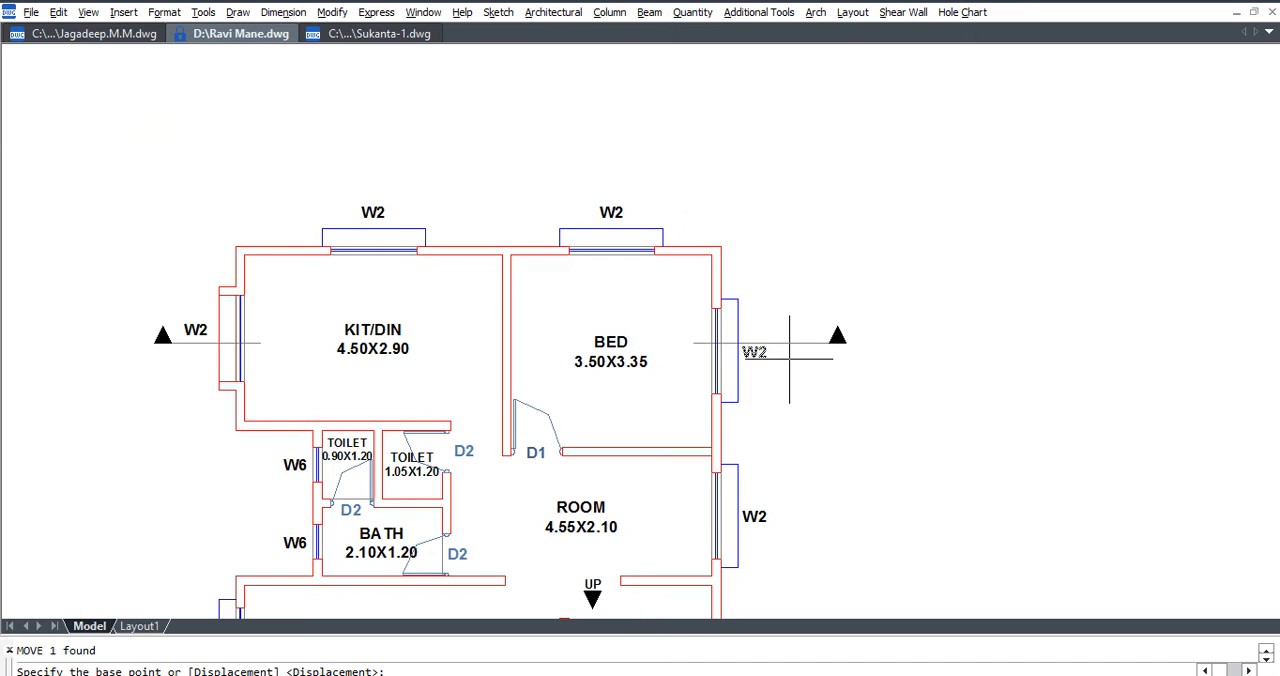
pyautogui.click(783, 327)
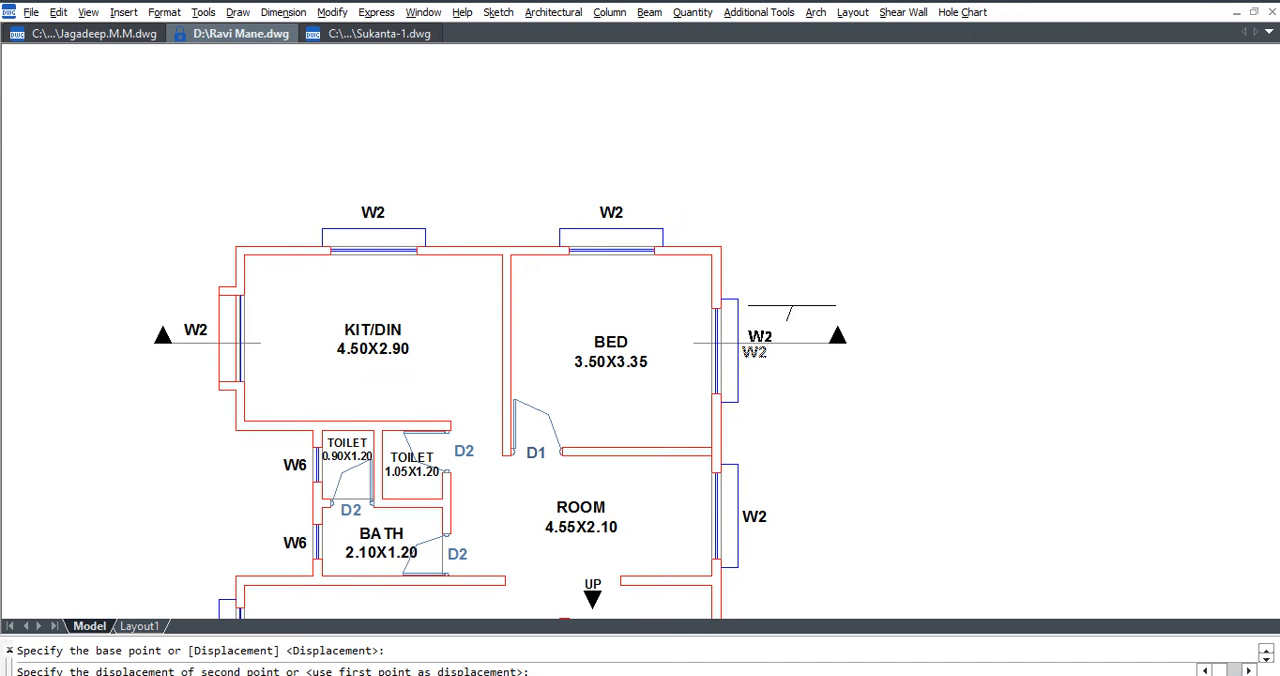
pyautogui.click(790, 300)
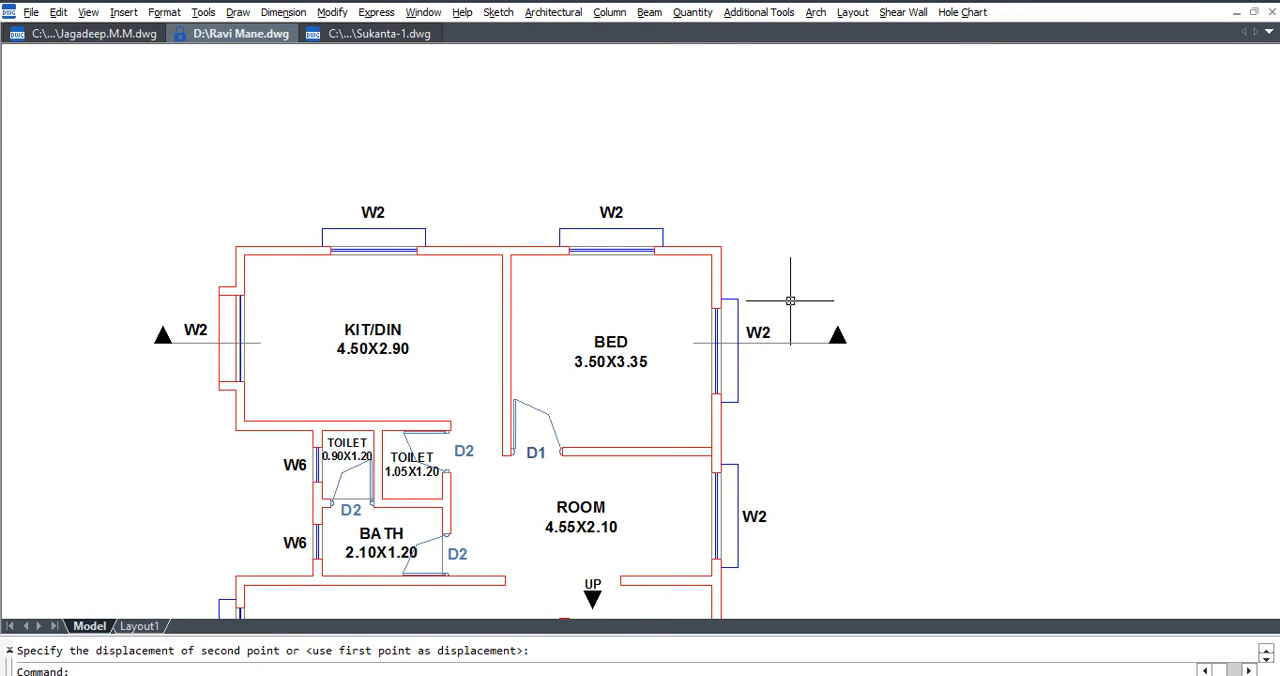
pyautogui.click(763, 330)
pyautogui.scroll(2, 763, 330)
pyautogui.press('space')
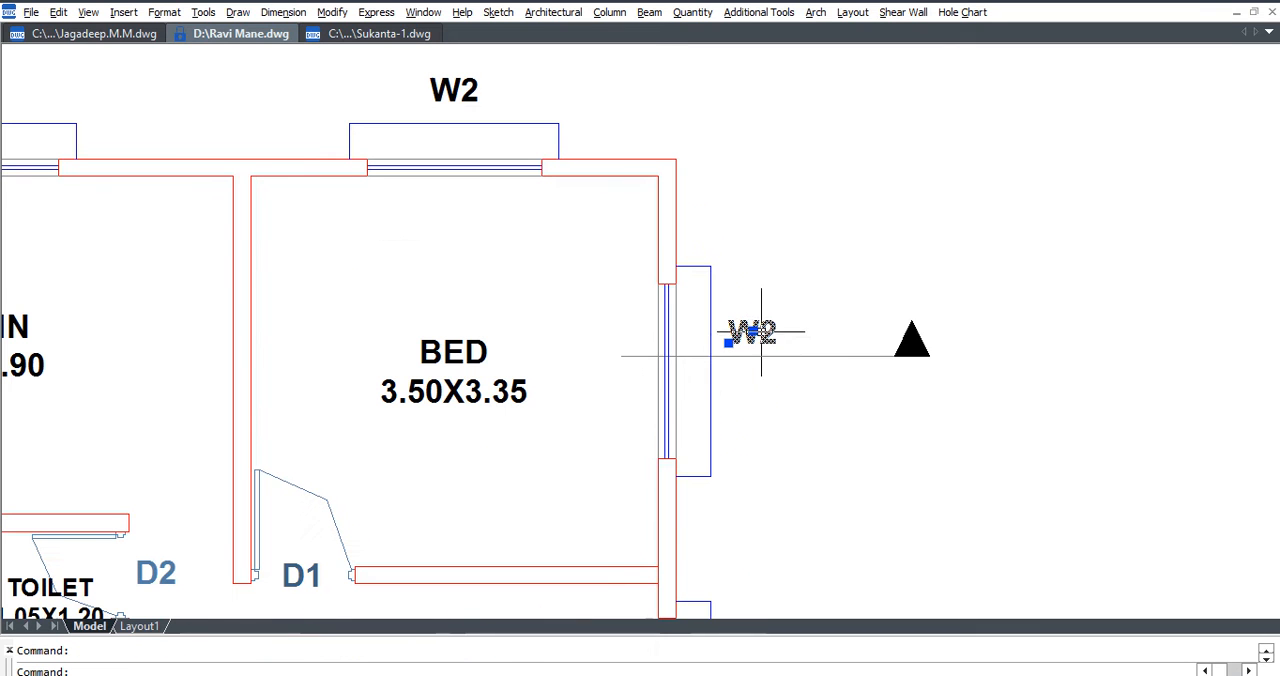
pyautogui.click(789, 328)
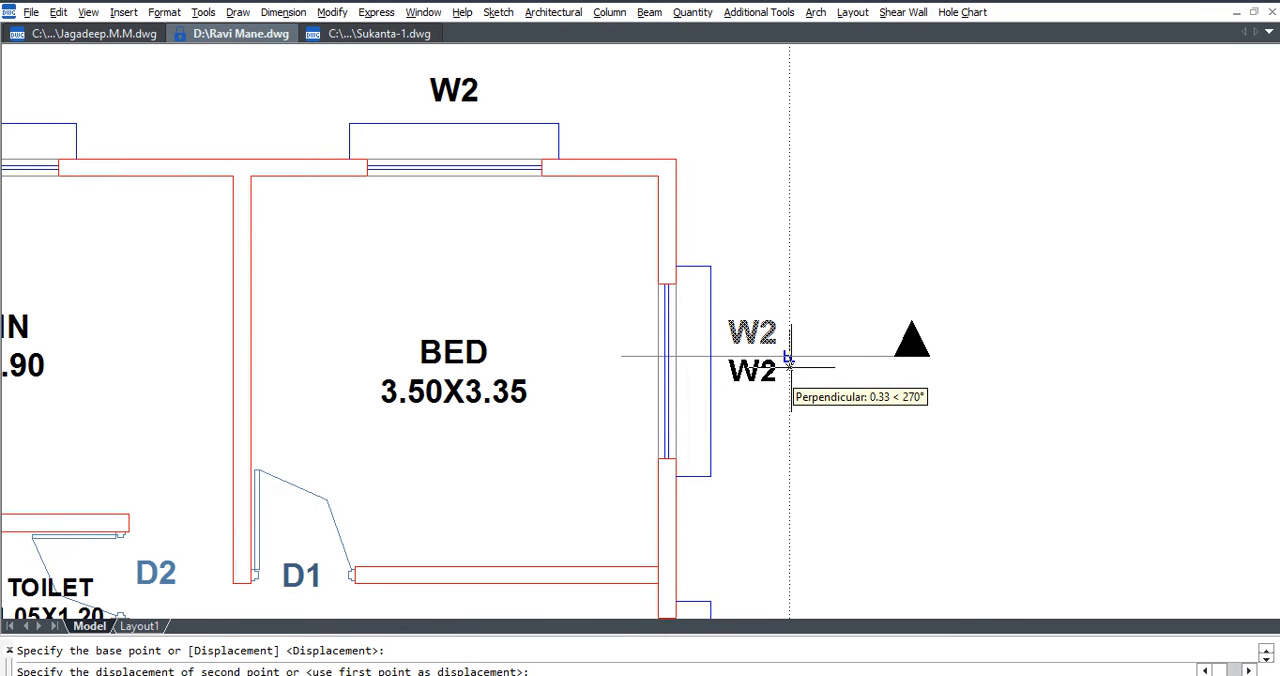
pyautogui.press('Escape')
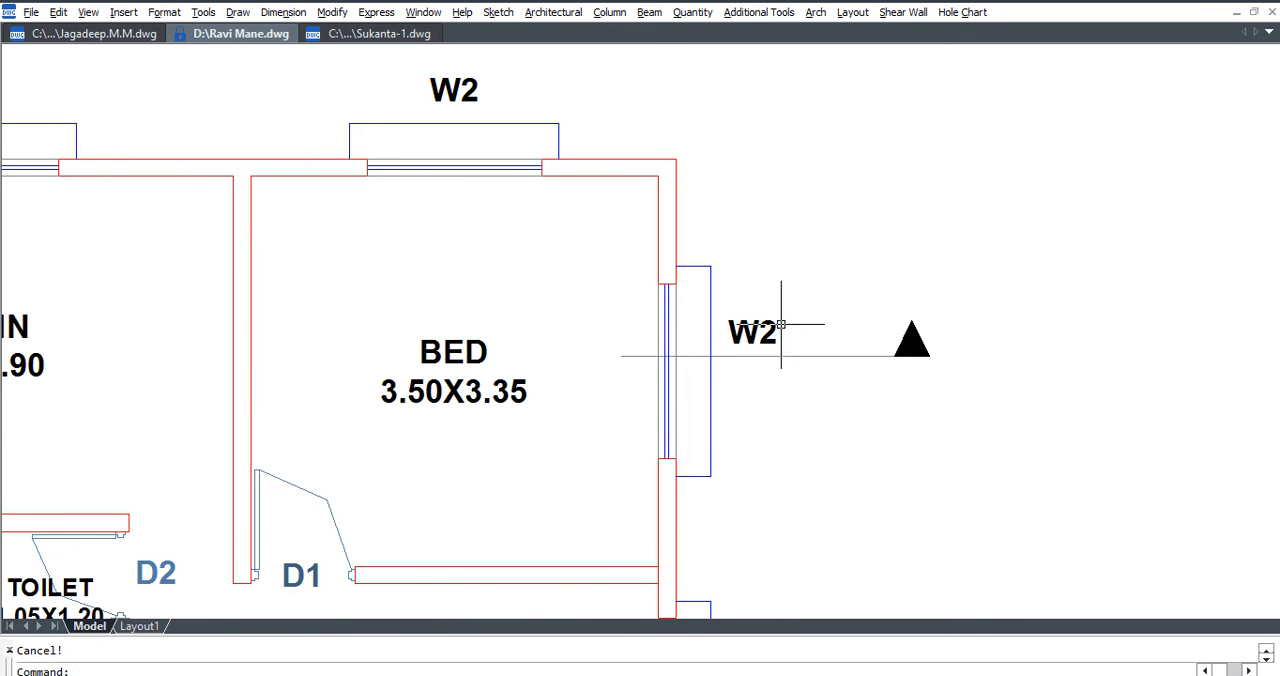
# Stretch the BED-side section line's outer end and arrowhead horizontally closer to the W2 label with Ortho on.
pyautogui.scroll(-3, 926, 366)
pyautogui.write('s')
pyautogui.press('space')
pyautogui.click(952, 392)
pyautogui.click(874, 320)
pyautogui.scroll(3, 903, 357)
pyautogui.press('space')
pyautogui.press('F8')
pyautogui.click(1018, 450)
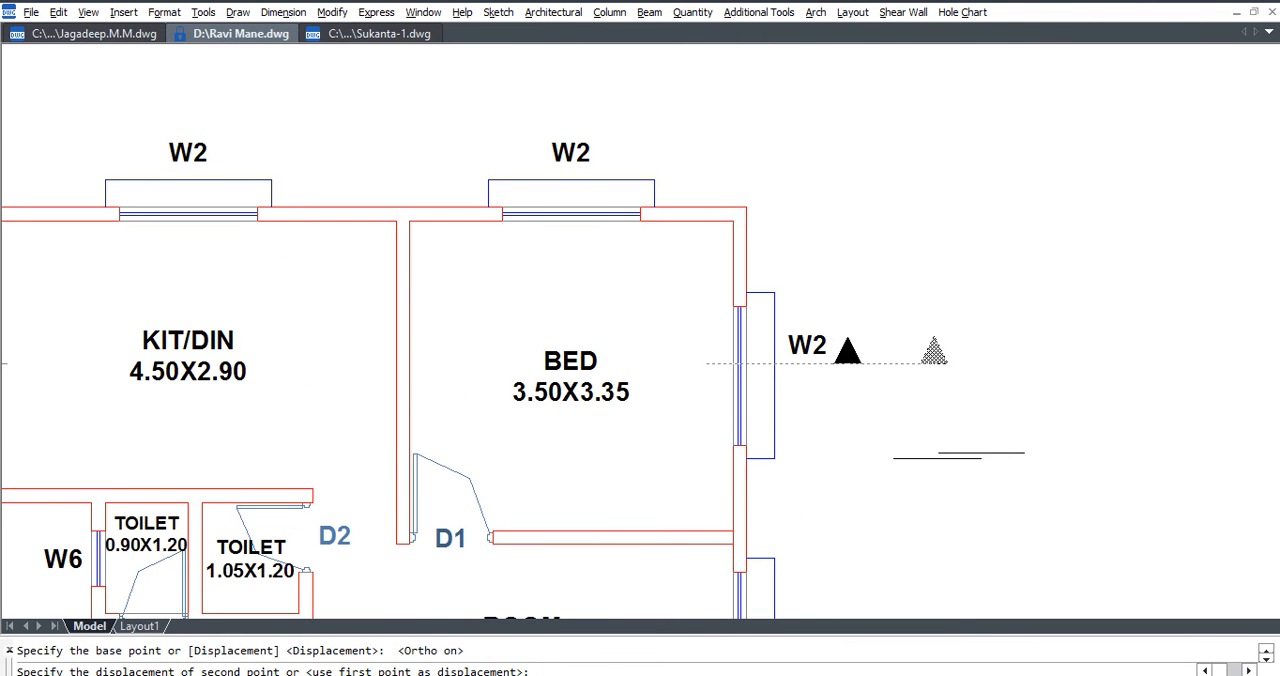
pyautogui.click(940, 438)
pyautogui.scroll(-4, 972, 418)
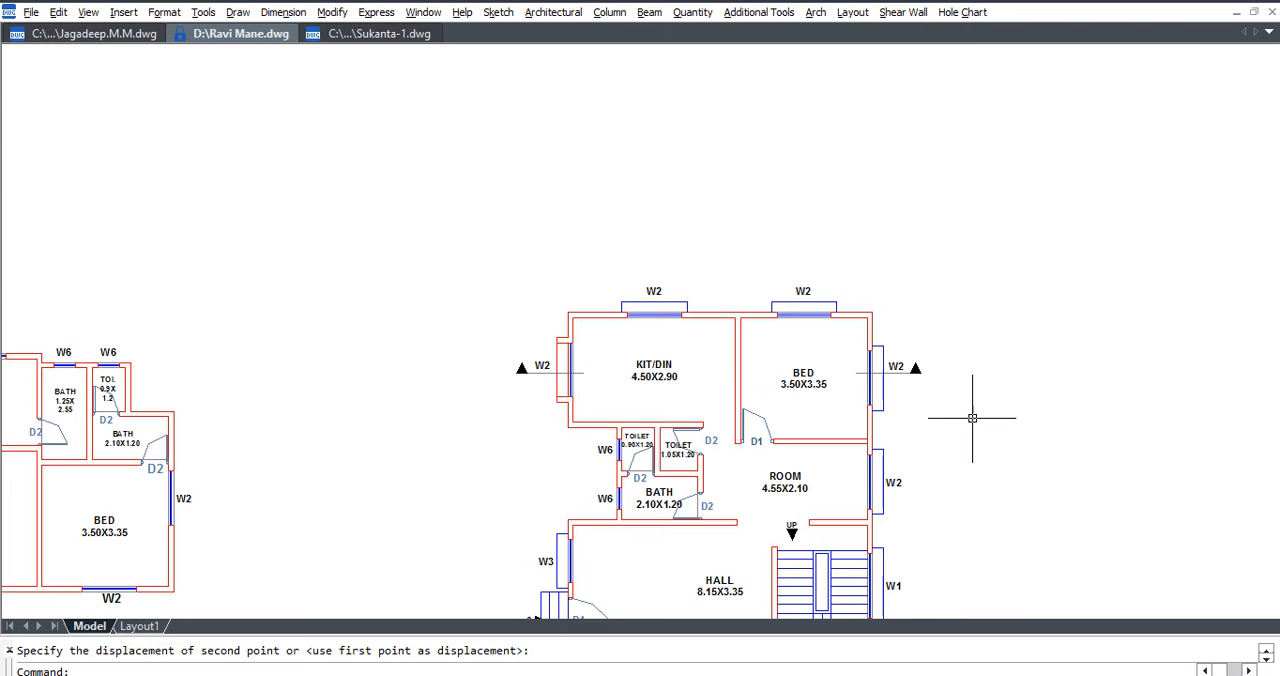
# Stretch the KIT/DIN-side section line's outer end and arrowhead slightly toward its W2 label.
pyautogui.scroll(3, 518, 377)
pyautogui.write('s')
pyautogui.press('space')
pyautogui.click(537, 400)
pyautogui.click(472, 262)
pyautogui.press('space')
pyautogui.click(500, 258)
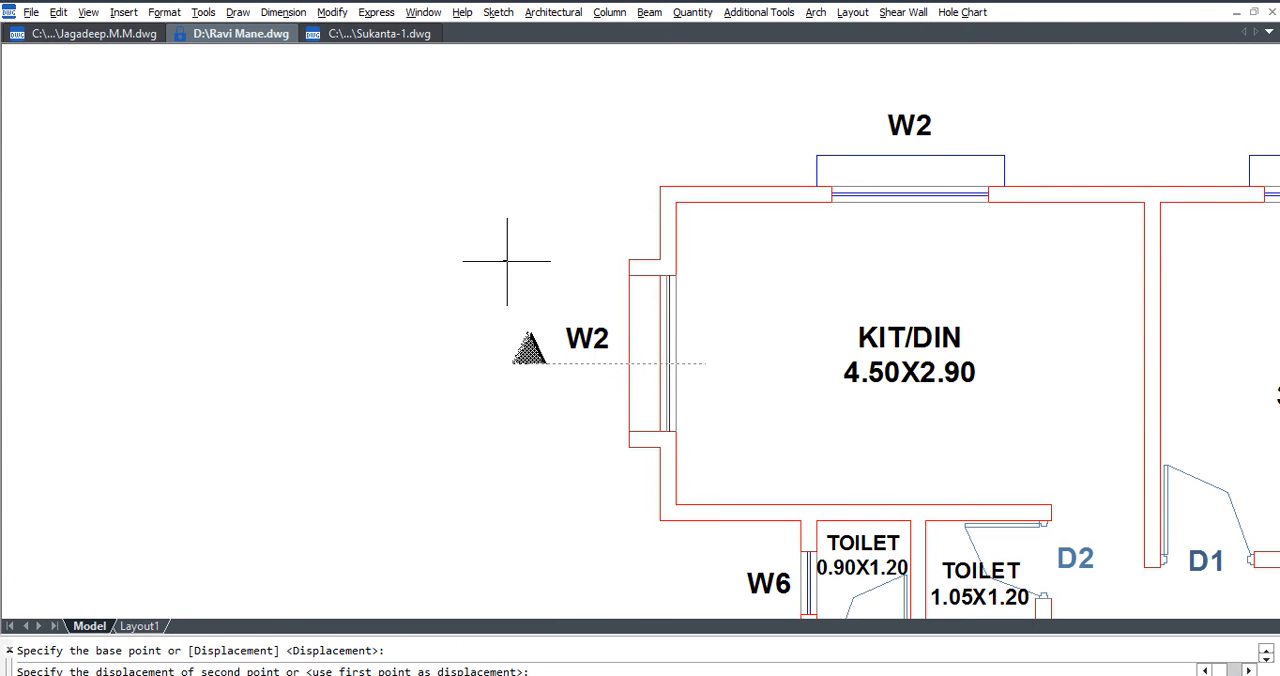
pyautogui.click(509, 257)
pyautogui.scroll(-4, 509, 257)
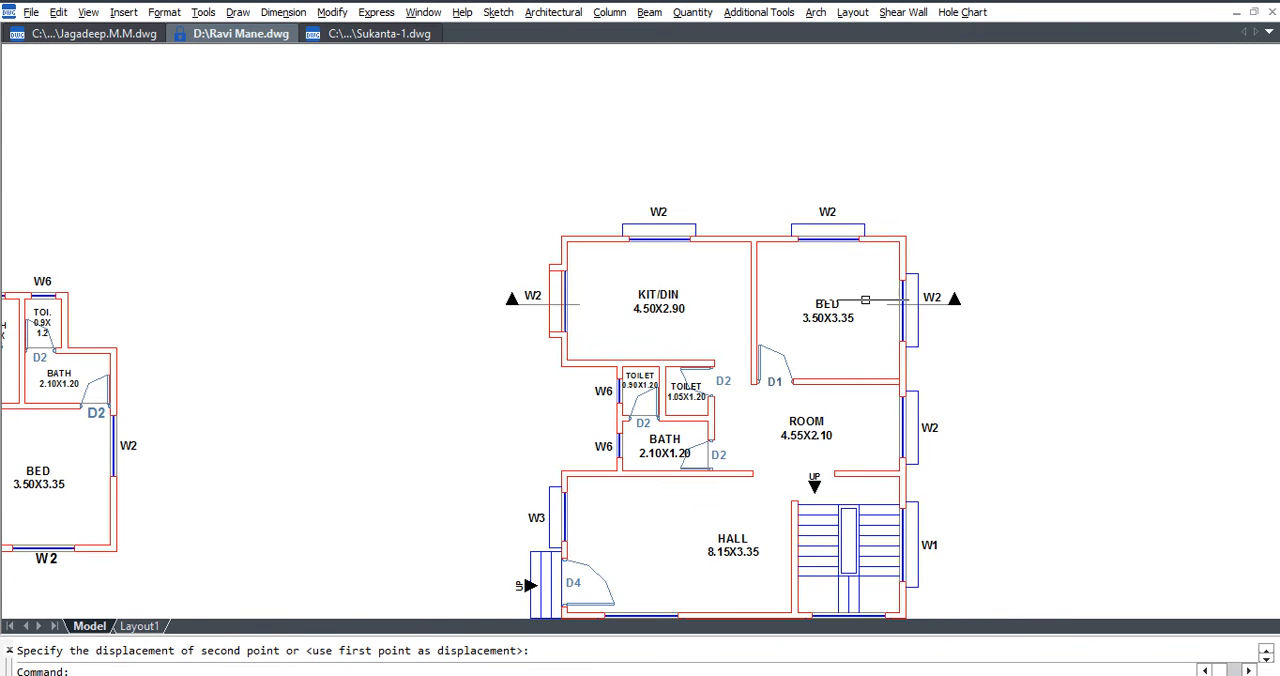
# Copy the KIT/DIN-side W2 label to just above the section arrowhead and change the copy's text to A.
pyautogui.scroll(3, 862, 298)
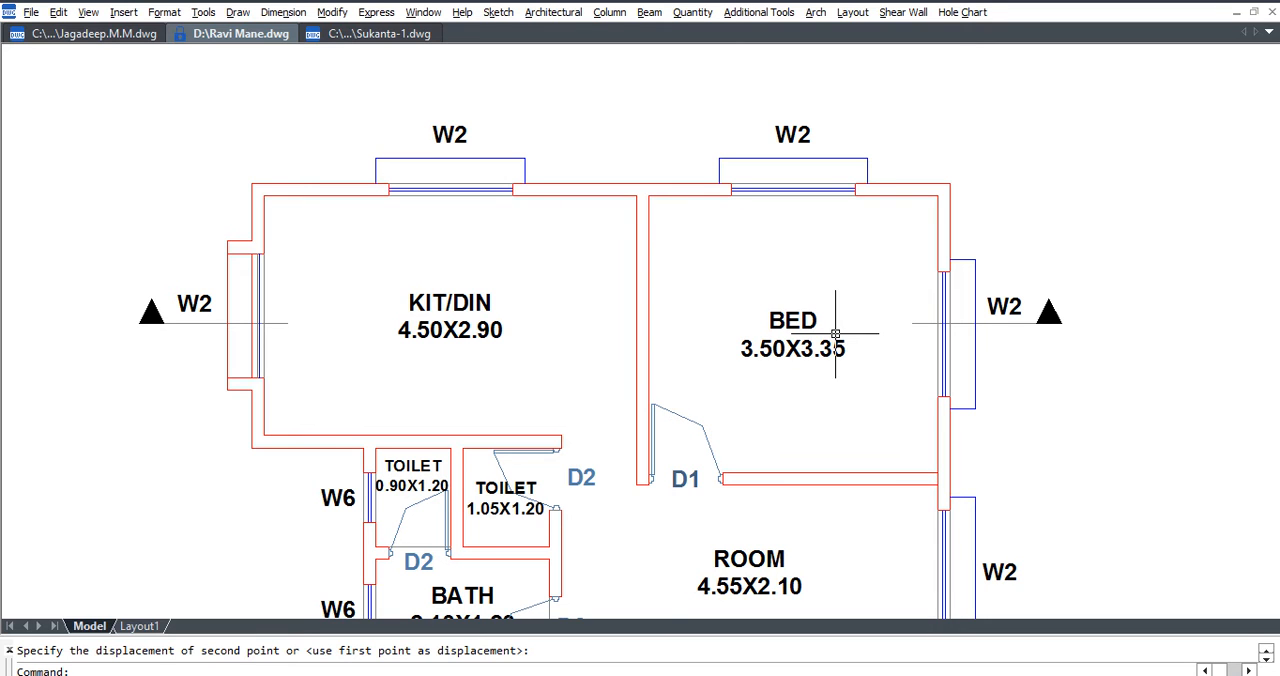
pyautogui.click(194, 304)
pyautogui.write('co')
pyautogui.press('Return')
pyautogui.click(177, 313)
pyautogui.click(130, 289)
pyautogui.press('Escape')
pyautogui.doubleClick(146, 280)
pyautogui.write('A')
pyautogui.press('Return')
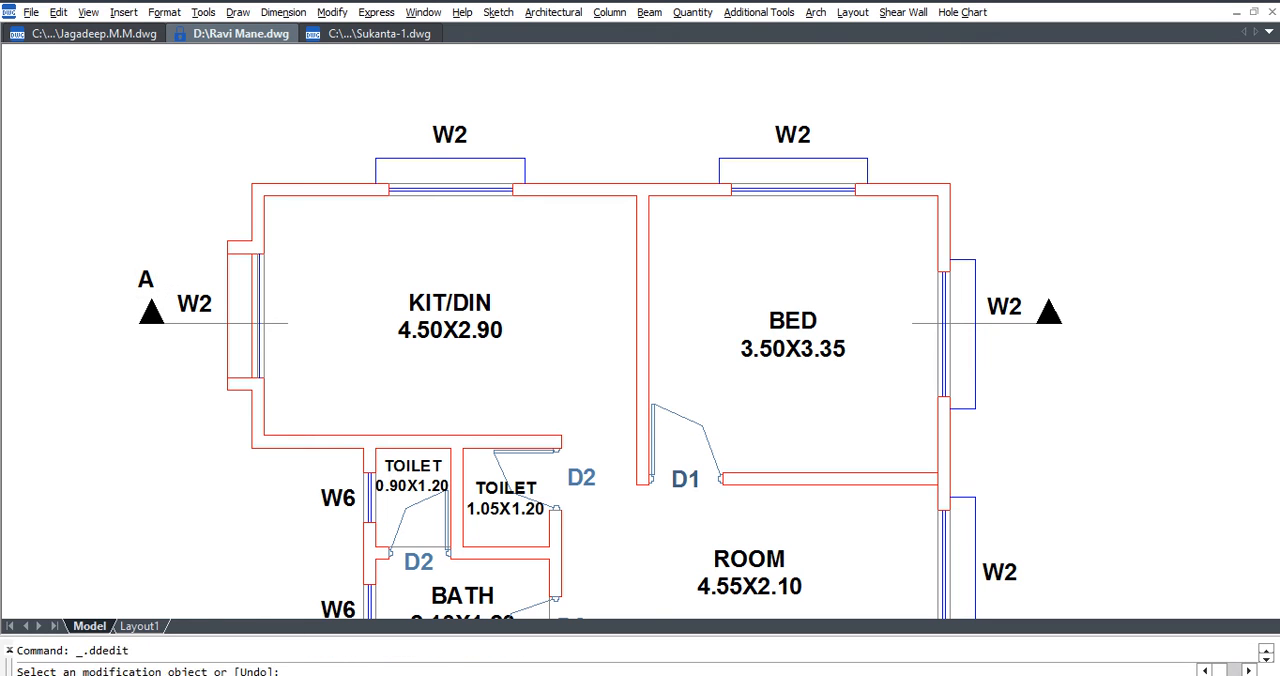
# Move the A label on the KIT/DIN side slightly so it is centred above the section arrowhead.
pyautogui.press('Escape')
pyautogui.press('Escape')
pyautogui.click(150, 281)
pyautogui.click(128, 294)
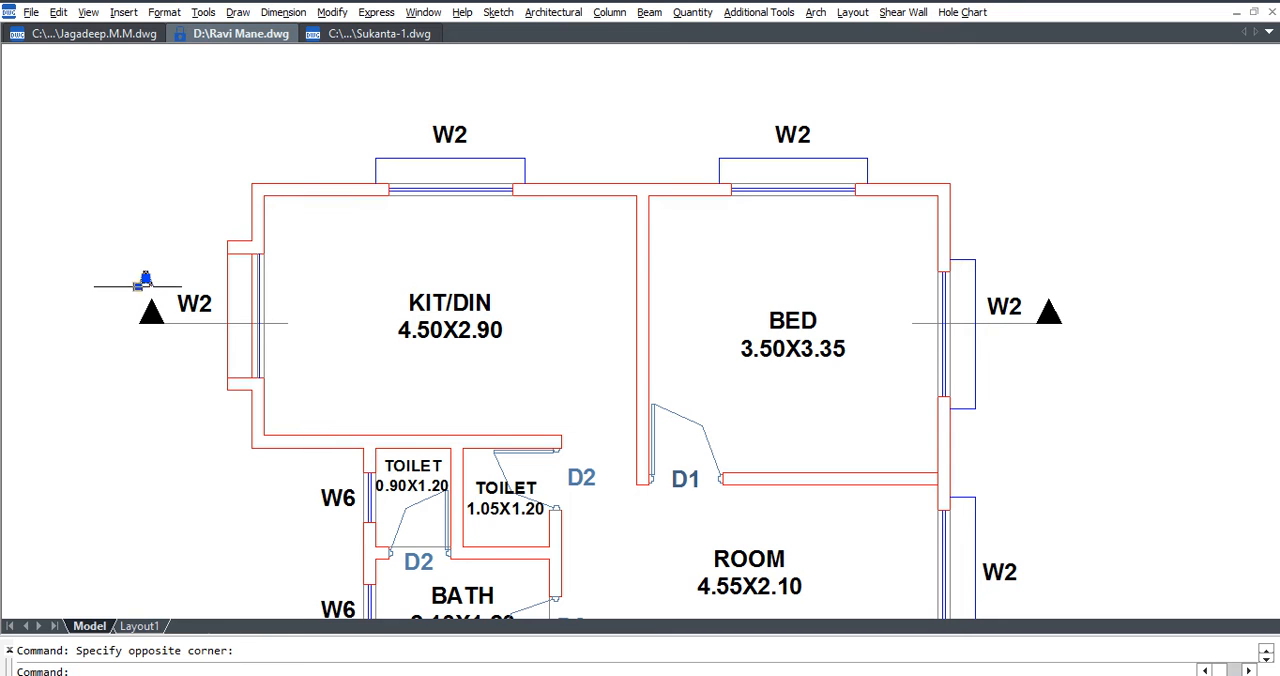
pyautogui.press('Escape')
pyautogui.write('m')
pyautogui.press('Return')
pyautogui.scroll(2, 158, 274)
pyautogui.click(156, 274)
pyautogui.press('Return')
pyautogui.click(180, 256)
pyautogui.click(183, 256)
# Copy the A label from the KIT/DIN-side arrowhead to the same place above the BED-side arrowhead.
pyautogui.write('co')
pyautogui.press('Return')
pyautogui.click(160, 280)
pyautogui.click(142, 289)
pyautogui.press('Return')
pyautogui.click(146, 312)
pyautogui.scroll(-2, 146, 312)
pyautogui.scroll(2, 940, 320)
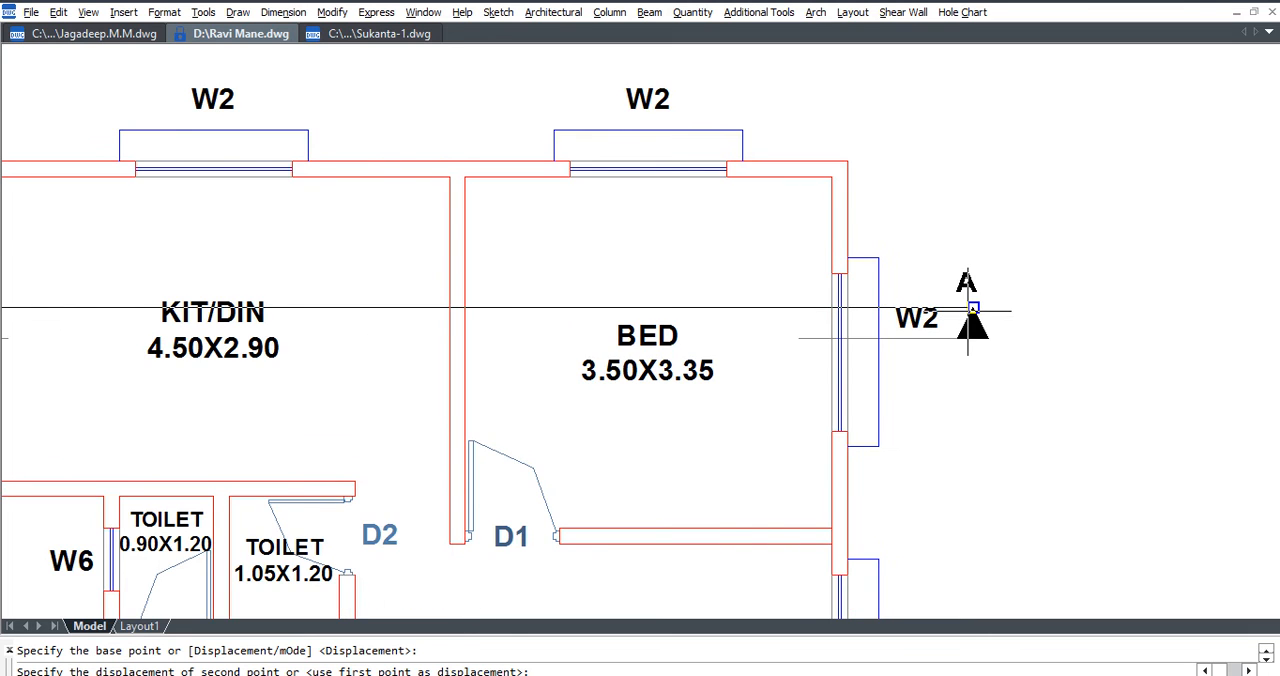
pyautogui.press('Escape')
# Change the colour of both section lines, their arrowheads and A labels to magenta with RcadExpress colour control.
pyautogui.scroll(-2, 1024, 344)
pyautogui.click(1031, 356)
pyautogui.press('Escape')
pyautogui.click(1023, 287)
pyautogui.click(989, 366)
pyautogui.click(284, 361)
pyautogui.click(218, 301)
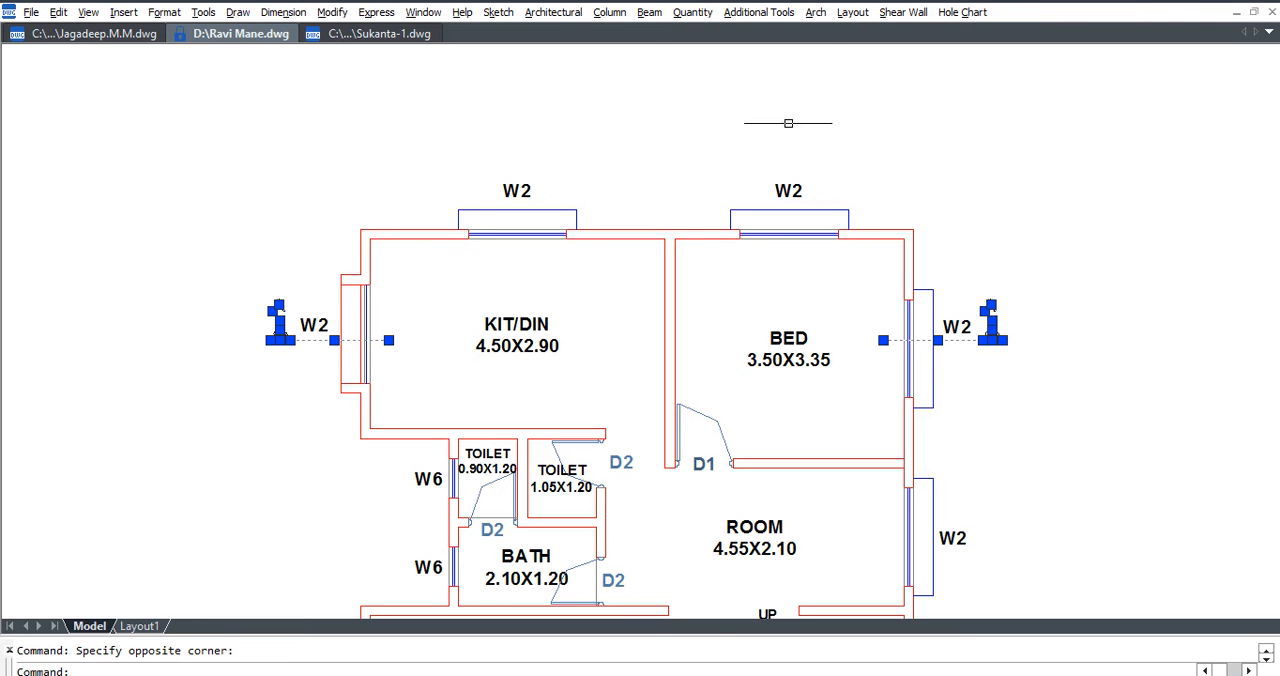
pyautogui.click(766, 13)
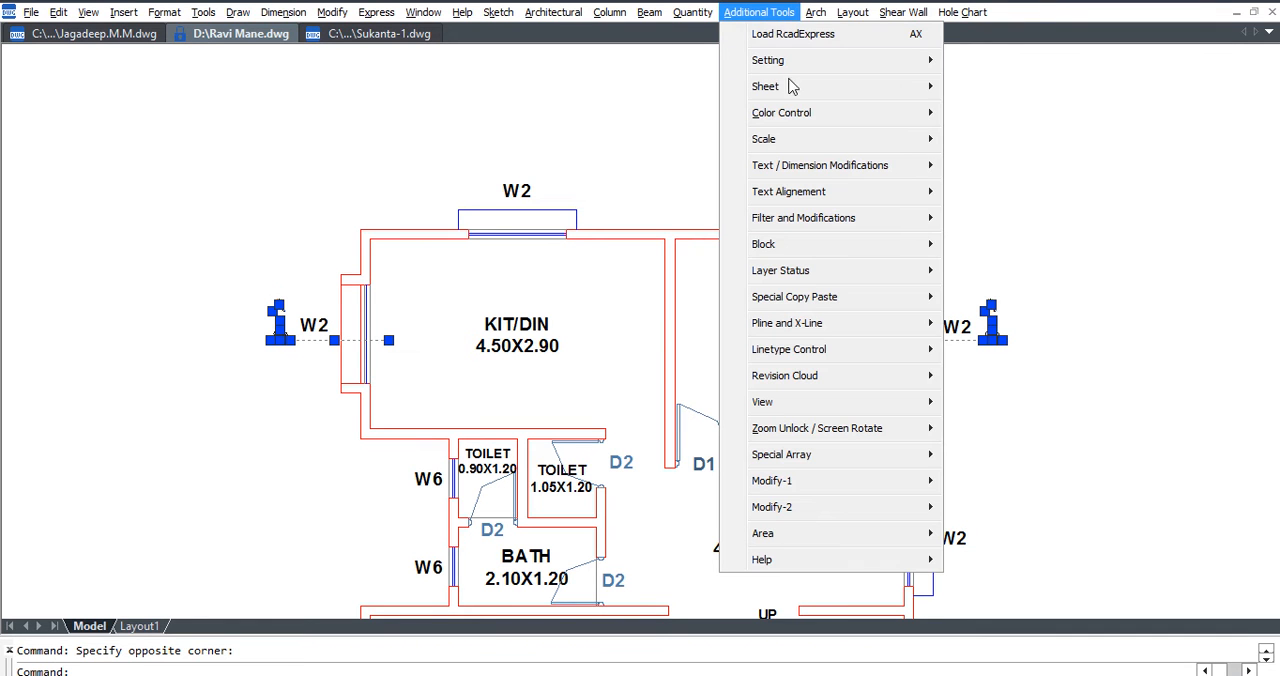
pyautogui.moveTo(803, 114)
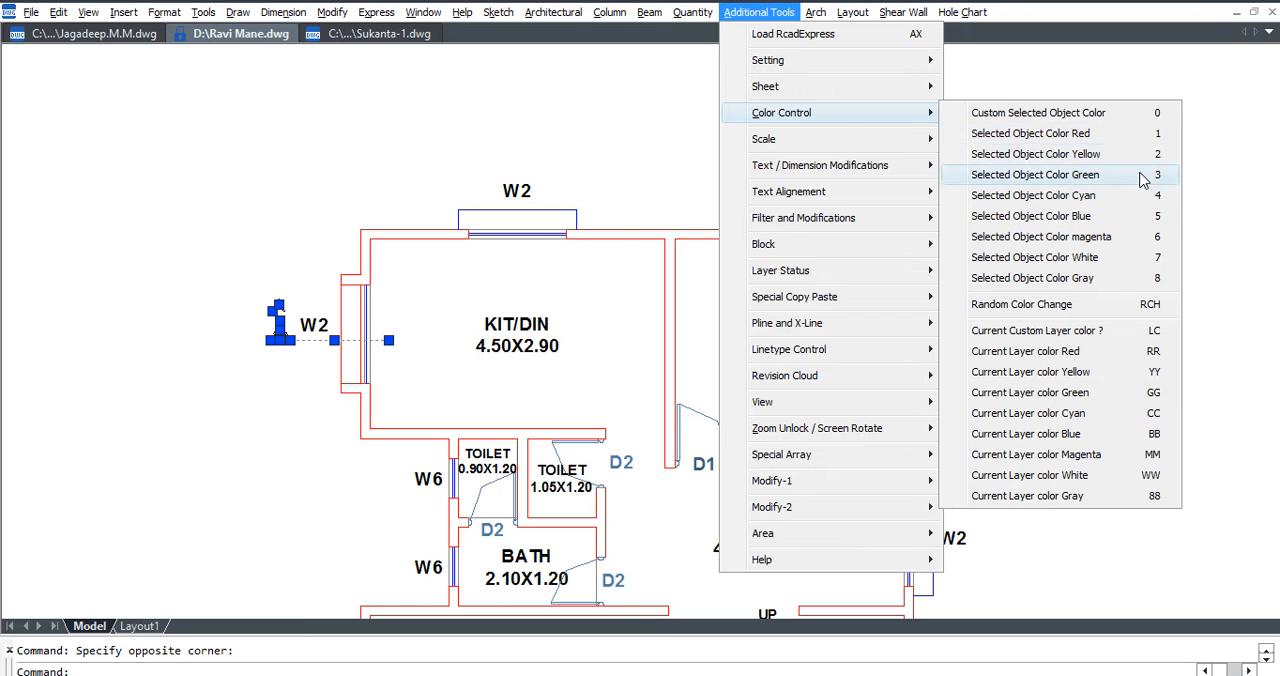
pyautogui.click(1149, 238)
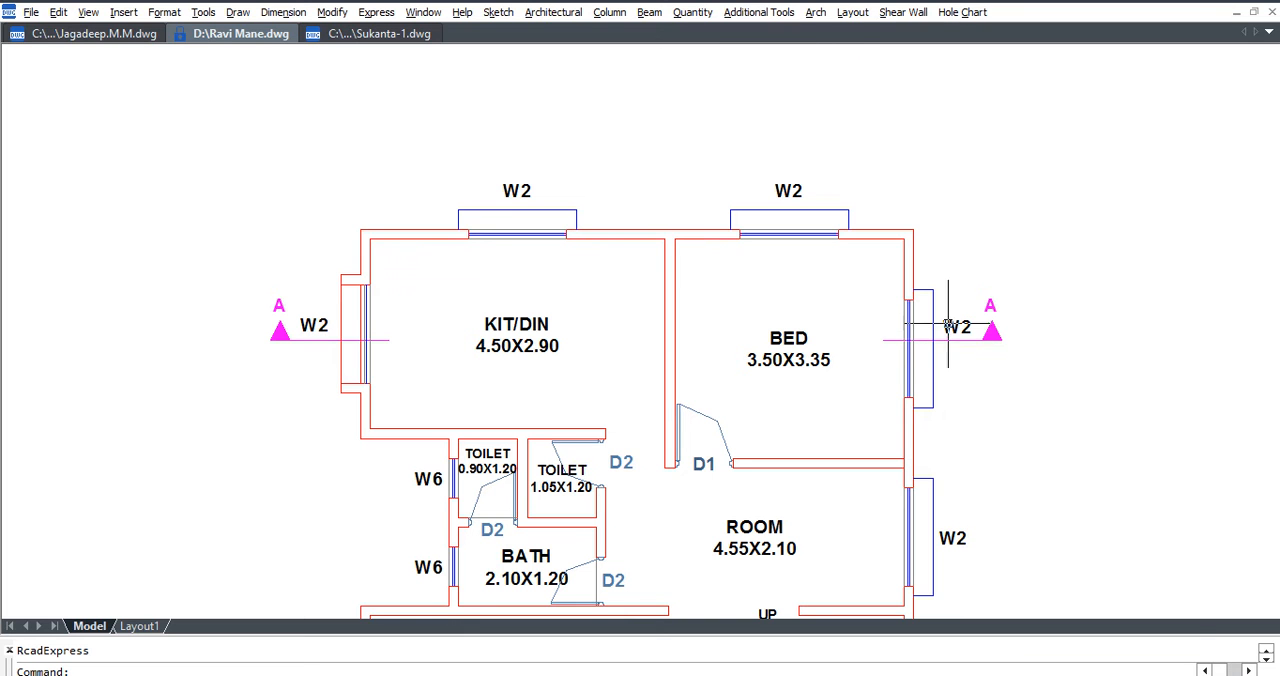
# Convert the KIT/DIN-side and BED-side section lines to the hidden linetype with the RcadExpress CD command.
pyautogui.click(760, 12)
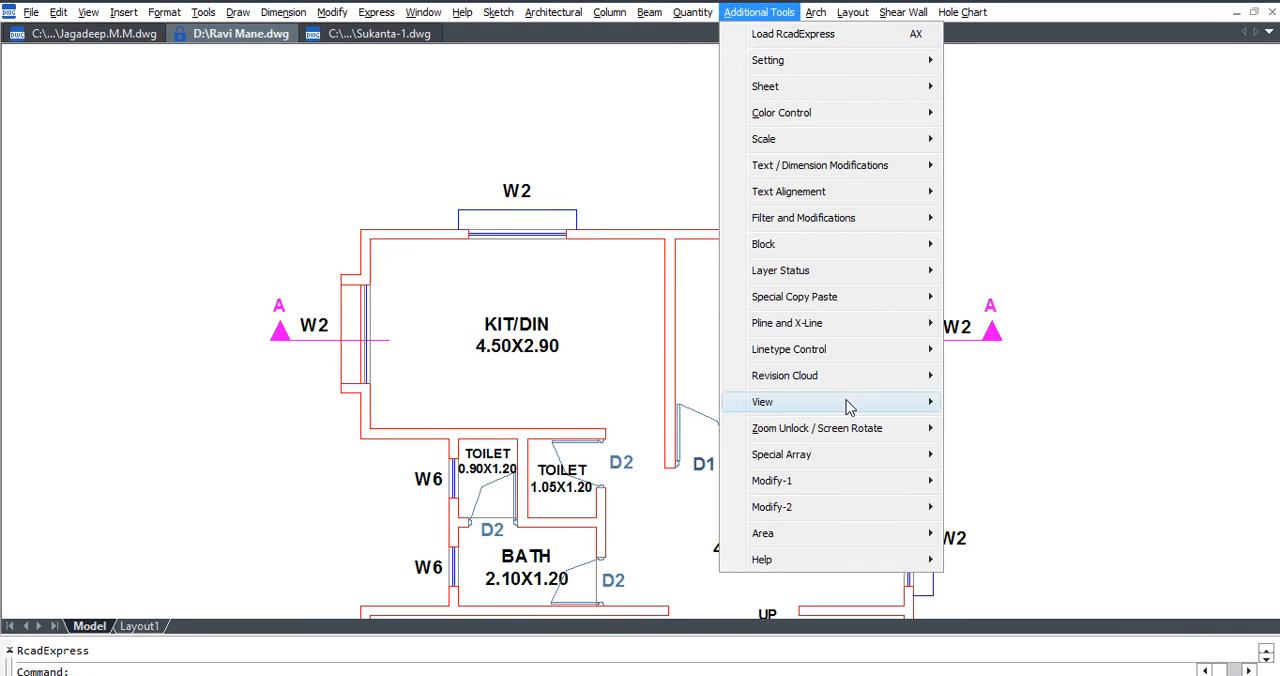
pyautogui.moveTo(857, 486)
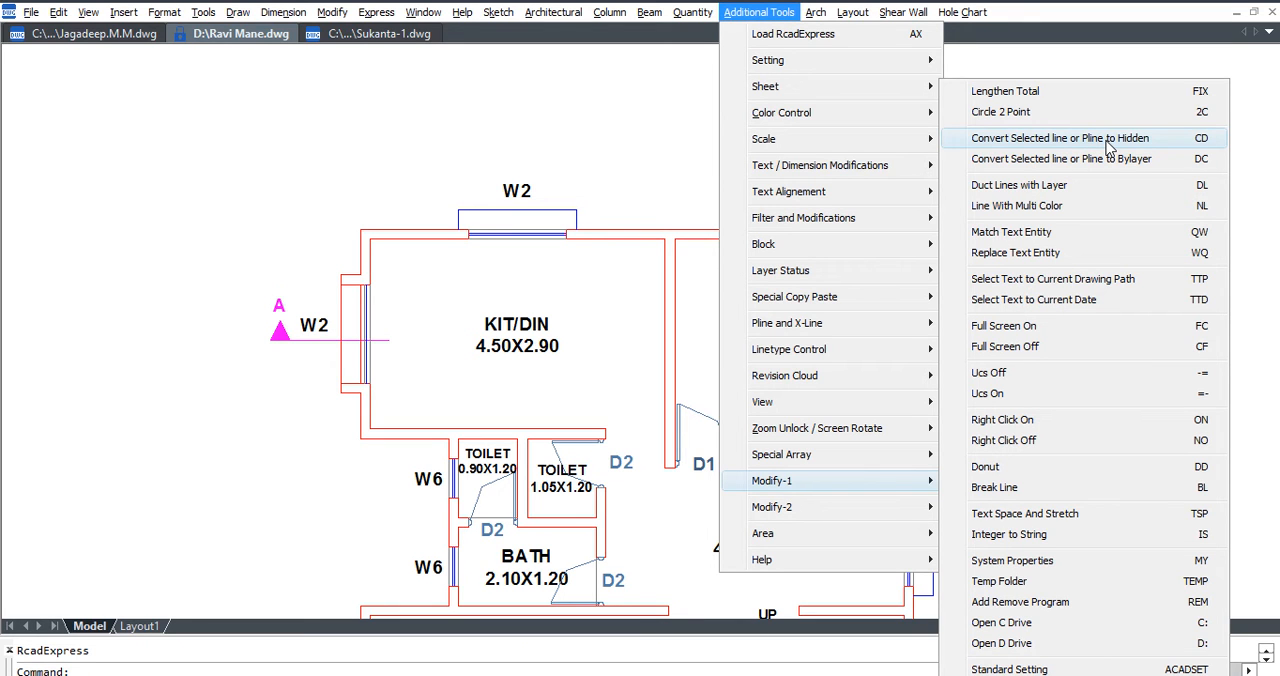
pyautogui.press('Escape')
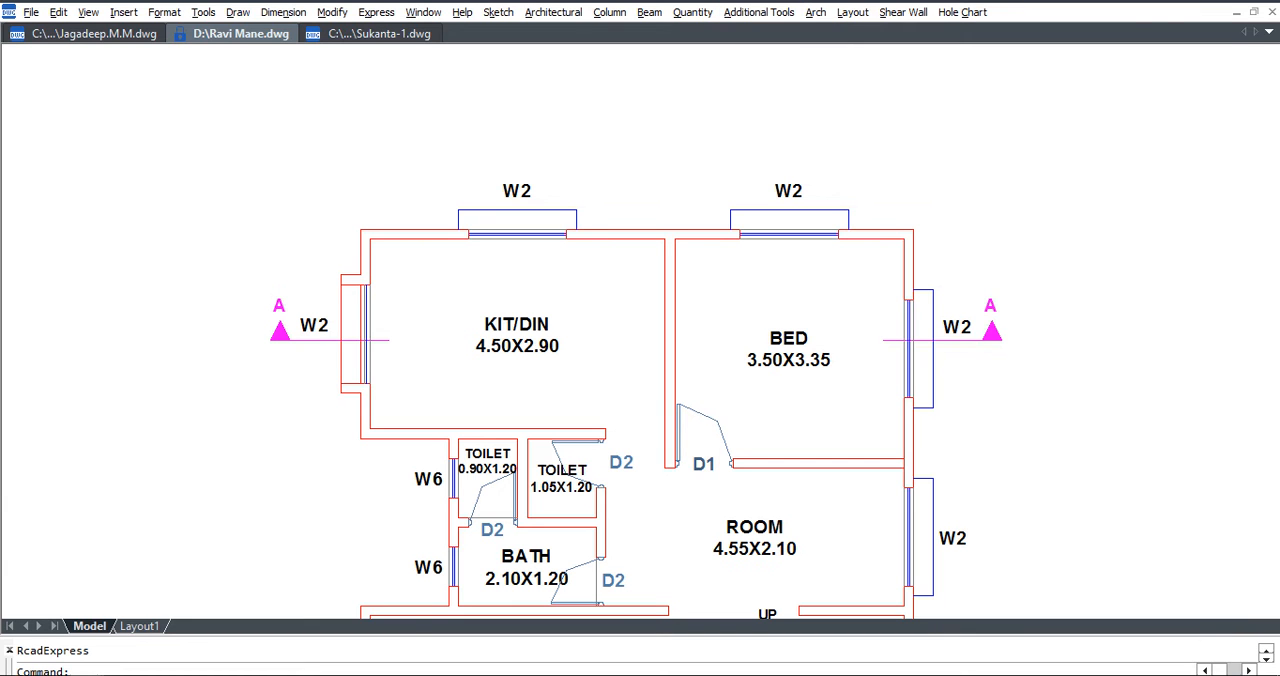
pyautogui.click(968, 340)
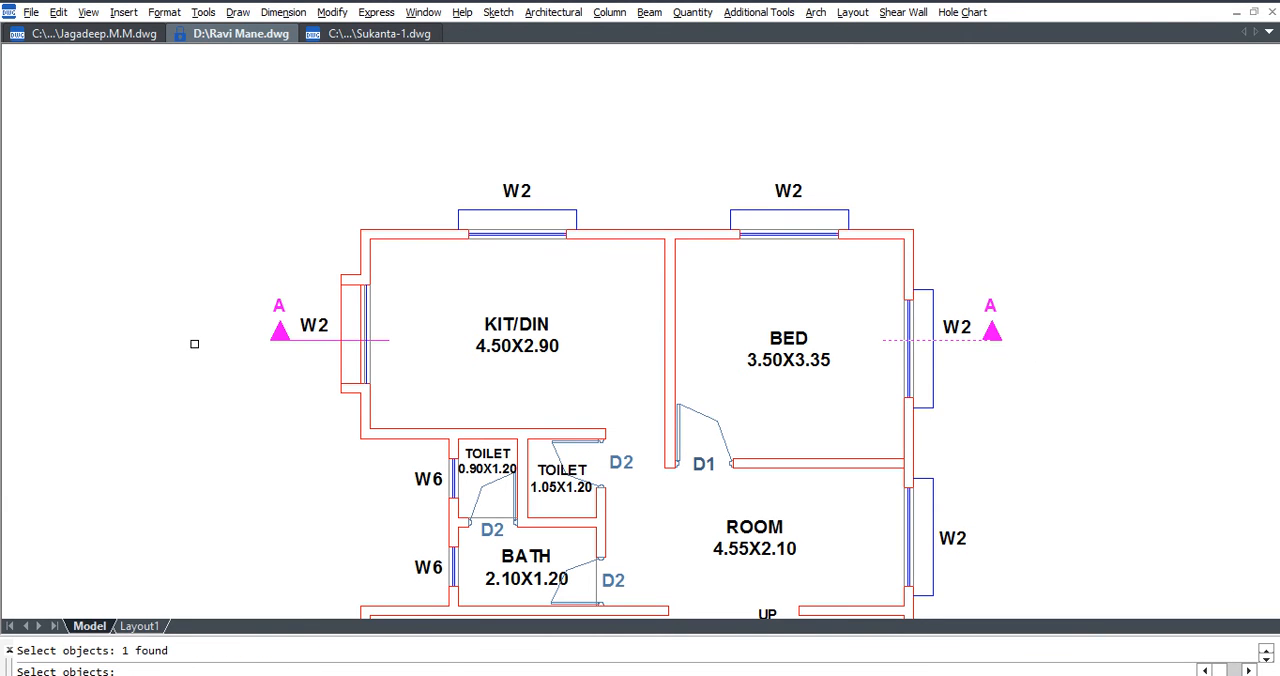
pyautogui.press('Return')
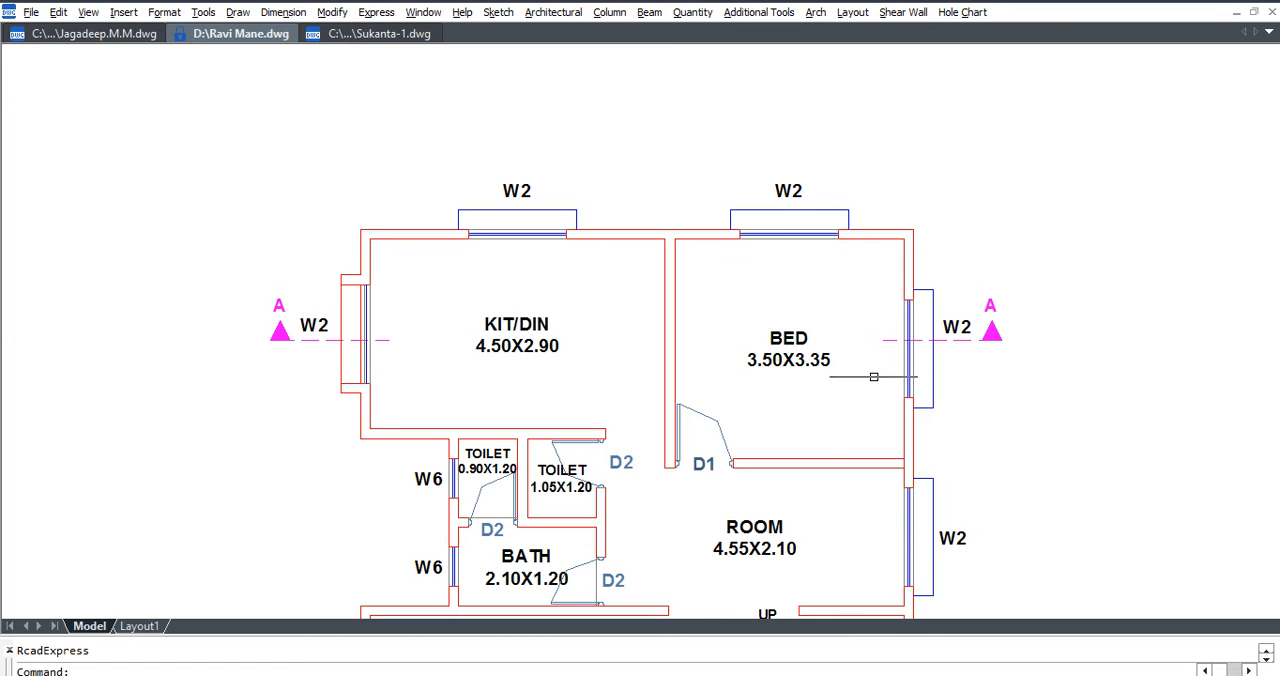
pyautogui.scroll(3, 972, 361)
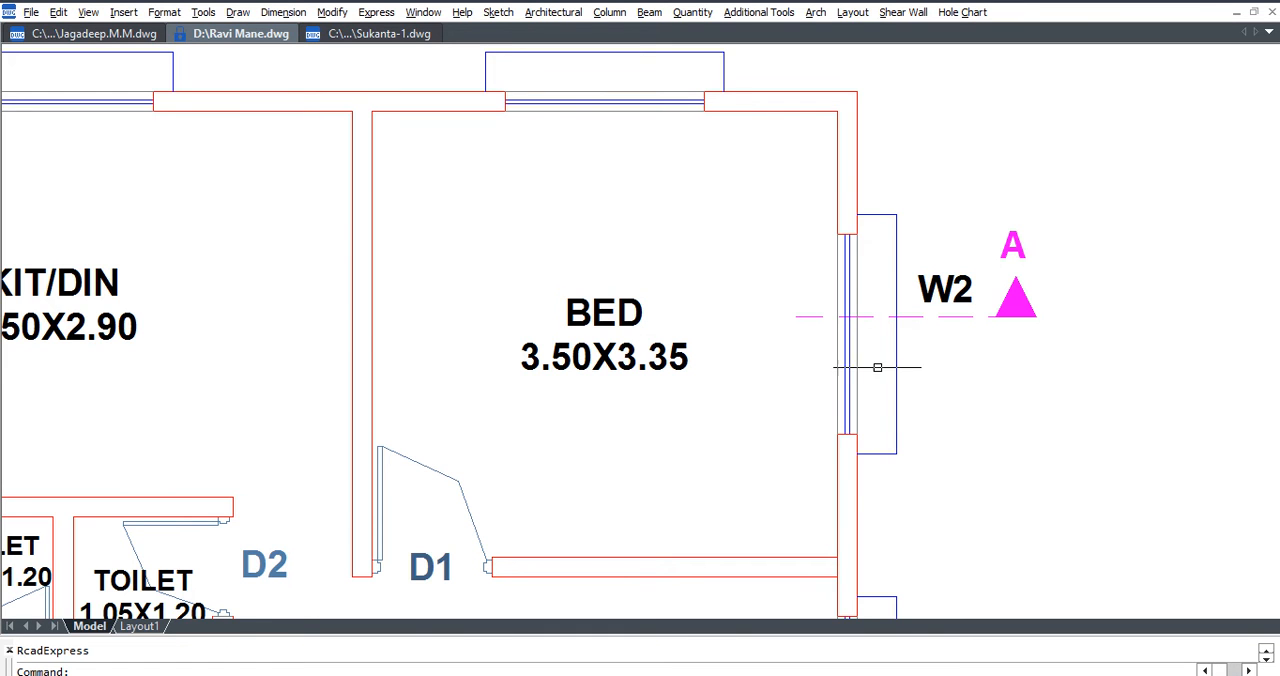
pyautogui.scroll(-4, 875, 375)
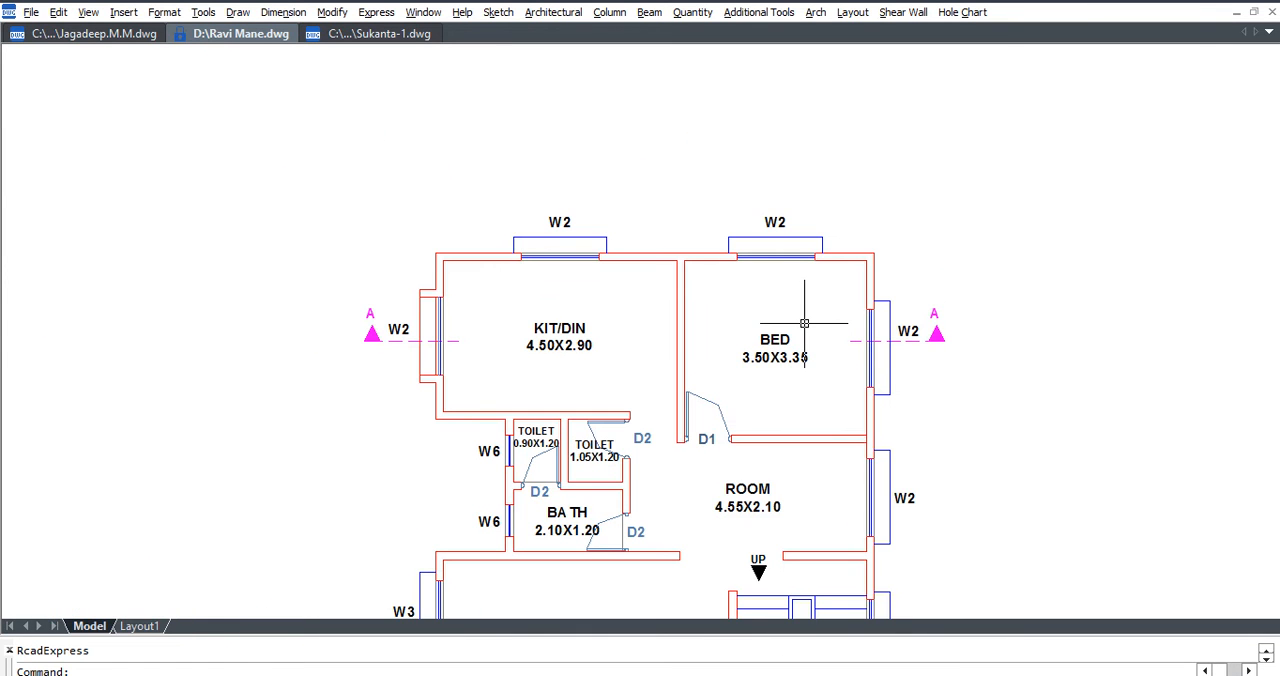
# Copy both section A markers from the KIT/DIN outer wall corner to the BED outer wall corner of the dimensioned plan with KITCHEN and LIVING.
pyautogui.scroll(-5, 804, 323)
pyautogui.moveTo(542, 343); pyautogui.dragTo(1063, 342, button='middle')
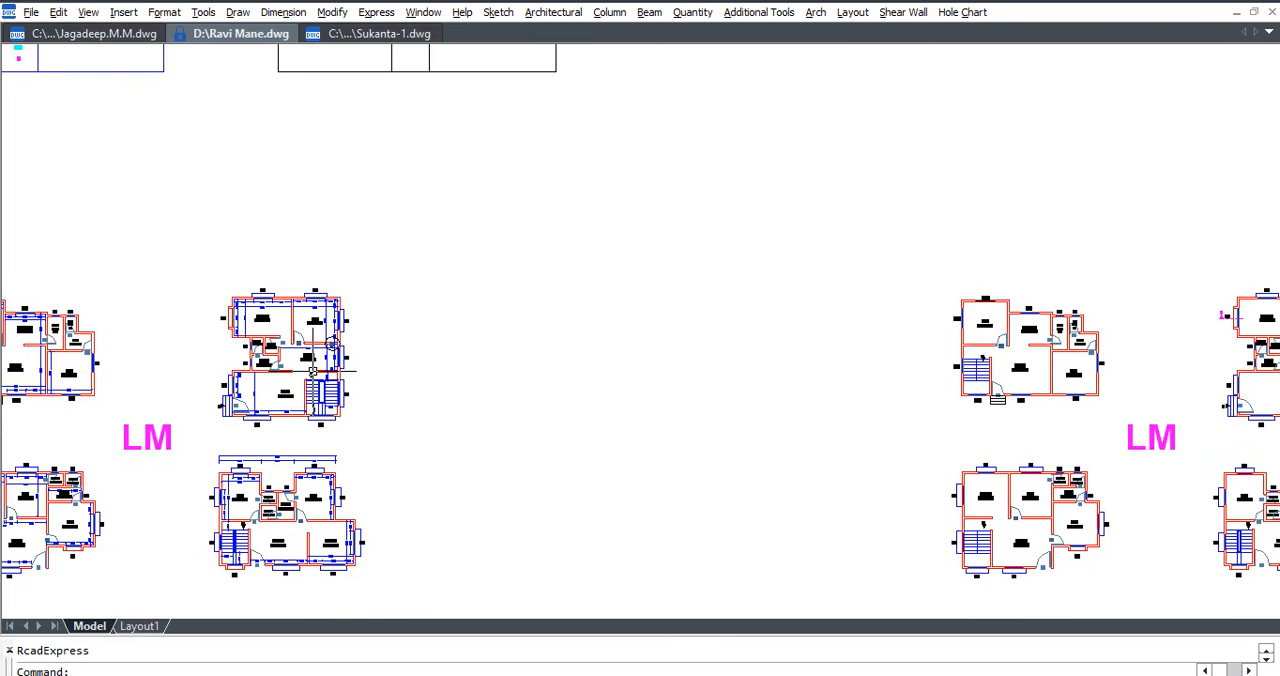
pyautogui.moveTo(938, 430); pyautogui.dragTo(591, 408, button='middle')
pyautogui.scroll(3, 900, 307)
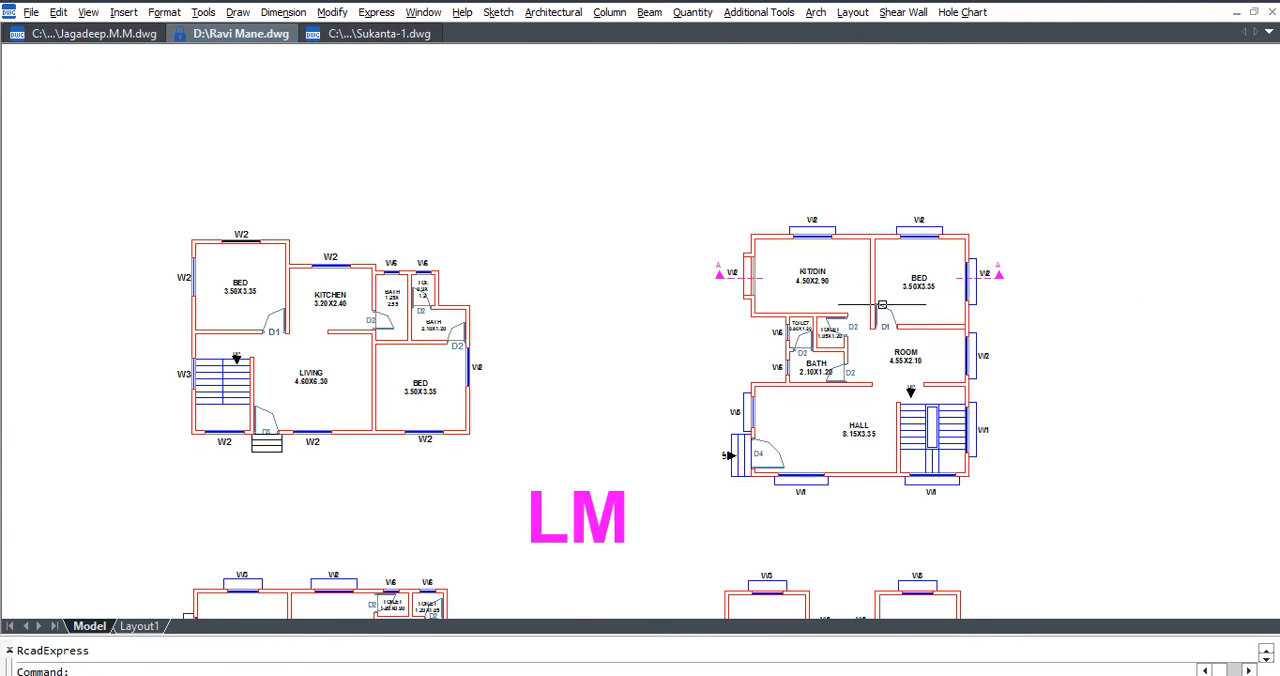
pyautogui.scroll(2, 1000, 275)
pyautogui.moveTo(1010, 315); pyautogui.dragTo(987, 235)
pyautogui.scroll(2, 467, 287)
pyautogui.moveTo(467, 287); pyautogui.dragTo(330, 181)
pyautogui.write('co')
pyautogui.press('Return')
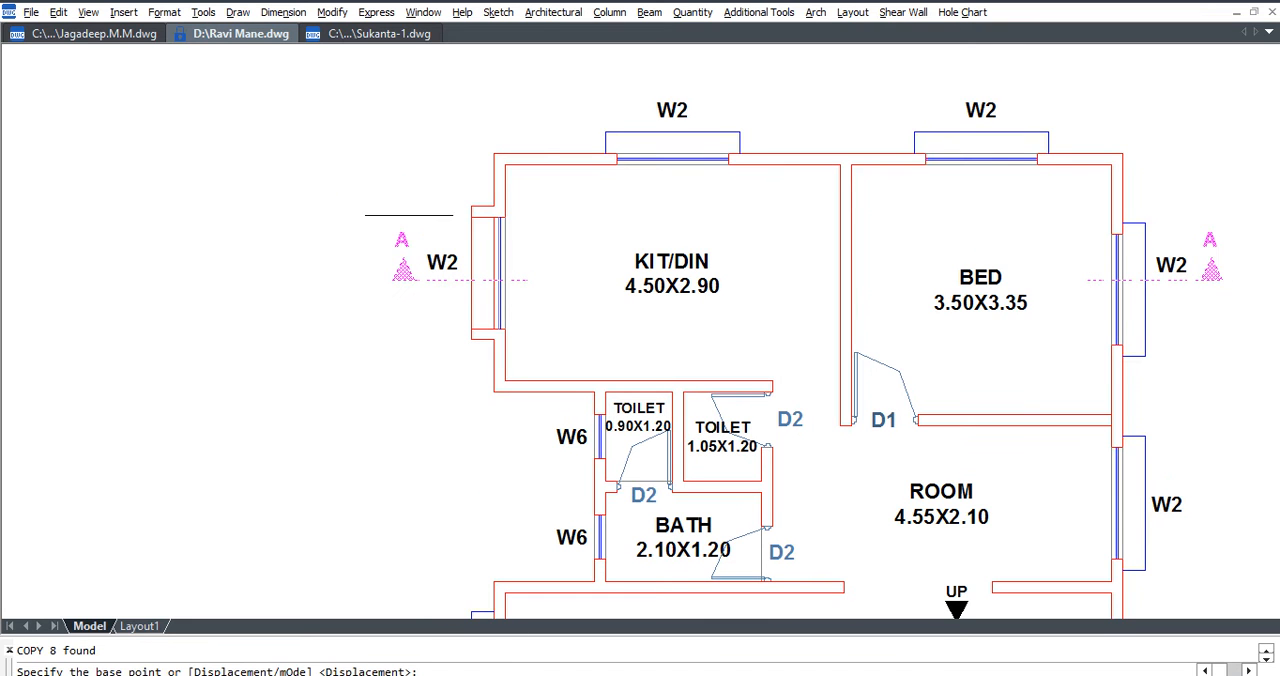
pyautogui.click(493, 153)
pyautogui.scroll(-5, 900, 271)
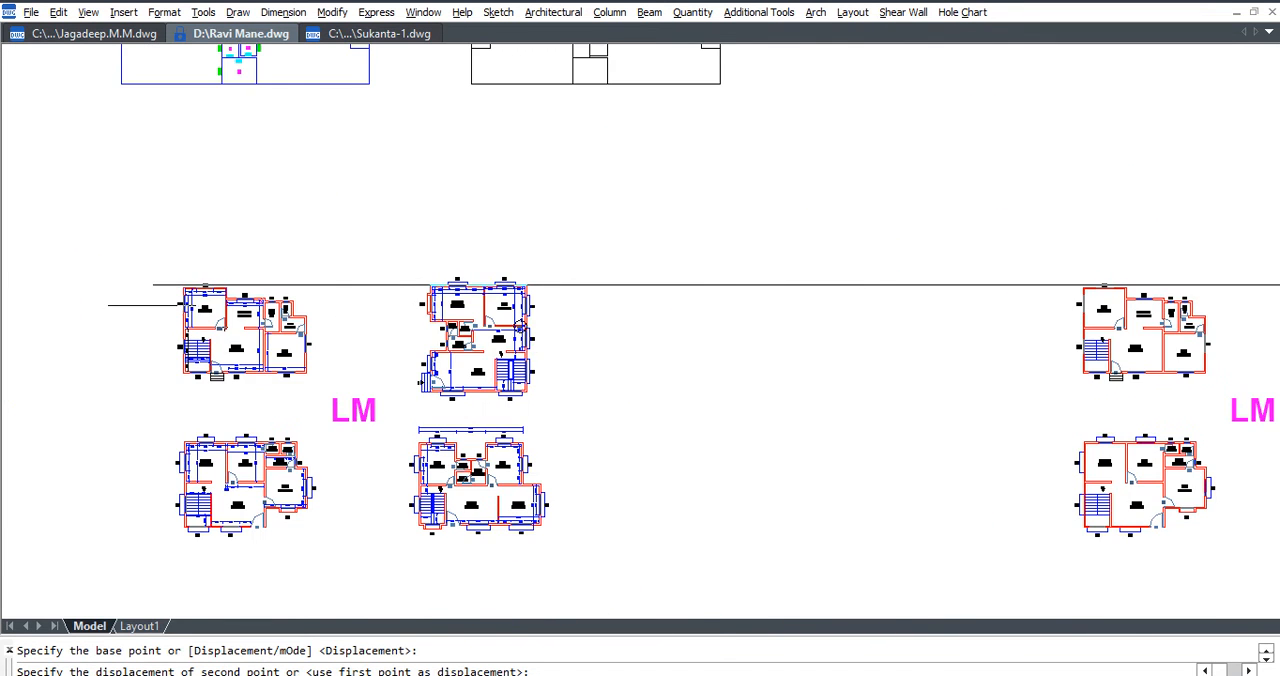
pyautogui.scroll(5, 160, 308)
pyautogui.click(296, 196)
pyautogui.press('Escape')
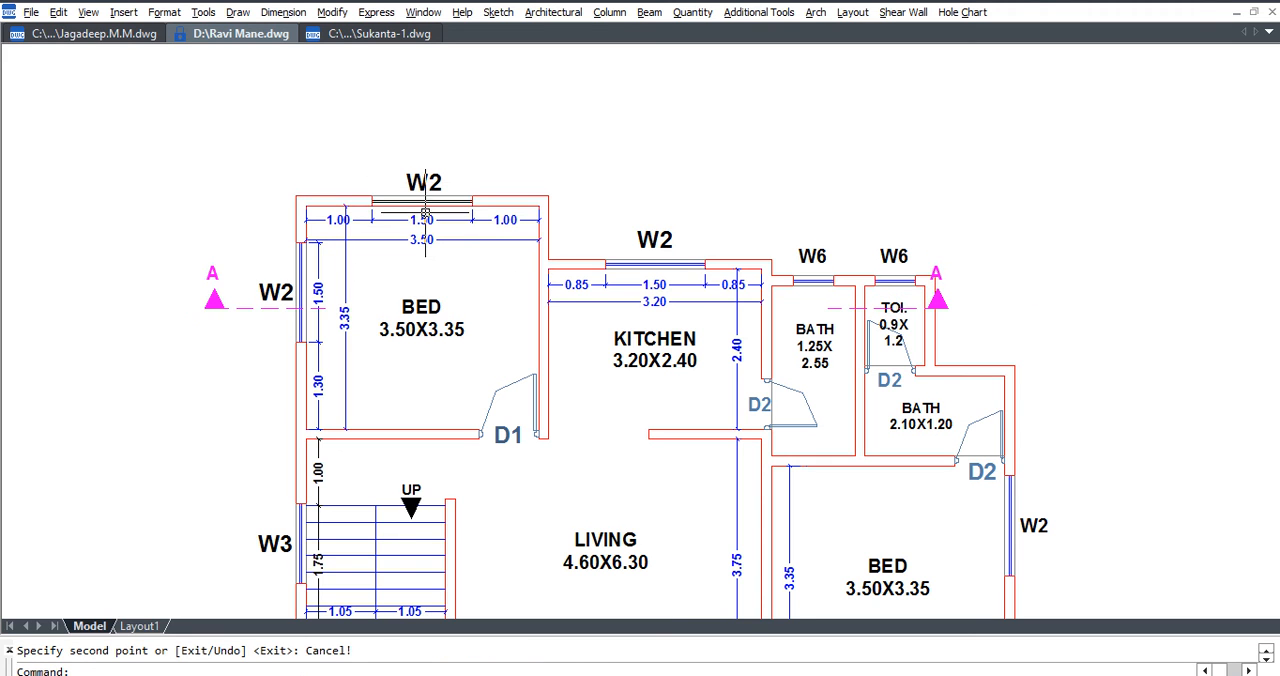
# Move the copied section A markers by the BED wall corner onto the KIT/DIN outer wall corner of the neighbouring dimensioned plan.
pyautogui.click(238, 249)
pyautogui.click(123, 363)
pyautogui.scroll(3, 957, 307)
pyautogui.click(923, 303)
pyautogui.click(910, 232)
pyautogui.click(866, 306)
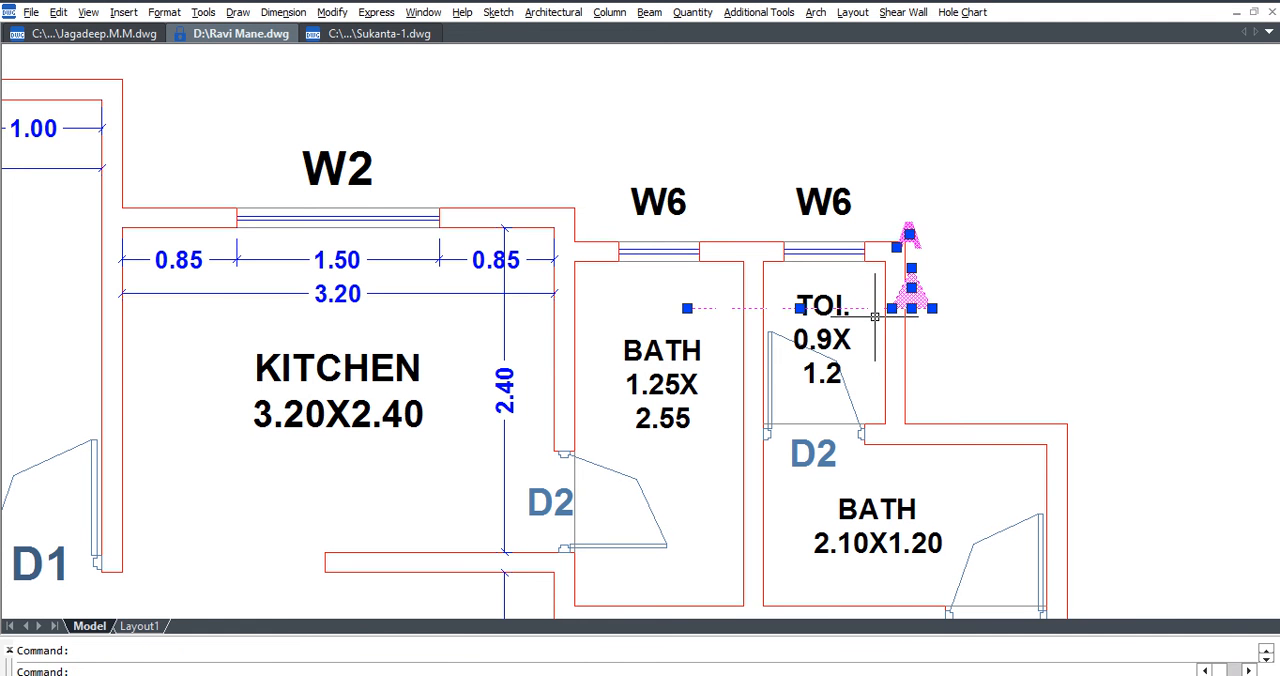
pyautogui.scroll(-3, 876, 321)
pyautogui.write('m')
pyautogui.press('Return')
pyautogui.click(376, 222)
pyautogui.scroll(-4, 265, 270)
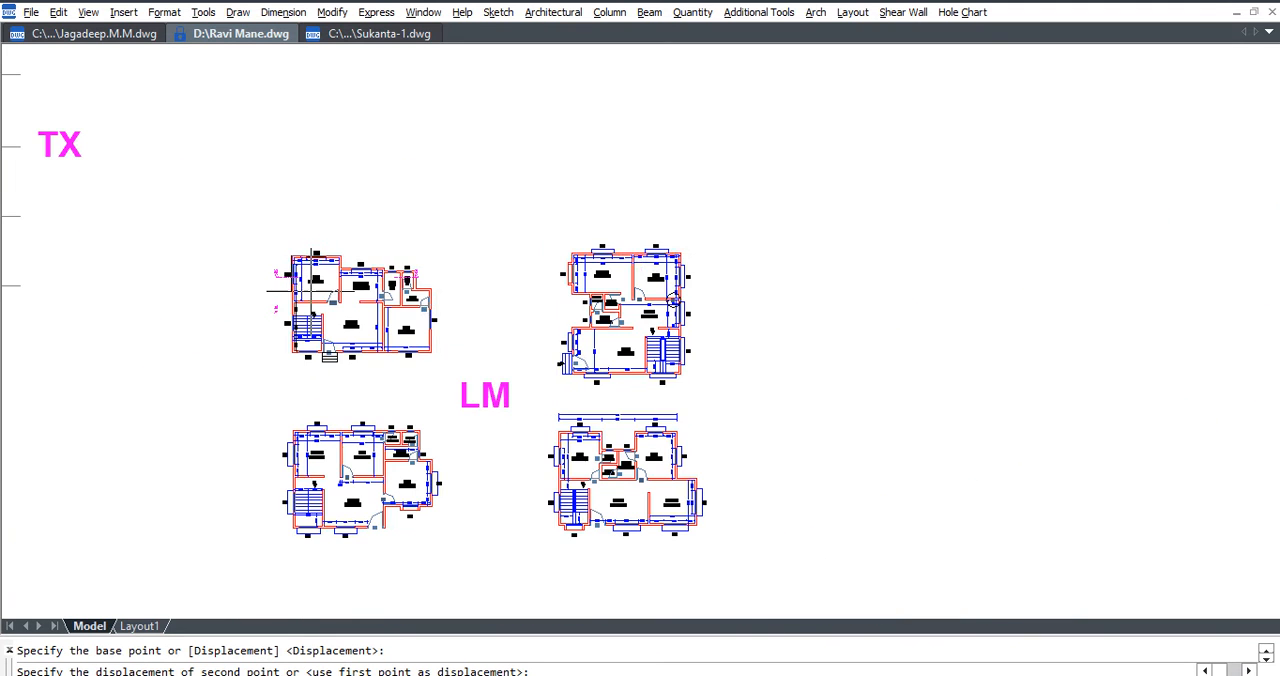
pyautogui.scroll(4, 588, 256)
pyautogui.click(534, 247)
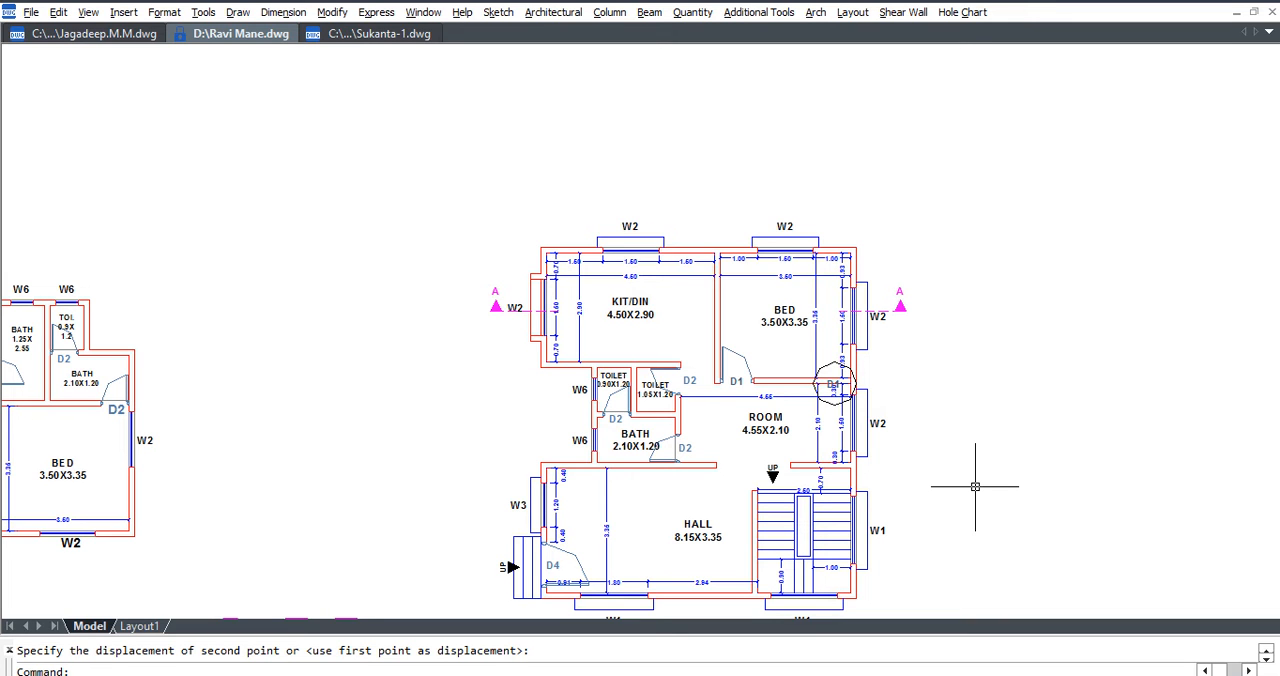
# Erase the circle mark around the 0.30 dimension beside the wall between BED and ROOM.
pyautogui.click(830, 363)
pyautogui.press('Delete')
pyautogui.scroll(5, 841, 380)
pyautogui.click(818, 390)
pyautogui.press('Delete')
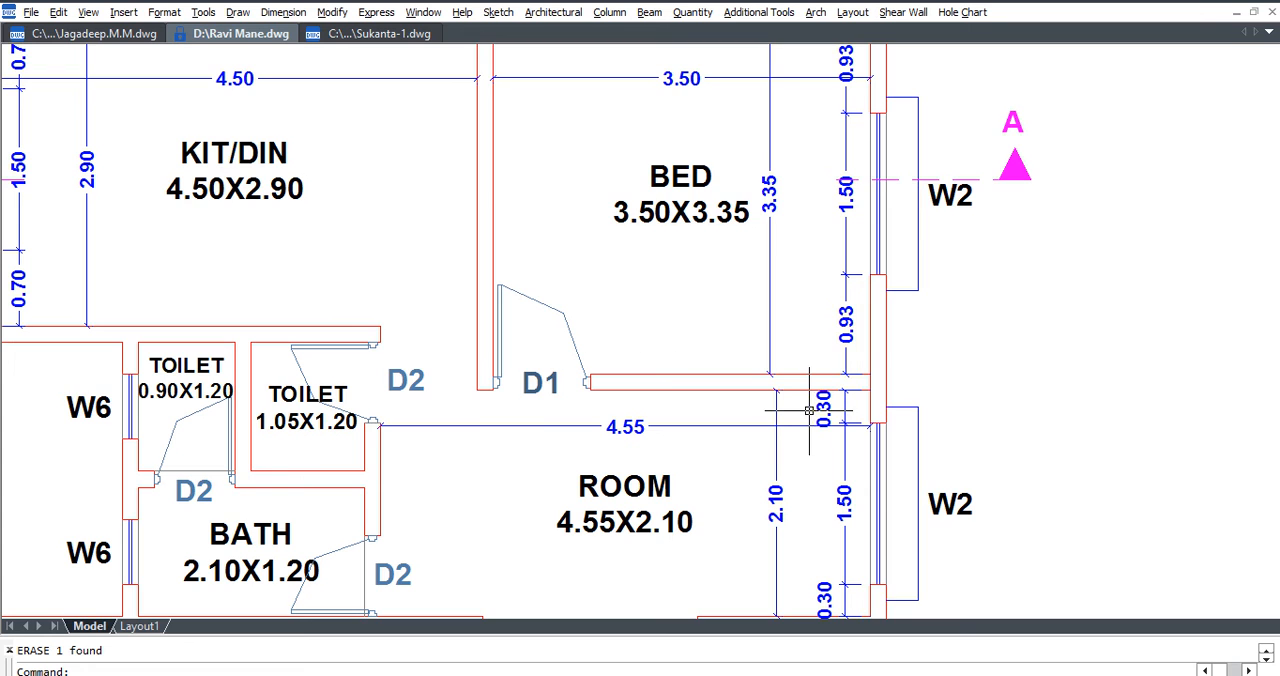
# Move the W2 label outside BED in the dimensioned plan up so it sits above the section line.
pyautogui.scroll(-5, 420, 286)
pyautogui.moveTo(799, 352); pyautogui.dragTo(378, 361, button='middle')
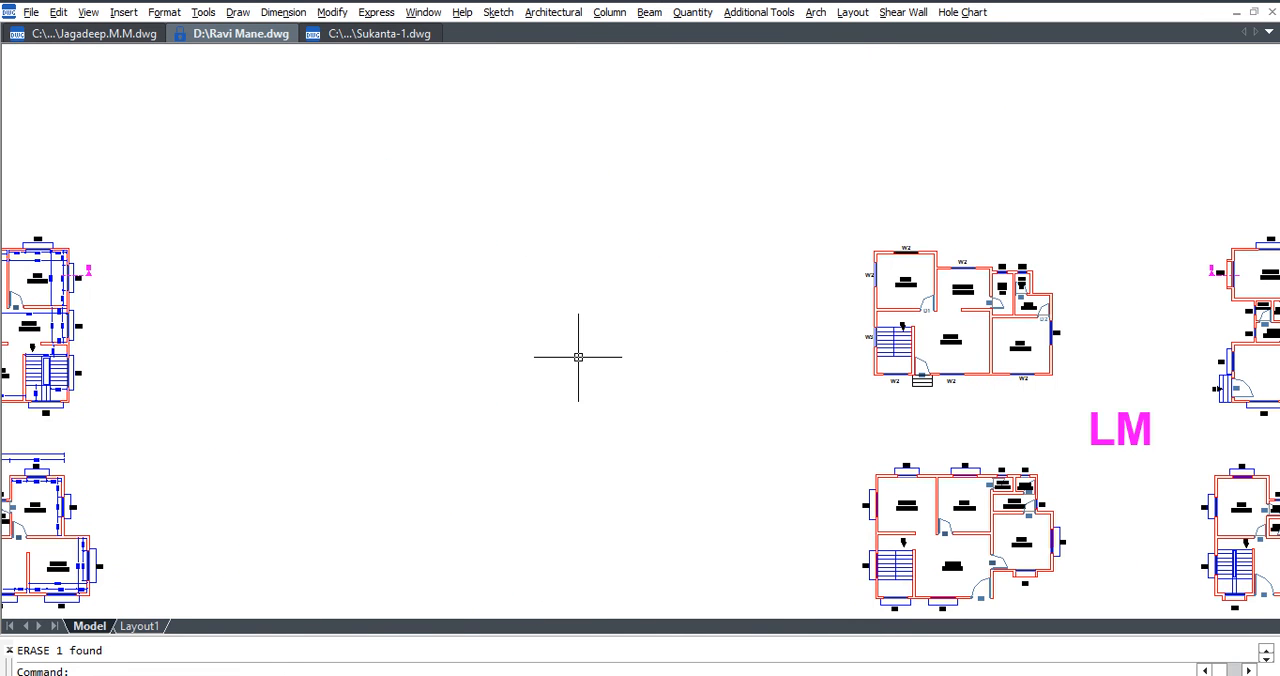
pyautogui.moveTo(1230, 330); pyautogui.dragTo(353, 345, button='middle')
pyautogui.scroll(5, 405, 315)
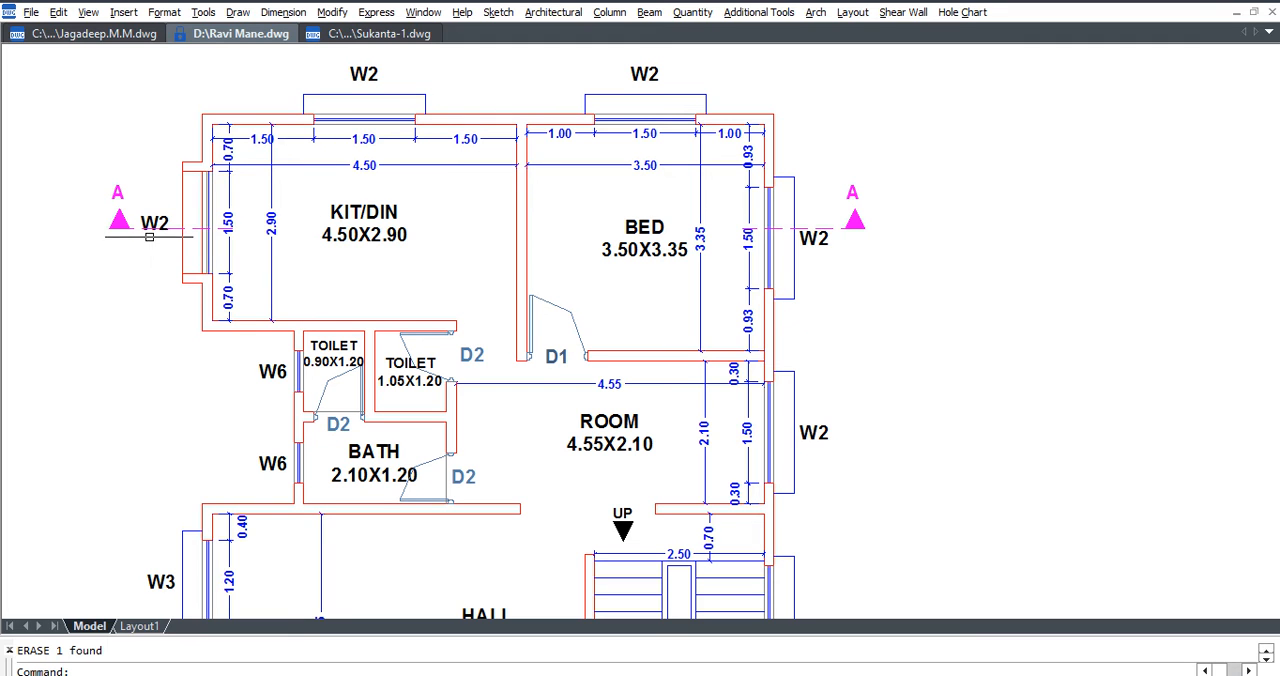
pyautogui.write('m')
pyautogui.press('Return')
pyautogui.click(808, 246)
pyautogui.press('Return')
pyautogui.click(1020, 327)
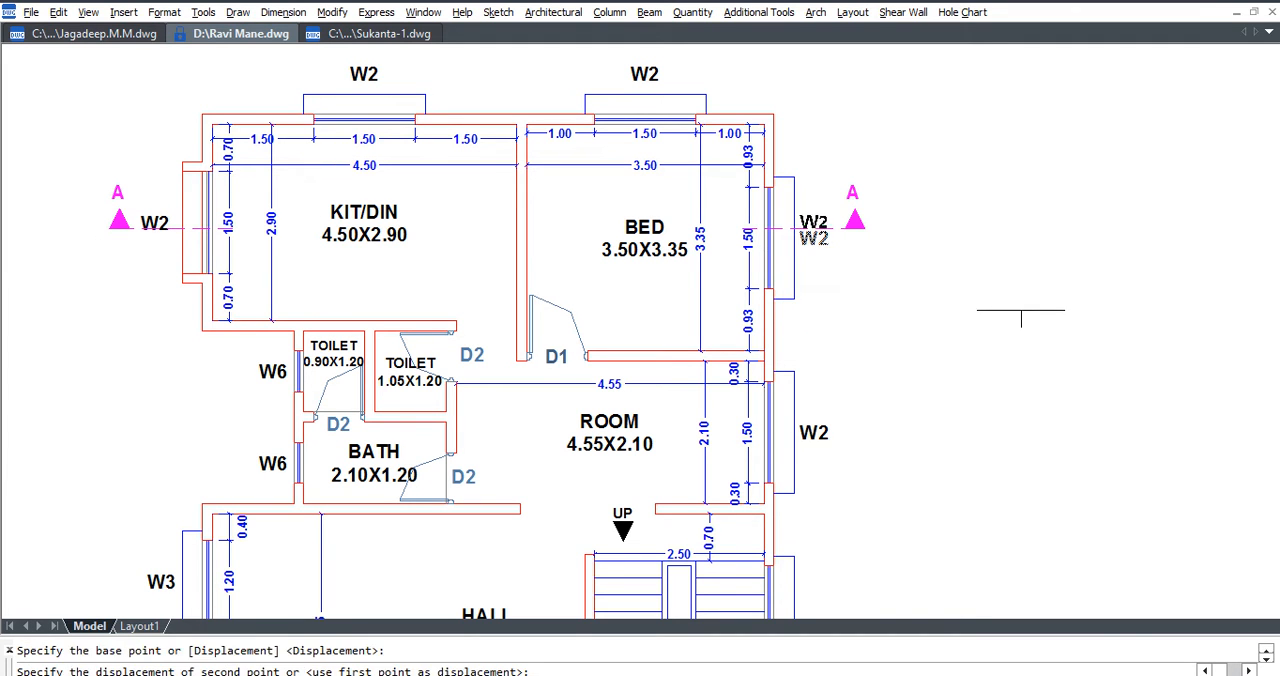
pyautogui.click(1020, 301)
# Move the W2 label outside KIT/DIN in the dimensioned plan up so it clears the section line.
pyautogui.scroll(3, 149, 221)
pyautogui.click(163, 217)
pyautogui.press('Return')
pyautogui.scroll(3, 166, 202)
pyautogui.click(171, 194)
pyautogui.click(175, 164)
pyautogui.scroll(-4, 182, 180)
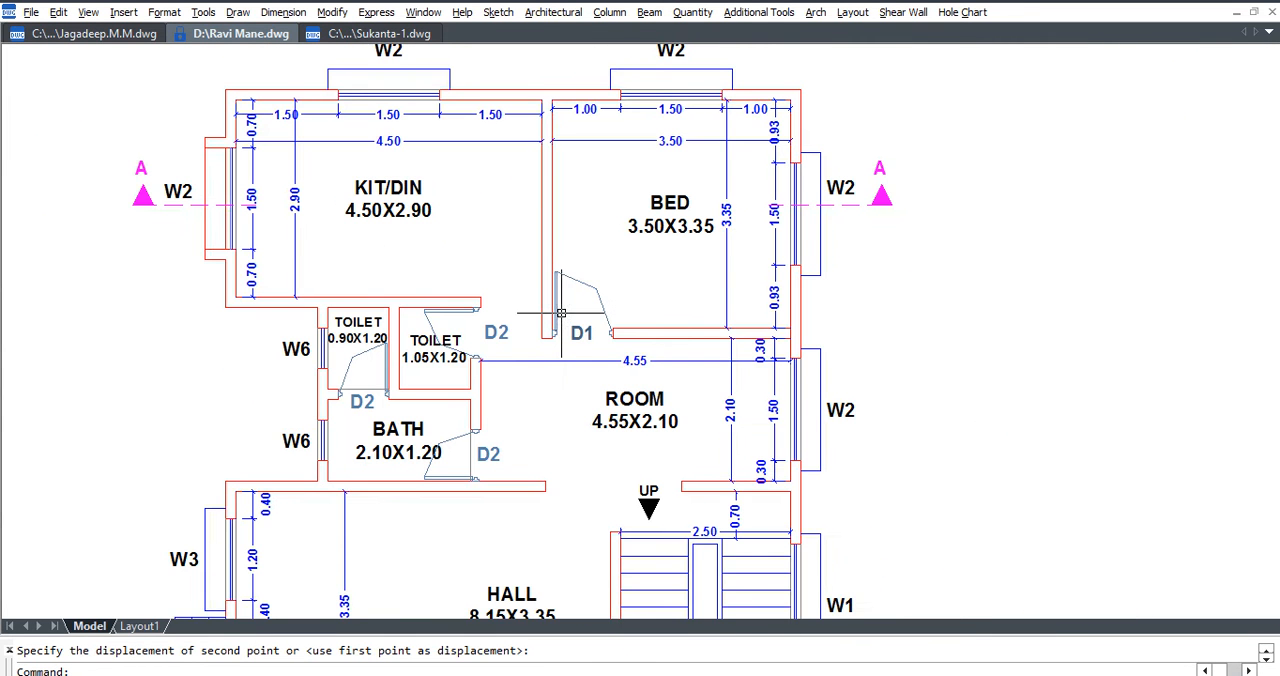
# Shorten the KIT/DIN-side section line in the dimensioned plan so its inner end stops beneath the W2 label, outside the window.
pyautogui.scroll(4, 224, 197)
pyautogui.scroll(3, 505, 180)
pyautogui.click(494, 174)
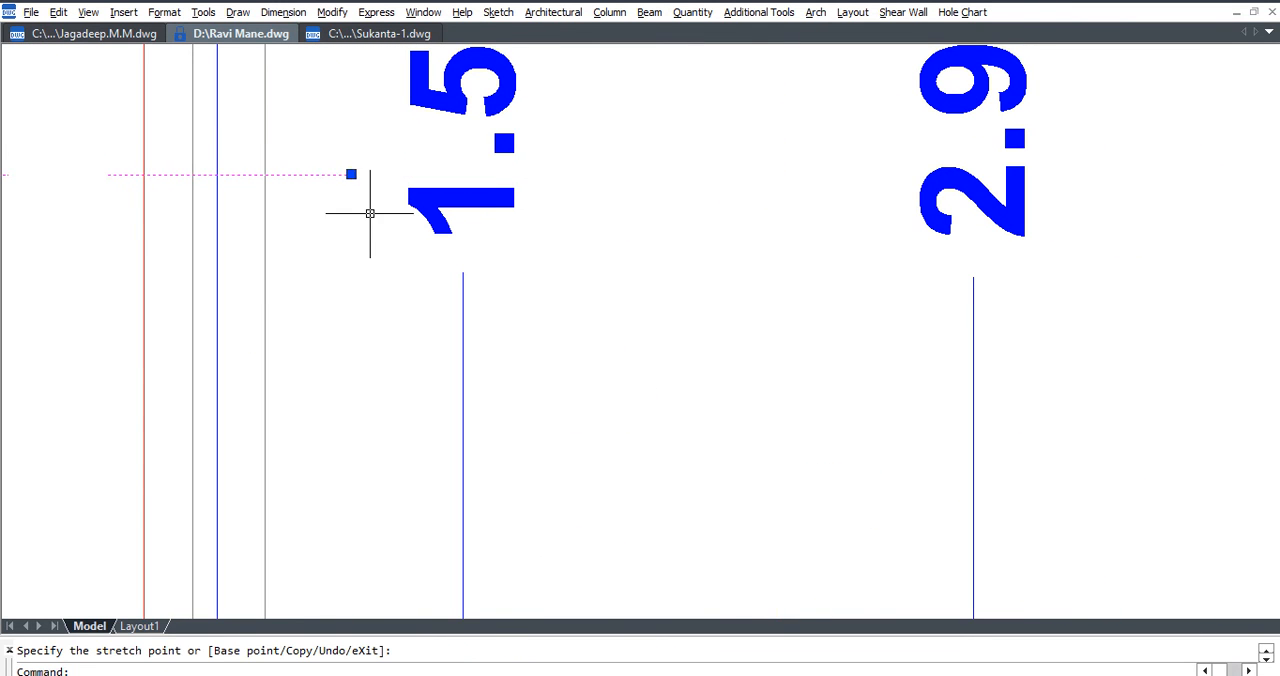
pyautogui.press('Escape')
pyautogui.scroll(-6, 409, 269)
pyautogui.scroll(3, 382, 300)
pyautogui.click(437, 271)
pyautogui.click(443, 271)
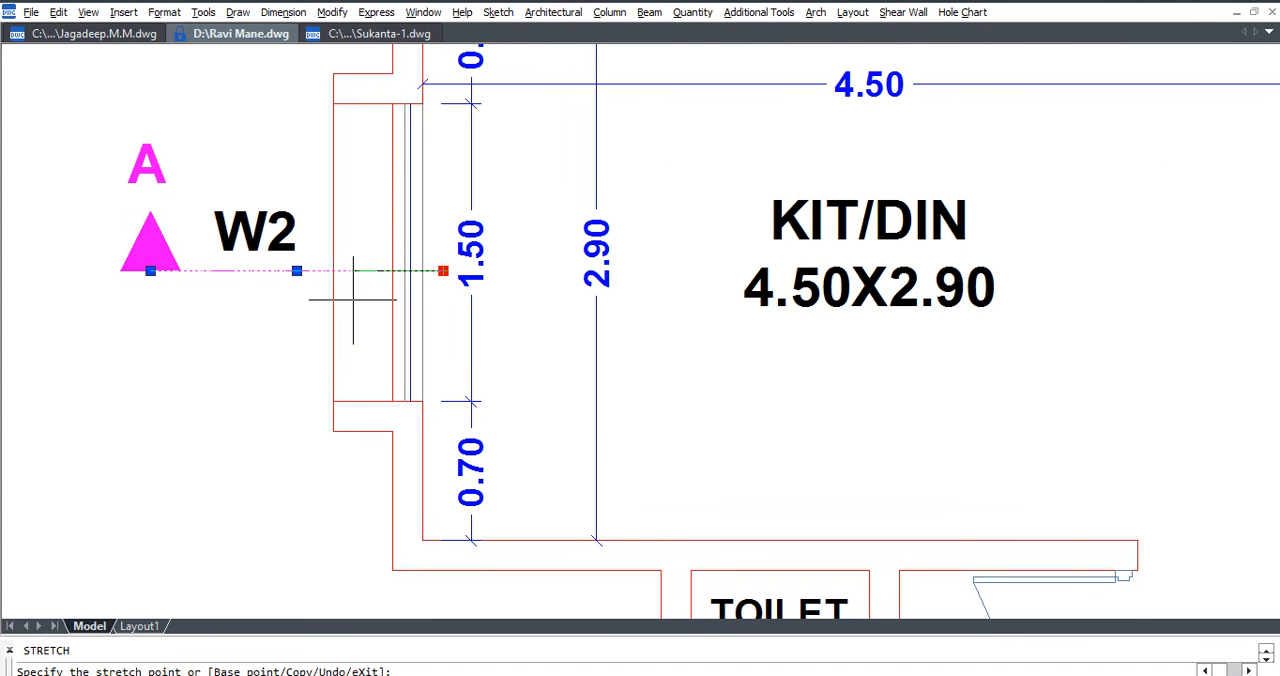
pyautogui.click(254, 271)
pyautogui.press('Escape')
# Try stretching the KIT/DIN-side section line's outer end, arrowhead and A label farther outward, and undo the stretch.
pyautogui.write('s')
pyautogui.press('space')
pyautogui.click(197, 307)
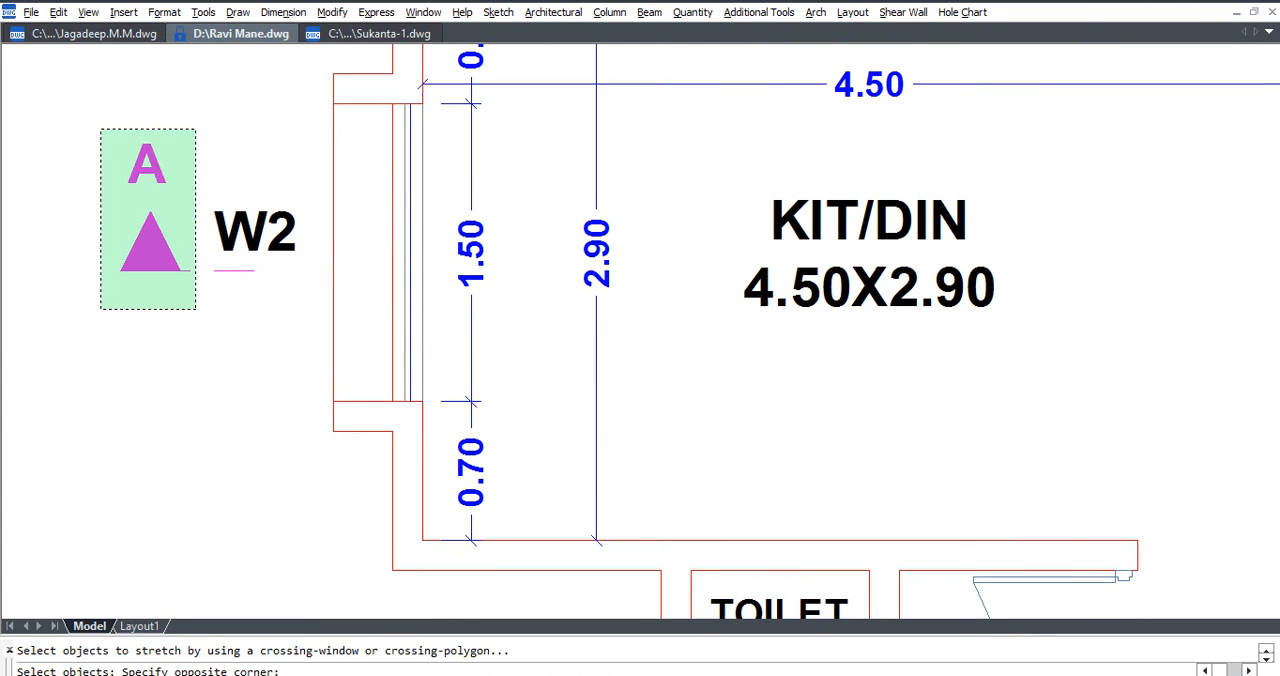
pyautogui.click(123, 174)
pyautogui.press('space')
pyautogui.click(244, 101)
pyautogui.click(223, 105)
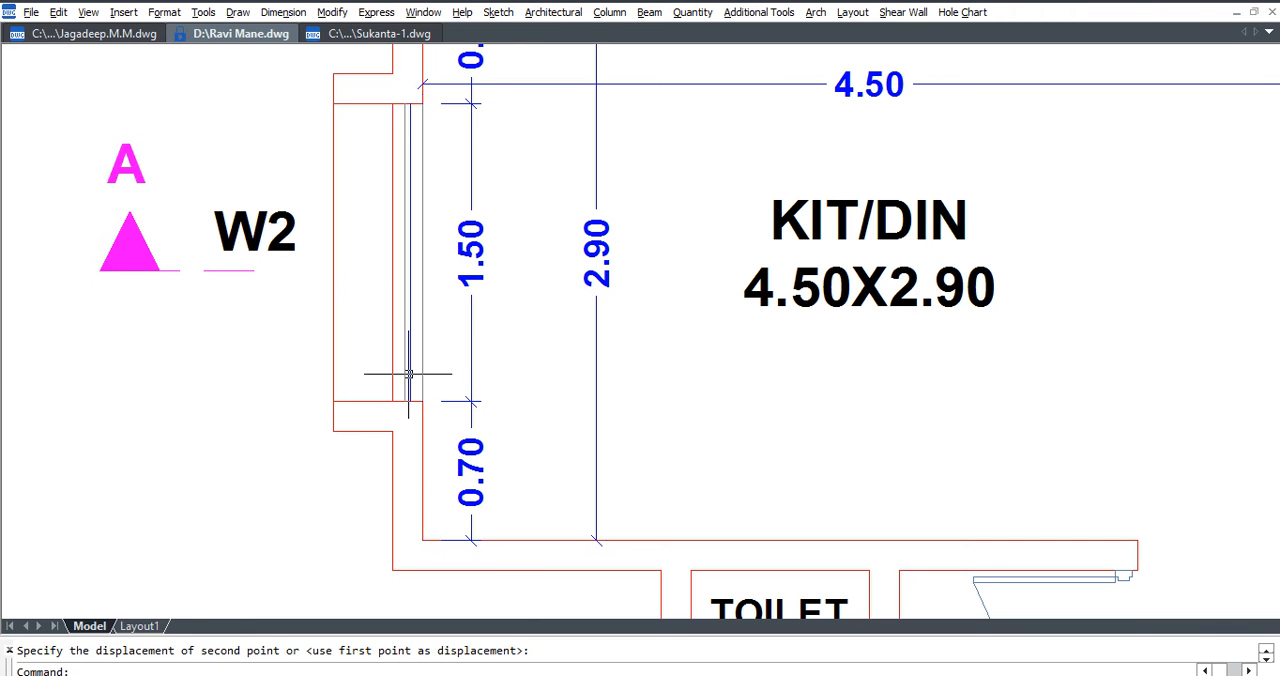
pyautogui.hotkey('ctrl', 'z')
# Explode the KIT/DIN room label in the undimensioned plan with the section A markers into separate text lines.
pyautogui.scroll(-6, 380, 368)
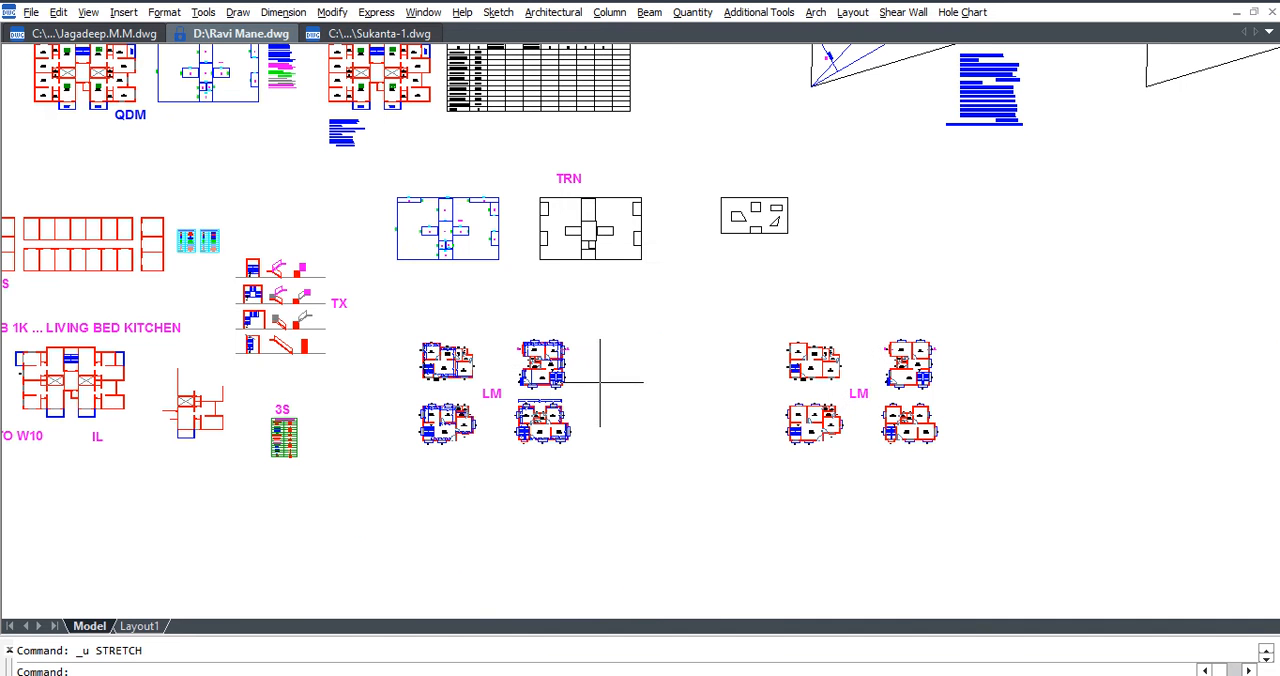
pyautogui.scroll(10, 900, 365)
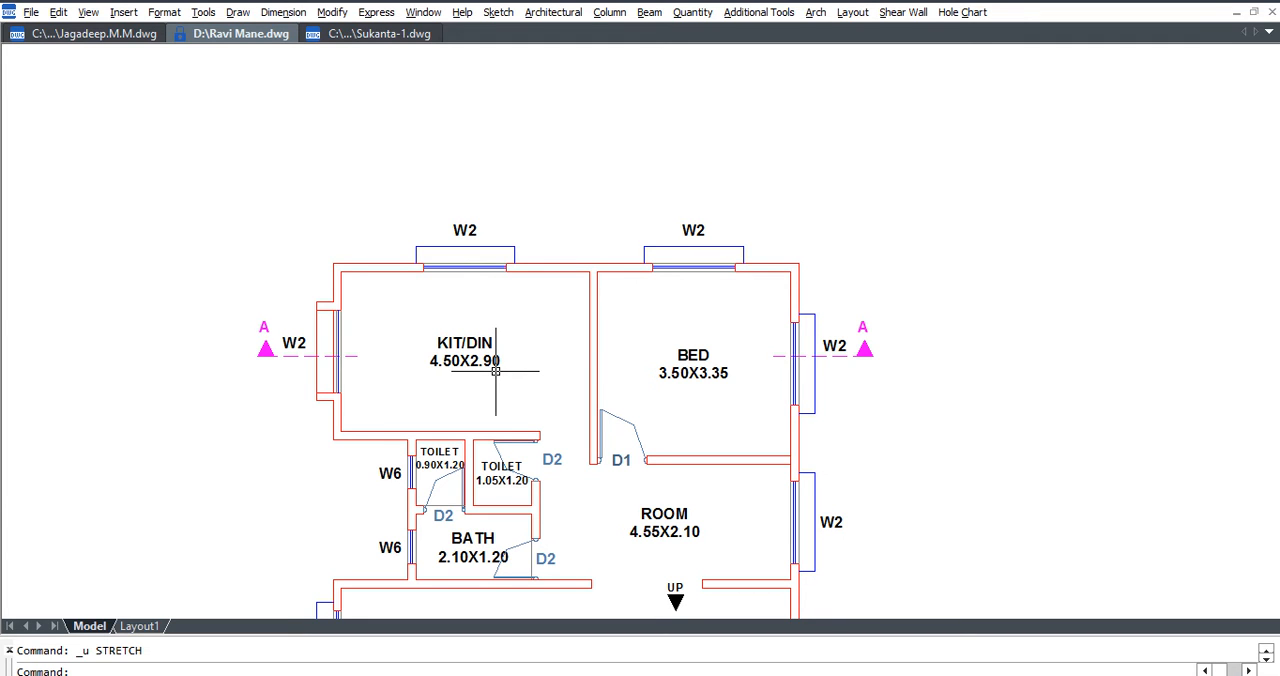
pyautogui.scroll(-2, 598, 334)
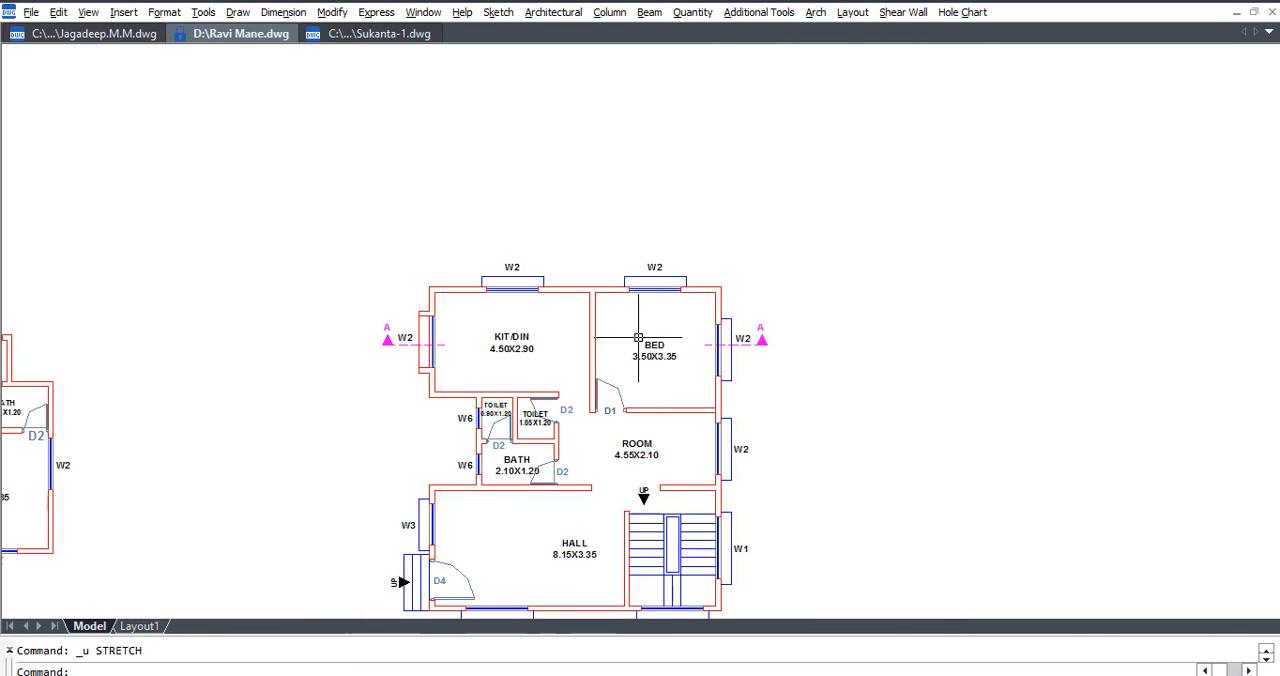
pyautogui.scroll(3, 670, 366)
pyautogui.click(650, 340)
pyautogui.press('Escape')
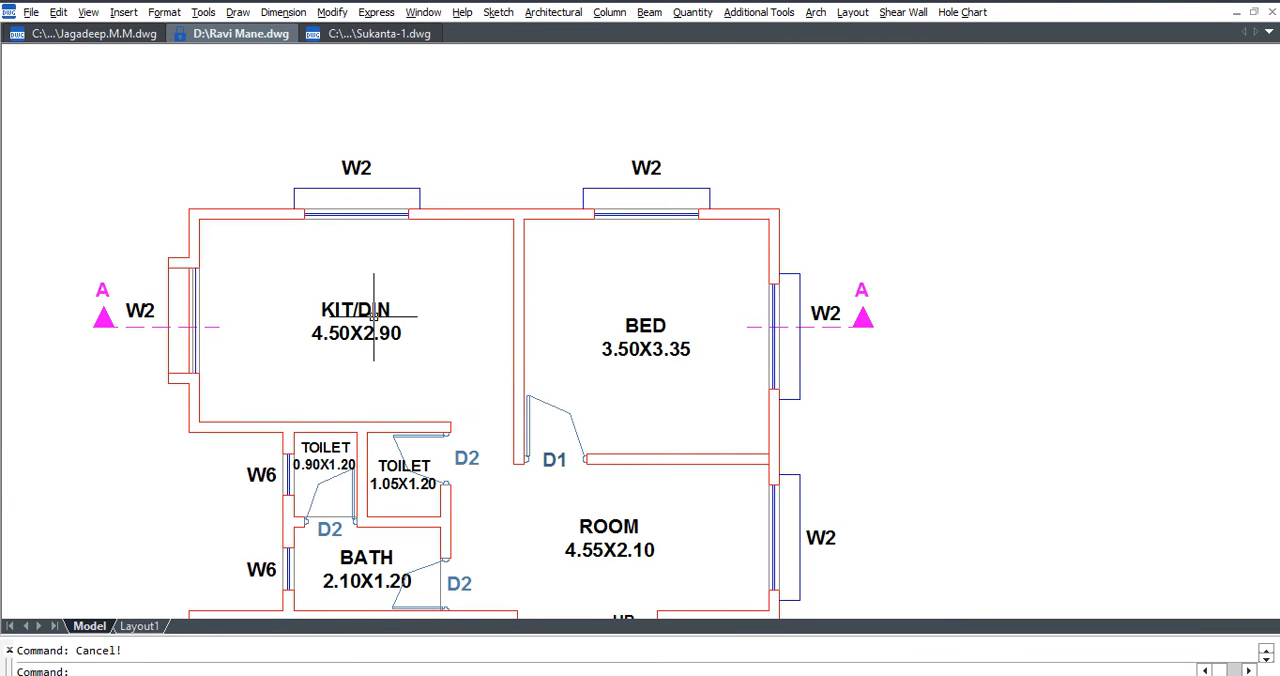
pyautogui.click(381, 333)
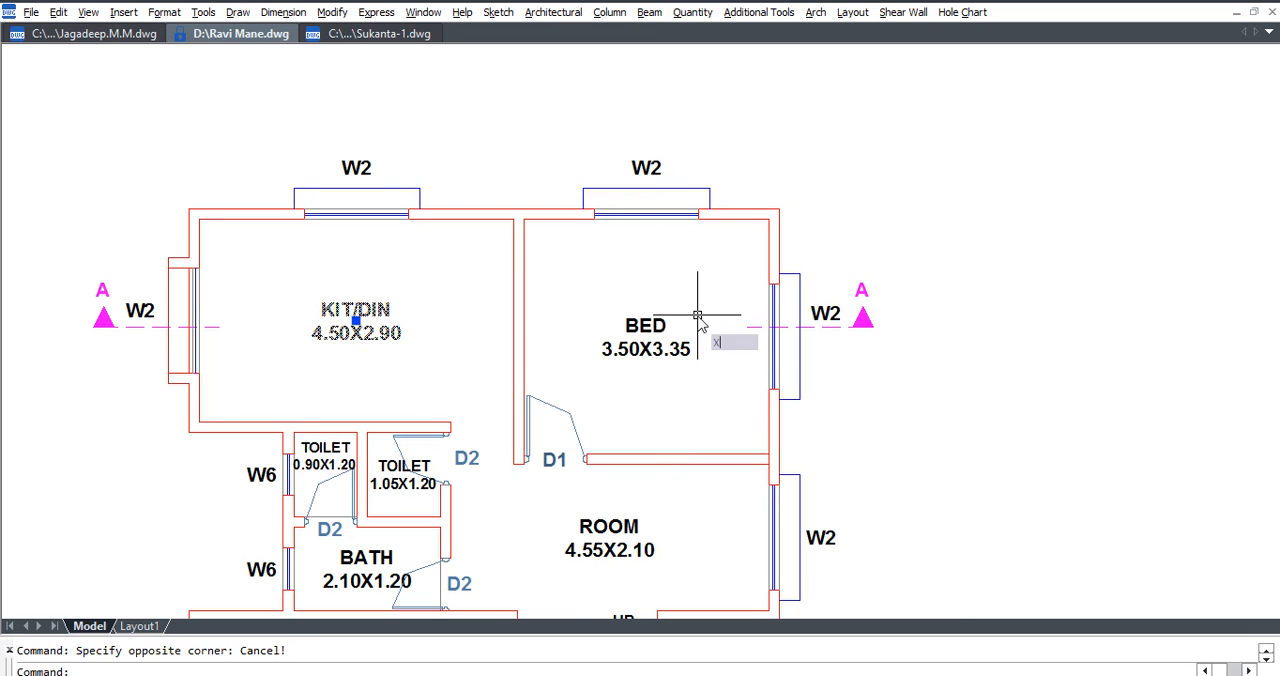
pyautogui.write('x')
pyautogui.press('Return')
pyautogui.scroll(-3, 735, 245)
pyautogui.press('Escape')
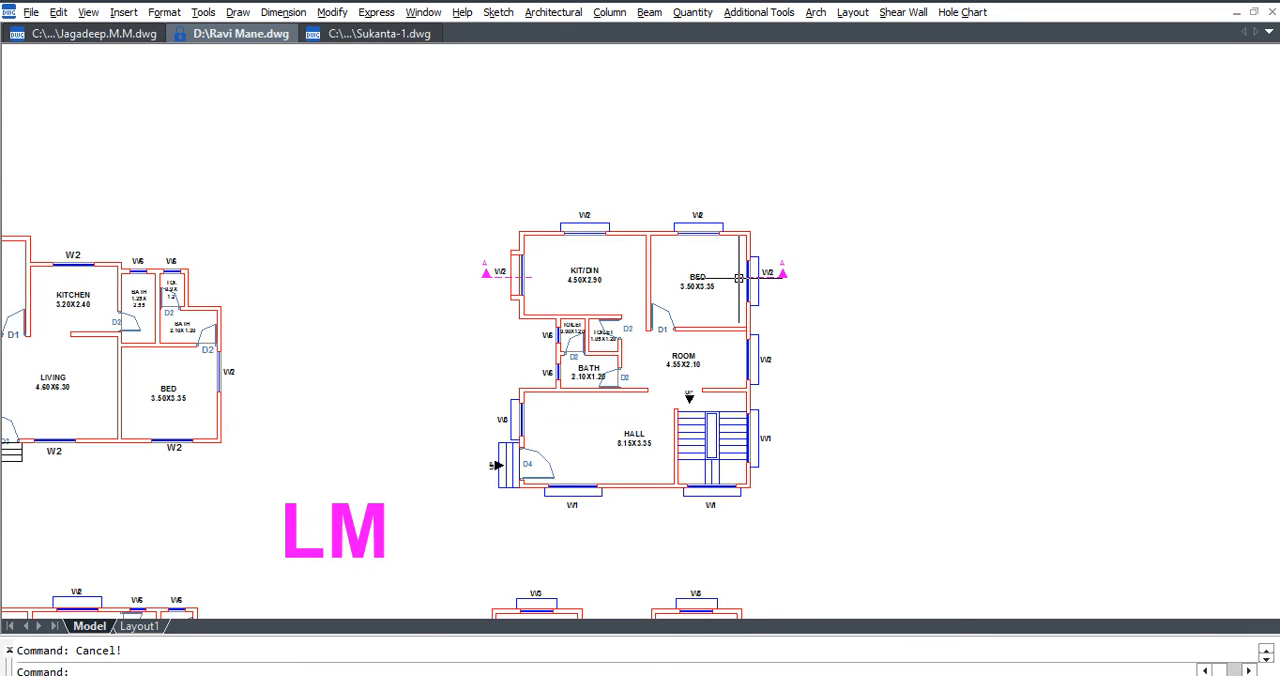
# Explode the entire undimensioned floor plan that carries the section A markers, including all its room labels.
pyautogui.write('x')
pyautogui.press('Return')
pyautogui.click(798, 196)
pyautogui.click(456, 518)
pyautogui.press('Return')
pyautogui.scroll(5, 558, 288)
pyautogui.press('Escape')
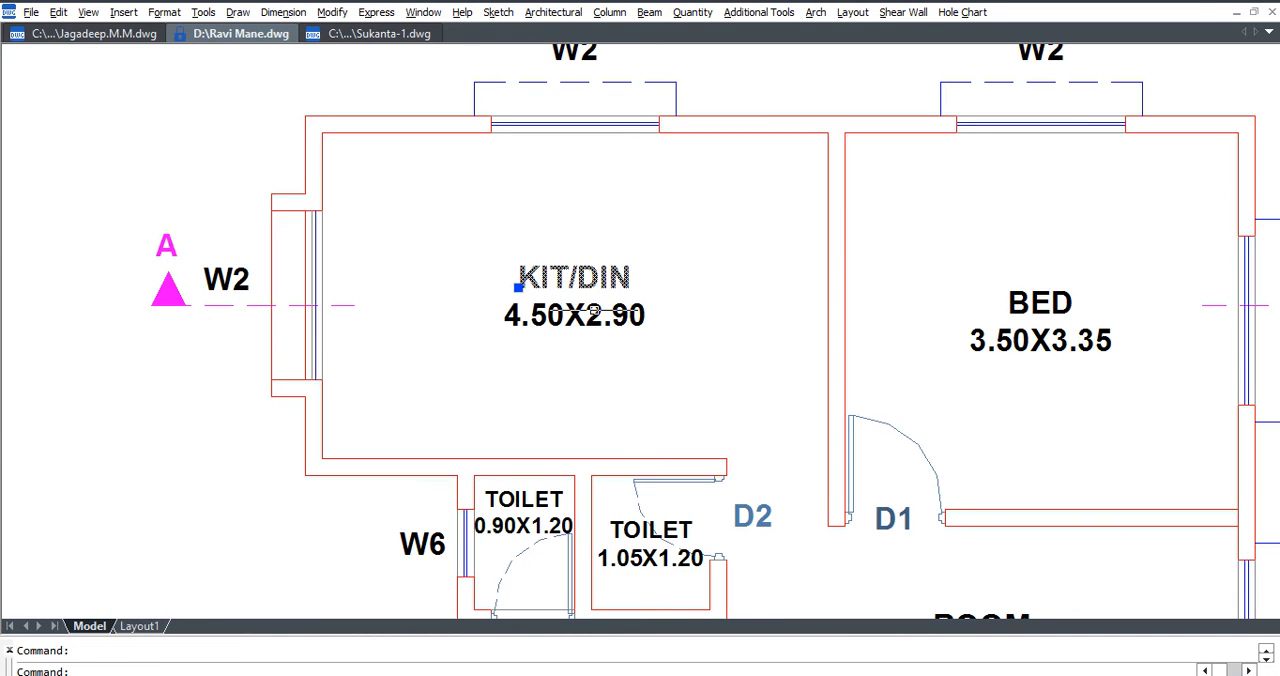
# Examine the KITCHEN label in the neighbouring unexploded plan for comparison with the exploded labels.
pyautogui.scroll(-8, 1009, 308)
pyautogui.scroll(8, 690, 303)
pyautogui.click(697, 303)
pyautogui.scroll(3, 697, 303)
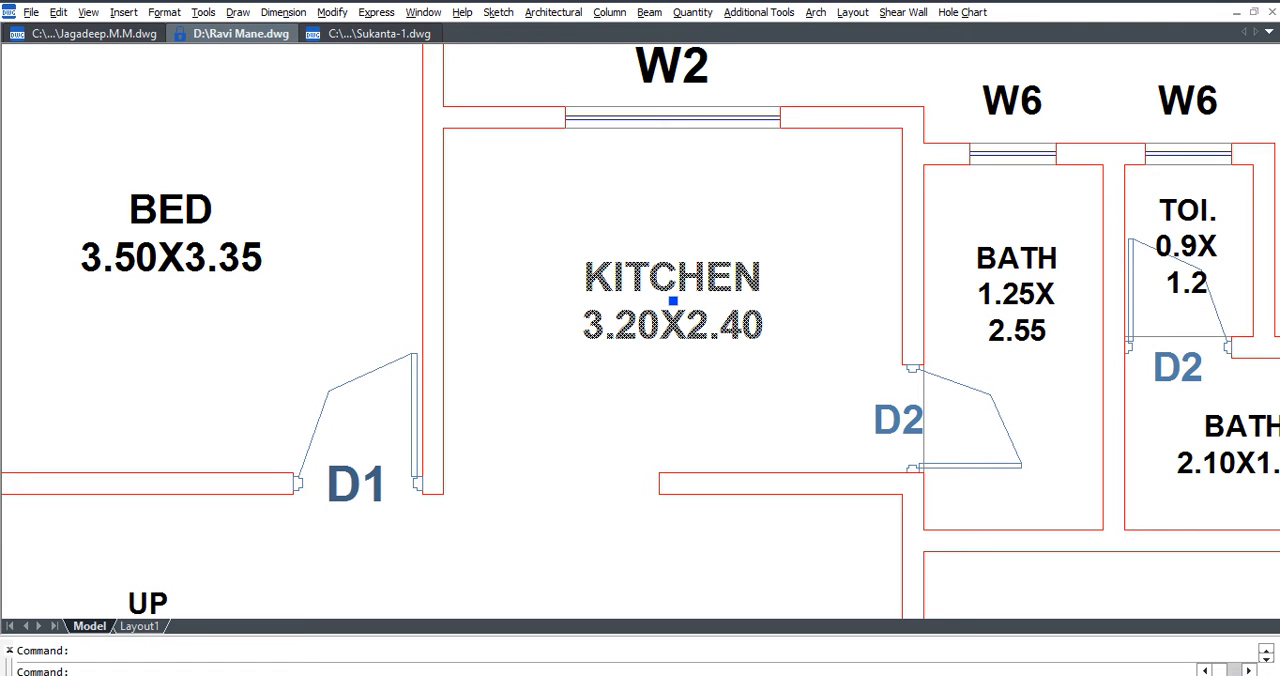
pyautogui.scroll(-6, 746, 364)
pyautogui.press('Escape')
pyautogui.scroll(4, 822, 352)
pyautogui.moveTo(823, 351); pyautogui.dragTo(823, 315, button='middle')
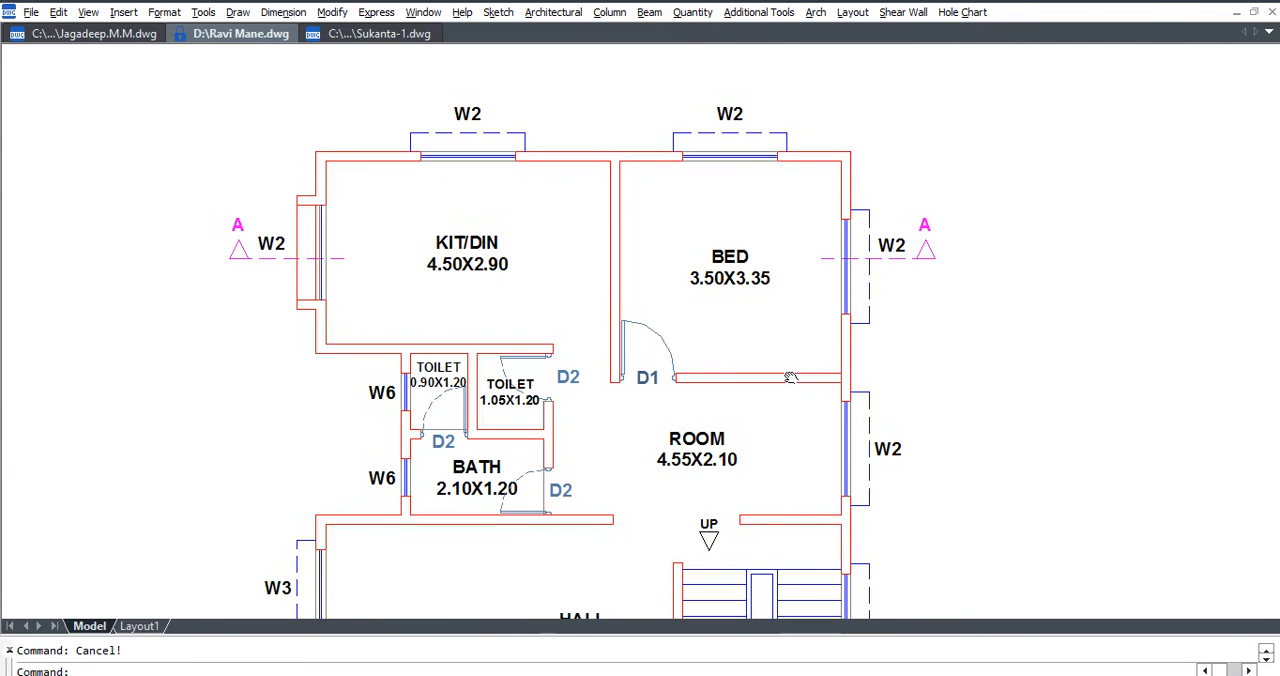
# Check whether the room names and sizes of the KIT/DIN and BED labels can be selected as separate text lines.
pyautogui.click(729, 260)
pyautogui.click(730, 283)
pyautogui.press('Escape')
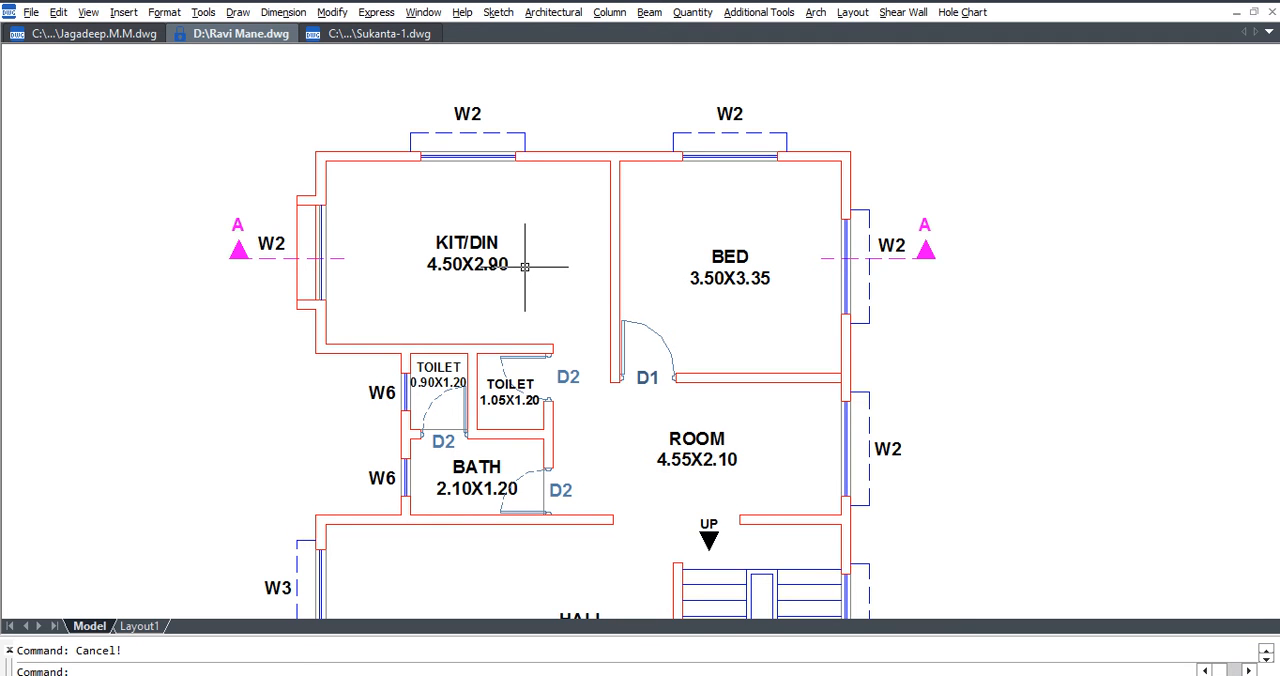
pyautogui.click(484, 243)
pyautogui.click(489, 266)
pyautogui.click(716, 256)
pyautogui.click(722, 278)
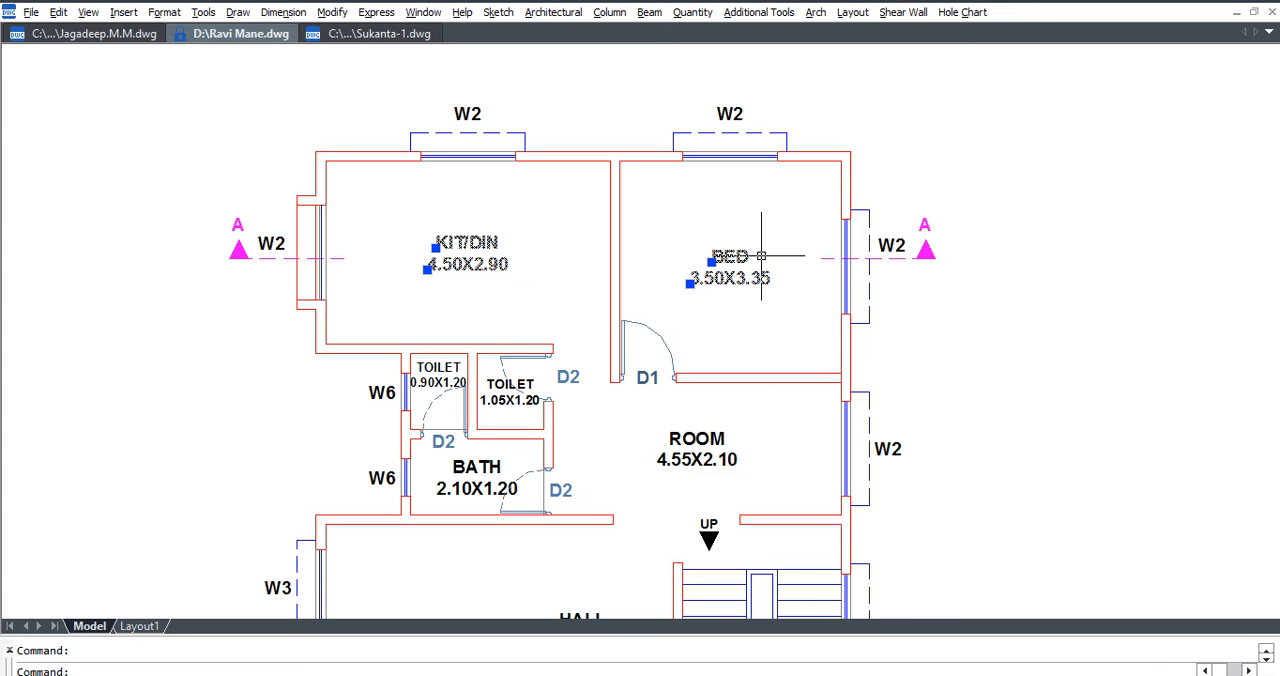
pyautogui.press('Escape')
# Show the hidden toolbars to locate the Explode command, and hide them again.
pyautogui.hotkey('ctrl', '0')
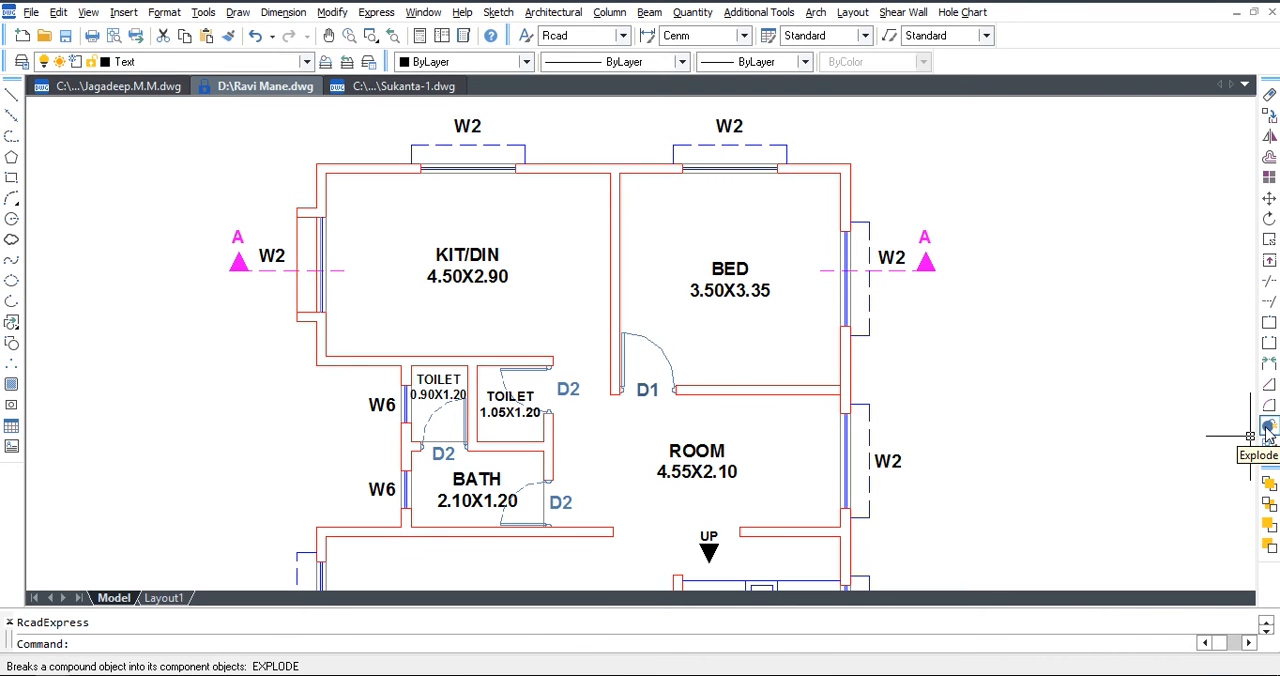
pyautogui.hotkey('ctrl', '0')
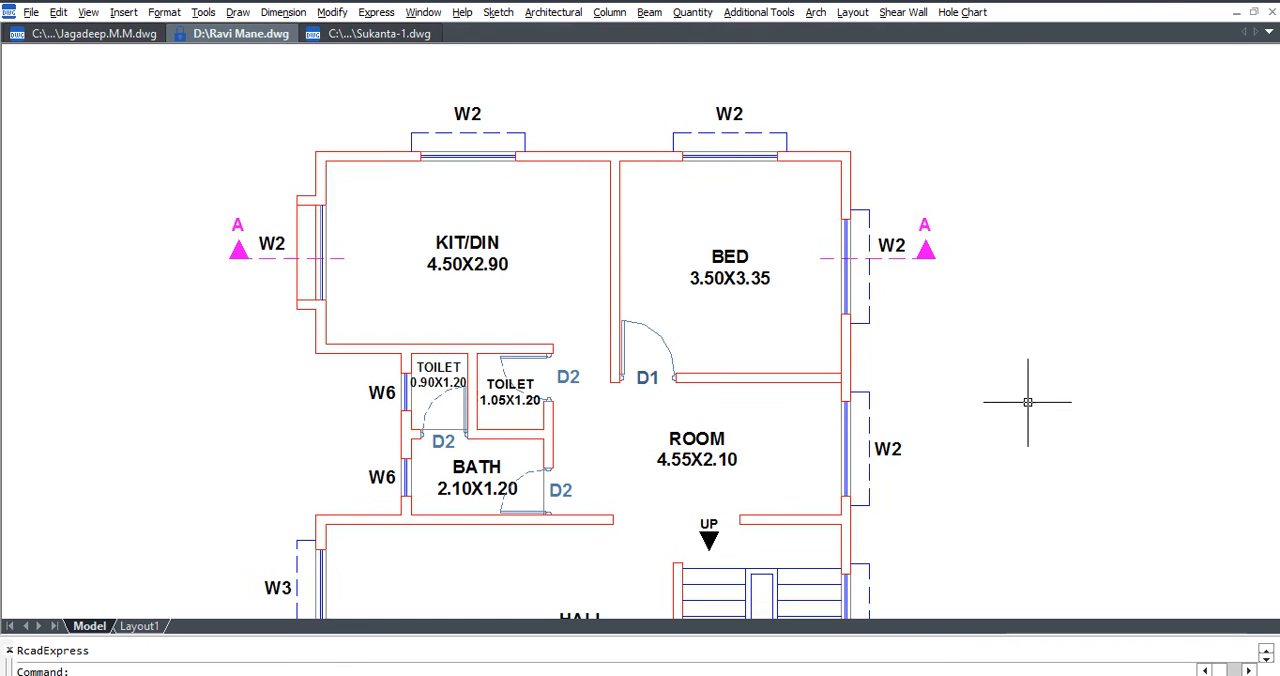
# Start a Building Section with the Sections option, 3 total floors, 3.00 floor-to-floor height and 0.15 outer wall thickness.
pyautogui.moveTo(606, 203); pyautogui.dragTo(598, 326, button='middle')
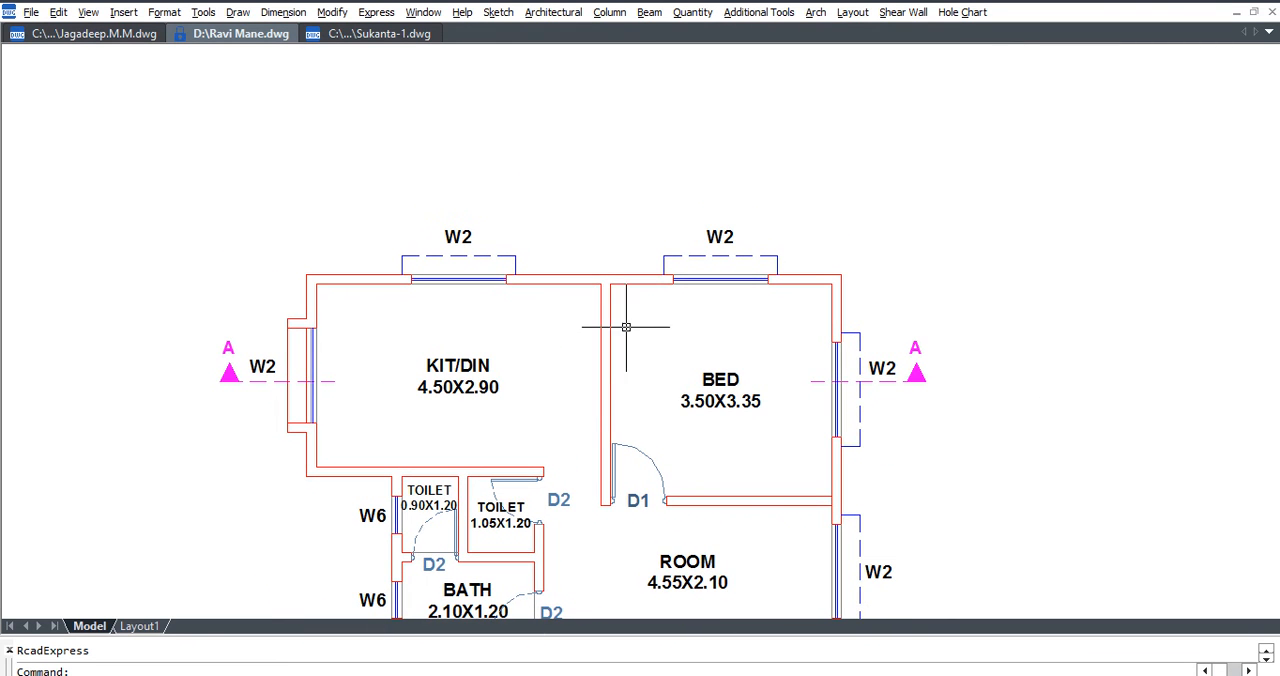
pyautogui.click(536, 14)
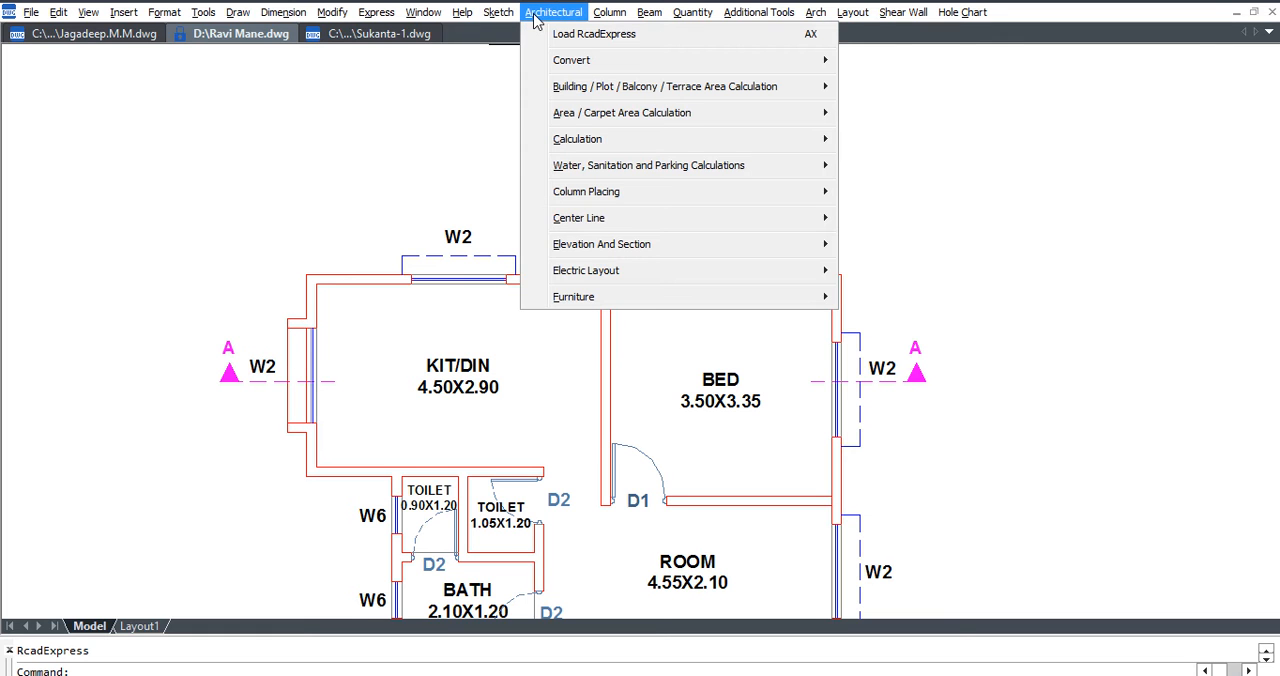
pyautogui.moveTo(603, 246)
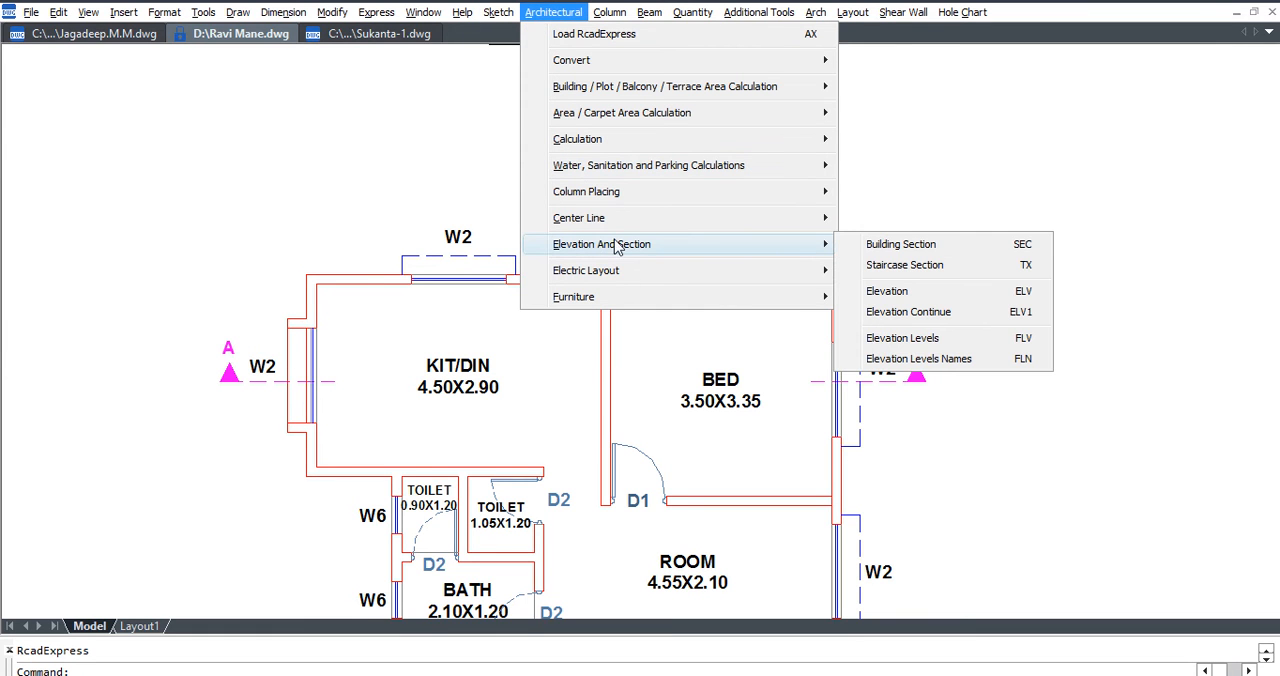
pyautogui.click(1012, 250)
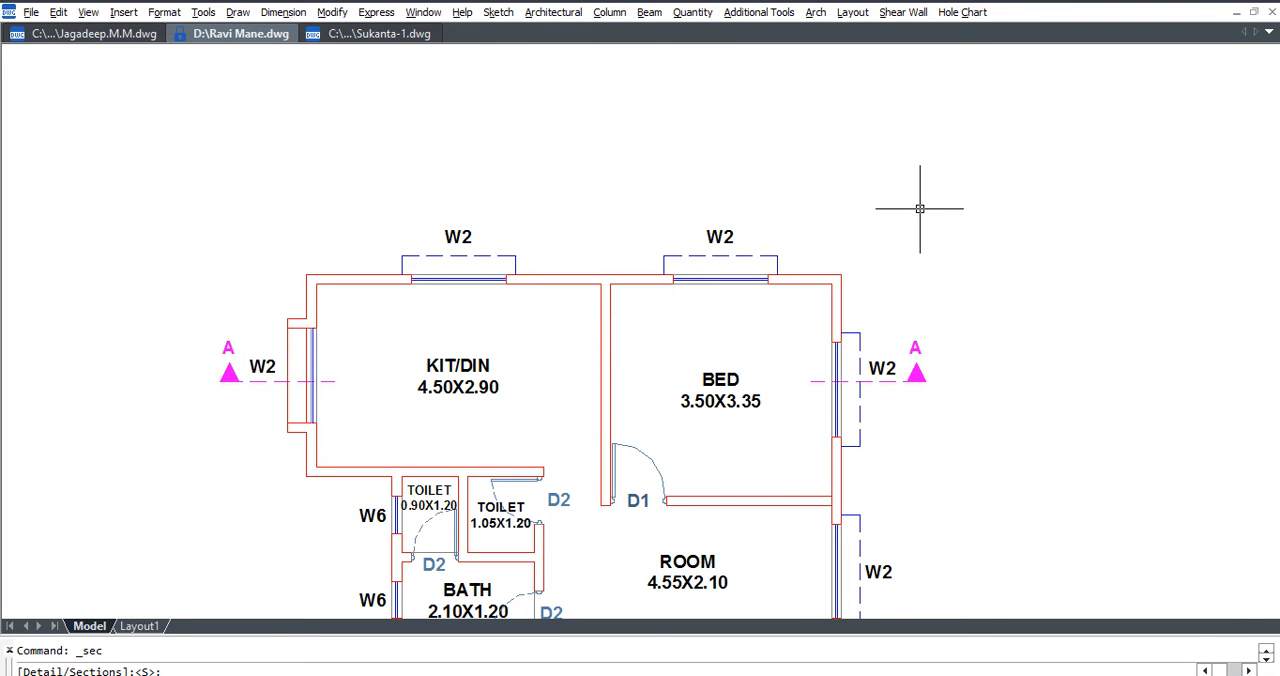
pyautogui.write('S')
pyautogui.press('Return')
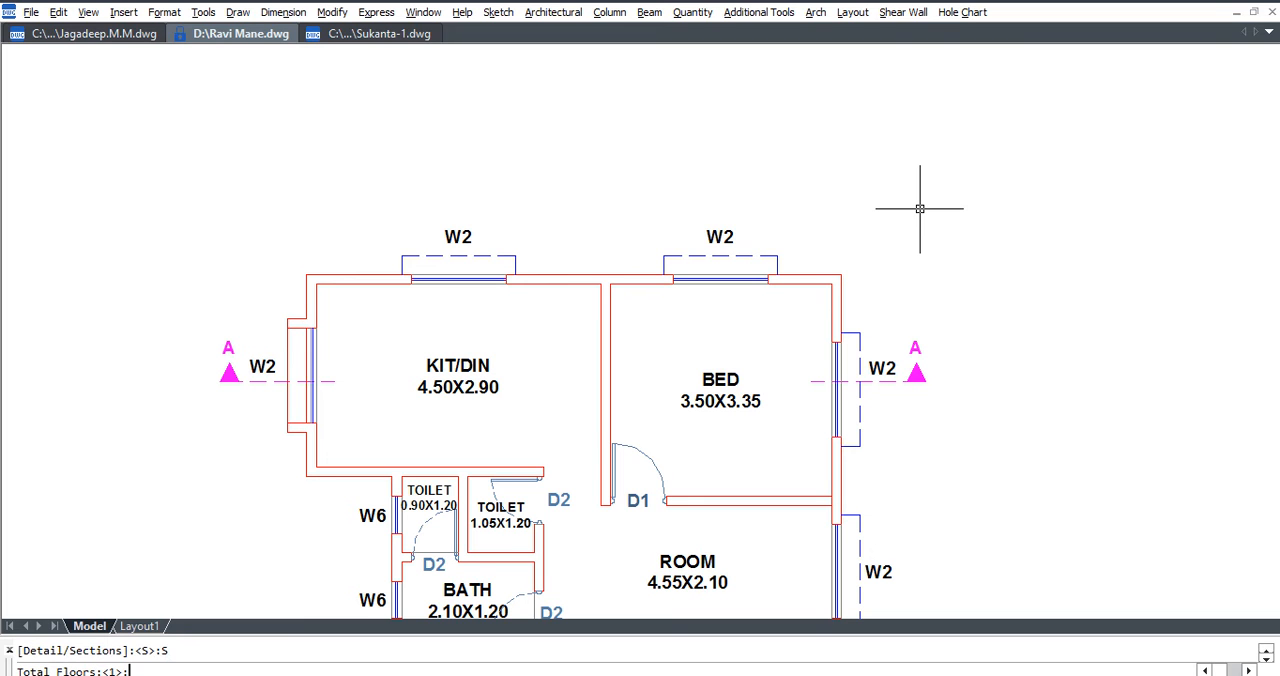
pyautogui.write('3')
pyautogui.press('Return')
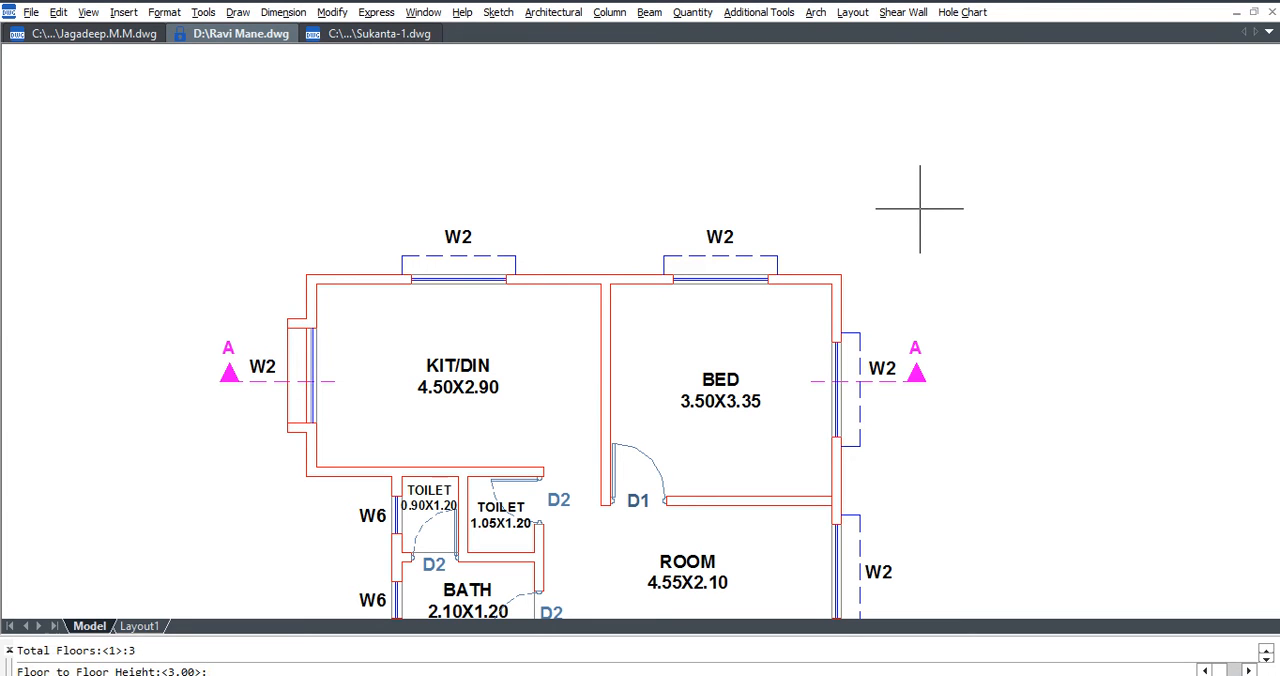
pyautogui.press('Return')
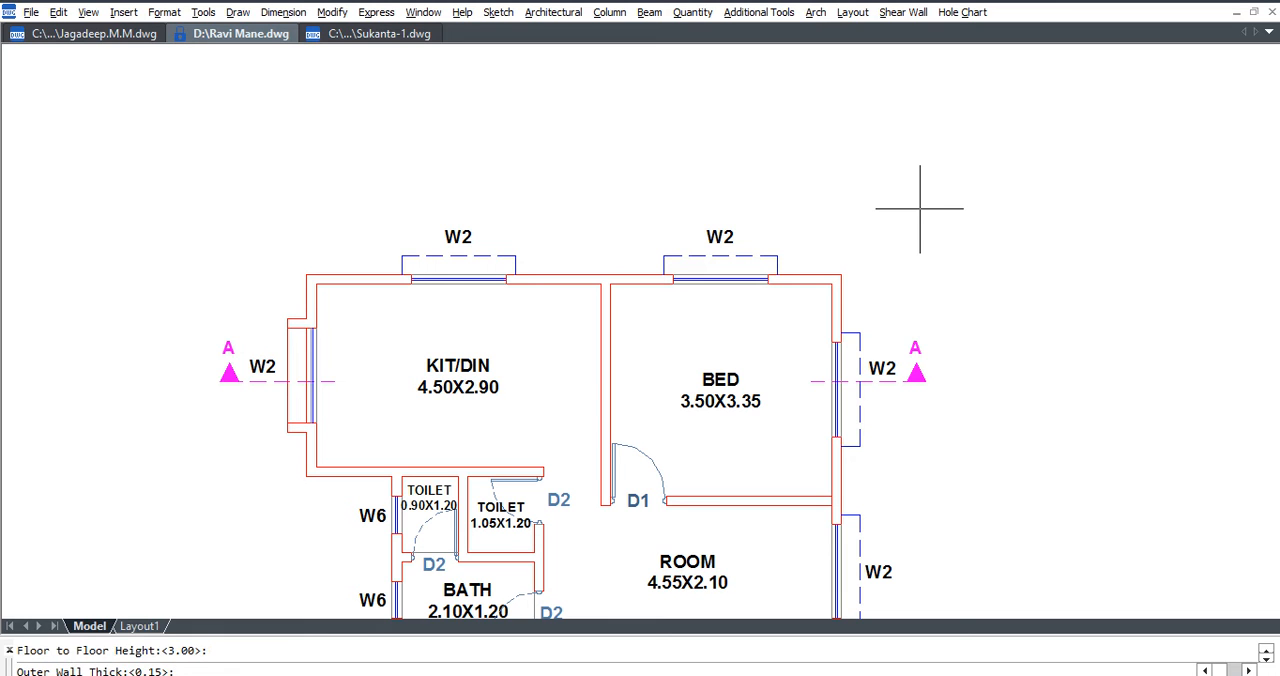
pyautogui.press('Return')
# Define the section's wall points along section line A, starting where it crosses the KIT/DIN outer wall.
pyautogui.click(678, 370)
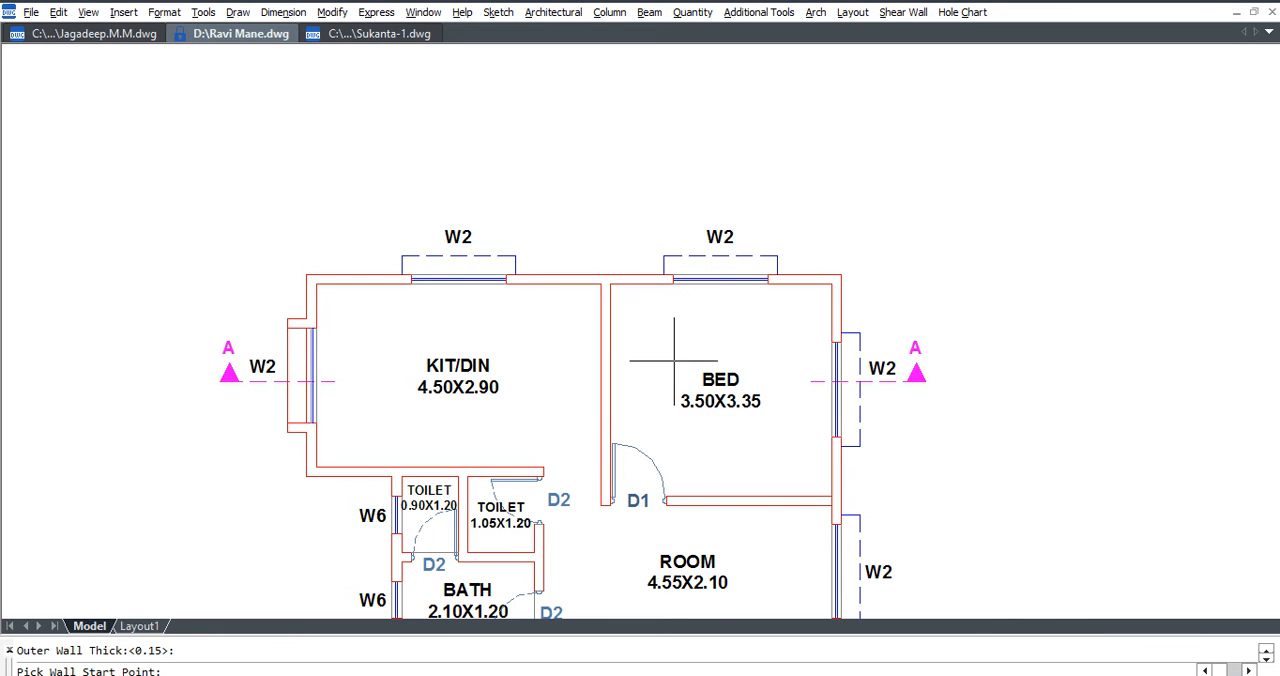
pyautogui.scroll(2, 306, 382)
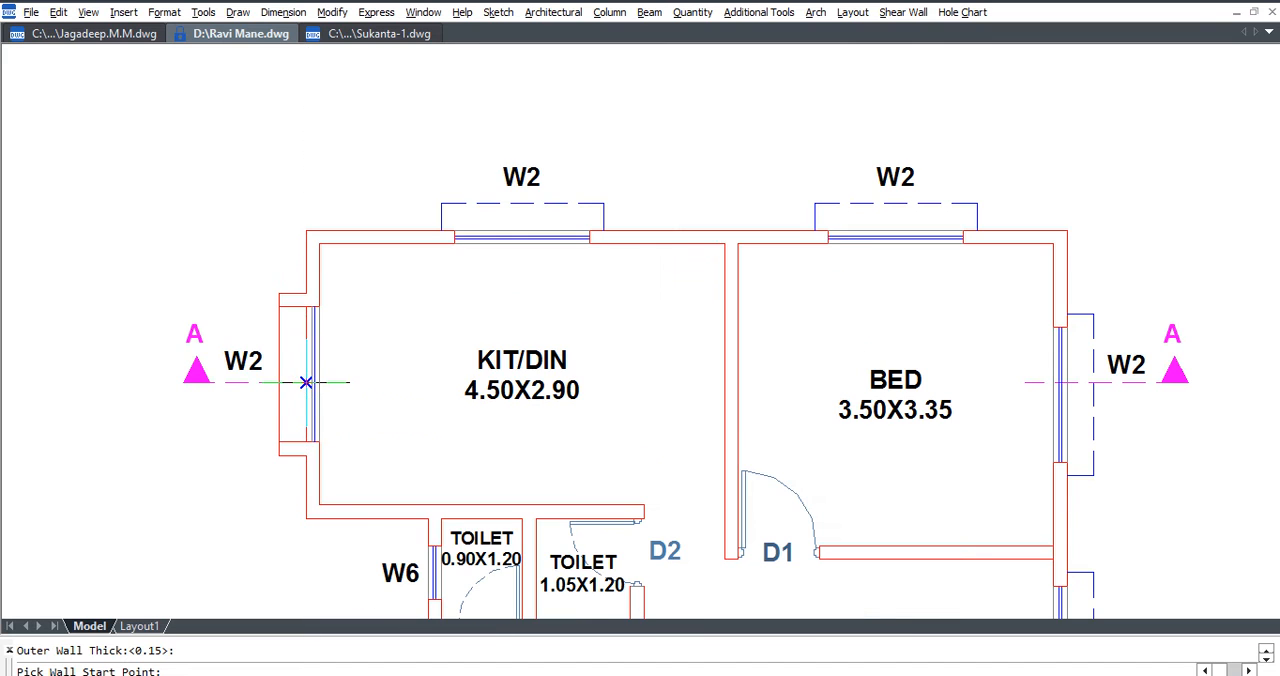
pyautogui.click(305, 382)
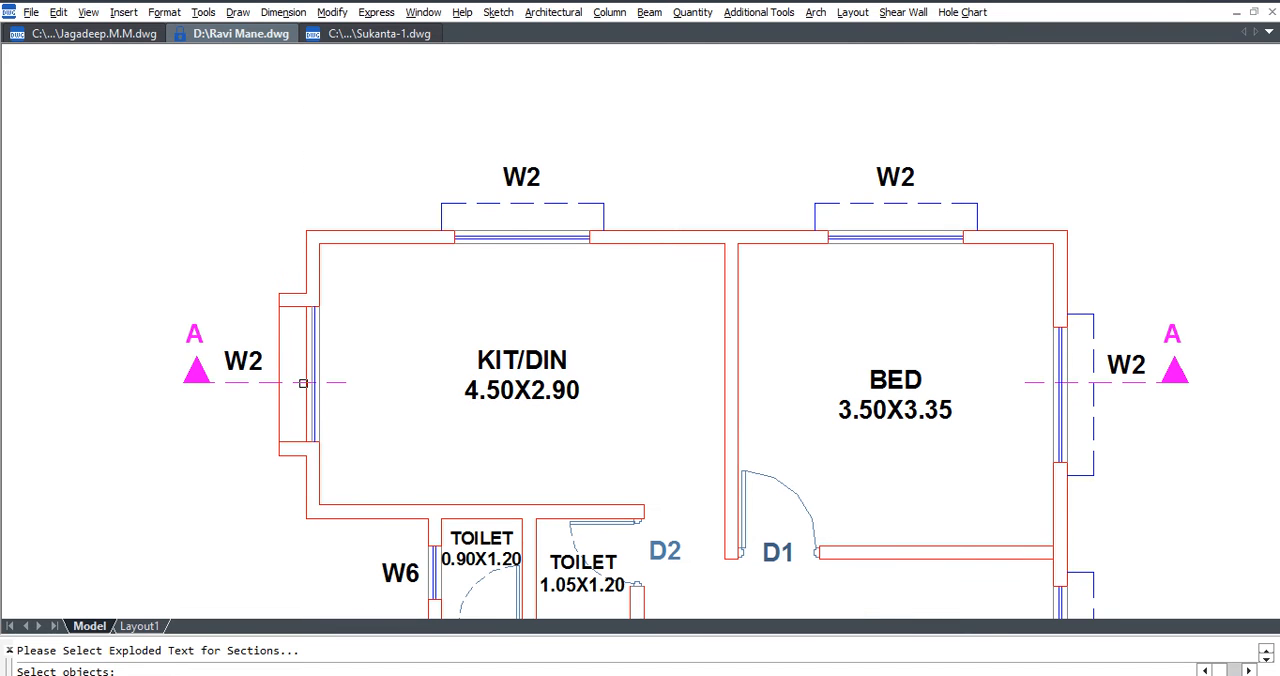
# Select the KIT/DIN and BED names and sizes as the exploded text for the section.
pyautogui.click(546, 359)
pyautogui.click(556, 388)
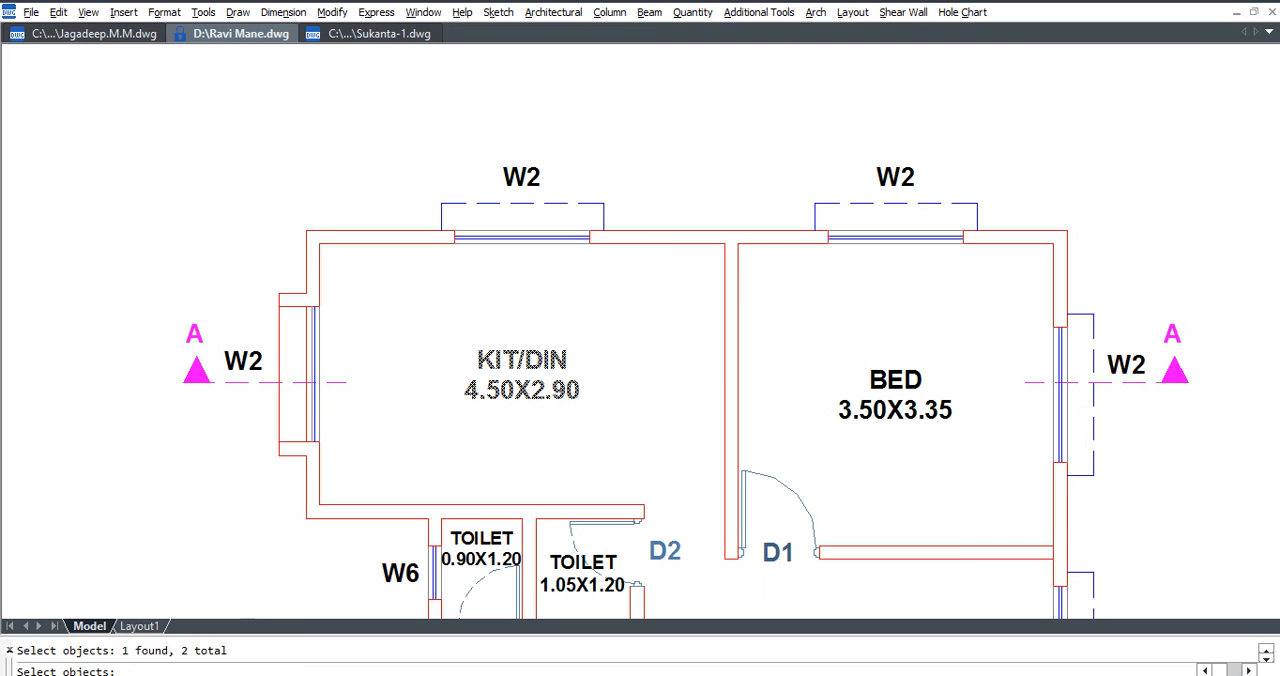
pyautogui.click(888, 379)
pyautogui.click(894, 409)
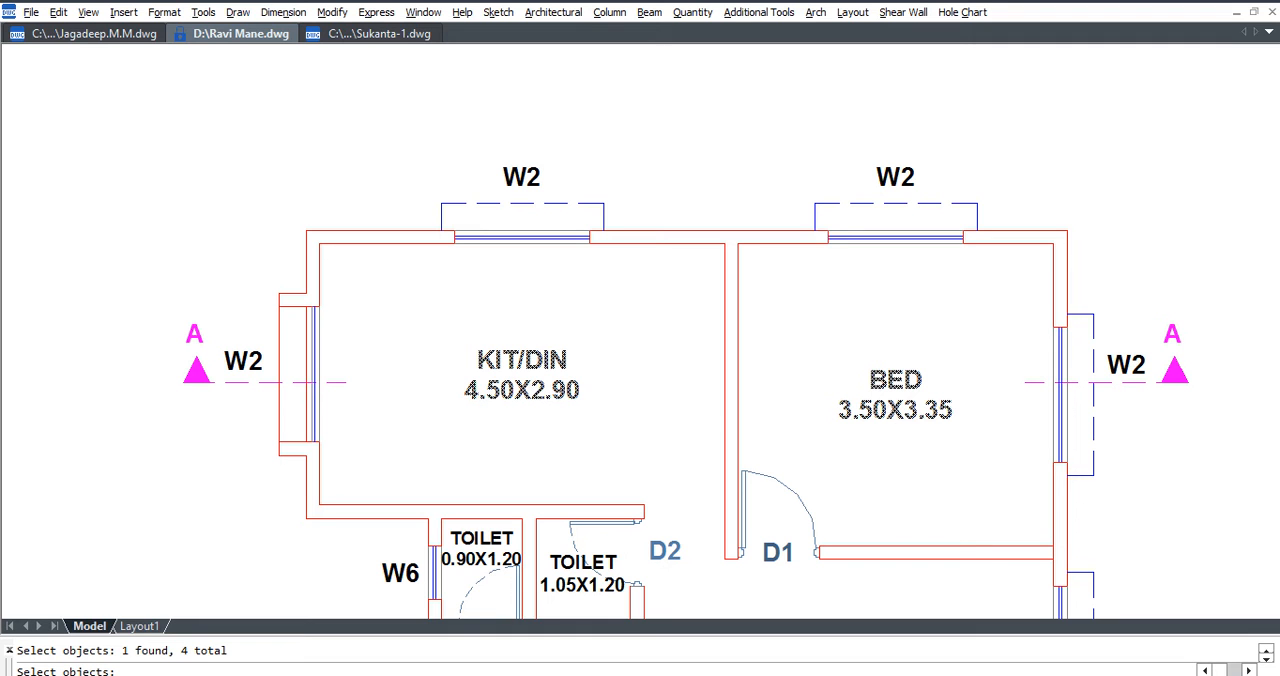
pyautogui.click(402, 296)
pyautogui.click(524, 346)
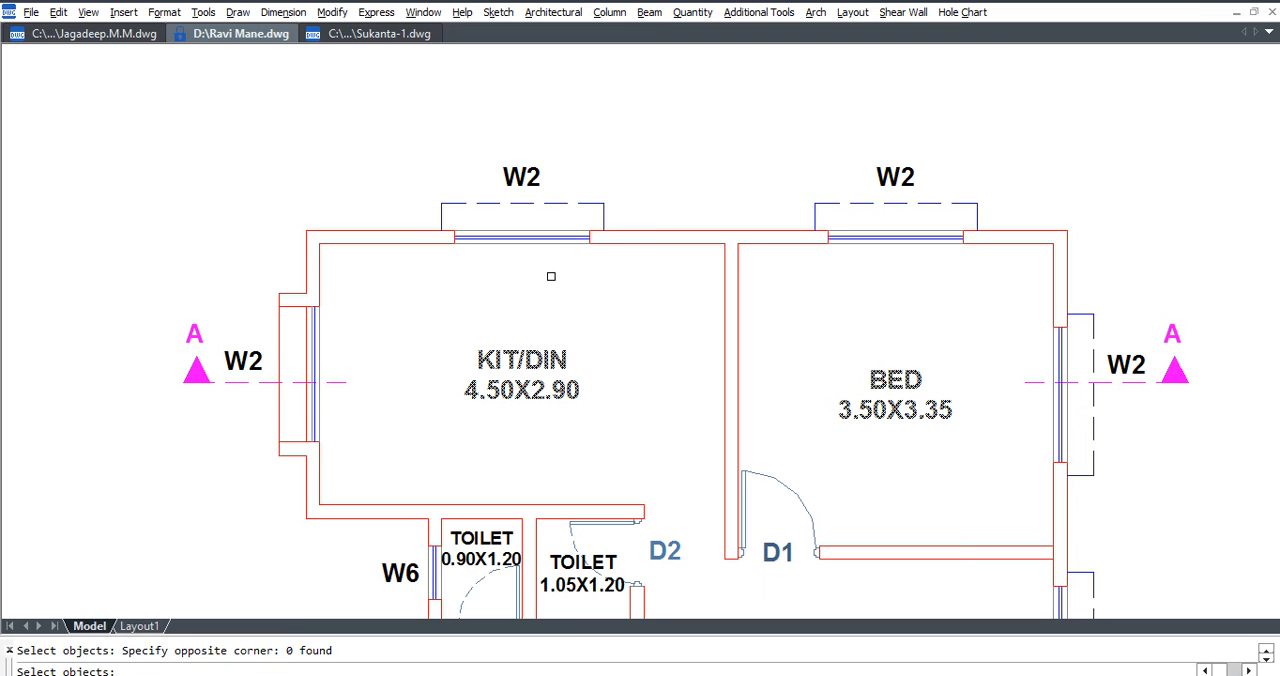
pyautogui.press('Return')
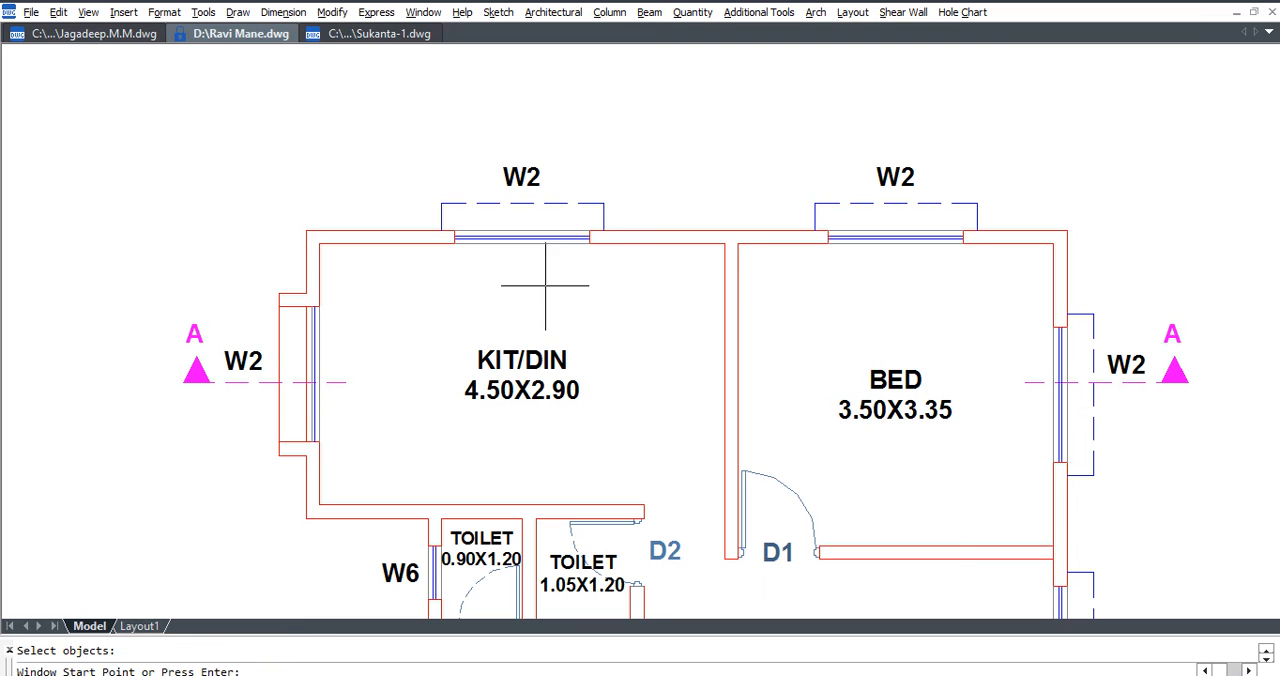
# Mark the start and end points of the upper-wall W2 windows in KIT/DIN and BED for the section.
pyautogui.click(454, 243)
pyautogui.click(590, 243)
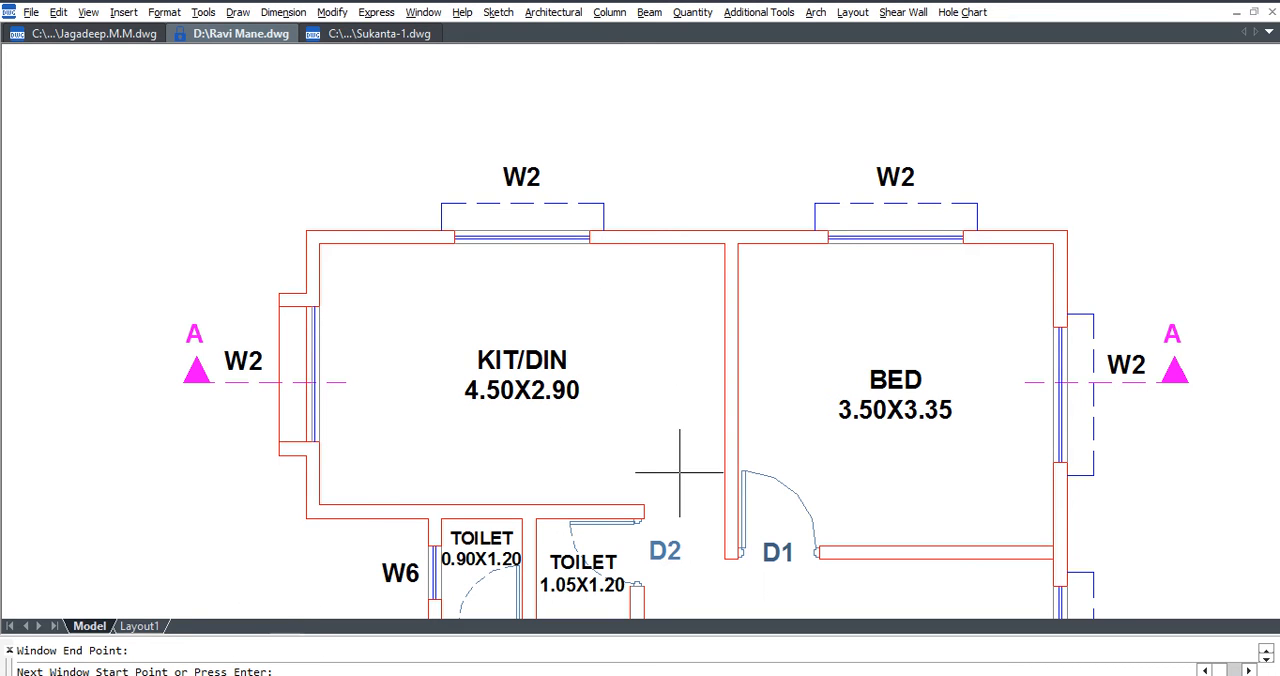
pyautogui.click(828, 243)
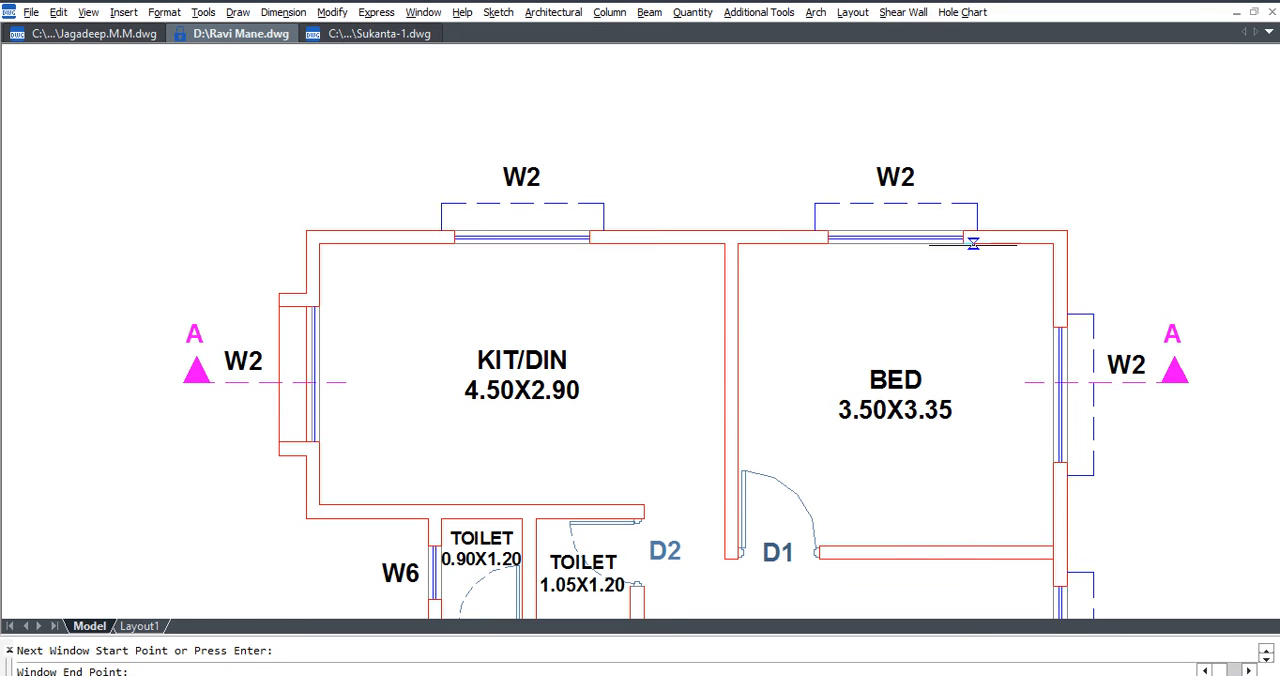
pyautogui.click(963, 243)
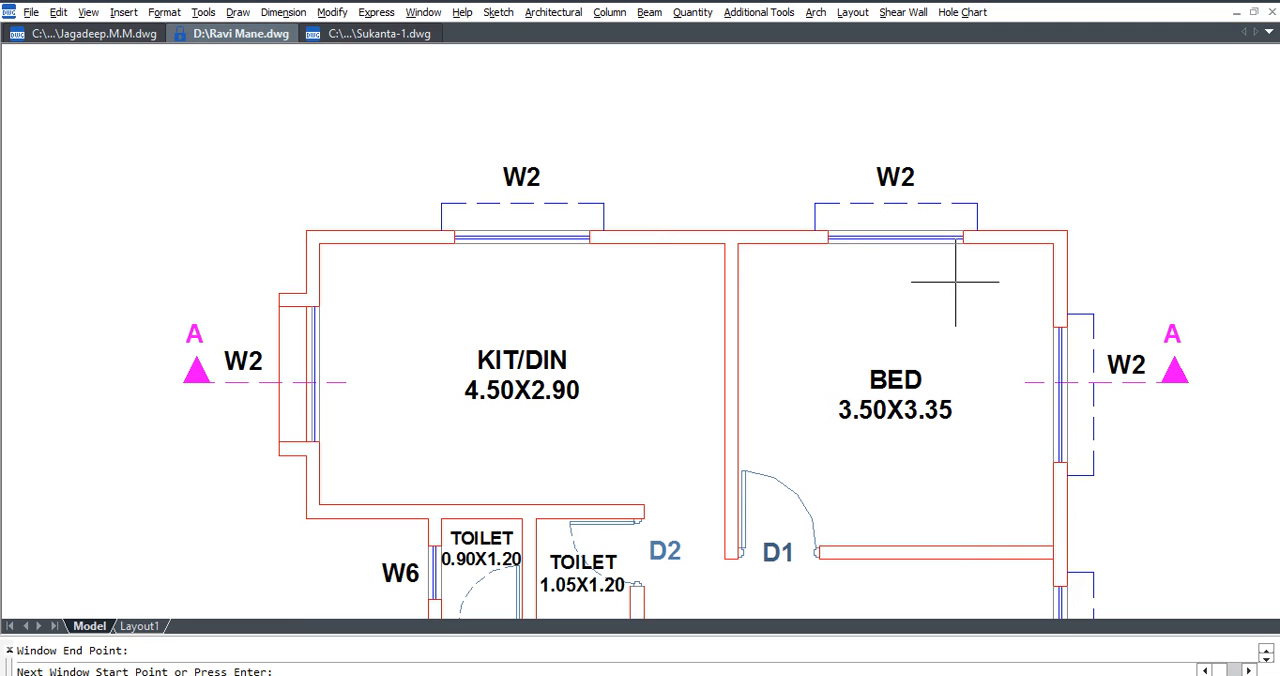
pyautogui.press('Return')
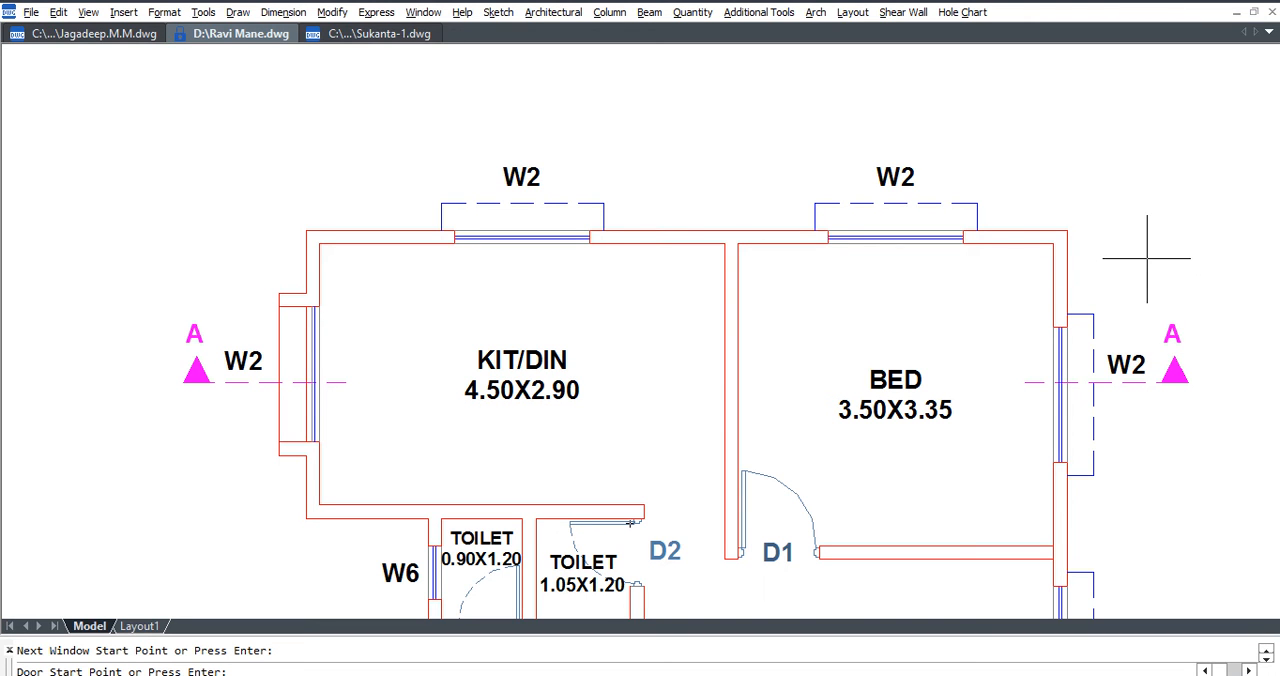
# Skip the door points and place the building section directly above the floor plan.
pyautogui.press('Return')
pyautogui.scroll(-2, 874, 420)
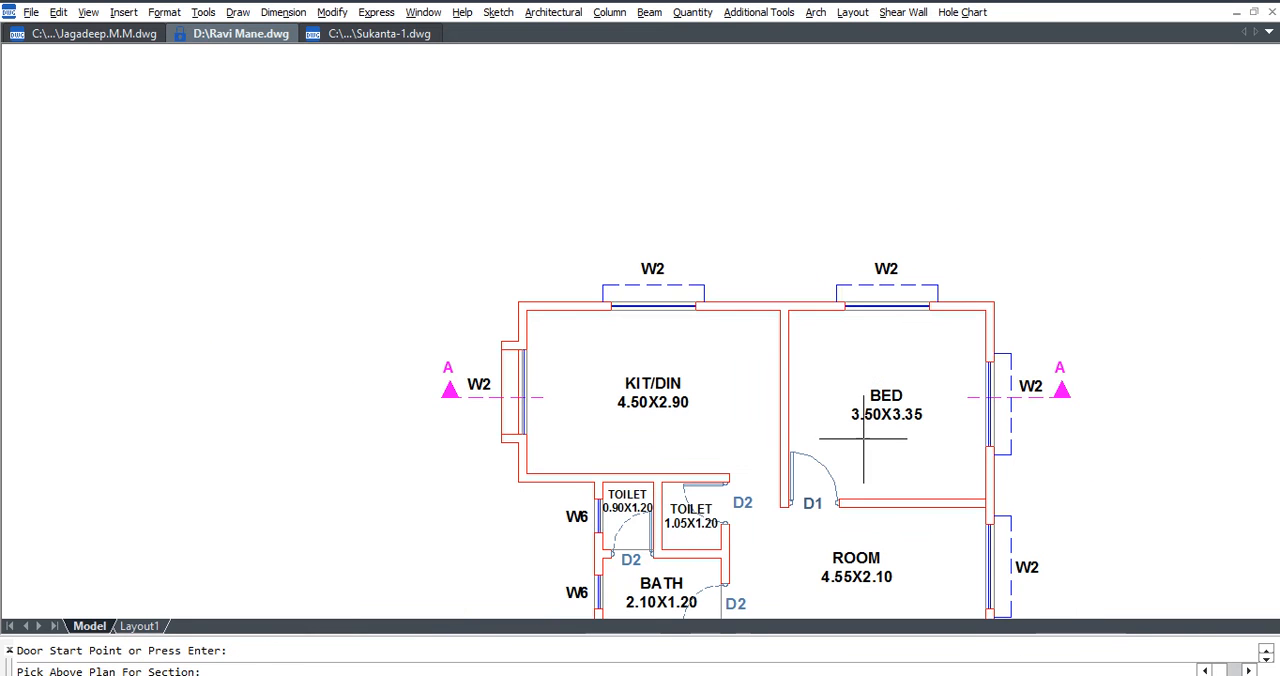
pyautogui.click(517, 171)
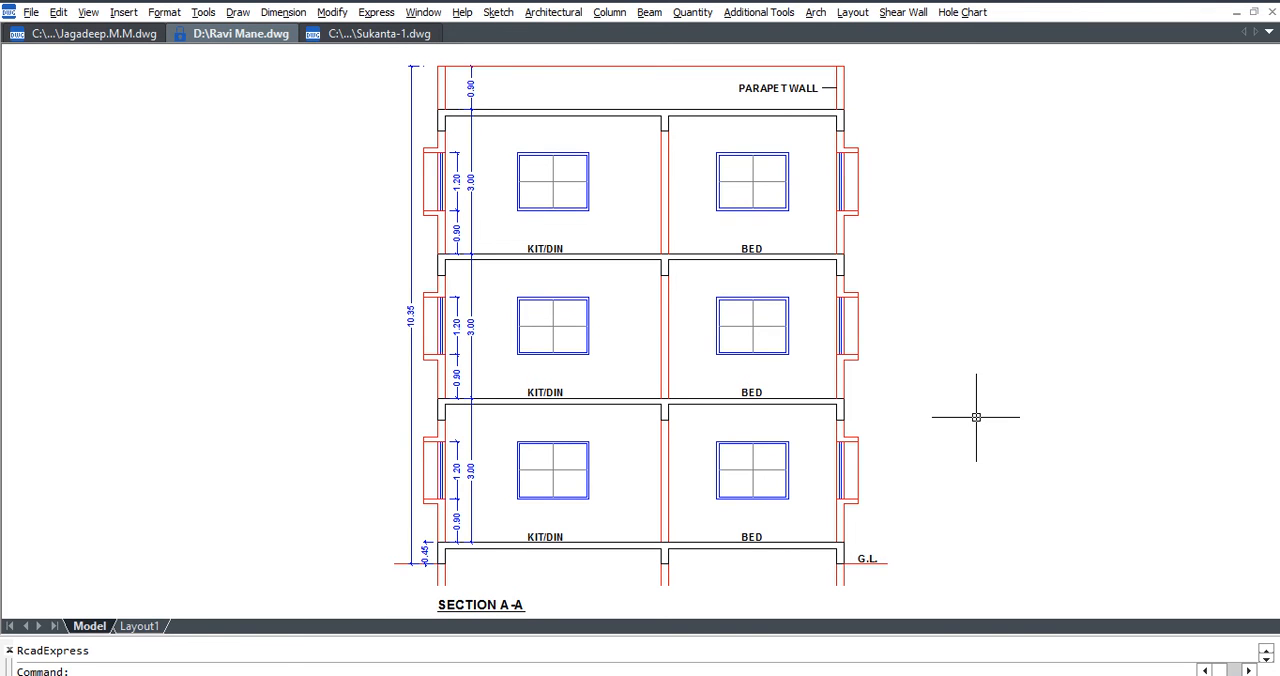
# Move the Section A-A drawing from directly above the floor plan to a free area up and to the plan's right.
pyautogui.scroll(-4, 976, 417)
pyautogui.click(911, 481)
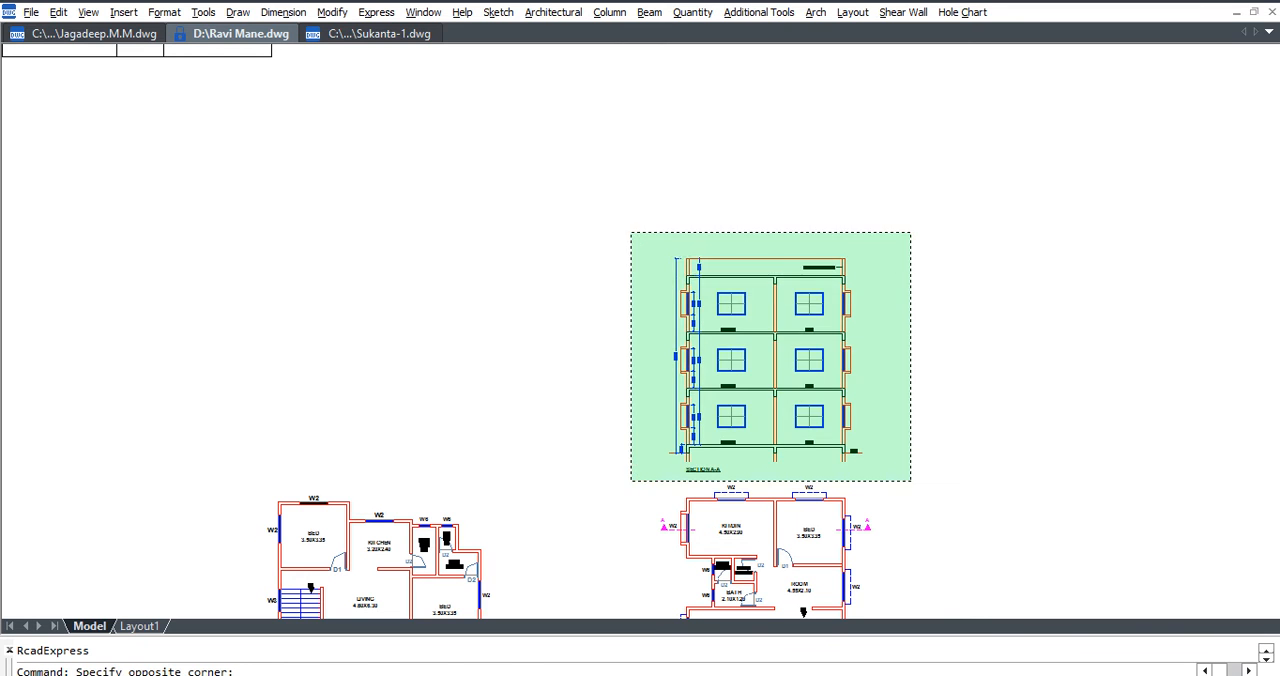
pyautogui.click(633, 237)
pyautogui.write('m')
pyautogui.press('Return')
pyautogui.click(808, 368)
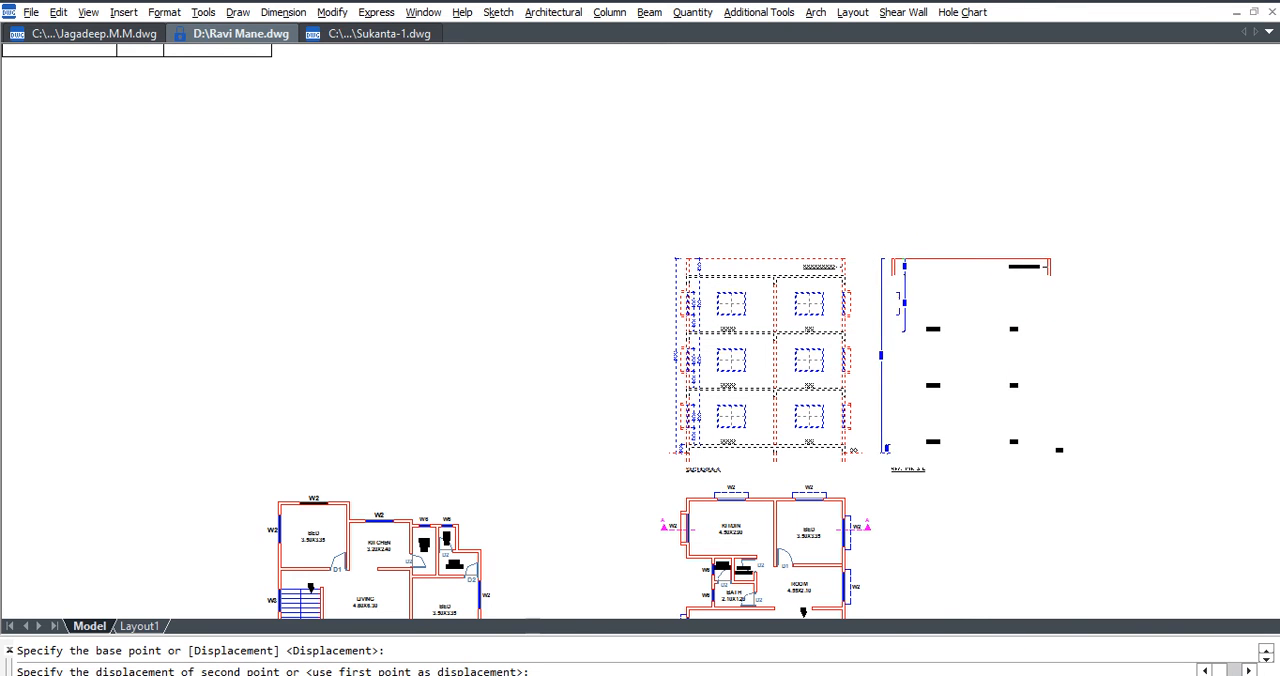
pyautogui.click(1020, 386)
# Stretch the KIT/DIN face of the partition wall between KIT/DIN and BED by 0.05 towards BED to thin the wall.
pyautogui.scroll(5, 763, 587)
pyautogui.scroll(4, 765, 589)
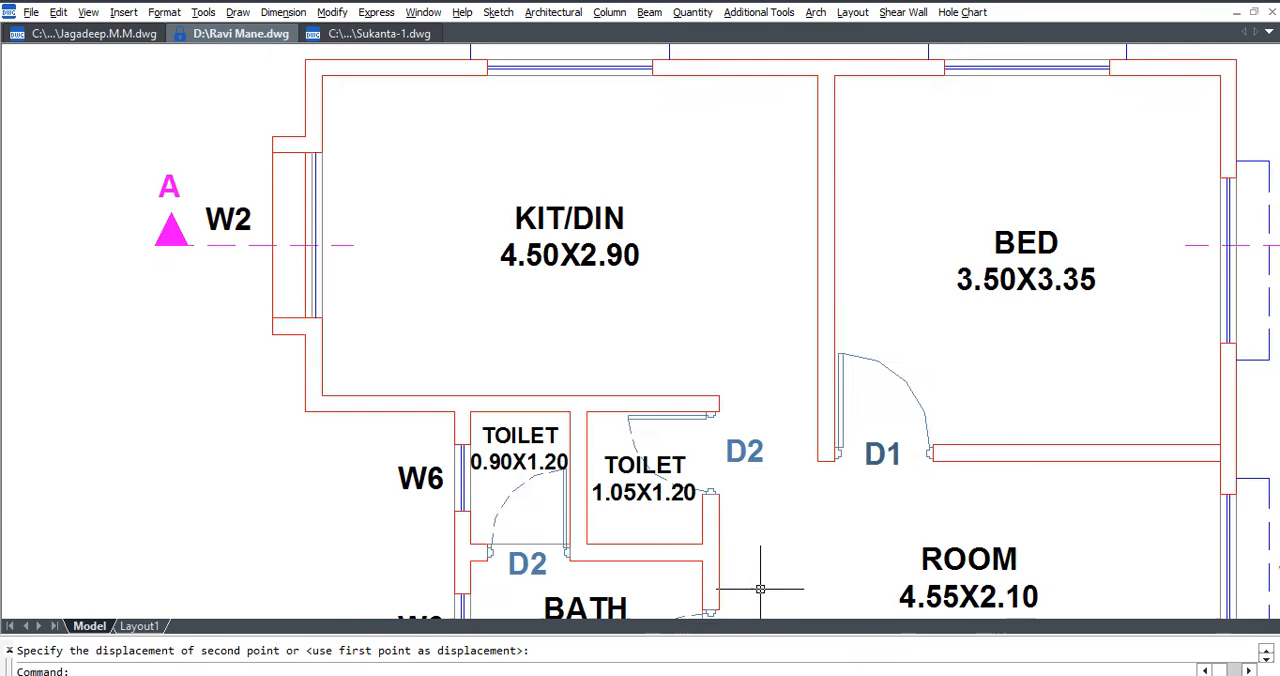
pyautogui.write('s')
pyautogui.press('Return')
pyautogui.click(826, 489)
pyautogui.moveTo(791, 351); pyautogui.dragTo(804, 457, button='middle')
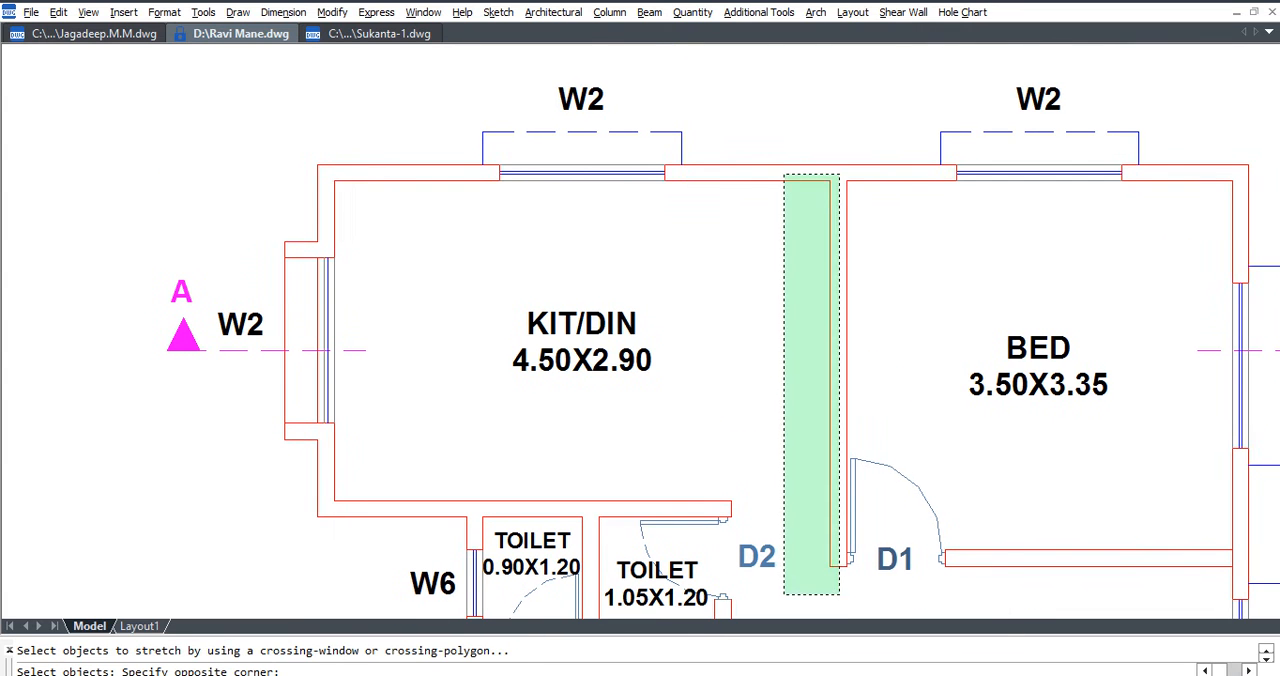
pyautogui.click(788, 192)
pyautogui.press('Return')
pyautogui.click(901, 268)
pyautogui.write('.05')
pyautogui.press('Return')
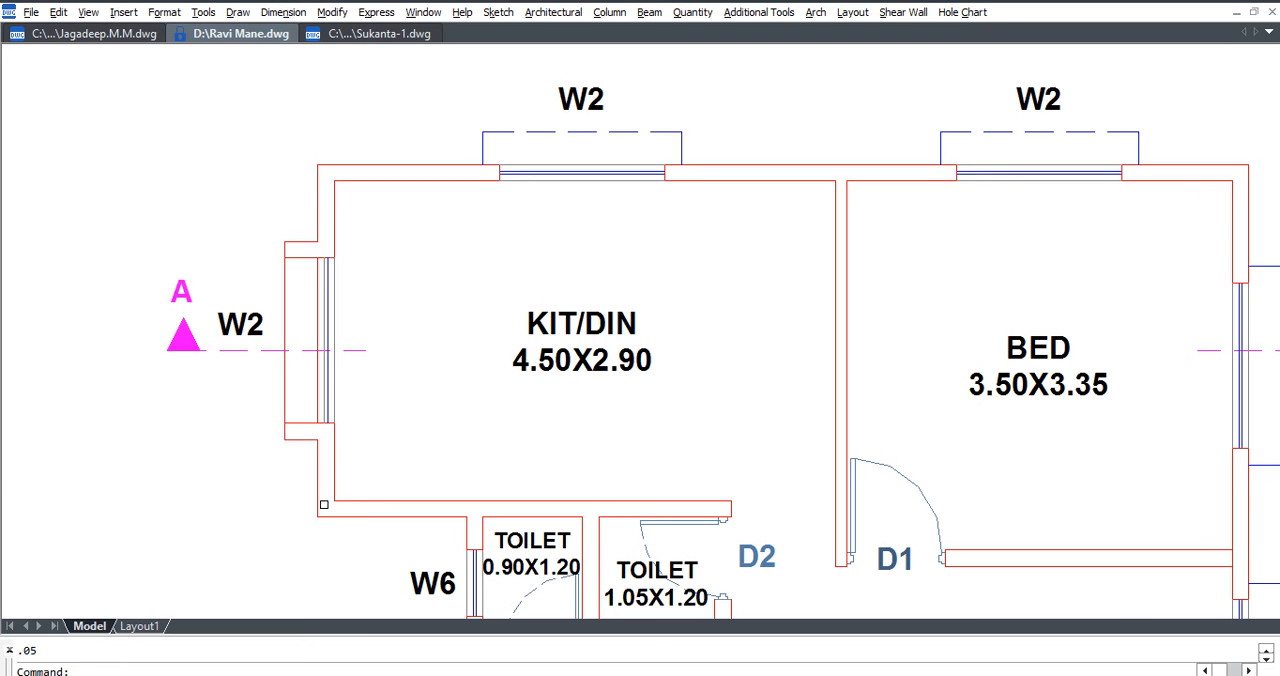
# Try to stretch the KIT/DIN outer wall with its W2 window outward by 0.2.
pyautogui.write('s')
pyautogui.press('Return')
pyautogui.click(331, 538)
pyautogui.click(145, 115)
pyautogui.press('Return')
pyautogui.click(342, 98)
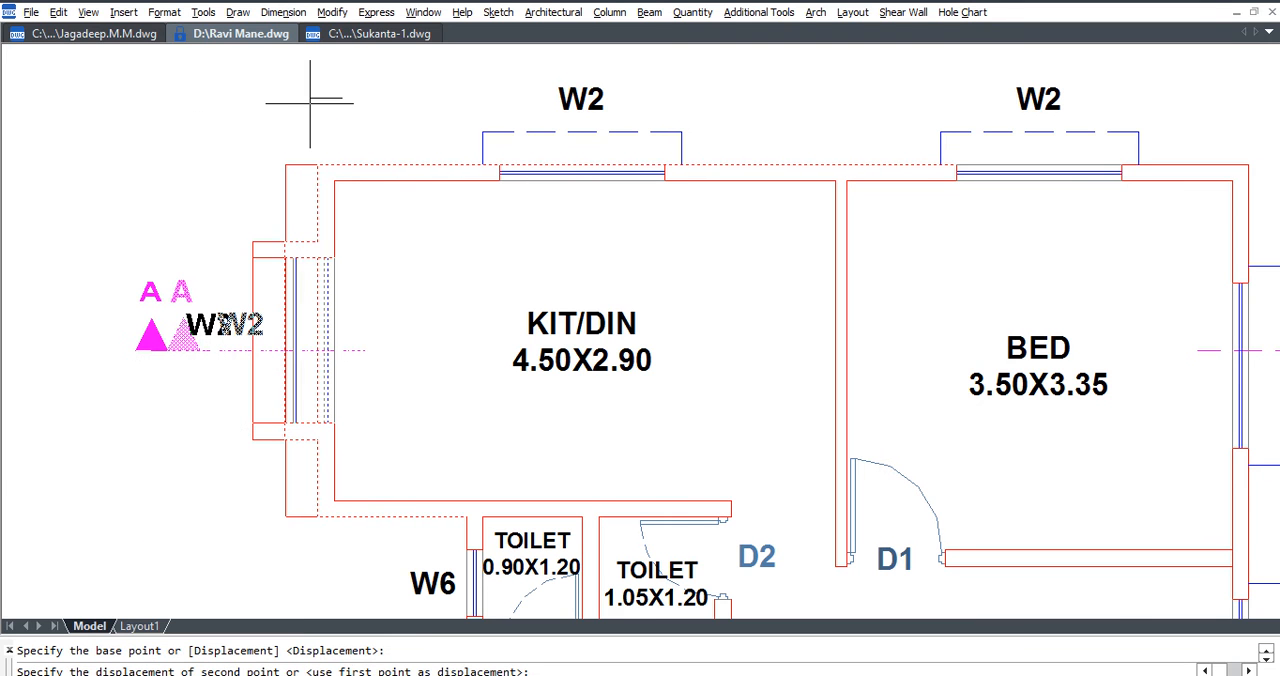
pyautogui.write('.2')
pyautogui.press('Return')
# Stretch the KIT/DIN outer wall face and its W2 window outward by 0.23.
pyautogui.press('Return')
pyautogui.click(330, 514)
pyautogui.click(168, 122)
pyautogui.press('Return')
pyautogui.write('from')
pyautogui.press('Return')
pyautogui.click(331, 227)
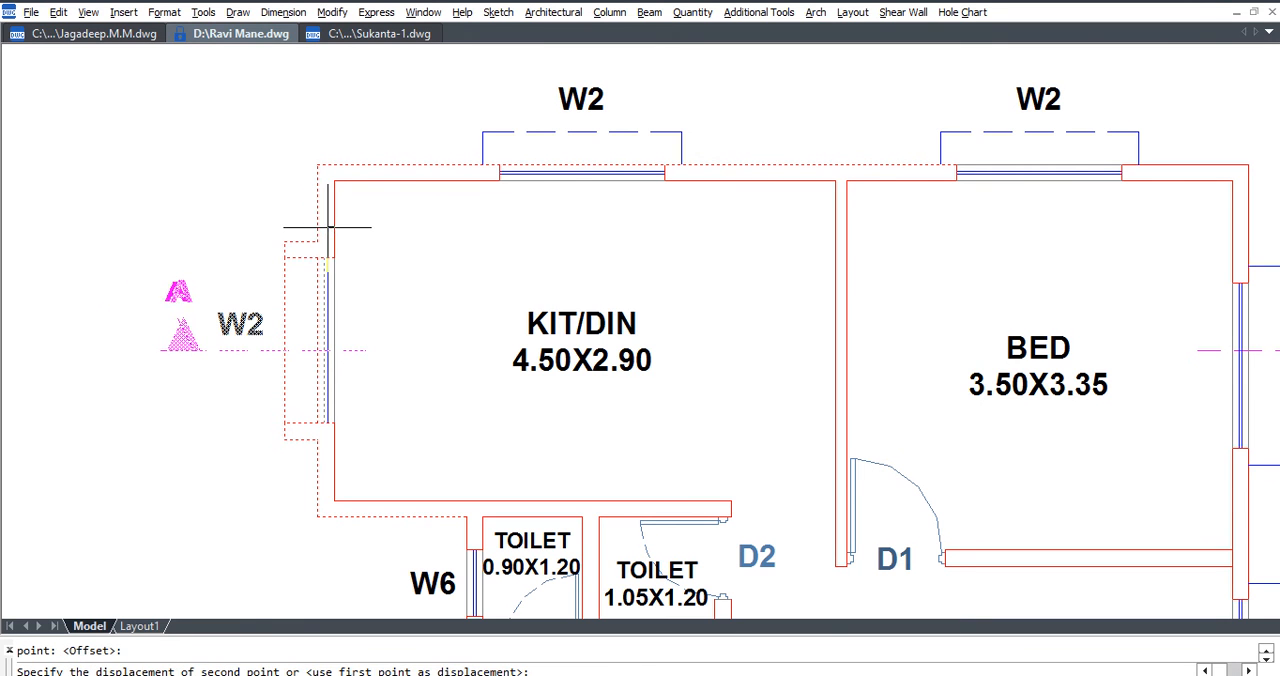
pyautogui.press('Return')
pyautogui.write('.23')
pyautogui.press('Return')
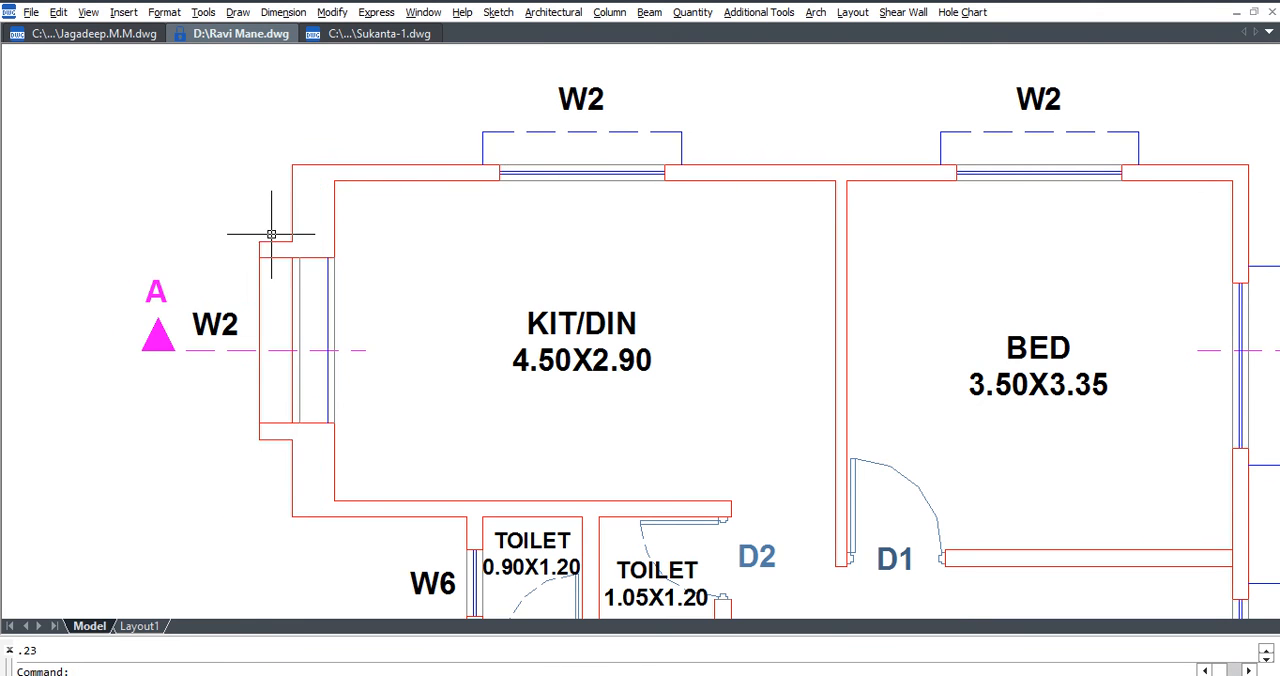
# Measure the thickness of the KIT/DIN outer wall above window W2 with a linear dimension, without placing it.
pyautogui.hotkey('alt', 'n')
pyautogui.press('l')
pyautogui.click(335, 226)
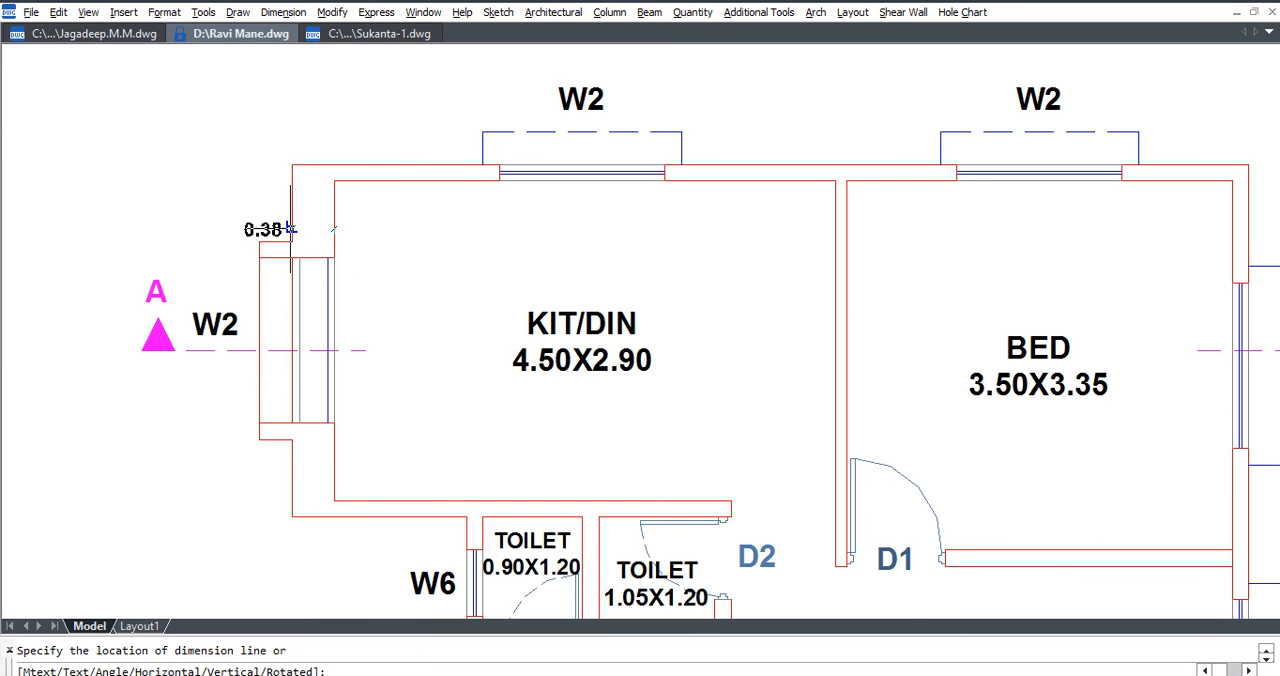
pyautogui.click(290, 227)
pyautogui.scroll(2, 290, 227)
pyautogui.scroll(-2, 300, 200)
pyautogui.press('Escape')
# Stretch the outer face of the KIT/DIN side wall to lie 0.23 from its inner face, using a From reference.
pyautogui.write('s')
pyautogui.press('Return')
pyautogui.click(321, 125)
pyautogui.scroll(-2, 266, 357)
pyautogui.click(220, 534)
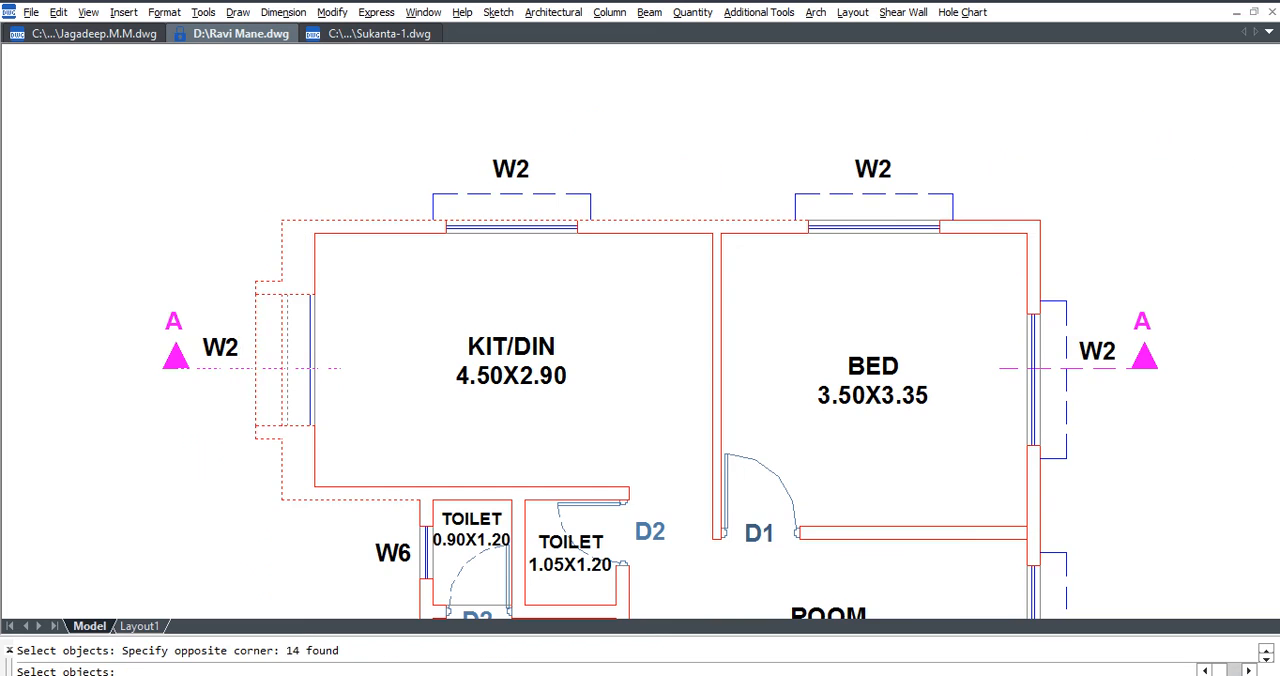
pyautogui.scroll(3, 297, 259)
pyautogui.press('Return')
pyautogui.click(265, 262)
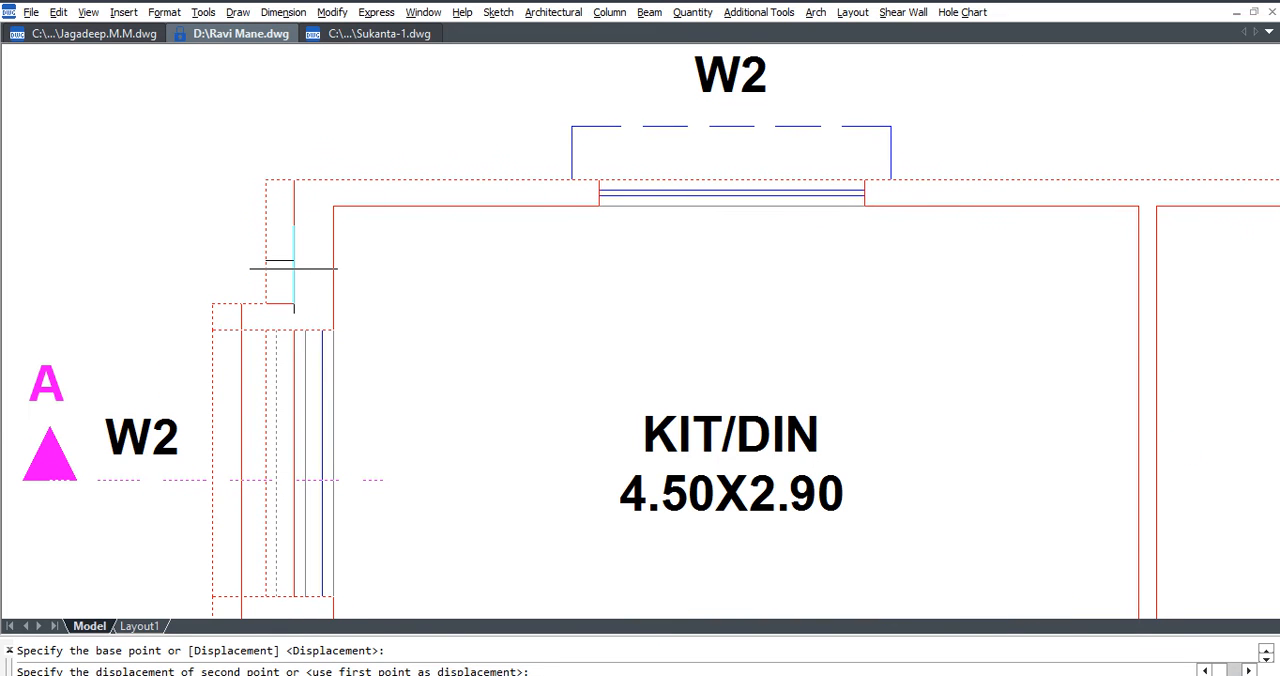
pyautogui.write('FROM')
pyautogui.press('Return')
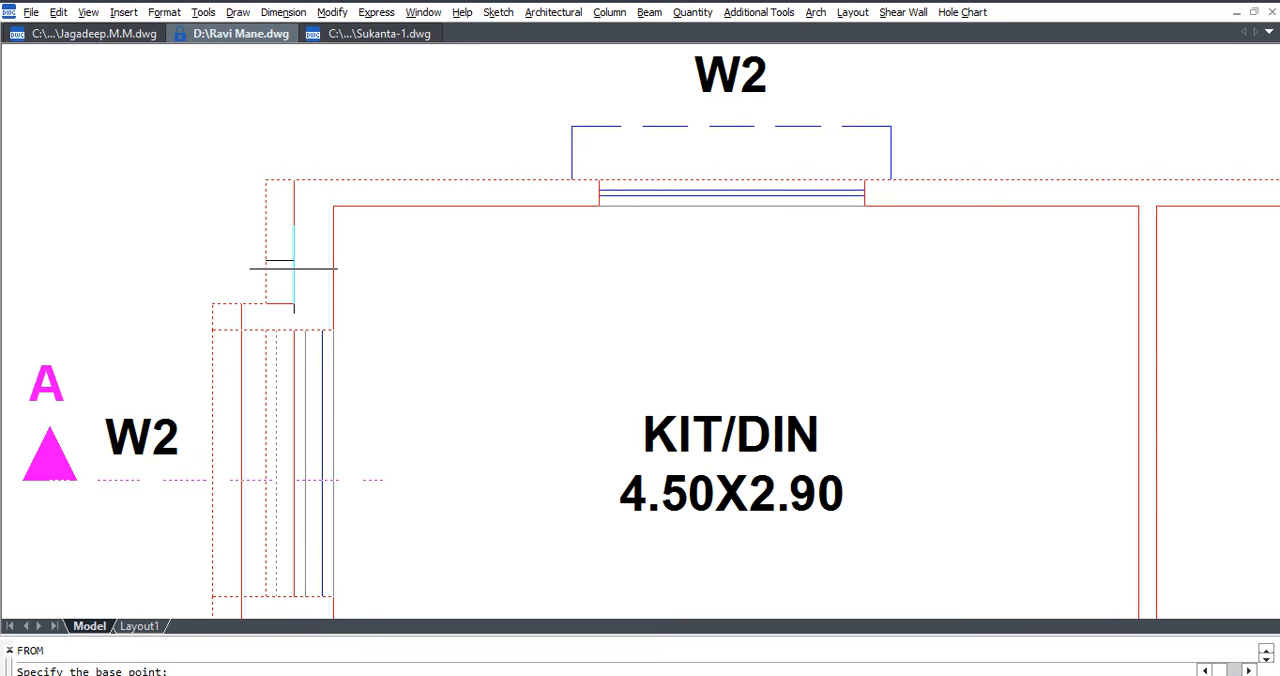
pyautogui.click(331, 262)
pyautogui.write('.23')
pyautogui.press('Return')
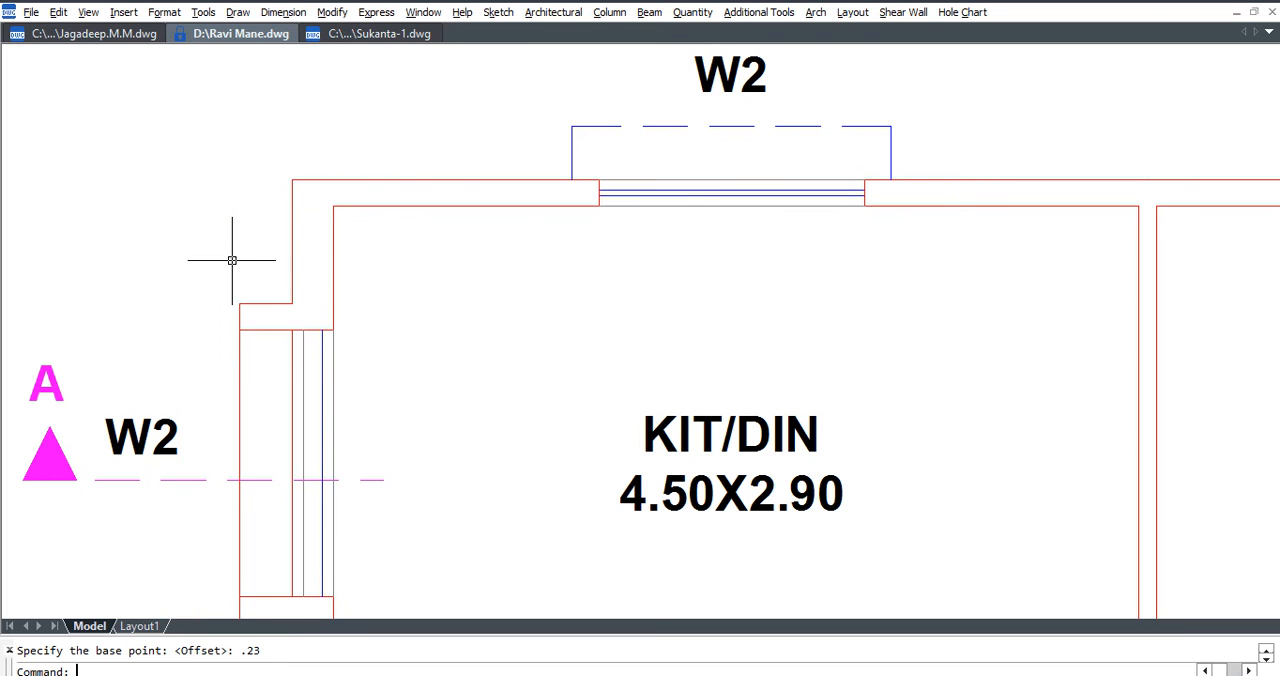
# Check the stretched KIT/DIN outer wall's thickness with a linear dimension and leave it unplaced.
pyautogui.hotkey('alt', 'n')
pyautogui.press('l')
pyautogui.click(330, 280)
pyautogui.click(294, 270)
pyautogui.press('Escape')
# Stretch the outer face of the wall along BED, ROOM and the staircase to 0.23 from its inner face.
pyautogui.scroll(-4, 280, 248)
pyautogui.scroll(-2, 942, 192)
pyautogui.write('s')
pyautogui.press('Return')
pyautogui.click(982, 171)
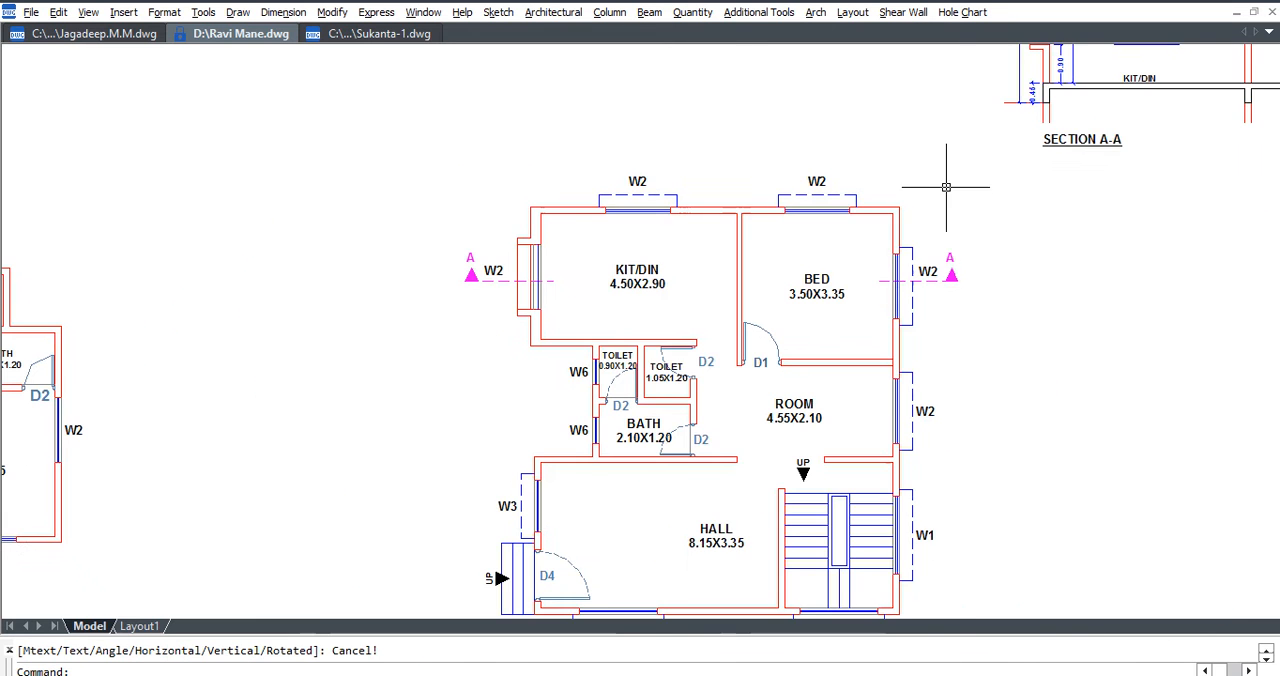
pyautogui.scroll(-2, 942, 247)
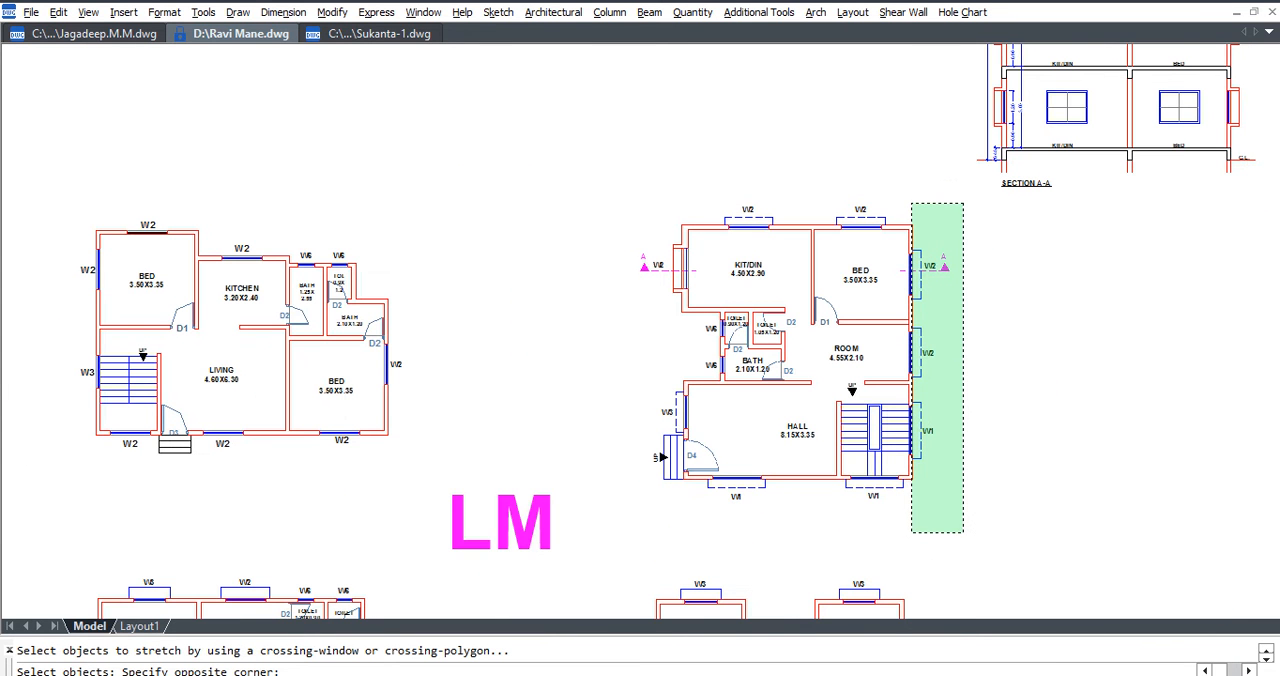
pyautogui.click(912, 531)
pyautogui.scroll(8, 912, 200)
pyautogui.press('Return')
pyautogui.click(909, 302)
pyautogui.scroll(5, 909, 302)
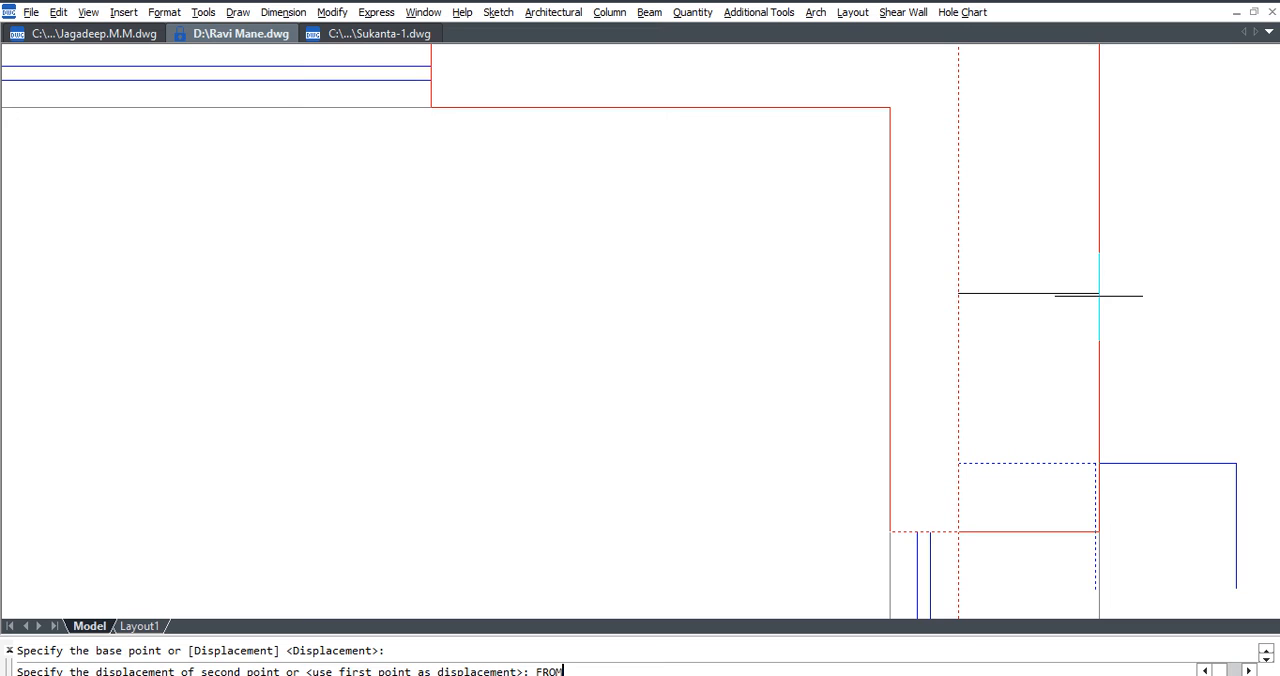
pyautogui.press('Return')
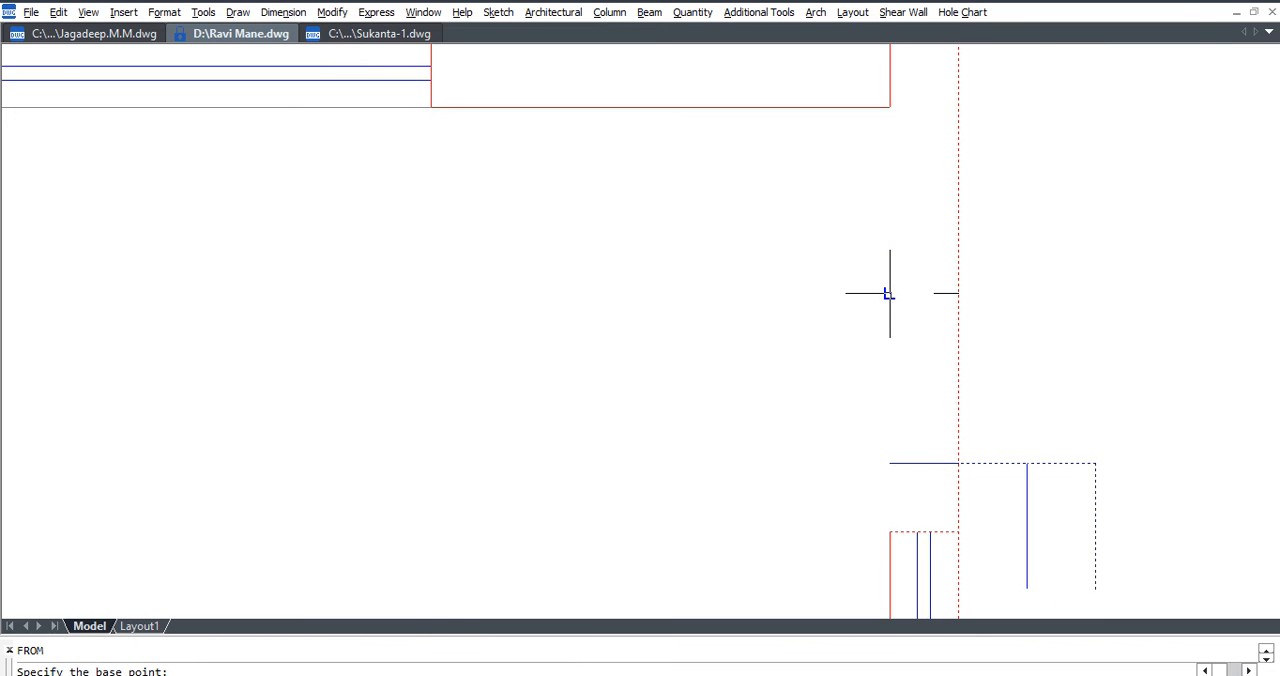
pyautogui.click(889, 293)
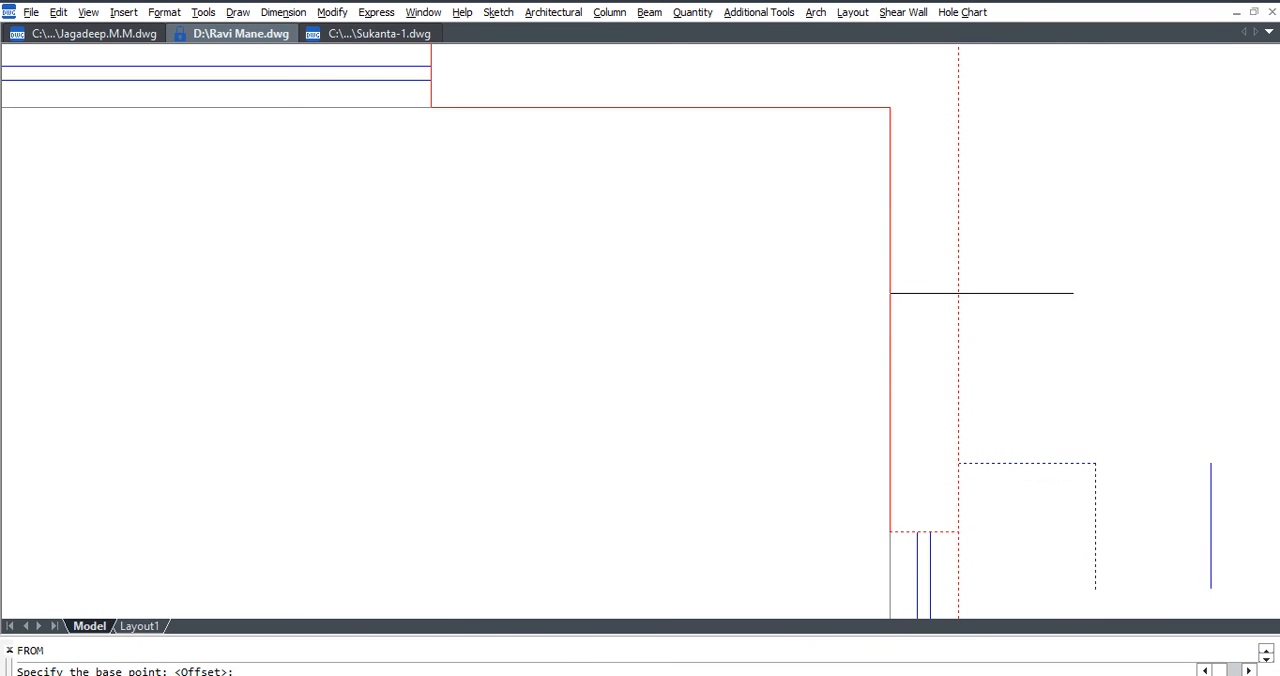
pyautogui.write('.23')
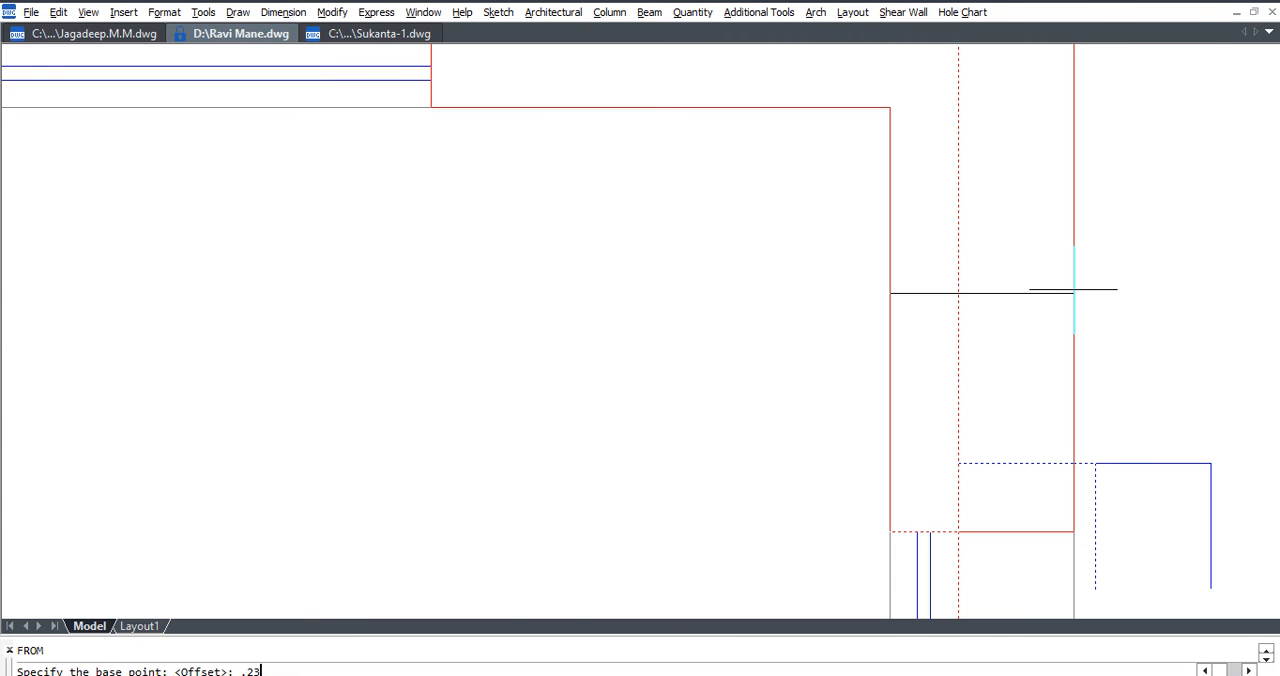
pyautogui.press('Return')
# Measure the thickness of the BED outer wall above window W2 with a linear dimension, without placing it.
pyautogui.scroll(-3, 1057, 280)
pyautogui.click(283, 12)
pyautogui.click(300, 60)
pyautogui.click(1004, 322)
pyautogui.click(980, 322)
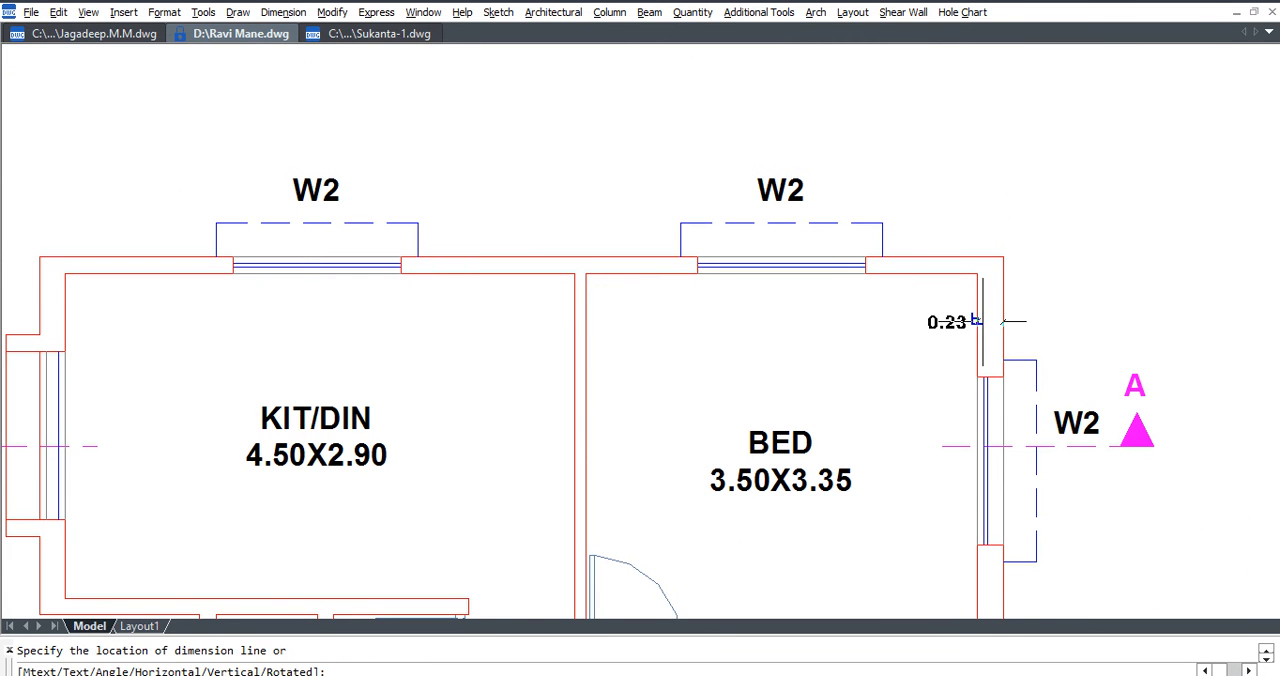
pyautogui.press('Escape')
# Measure the inside width of KIT/DIN from the partition wall to the outer wall, without placing the dimension.
pyautogui.scroll(-3, 829, 326)
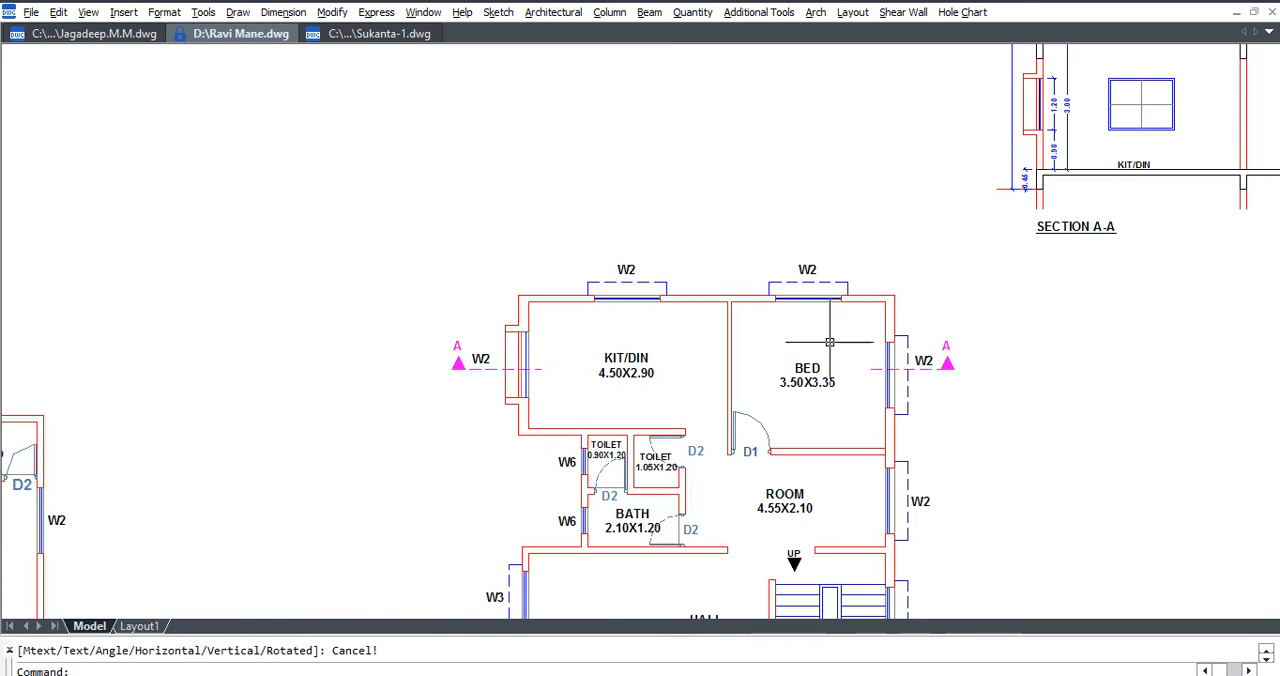
pyautogui.scroll(3, 625, 384)
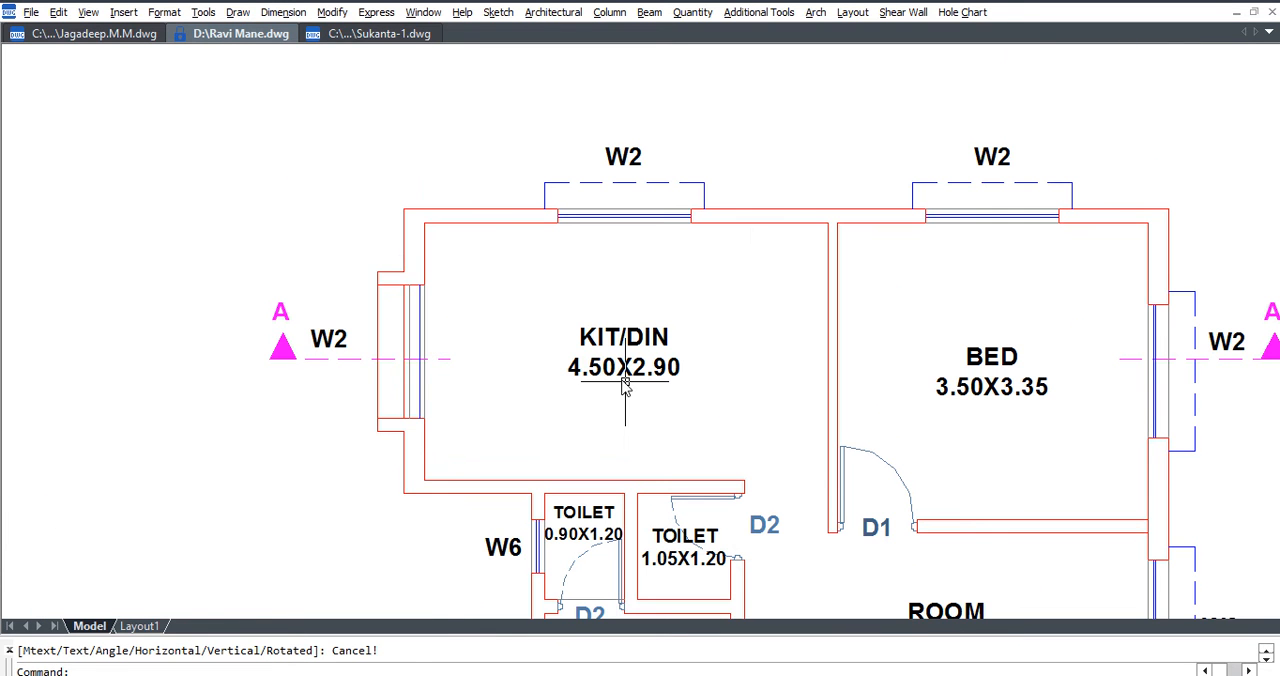
pyautogui.press('Return')
pyautogui.click(829, 258)
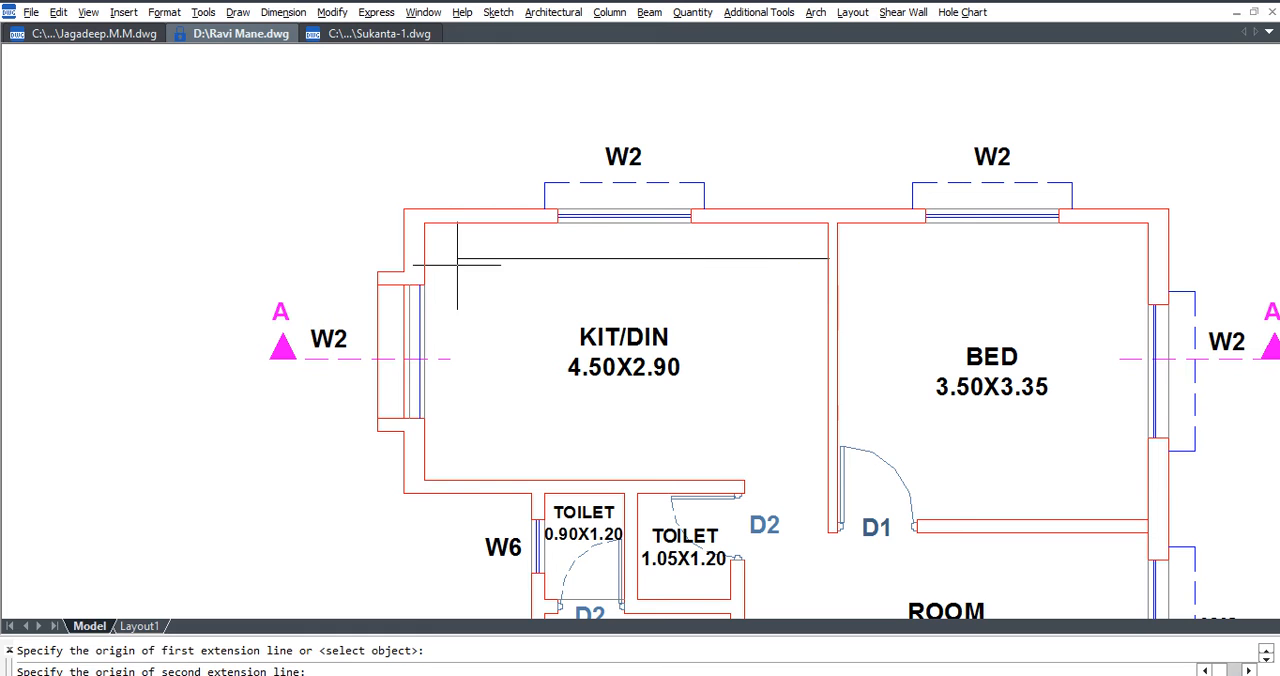
pyautogui.click(424, 258)
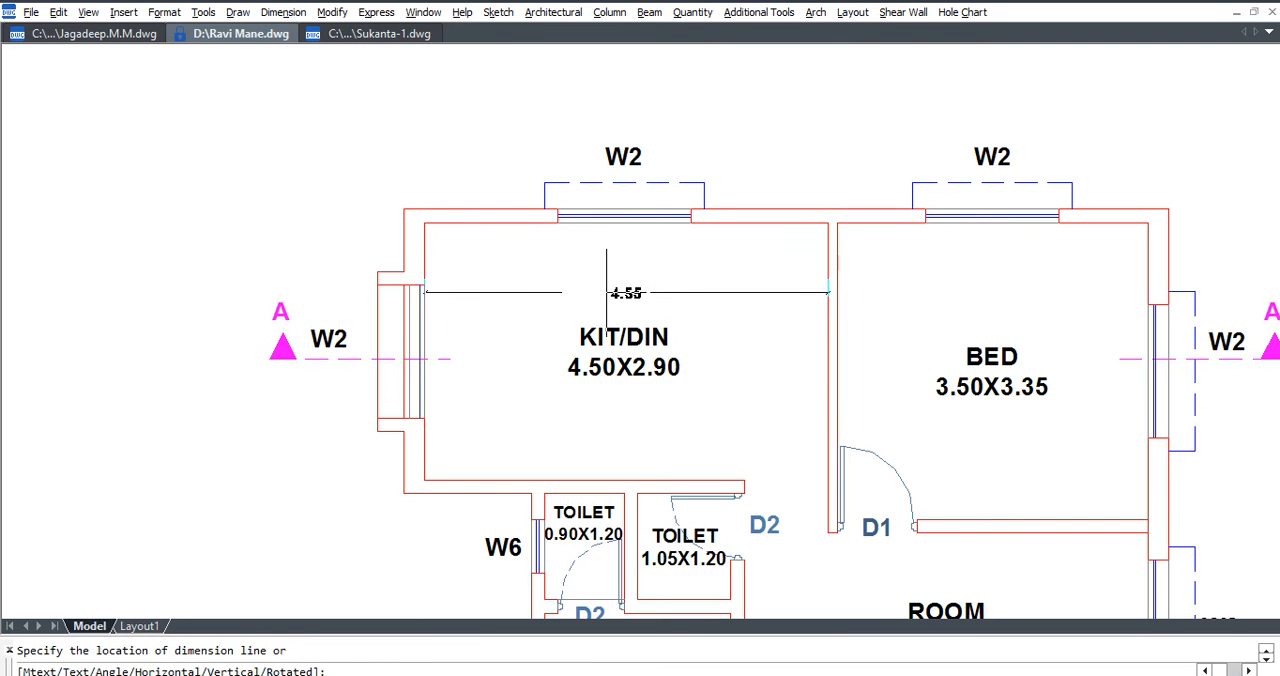
pyautogui.press('Escape')
# Edit the KIT/DIN size text to read 4.55X2.90.
pyautogui.click(646, 303)
pyautogui.click(631, 378)
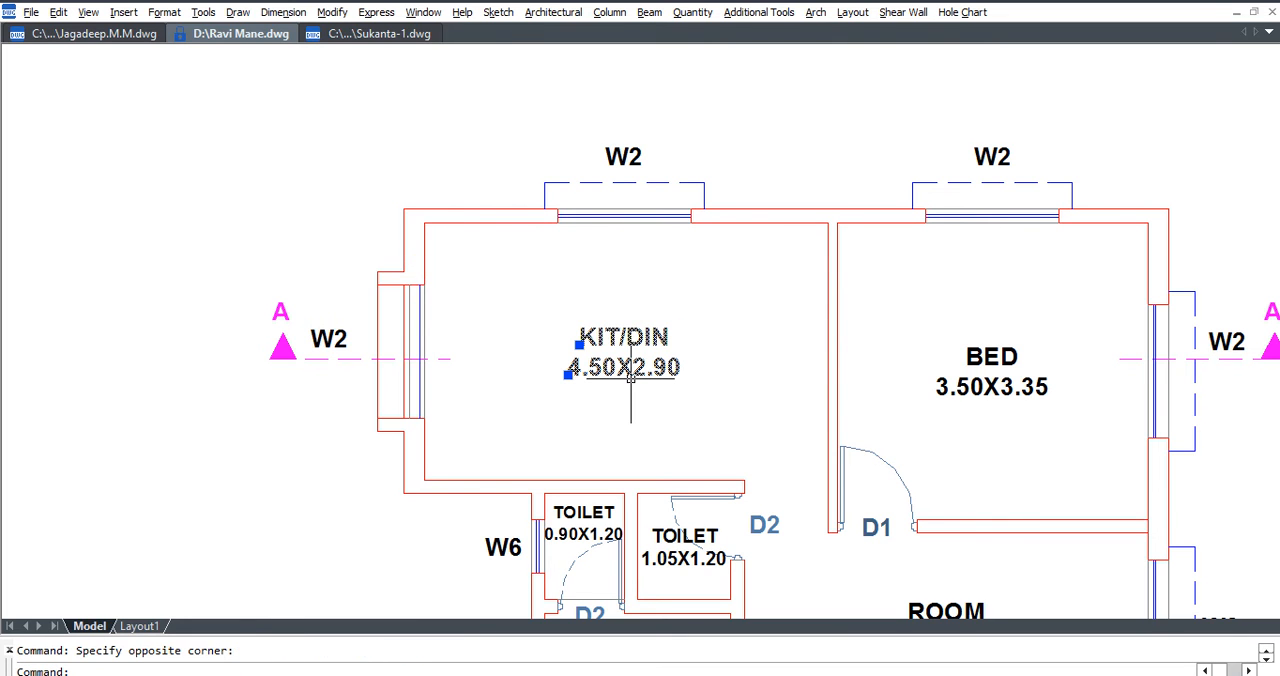
pyautogui.press('Escape')
pyautogui.doubleClick(610, 370)
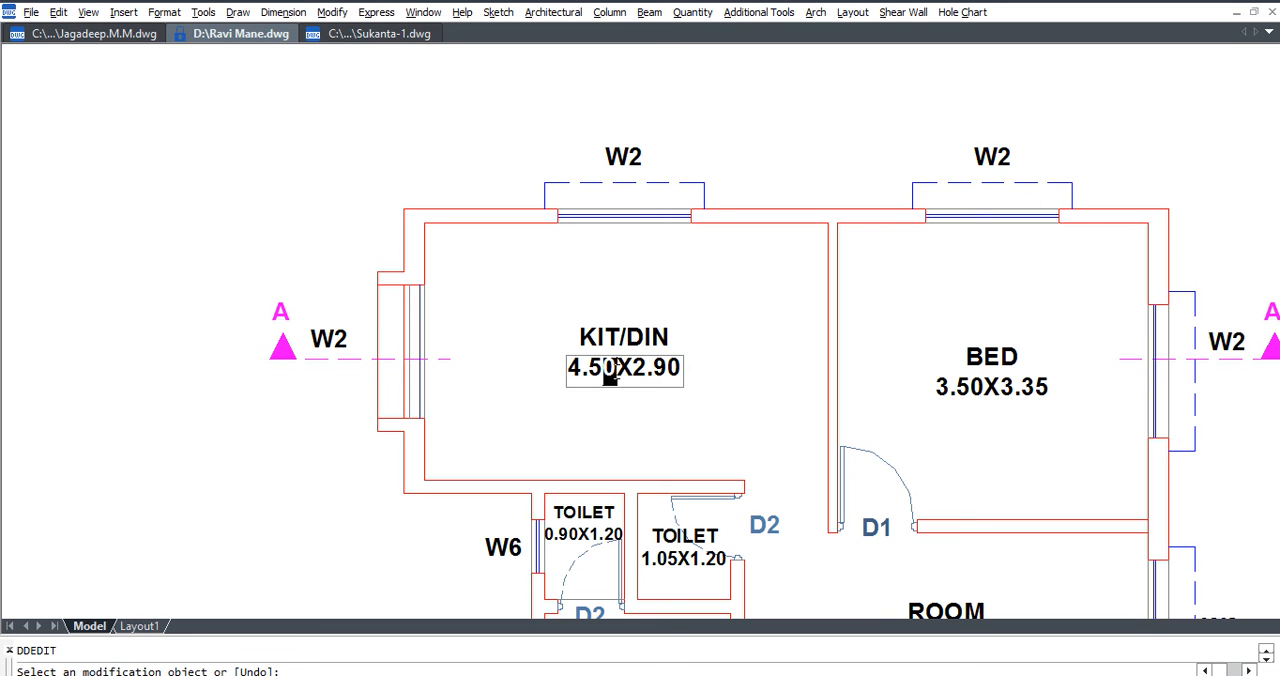
pyautogui.write('5')
pyautogui.press('Return')
pyautogui.press('Escape')
# Erase the KIT/DIN name and size texts and place a KITCHEN room label in the same room.
pyautogui.click(700, 409)
pyautogui.click(597, 311)
pyautogui.write('E')
pyautogui.press('Return')
pyautogui.click(498, 12)
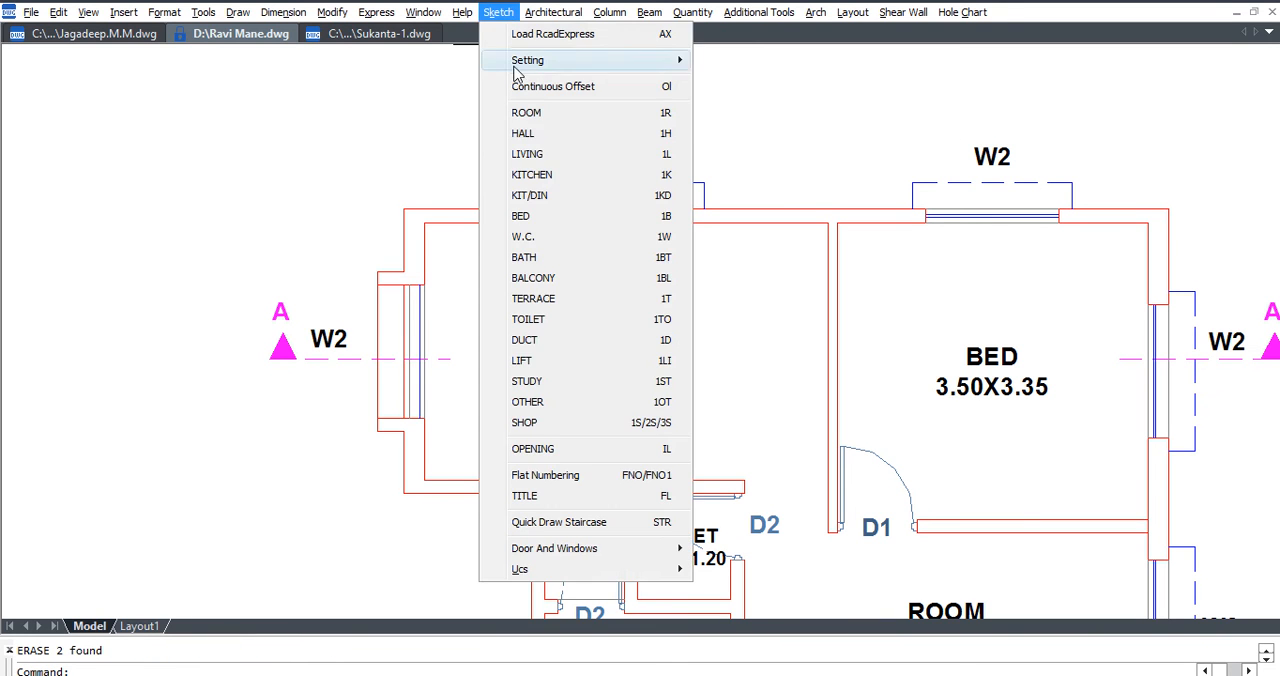
pyautogui.click(557, 178)
pyautogui.click(625, 314)
pyautogui.press('Escape')
# Explode the new KITCHEN label with its size into separate texts.
pyautogui.write('x')
pyautogui.press('Return')
pyautogui.click(688, 373)
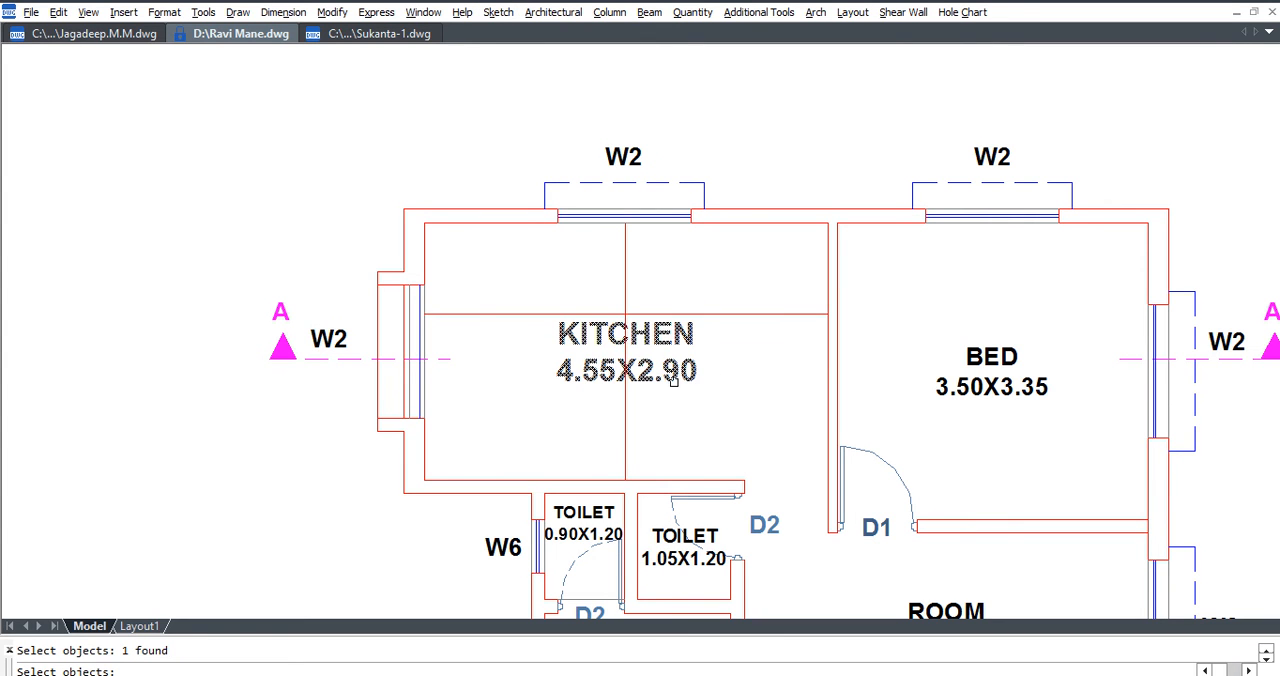
pyautogui.press('Return')
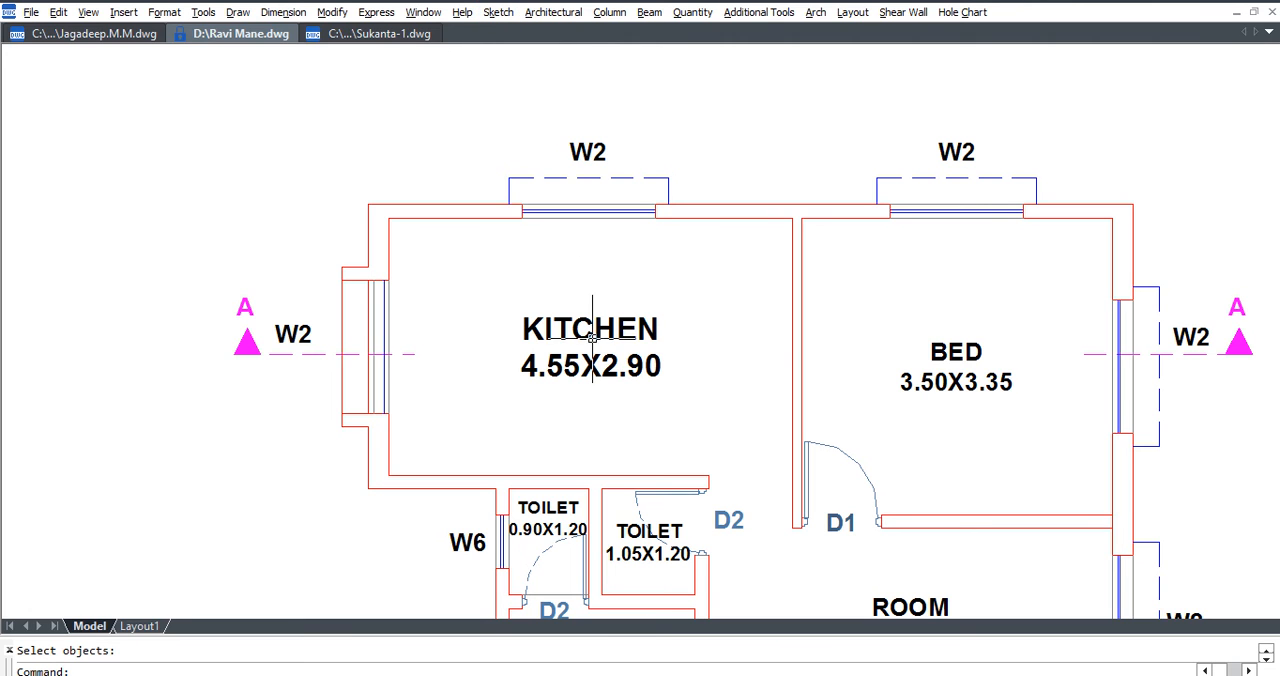
pyautogui.write('x')
pyautogui.press('Return')
pyautogui.click(703, 287)
pyautogui.click(517, 392)
pyautogui.press('Return')
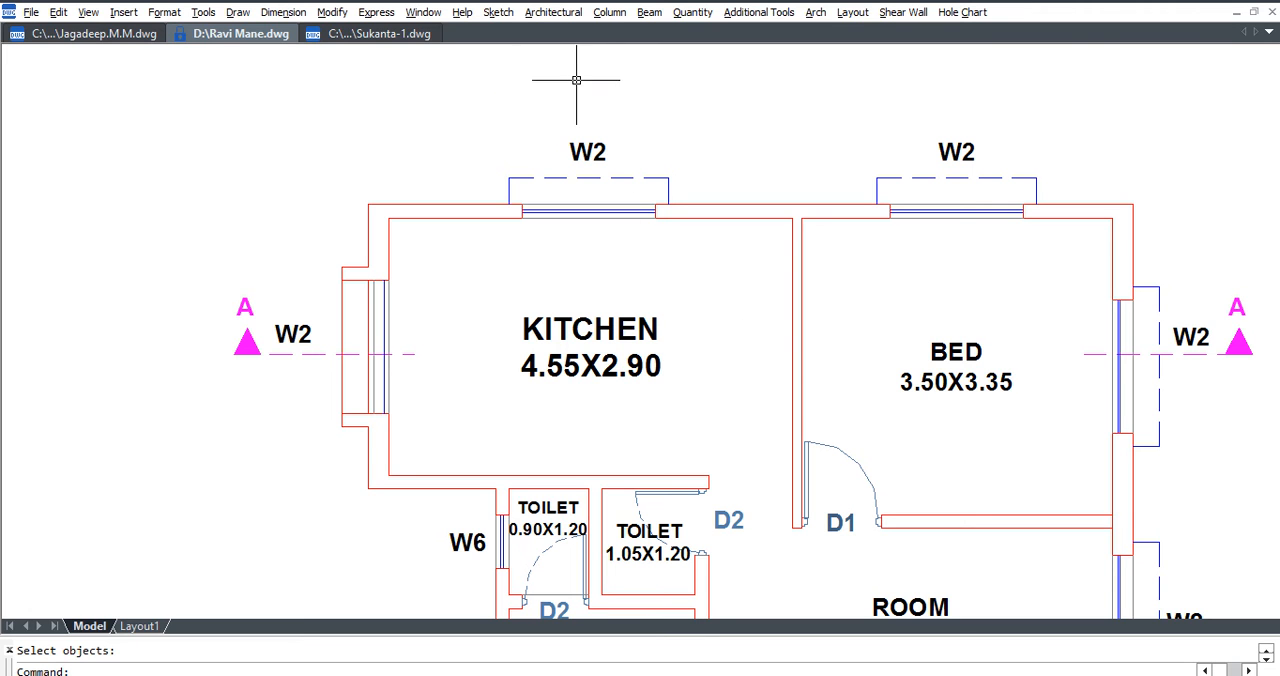
# Start a detailed building section with 3 total floors, a 3.00 floor-to-floor height and a 1.07 parapet wall height.
pyautogui.click(552, 14)
pyautogui.moveTo(607, 250)
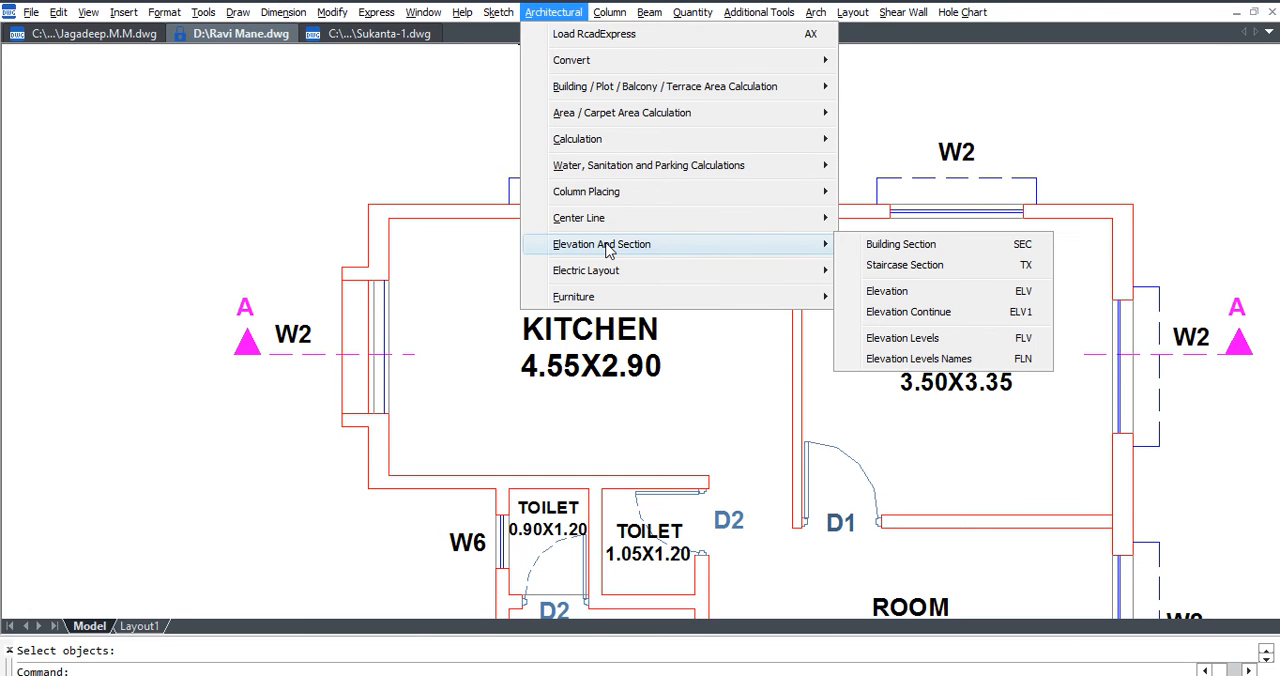
pyautogui.click(985, 253)
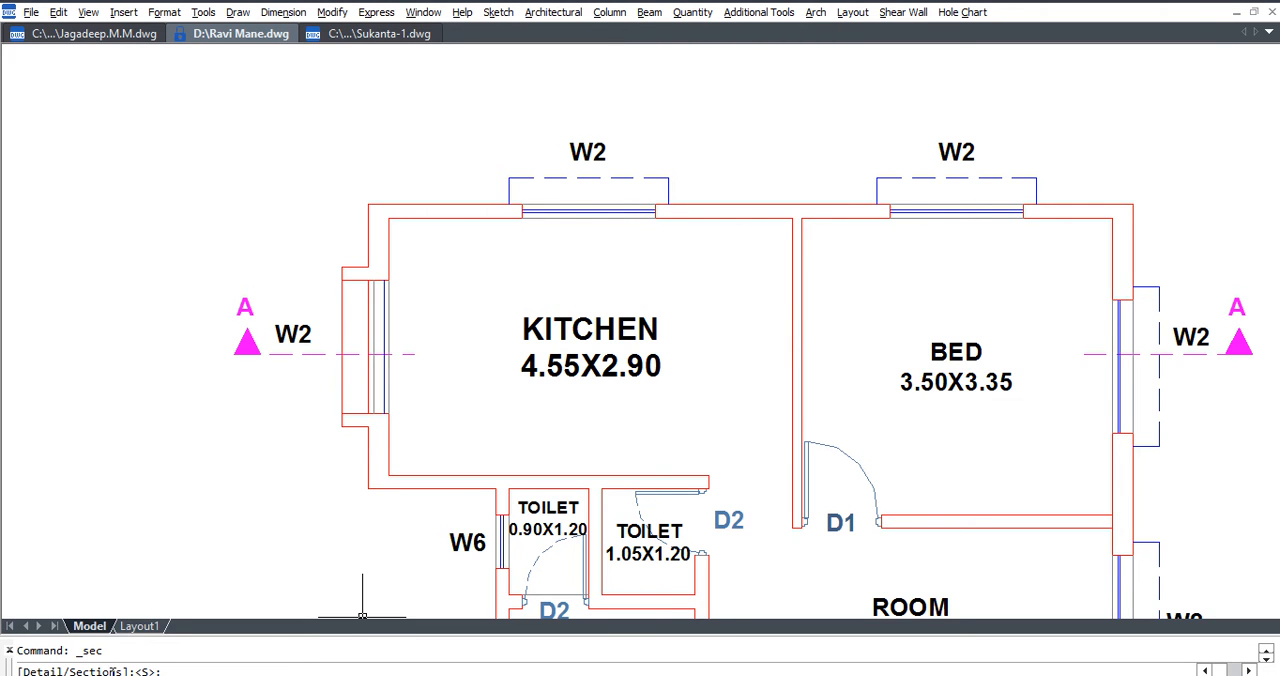
pyautogui.write('D')
pyautogui.press('Return')
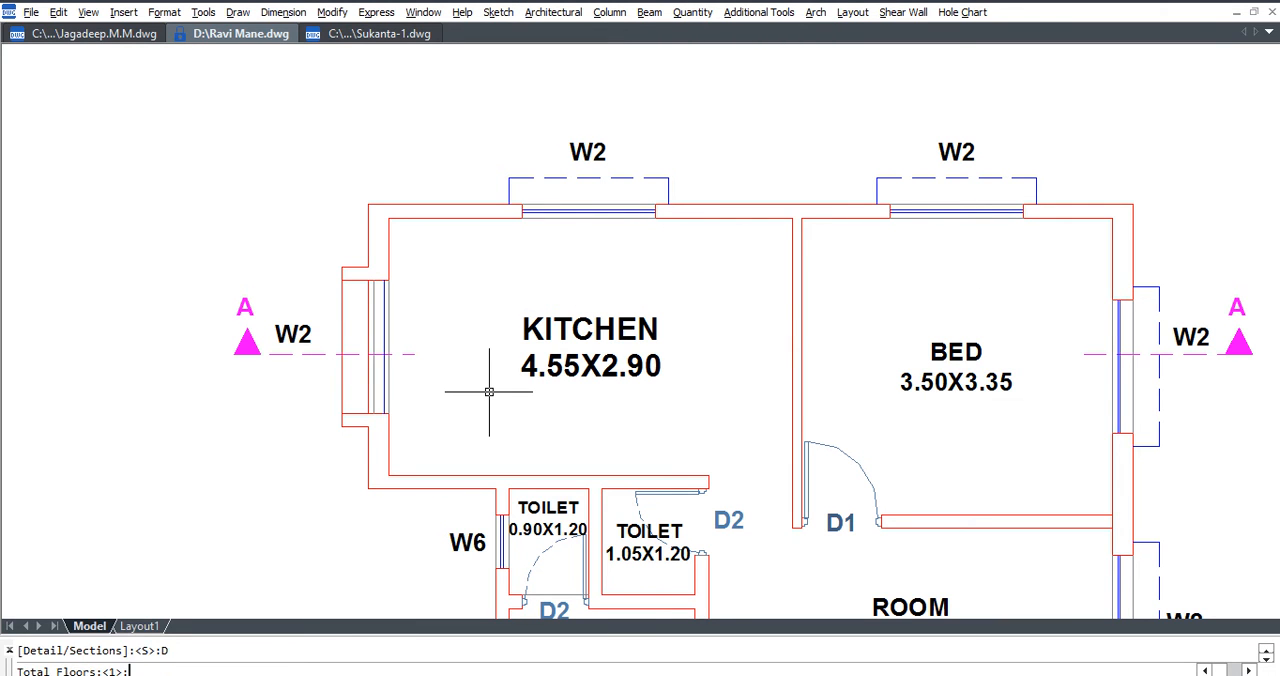
pyautogui.press('Return')
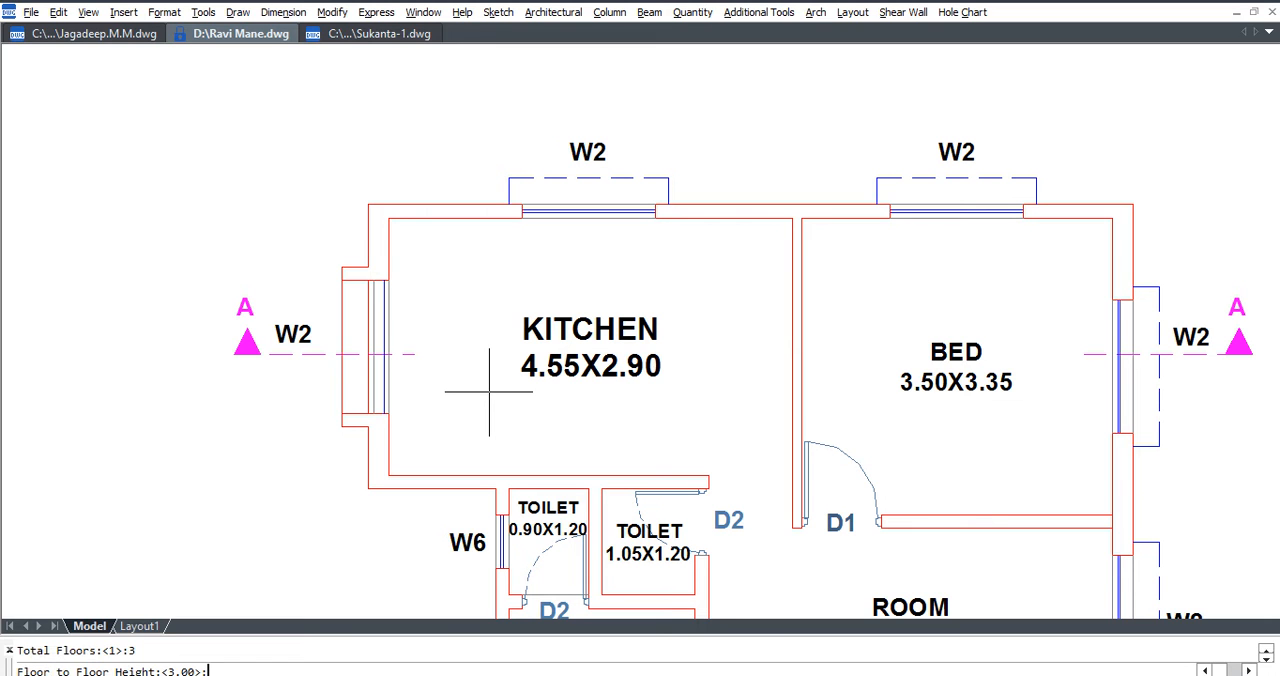
pyautogui.press('Return')
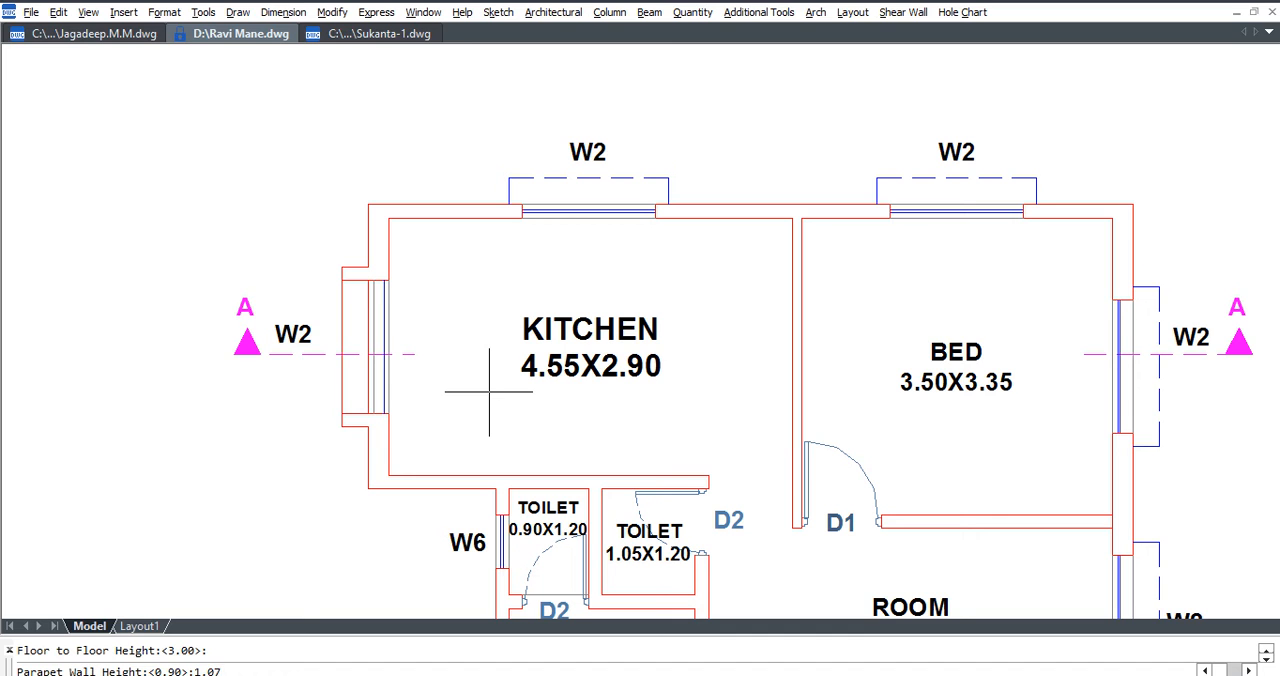
pyautogui.press('Return')
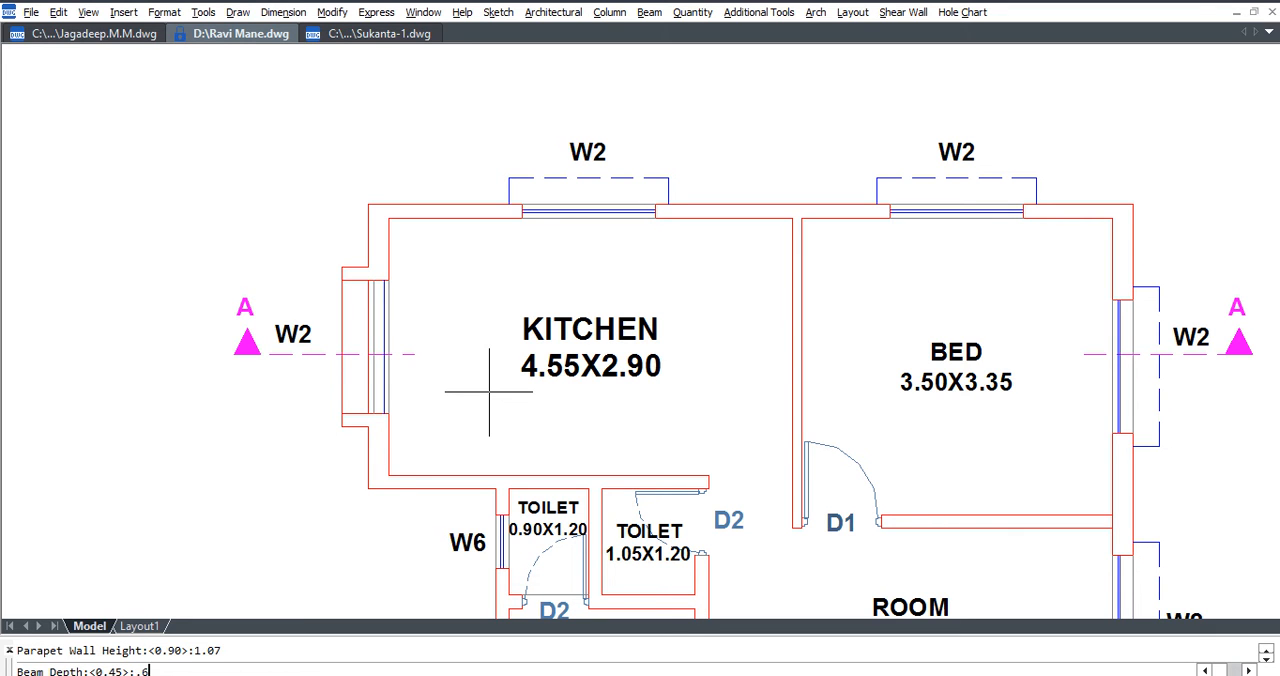
# Set the section's beam depth to 0.6, slab thickness to 0.125, outer wall thickness to 0.23 and internal wall thickness to 0.1.
pyautogui.write('.6')
pyautogui.press('Return')
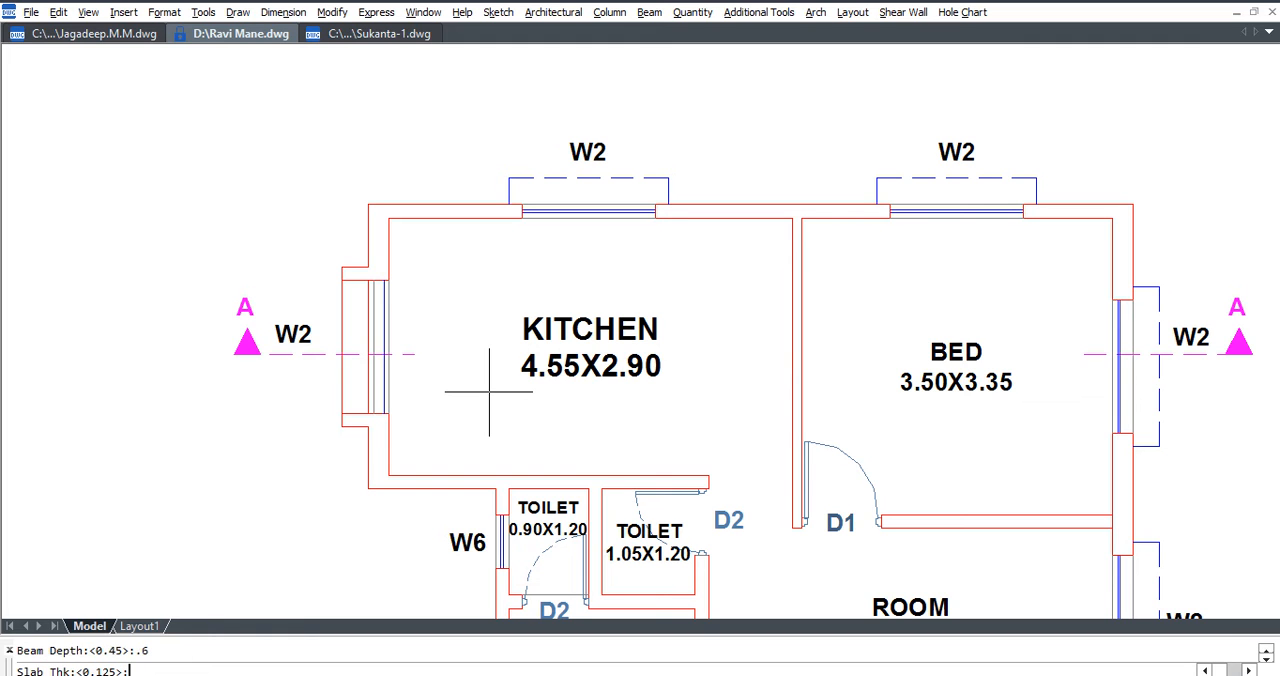
pyautogui.press('Return')
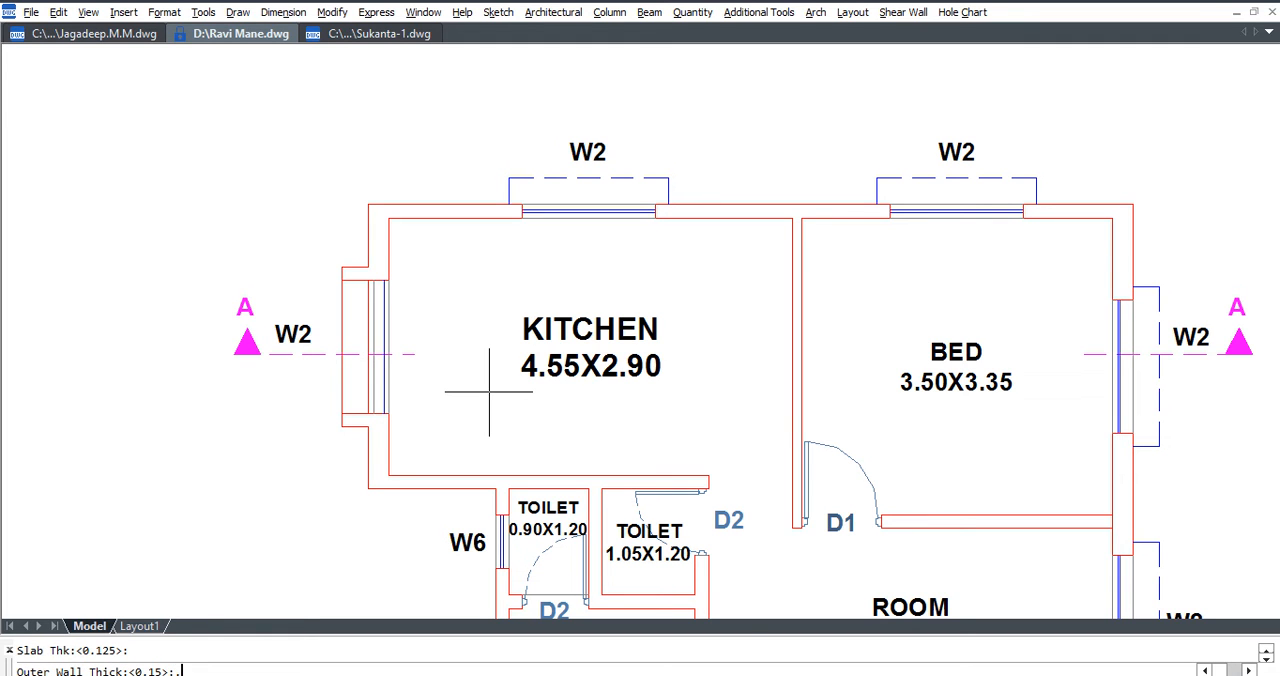
pyautogui.write('.23')
pyautogui.press('Return')
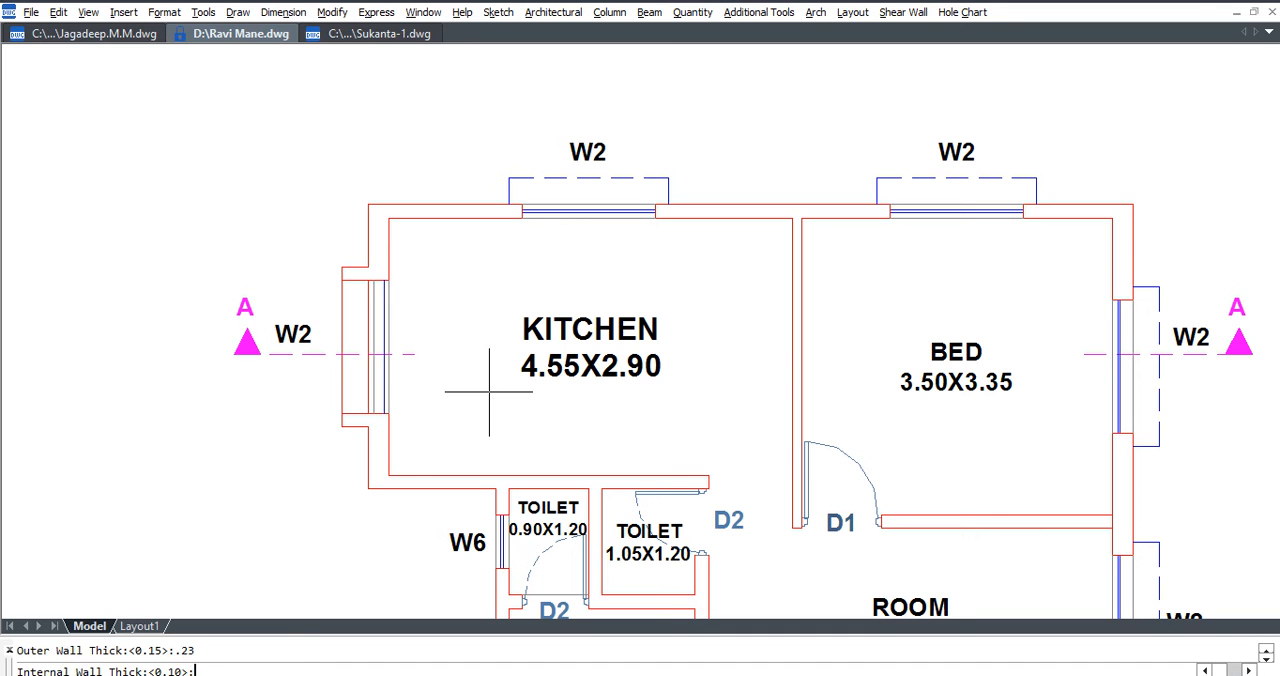
pyautogui.write('.1')
pyautogui.press('Return')
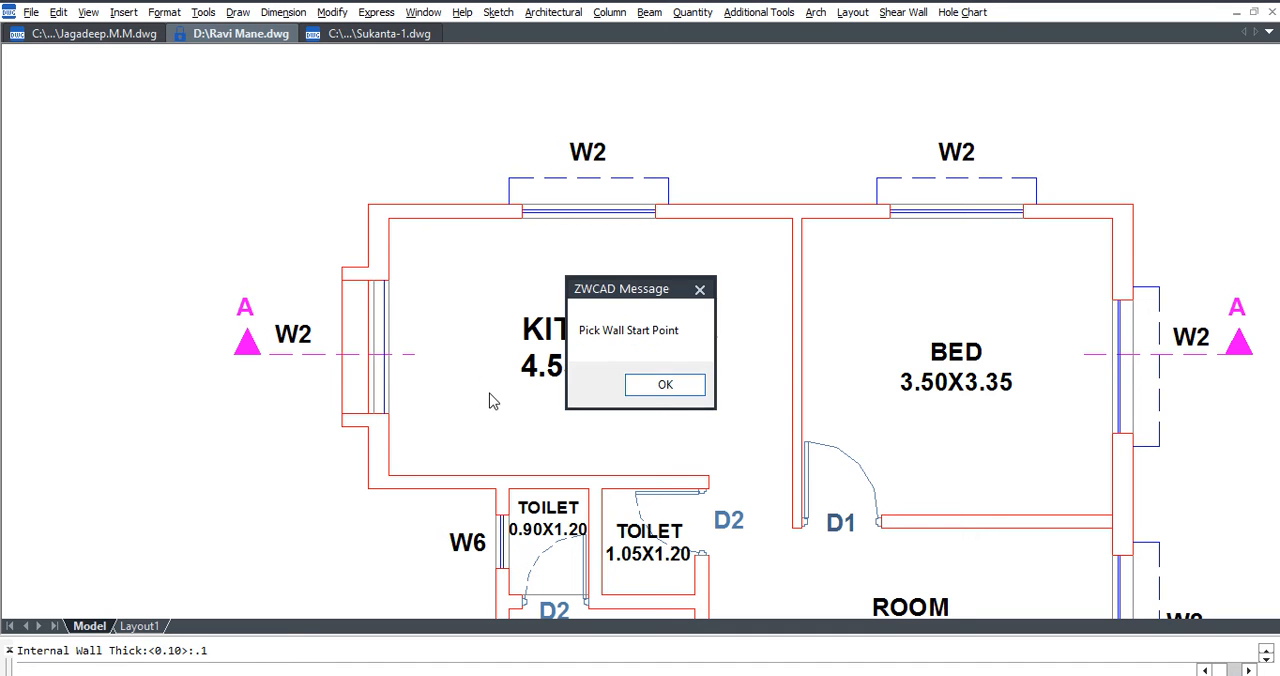
# Pick the wall points along the kitchen and bedroom, and select the KITCHEN and BED name and size texts for the section.
pyautogui.press('Return')
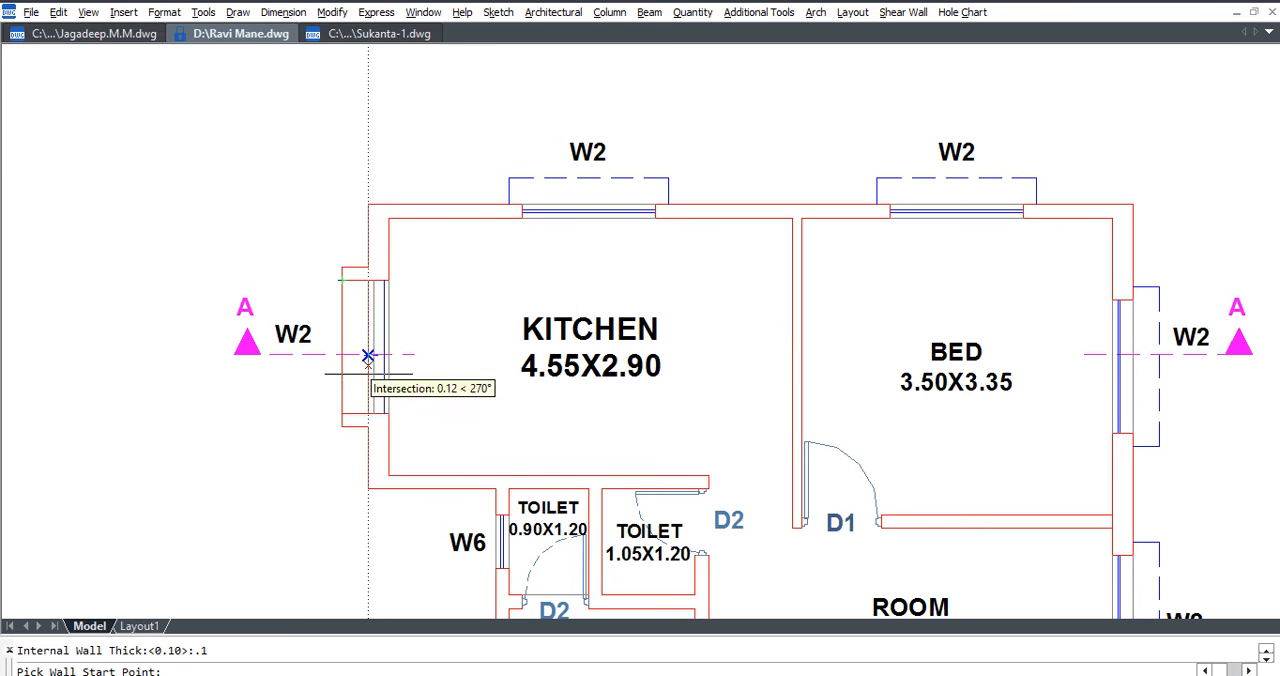
pyautogui.click(369, 243)
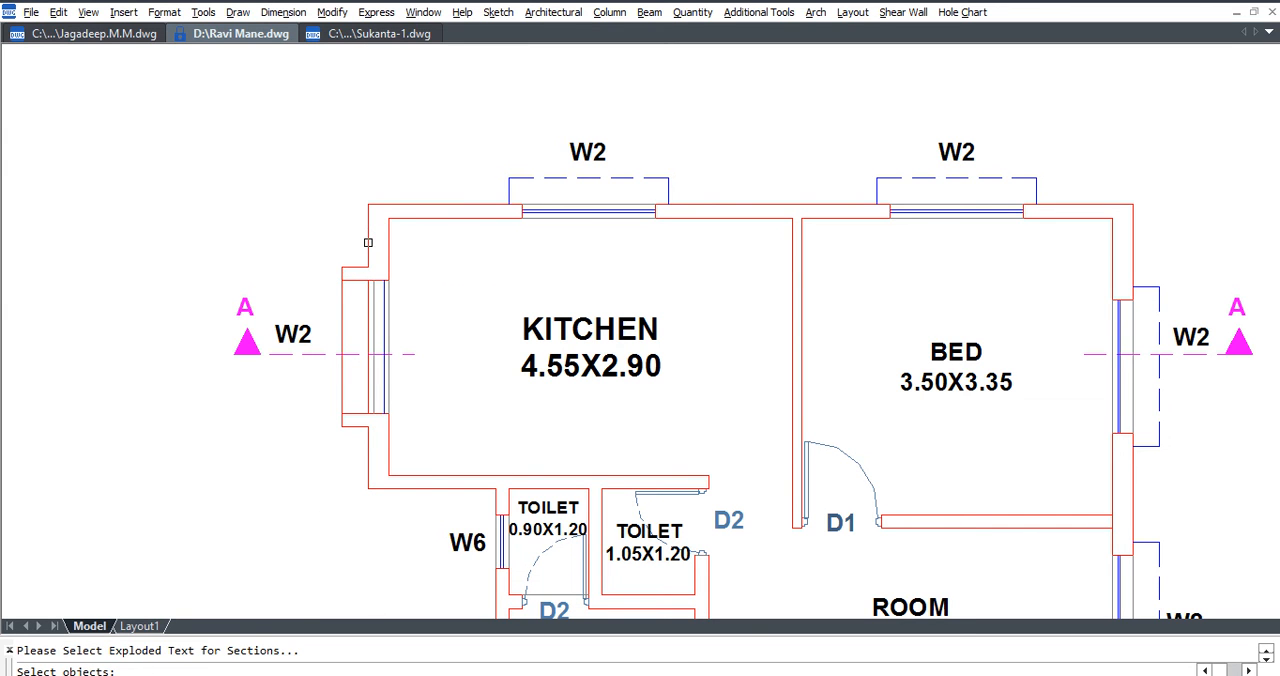
pyautogui.click(579, 333)
pyautogui.click(581, 367)
pyautogui.click(968, 350)
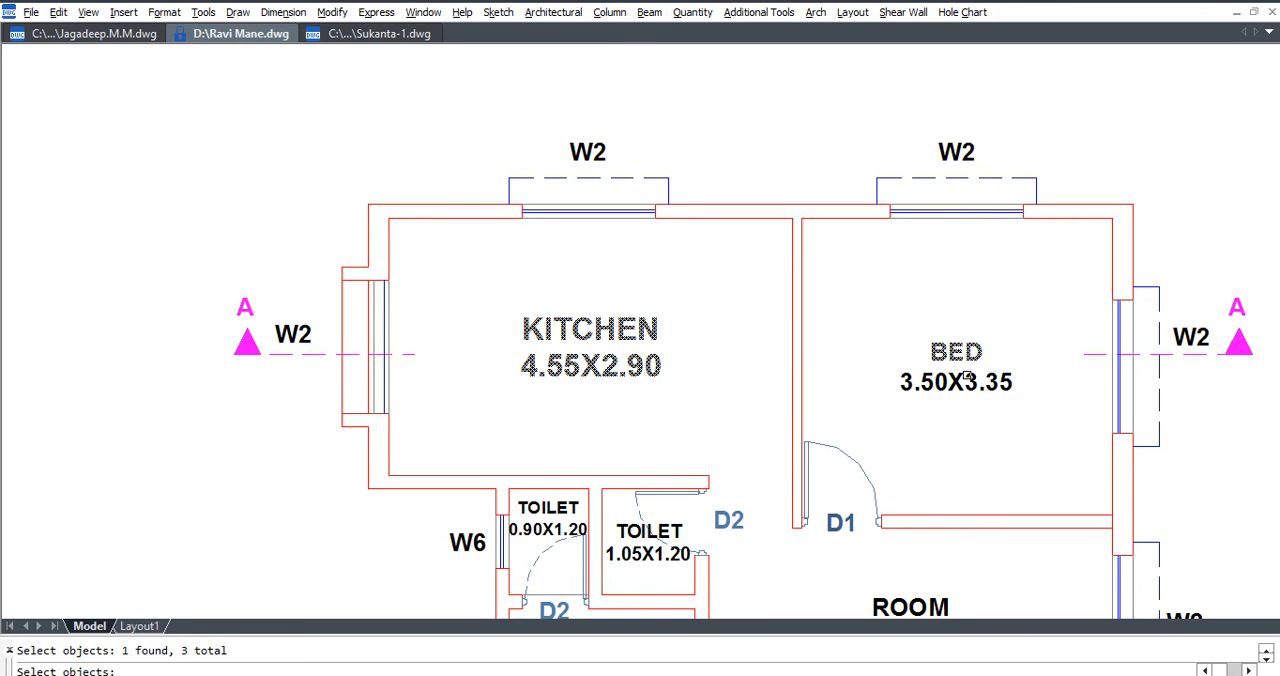
pyautogui.click(966, 380)
pyautogui.press('Return')
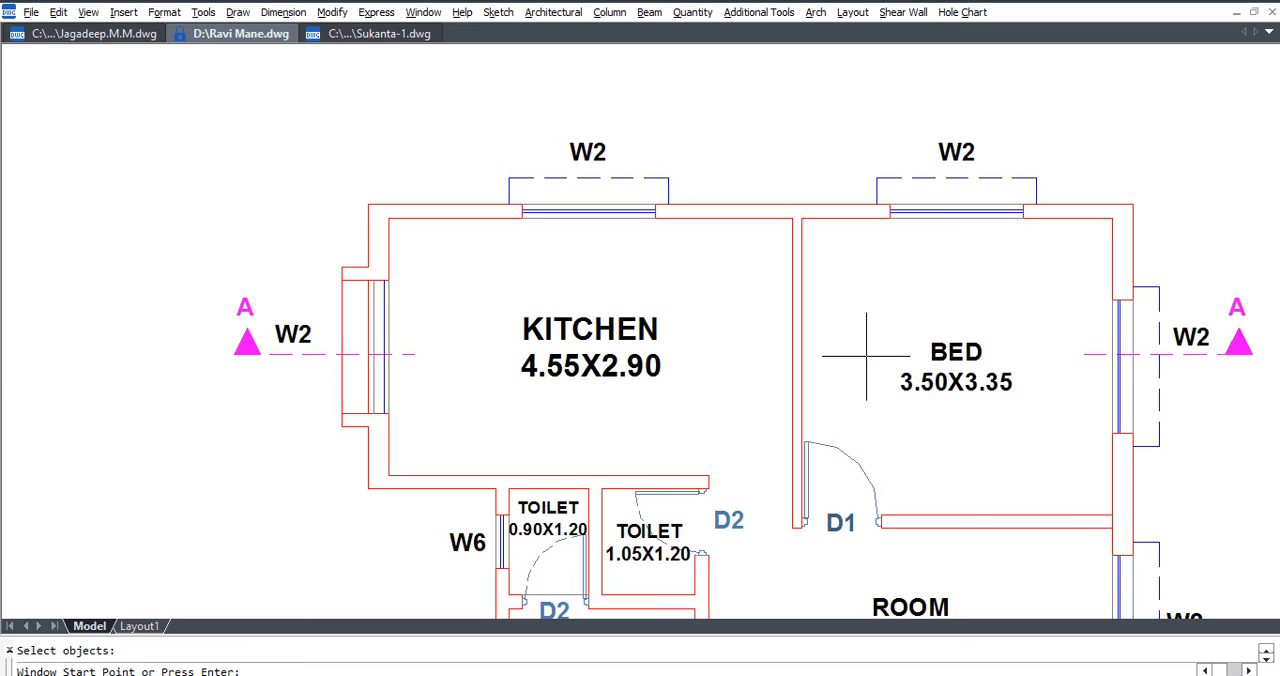
# Pick the start and end points of the two W2 windows in the top wall of the kitchen and bedroom.
pyautogui.click(521, 216)
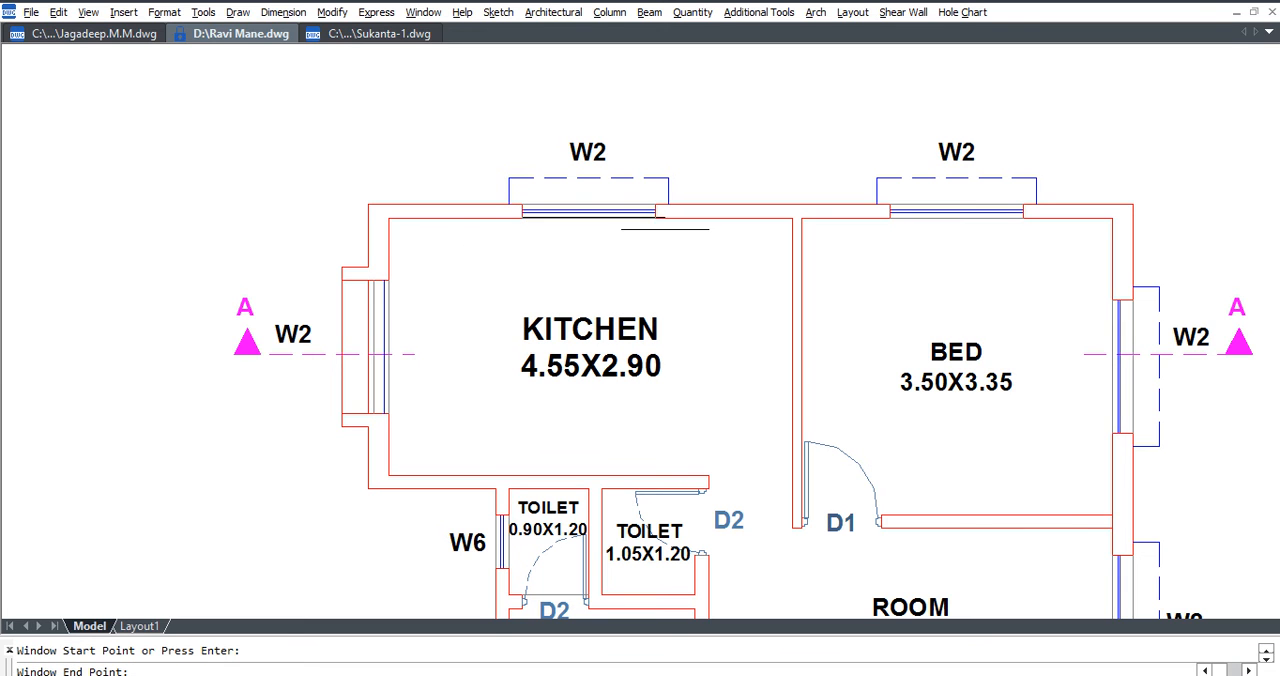
pyautogui.click(655, 216)
pyautogui.click(890, 216)
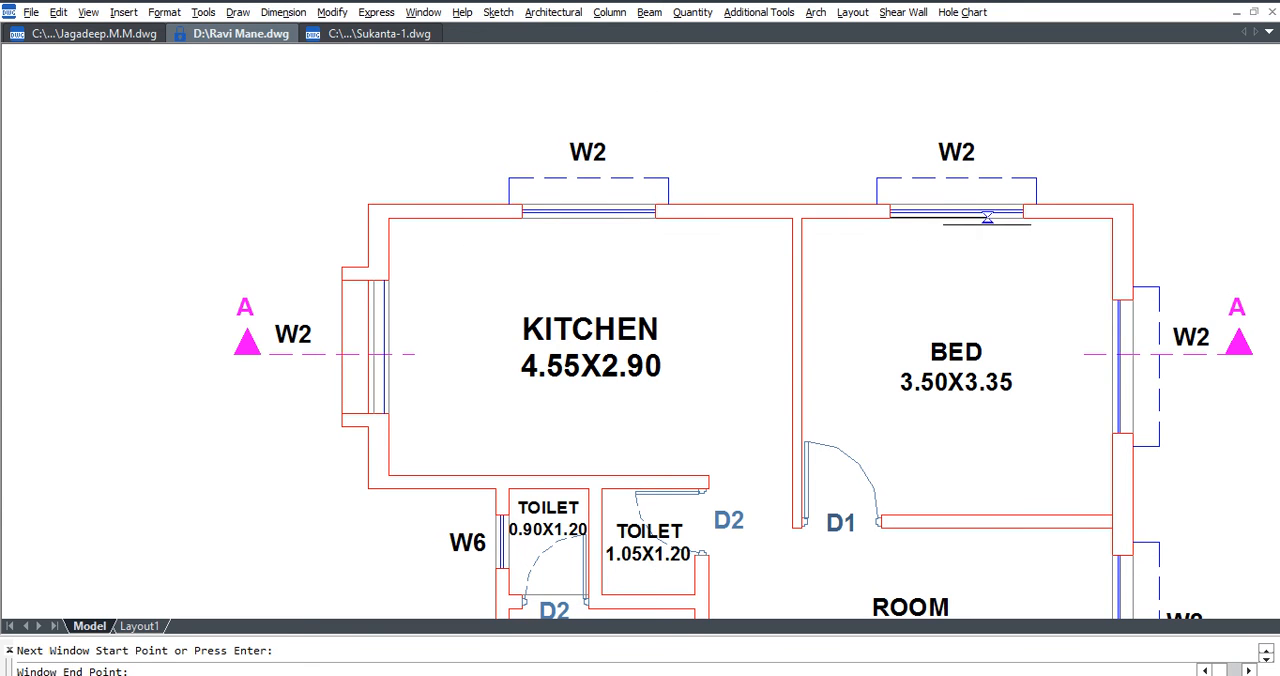
pyautogui.click(1021, 216)
pyautogui.press('Return')
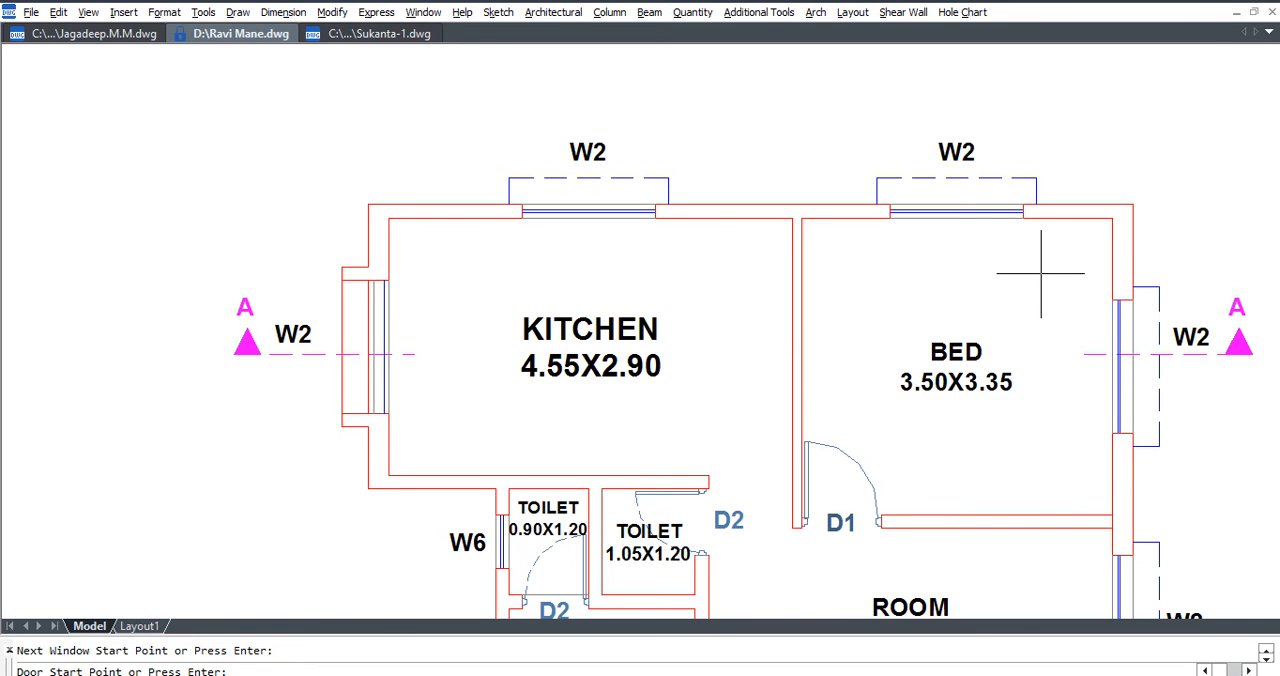
# Skip the door points and place the detailed section directly above the plan.
pyautogui.press('Return')
pyautogui.scroll(-3, 841, 351)
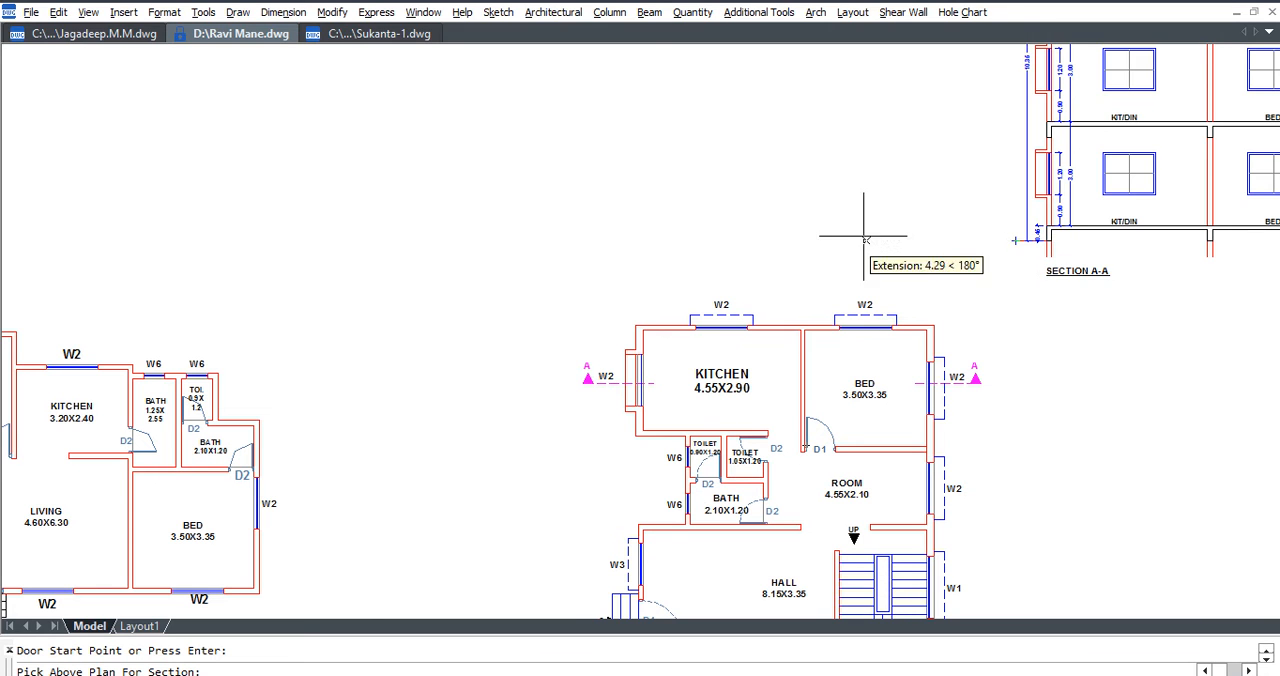
pyautogui.click(737, 240)
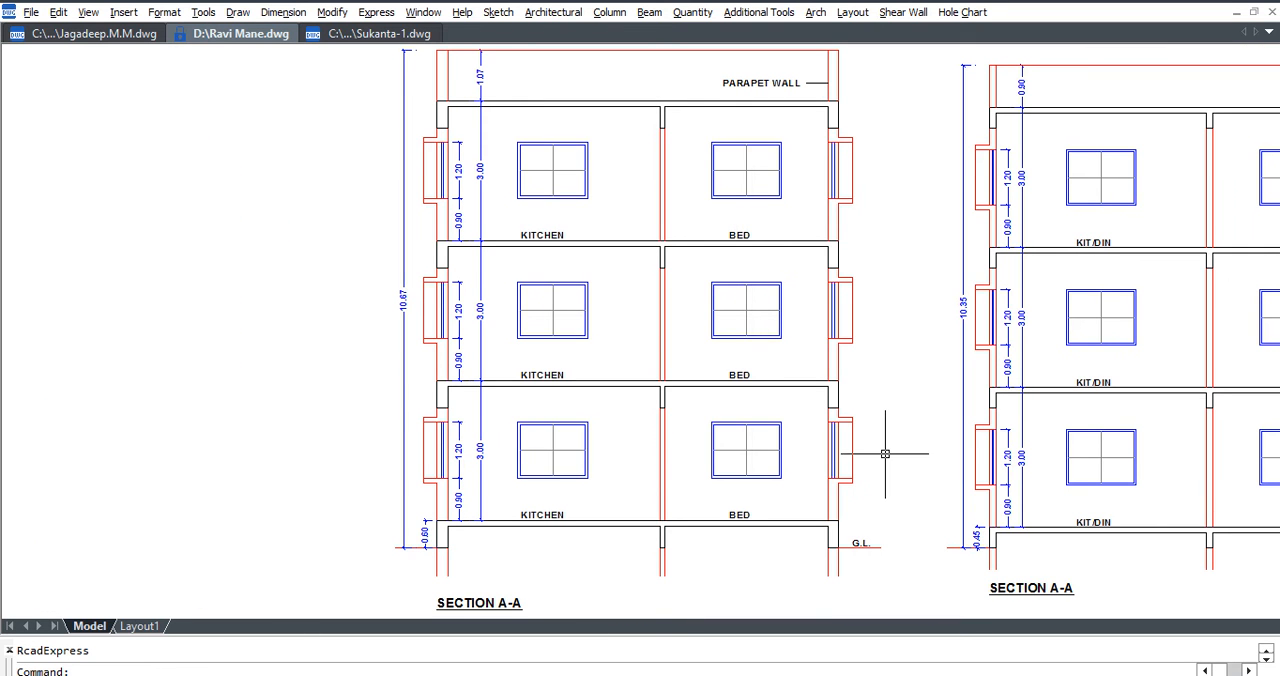
pyautogui.moveTo(879, 455)
pyautogui.mouseDown(button='middle')
pyautogui.moveTo(829, 477)
pyautogui.moveTo(689, 486)
pyautogui.mouseUp(button='middle')
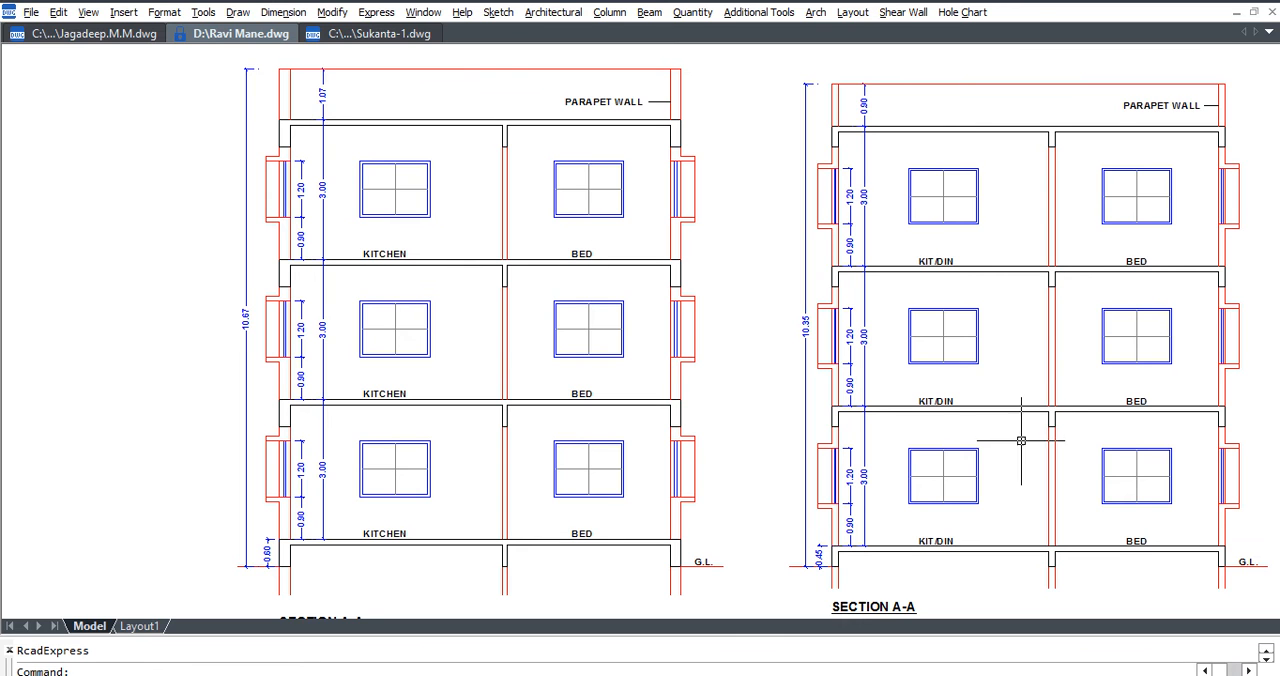
pyautogui.click(1050, 279)
pyautogui.click(1072, 289)
pyautogui.press('Return')
pyautogui.click(864, 113)
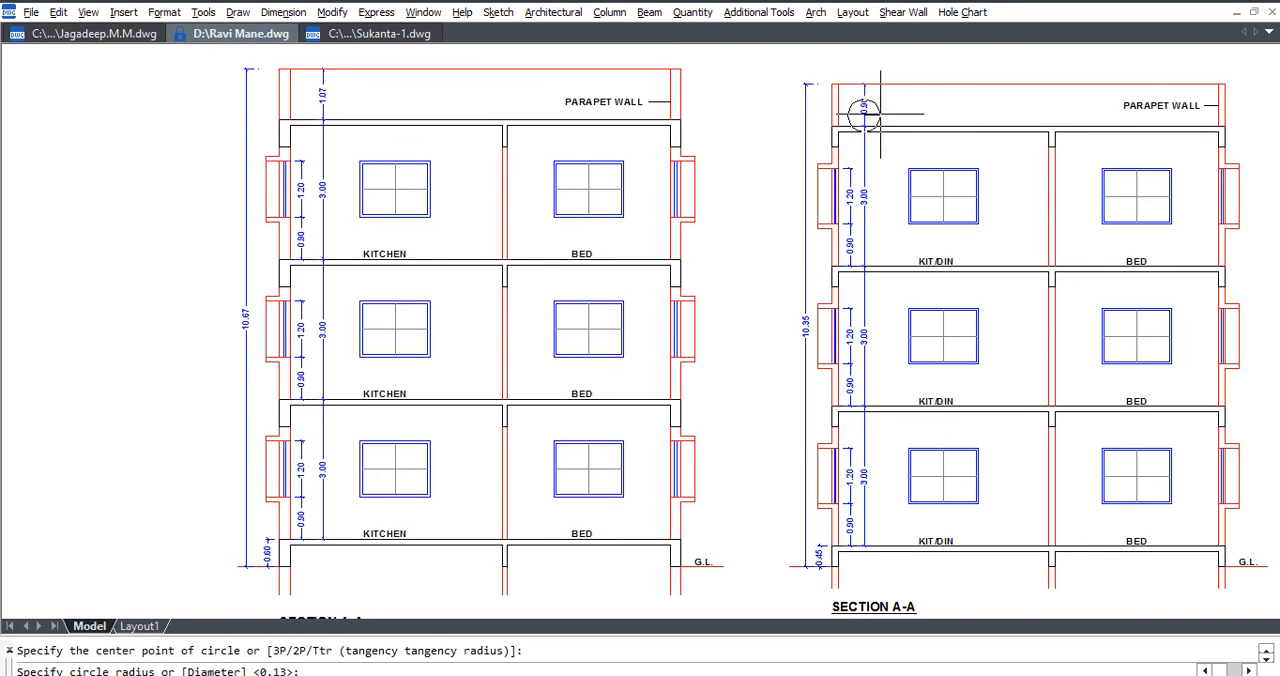
pyautogui.press('Escape')
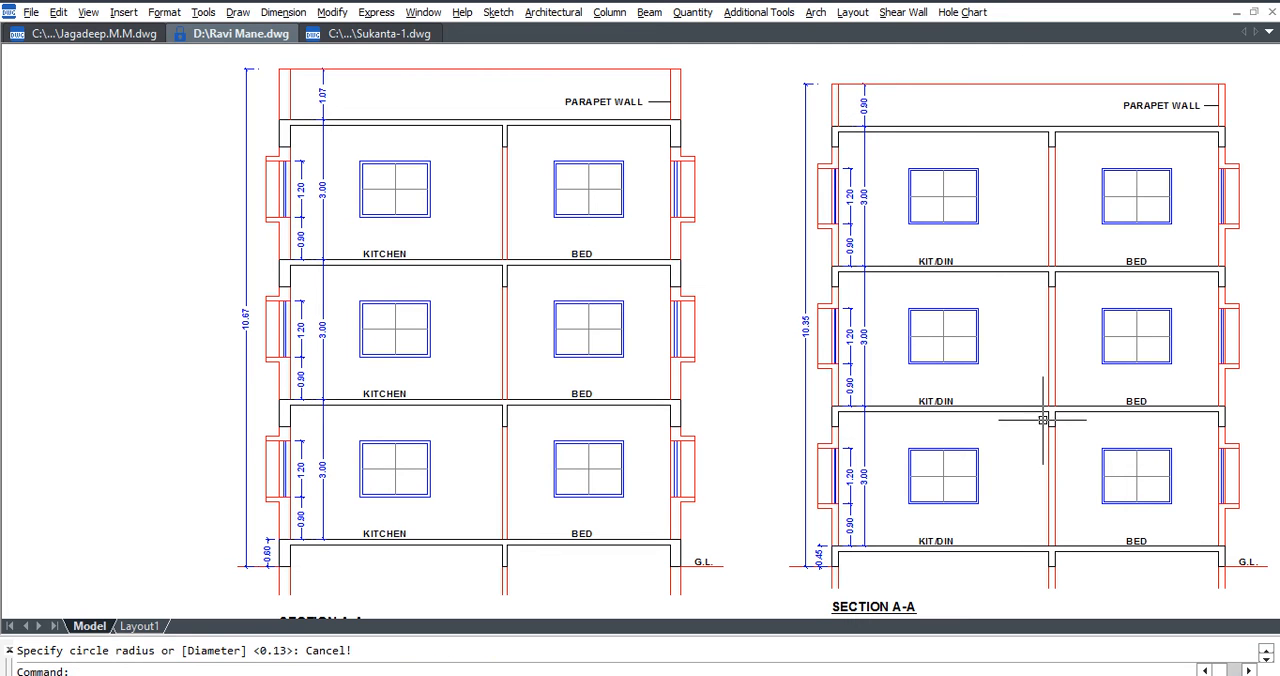
pyautogui.press('Return')
pyautogui.click(989, 410)
pyautogui.press('Escape')
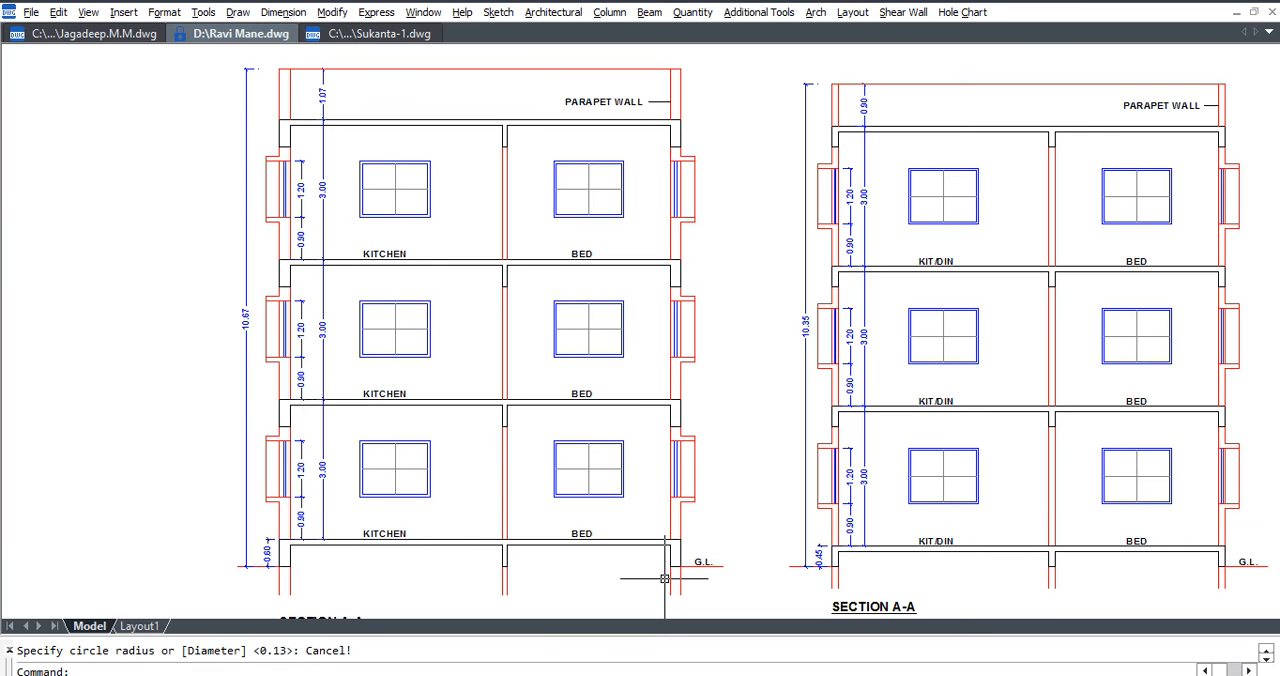
# Measure the inner beam of the KITCHEN section with a linear dimension, without placing it.
pyautogui.hotkey('alt', 'n')
pyautogui.press('l')
pyautogui.scroll(3, 496, 295)
pyautogui.click(508, 281)
pyautogui.click(508, 235)
pyautogui.scroll(3, 495, 200)
pyautogui.scroll(-5, 515, 240)
pyautogui.press('Escape')
pyautogui.moveTo(422, 475); pyautogui.dragTo(450, 319, button='middle')
pyautogui.scroll(3, 326, 451)
pyautogui.press('Return')
pyautogui.scroll(-4, 345, 345)
pyautogui.press('Escape')
pyautogui.write('s')
pyautogui.press('Return')
pyautogui.click(876, 358)
pyautogui.click(202, 438)
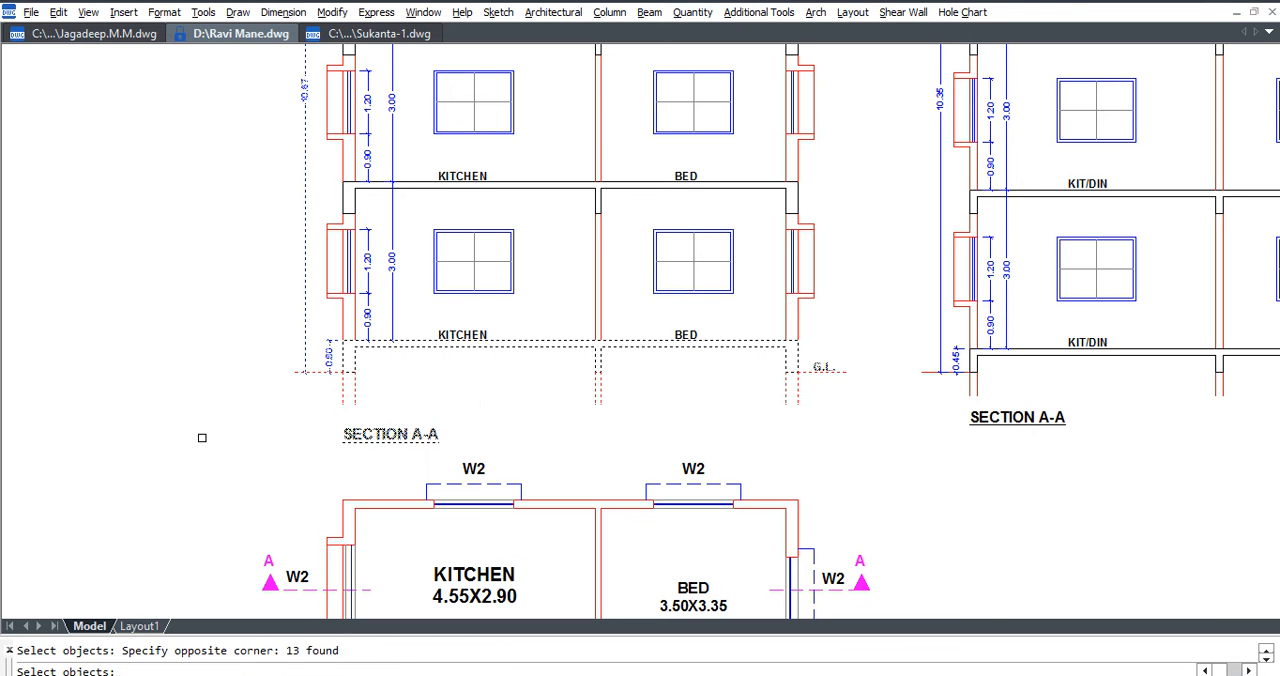
pyautogui.press('Escape')
# Try to stretch the KITCHEN section vertically, selecting everything from the plinth slab up to the parapet.
pyautogui.press('Return')
pyautogui.click(865, 362)
pyautogui.scroll(-4, 572, 297)
pyautogui.moveTo(574, 303); pyautogui.dragTo(594, 395, button='middle')
pyautogui.click(415, 145)
pyautogui.scroll(2, 561, 246)
pyautogui.press('Return')
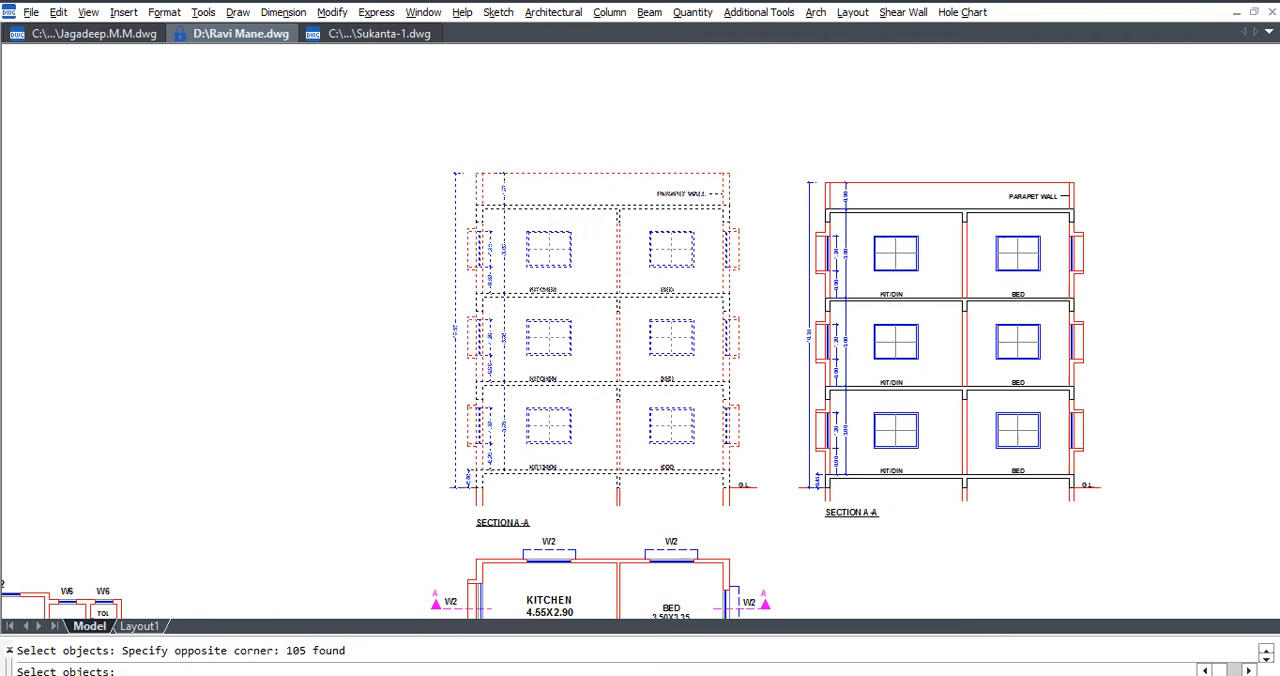
pyautogui.click(385, 314)
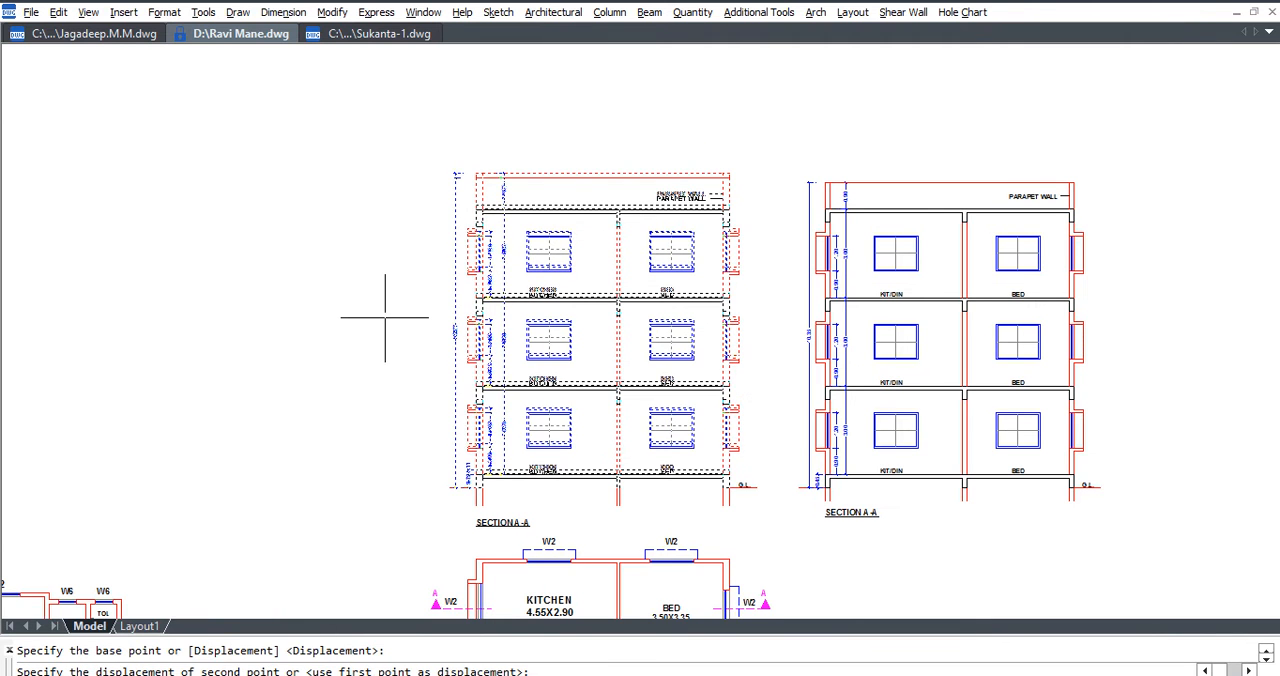
pyautogui.press('Escape')
# Leave the full-screen display mode to bring back the toolbars, with the parapet zones of both sections in view.
pyautogui.scroll(4, 600, 410)
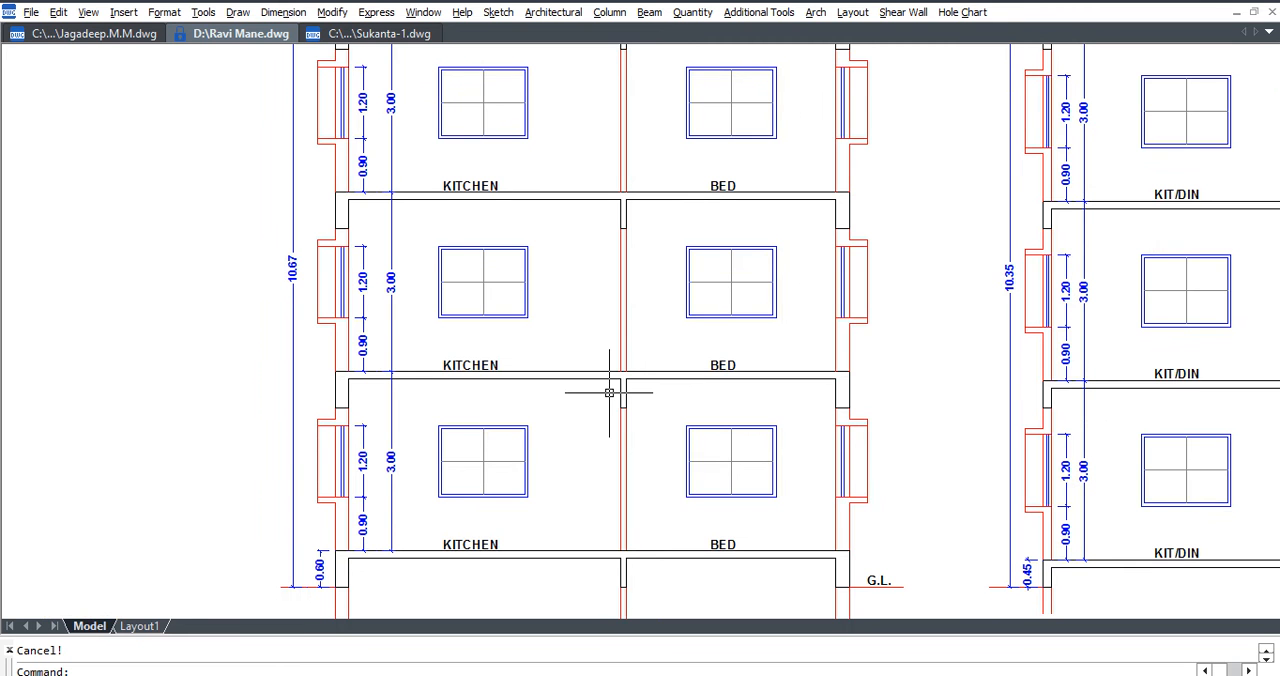
pyautogui.moveTo(594, 394); pyautogui.dragTo(589, 457, button='middle')
pyautogui.scroll(-3, 569, 369)
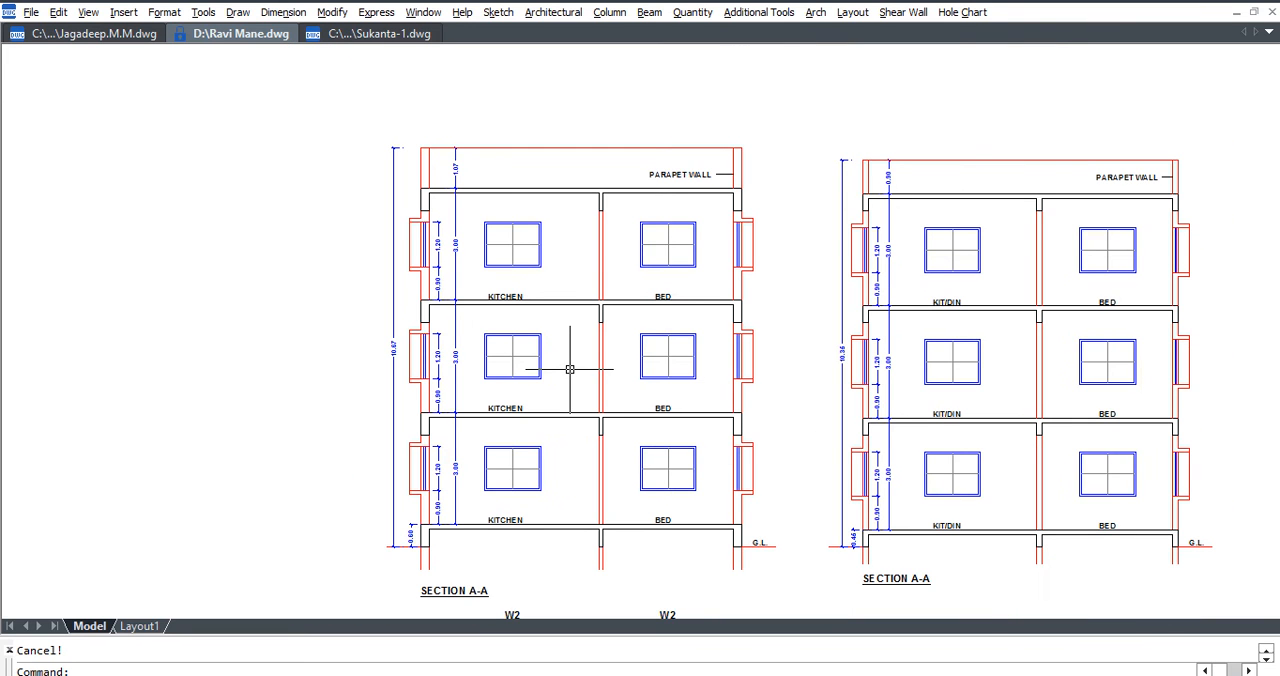
pyautogui.hotkey('ctrl', '0')
pyautogui.moveTo(792, 188); pyautogui.dragTo(754, 242, button='middle')
pyautogui.scroll(4, 754, 242)
pyautogui.scroll(-2, 818, 273)
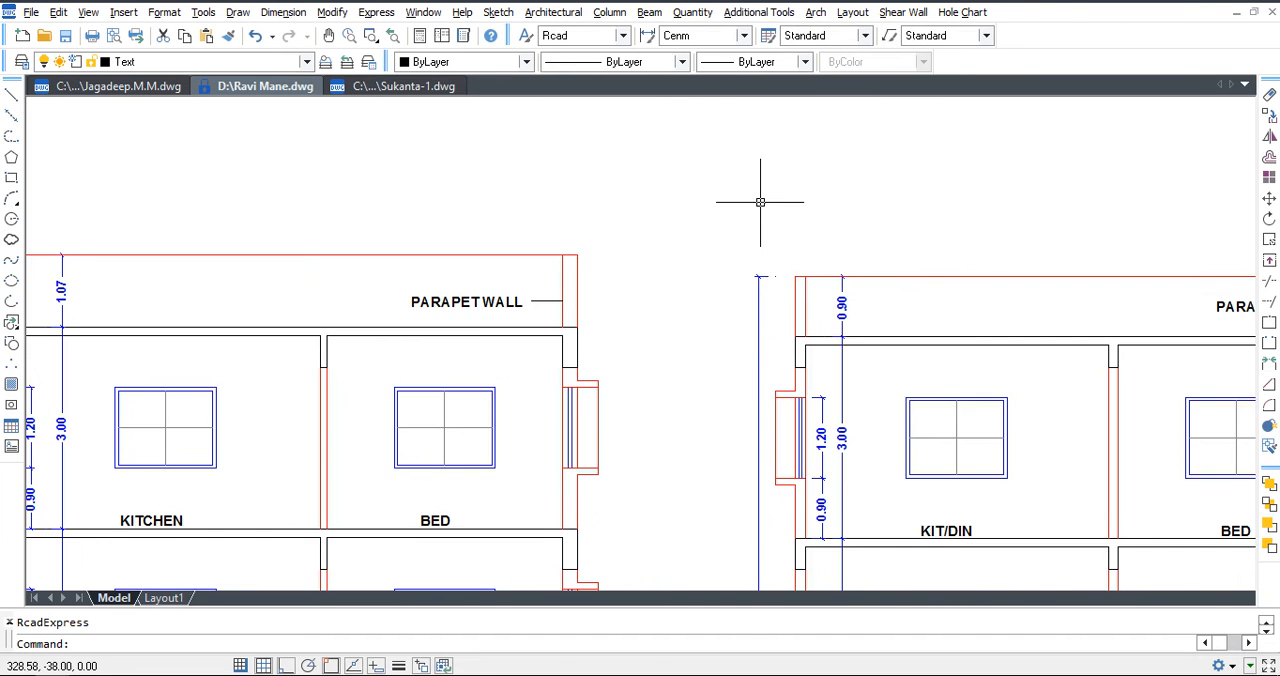
# Try applying the Cen To Feet dimension style to the parapet height dimension of the KIT/DIN section.
pyautogui.click(737, 38)
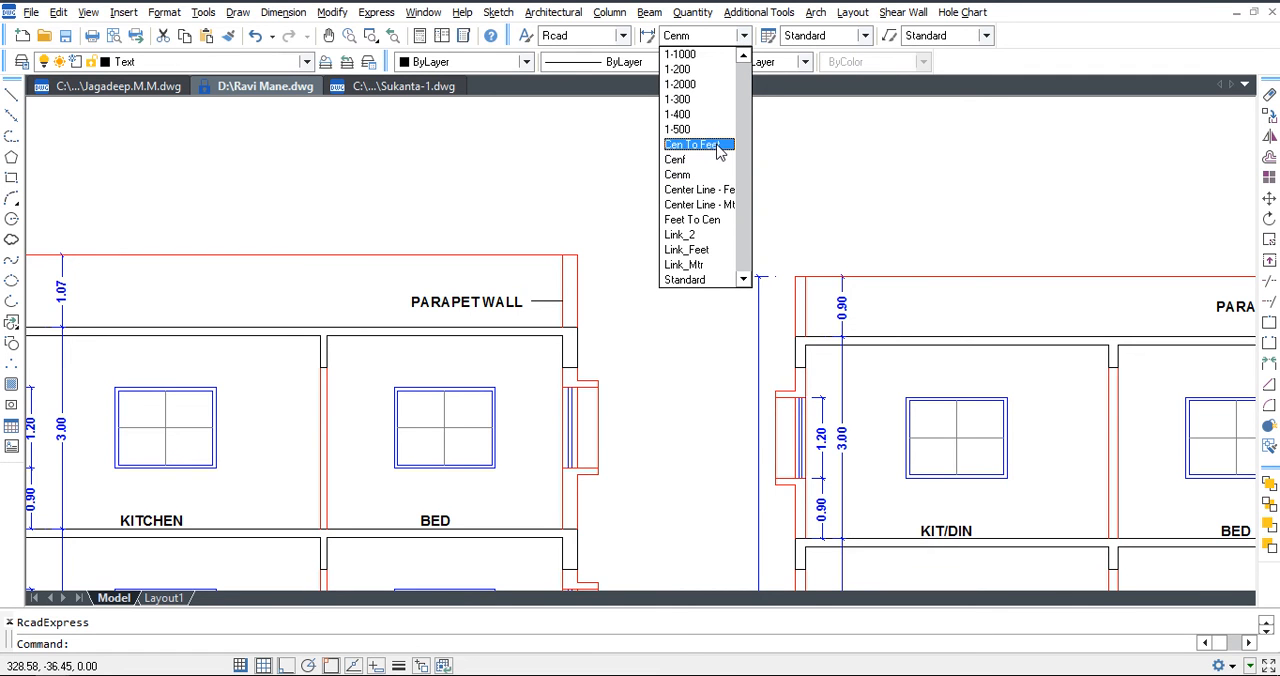
pyautogui.click(760, 222)
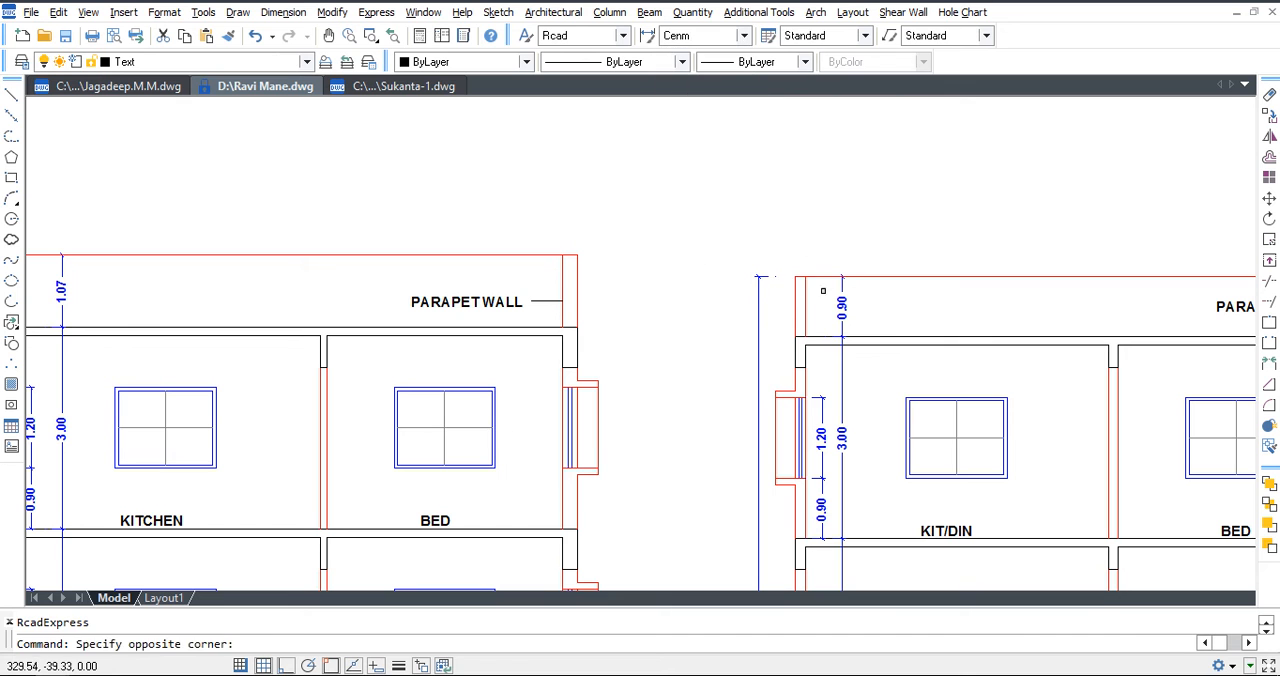
pyautogui.click(838, 302)
pyautogui.click(840, 303)
pyautogui.click(688, 38)
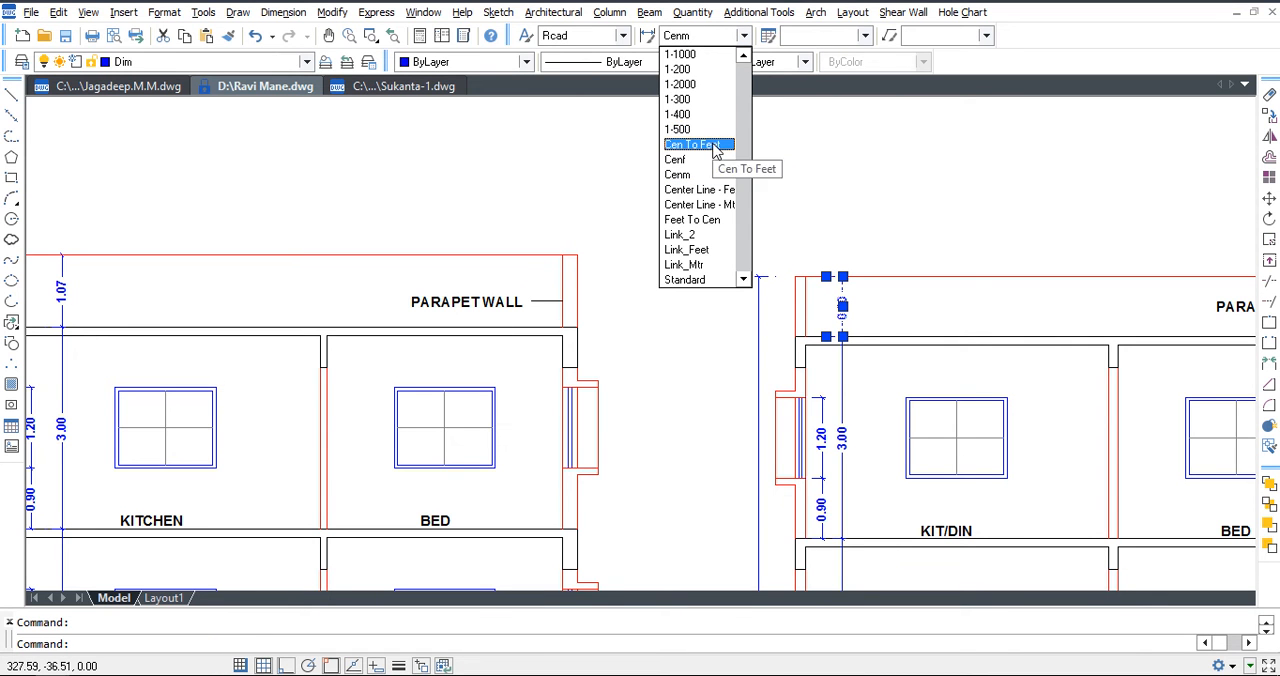
pyautogui.click(706, 144)
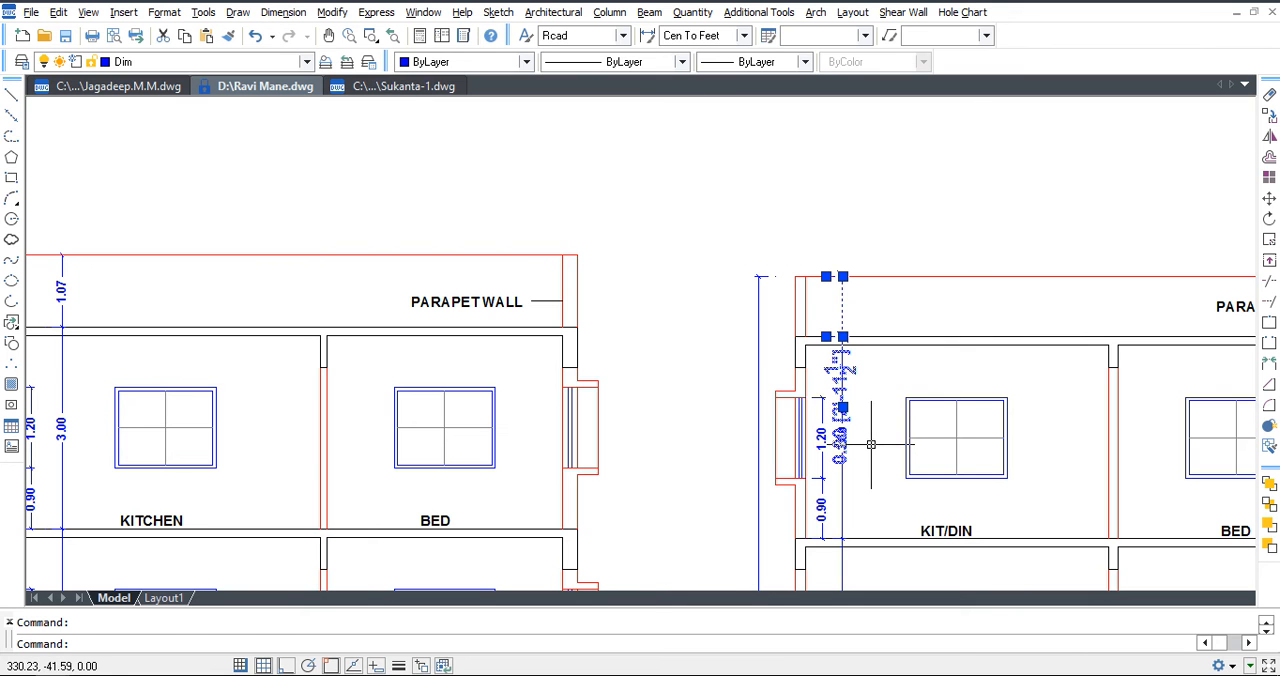
pyautogui.hotkey('ctrl', 'z')
# Make Cen To Feet the current dimension style.
pyautogui.click(743, 35)
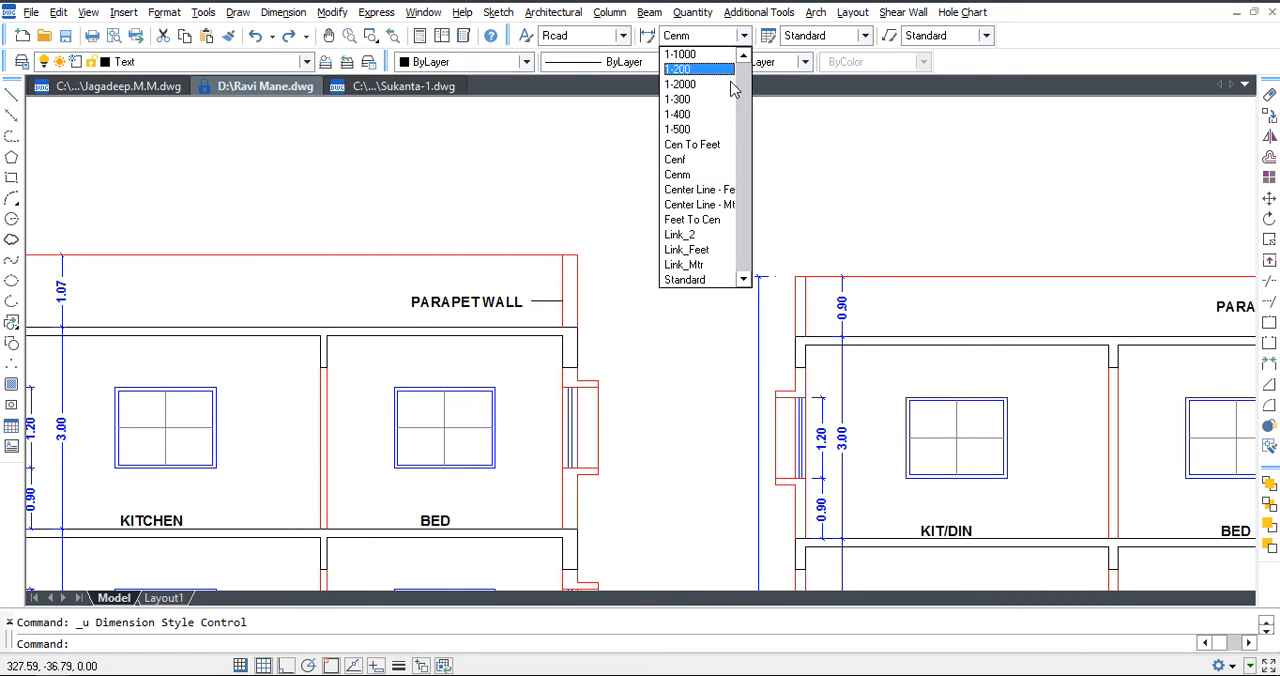
pyautogui.click(720, 146)
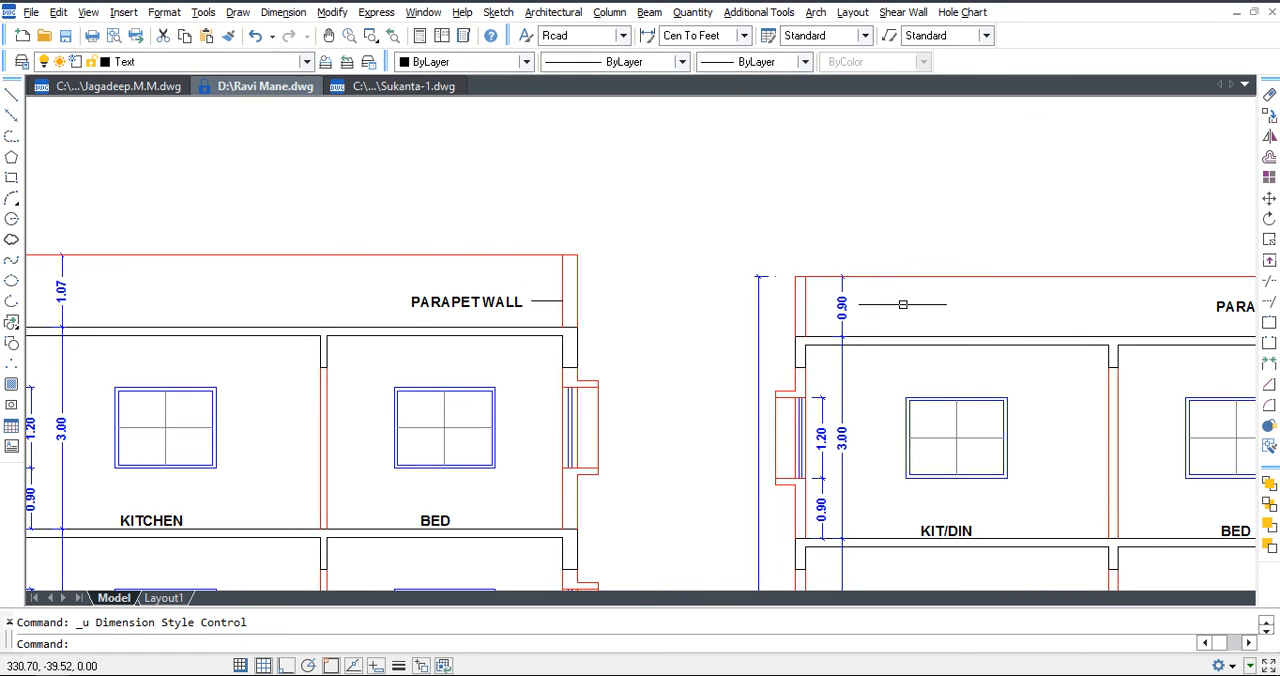
# Add a linear dimension for the parapet height of the KIT/DIN section, from the roof slab to the parapet top.
pyautogui.hotkey('alt', 'n')
pyautogui.press('l')
pyautogui.click(877, 335)
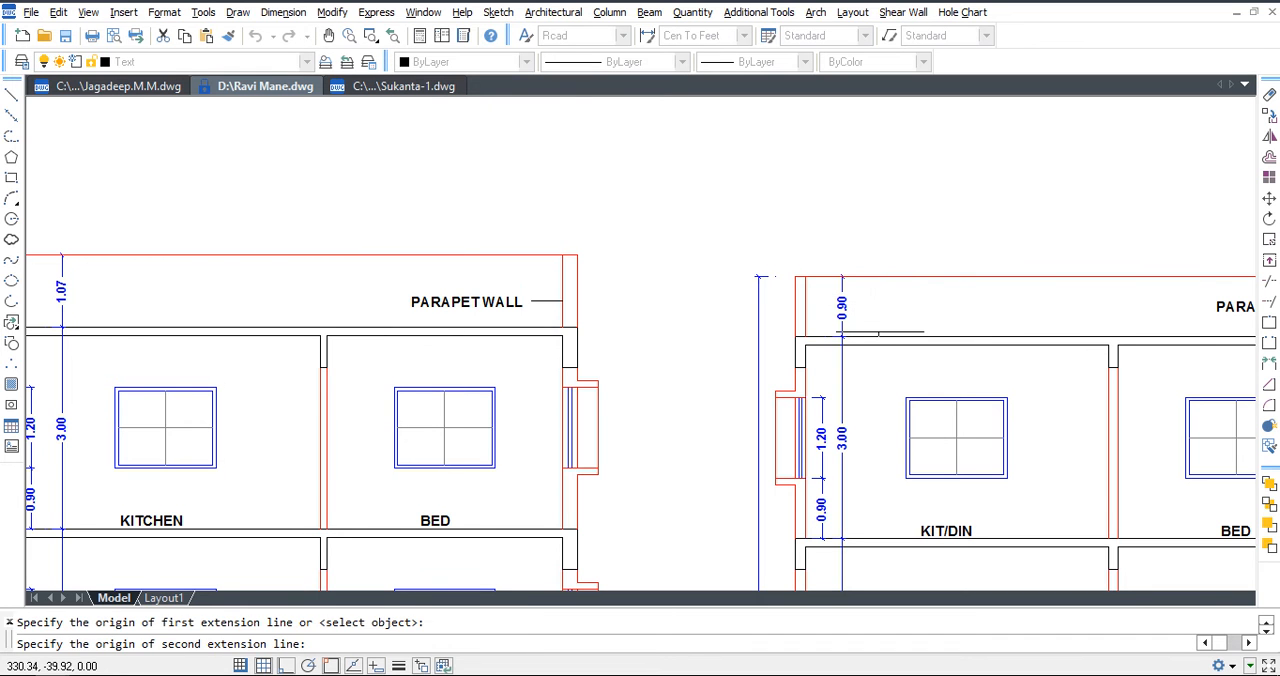
pyautogui.click(877, 276)
pyautogui.click(870, 222)
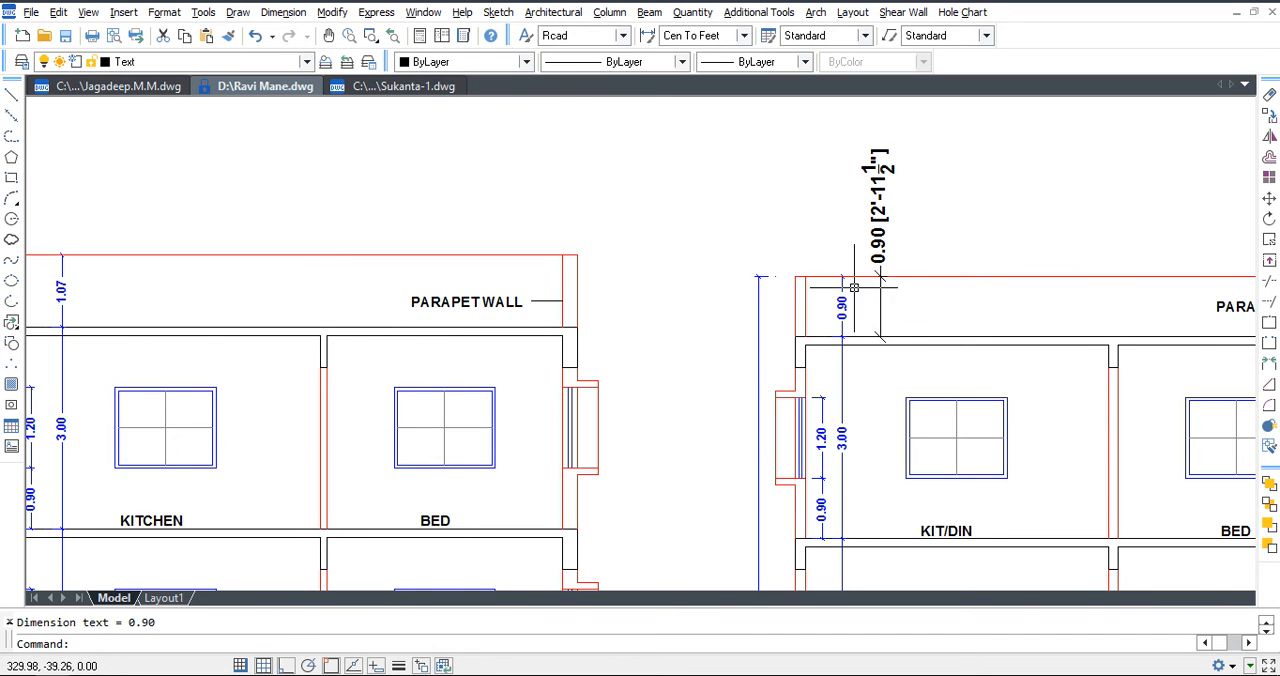
pyautogui.scroll(2, 880, 228)
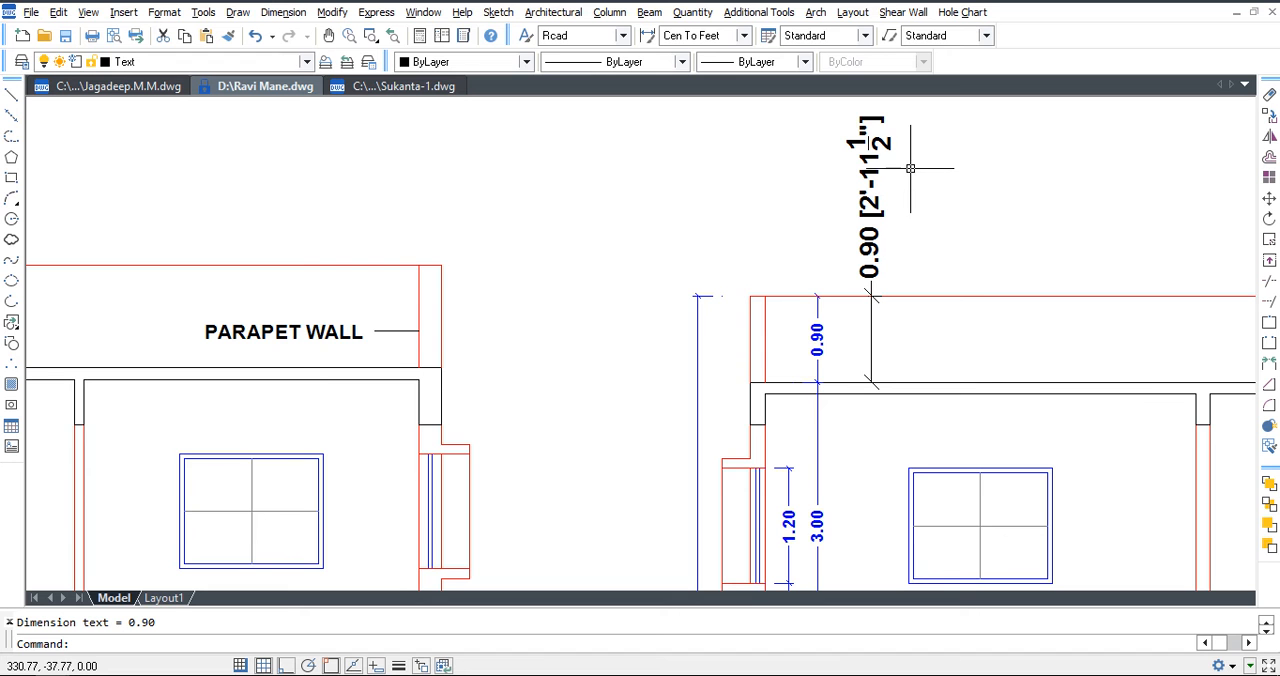
pyautogui.scroll(-2, 921, 243)
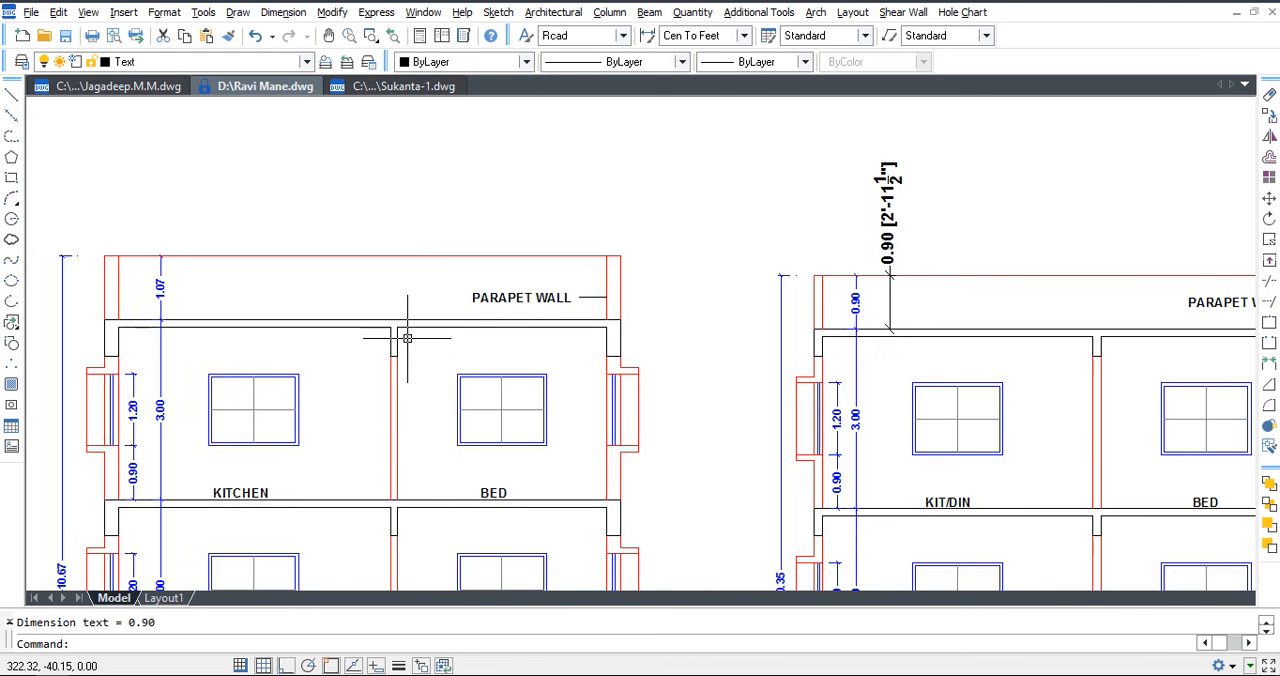
# Add a linear dimension for the parapet height of the KITCHEN section, beside its existing parapet dimension.
pyautogui.moveTo(256, 336); pyautogui.dragTo(532, 369, button='middle')
pyautogui.hotkey('alt', 'n')
pyautogui.press('l')
pyautogui.scroll(2, 445, 344)
pyautogui.click(474, 359)
pyautogui.click(474, 267)
pyautogui.click(482, 291)
pyautogui.scroll(3, 531, 215)
pyautogui.moveTo(615, 286); pyautogui.dragTo(616, 363, button='middle')
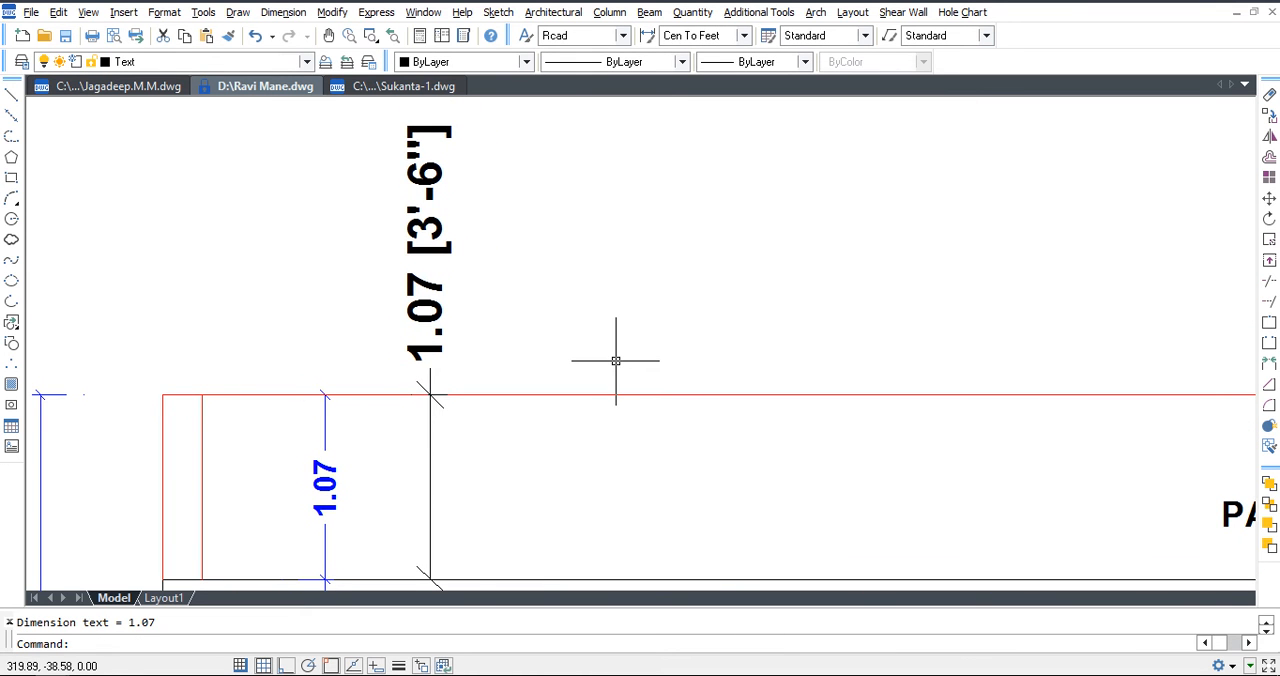
pyautogui.scroll(-2, 456, 254)
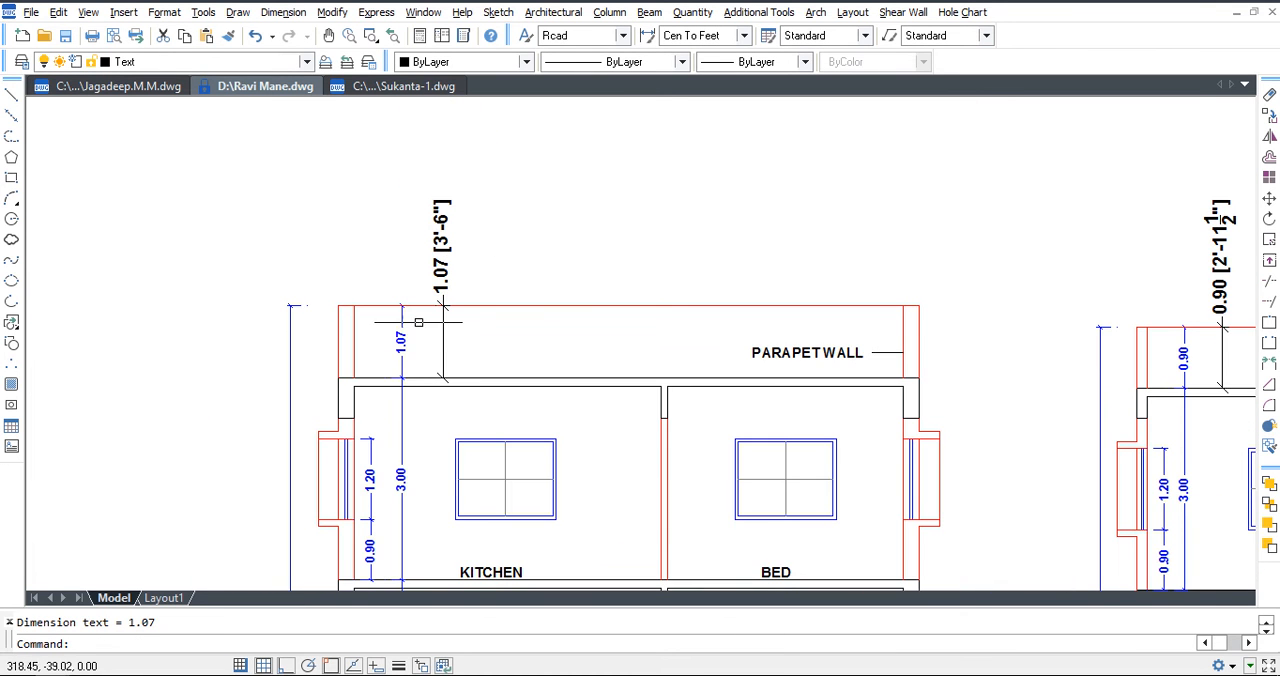
# Stretch the KITCHEN section's parapet so its top lies 0.92 above the roof slab, including both parapet dimensions.
pyautogui.write('s')
pyautogui.press('Return')
pyautogui.click(951, 308)
pyautogui.click(386, 257)
pyautogui.press('Return')
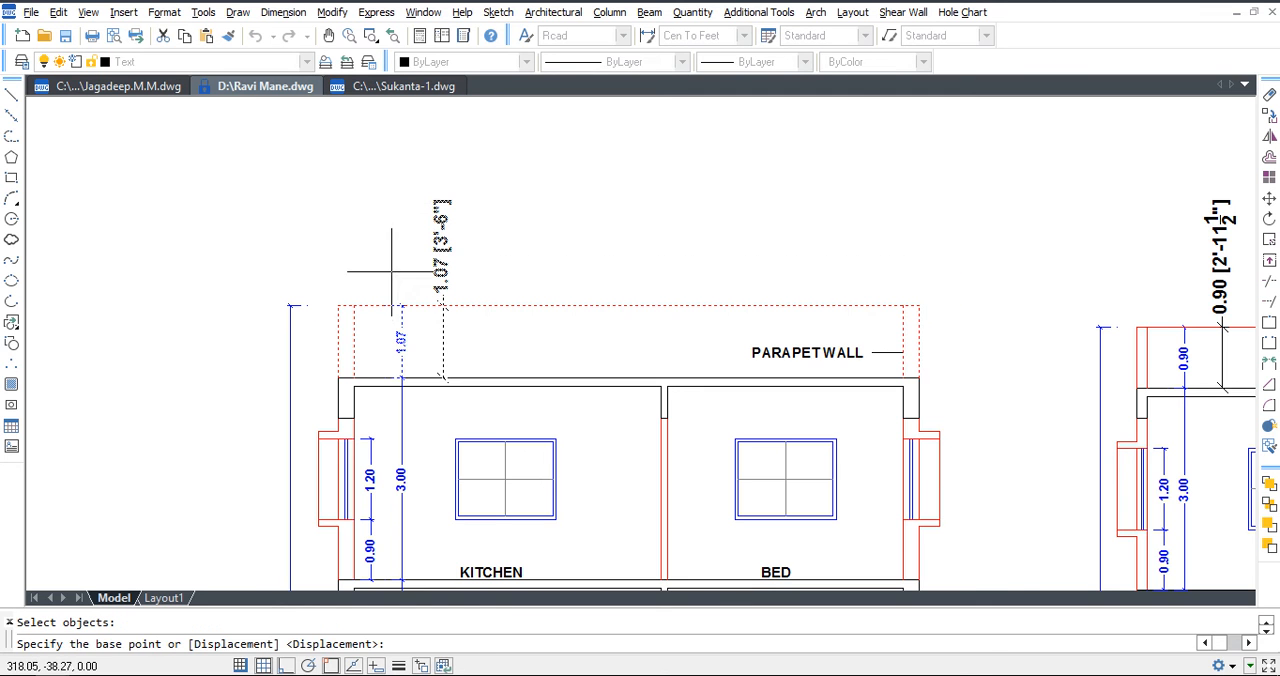
pyautogui.scroll(3, 397, 277)
pyautogui.click(680, 334)
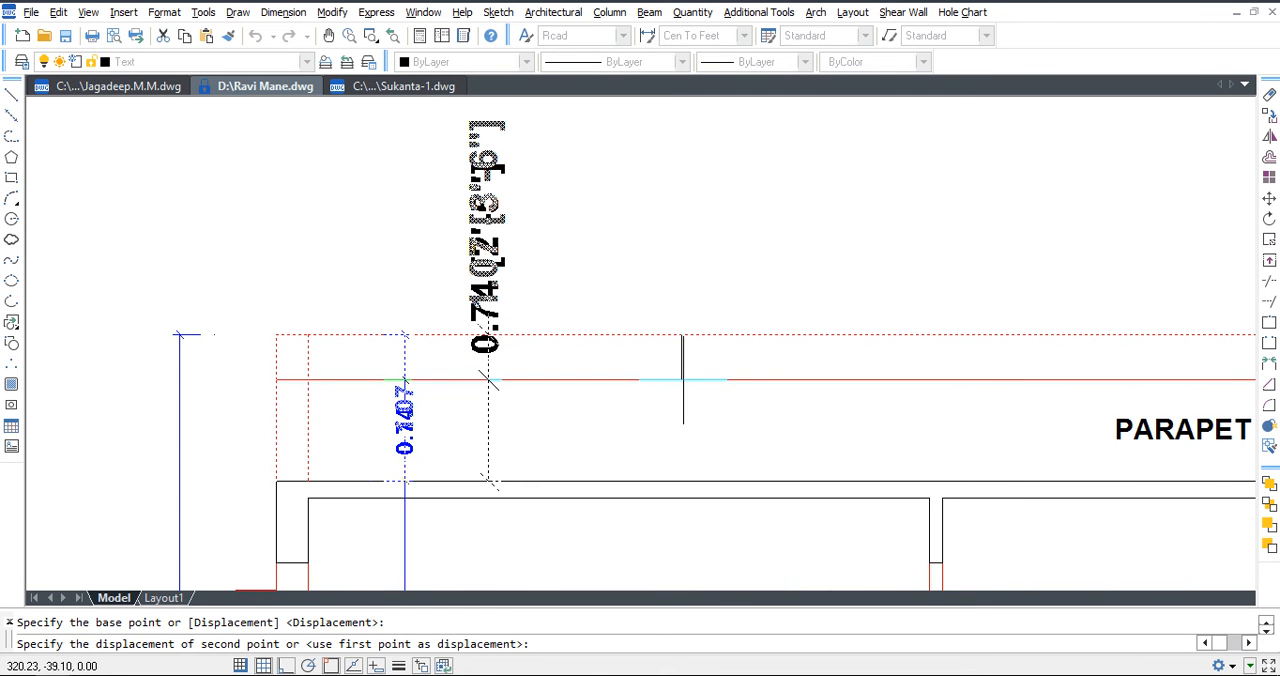
pyautogui.write('FROM')
pyautogui.press('Return')
pyautogui.click(681, 481)
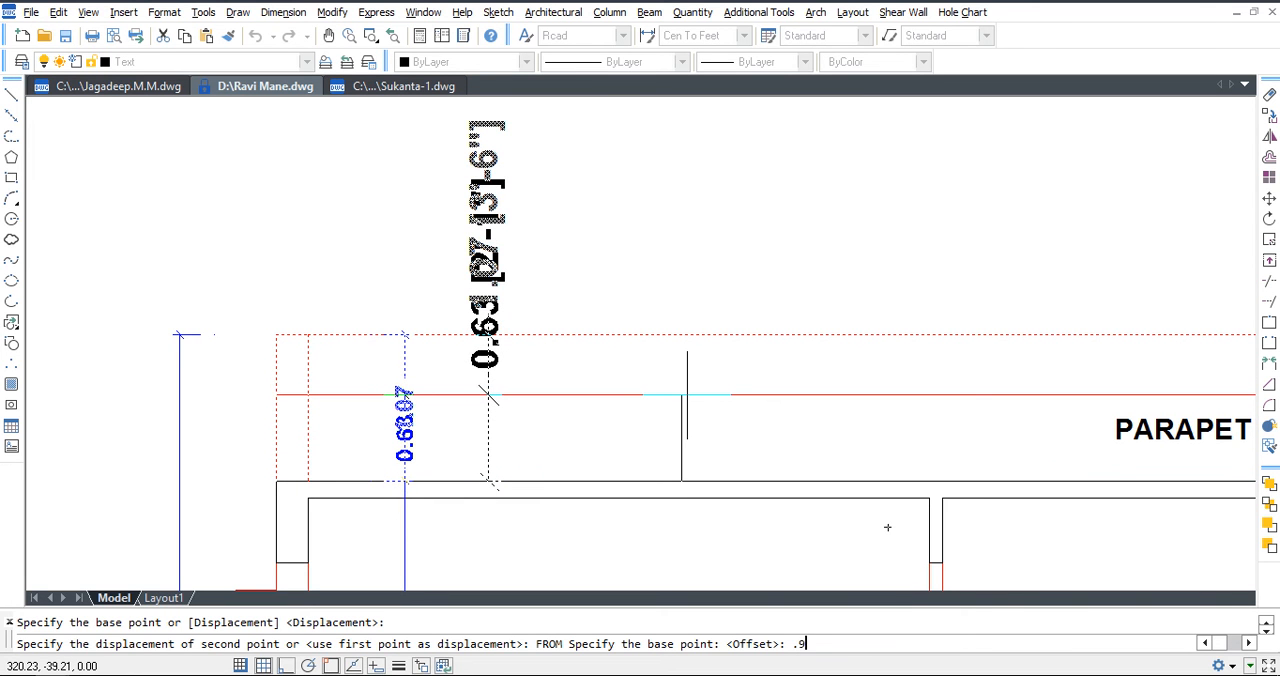
pyautogui.press('Return')
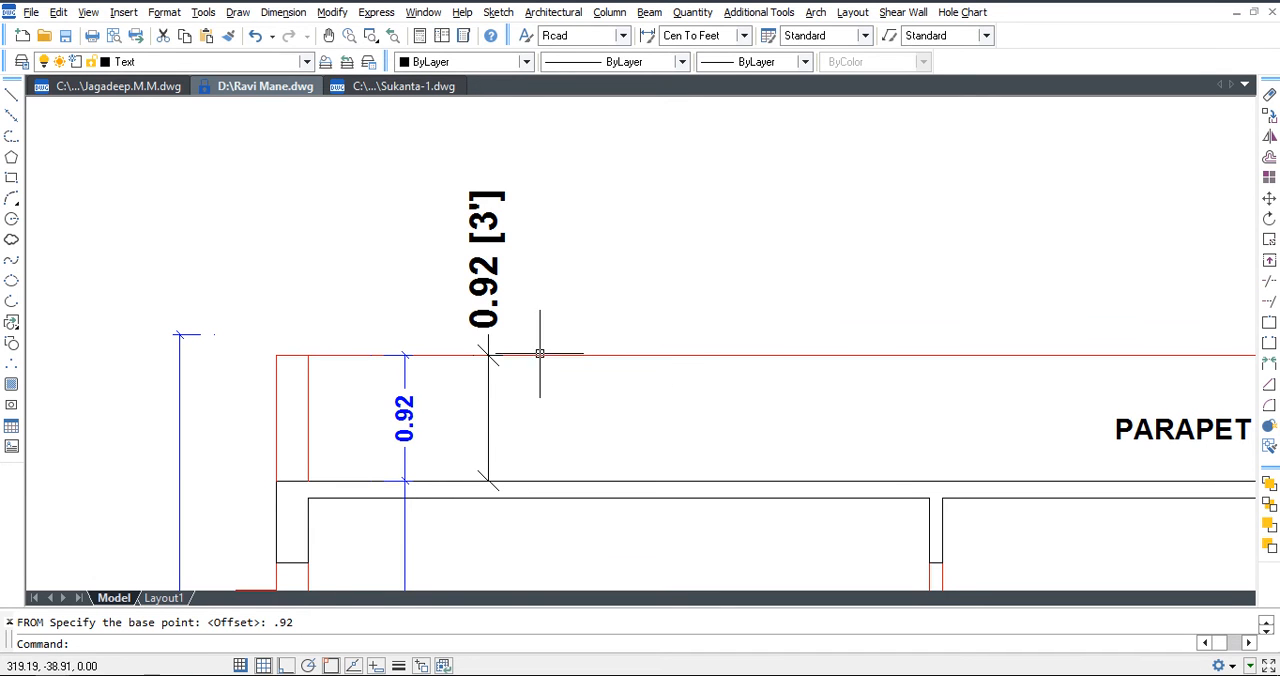
pyautogui.scroll(-2, 523, 345)
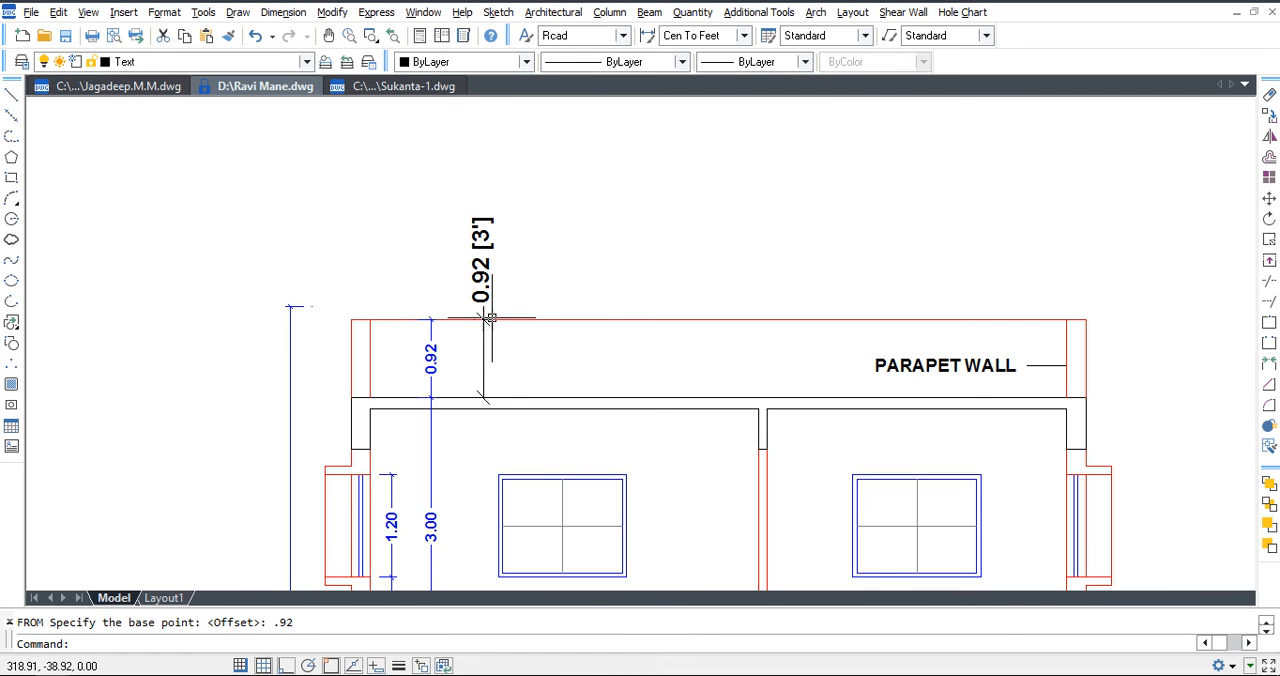
pyautogui.moveTo(530, 363); pyautogui.dragTo(510, 341, button='middle')
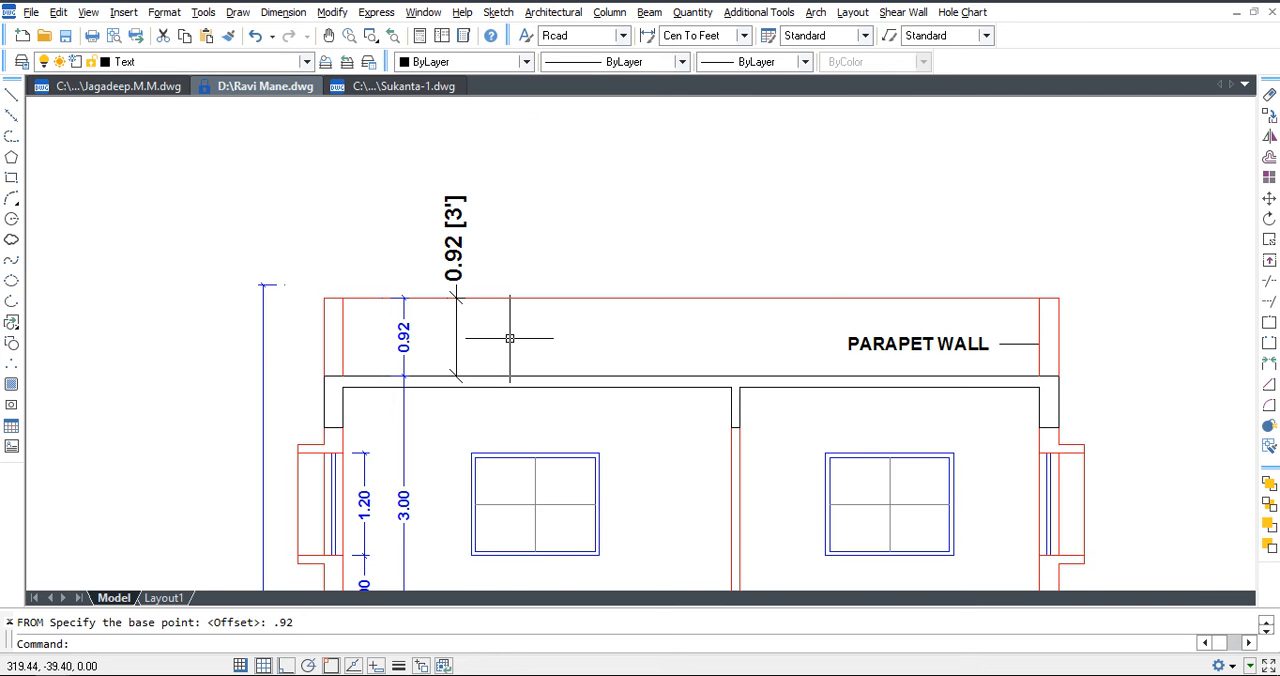
# Copy the HALL room name and size text from the floor plan to the empty area beside the staircase.
pyautogui.scroll(-5, 509, 341)
pyautogui.moveTo(620, 499); pyautogui.dragTo(633, 303, button='middle')
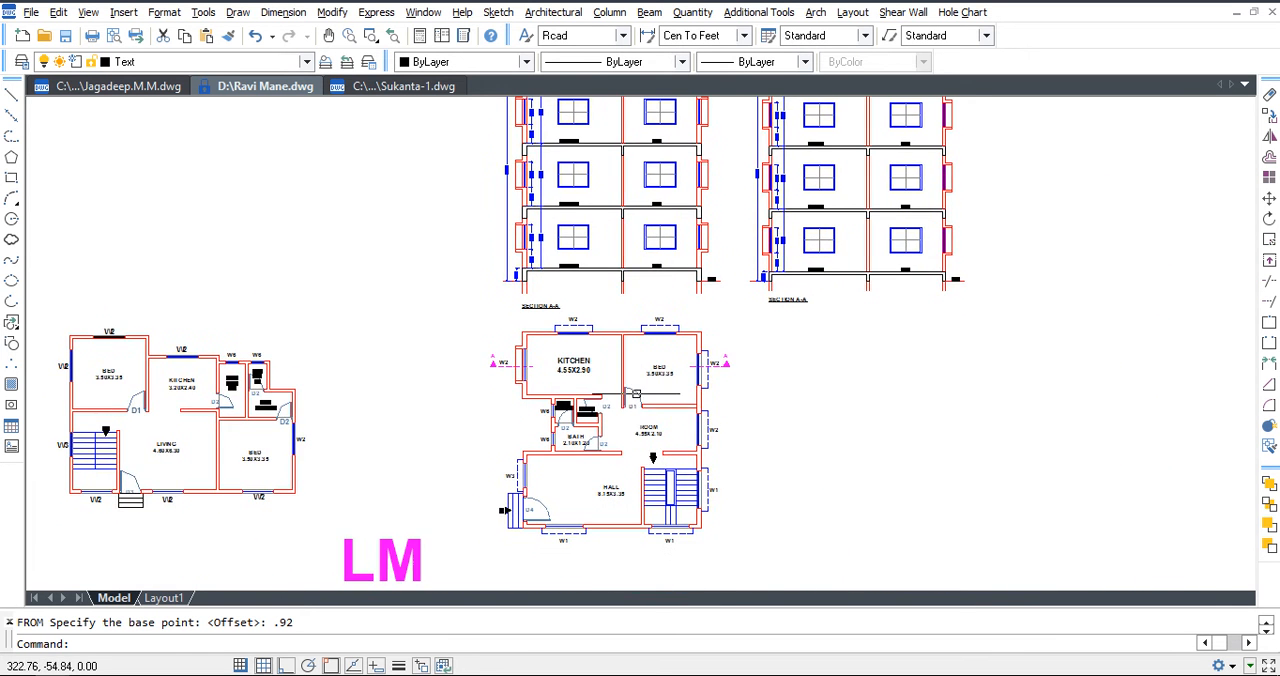
pyautogui.scroll(3, 657, 377)
pyautogui.moveTo(653, 451); pyautogui.dragTo(679, 278, button='middle')
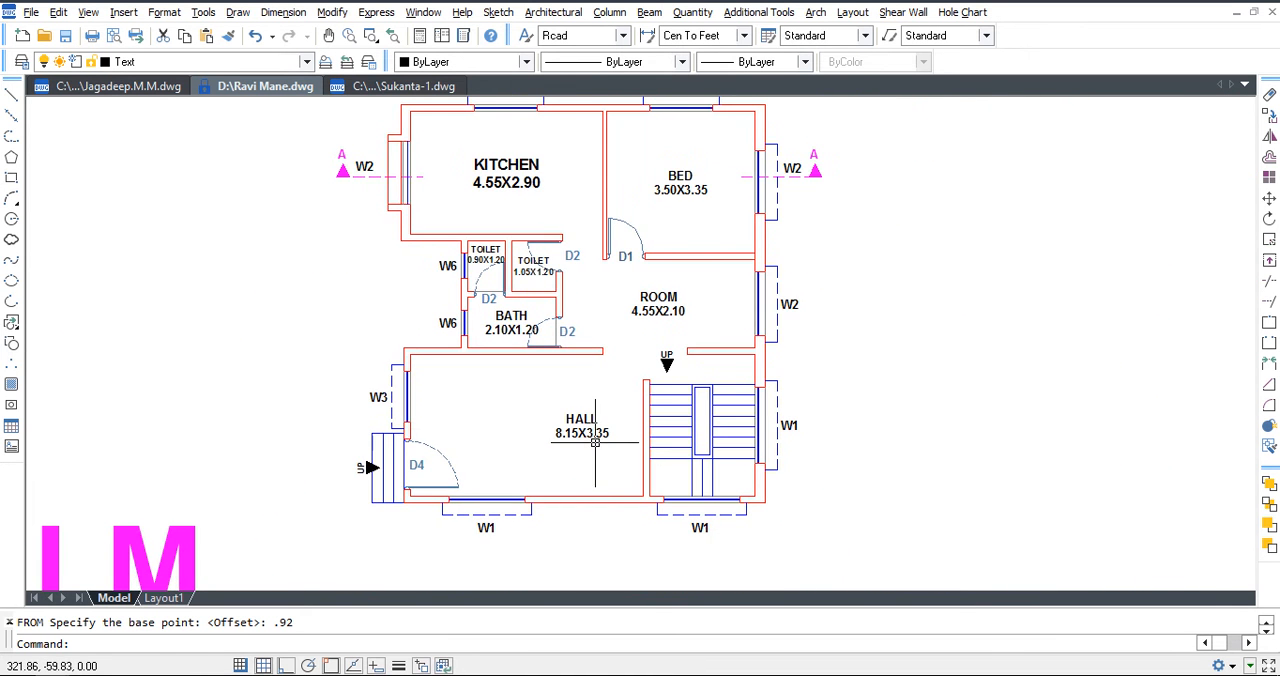
pyautogui.scroll(2, 596, 442)
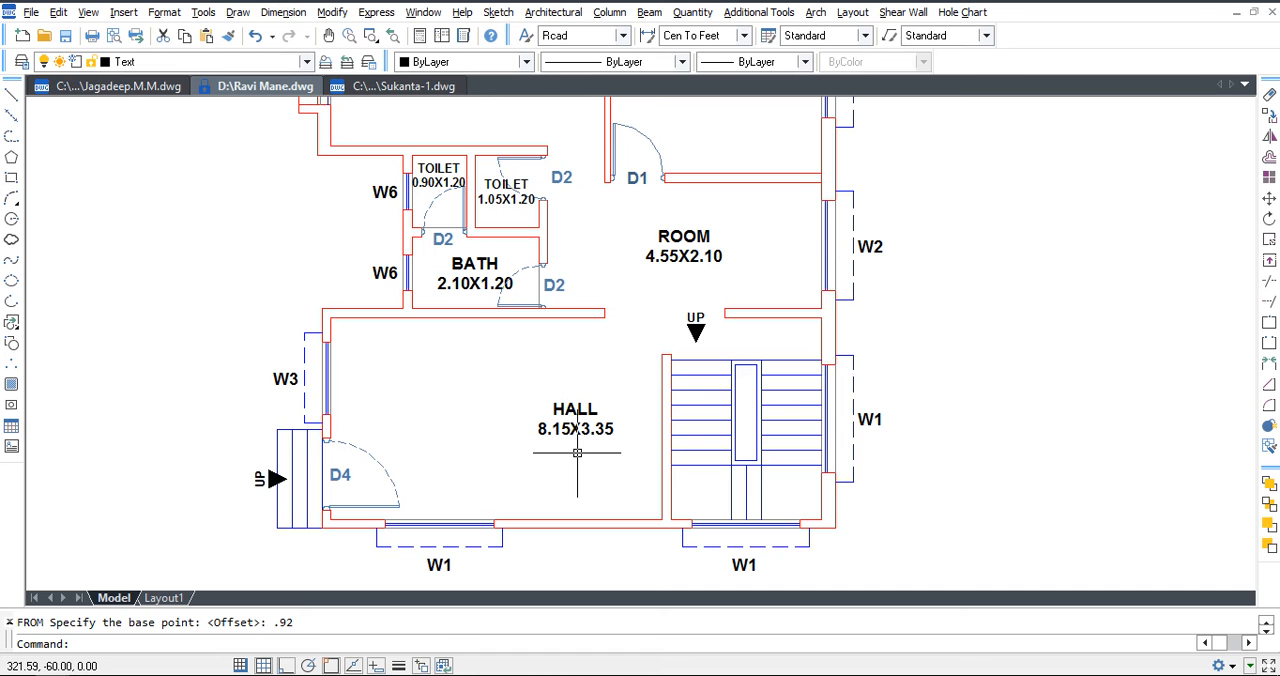
pyautogui.write('co')
pyautogui.press('space')
pyautogui.click(577, 453)
pyautogui.click(571, 410)
pyautogui.press('space')
pyautogui.scroll(-2, 571, 410)
pyautogui.click(581, 433)
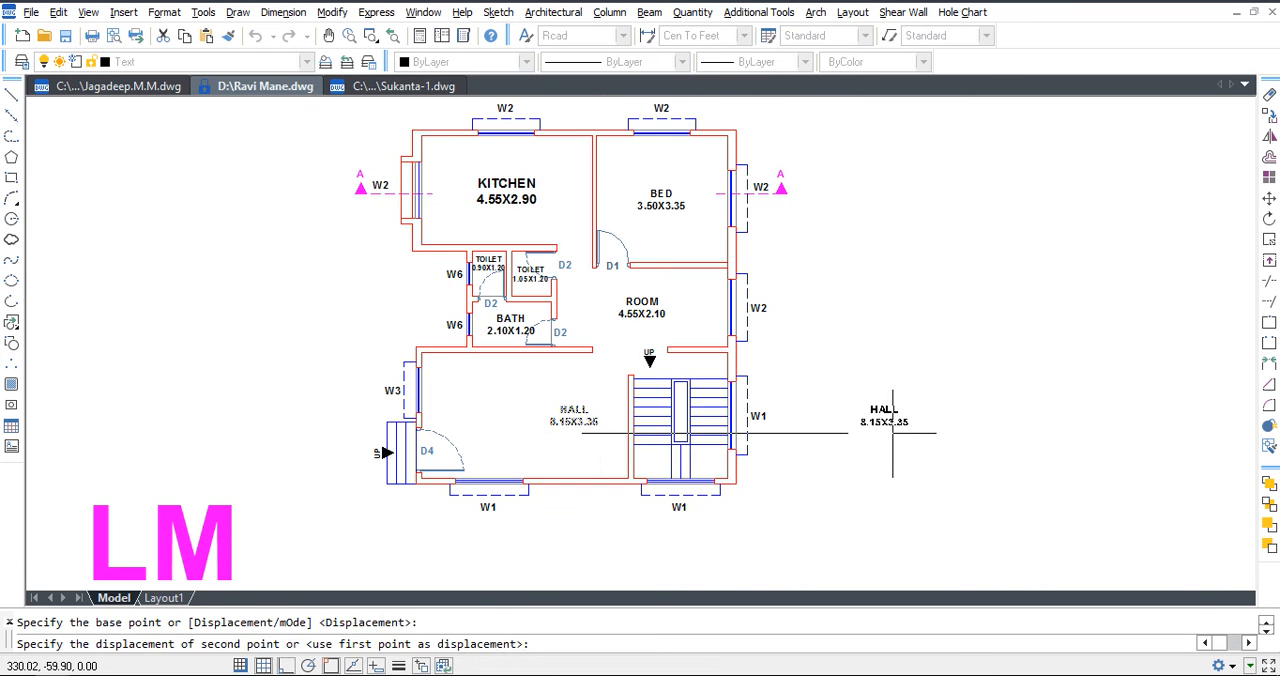
pyautogui.click(891, 433)
pyautogui.press('Escape')
# Change the size text of the copied HALL label to 3.00X3.60.
pyautogui.scroll(4, 891, 433)
pyautogui.click(787, 393)
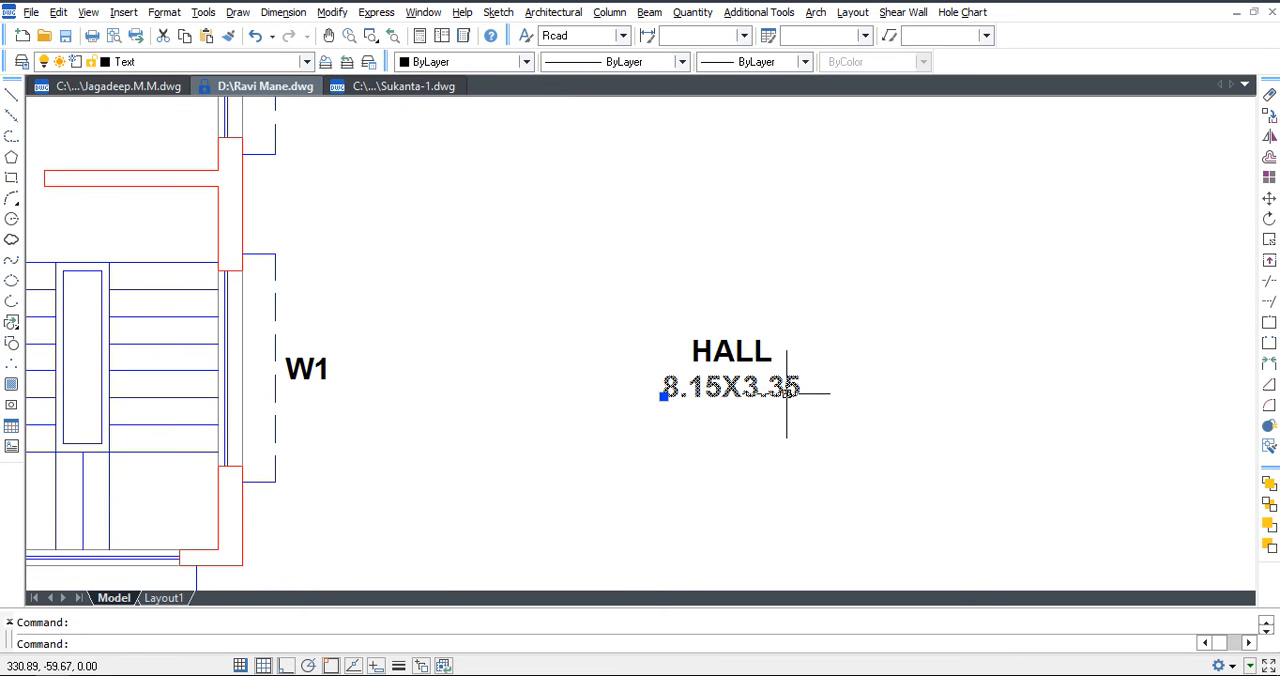
pyautogui.press('Escape')
pyautogui.doubleClick(723, 390)
pyautogui.moveTo(722, 390); pyautogui.dragTo(433, 420)
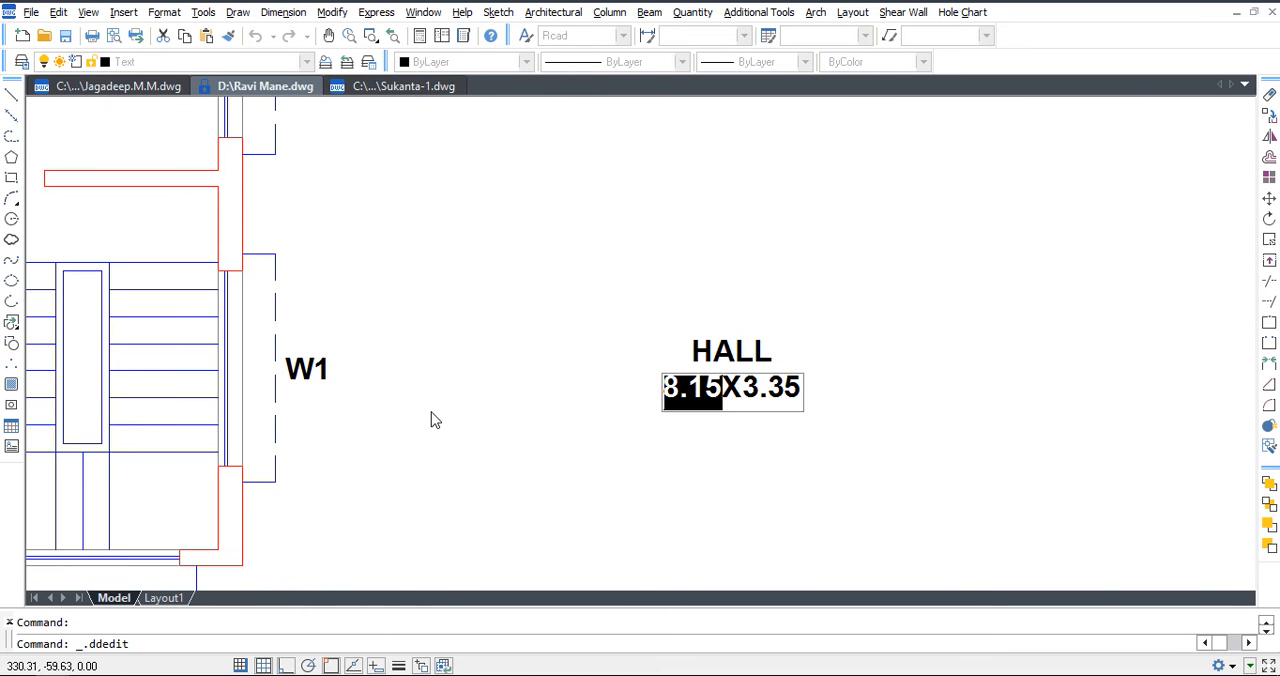
pyautogui.write('3.00')
pyautogui.moveTo(742, 390); pyautogui.dragTo(886, 385)
pyautogui.write('3.6')
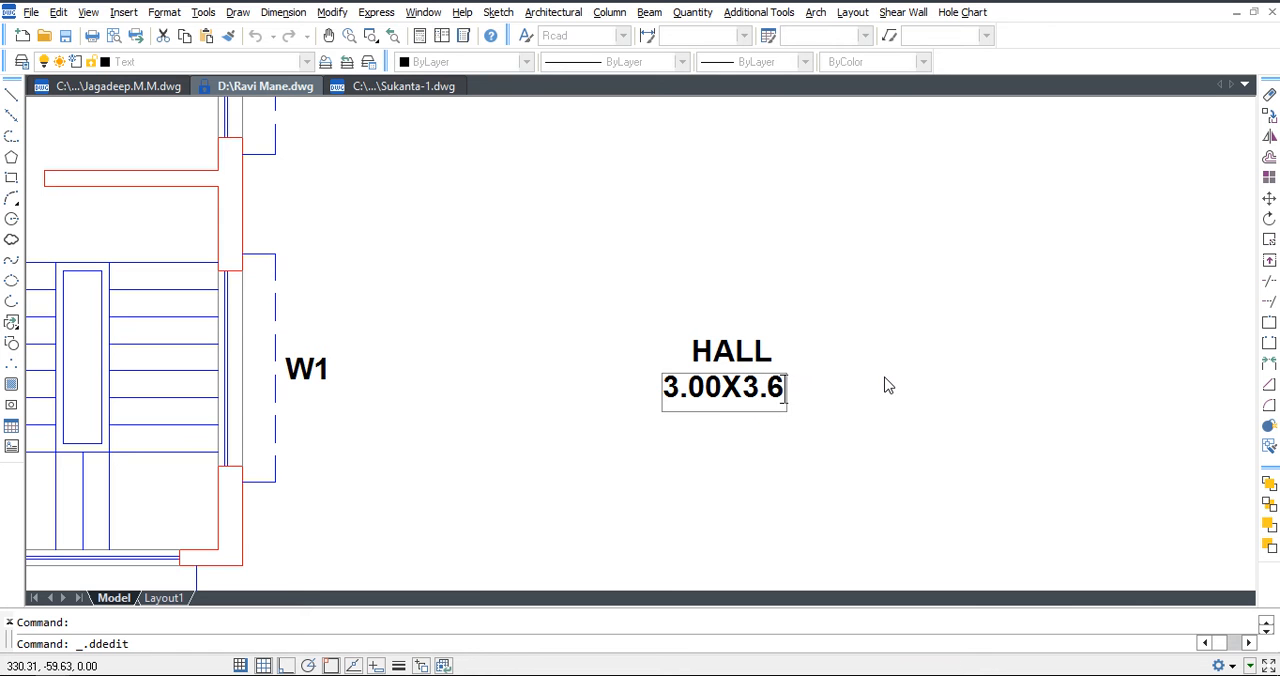
pyautogui.write('0')
pyautogui.click(885, 384)
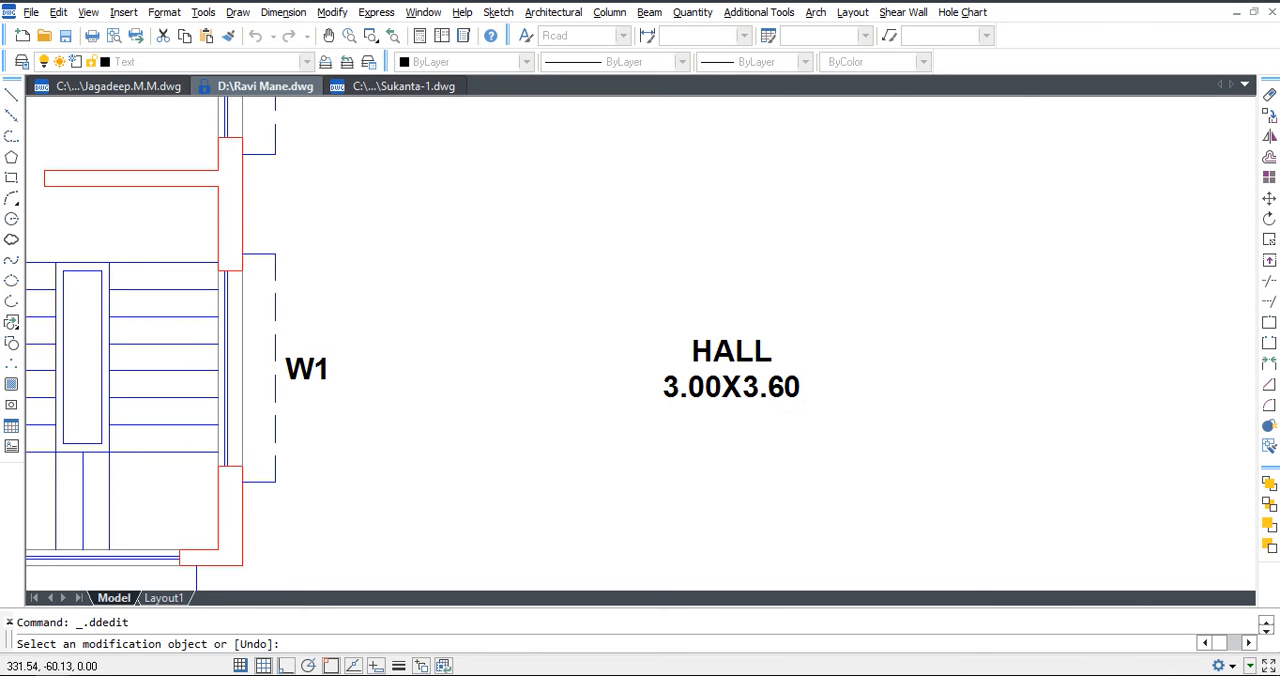
pyautogui.press('Escape')
# Copy the HALL label with its 3.00X3.60 size text horizontally to the free space beside it.
pyautogui.write('co')
pyautogui.press('space')
pyautogui.click(826, 438)
pyautogui.click(709, 347)
pyautogui.press('space')
pyautogui.click(709, 382)
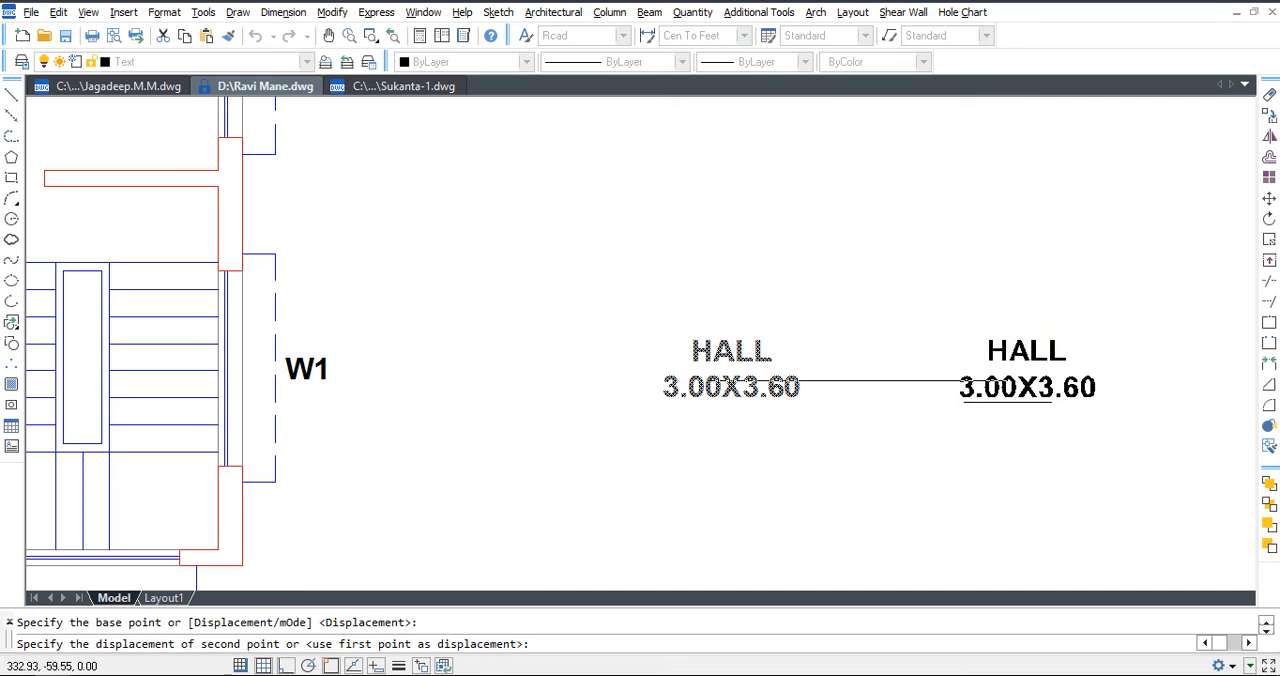
pyautogui.click(1008, 400)
# Change the size text of the second copied HALL label to 3.05X3.66.
pyautogui.click(1028, 386)
pyautogui.doubleClick(1028, 386)
pyautogui.click(1004, 390)
pyautogui.moveTo(1004, 390); pyautogui.dragTo(1100, 390)
pyautogui.press('Delete')
pyautogui.write('5X3.6')
pyautogui.press('Return')
pyautogui.press('Escape')
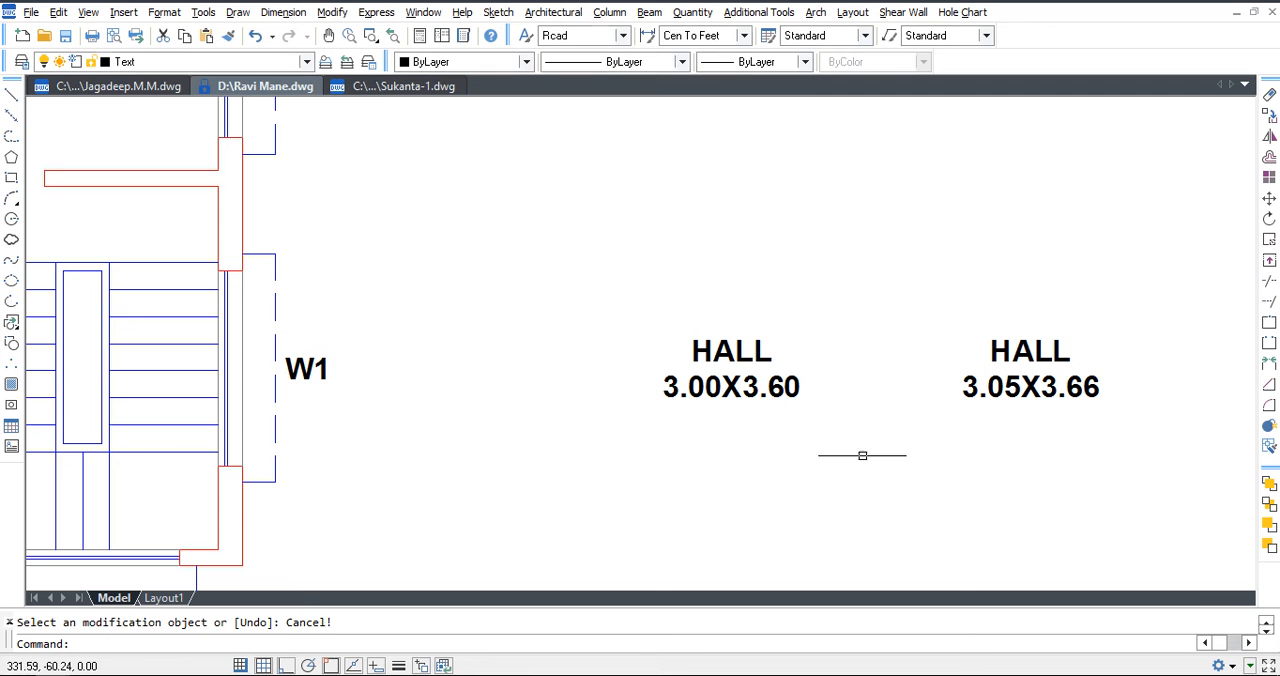
# Convert the 3.00X3.60 HALL size from meters to feet with the Both option, keeping the metric text.
pyautogui.click(556, 13)
pyautogui.moveTo(580, 64)
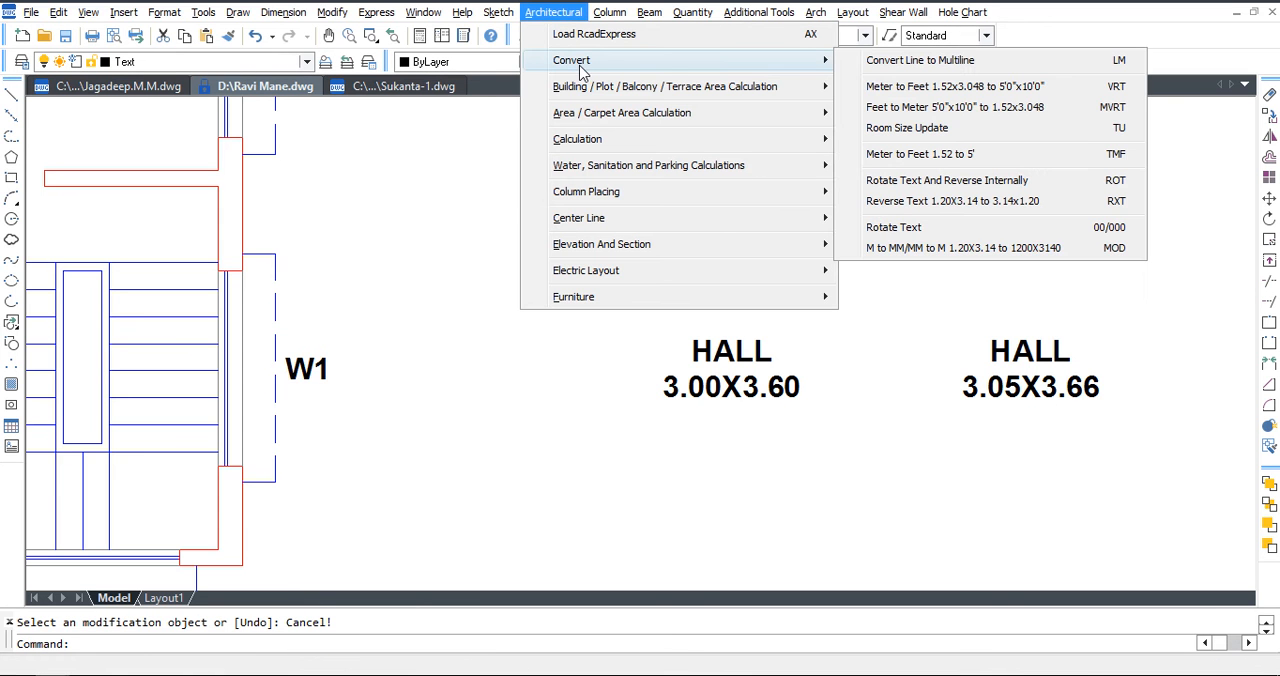
pyautogui.click(1118, 92)
pyautogui.click(592, 295)
pyautogui.click(828, 448)
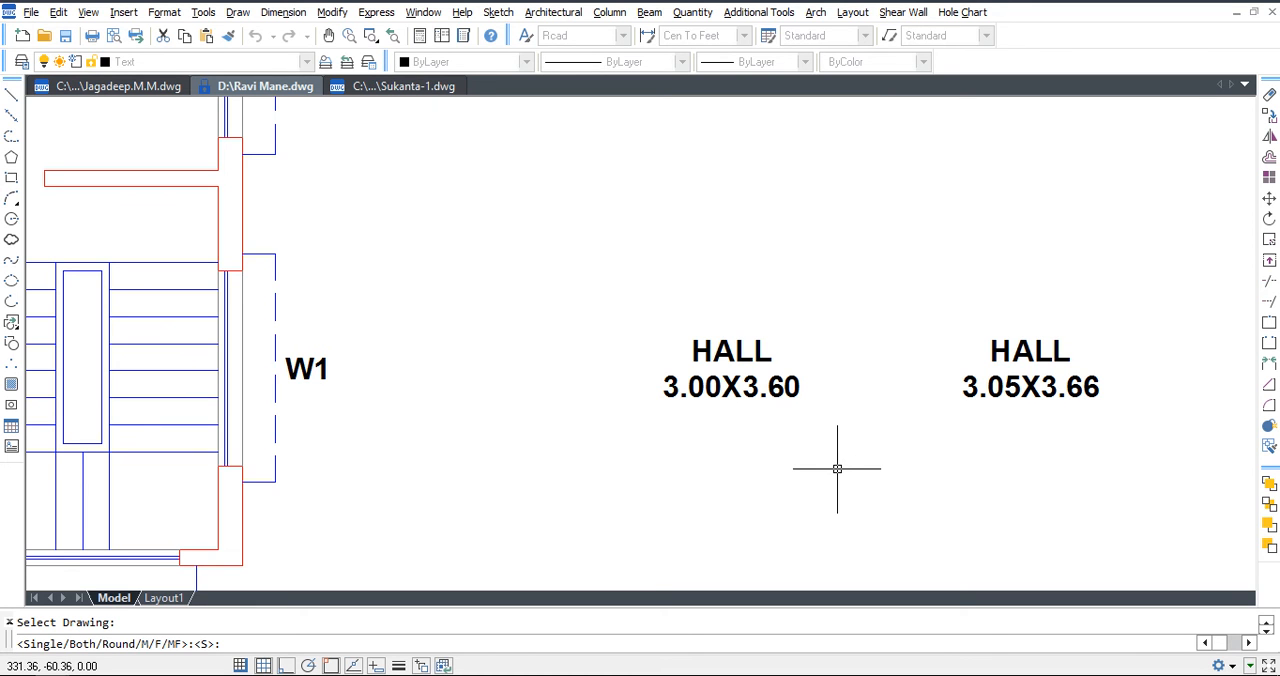
pyautogui.write('B')
pyautogui.press('Return')
pyautogui.moveTo(837, 468)
pyautogui.mouseDown(button='middle')
pyautogui.moveTo(840, 454)
pyautogui.moveTo(694, 471)
pyautogui.mouseUp(button='middle')
pyautogui.press('Escape')
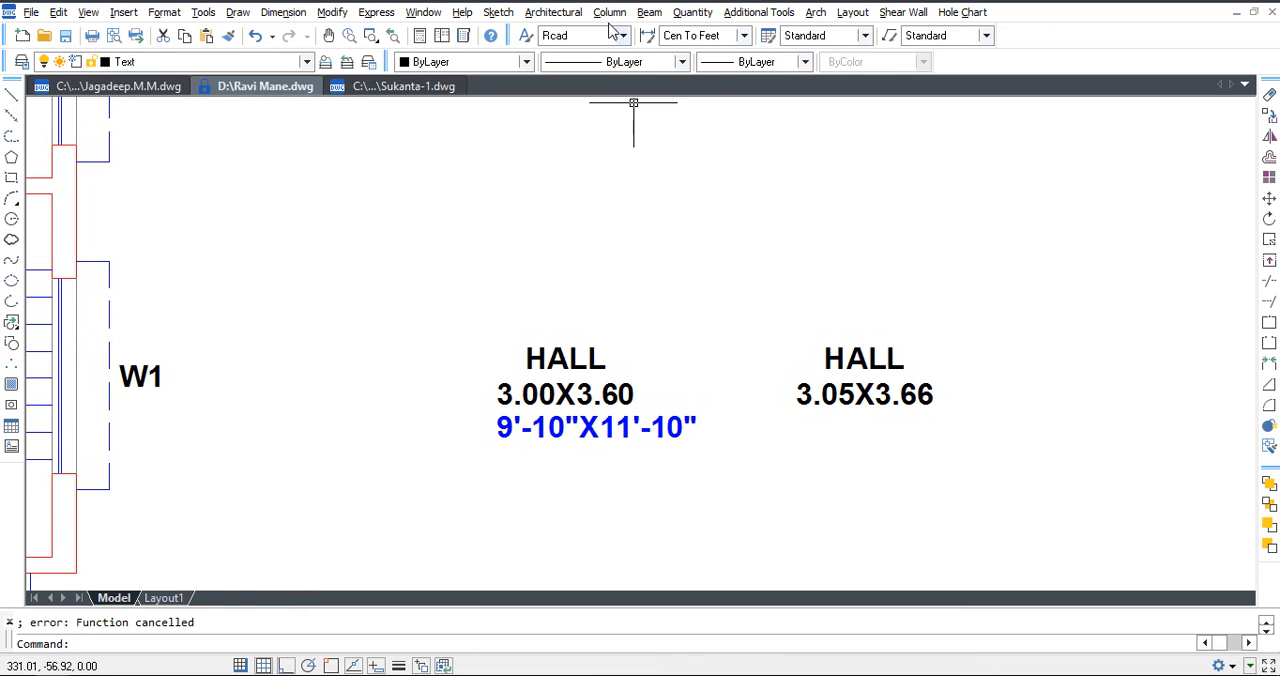
# Convert the 3.05X3.66 HALL size from meters to feet with the Both option.
pyautogui.click(553, 12)
pyautogui.moveTo(597, 60)
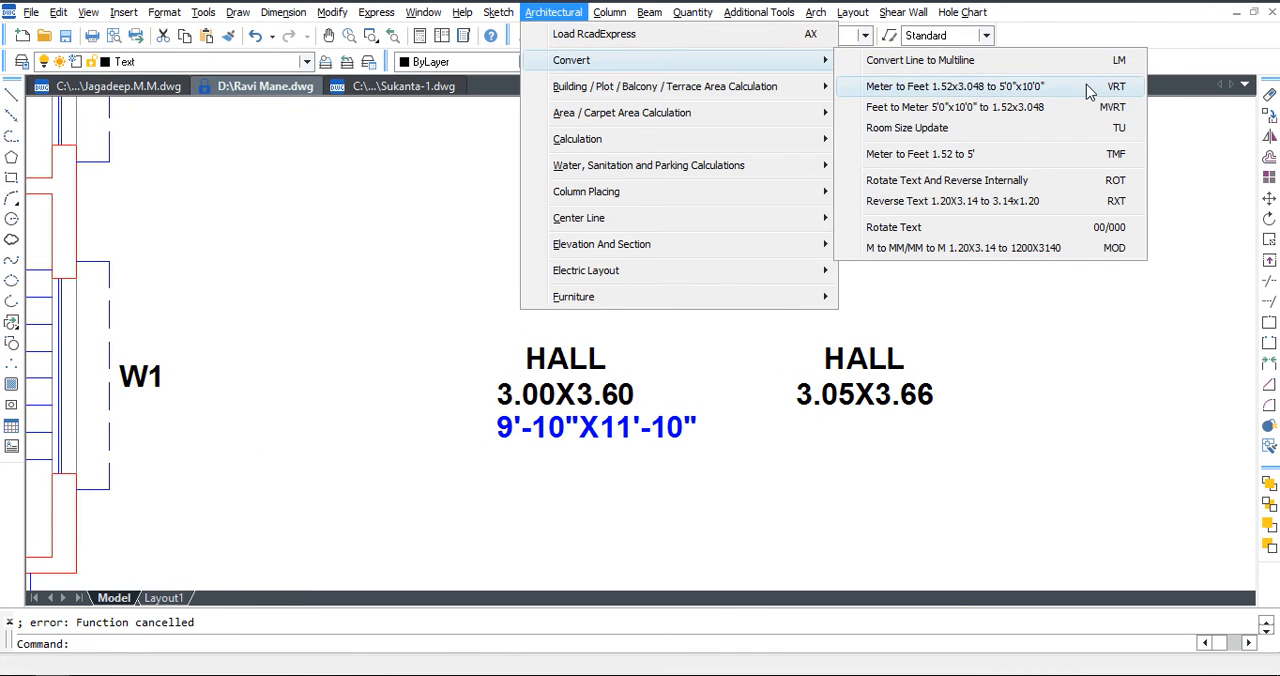
pyautogui.click(1089, 90)
pyautogui.click(783, 306)
pyautogui.click(986, 431)
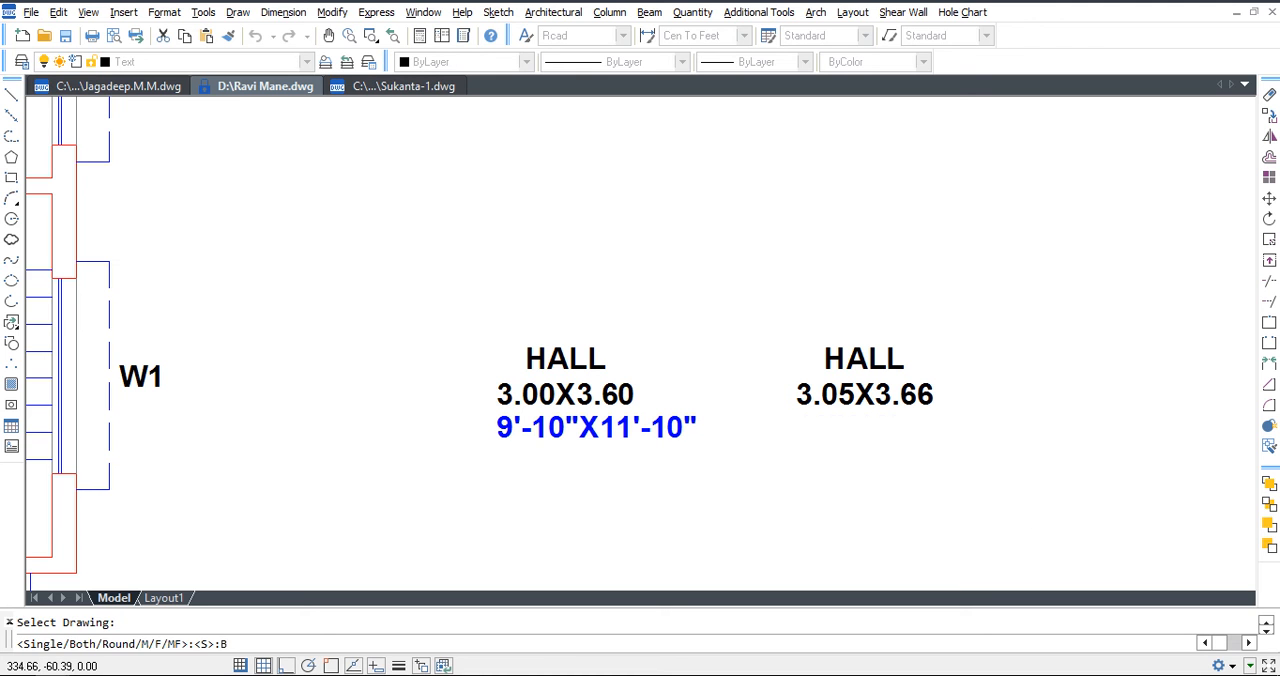
pyautogui.write('B')
pyautogui.press('Return')
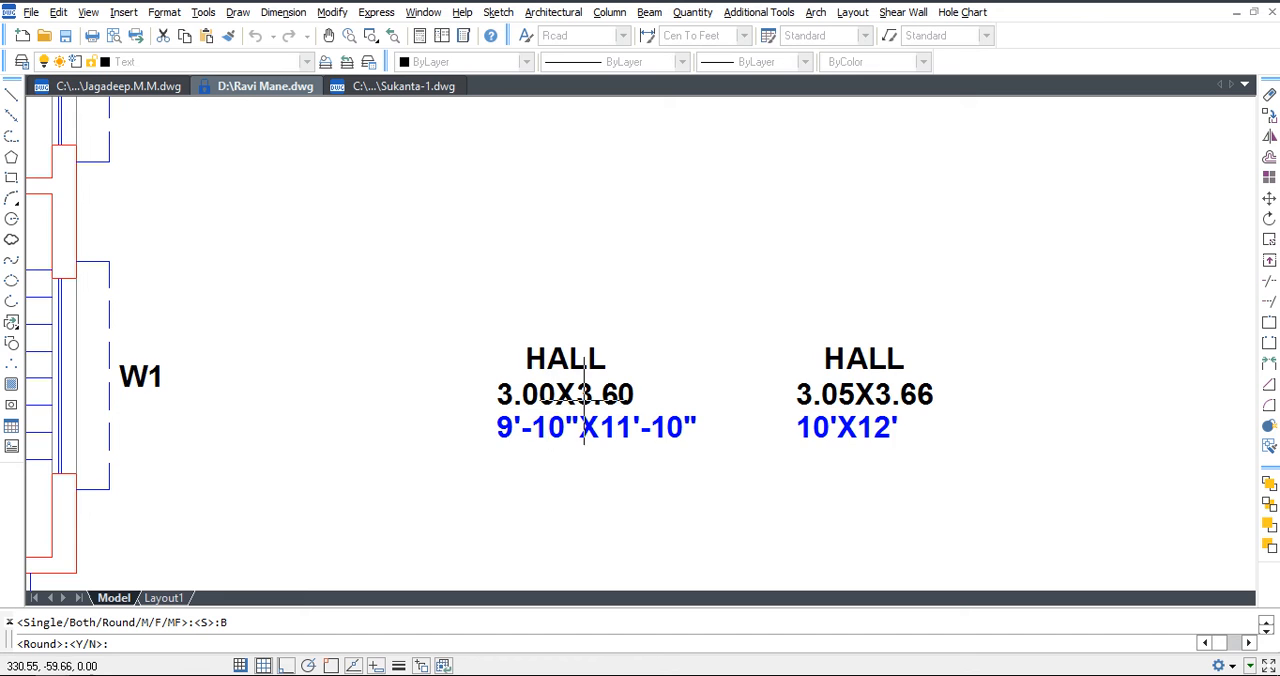
# Erase the blue feet-and-inches text beneath the 3.00X3.60 HALL size.
pyautogui.scroll(2, 584, 397)
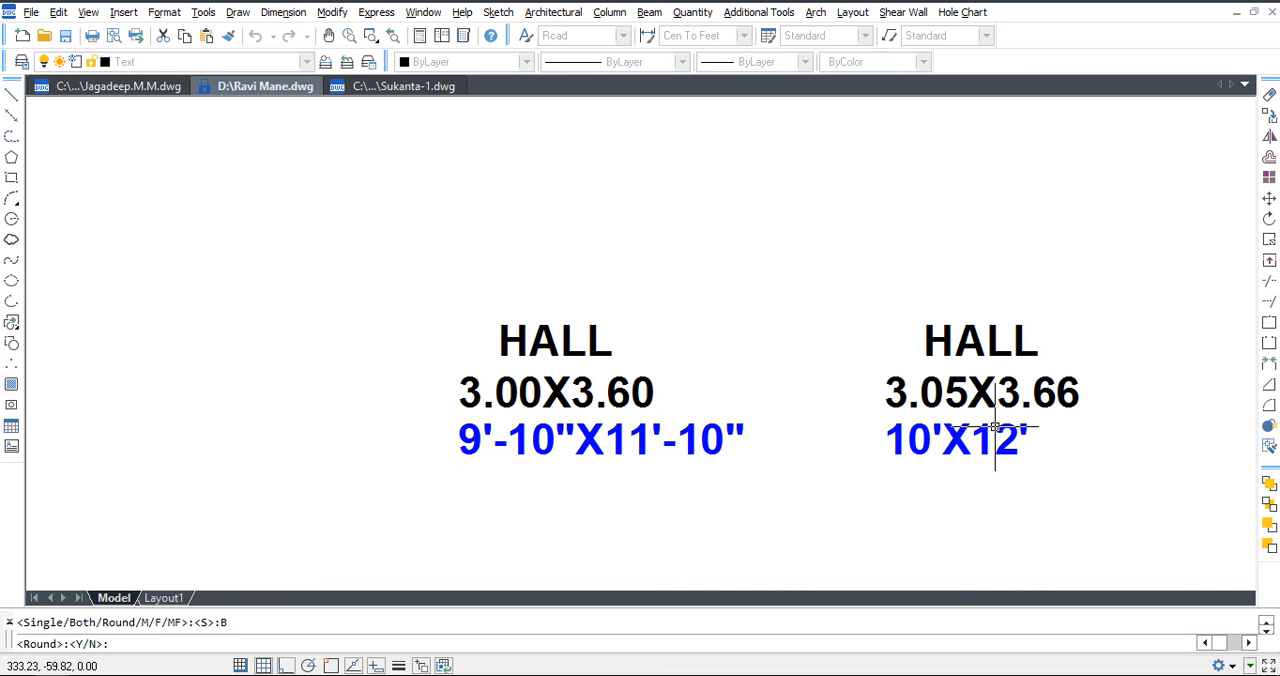
pyautogui.scroll(-2, 751, 426)
pyautogui.scroll(1, 717, 411)
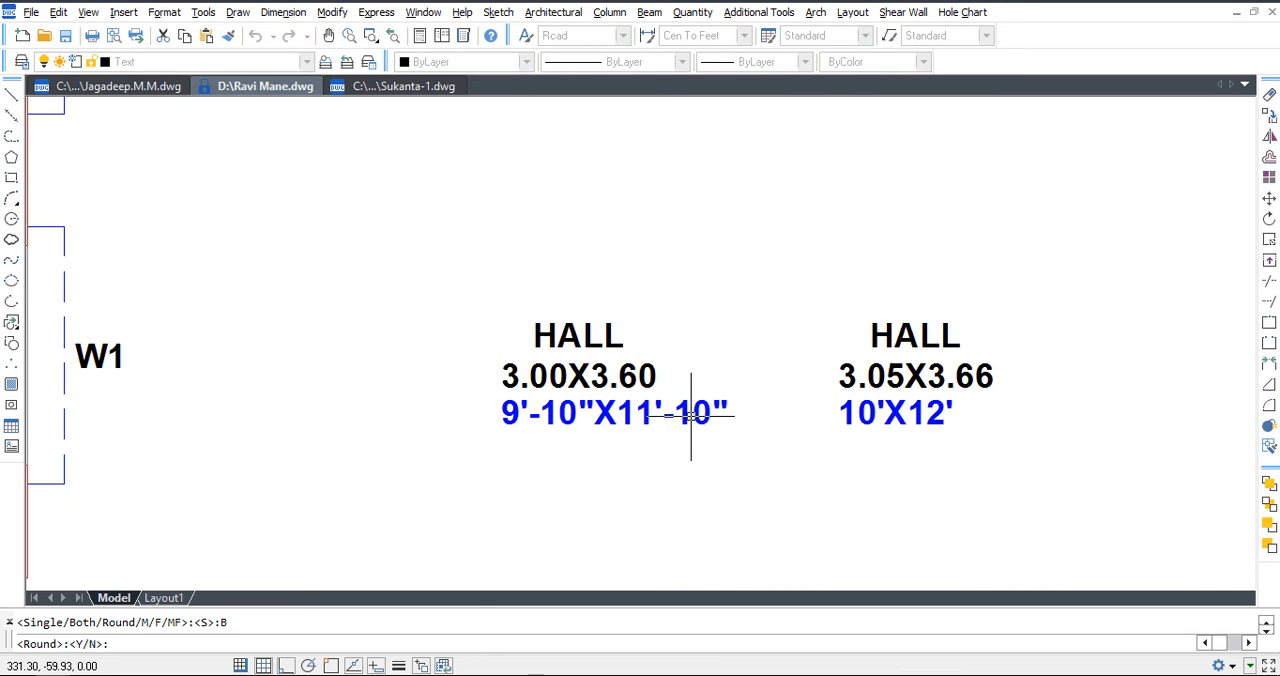
pyautogui.click(717, 411)
pyautogui.press('Delete')
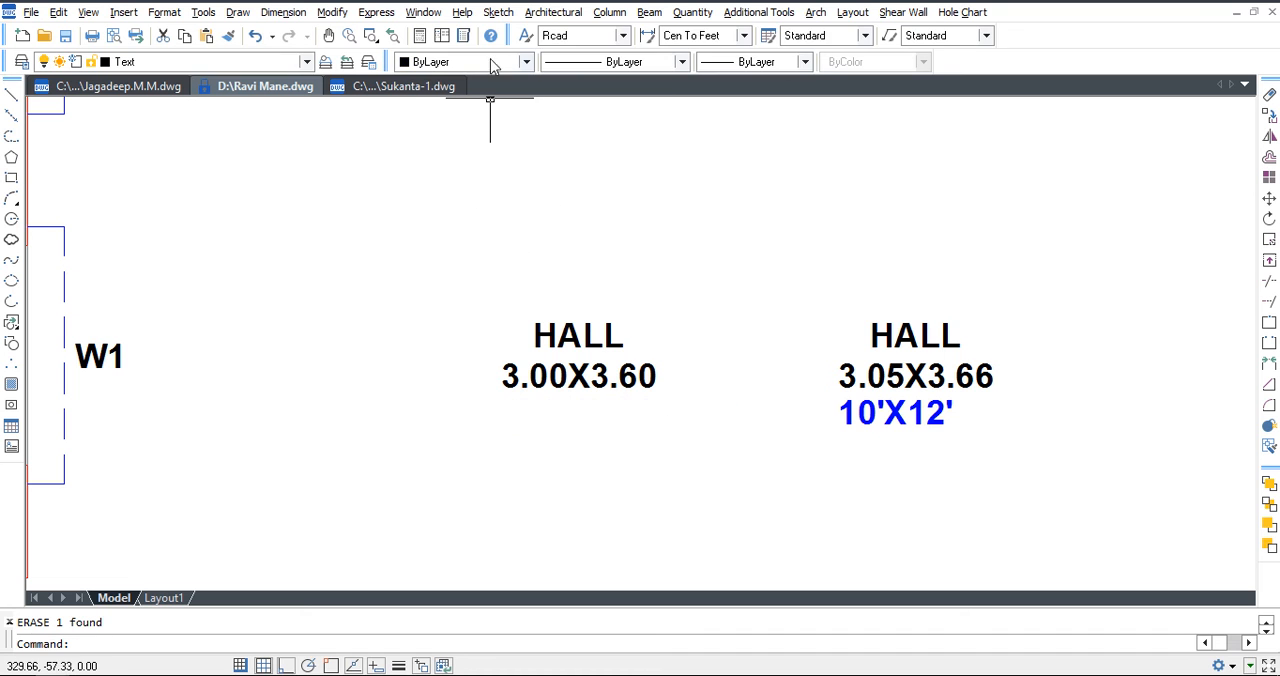
# Regenerate the feet-and-inches text below the 3.00X3.60 HALL size using Meter to Feet with the Both option and default rounding.
pyautogui.click(552, 12)
pyautogui.moveTo(600, 60)
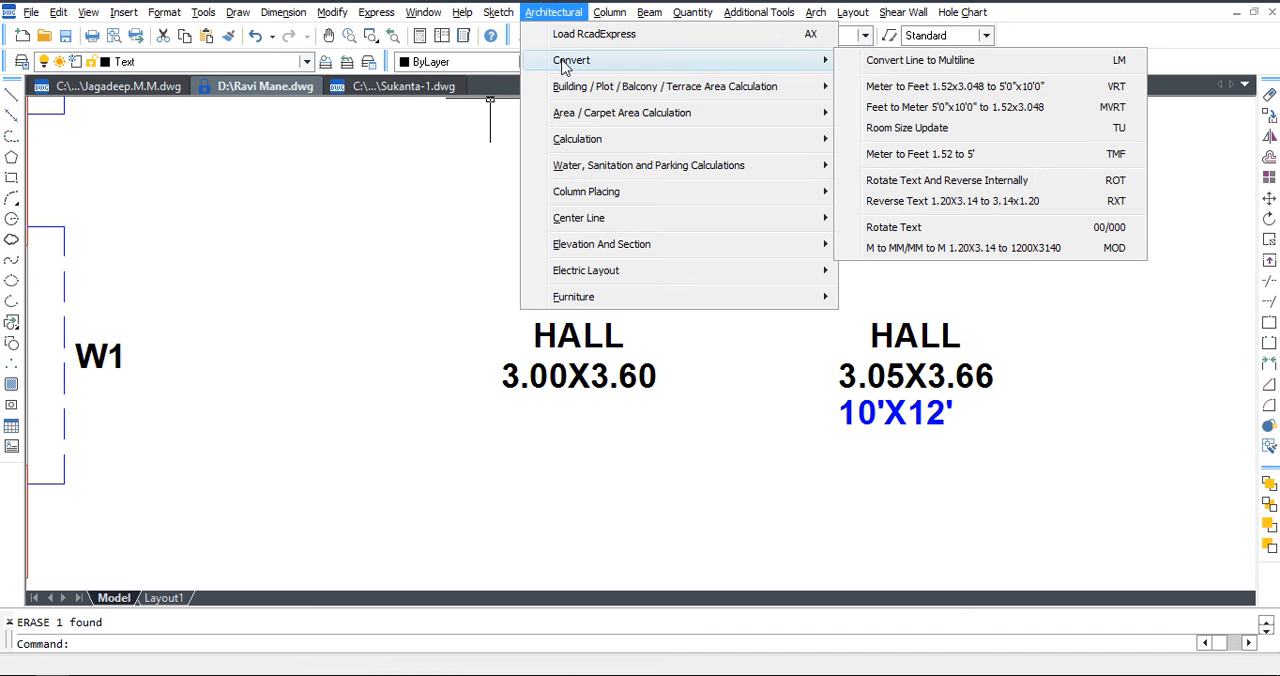
pyautogui.click(1040, 86)
pyautogui.click(441, 277)
pyautogui.click(686, 471)
pyautogui.press('Return')
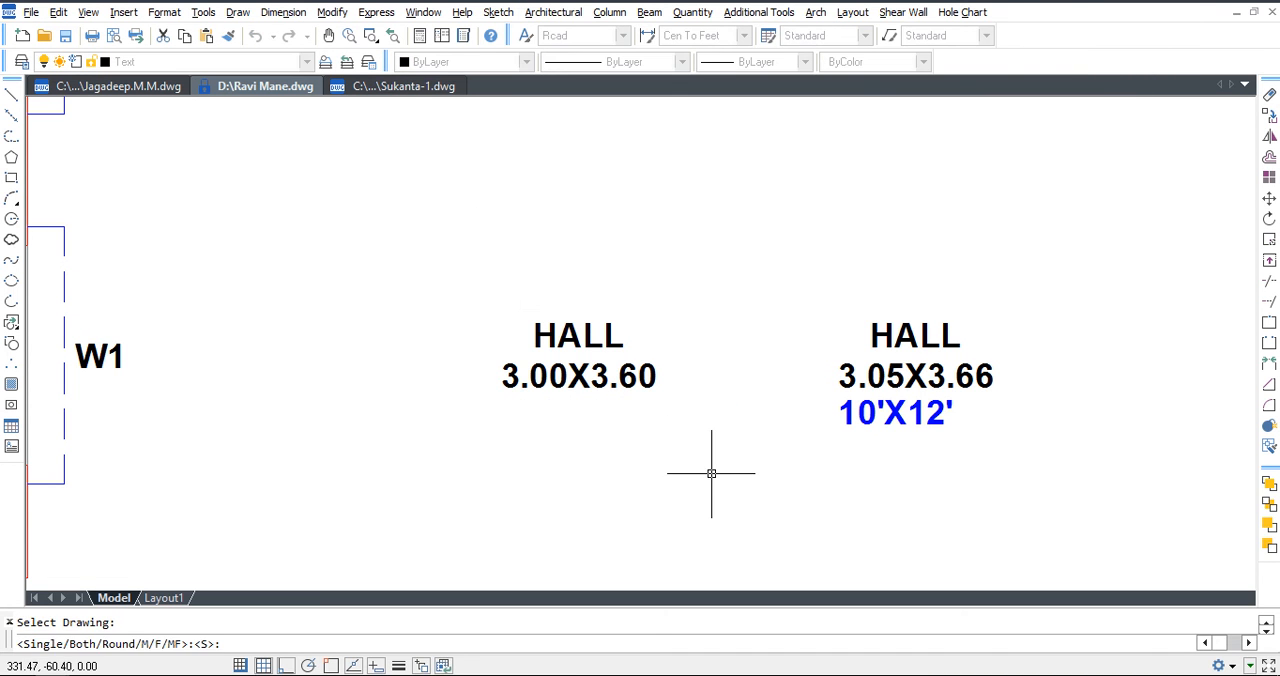
pyautogui.write('B')
pyautogui.press('Return')
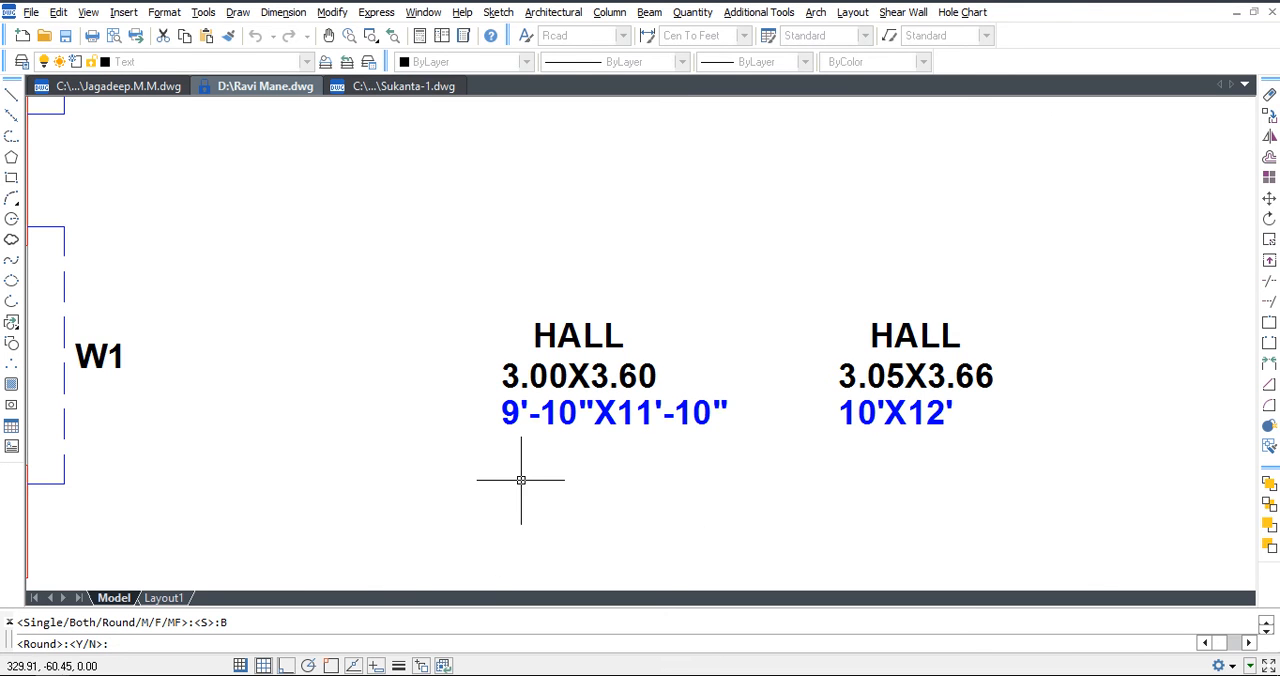
pyautogui.press('Return')
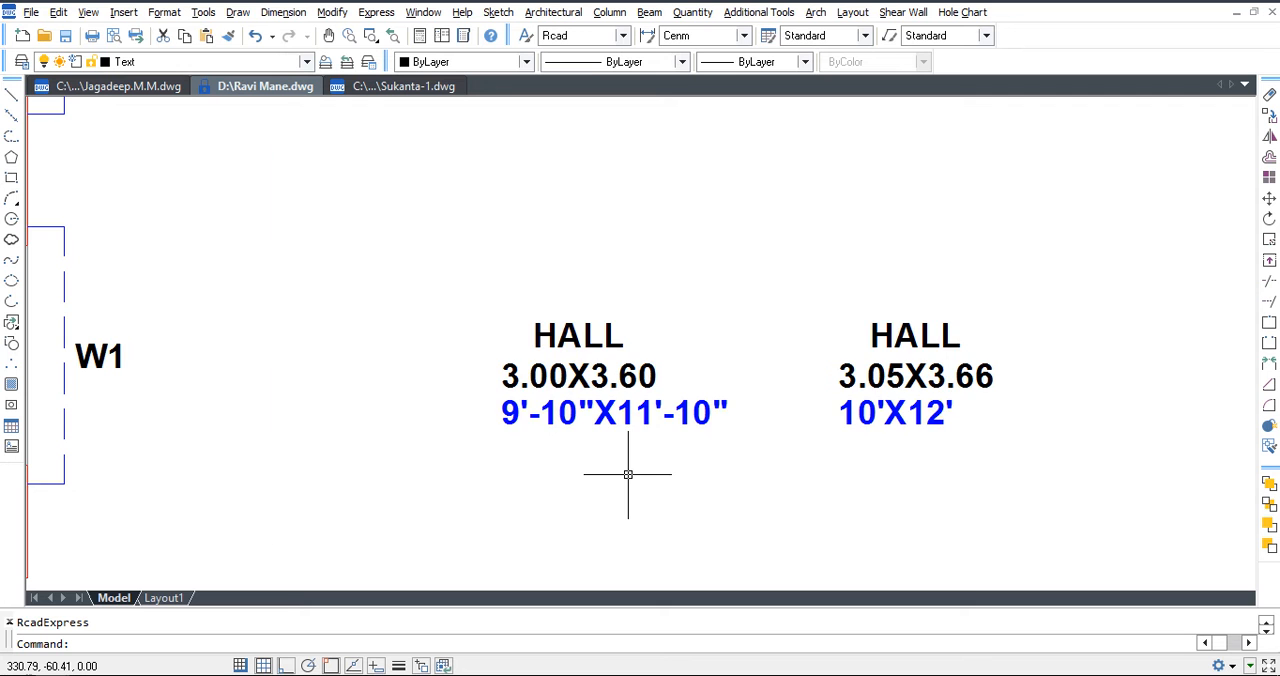
pyautogui.press('F2')
pyautogui.press('F2')
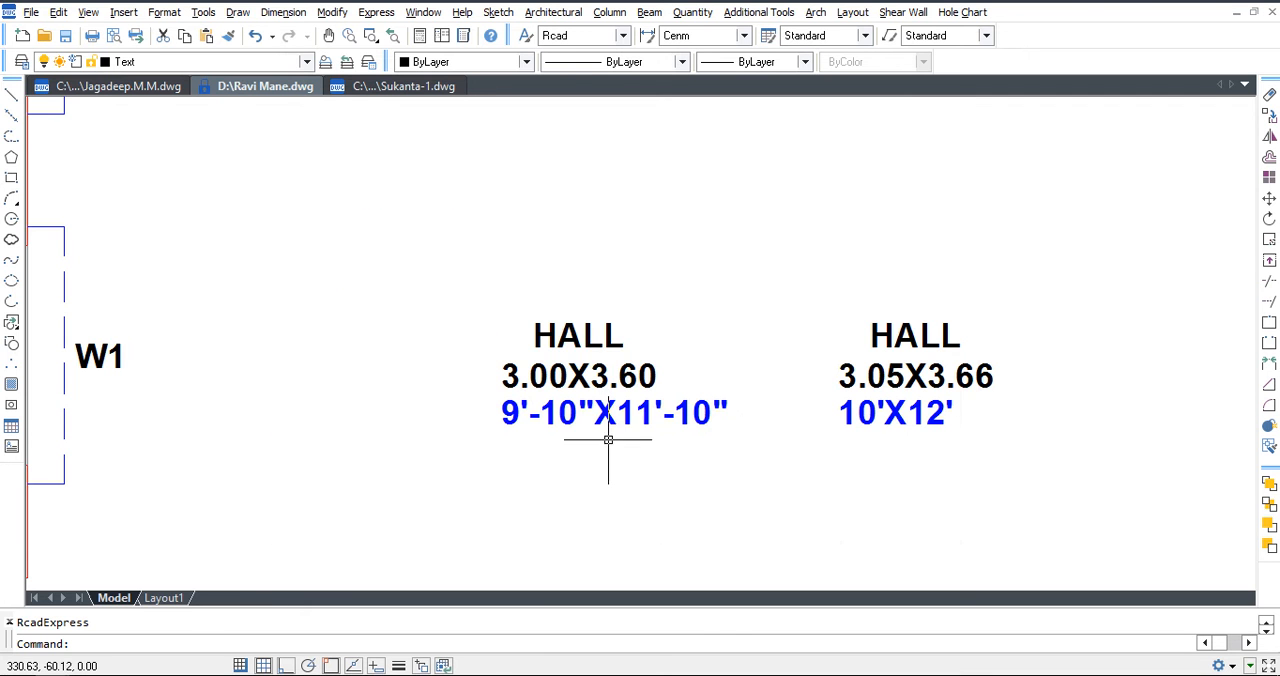
# Try rounding the blue feet-and-inches size under the 3.00X3.60 HALL label using VRT with the Round option, and undo it.
pyautogui.write('VRT')
pyautogui.press('Return')
pyautogui.click(411, 265)
pyautogui.click(765, 491)
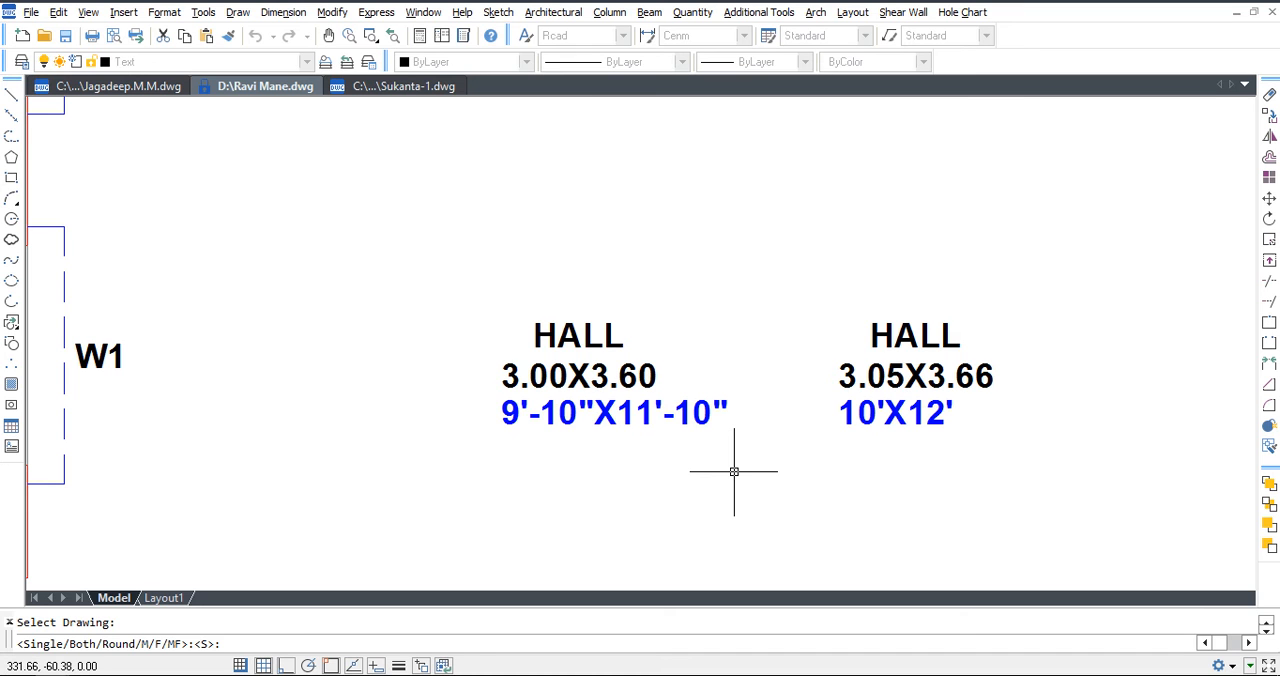
pyautogui.write('R')
pyautogui.press('Return')
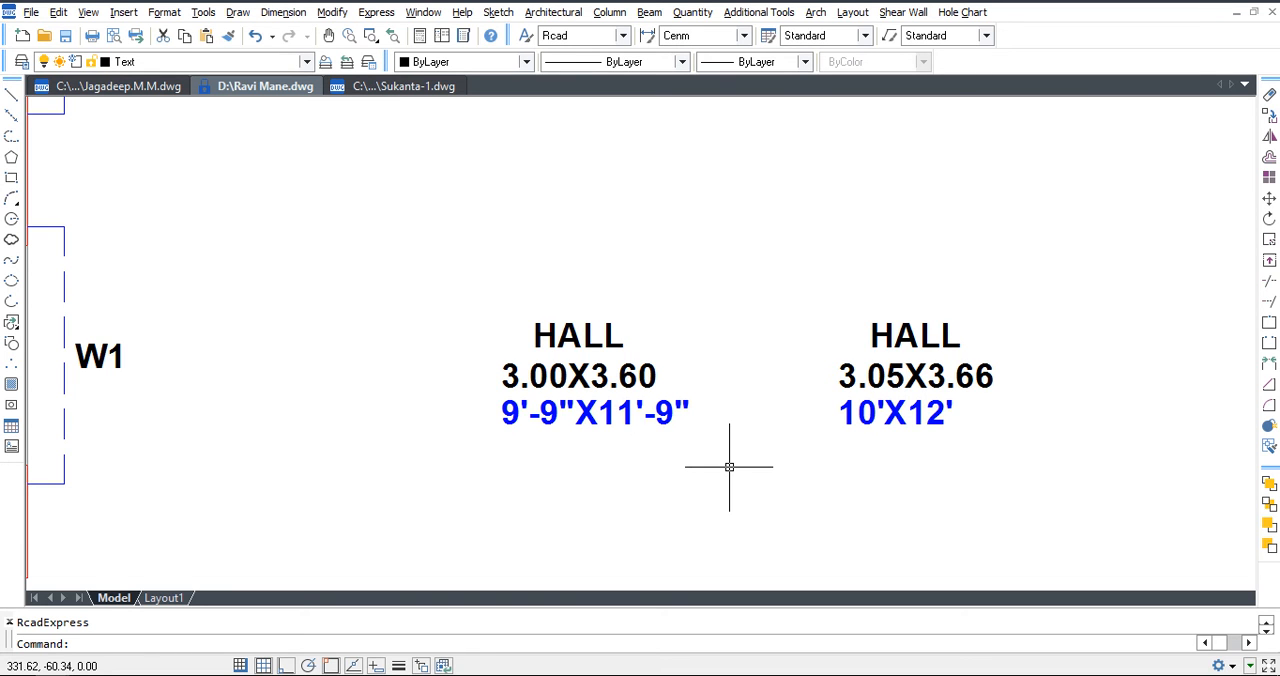
pyautogui.hotkey('ctrl', 'z')
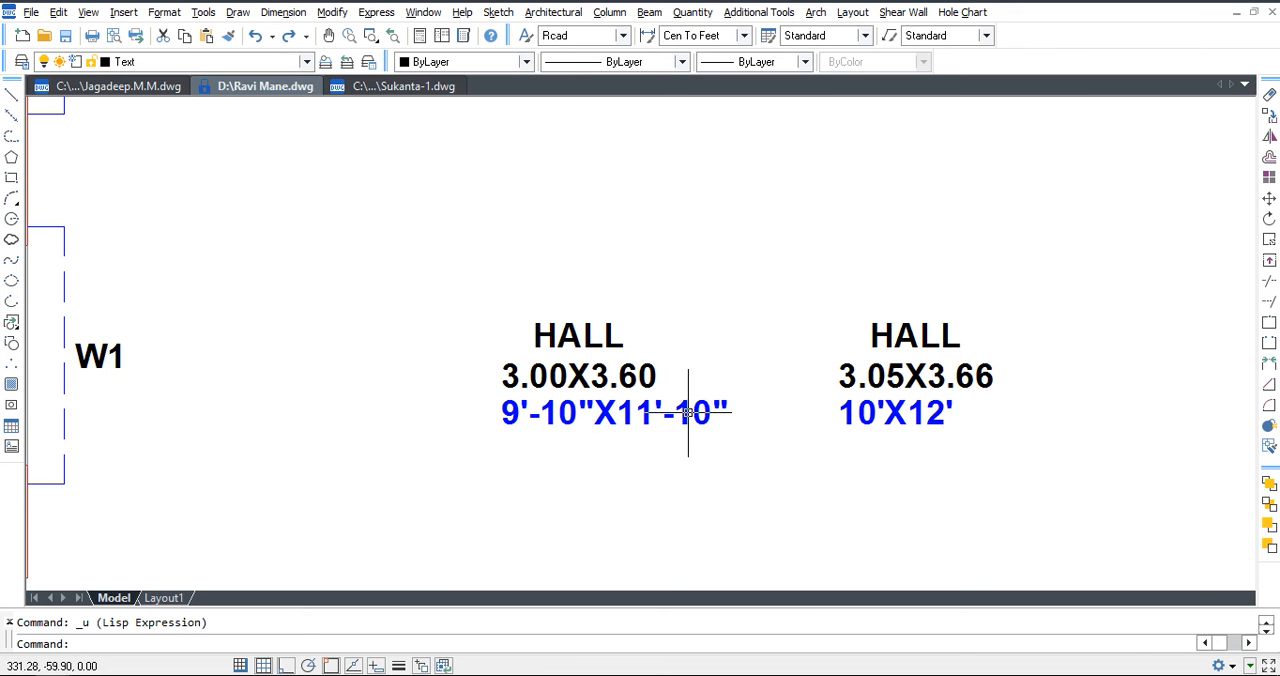
# Edit the blue size text under the 3.00X3.60 HALL label to read 9'-11"X11'-10".
pyautogui.doubleClick(567, 418)
pyautogui.click(567, 418)
pyautogui.write('1')
pyautogui.press('Delete')
pyautogui.press('Return')
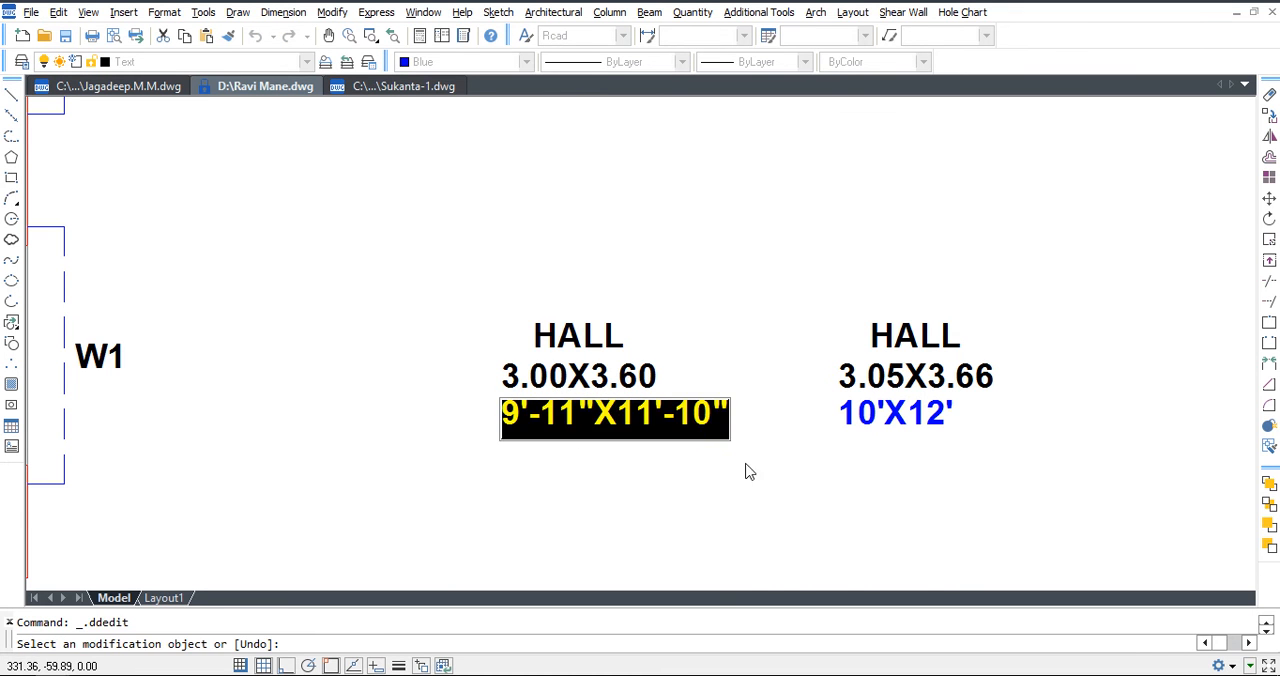
pyautogui.press('Escape')
pyautogui.write('c')
pyautogui.press('Return')
pyautogui.click(709, 430)
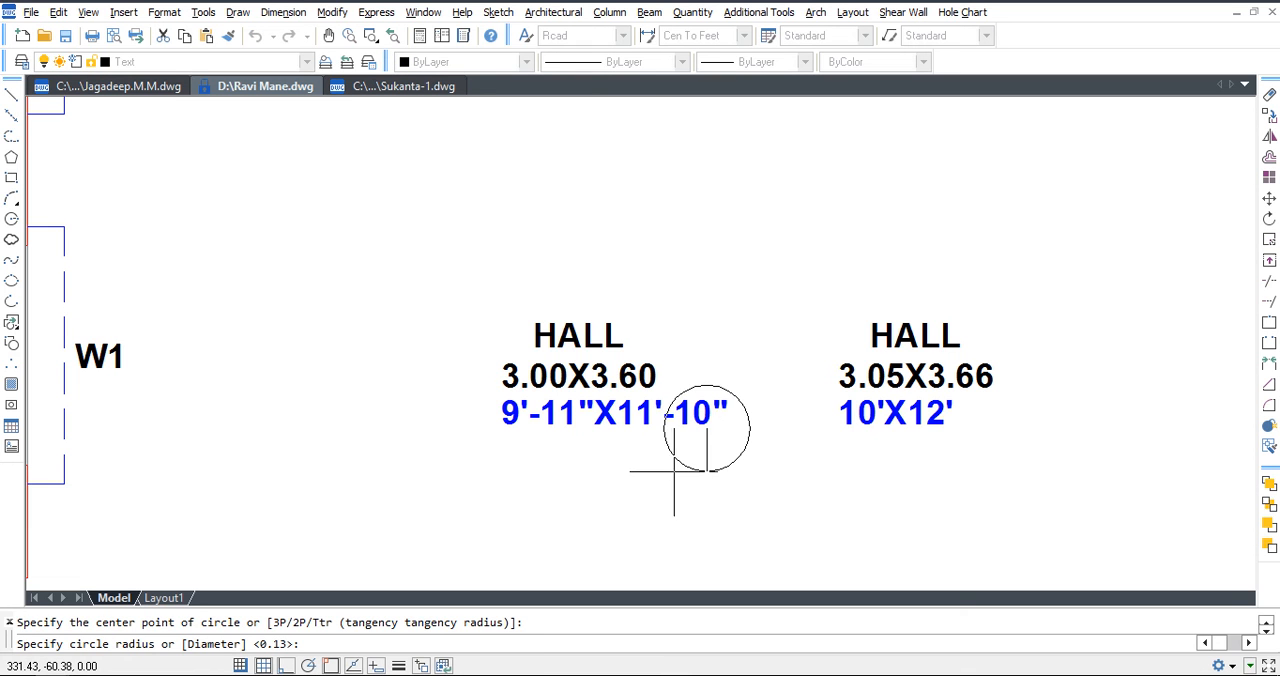
pyautogui.press('Escape')
# Round the edited 9'-11"X11'-10" HALL size using the VRT command with the Round option.
pyautogui.write('VRT')
pyautogui.press('Return')
pyautogui.click(423, 251)
pyautogui.click(761, 492)
pyautogui.write('R')
pyautogui.press('Return')
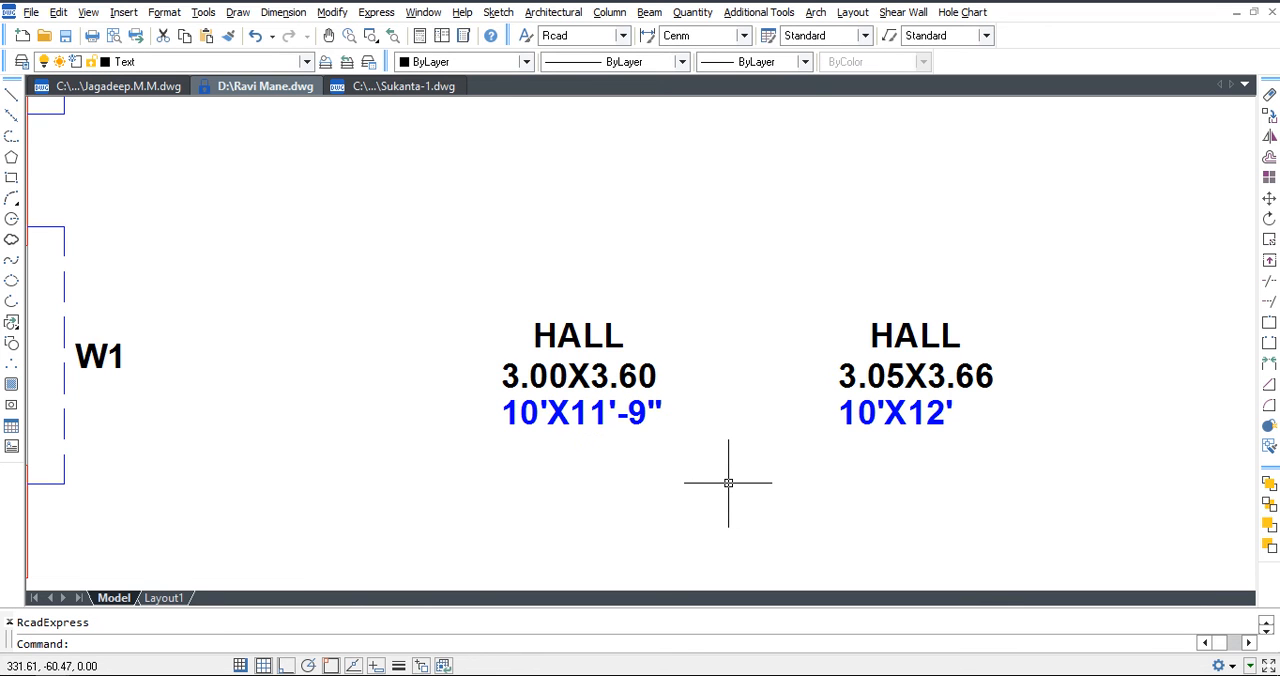
pyautogui.press('Escape')
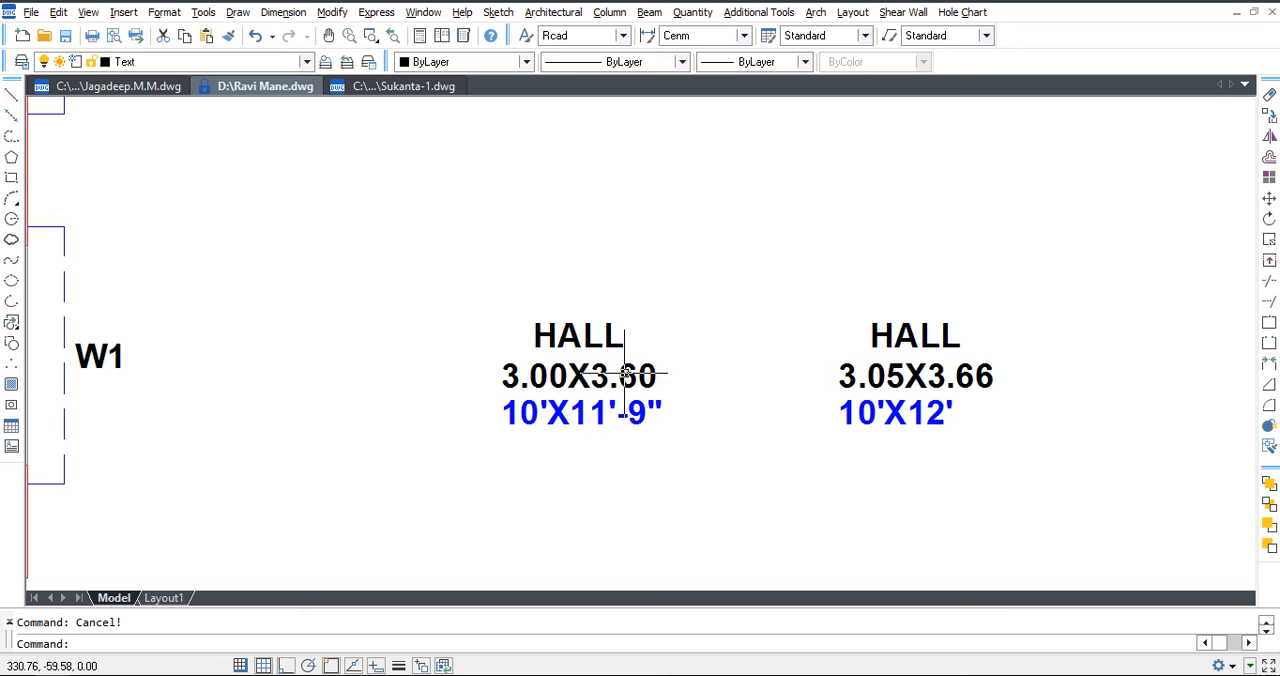
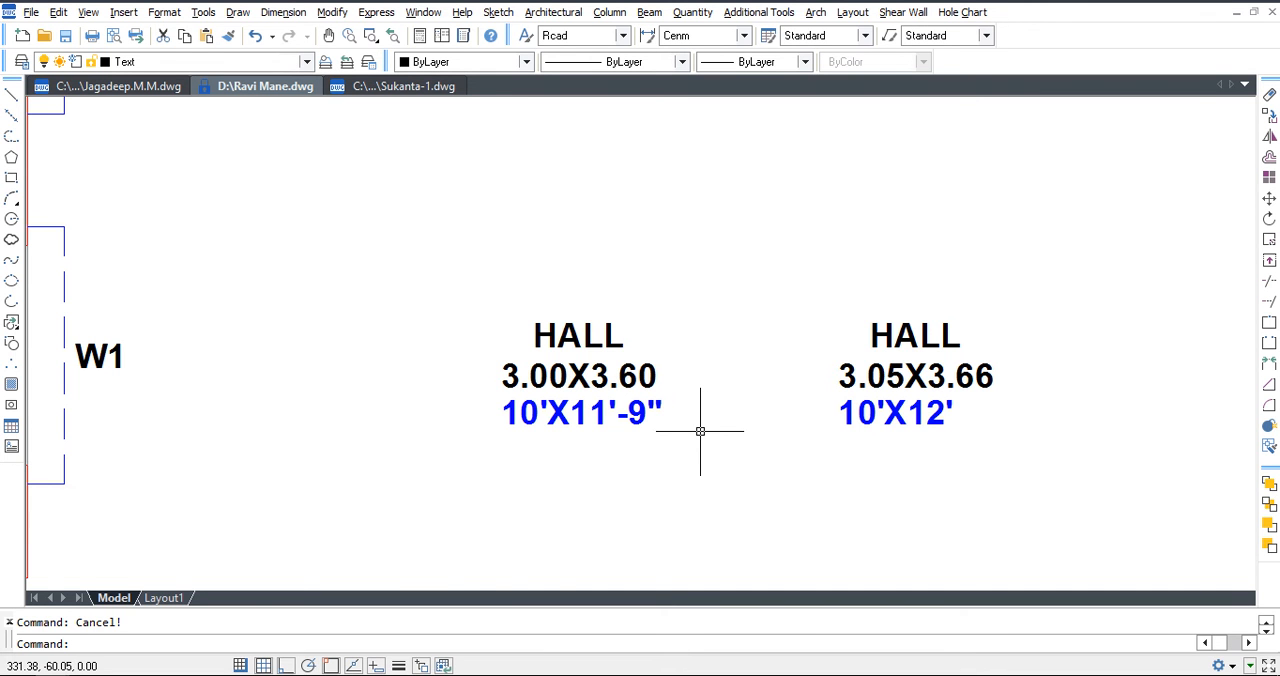
# Copy both magenta section A markers from the HALL floor plan to the neighbouring plan with the LIVING room.
pyautogui.scroll(-5, 709, 345)
pyautogui.moveTo(709, 357); pyautogui.dragTo(722, 410, button='middle')
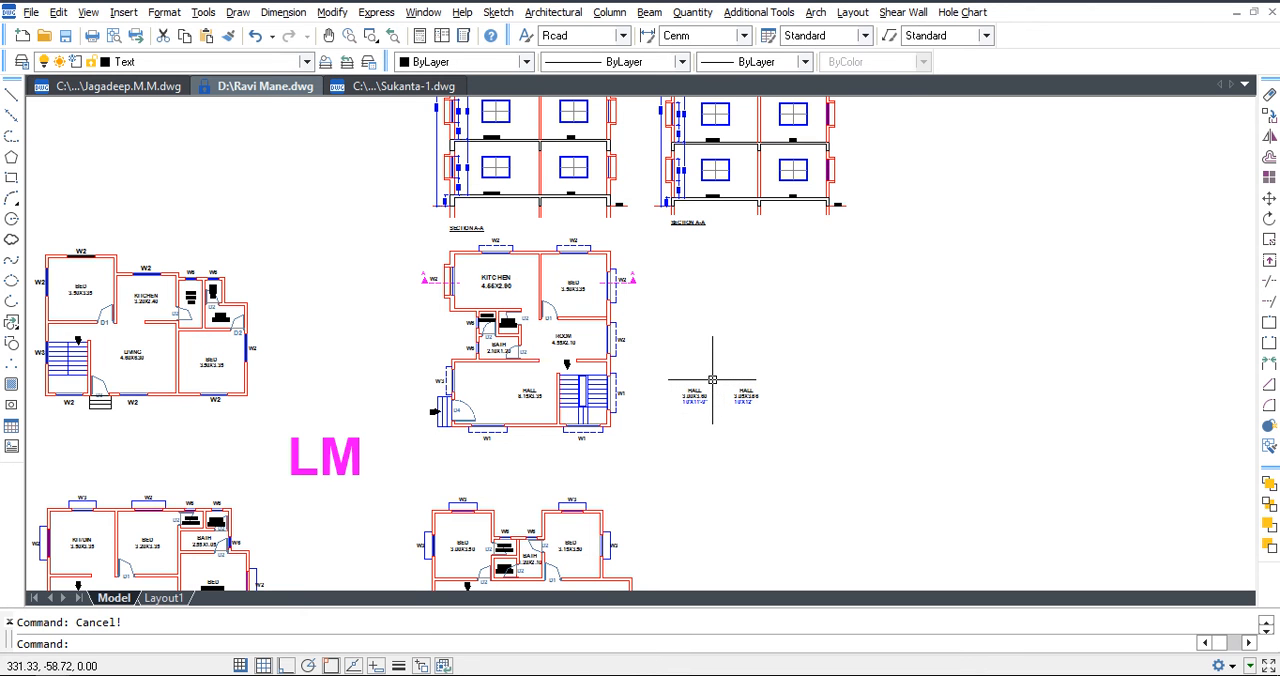
pyautogui.moveTo(729, 297); pyautogui.dragTo(765, 431, button='middle')
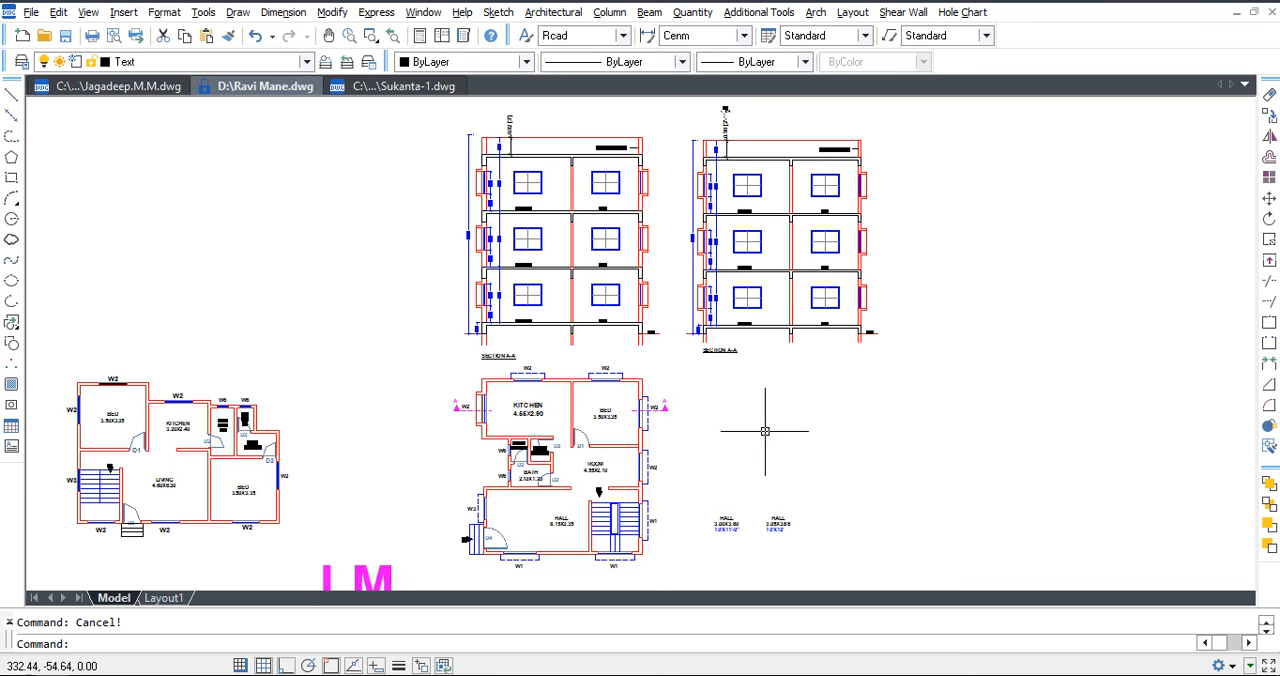
pyautogui.moveTo(628, 472); pyautogui.dragTo(684, 412, button='middle')
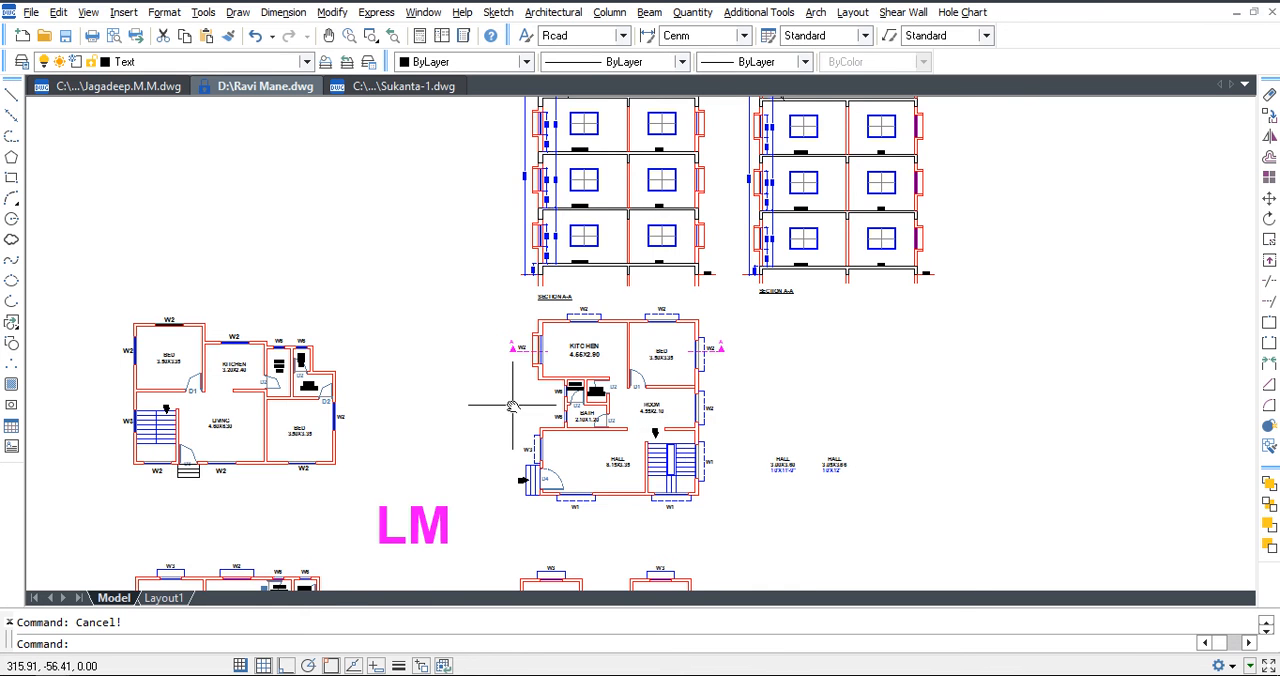
pyautogui.moveTo(513, 405); pyautogui.dragTo(612, 388, button='middle')
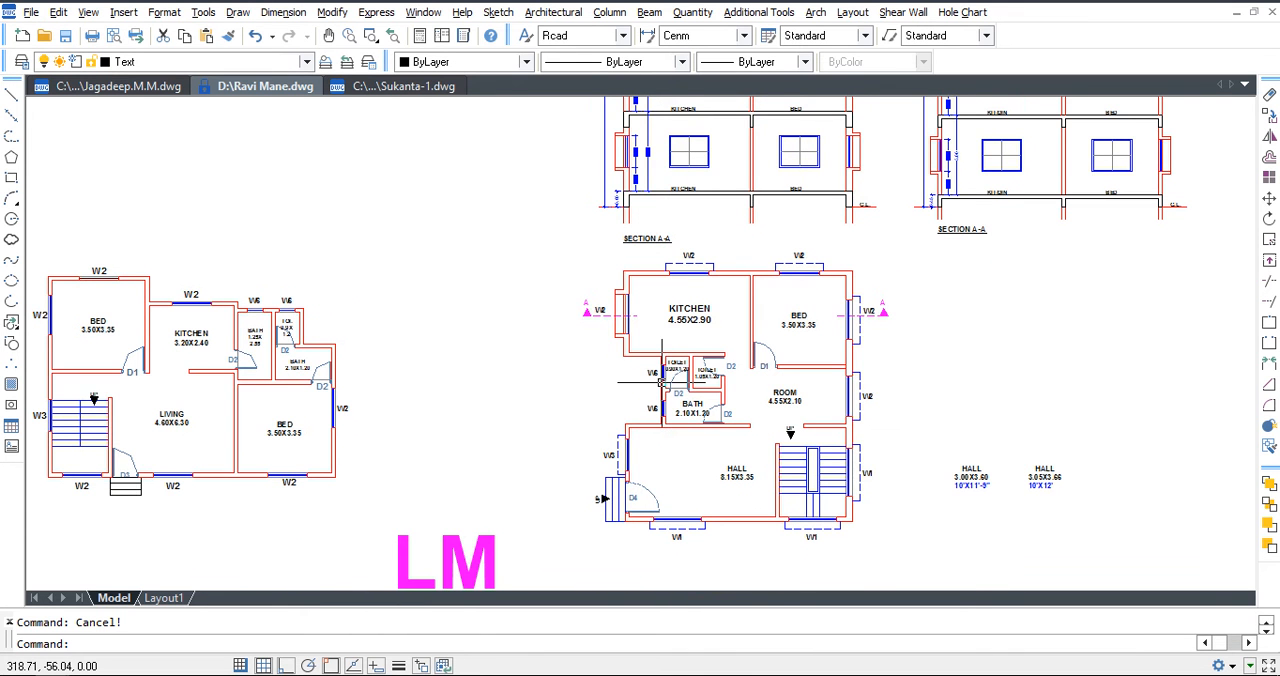
pyautogui.moveTo(423, 397); pyautogui.dragTo(506, 394, button='middle')
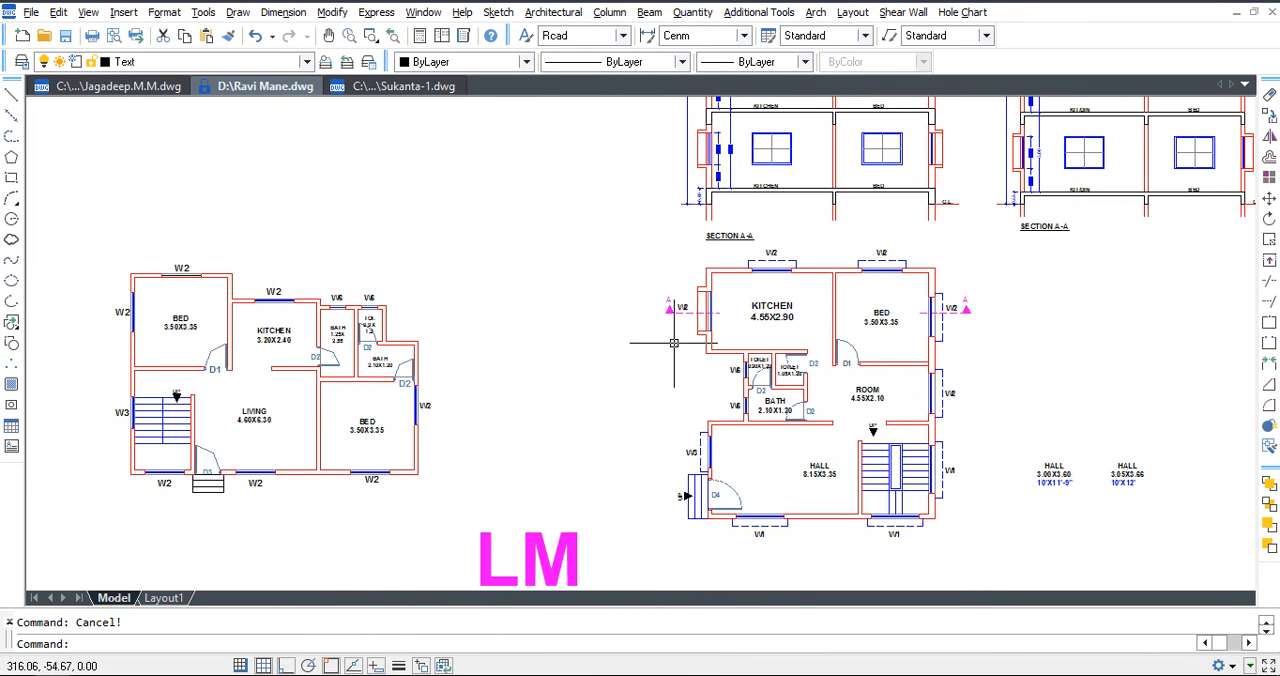
pyautogui.click(682, 280)
pyautogui.click(632, 348)
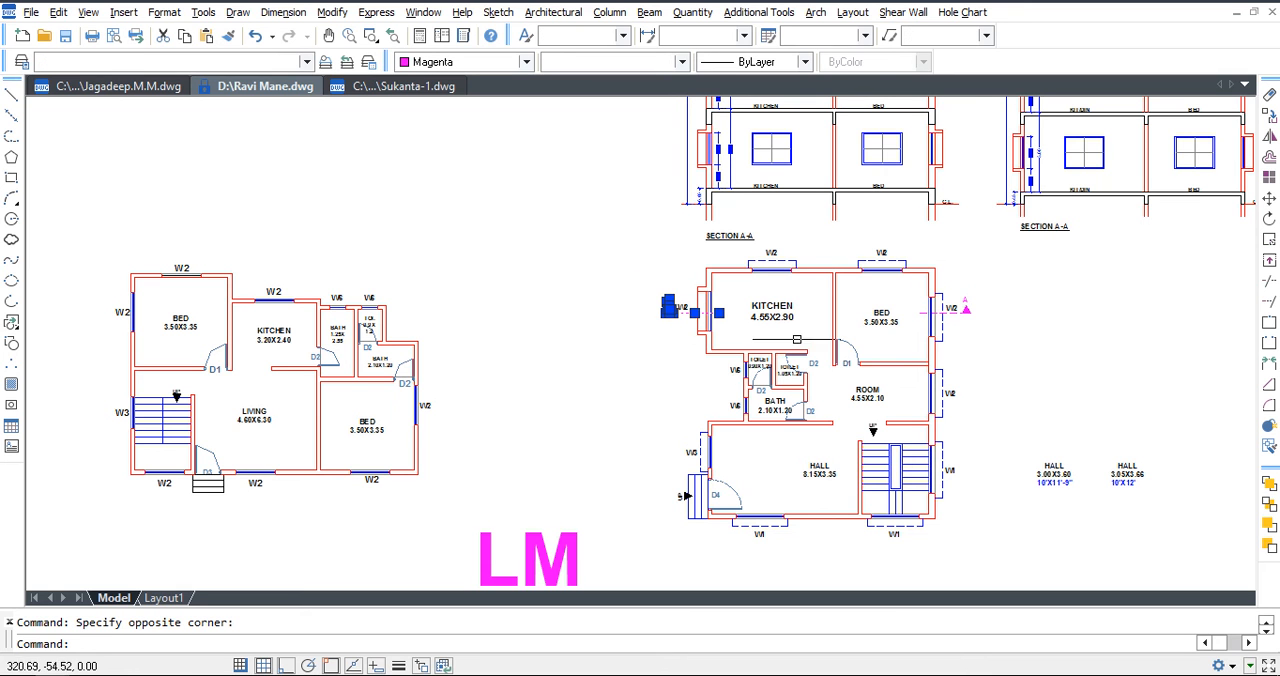
pyautogui.click(977, 333)
pyautogui.click(958, 289)
pyautogui.write('co')
pyautogui.press('Return')
pyautogui.click(936, 268)
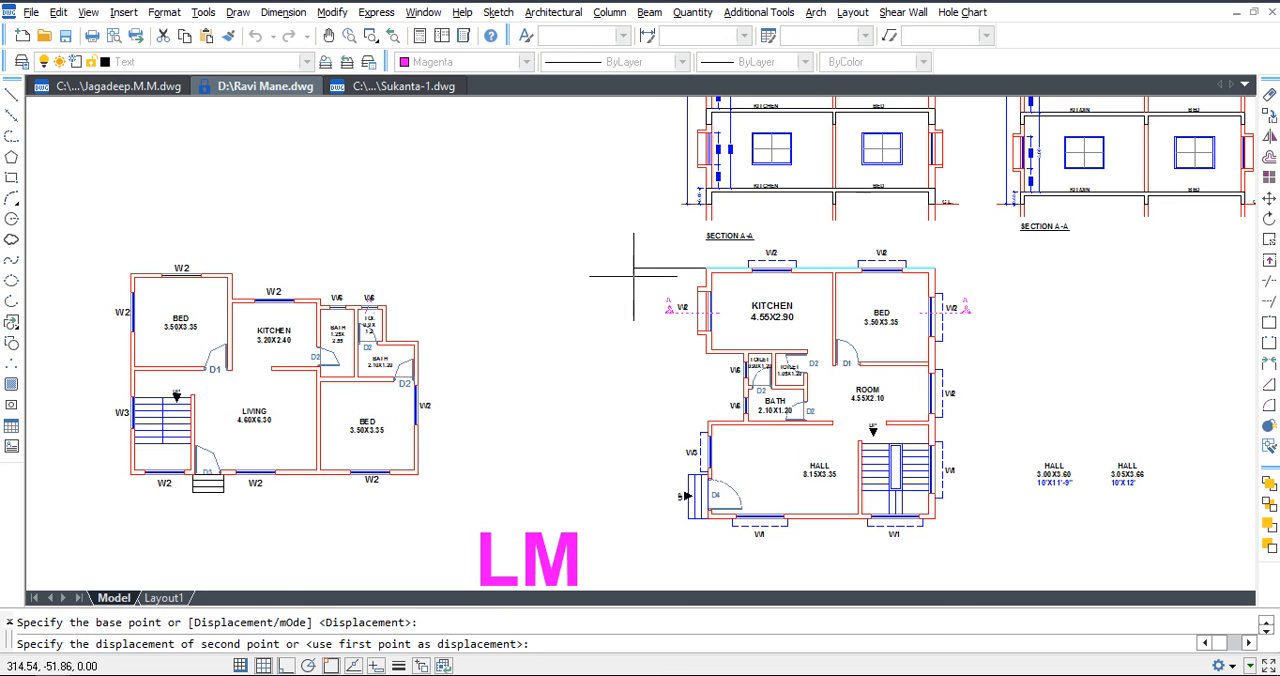
pyautogui.click(360, 240)
pyautogui.press('Escape')
# Move the copied A marker outside the upper bedroom down so its line passes below the W2 window.
pyautogui.scroll(4, 100, 318)
pyautogui.write('m')
pyautogui.press('Return')
pyautogui.click(111, 339)
pyautogui.click(77, 271)
pyautogui.press('Return')
pyautogui.click(108, 362)
pyautogui.click(113, 382)
pyautogui.press('Return')
pyautogui.click(103, 354)
pyautogui.click(66, 260)
pyautogui.press('Escape')
pyautogui.click(107, 293)
pyautogui.click(78, 361)
pyautogui.press('Return')
pyautogui.click(108, 383)
pyautogui.click(109, 425)
# Stretch the dashed line of the A marker beside the upper bedroom.
pyautogui.write('s')
pyautogui.press('Return')
pyautogui.click(116, 407)
pyautogui.click(64, 312)
pyautogui.press('Return')
pyautogui.click(78, 300)
pyautogui.click(107, 297)
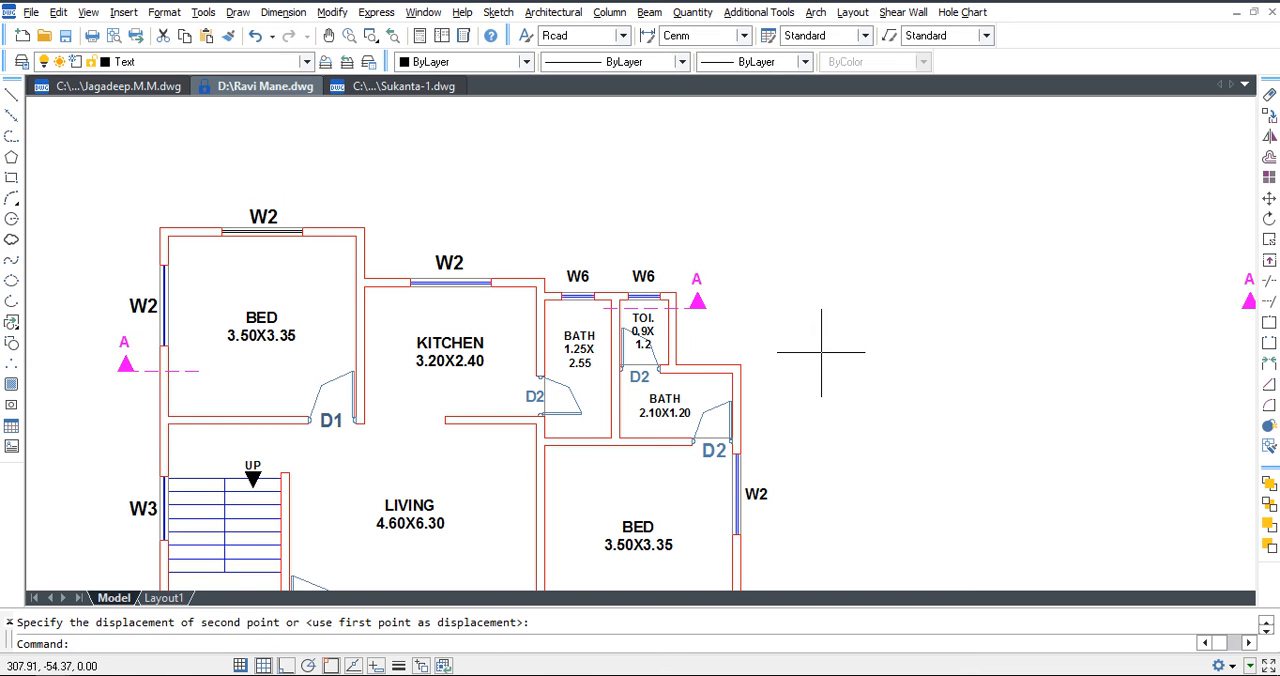
# Move the other copied A marker from the toilet area down to the outer wall of the lower bedroom.
pyautogui.scroll(2, 708, 320)
pyautogui.click(699, 243)
pyautogui.click(681, 313)
pyautogui.write('m')
pyautogui.press('Return')
pyautogui.click(660, 281)
pyautogui.scroll(-1, 661, 281)
pyautogui.moveTo(733, 505); pyautogui.dragTo(749, 407, button='middle')
pyautogui.click(735, 425)
# Move the lower bedroom's A marker slightly farther out from the outer wall.
pyautogui.click(777, 461)
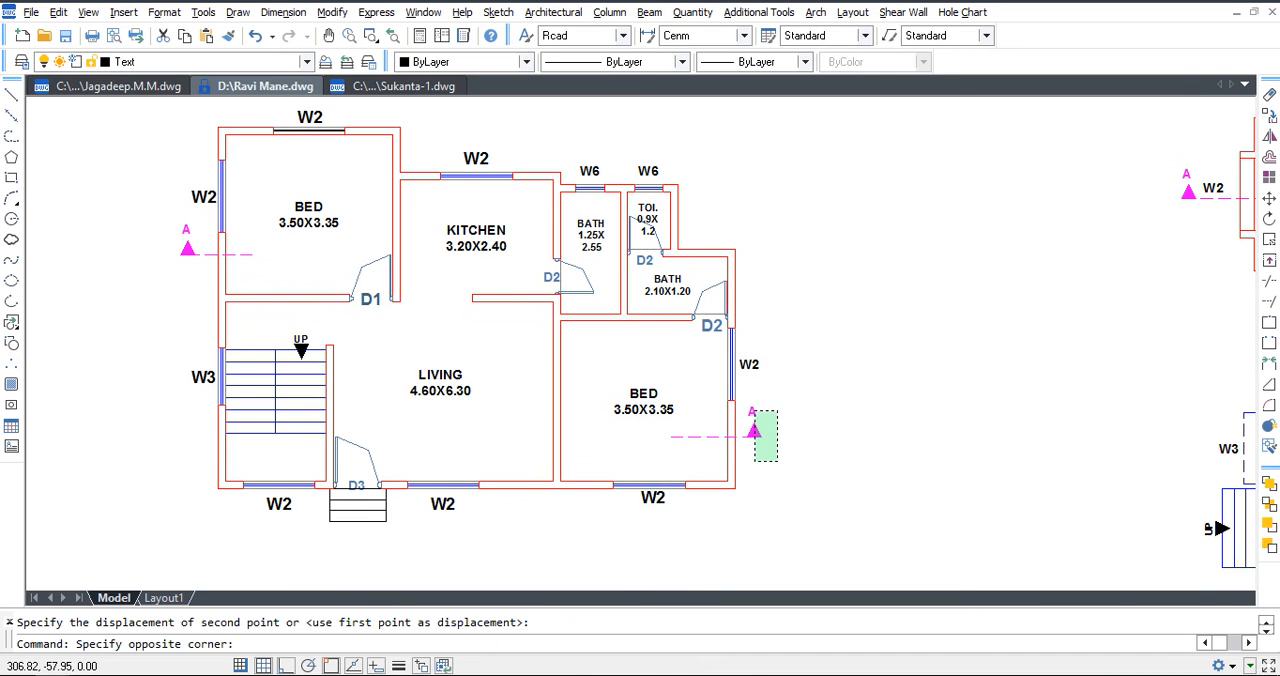
pyautogui.click(745, 399)
pyautogui.write('m')
pyautogui.press('Return')
pyautogui.click(841, 441)
pyautogui.click(857, 442)
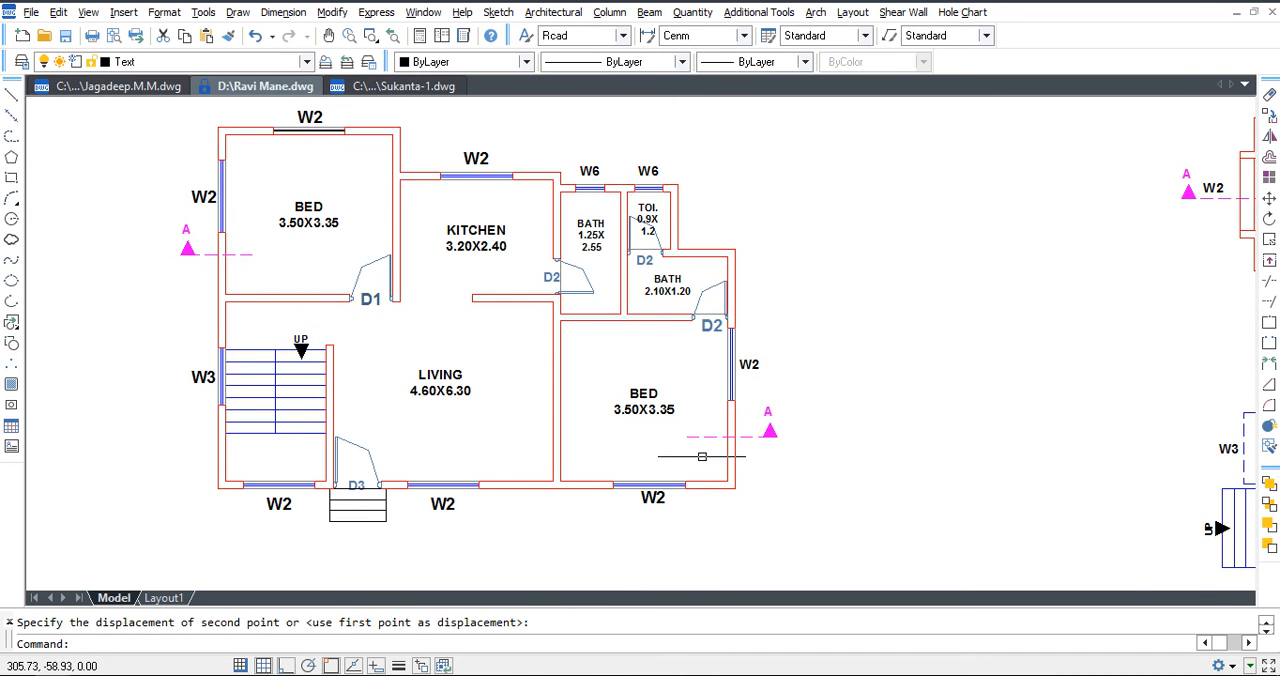
pyautogui.press('Escape')
pyautogui.write('pl')
pyautogui.press('Return')
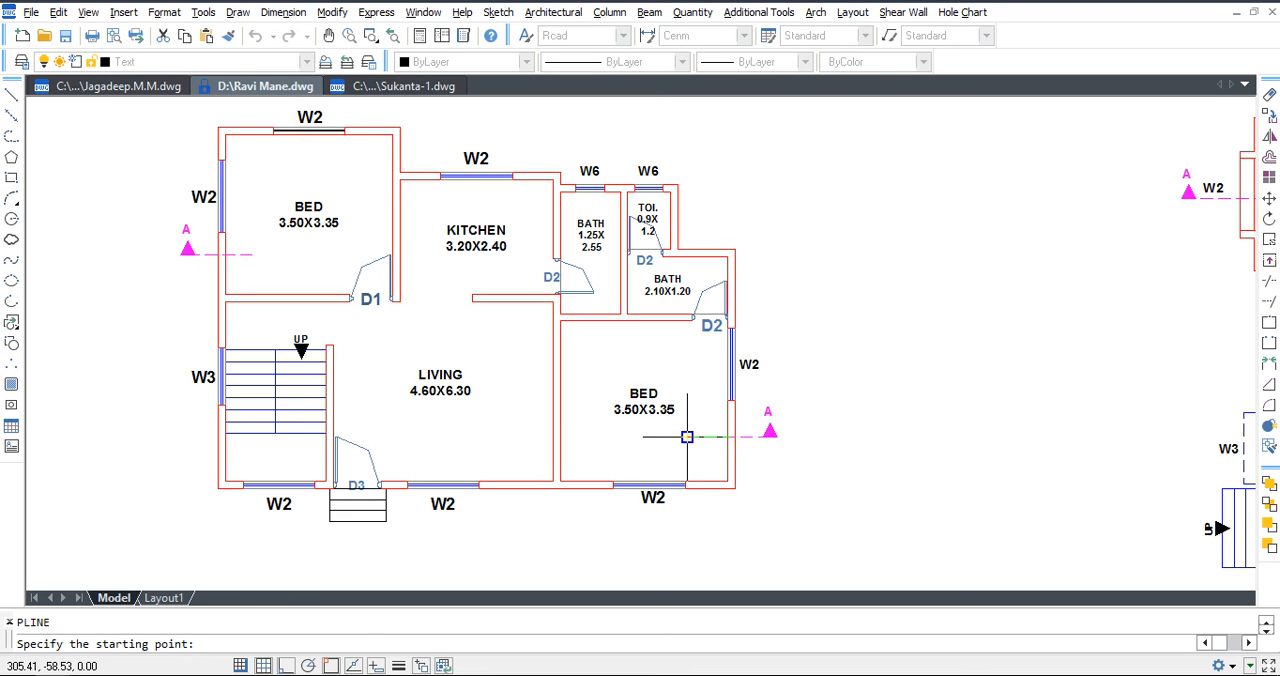
pyautogui.press('Escape')
# Stretch the upper bedroom's section line horizontally across the bedroom and into the kitchen.
pyautogui.write('s')
pyautogui.press('Return')
pyautogui.click(292, 280)
pyautogui.click(251, 255)
pyautogui.press('Return')
pyautogui.click(251, 255)
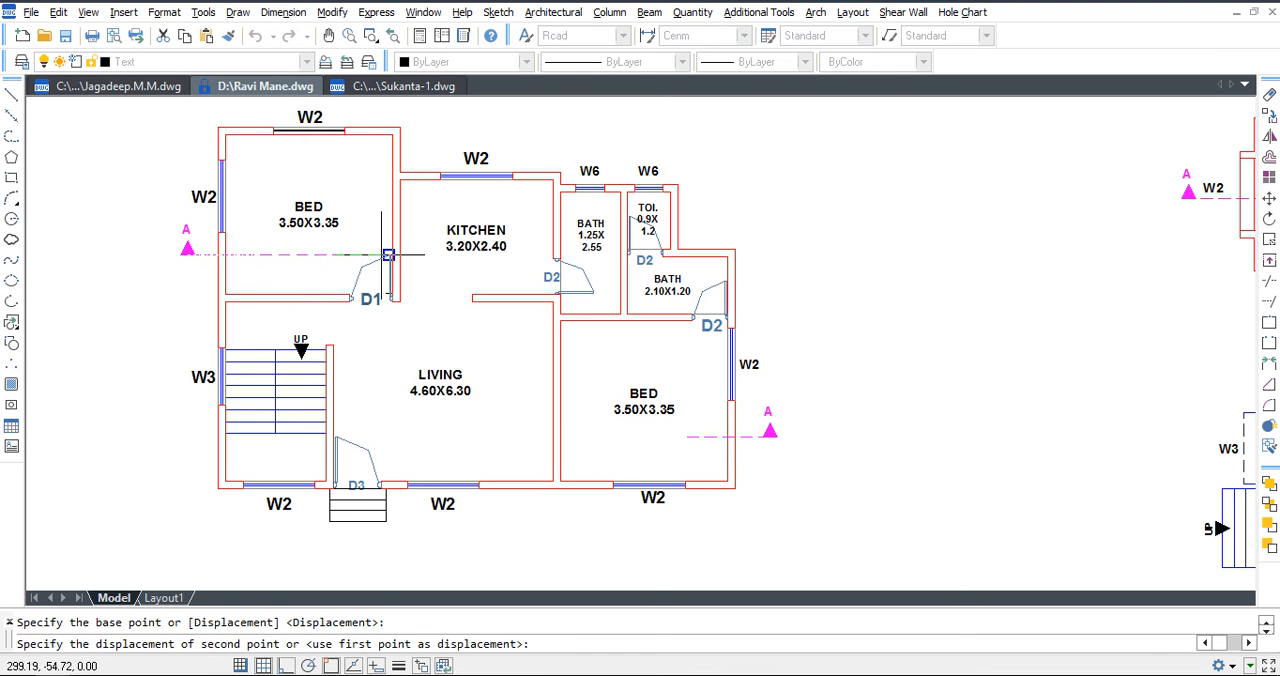
pyautogui.click(518, 255)
pyautogui.press('Escape')
# Draw a vertical line from the section line's end in the kitchen down to the level of the lower A marker.
pyautogui.write('l')
pyautogui.press('Return')
pyautogui.click(520, 255)
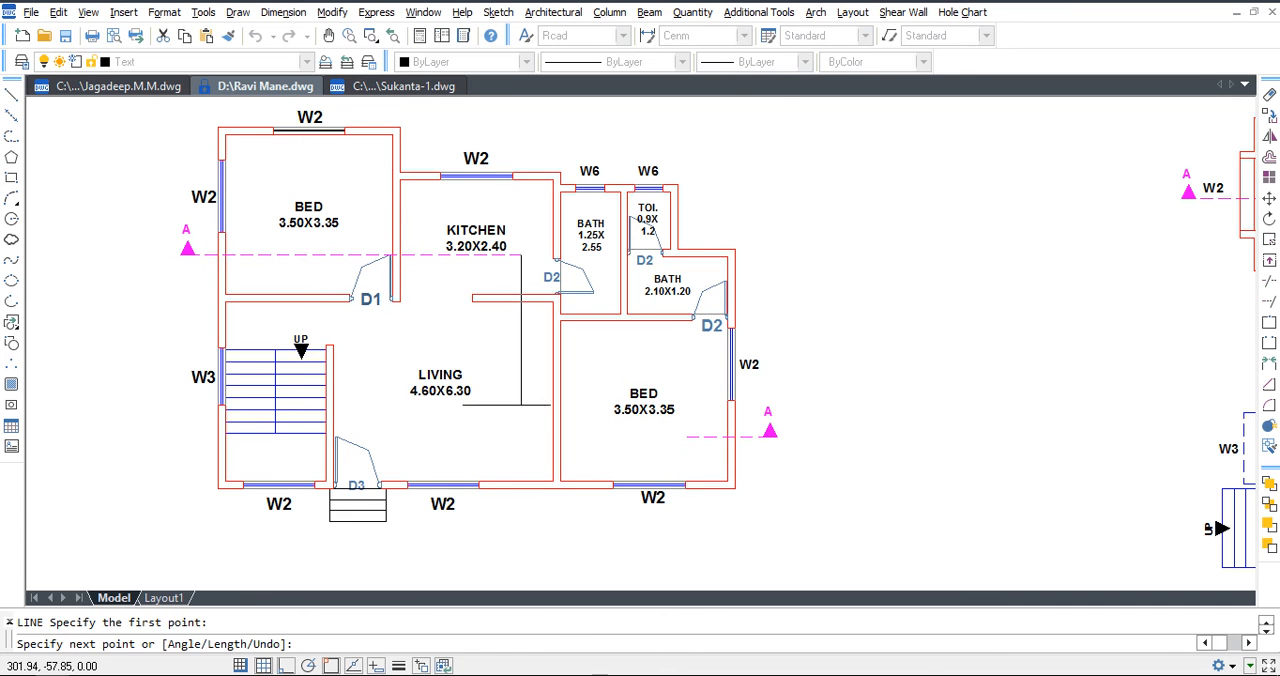
pyautogui.click(520, 437)
pyautogui.press('Escape')
# Fillet the lower bedroom's section line with the vertical line so they meet at a corner.
pyautogui.write('f')
pyautogui.press('Return')
pyautogui.click(712, 437)
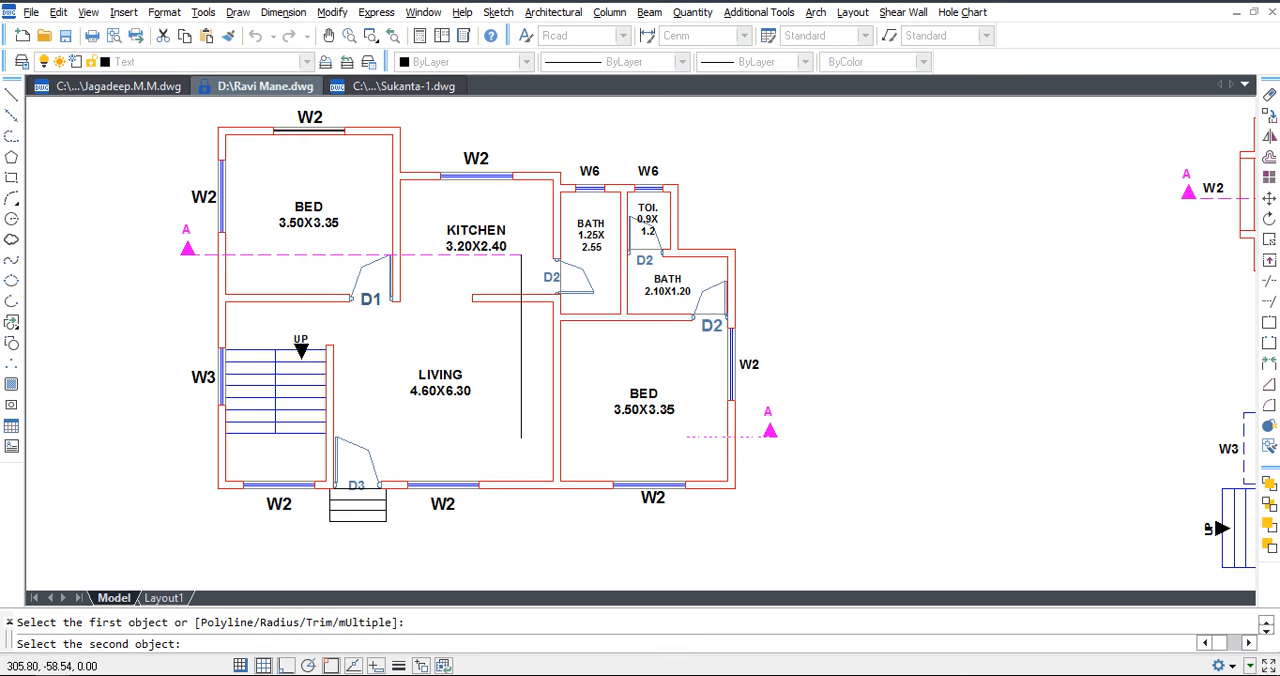
pyautogui.click(521, 385)
pyautogui.press('Escape')
# Match the vertical line's properties to the magenta dashed section line.
pyautogui.click(541, 437)
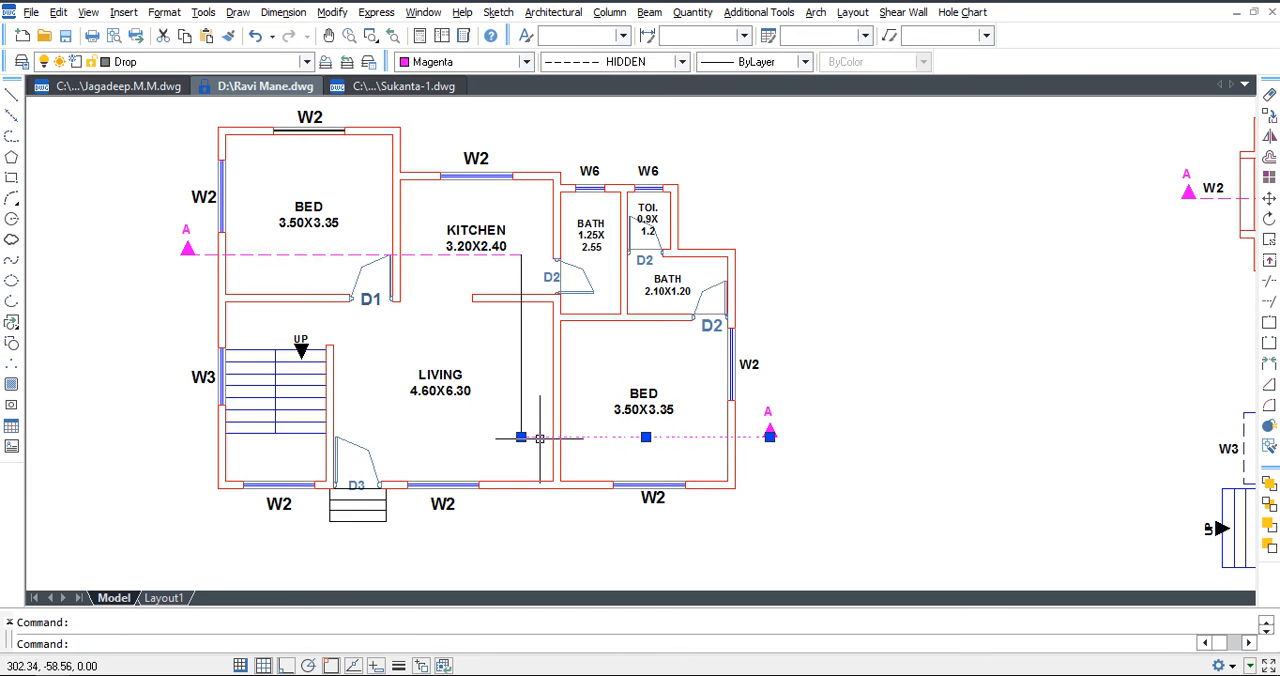
pyautogui.press('Escape')
pyautogui.write('ma')
pyautogui.press('Return')
pyautogui.click(541, 437)
pyautogui.click(520, 408)
pyautogui.press('Escape')
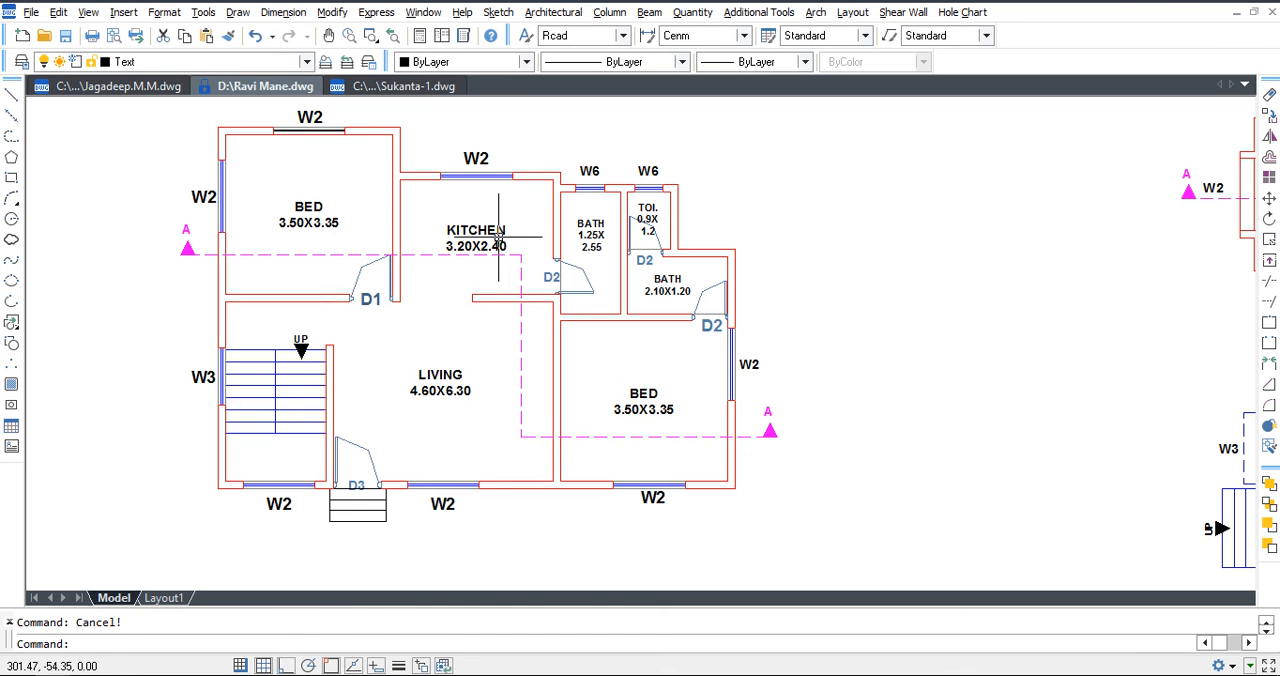
# Move the KITCHEN 3.20X2.40 label slightly upward, clear of the section line.
pyautogui.write('m')
pyautogui.press('Return')
pyautogui.click(492, 237)
pyautogui.press('Return')
pyautogui.click(520, 234)
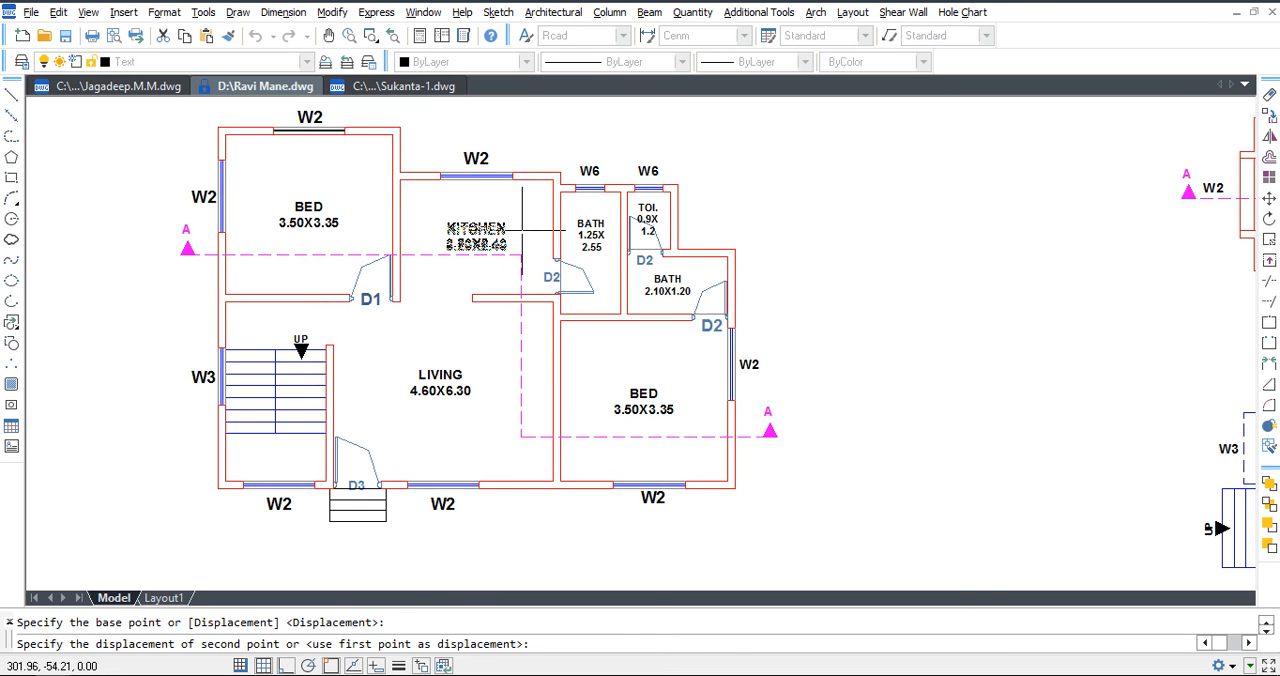
pyautogui.click(520, 230)
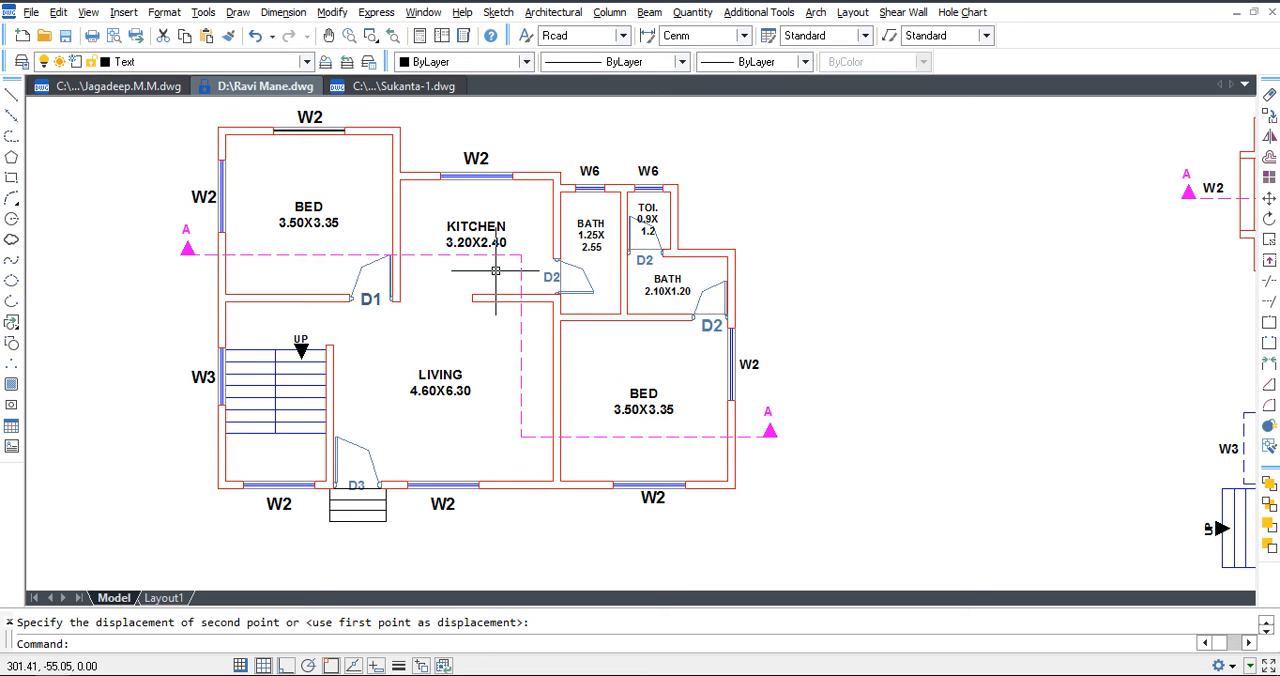
pyautogui.press('Escape')
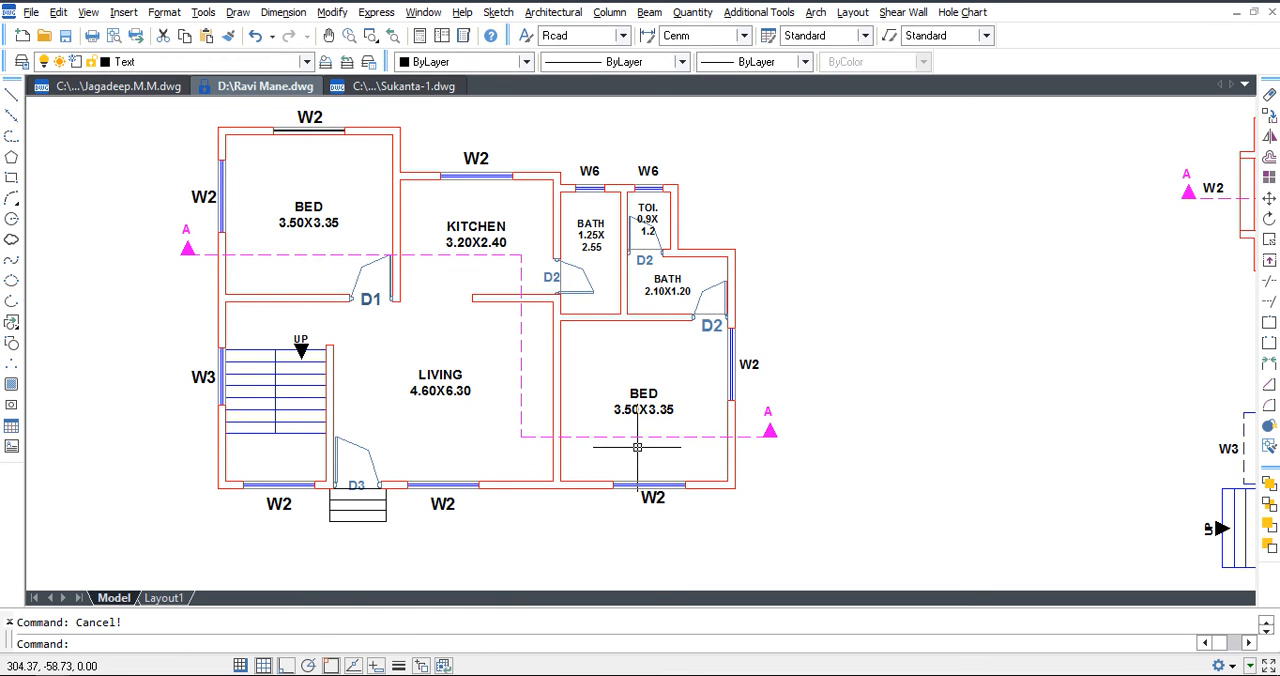
# Draw a circle at the section line's lower bend and trim the lines outside it within the LIVING room.
pyautogui.scroll(3, 537, 442)
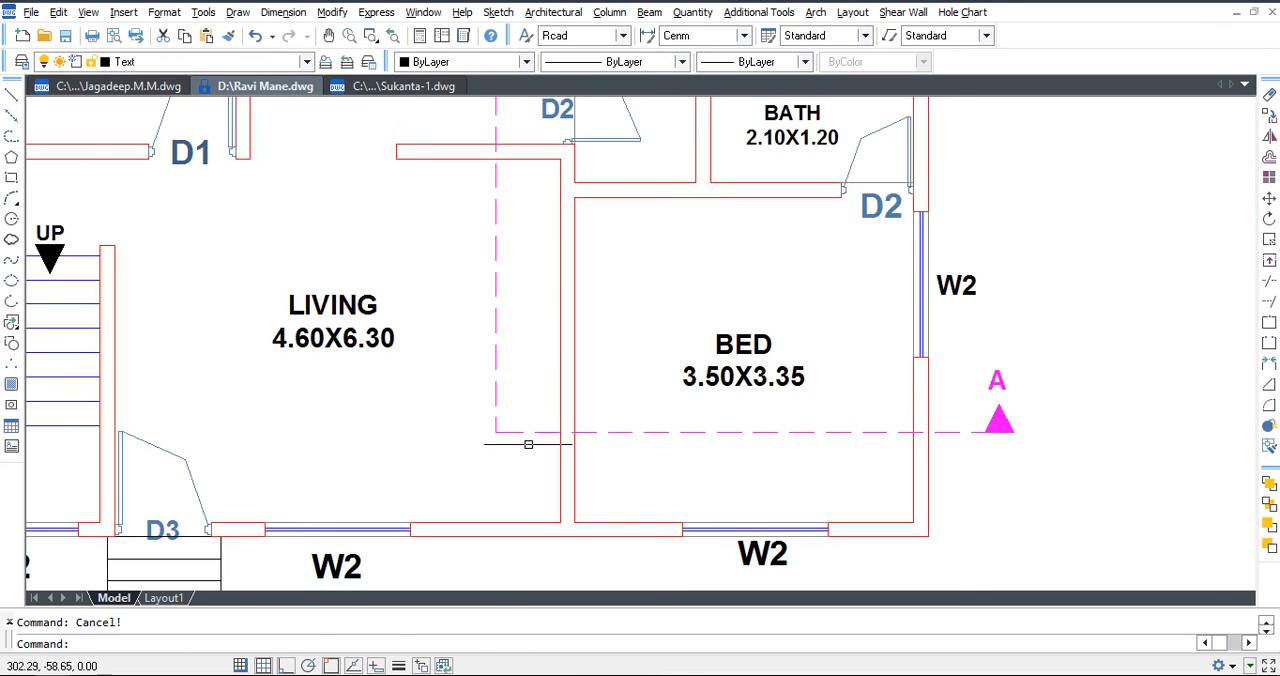
pyautogui.write('c')
pyautogui.press('Return')
pyautogui.click(497, 432)
pyautogui.press('Escape')
pyautogui.write('tr')
pyautogui.press('Return')
pyautogui.press('Return')
pyautogui.click(495, 368)
pyautogui.press('Escape')
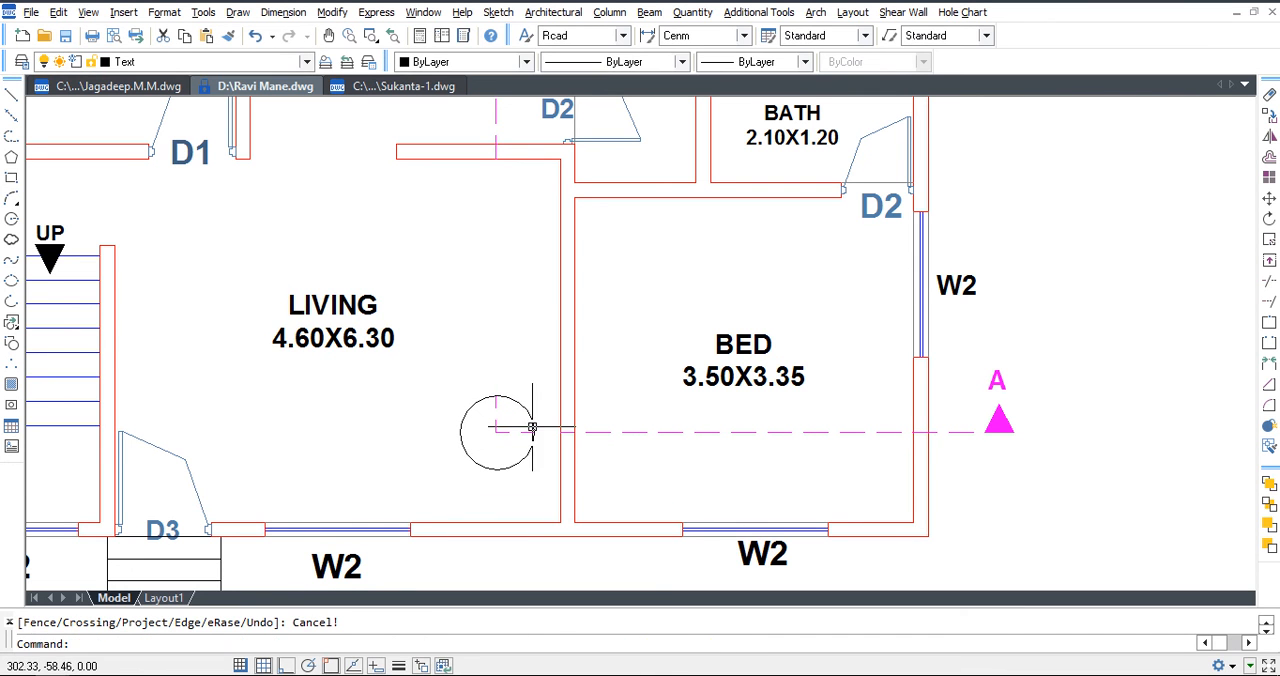
# Shorten the section line in the lower bedroom, and erase that remaining segment together with the circle at the lower bend.
pyautogui.click(584, 432)
pyautogui.click(563, 432)
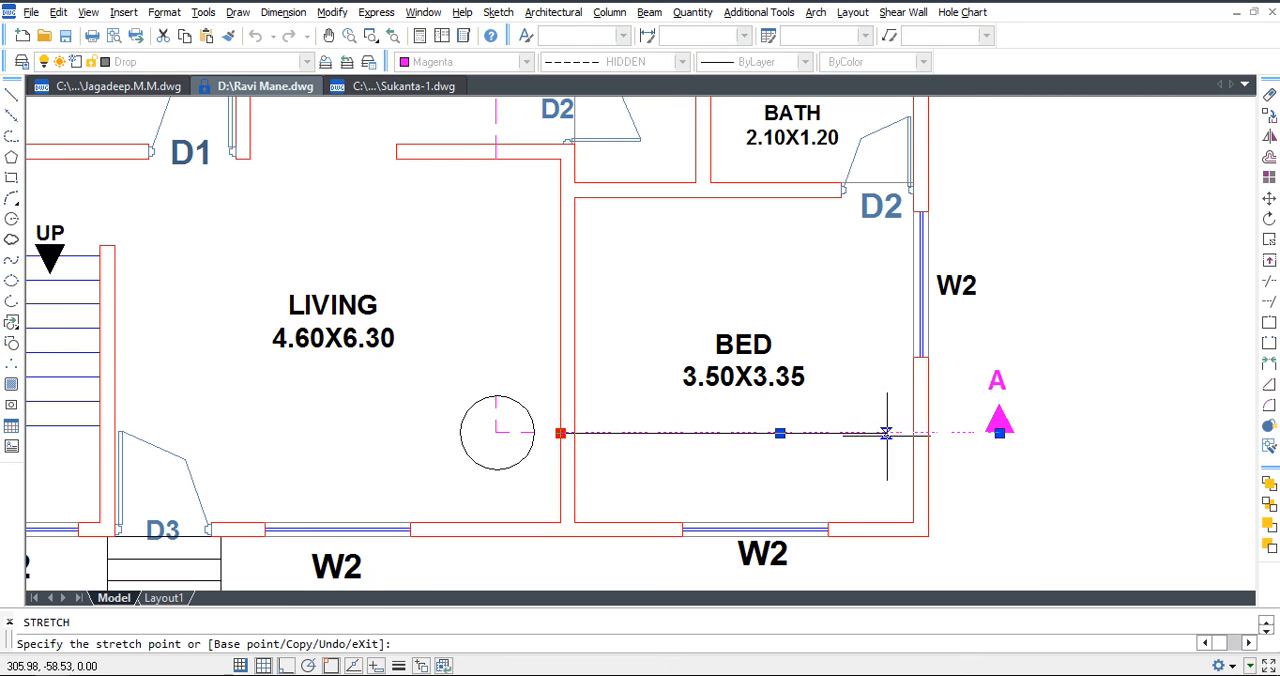
pyautogui.click(889, 432)
pyautogui.press('Escape')
pyautogui.click(533, 438)
pyautogui.press('Delete')
pyautogui.scroll(-2, 552, 442)
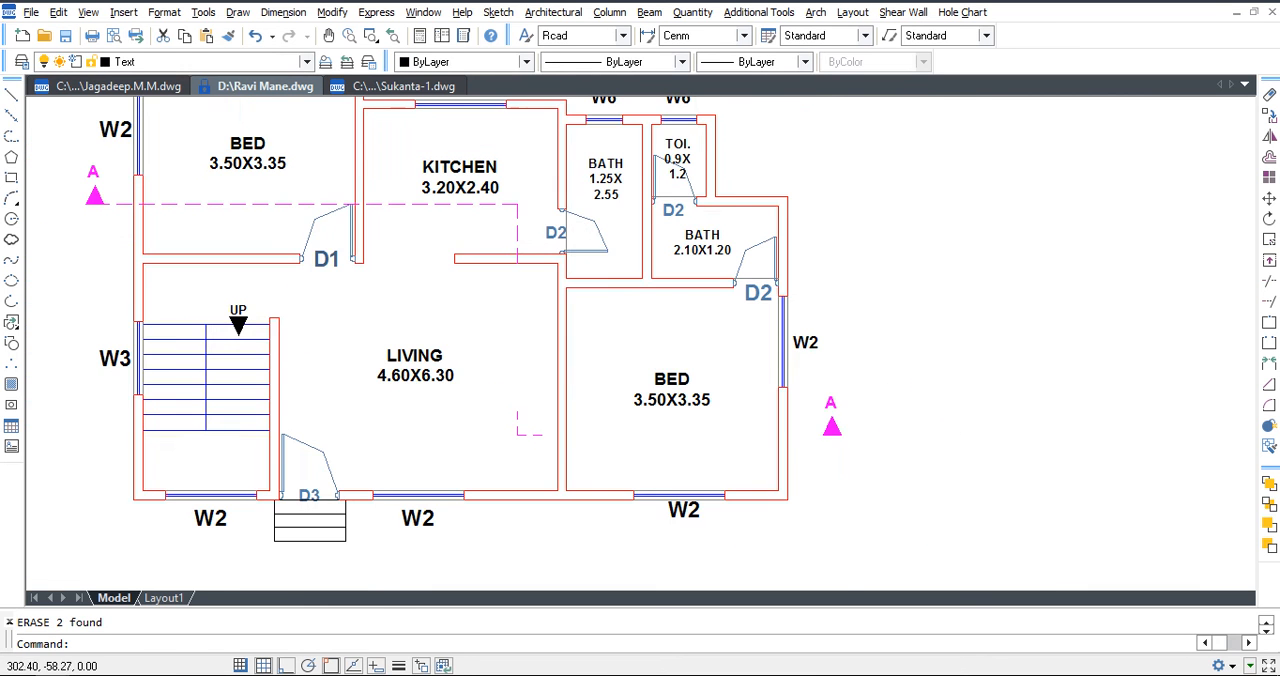
# Draw a circle at the section line's upper bend in the kitchen and trim the vertical line below it.
pyautogui.scroll(3, 527, 195)
pyautogui.write('c')
pyautogui.press('Return')
pyautogui.click(517, 203)
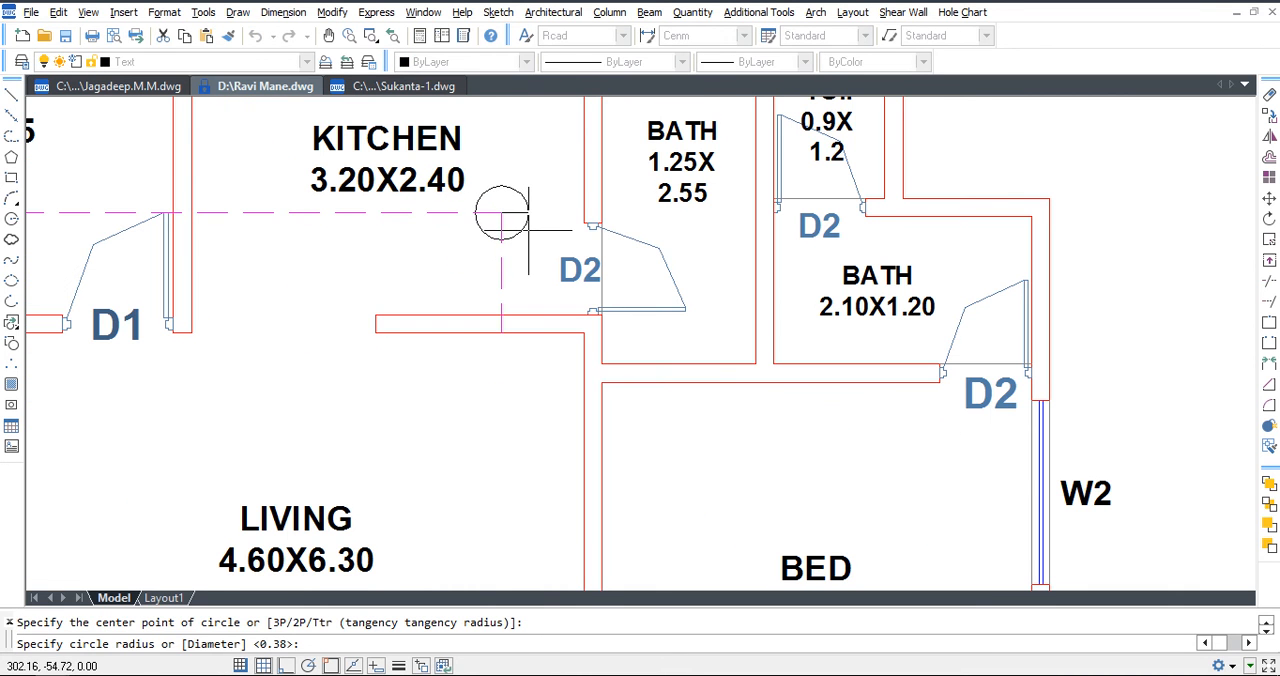
pyautogui.click(527, 232)
pyautogui.write('tr')
pyautogui.press('Return')
pyautogui.click(522, 230)
pyautogui.press('Return')
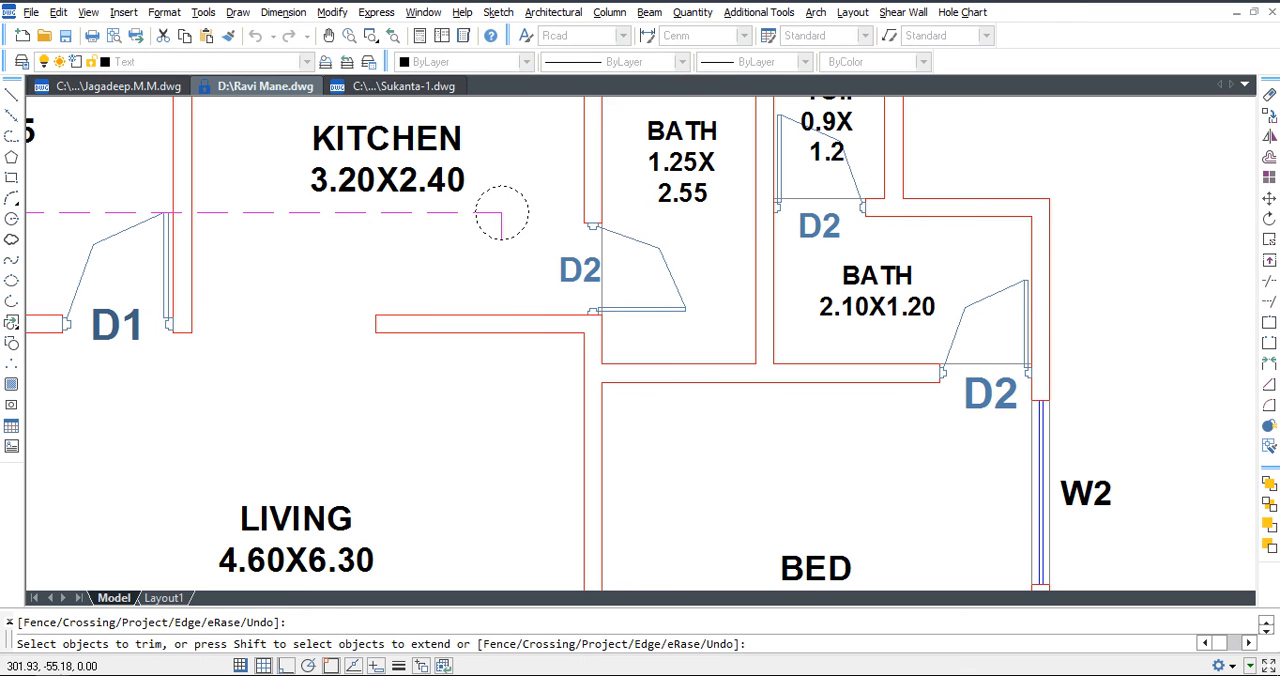
pyautogui.press('Escape')
# Trim the horizontal section line between the bedroom wall and the circle, and erase the circle at the upper bend.
pyautogui.press('Return')
# Stretch the ends of the short section line segments forming the upper bend in the kitchen.
pyautogui.press('Return')
pyautogui.click(449, 213)
pyautogui.press('Escape')
pyautogui.click(517, 190)
pyautogui.click(517, 167)
pyautogui.click(501, 213)
pyautogui.press('Delete')
pyautogui.scroll(3, 479, 224)
pyautogui.write('s')
pyautogui.press('Return')
pyautogui.moveTo(488, 174); pyautogui.dragTo(415, 254)
pyautogui.press('Return')
pyautogui.click(449, 290)
pyautogui.click(321, 301)
pyautogui.press('Return')
pyautogui.click(538, 248)
pyautogui.click(457, 261)
# Stretch the ends of the lower bend's section line segments, extending the horizontal leg to the lower bedroom's wall.
pyautogui.press('Return')
pyautogui.click(585, 244)
pyautogui.click(586, 328)
pyautogui.scroll(-3, 586, 211)
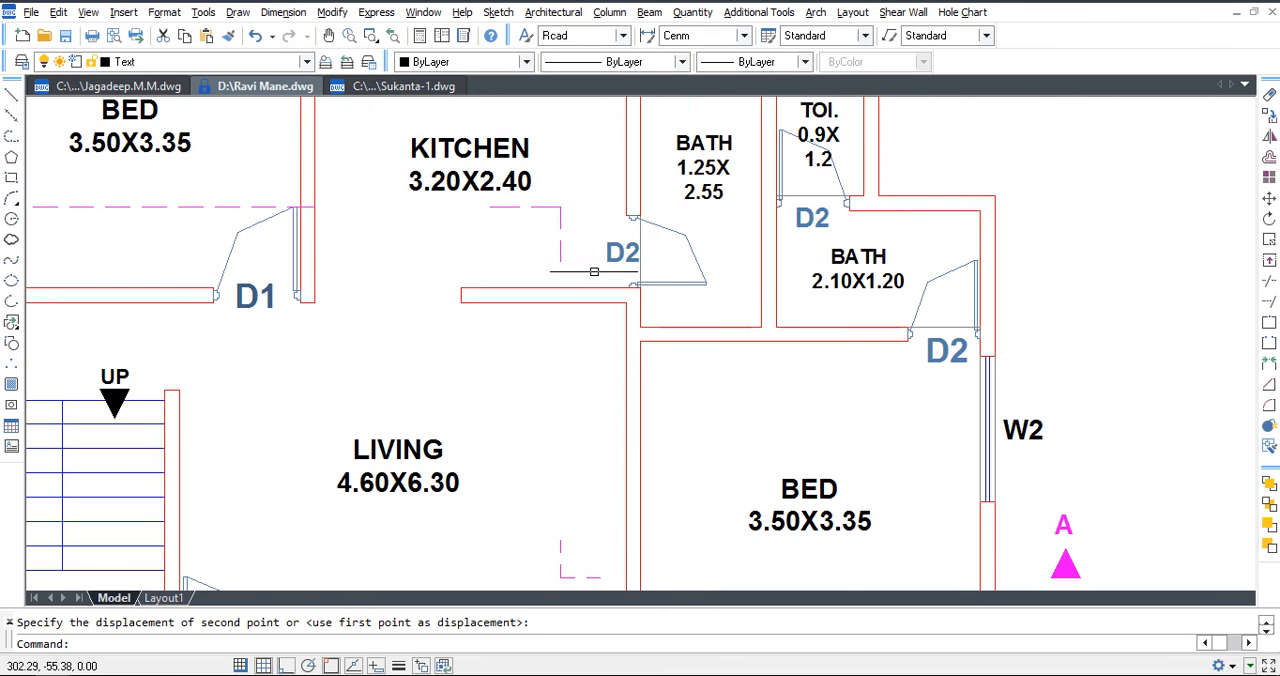
pyautogui.moveTo(565, 573); pyautogui.dragTo(577, 449, button='middle')
pyautogui.press('Return')
pyautogui.moveTo(600, 470); pyautogui.dragTo(545, 395)
pyautogui.press('Return')
pyautogui.click(571, 349)
pyautogui.click(597, 429)
pyautogui.press('Return')
pyautogui.moveTo(620, 440); pyautogui.dragTo(599, 502)
pyautogui.press('Return')
pyautogui.click(711, 497)
pyautogui.click(748, 495)
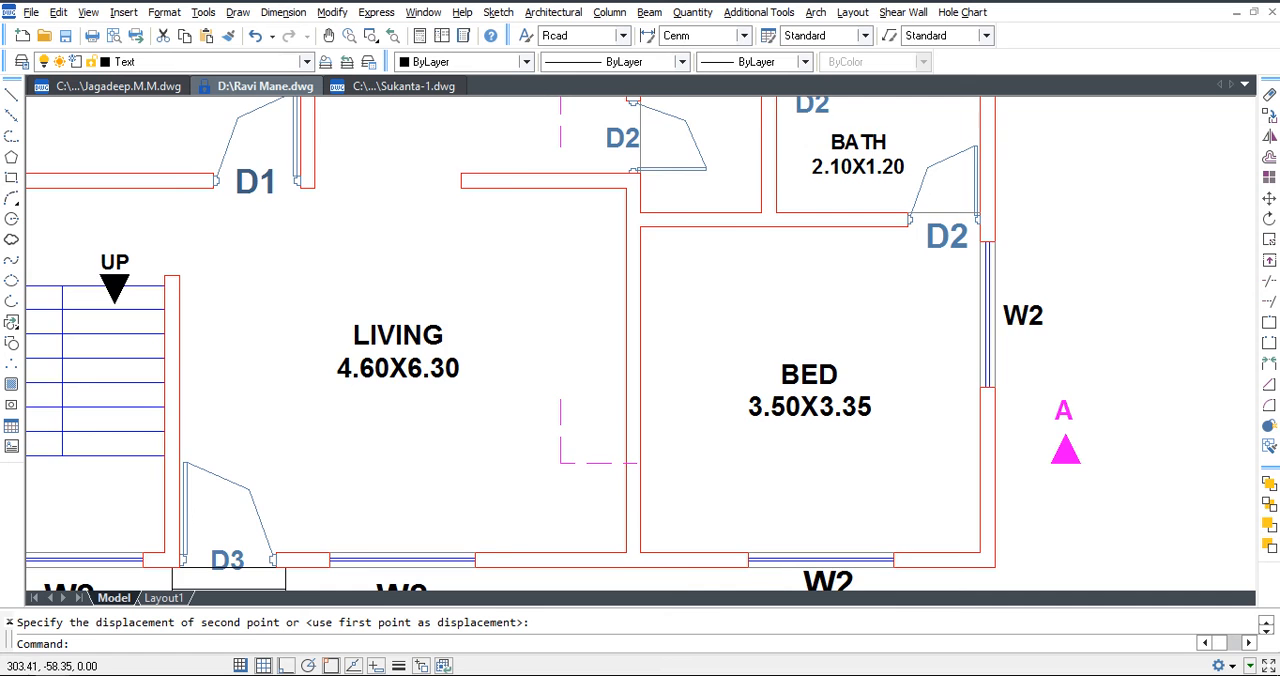
# Try moving the KITCHEN 3.20X2.40 label downward, and undo the move.
pyautogui.scroll(-2, 703, 446)
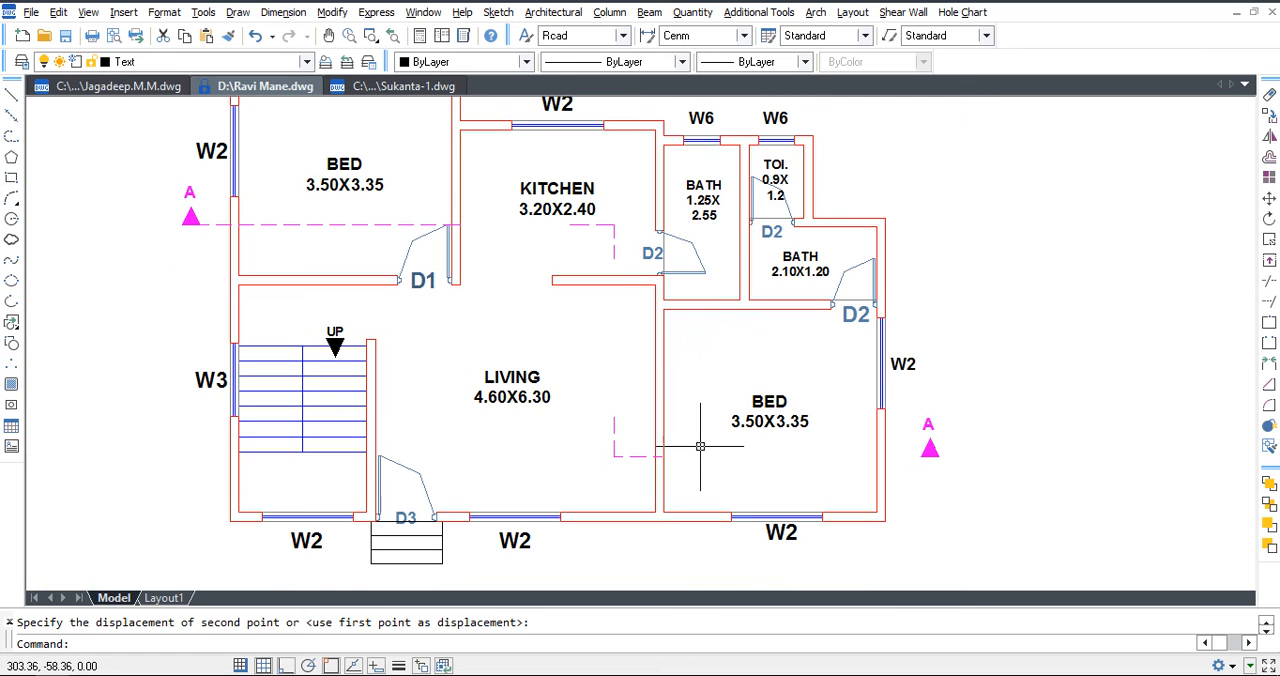
pyautogui.press('Escape')
pyautogui.write('m')
pyautogui.press('Return')
pyautogui.click(605, 219)
pyautogui.click(545, 173)
pyautogui.press('Return')
pyautogui.click(565, 276)
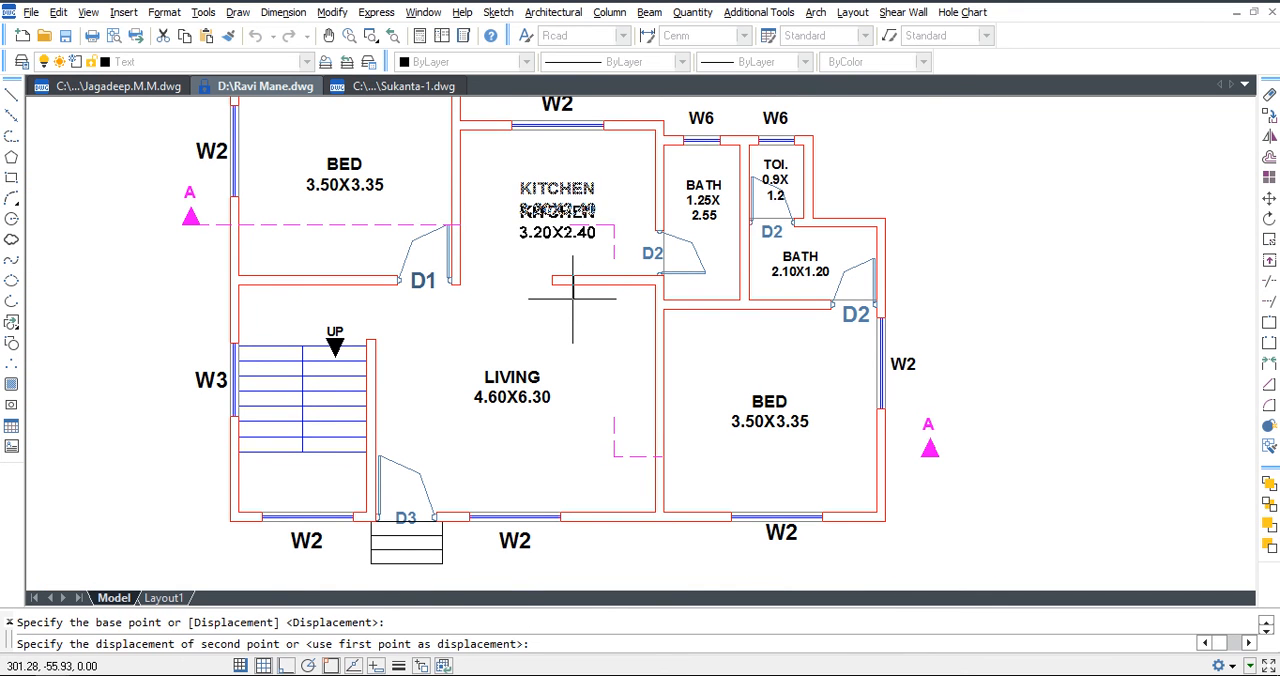
pyautogui.click(573, 299)
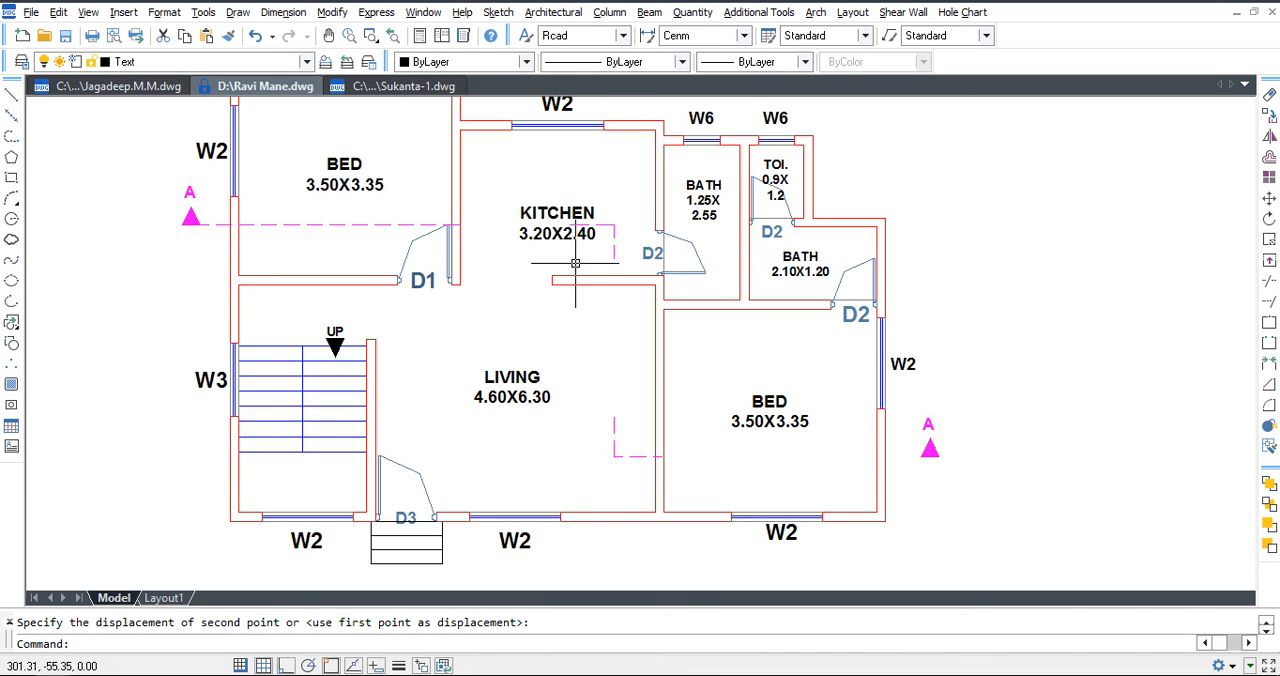
pyautogui.hotkey('ctrl', 'z')
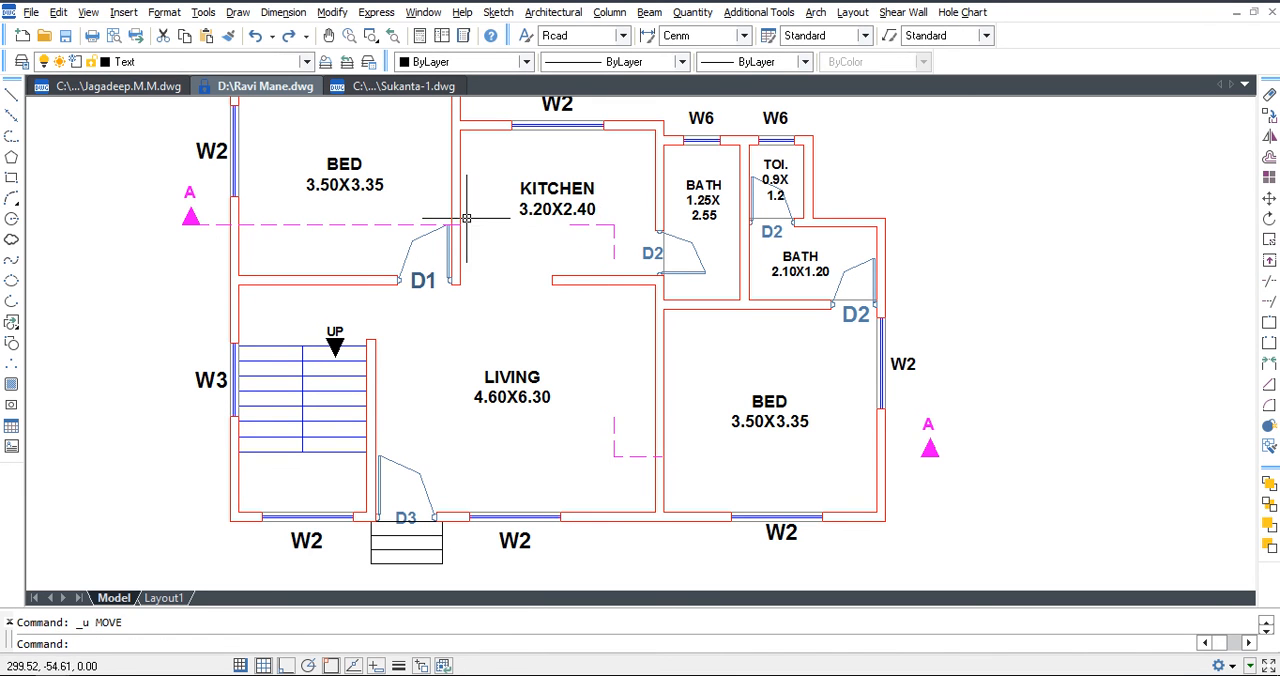
# Shorten the horizontal section line in the upper bedroom so it ends just inside the outer wall beside the A marker.
pyautogui.click(405, 224)
pyautogui.click(461, 225)
pyautogui.click(255, 225)
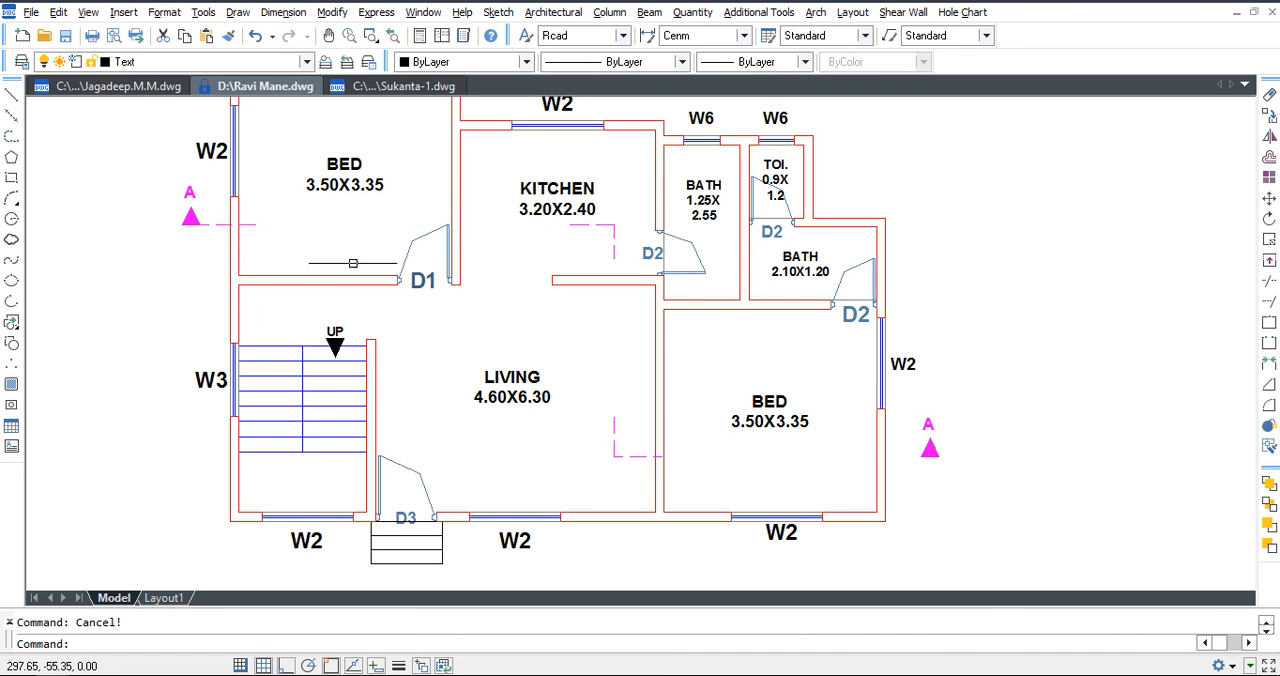
pyautogui.press('Escape')
pyautogui.scroll(-2, 549, 340)
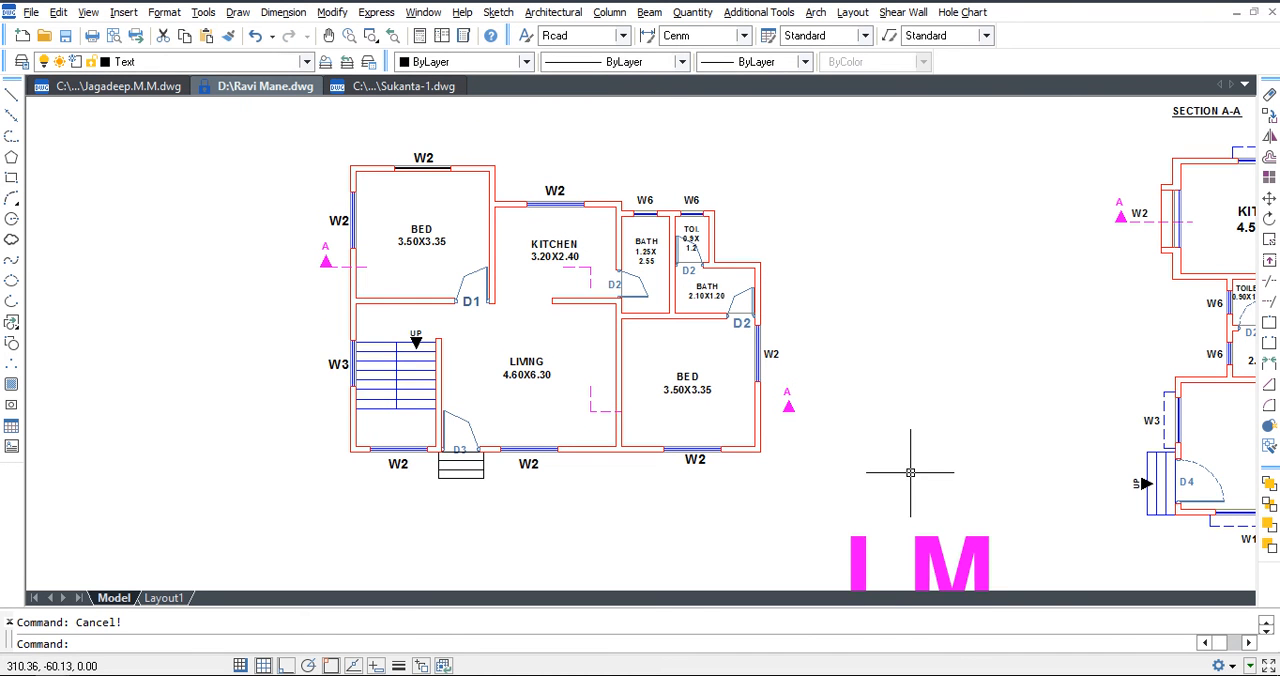
# Draw a short horizontal line from the lower bedroom's A marker across the outer wall.
pyautogui.scroll(3, 782, 413)
pyautogui.write('p')
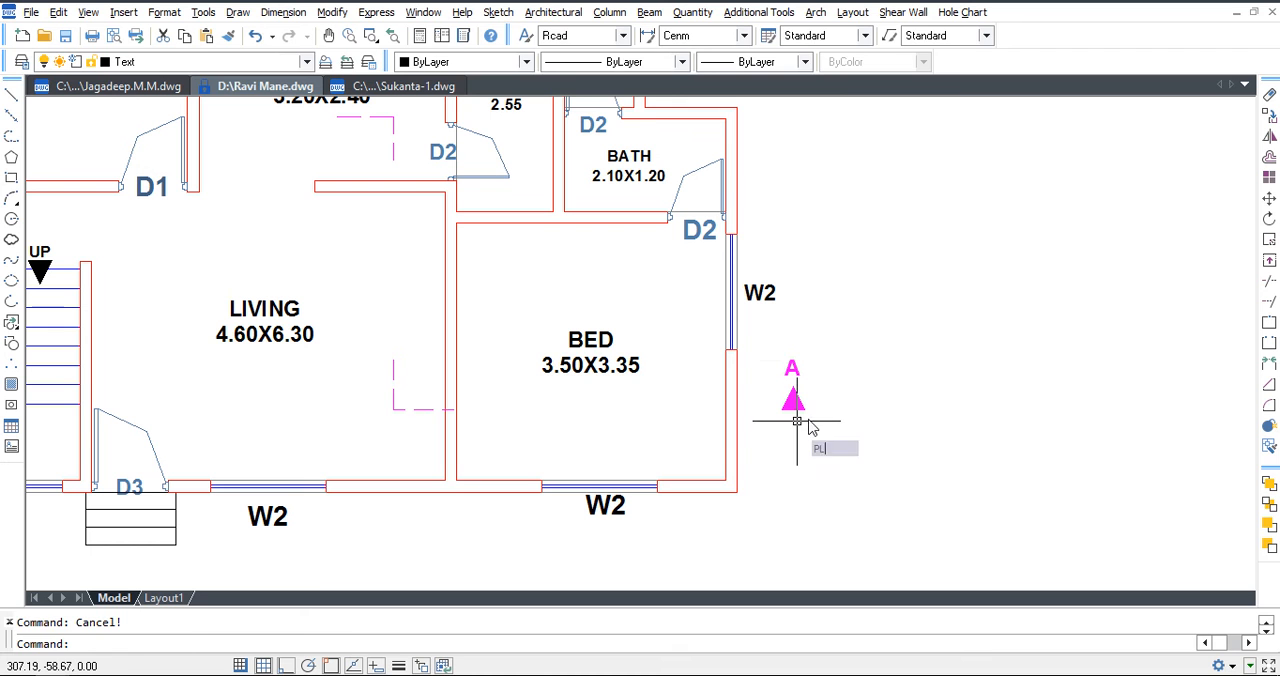
pyautogui.write('l')
pyautogui.press('Return')
pyautogui.click(806, 410)
pyautogui.click(698, 417)
pyautogui.press('Escape')
# Erase the dashed section line bends in the living room and the kitchen.
pyautogui.click(434, 414)
pyautogui.click(384, 337)
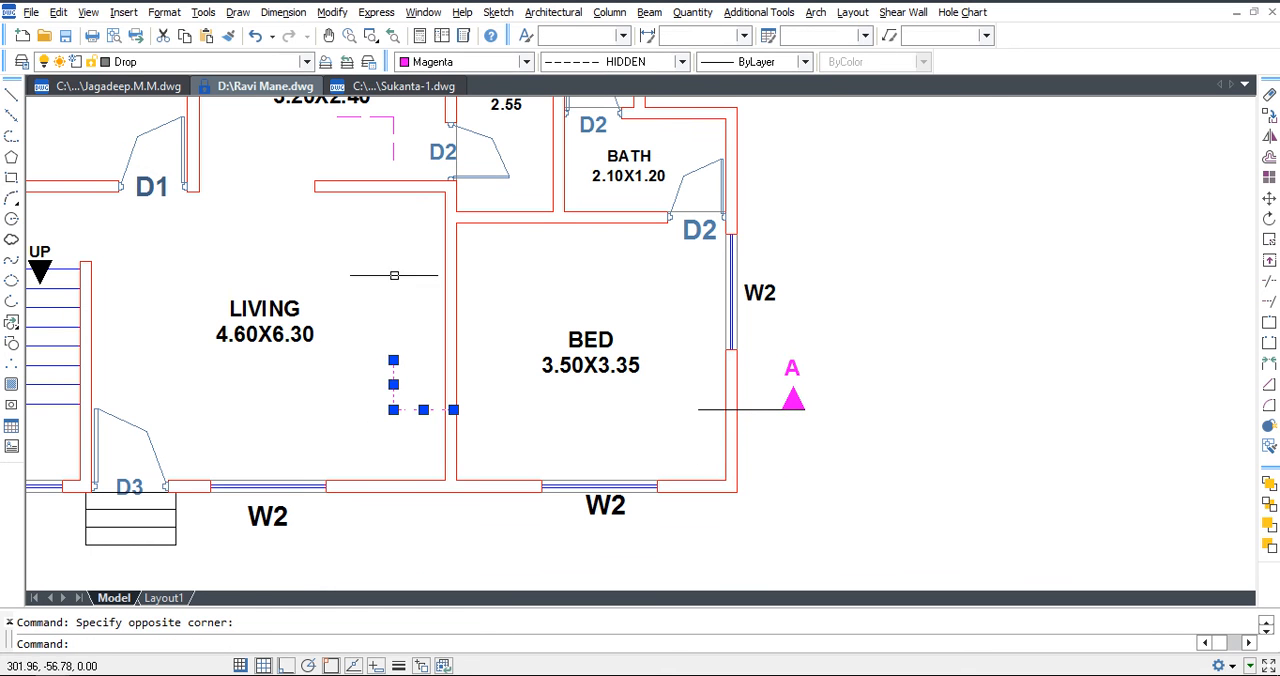
pyautogui.moveTo(400, 360); pyautogui.dragTo(440, 418, button='middle')
pyautogui.press('Delete')
pyautogui.scroll(-2, 443, 222)
pyautogui.click(443, 213)
pyautogui.press('Delete')
pyautogui.moveTo(469, 290); pyautogui.dragTo(545, 323, button='middle')
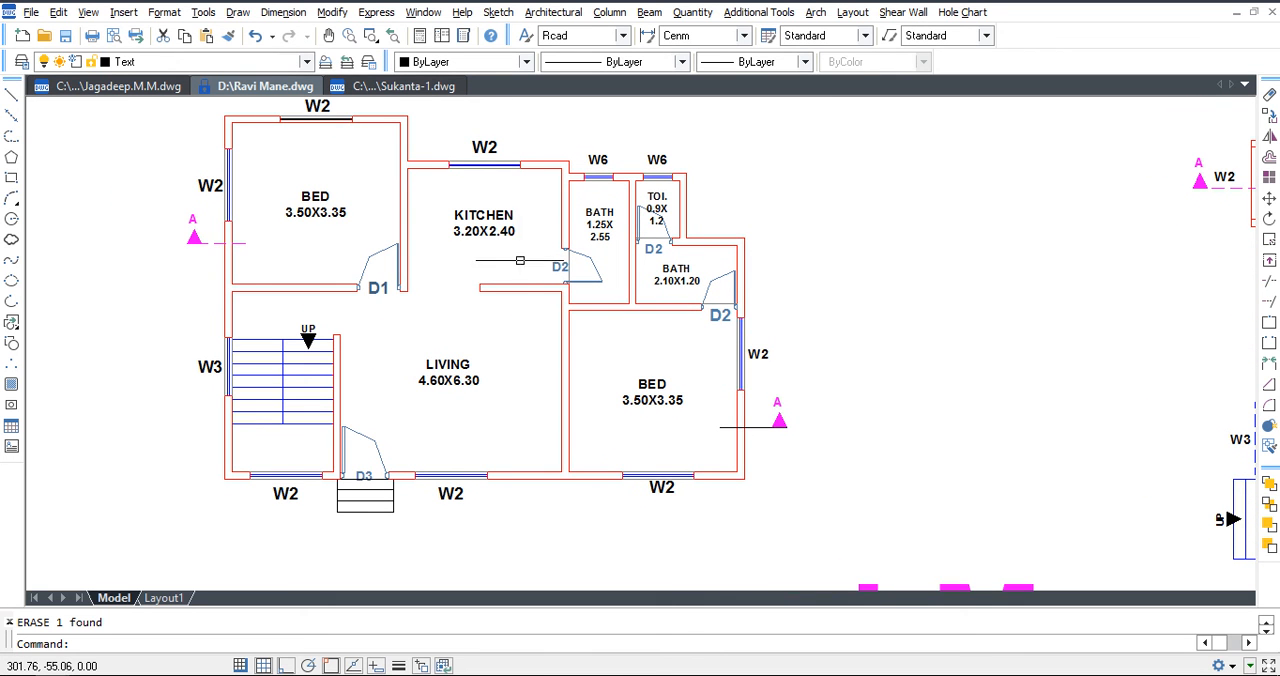
pyautogui.press('Escape')
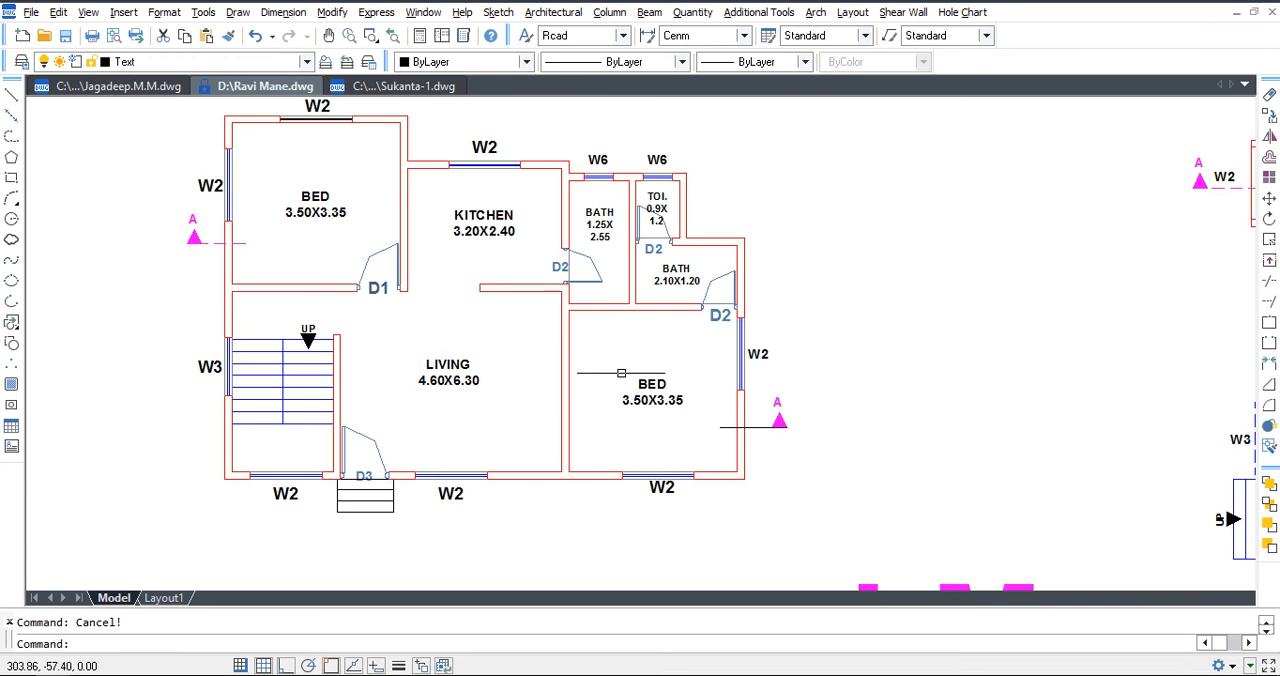
# Undo the erased section bends and the short line at the lower bedroom's A marker.
pyautogui.hotkey('ctrl', 'z')
pyautogui.hotkey('ctrl', 'z')
pyautogui.hotkey('ctrl', 'z')
# Draw a horizontal line from the base of the lower bedroom's A marker to just inside the outer wall.
pyautogui.moveTo(506, 323); pyautogui.dragTo(670, 378, button='middle')
pyautogui.press('Escape')
pyautogui.write('l')
pyautogui.press('Return')
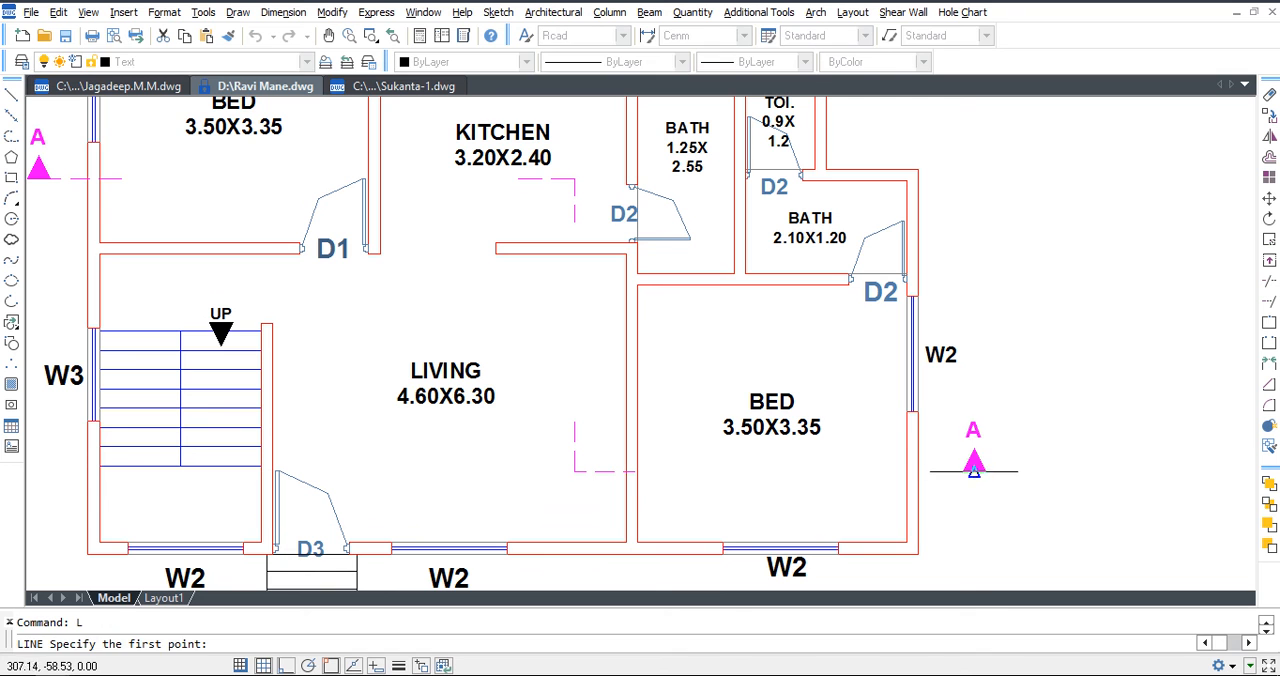
pyautogui.click(973, 470)
pyautogui.click(888, 471)
pyautogui.press('Escape')
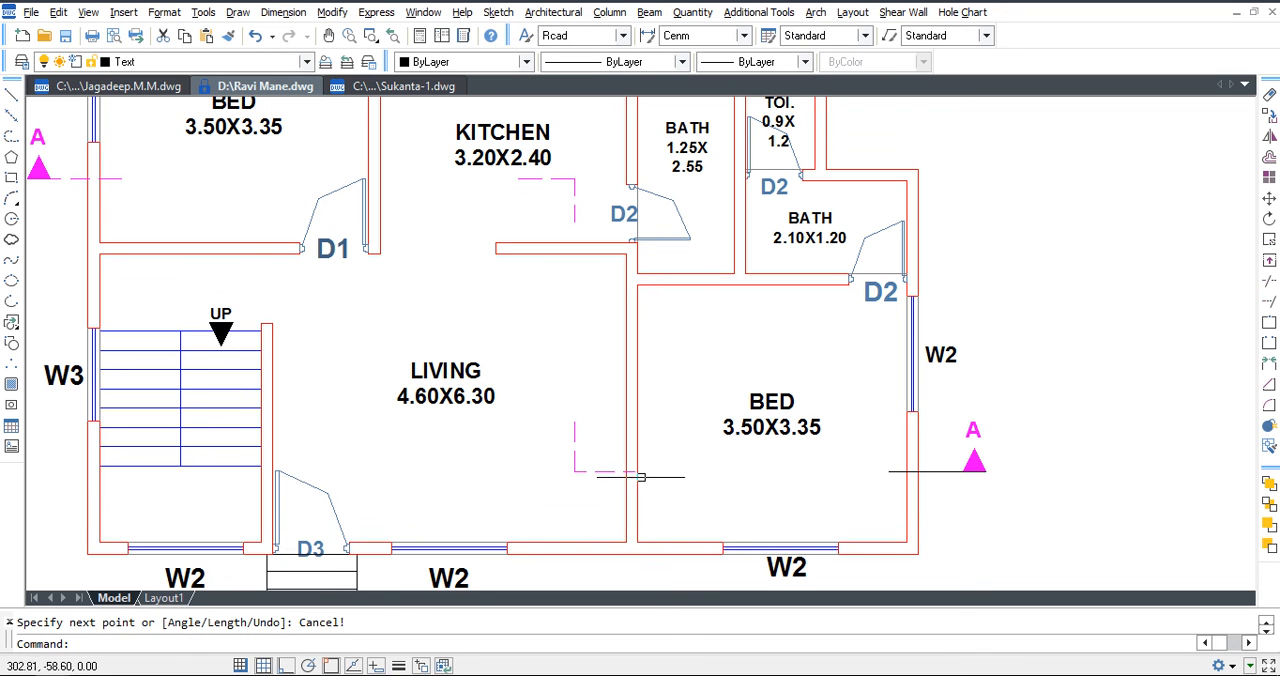
# Match the properties of the lower bend's dashed magenta line onto the new line at the A marker.
pyautogui.click(608, 471)
pyautogui.write('ma')
pyautogui.press('Return')
pyautogui.click(943, 471)
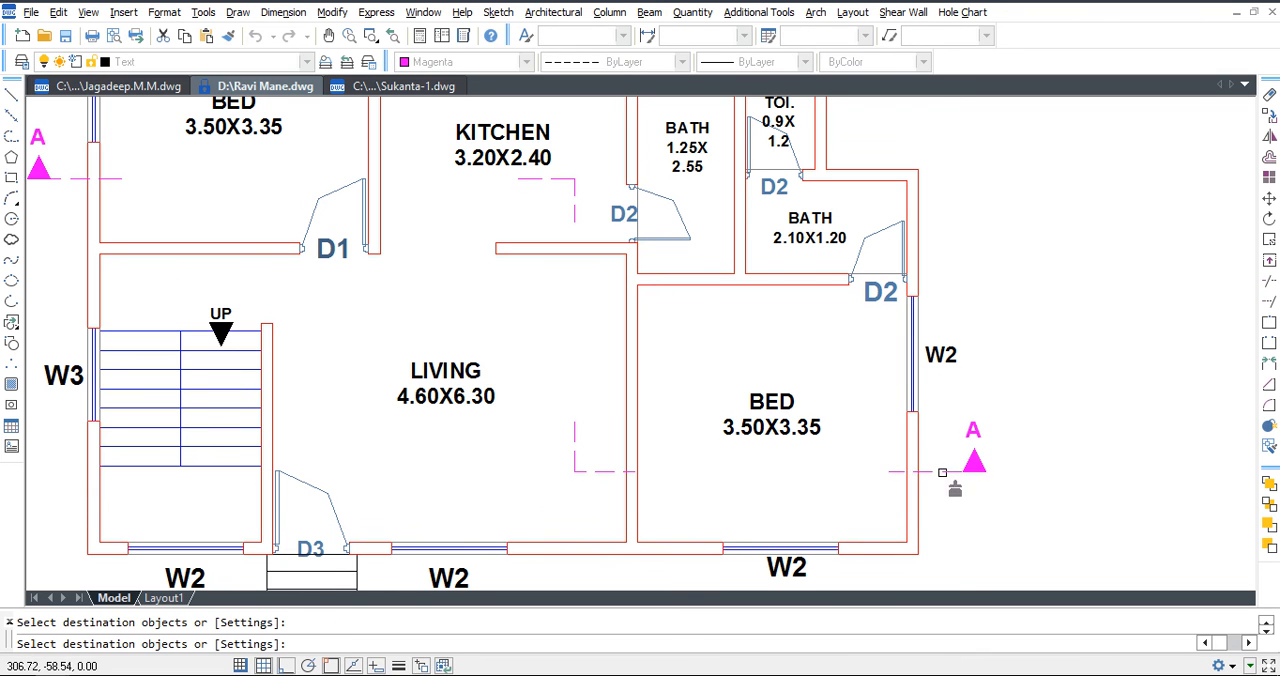
pyautogui.press('Escape')
pyautogui.scroll(-2, 915, 471)
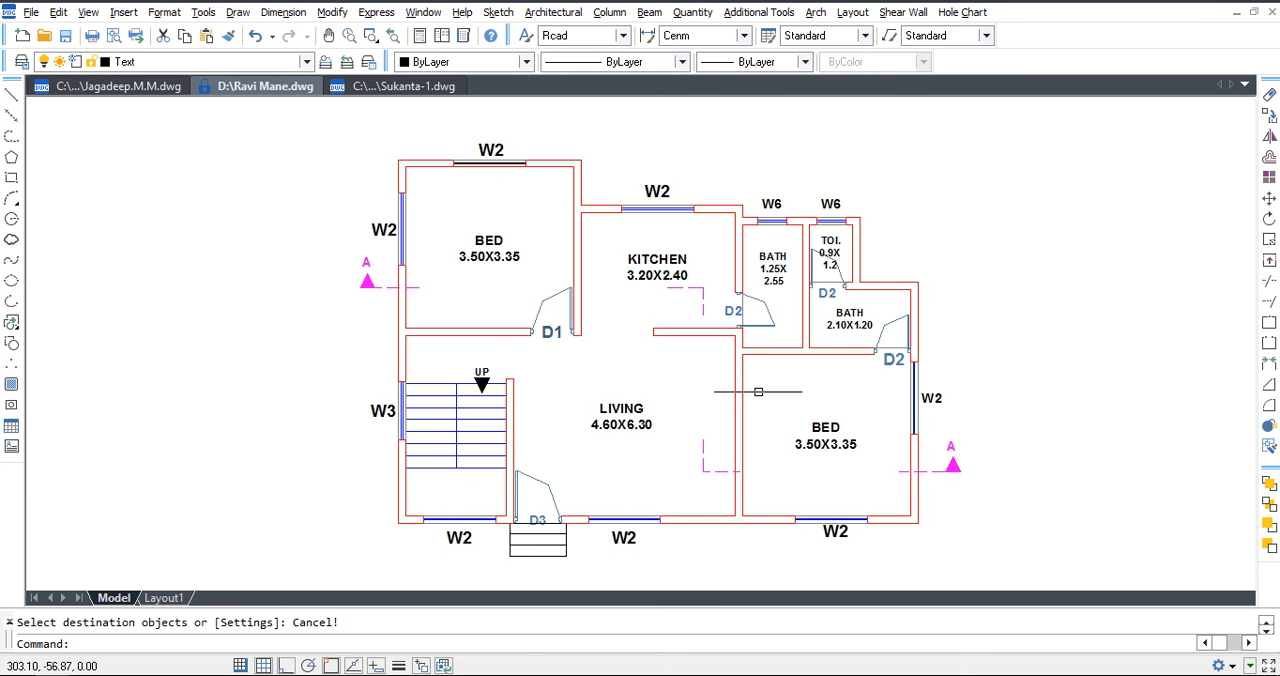
# Explode the entire floor plan, including its room labels, doors and windows.
pyautogui.write('x')
pyautogui.press('Return')
pyautogui.click(1034, 162)
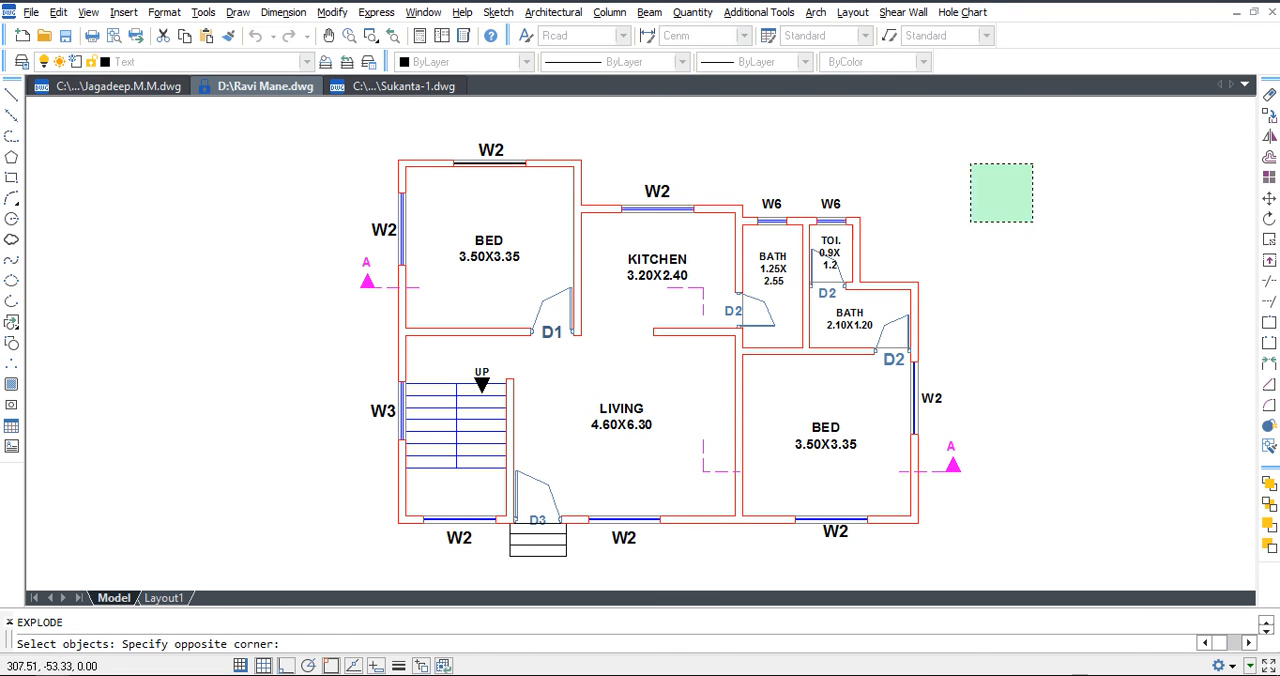
pyautogui.click(307, 543)
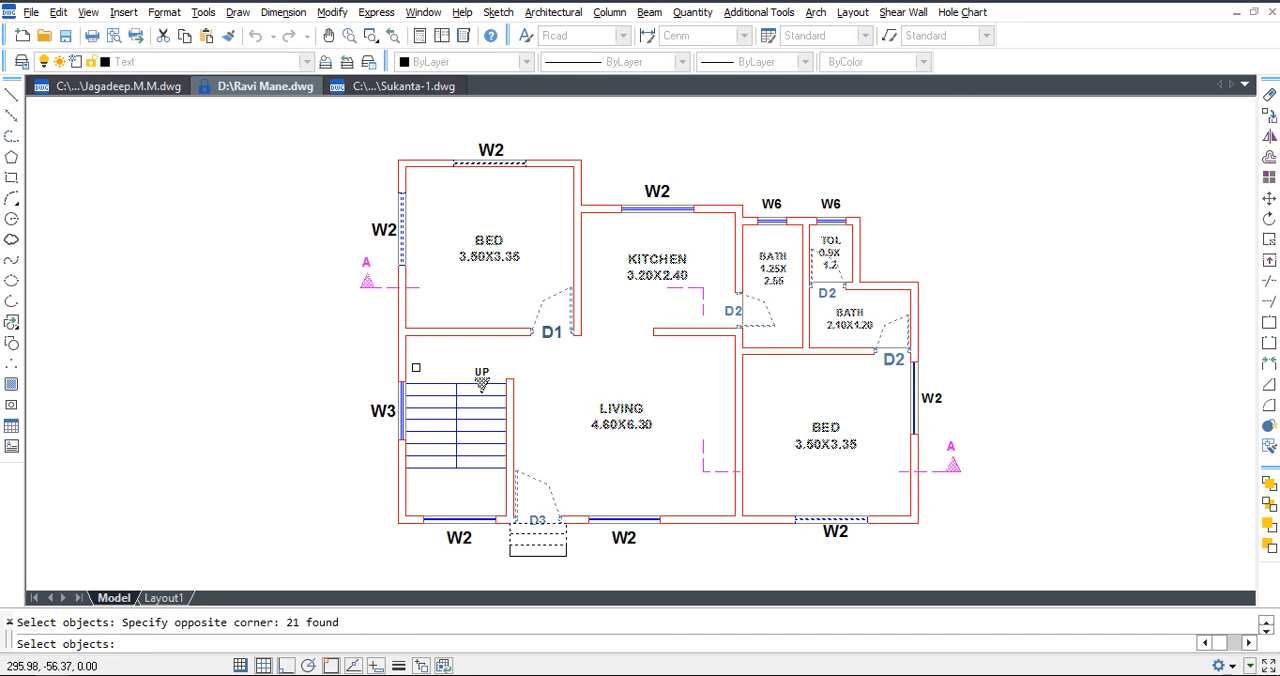
pyautogui.press('Return')
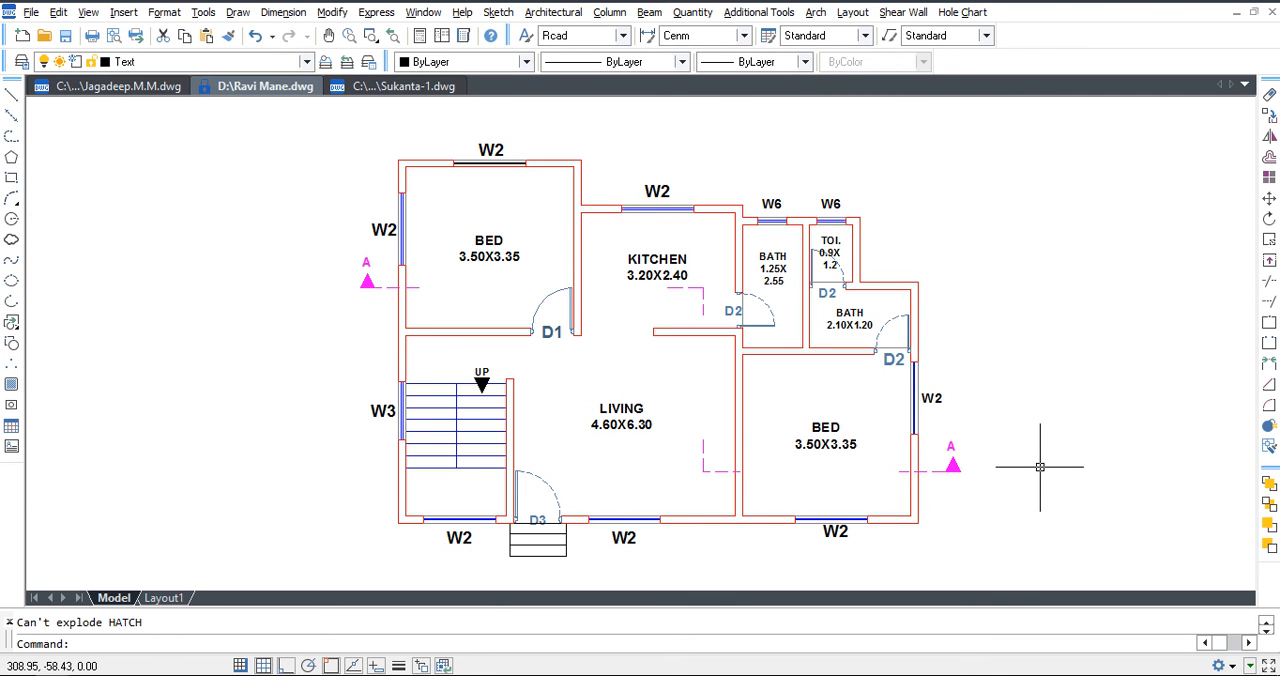
pyautogui.press('Escape')
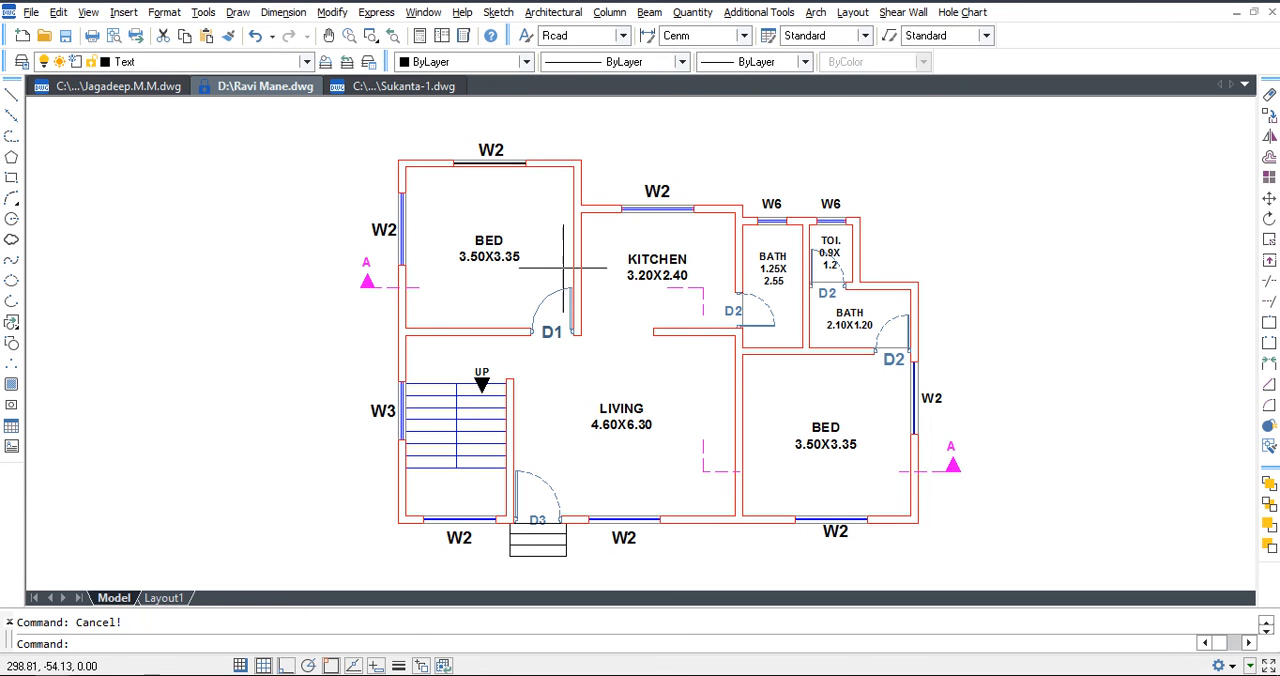
# Start a Building Section with the Sections option, 3 total floors, floor-to-floor height 3.00 and outer wall thickness 0.15.
pyautogui.click(553, 12)
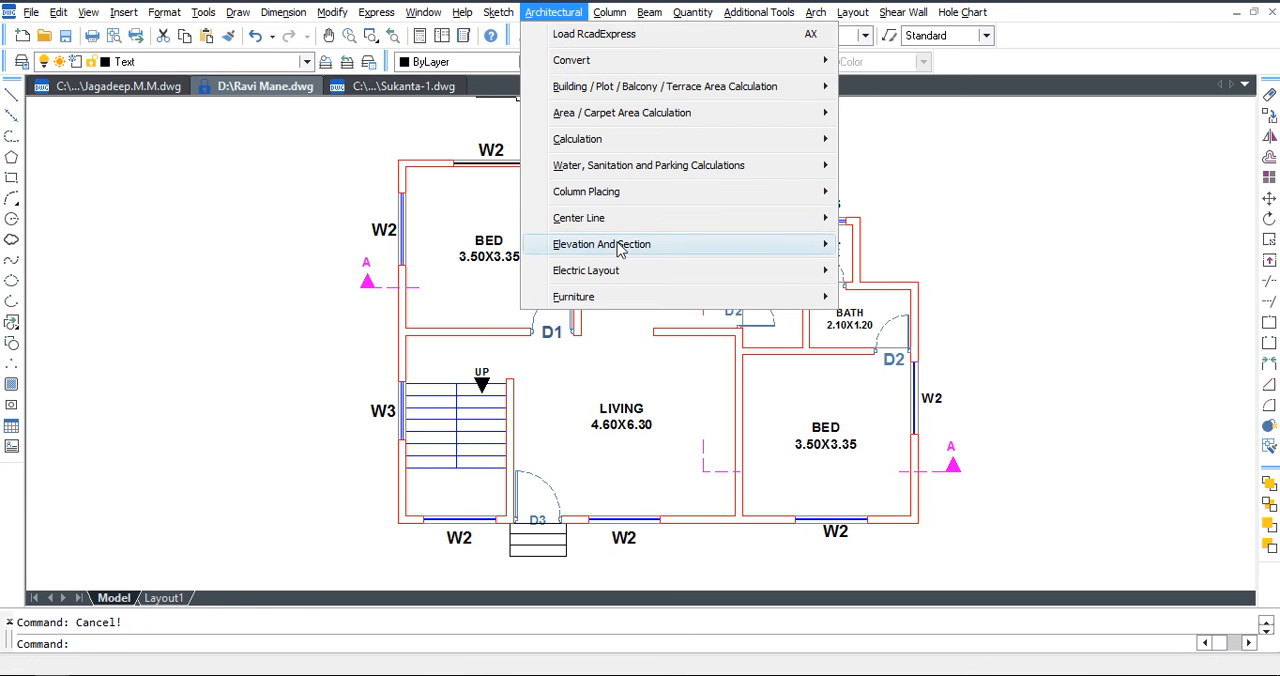
pyautogui.moveTo(627, 252)
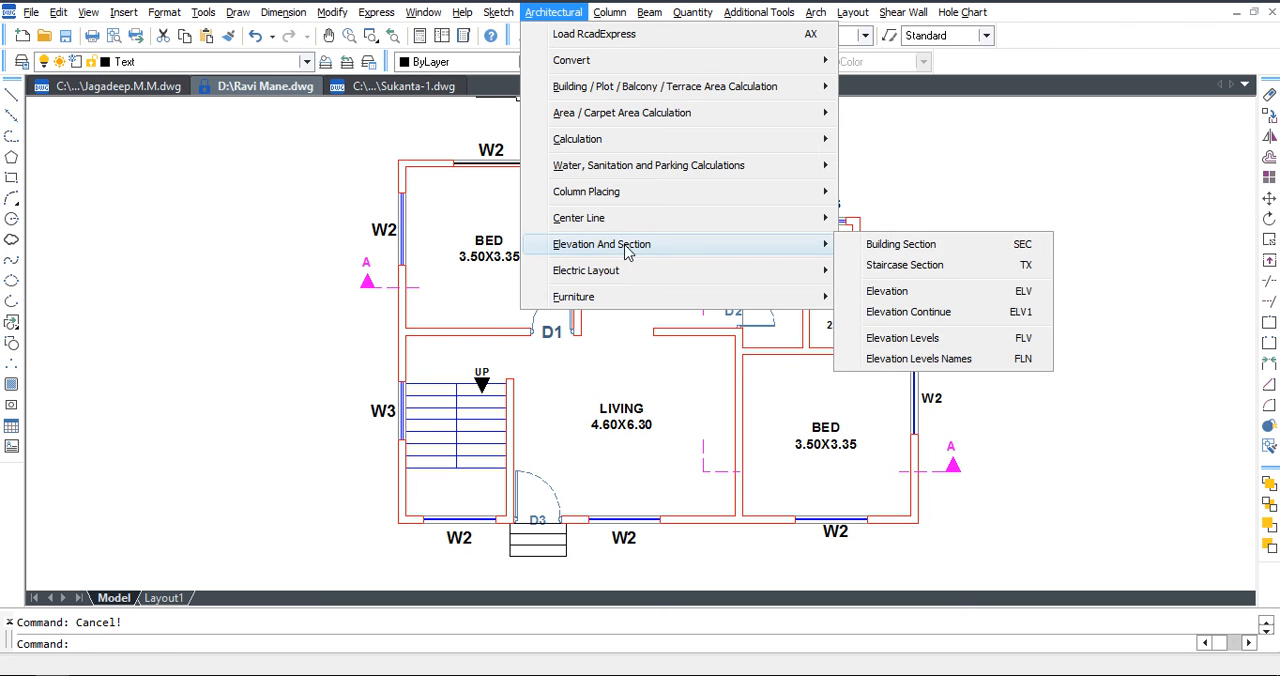
pyautogui.click(1000, 245)
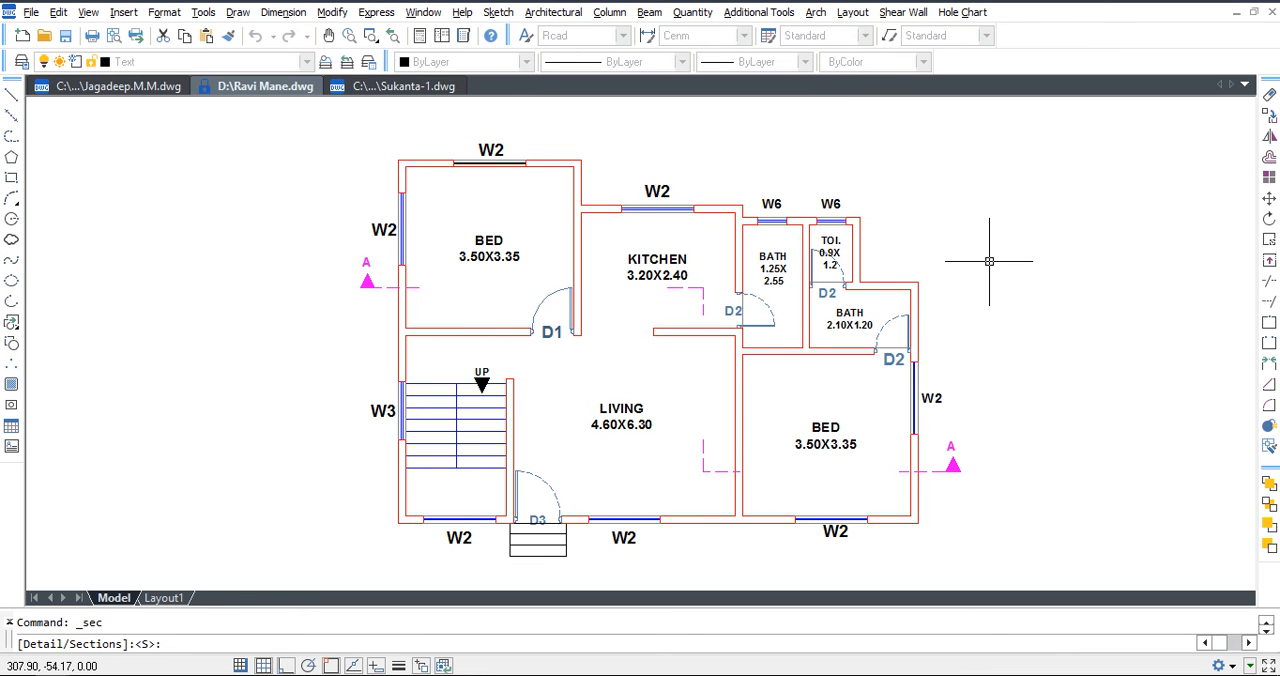
pyautogui.press('Return')
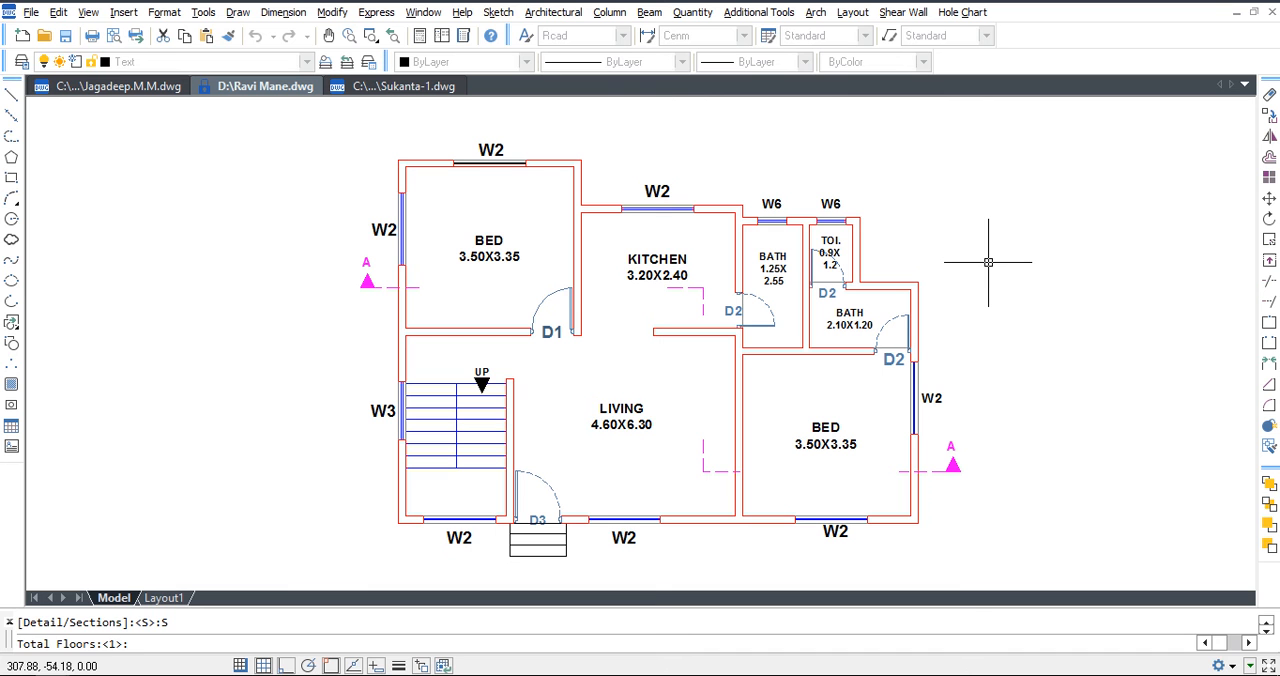
pyautogui.write('3')
pyautogui.press('Return')
pyautogui.press('Return')
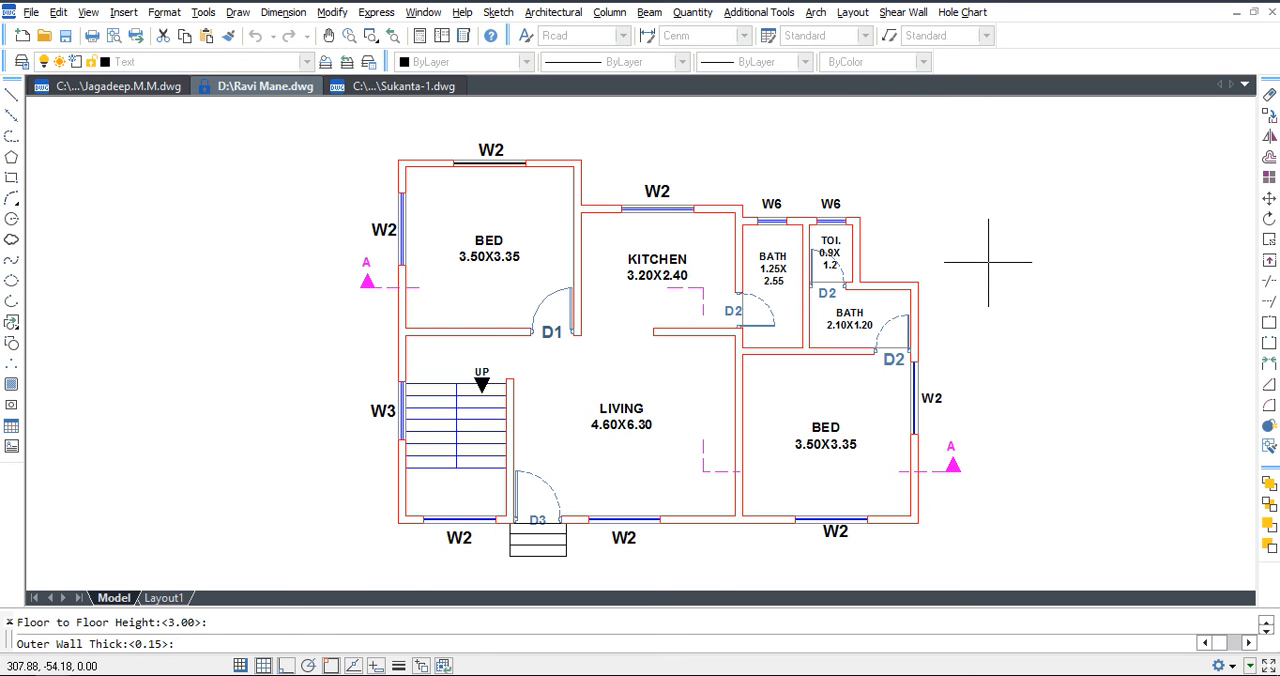
pyautogui.press('Return')
# Pick the wall points for the section, beginning at the upper bedroom's outer wall.
pyautogui.click(672, 366)
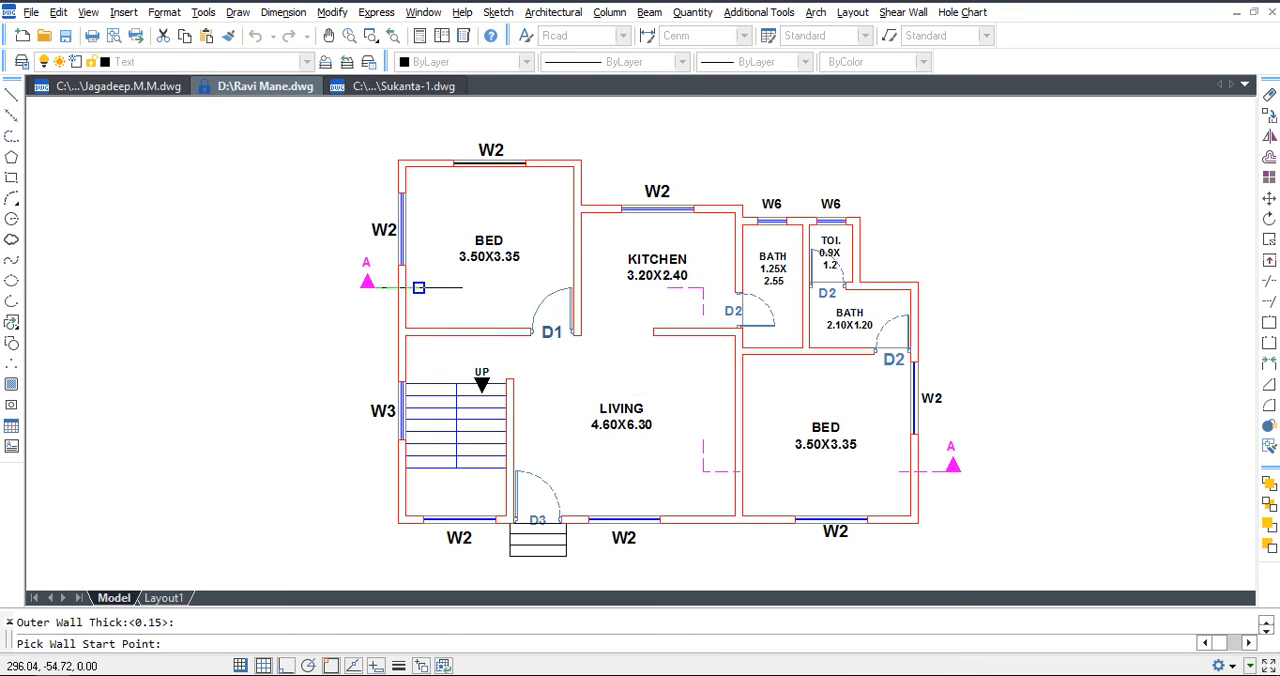
pyautogui.scroll(3, 410, 291)
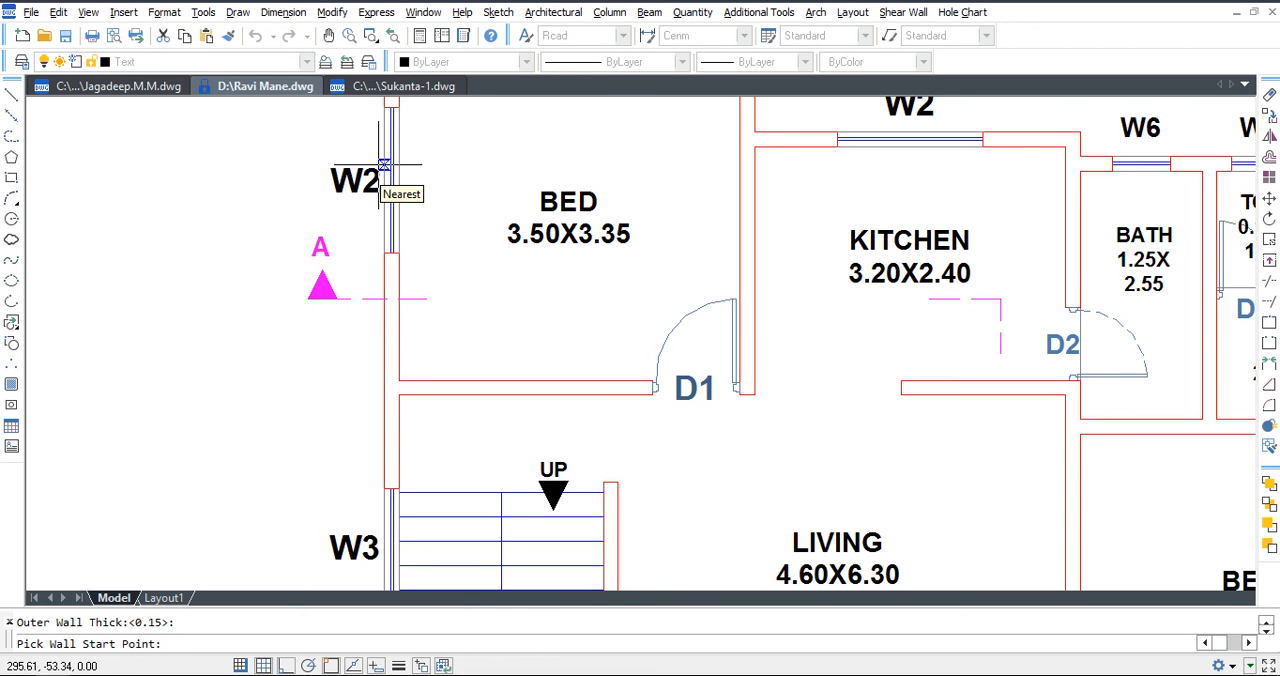
pyautogui.moveTo(384, 163); pyautogui.dragTo(367, 243, button='middle')
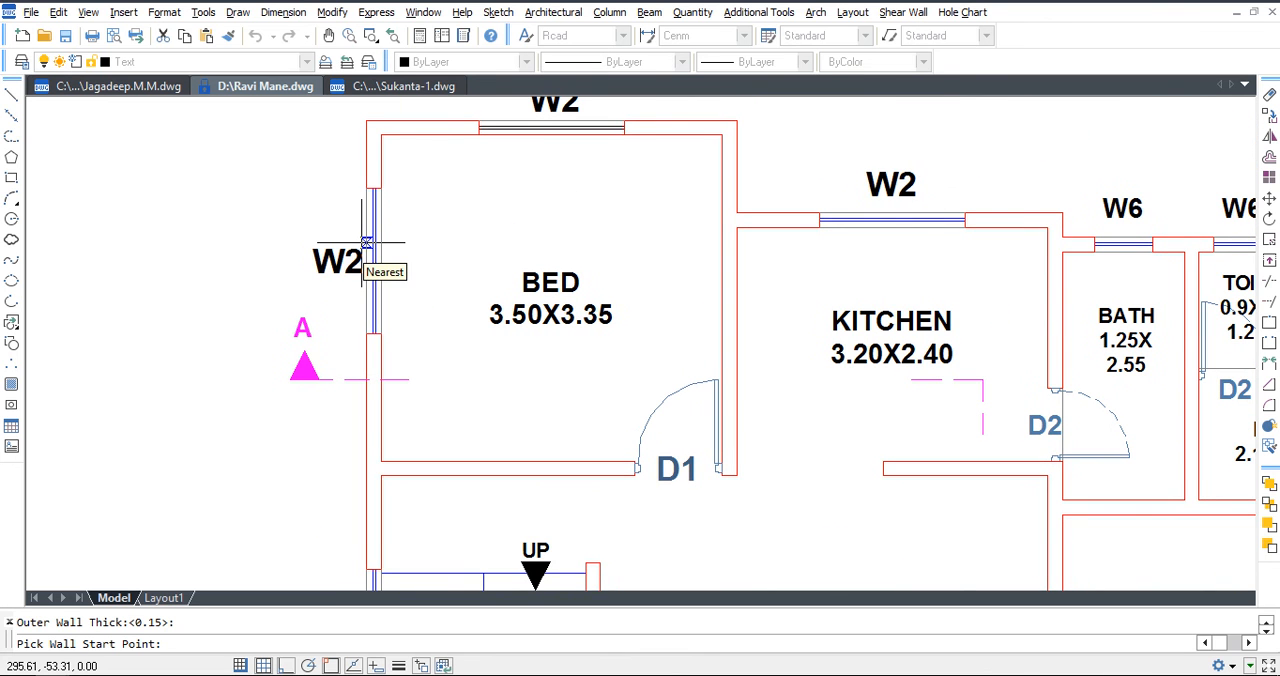
pyautogui.click(367, 243)
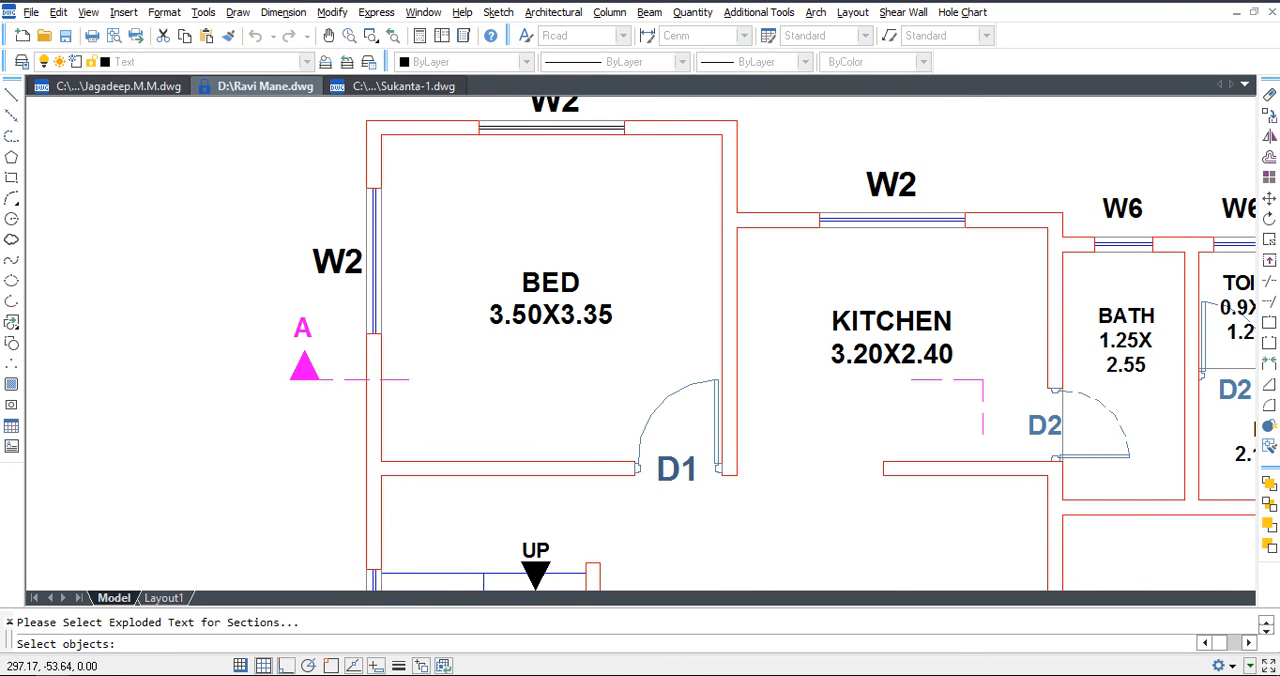
# Select the name and size texts of the upper bedroom, the kitchen and the lower bedroom for the section.
pyautogui.click(540, 279)
pyautogui.click(927, 322)
pyautogui.click(927, 355)
pyautogui.scroll(-5, 927, 355)
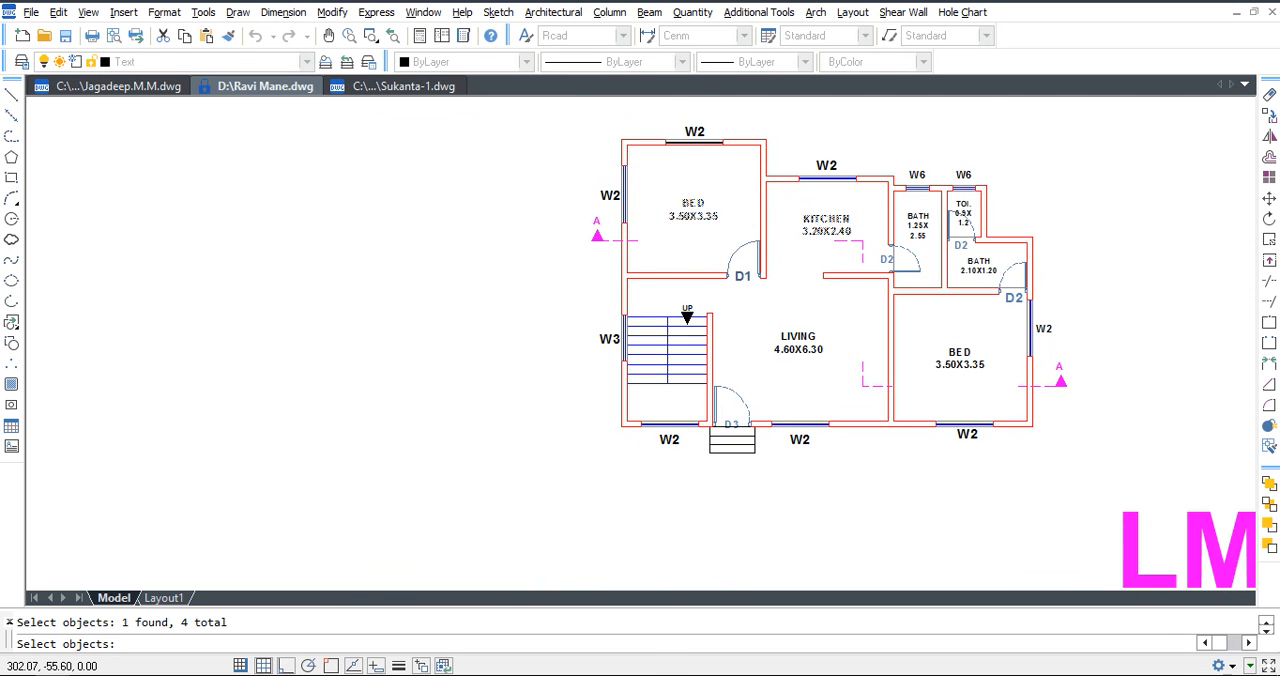
pyautogui.scroll(2, 877, 369)
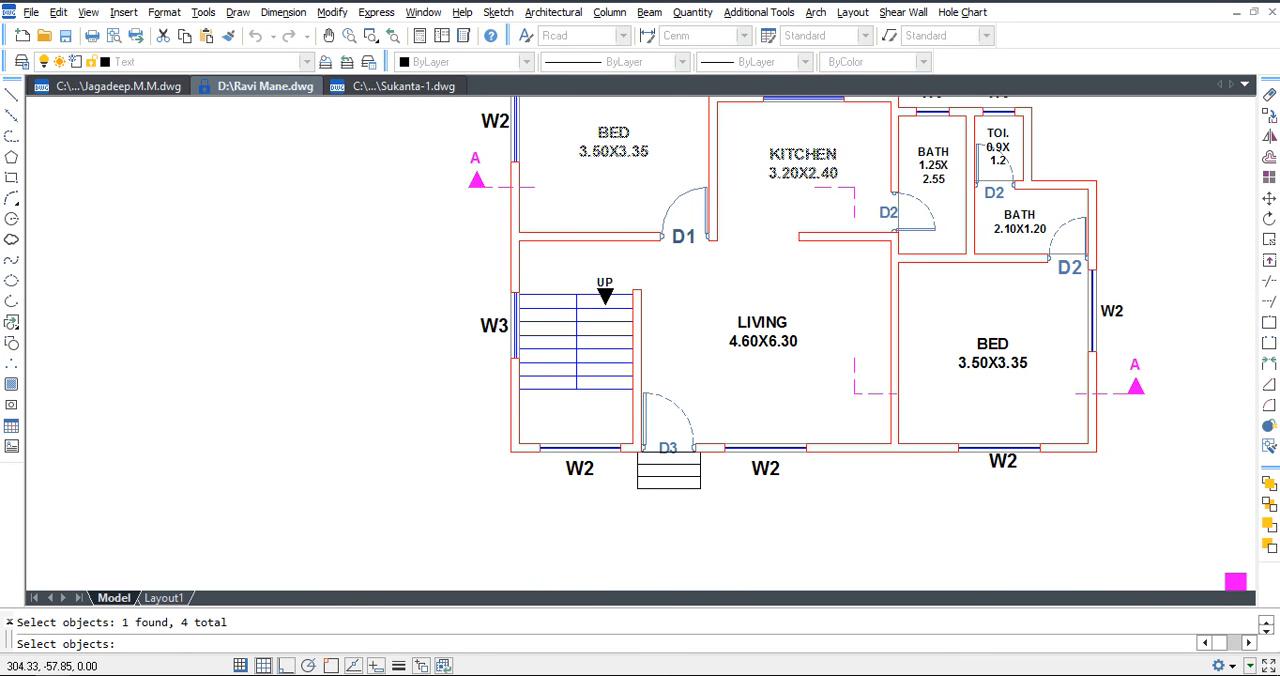
pyautogui.click(995, 363)
pyautogui.moveTo(995, 363); pyautogui.dragTo(997, 451, button='middle')
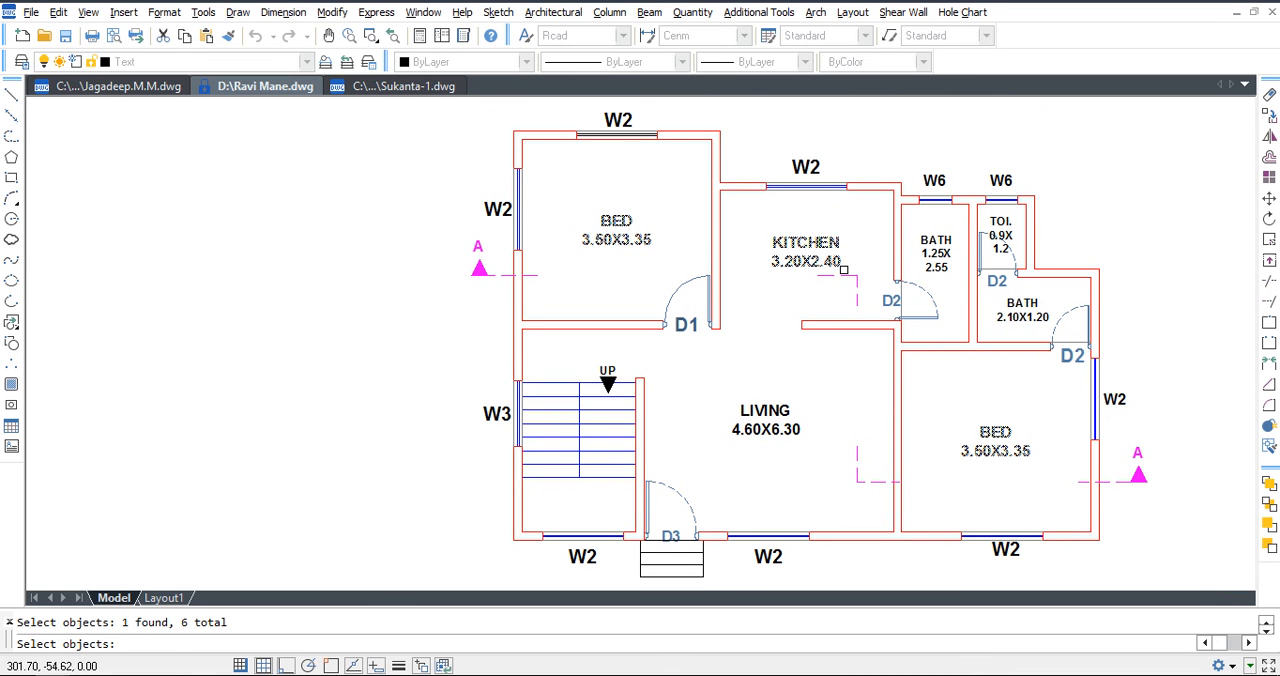
pyautogui.moveTo(874, 342); pyautogui.dragTo(851, 379, button='middle')
pyautogui.press('Return')
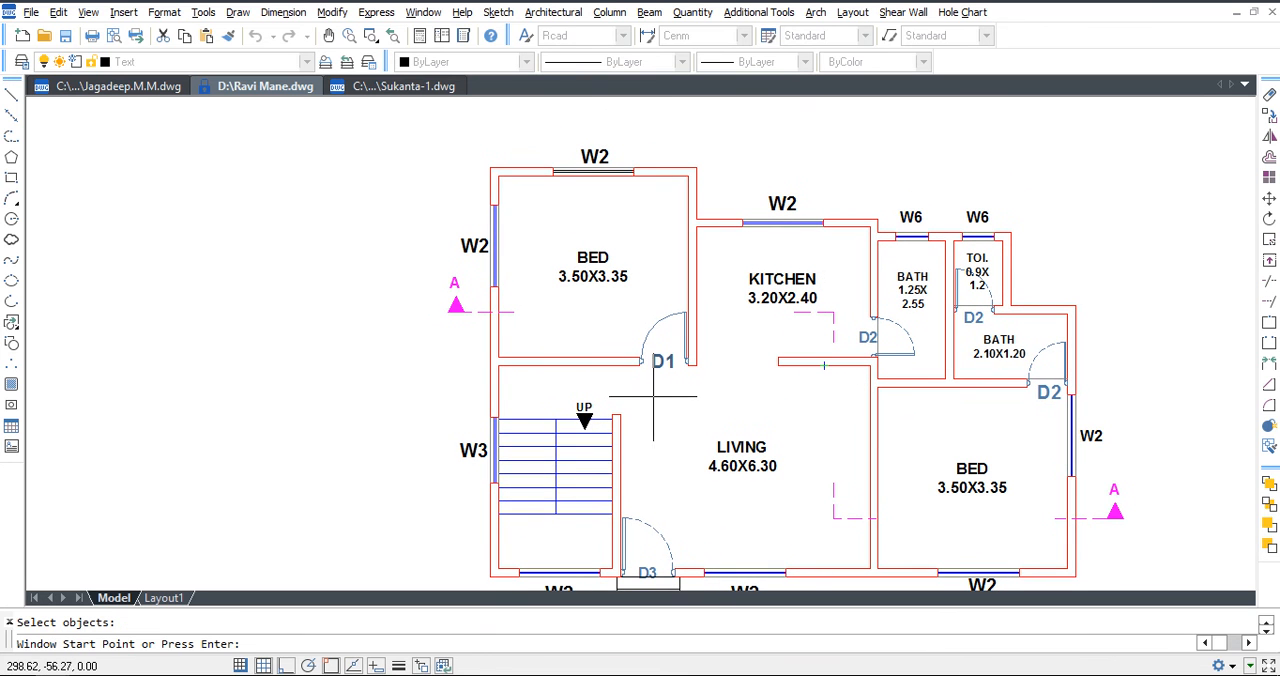
# Pick the start and end points of the upper bedroom's and kitchen's top W2 windows for the section.
pyautogui.click(554, 190)
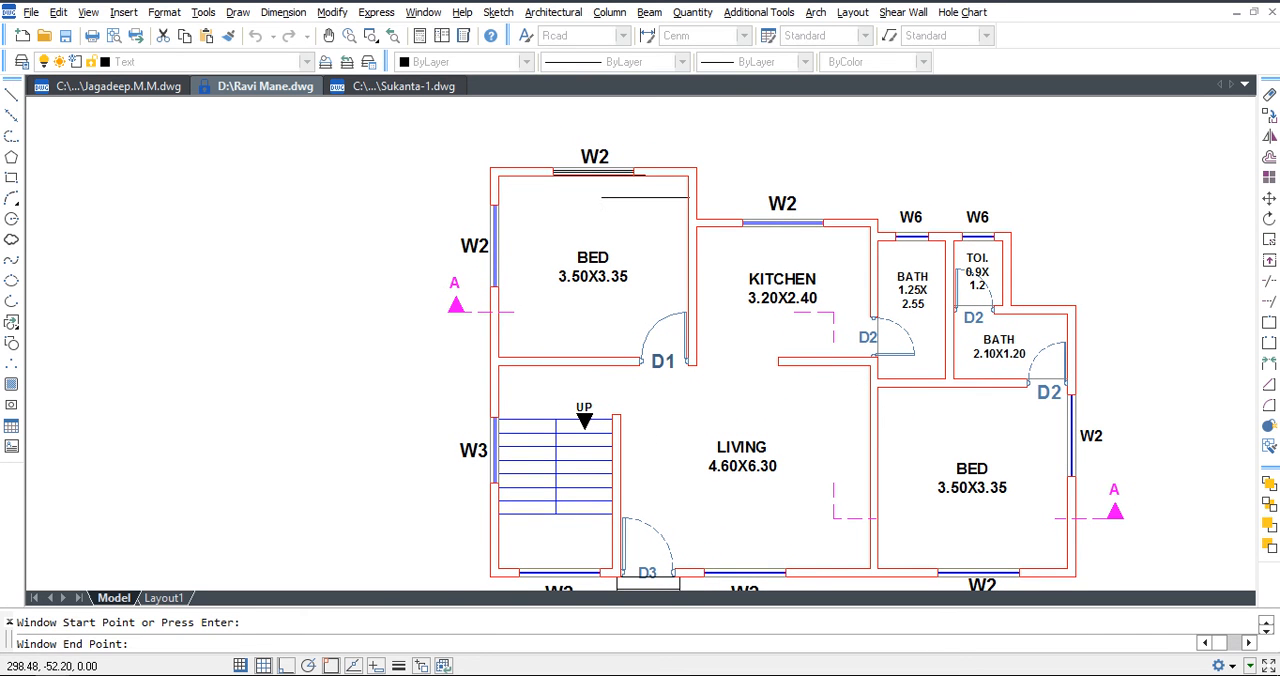
pyautogui.click(638, 177)
pyautogui.click(742, 227)
pyautogui.click(823, 231)
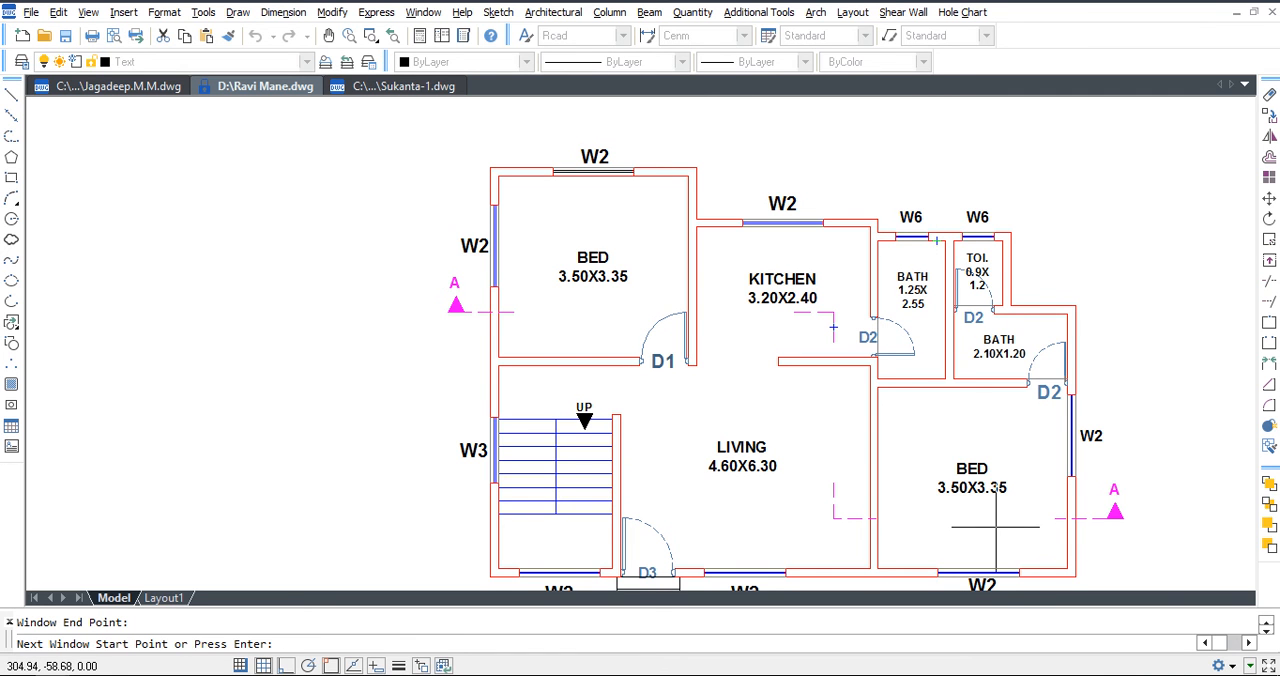
pyautogui.press('Return')
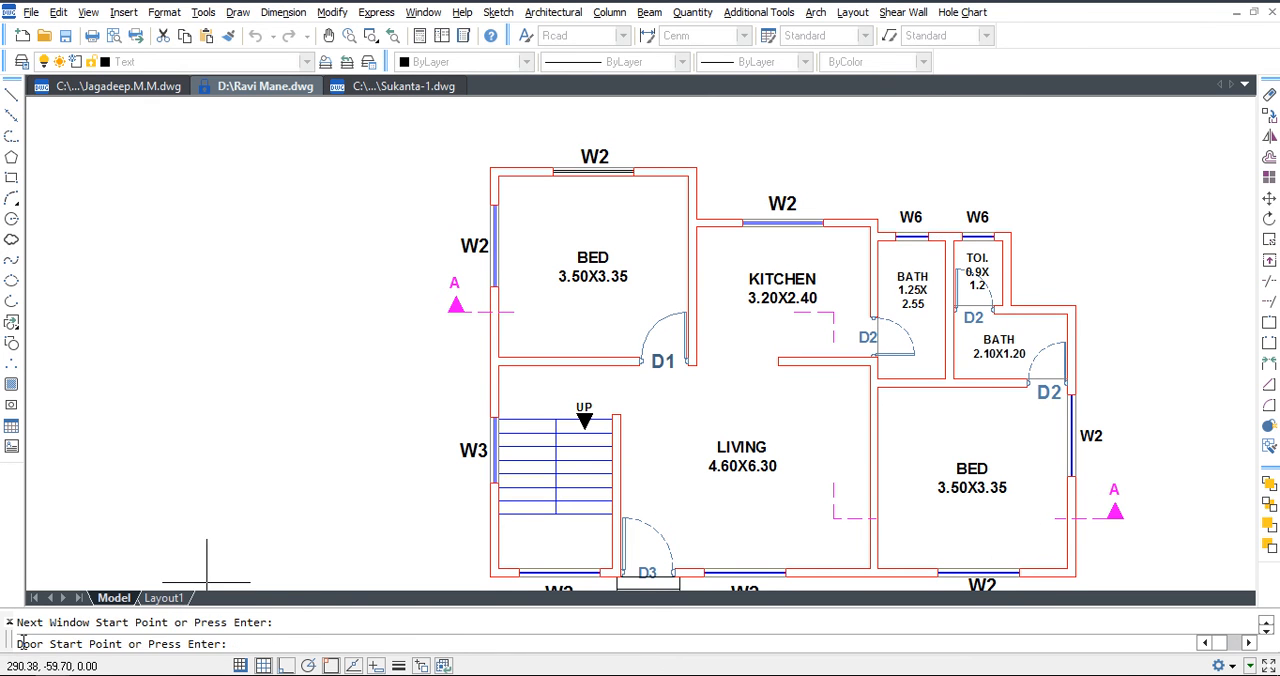
# Pick the D2 door opening between the lower bedroom and the 2.10X1.20 bath, and place the section above the plan.
pyautogui.scroll(3, 1034, 395)
pyautogui.click(1019, 383)
pyautogui.scroll(3, 1100, 383)
pyautogui.click(1088, 369)
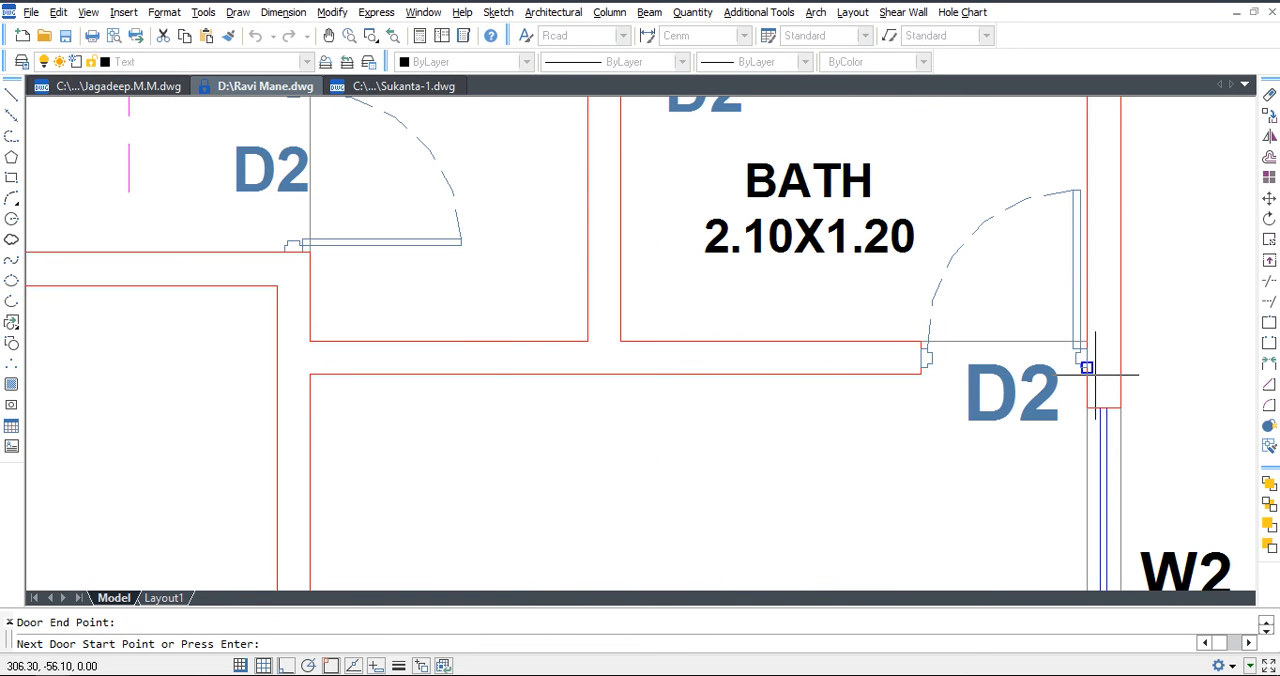
pyautogui.scroll(-7, 940, 468)
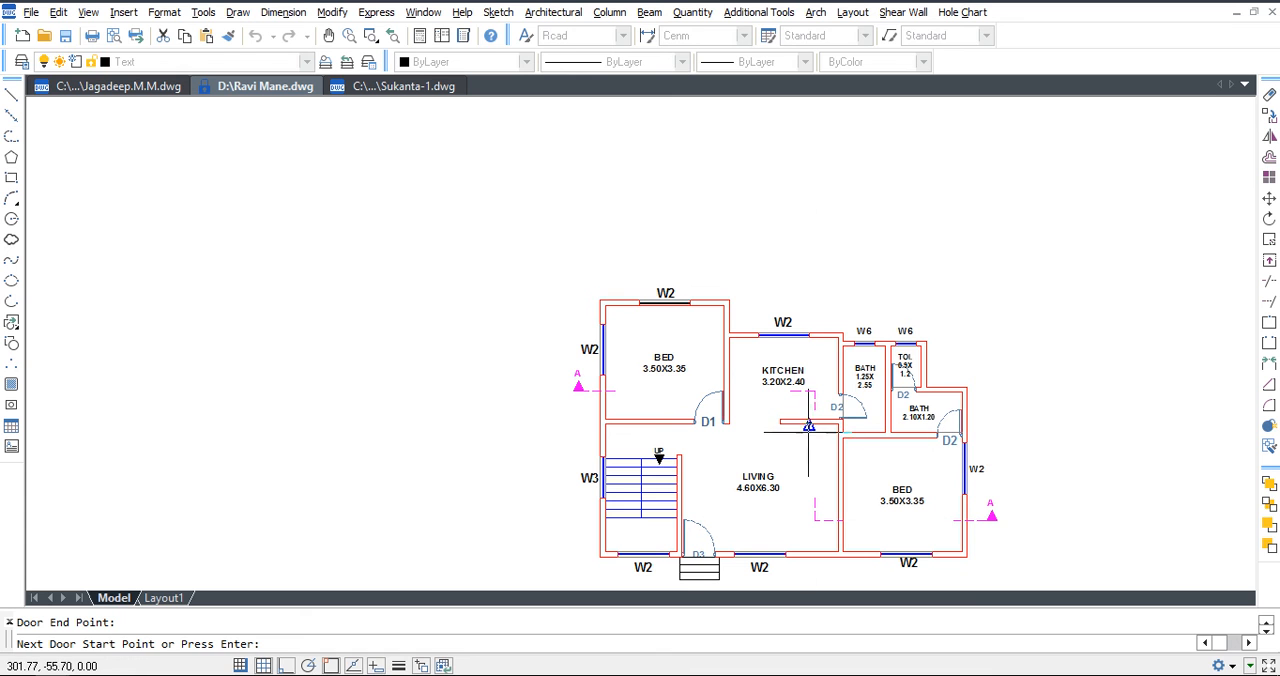
pyautogui.press('Return')
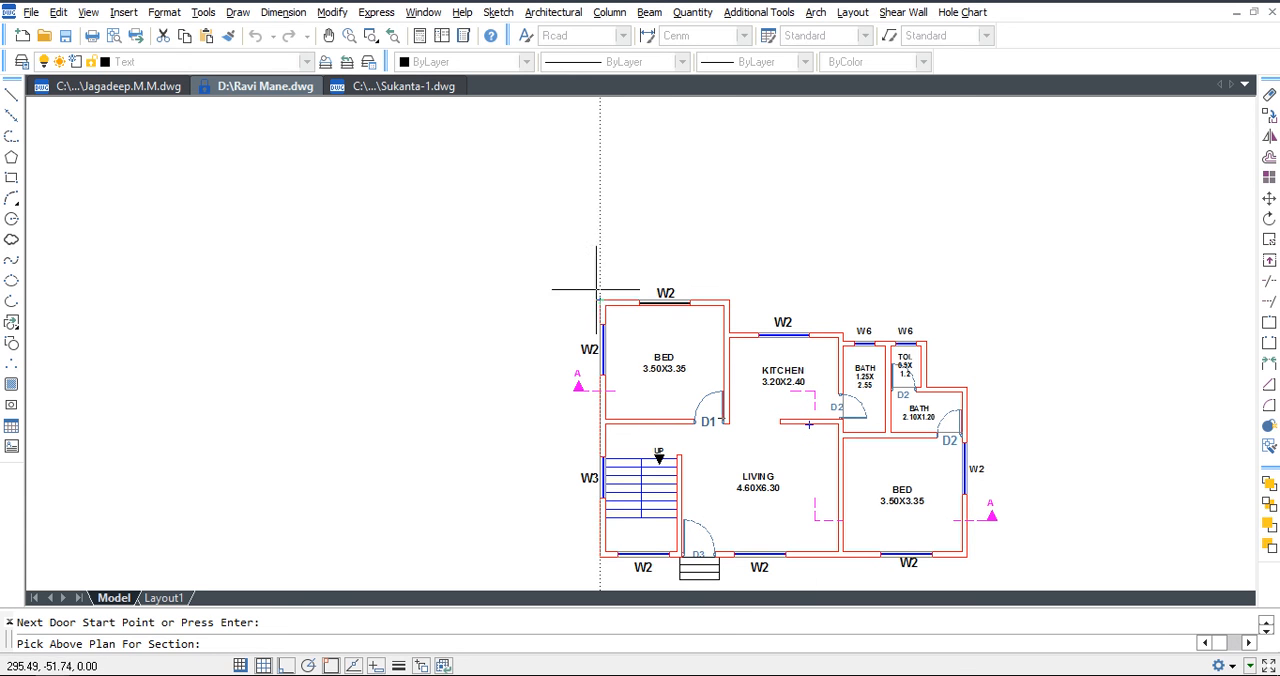
pyautogui.click(594, 208)
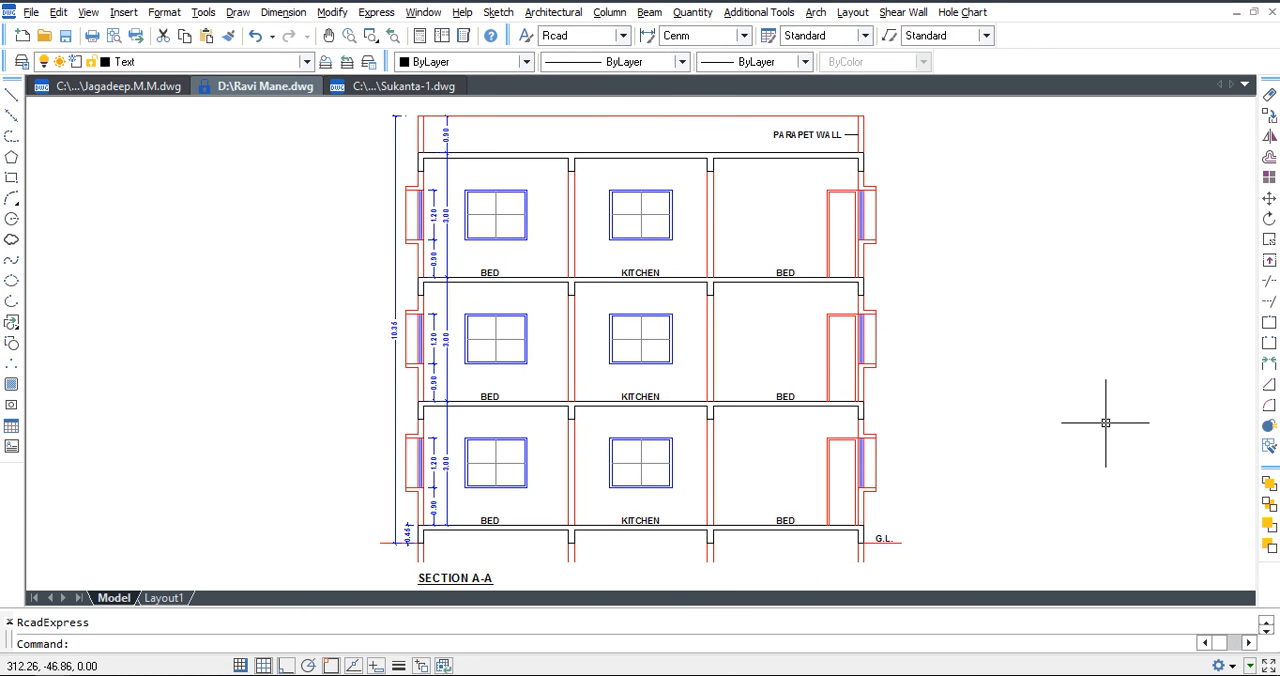
pyautogui.moveTo(921, 493); pyautogui.dragTo(922, 485, button='middle')
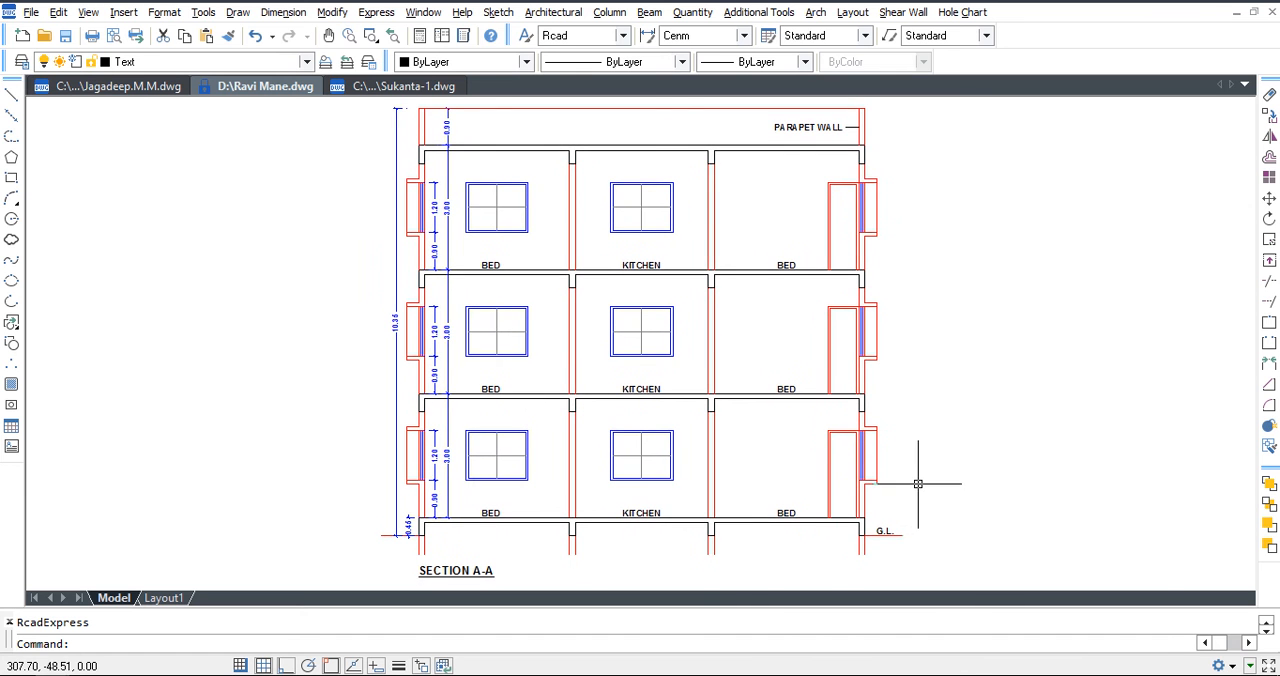
# Move the generated Section A-A drawing from above the floor plan into the empty space on its left.
pyautogui.scroll(-2, 923, 335)
pyautogui.moveTo(1038, 485); pyautogui.dragTo(997, 389, button='middle')
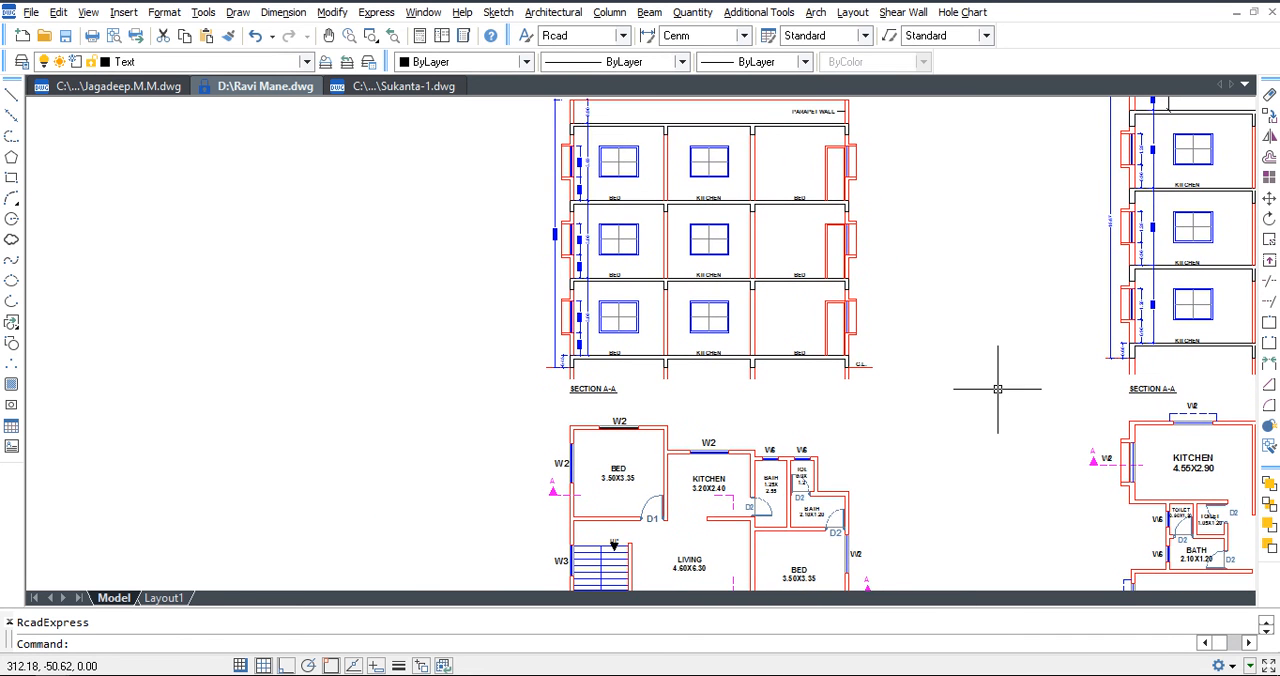
pyautogui.moveTo(929, 409); pyautogui.dragTo(944, 435, button='middle')
pyautogui.click(944, 435)
pyautogui.click(537, 121)
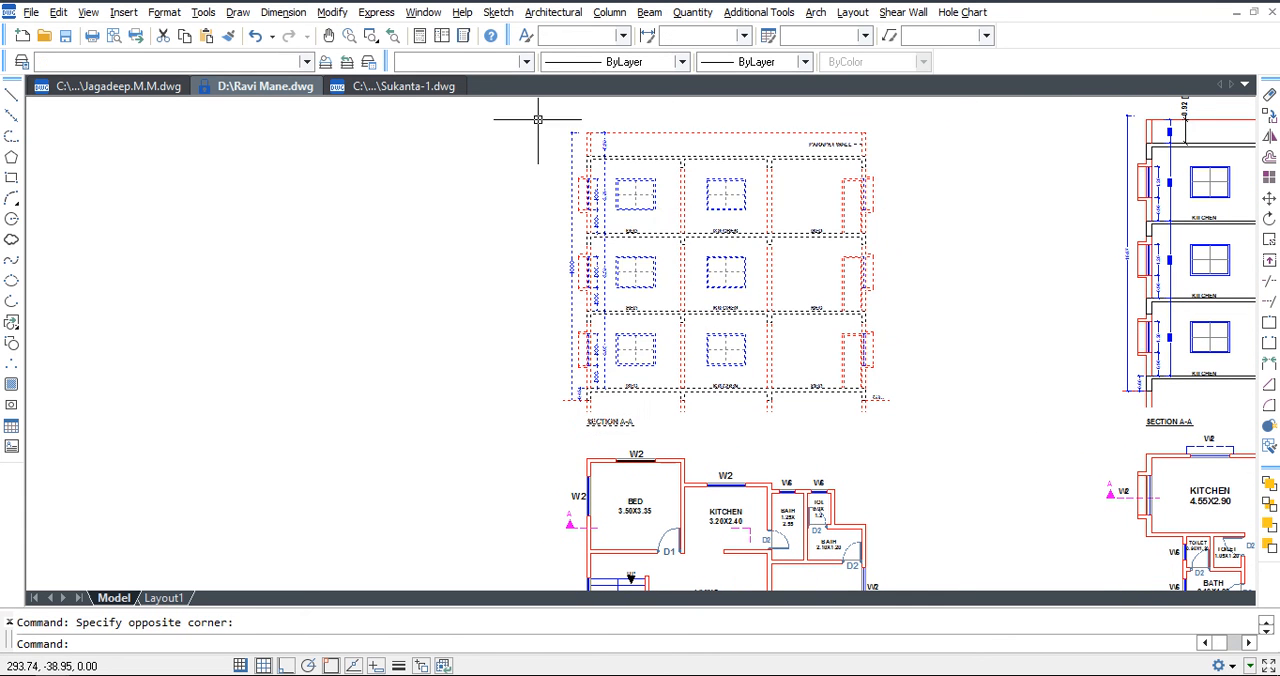
pyautogui.write('m')
pyautogui.press('Return')
pyautogui.click(714, 271)
pyautogui.click(317, 307)
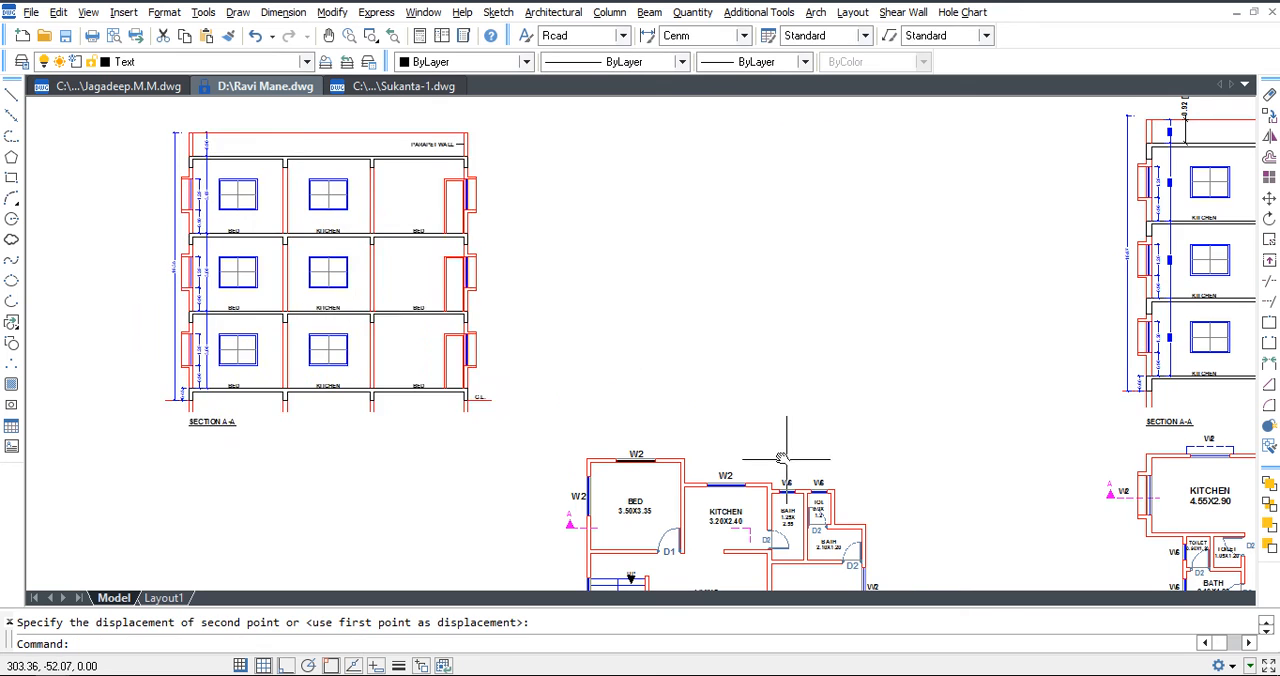
# Abandon copying the section mark beside the lower bedroom and undo the section's move.
pyautogui.moveTo(705, 440); pyautogui.dragTo(680, 299, button='middle')
pyautogui.scroll(2, 883, 506)
pyautogui.click(883, 506)
pyautogui.click(843, 447)
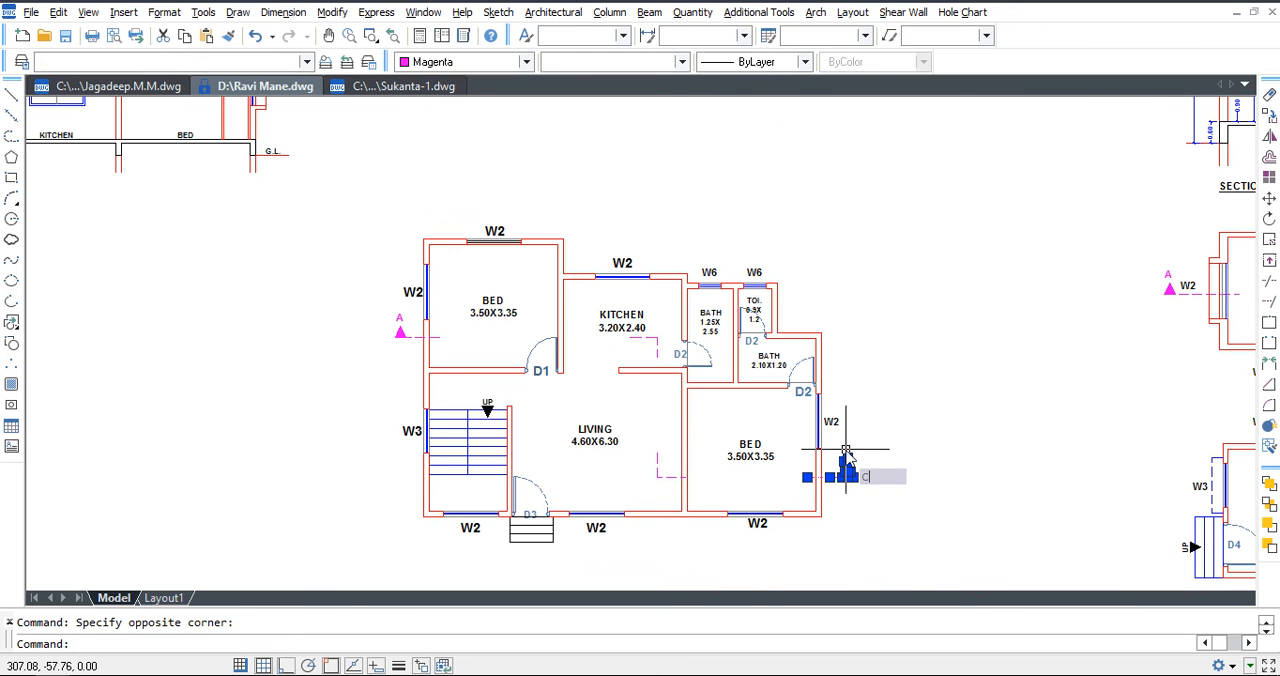
pyautogui.write('co')
pyautogui.press('Return')
pyautogui.click(807, 477)
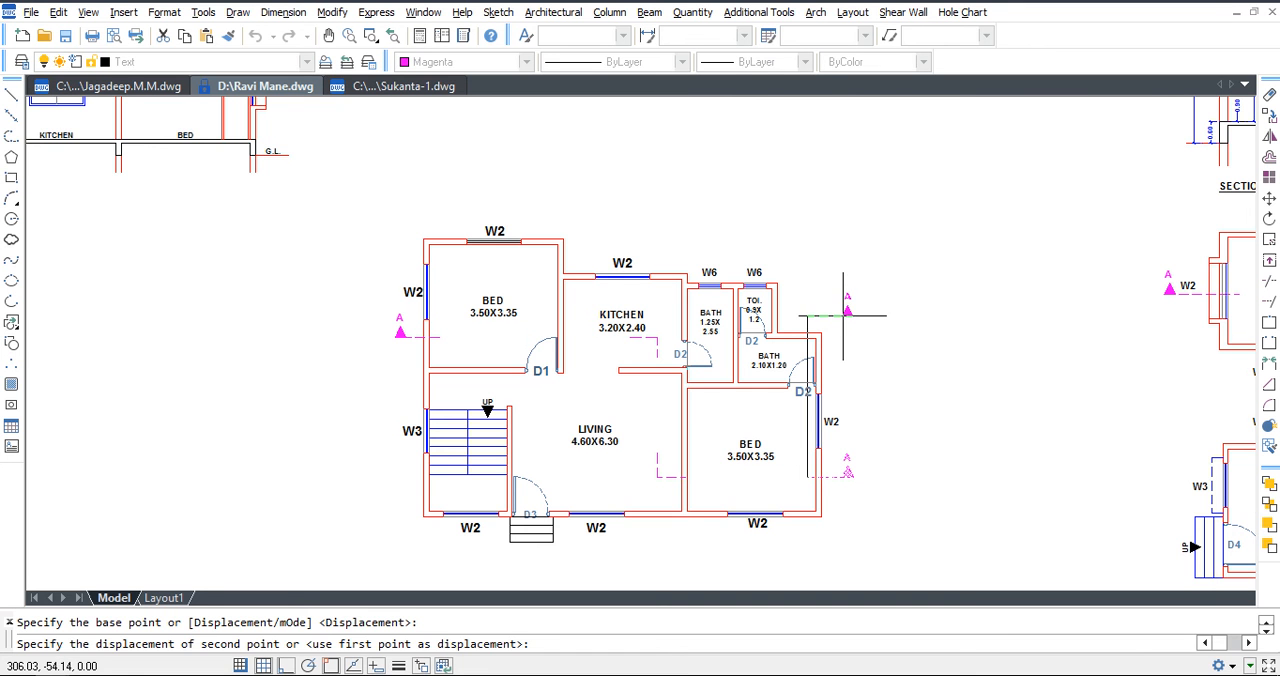
pyautogui.press('Escape')
pyautogui.hotkey('ctrl', 'z')
pyautogui.hotkey('ctrl', 'z')
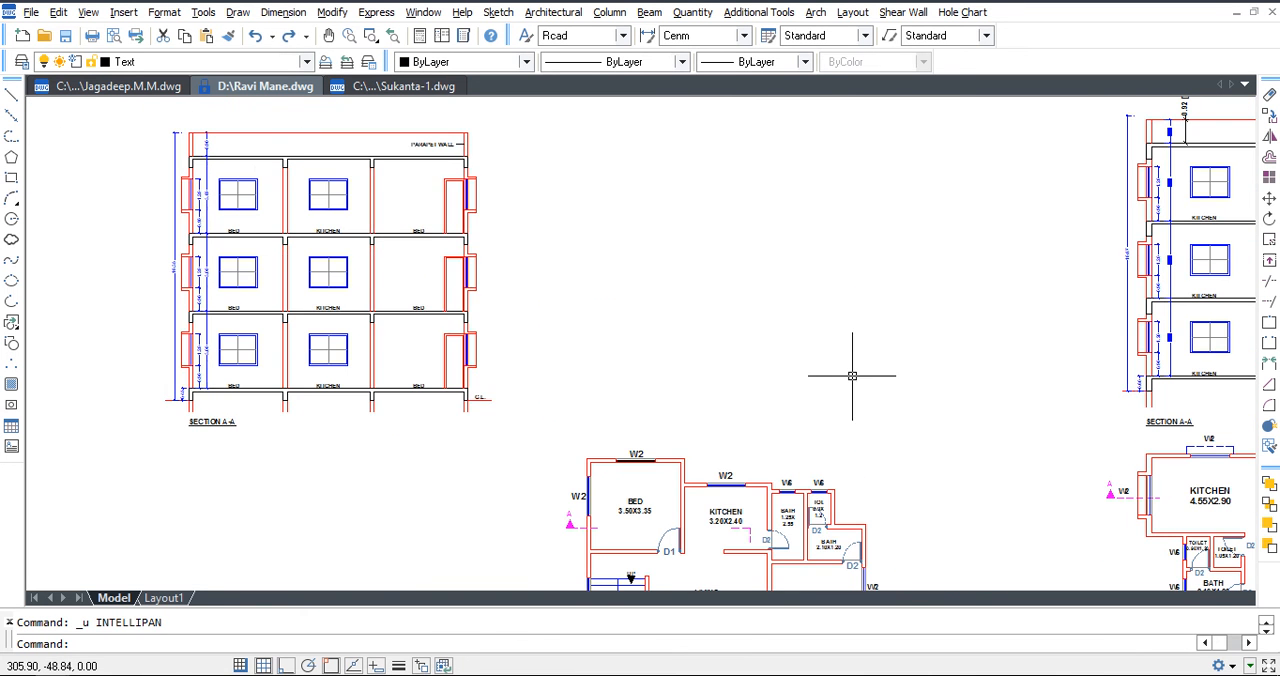
# In the section, stretch the left outer wall's window projections on all three floors back flush with the wall face.
pyautogui.scroll(5, 880, 440)
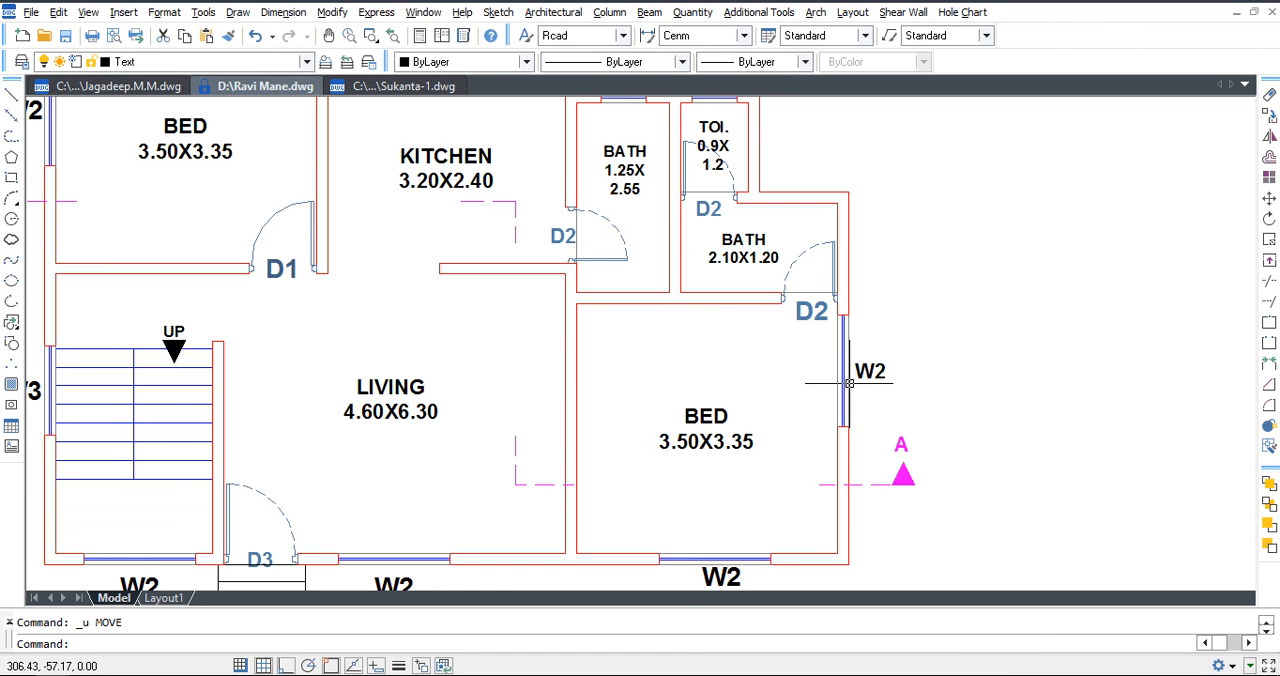
pyautogui.moveTo(434, 296); pyautogui.dragTo(764, 489, button='middle')
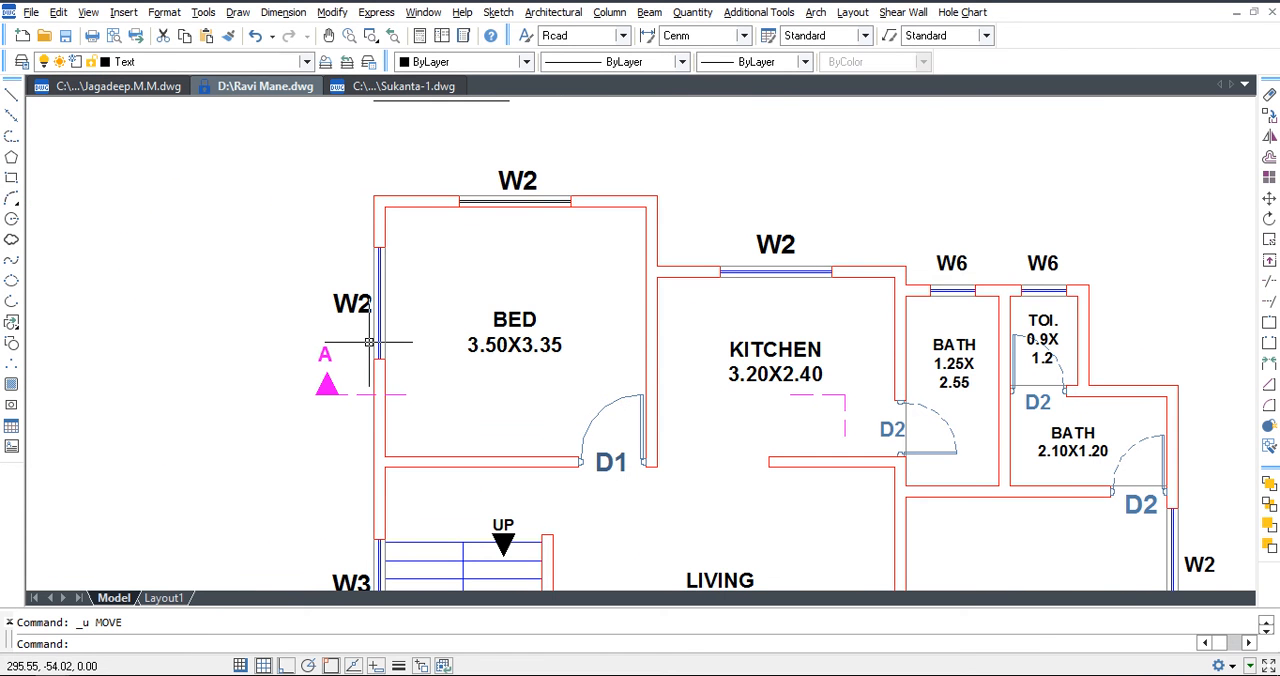
pyautogui.scroll(-5, 371, 346)
pyautogui.moveTo(392, 238); pyautogui.dragTo(486, 510, button='middle')
pyautogui.scroll(5, 415, 331)
pyautogui.write('s')
pyautogui.press('space')
pyautogui.click(417, 448)
pyautogui.scroll(-2, 473, 428)
pyautogui.moveTo(448, 202); pyautogui.dragTo(504, 233, button='middle')
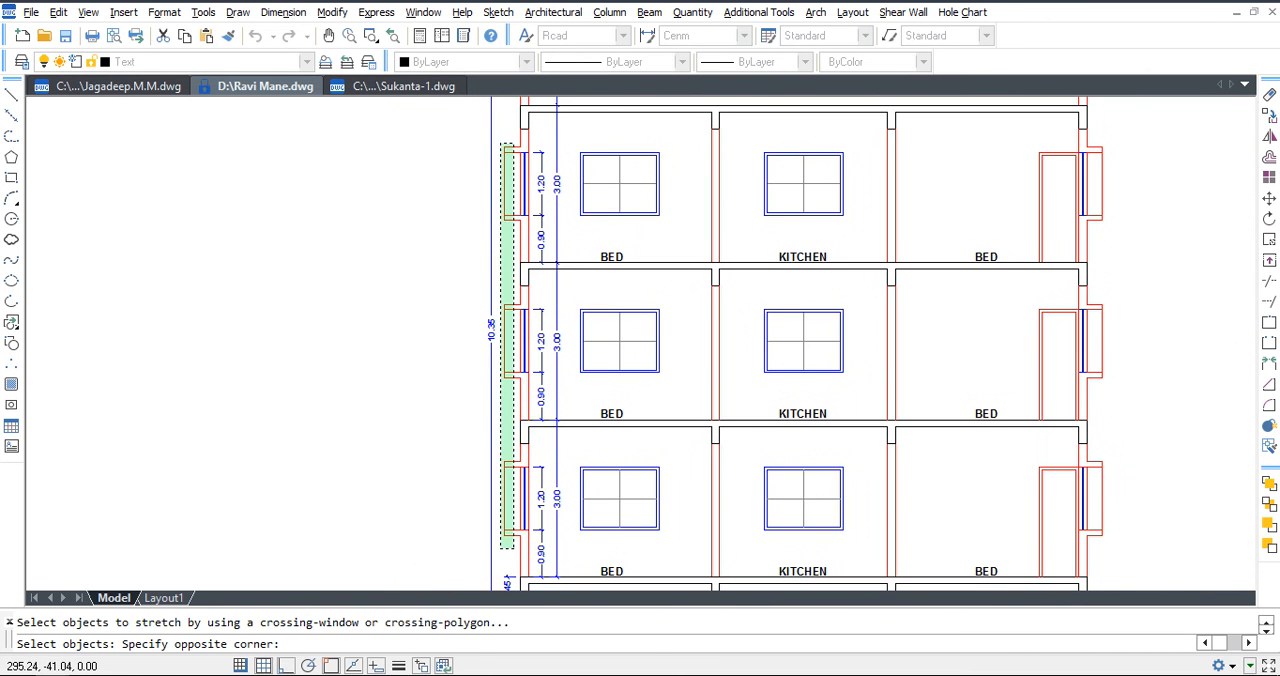
pyautogui.click(503, 158)
pyautogui.scroll(3, 503, 158)
pyautogui.press('space')
pyautogui.click(503, 160)
pyautogui.click(538, 162)
# Delete the cut window symbols inside the section's left outer wall on all three floors.
pyautogui.click(539, 162)
pyautogui.press('Delete')
pyautogui.moveTo(540, 409)
pyautogui.mouseDown(button='middle')
pyautogui.moveTo(543, 280)
pyautogui.moveTo(560, 242)
pyautogui.mouseUp(button='middle')
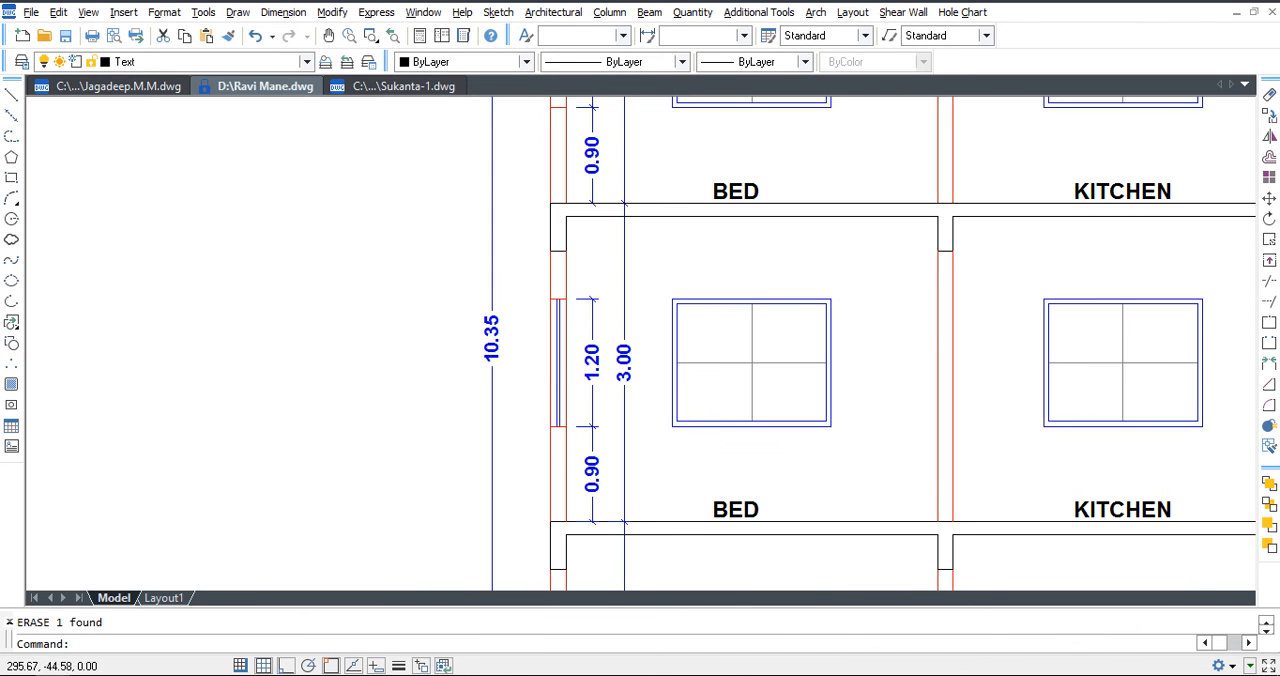
pyautogui.click(555, 337)
pyautogui.press('Delete')
pyautogui.moveTo(568, 462); pyautogui.dragTo(580, 245, button='middle')
pyautogui.click(570, 425)
pyautogui.press('Delete')
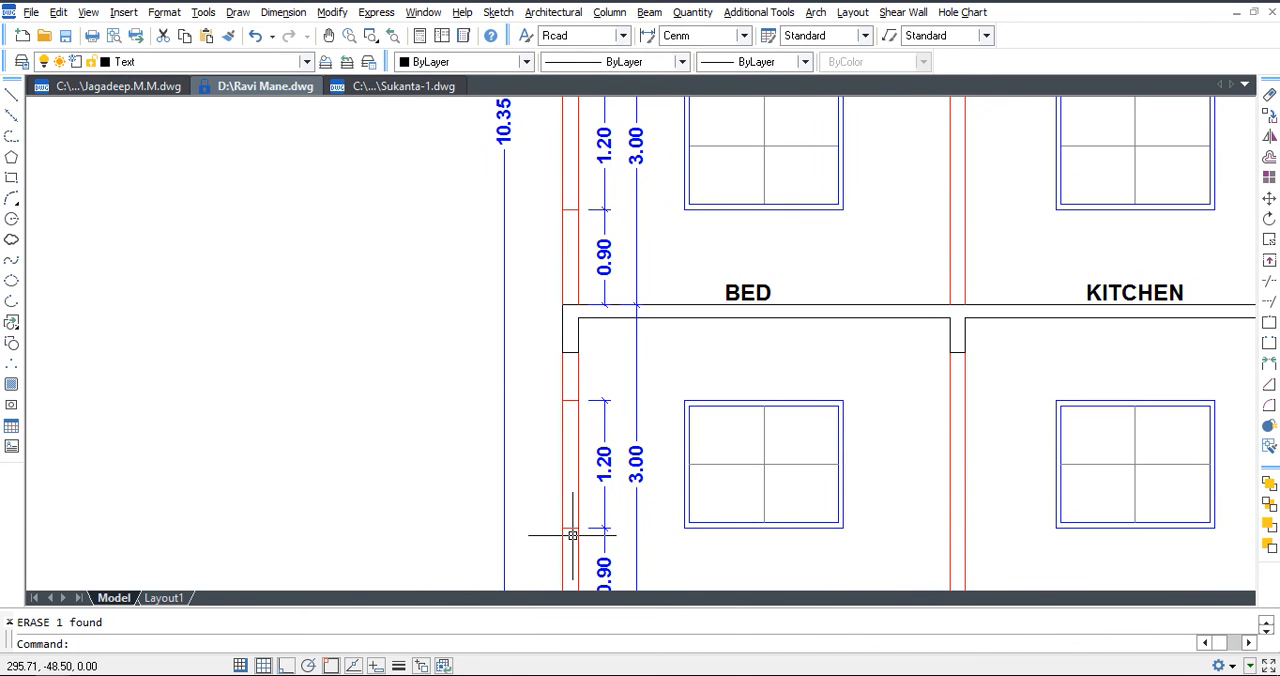
# Delete the ground floor's window opening lines in the left outer wall and stretch the wall face up to the beam.
pyautogui.scroll(2, 571, 529)
pyautogui.click(577, 524)
pyautogui.press('Escape')
pyautogui.click(560, 407)
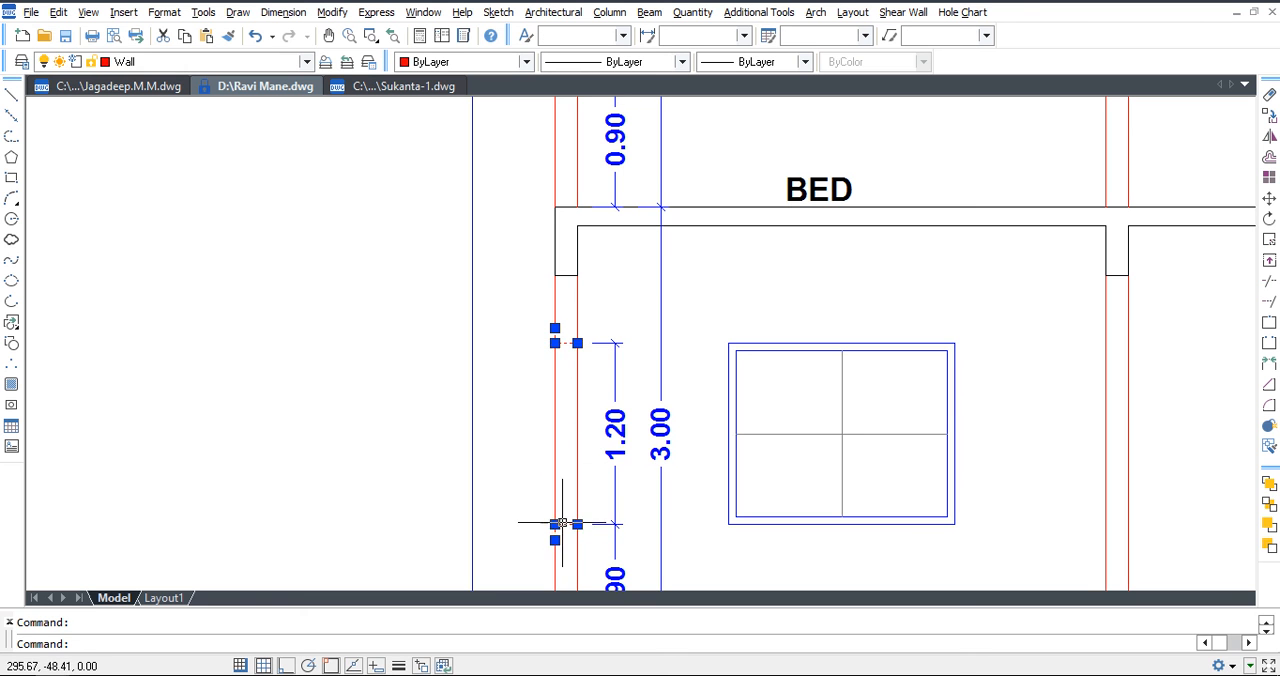
pyautogui.press('Delete')
pyautogui.write('s')
pyautogui.press('space')
pyautogui.click(567, 553)
pyautogui.click(533, 529)
pyautogui.press('space')
pyautogui.click(530, 541)
pyautogui.click(523, 327)
# Delete the middle floor's window opening lines in the left outer wall and extend the wall line to close the gap.
pyautogui.moveTo(547, 536); pyautogui.dragTo(566, 506, button='middle')
pyautogui.click(563, 573)
pyautogui.click(617, 306)
pyautogui.press('Delete')
pyautogui.moveTo(590, 343); pyautogui.dragTo(596, 293, button='middle')
pyautogui.write('ex')
pyautogui.press('space')
pyautogui.press('space')
pyautogui.click(577, 471)
pyautogui.moveTo(593, 222); pyautogui.dragTo(573, 501, button='middle')
pyautogui.press('Escape')
# Remove the top floor's window opening lines in the left outer wall and extend the wall line to the beam.
pyautogui.click(528, 310)
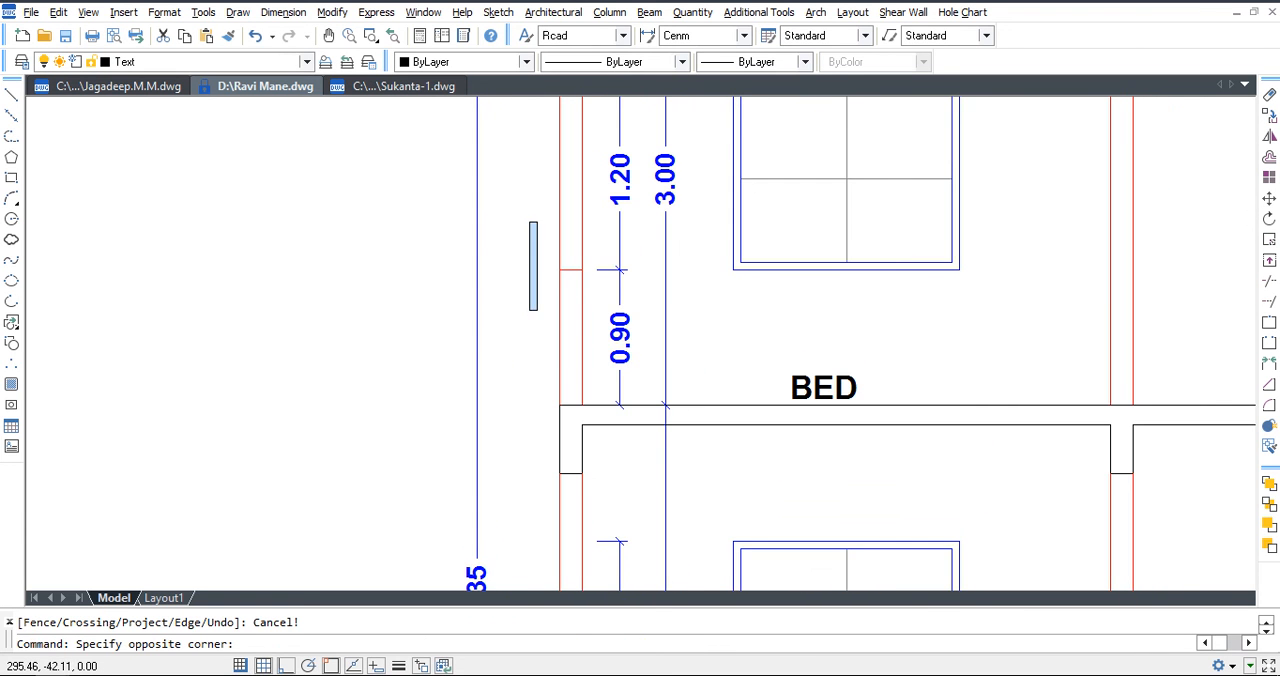
pyautogui.moveTo(540, 225); pyautogui.dragTo(562, 402, button='middle')
pyautogui.click(628, 296)
pyautogui.press('Delete')
pyautogui.click(580, 243)
pyautogui.press('Delete')
pyautogui.write('ex')
pyautogui.press('space')
pyautogui.press('space')
pyautogui.click(583, 469)
pyautogui.press('Escape')
pyautogui.scroll(-5, 691, 377)
pyautogui.moveTo(743, 414); pyautogui.dragTo(647, 319, button='middle')
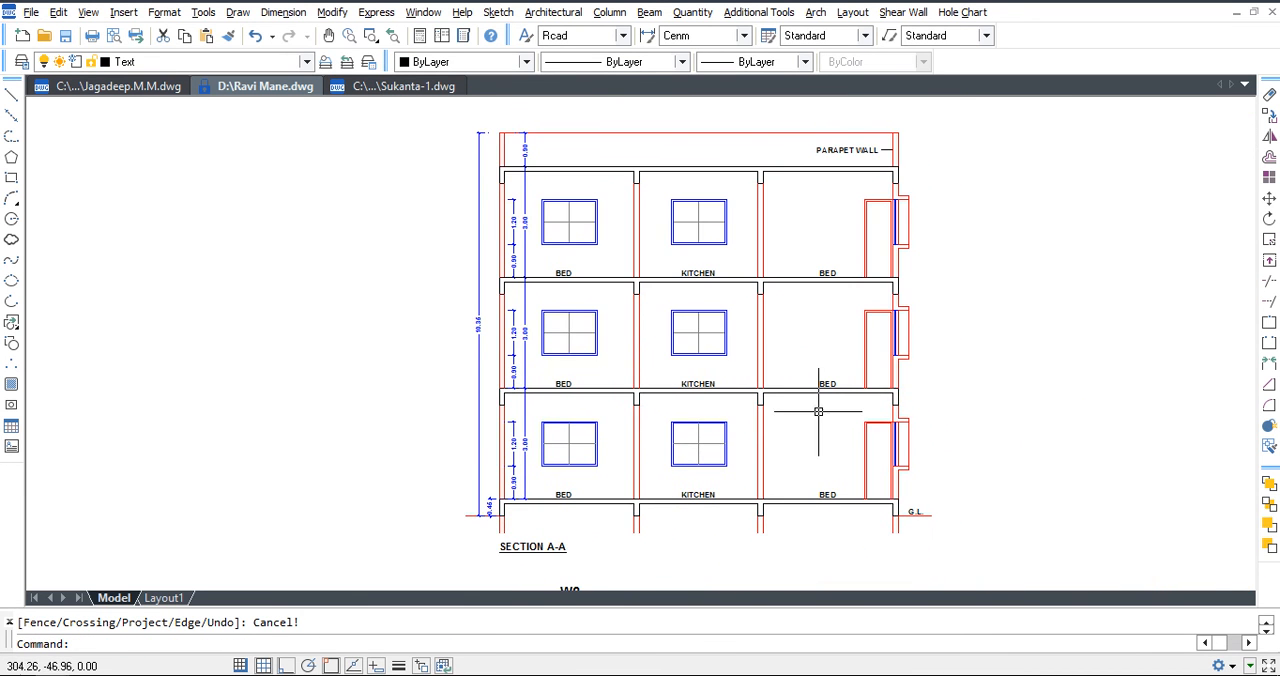
# Delete the windows with their projections and cut wall pieces at the section's right outer wall on all three floors.
pyautogui.click(884, 481)
pyautogui.press('Escape')
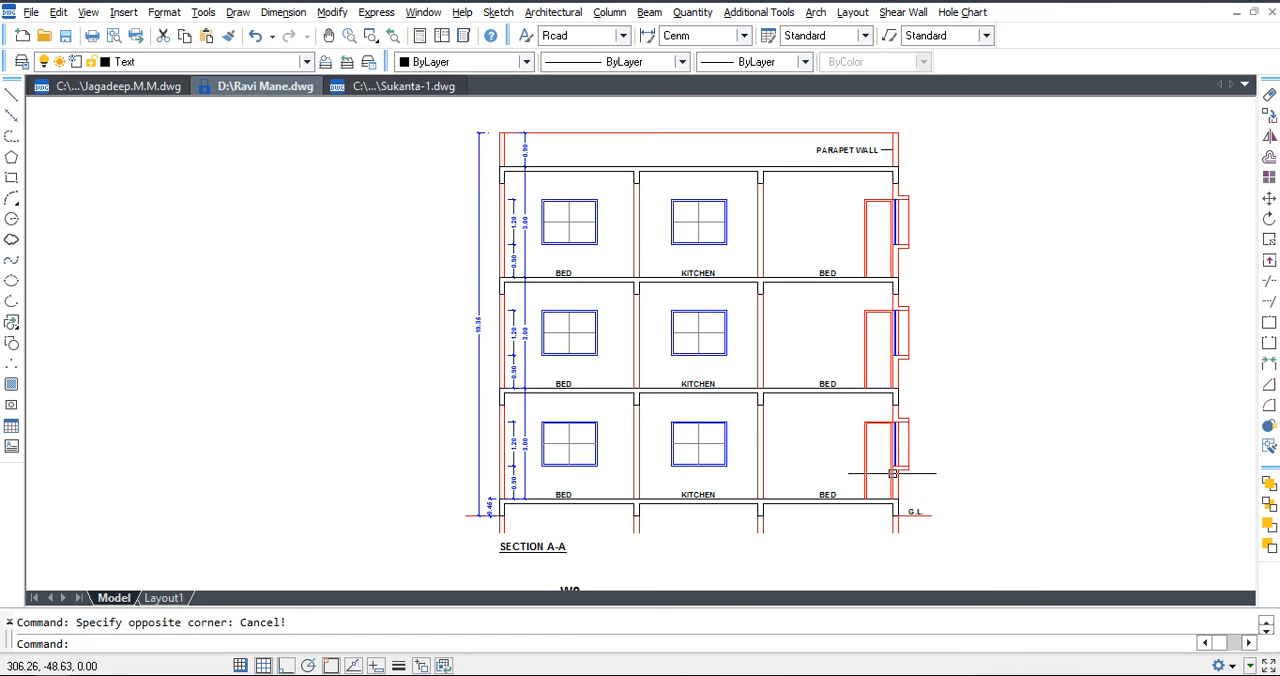
pyautogui.click(879, 185)
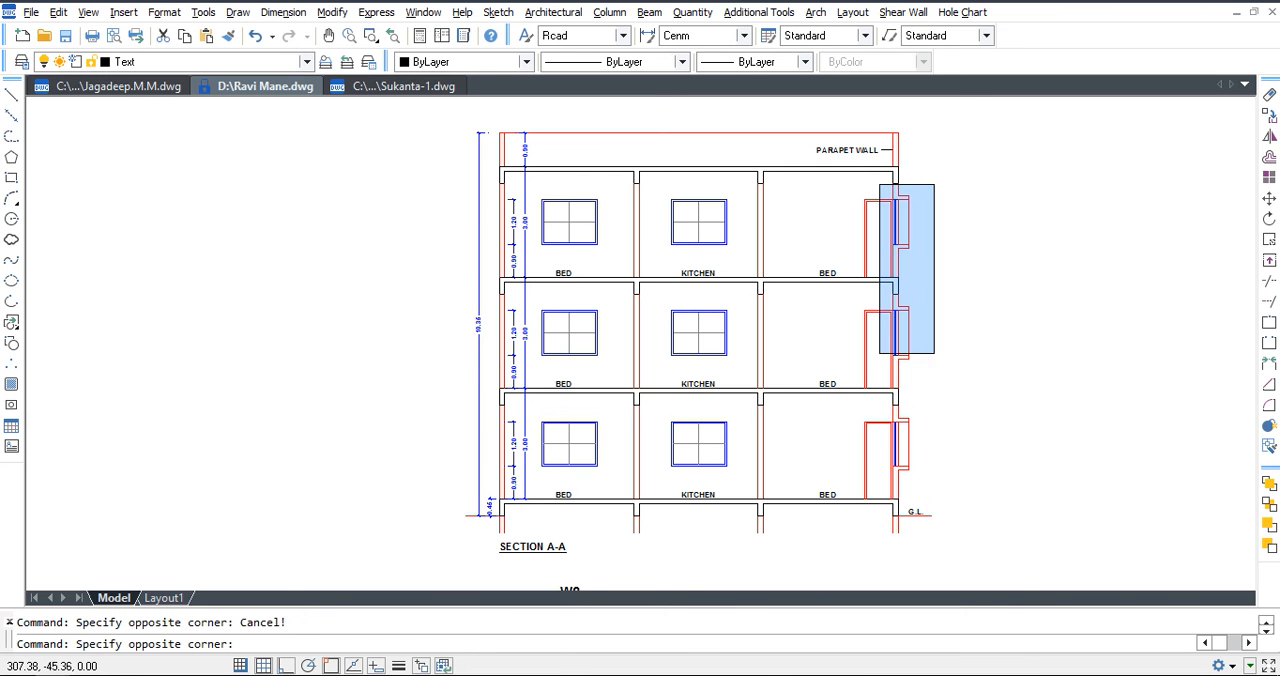
pyautogui.click(946, 398)
pyautogui.press('Delete')
pyautogui.scroll(5, 920, 474)
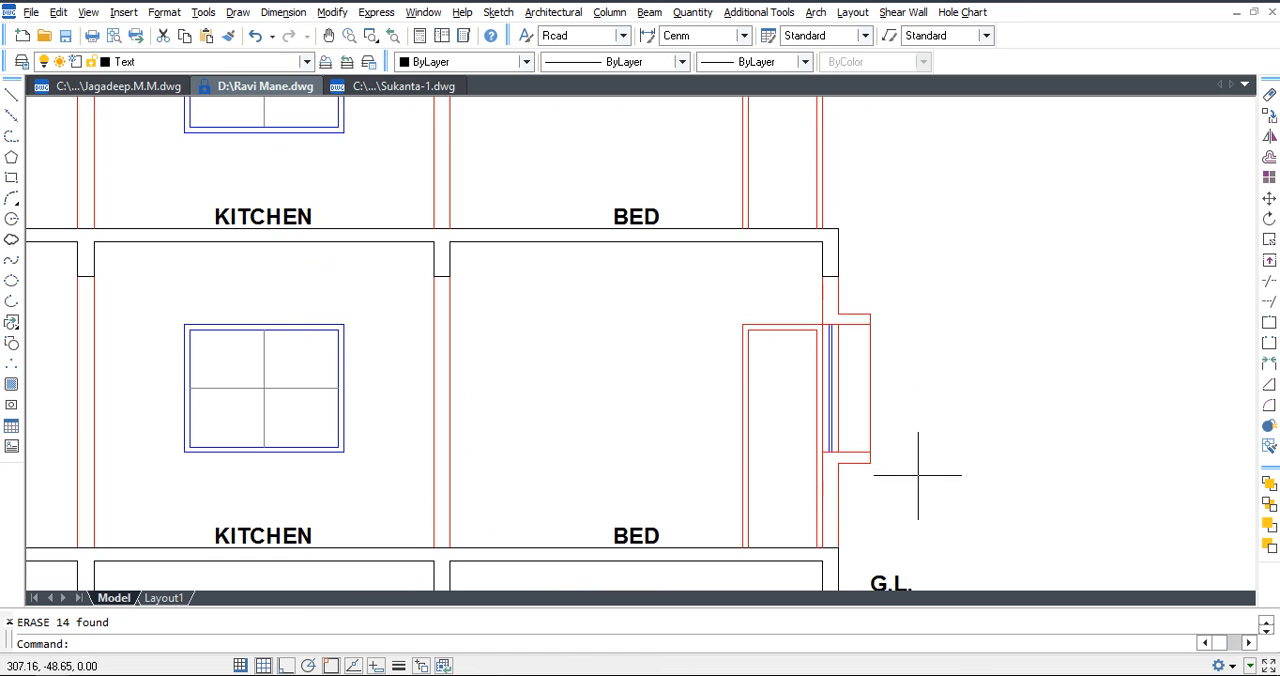
pyautogui.click(801, 491)
pyautogui.click(975, 248)
pyautogui.press('Delete')
# Extend the ground floor's right outer wall line to close the gap left by the window.
pyautogui.write('ex')
pyautogui.press('Return')
pyautogui.press('Return')
pyautogui.click(840, 472)
pyautogui.press('Escape')
# Copy the ground floor's two right outer wall lines to the middle and top floors.
pyautogui.click(835, 296)
pyautogui.click(826, 330)
pyautogui.write('co')
pyautogui.press('Return')
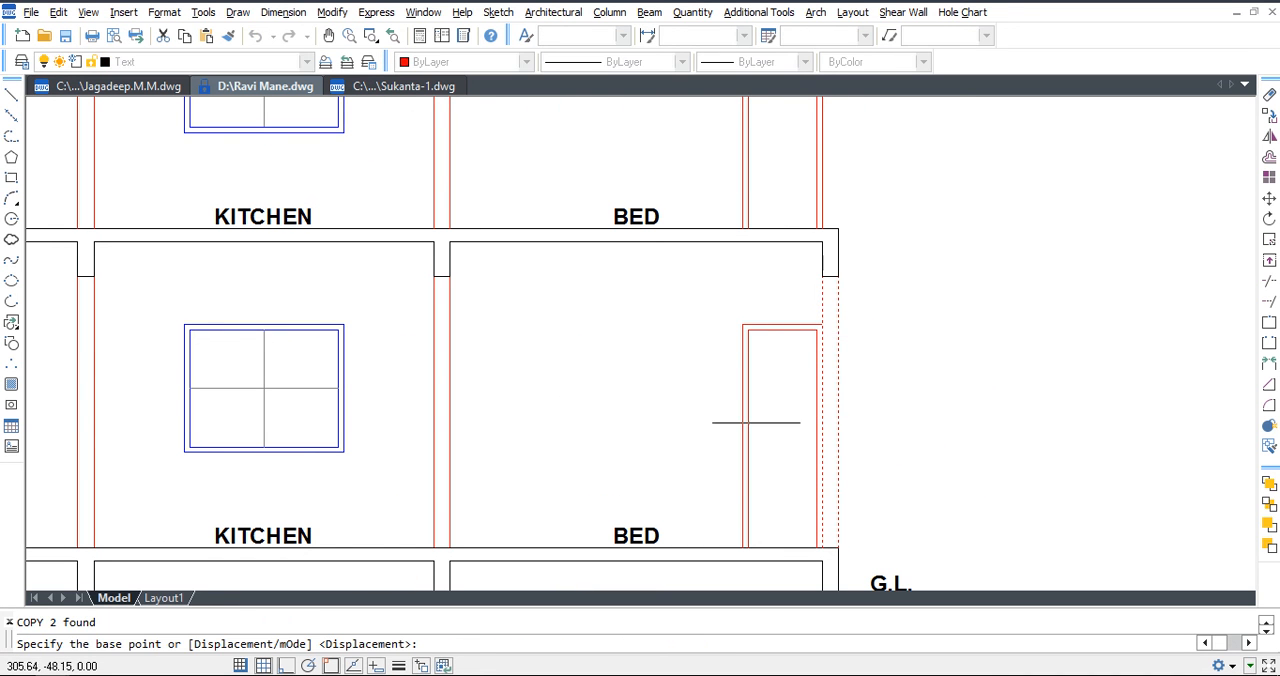
pyautogui.click(263, 576)
pyautogui.scroll(-5, 263, 576)
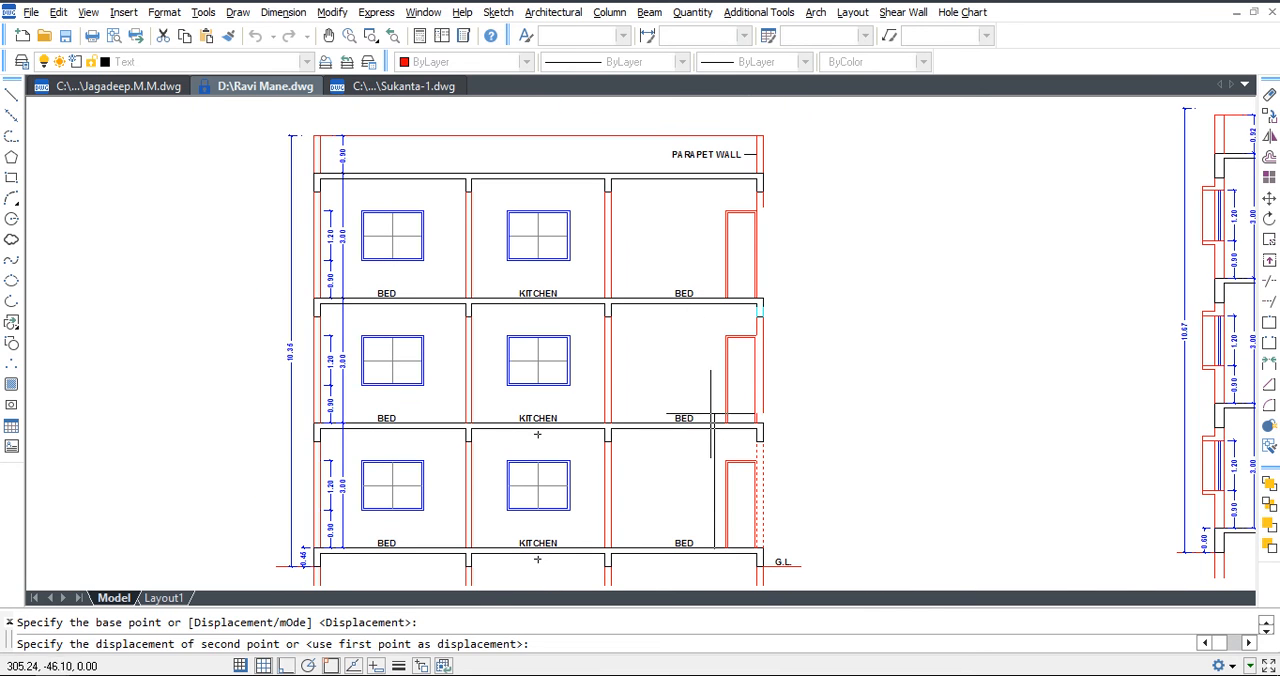
pyautogui.press('Escape')
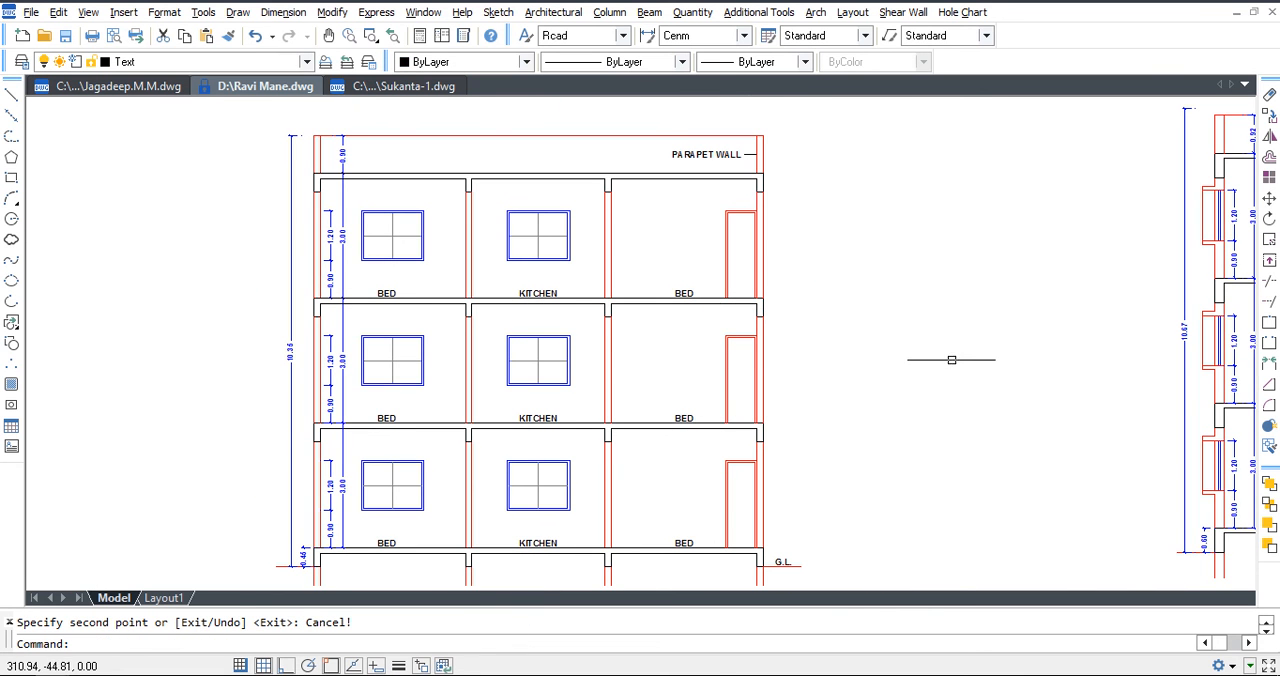
# Delete the 1.20 window-height and 0.90 sill-height dimensions on all three floors of the section.
pyautogui.click(309, 237)
pyautogui.press('Delete')
pyautogui.click(326, 399)
pyautogui.press('Delete')
pyautogui.click(331, 481)
pyautogui.press('Delete')
pyautogui.click(332, 530)
pyautogui.press('Delete')
# Move the three 3.00 floor-height dimensions and the 0.90 parapet dimension closer to the left outer wall.
pyautogui.click(342, 500)
pyautogui.click(342, 375)
pyautogui.click(342, 250)
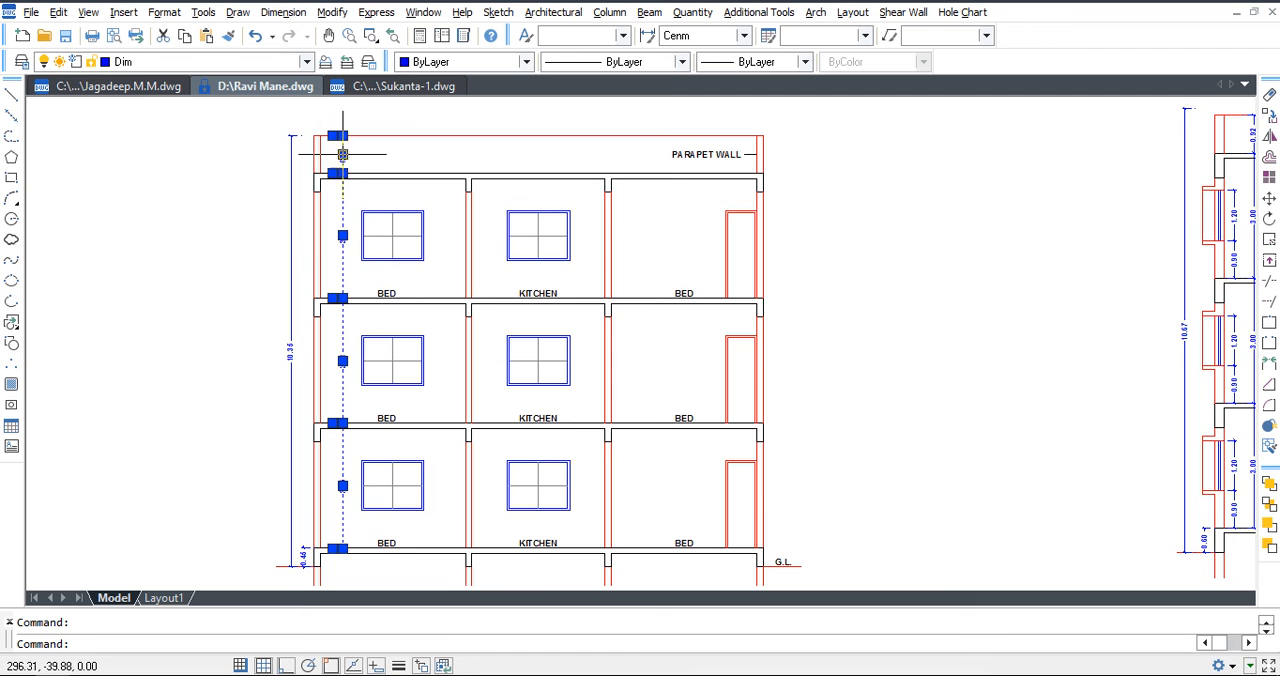
pyautogui.scroll(6, 343, 155)
pyautogui.press('m')
pyautogui.press('Return')
pyautogui.click(690, 150)
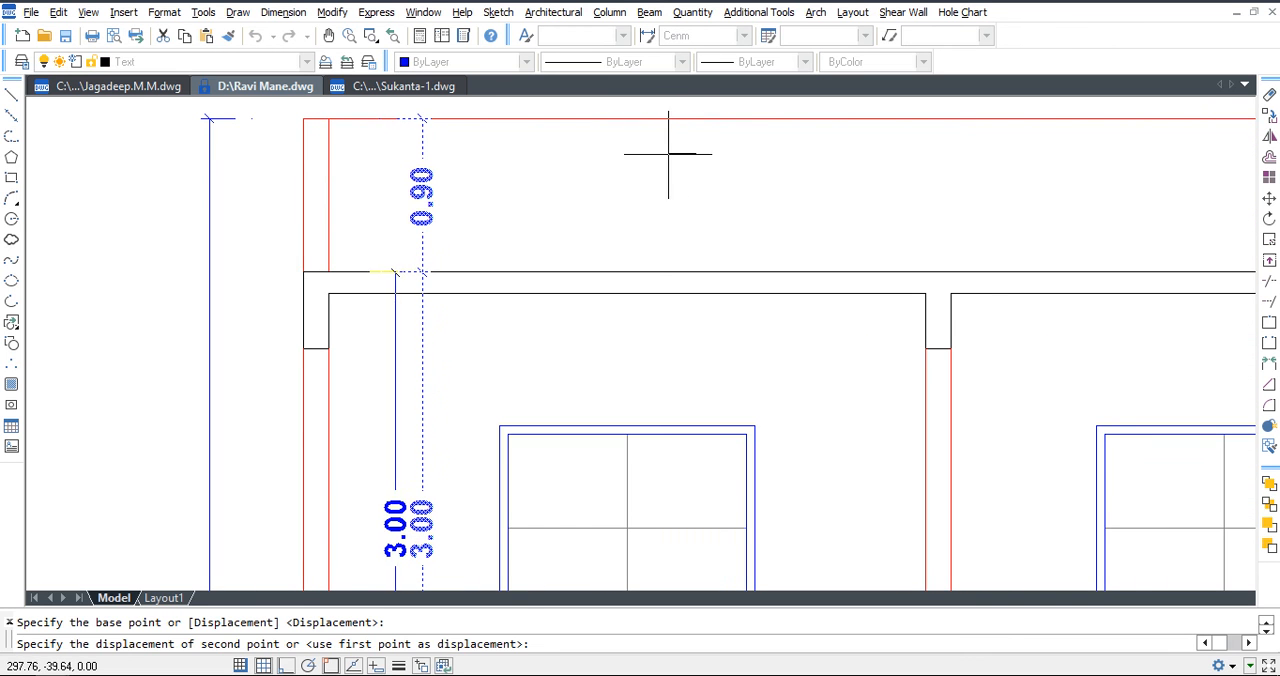
pyautogui.click(650, 155)
pyautogui.scroll(-6, 650, 155)
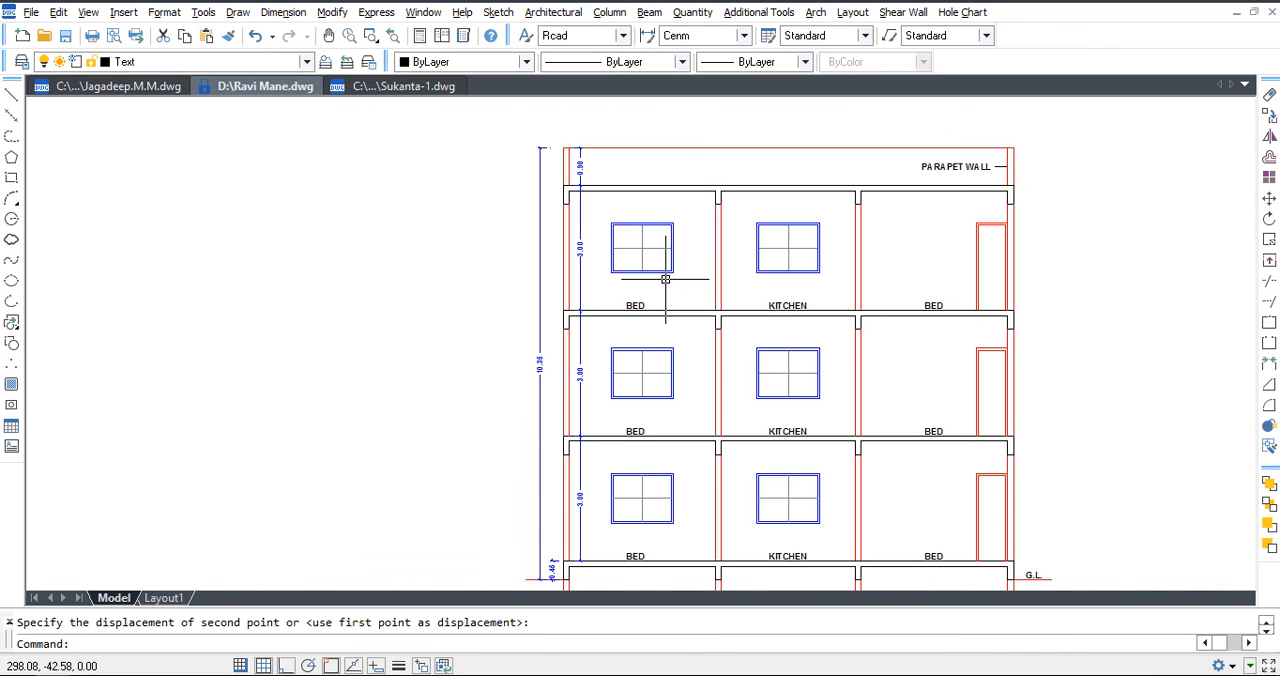
pyautogui.scroll(-4, 664, 279)
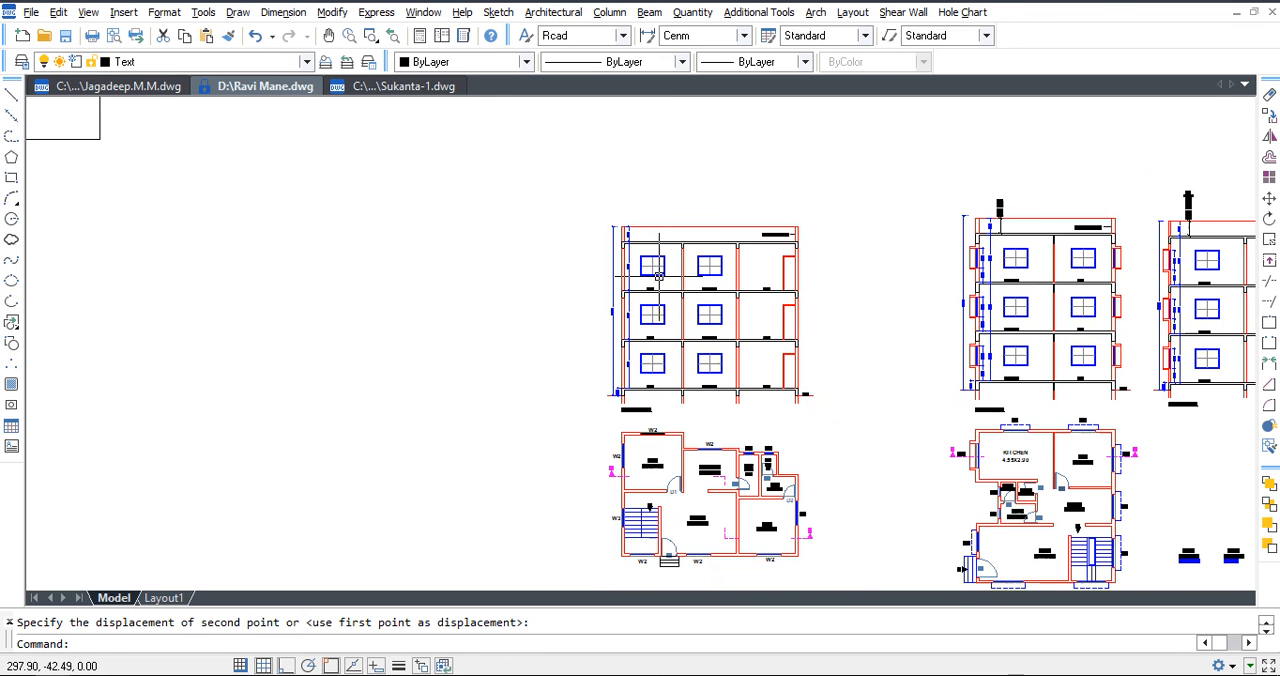
pyautogui.click(810, 352)
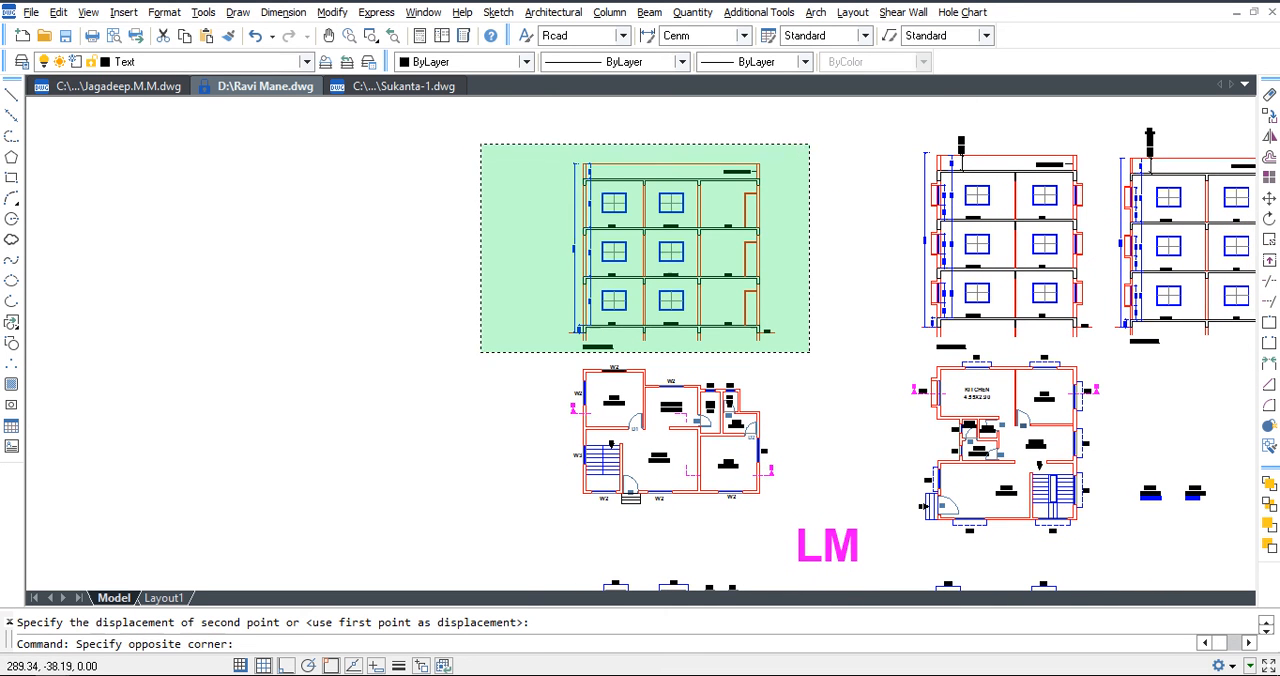
pyautogui.click(481, 143)
pyautogui.scroll(5, 758, 480)
pyautogui.scroll(-4, 799, 415)
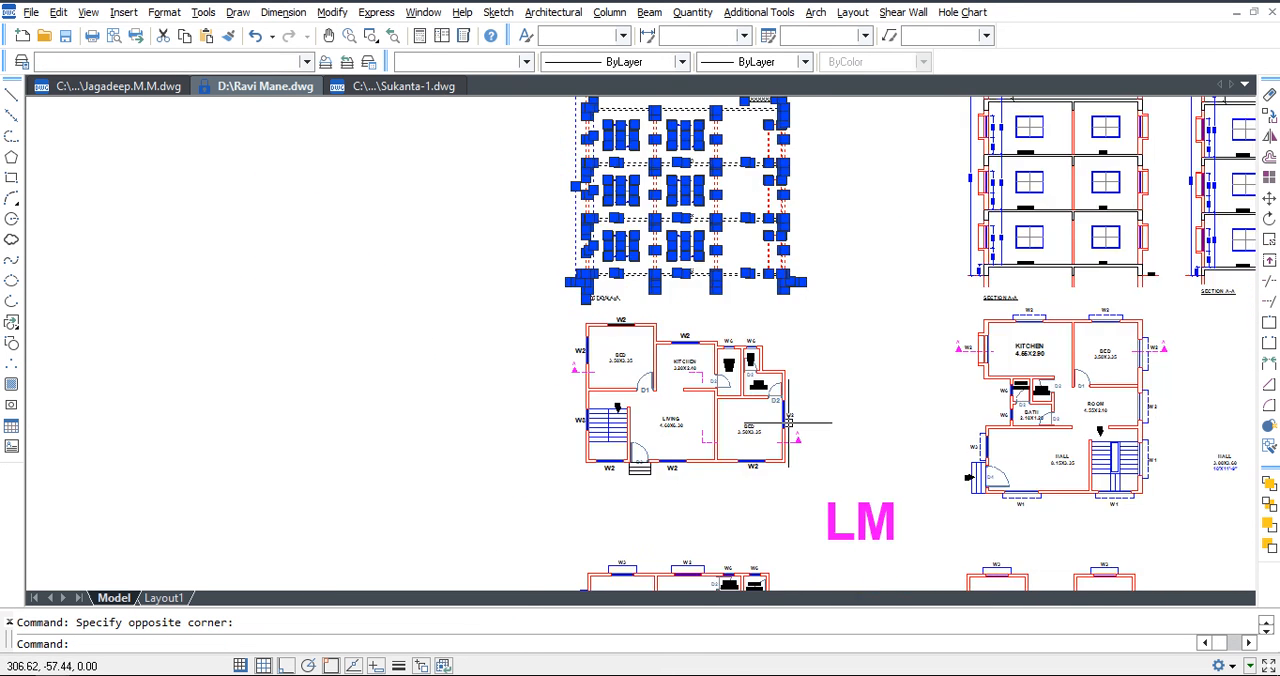
pyautogui.press('Escape')
pyautogui.scroll(5, 797, 441)
pyautogui.write('e')
pyautogui.press('Return')
pyautogui.click(785, 432)
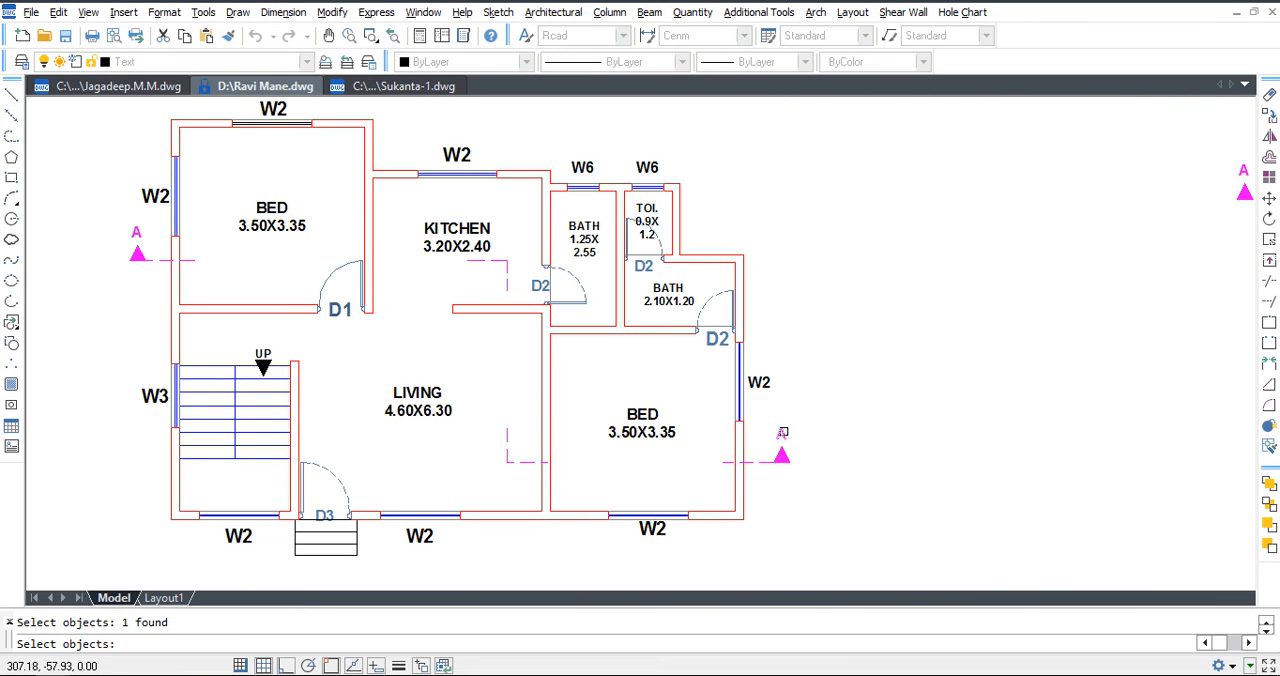
pyautogui.click(784, 432)
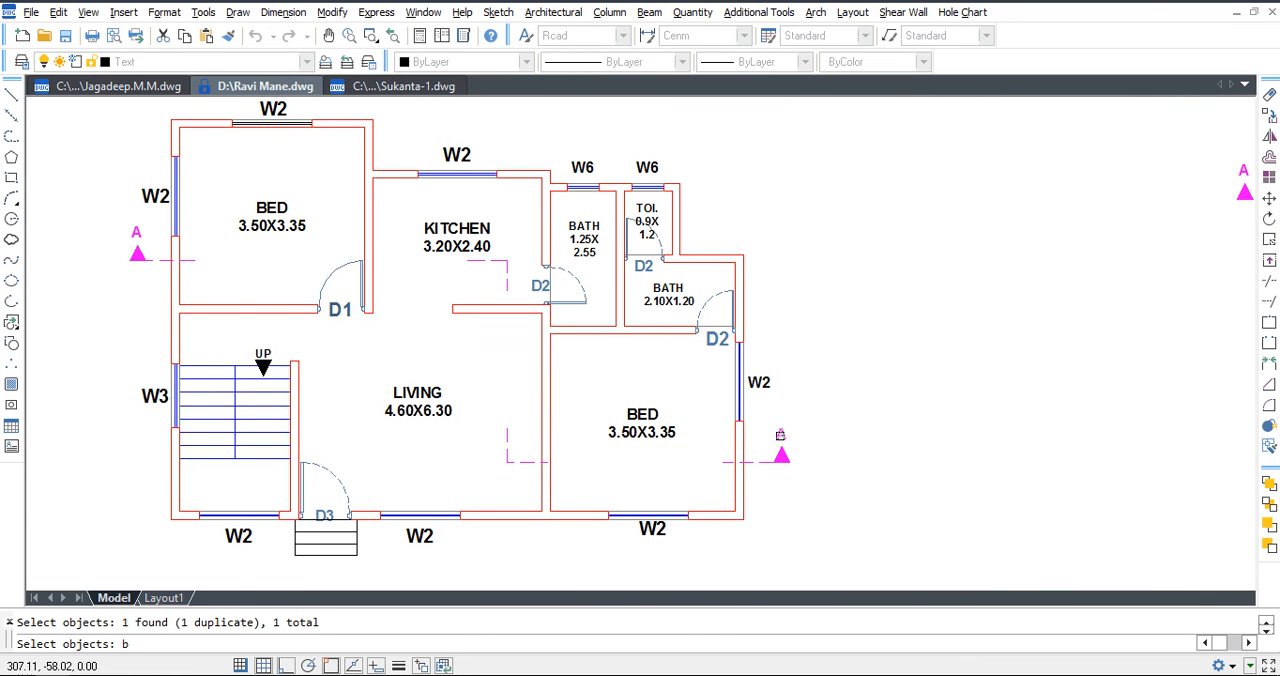
pyautogui.press('Escape')
# Change the letters of both section marks on the floor plan to B and save the drawing.
pyautogui.doubleClick(781, 436)
pyautogui.press('Return')
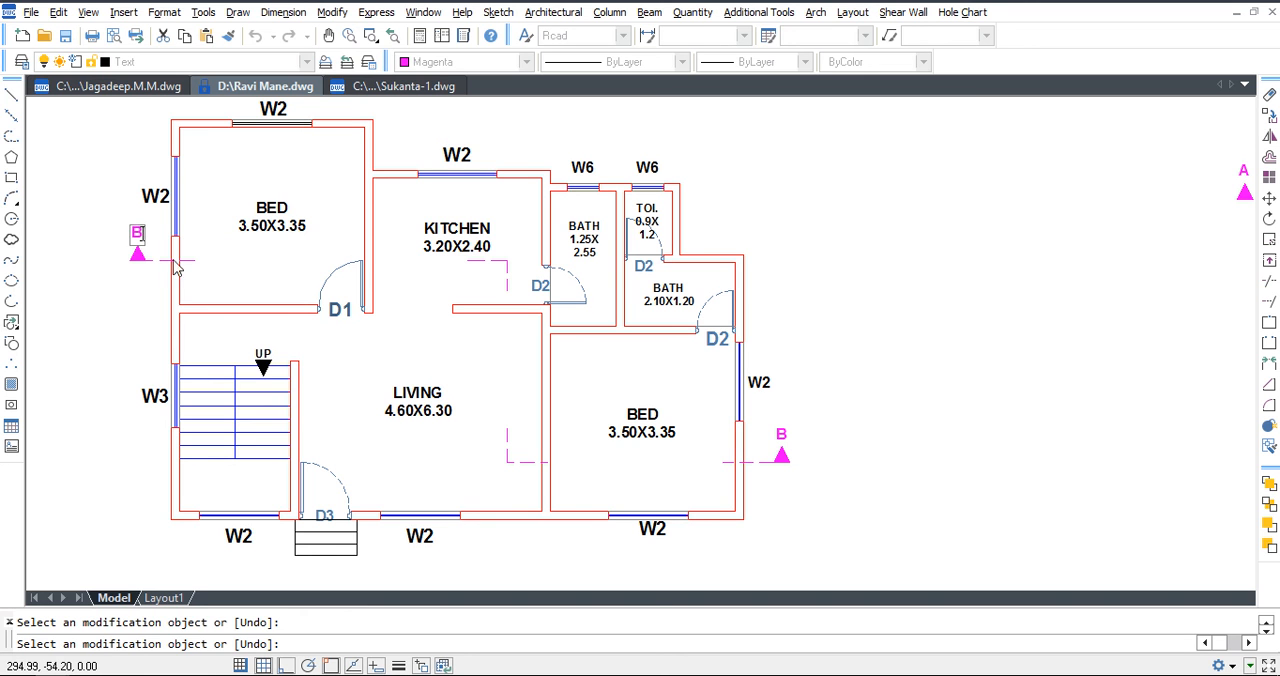
pyautogui.press('Escape')
pyautogui.hotkey('ctrl', 's')
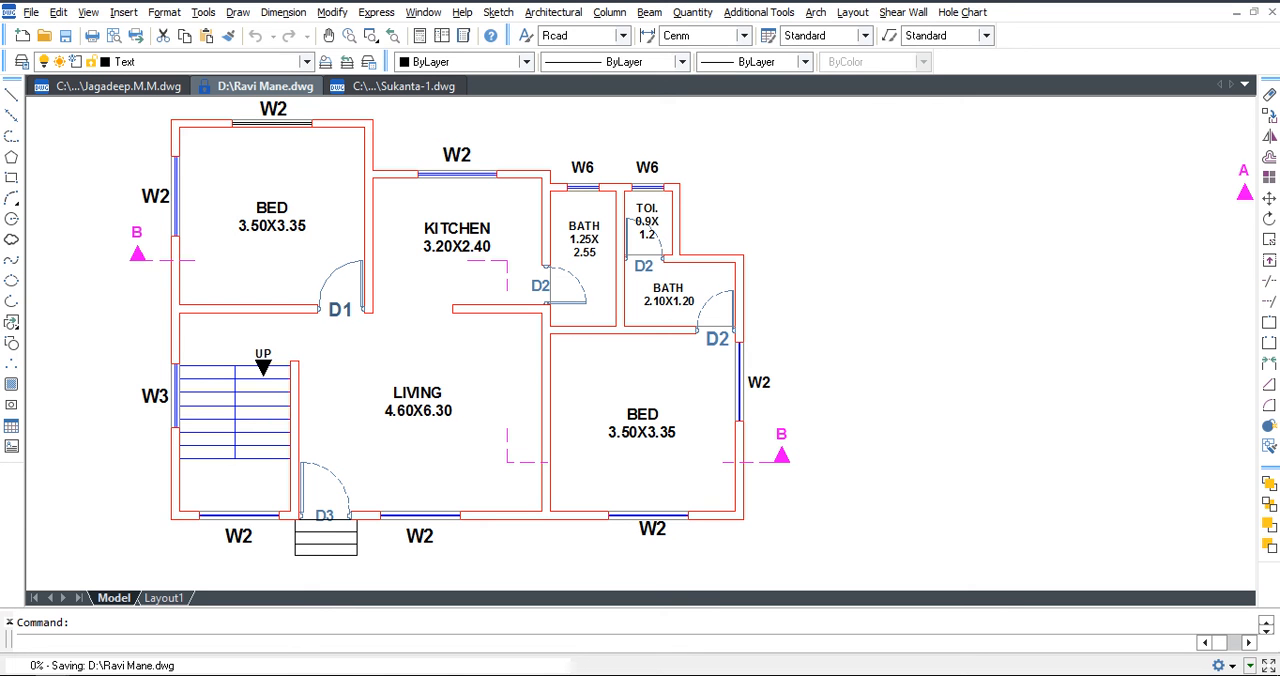
pyautogui.press('Escape')
# Change the letters in the section drawing's title to B-B.
pyautogui.click(768, 360)
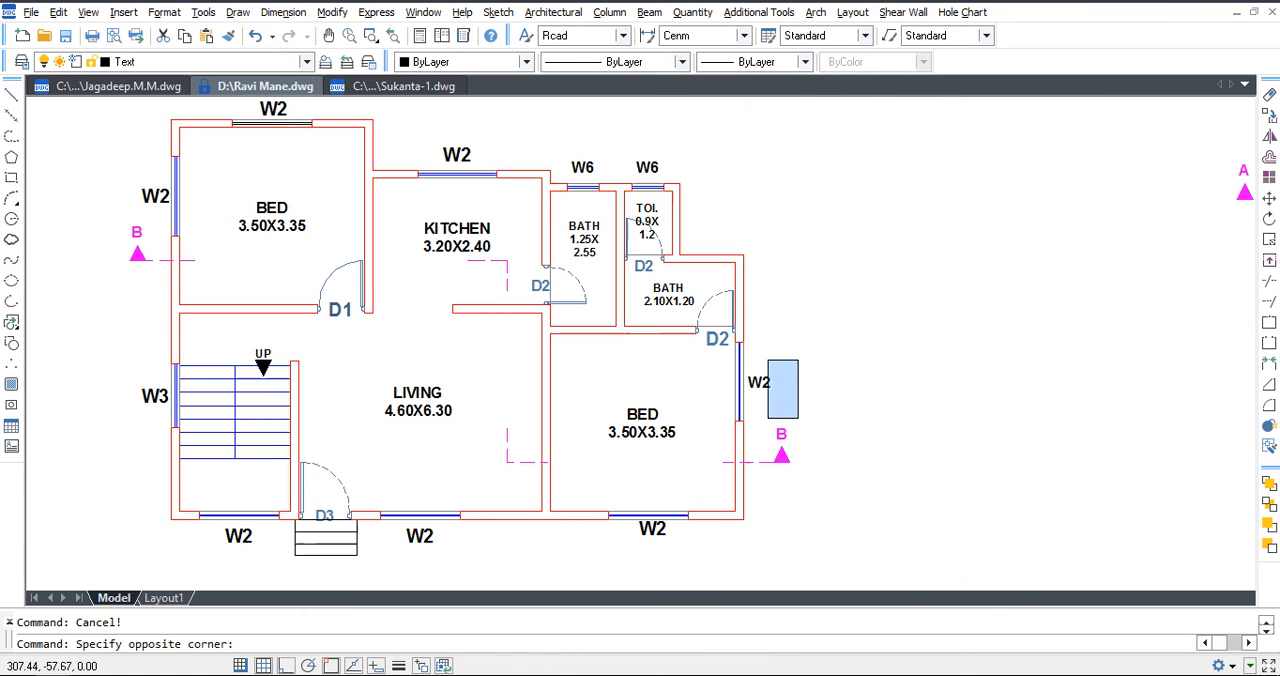
pyautogui.scroll(-6, 790, 416)
pyautogui.press('Escape')
pyautogui.press('Escape')
pyautogui.scroll(9, 670, 322)
pyautogui.doubleClick(590, 342)
pyautogui.moveTo(557, 342); pyautogui.dragTo(633, 362)
pyautogui.write('B-B')
pyautogui.press('Return')
pyautogui.press('Escape')
pyautogui.scroll(-5, 669, 349)
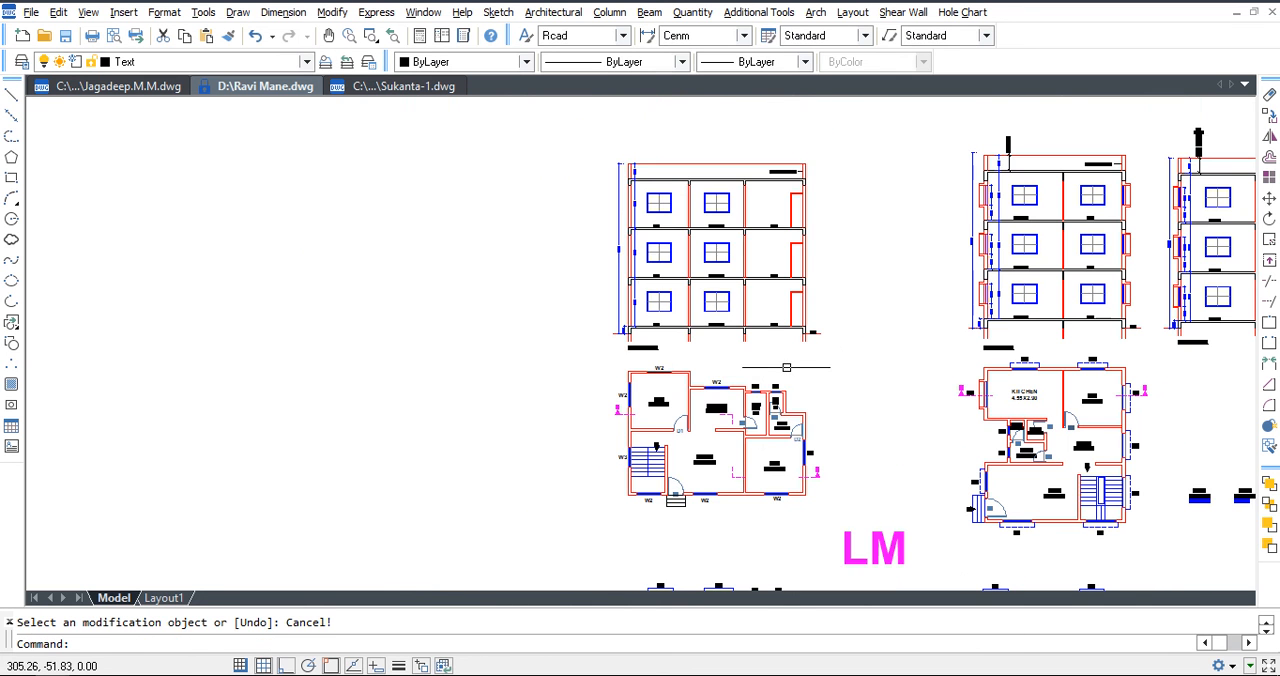
# Move the whole edited section horizontally into the free space to the left of the floor plan.
pyautogui.click(852, 361)
pyautogui.click(592, 153)
pyautogui.write('m')
pyautogui.press('space')
pyautogui.click(720, 277)
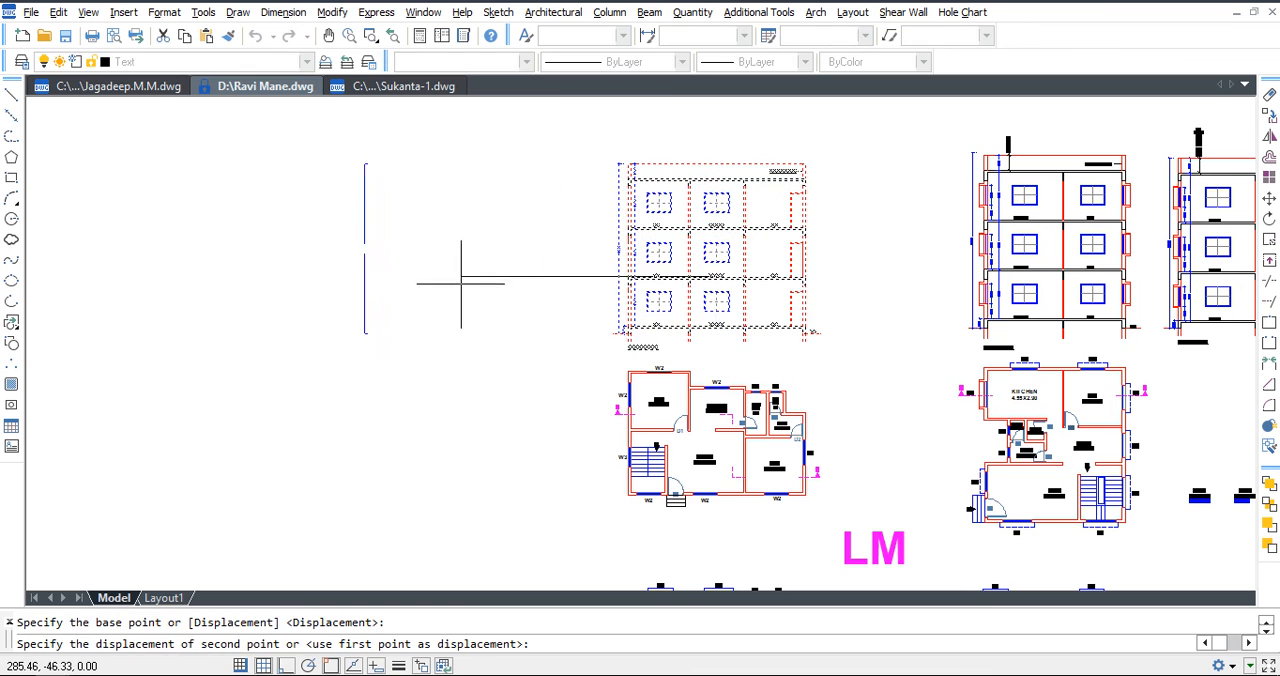
pyautogui.click(365, 252)
# Copy the B section mark beside the lower bedroom vertically up to the level of the toilet.
pyautogui.scroll(5, 828, 469)
pyautogui.click(860, 520)
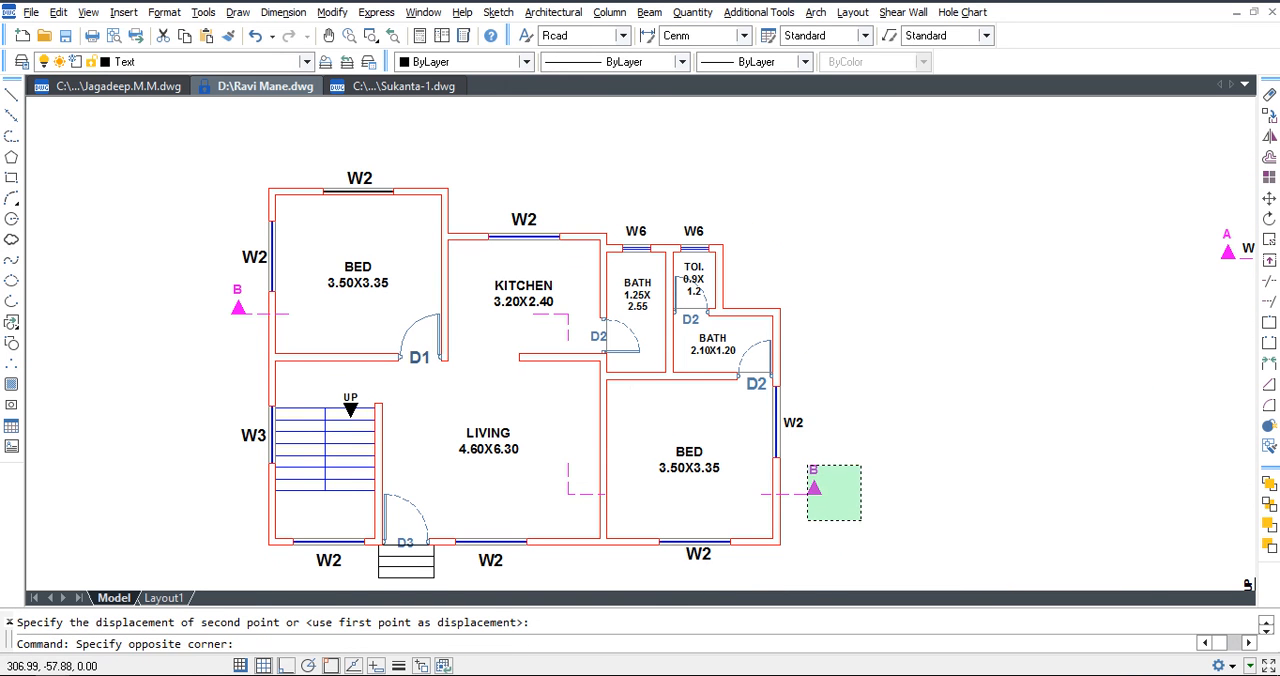
pyautogui.click(808, 464)
pyautogui.write('co')
pyautogui.press('space')
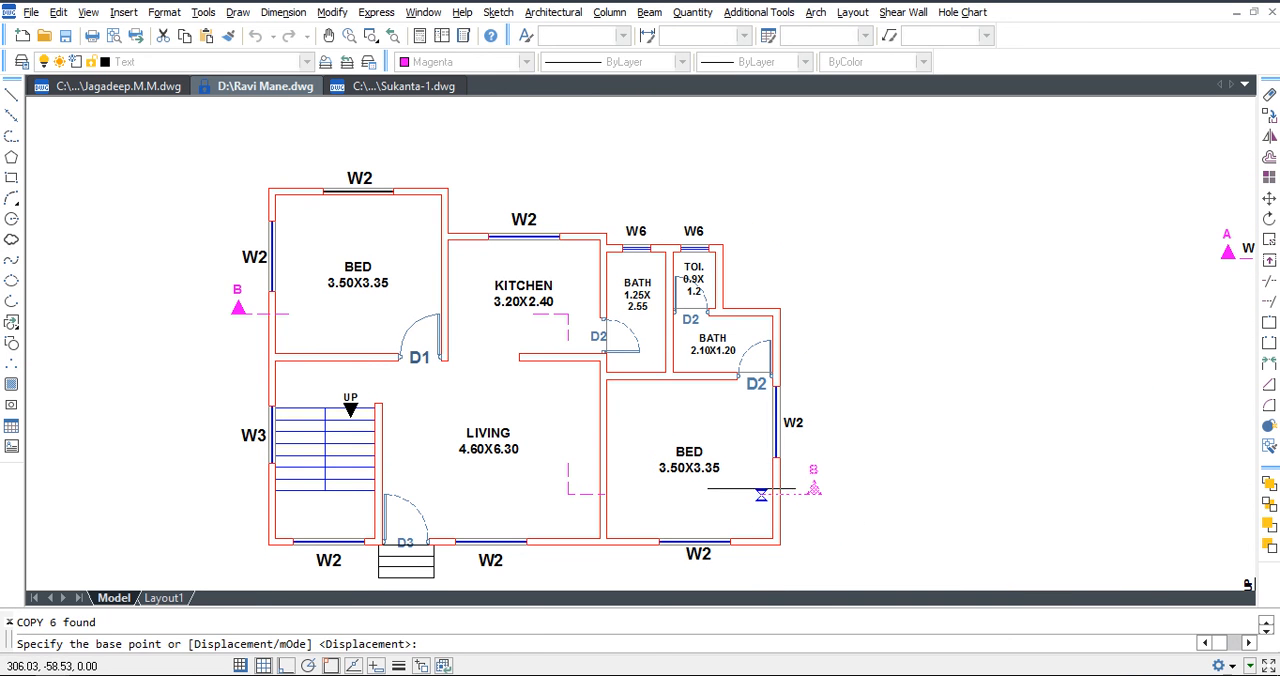
pyautogui.click(762, 494)
pyautogui.click(750, 282)
pyautogui.press('Escape')
# Delete the two dashed corner pieces of the offset section line in the living room and kitchen.
pyautogui.click(577, 508)
pyautogui.click(563, 490)
pyautogui.click(563, 363)
pyautogui.press('Delete')
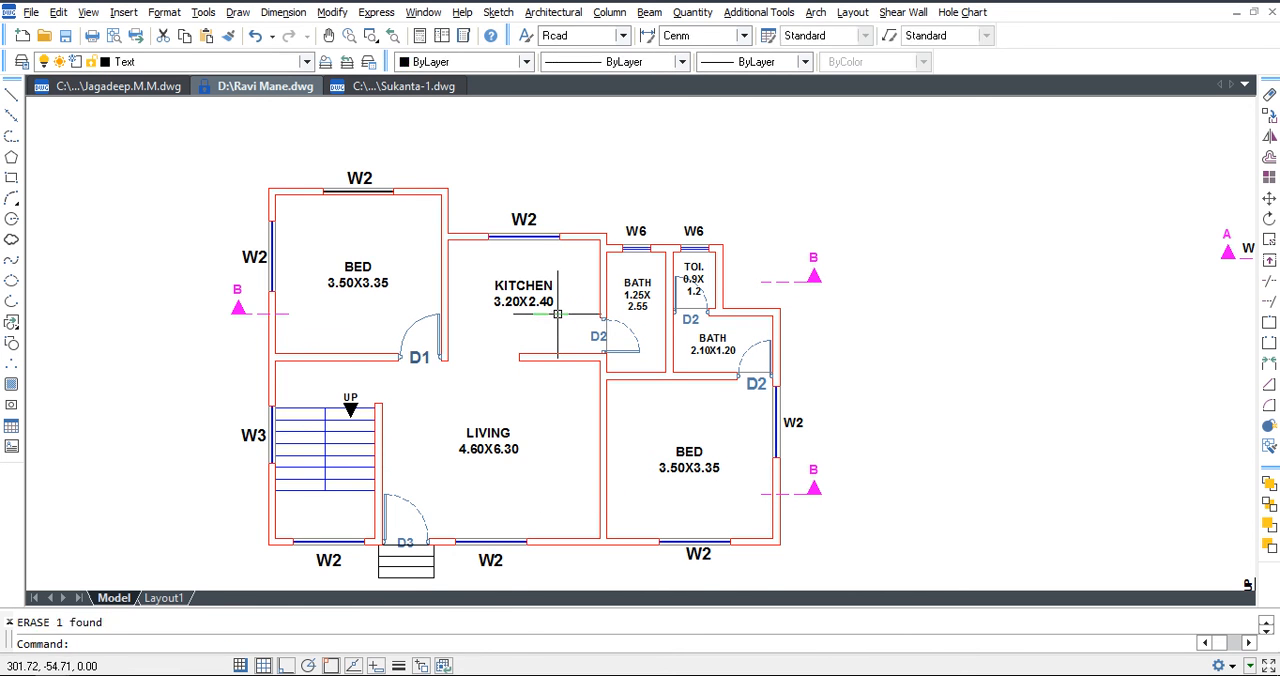
# Move the B section mark at the upper bedroom's outer wall up to the middle of window W2.
pyautogui.scroll(3, 236, 294)
pyautogui.click(242, 273)
pyautogui.click(181, 346)
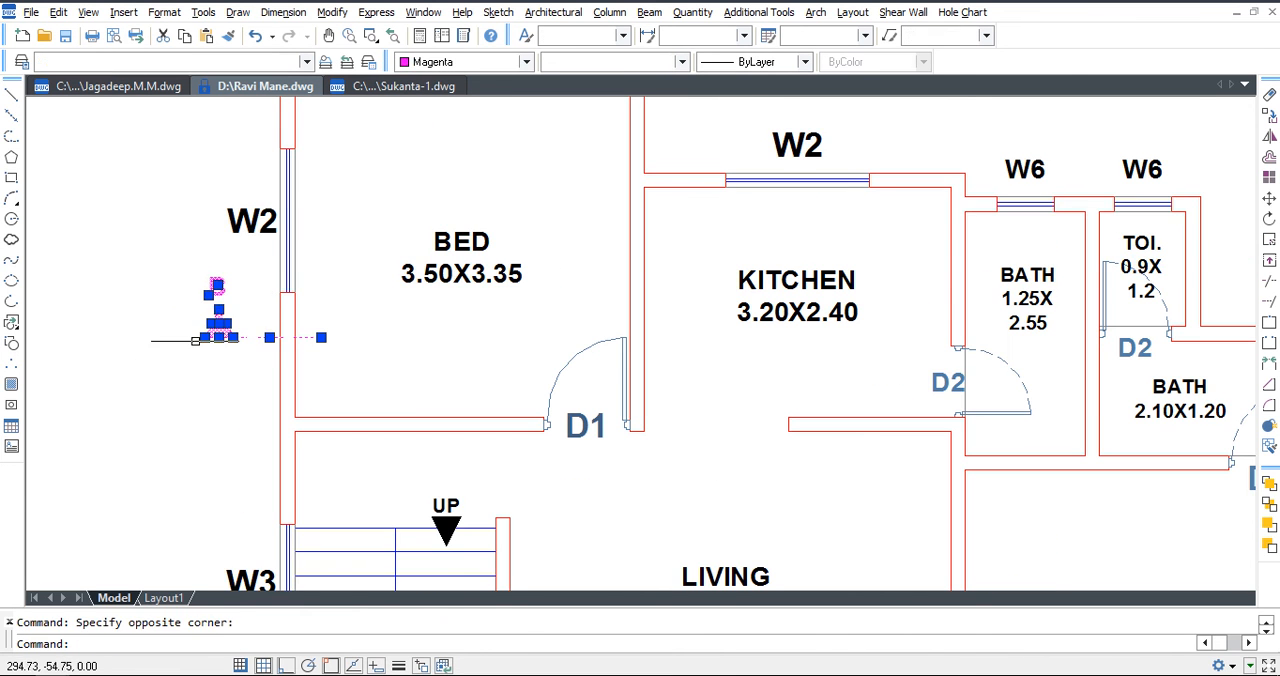
pyautogui.scroll(-4, 384, 302)
pyautogui.scroll(3, 289, 291)
pyautogui.write('m')
pyautogui.press('Return')
pyautogui.click(316, 310)
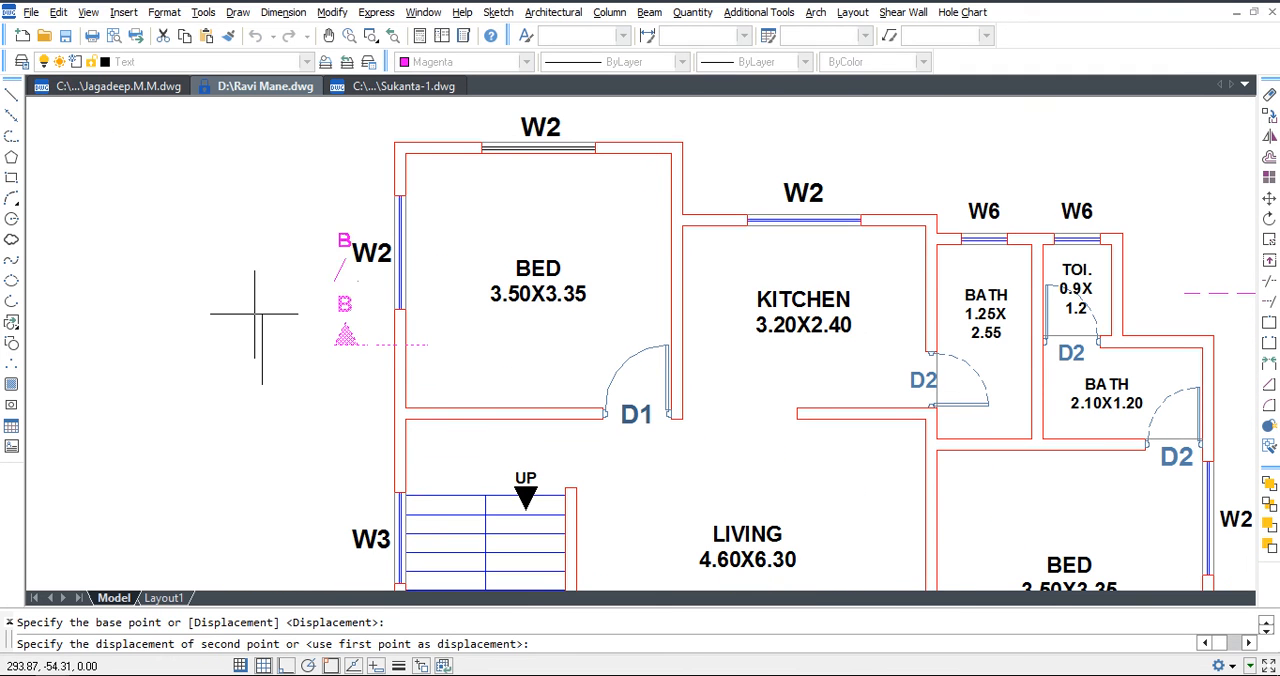
pyautogui.click(319, 271)
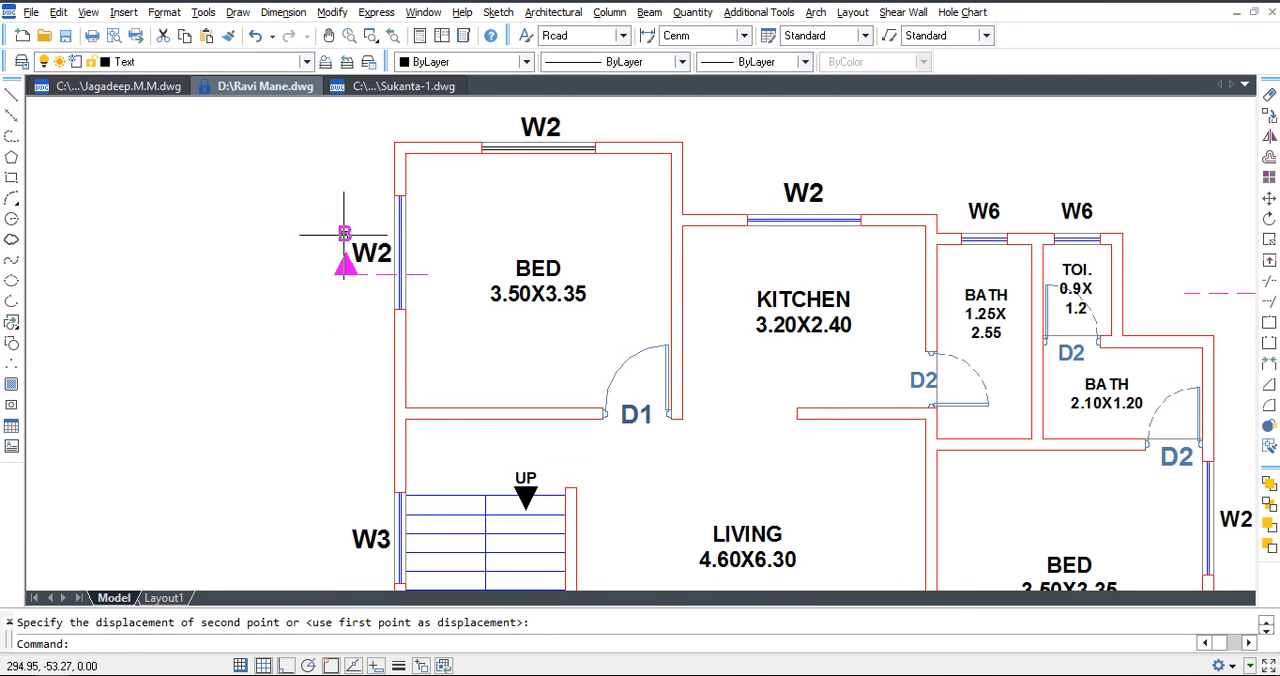
# Change the letter of the section mark beside the upper bedroom to C and save the drawing.
pyautogui.doubleClick(345, 239)
pyautogui.write('C')
pyautogui.click(334, 334)
pyautogui.press('Escape')
pyautogui.scroll(-2, 430, 333)
pyautogui.write('x')
pyautogui.press('Return')
pyautogui.click(913, 209)
pyautogui.click(458, 420)
pyautogui.moveTo(458, 420); pyautogui.dragTo(469, 498, button='middle')
pyautogui.press('Escape')
pyautogui.hotkey('ctrl', 's')
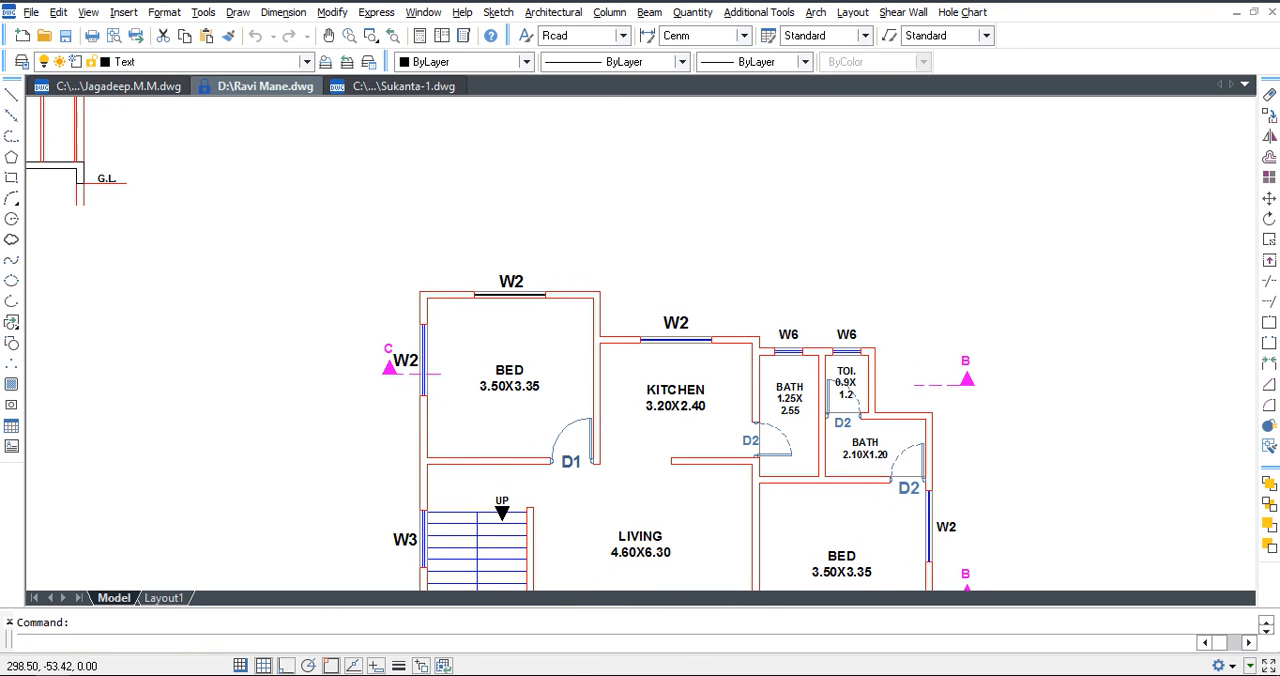
# Start a building section with 3 floors, 3.00 floor-to-floor height and 0.15 outer wall thickness.
pyautogui.click(512, 12)
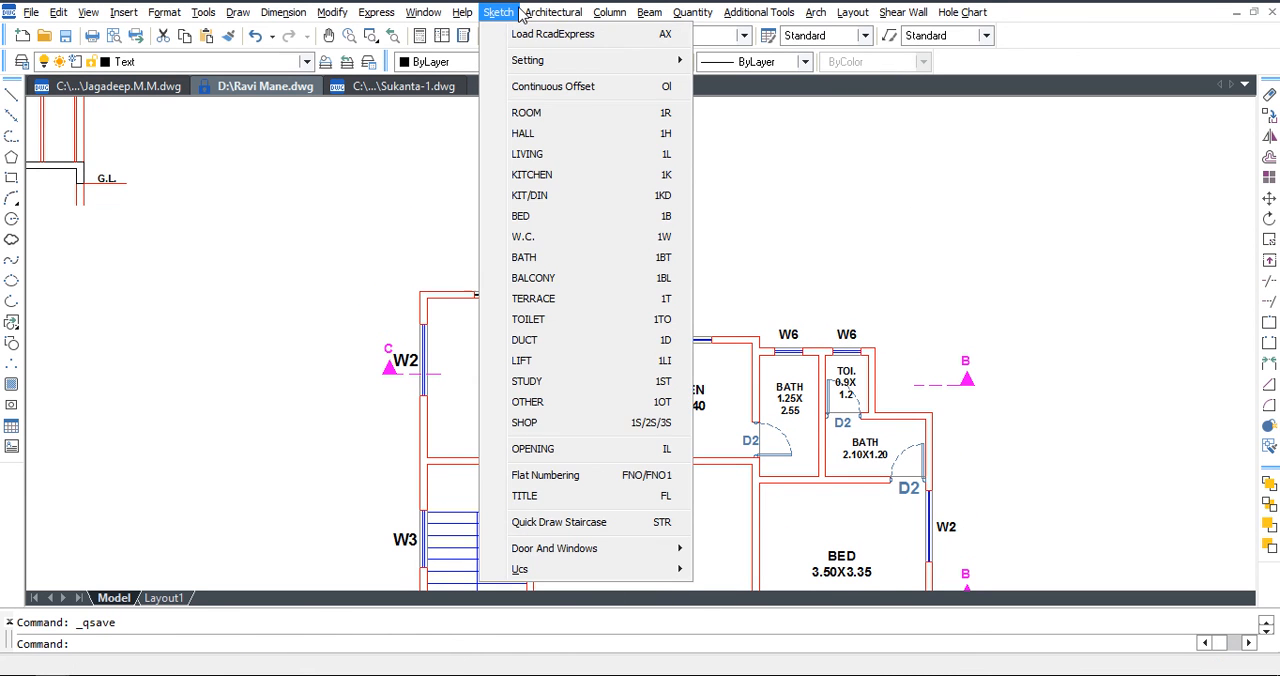
pyautogui.moveTo(524, 18)
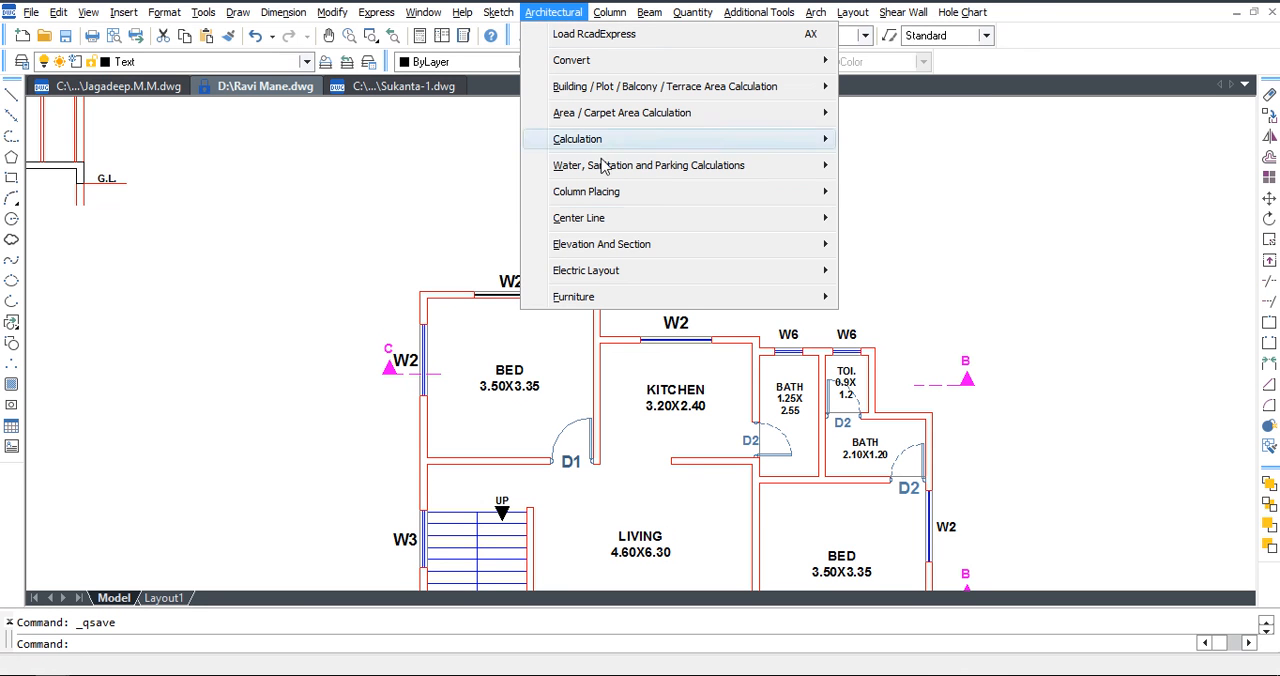
pyautogui.moveTo(630, 244)
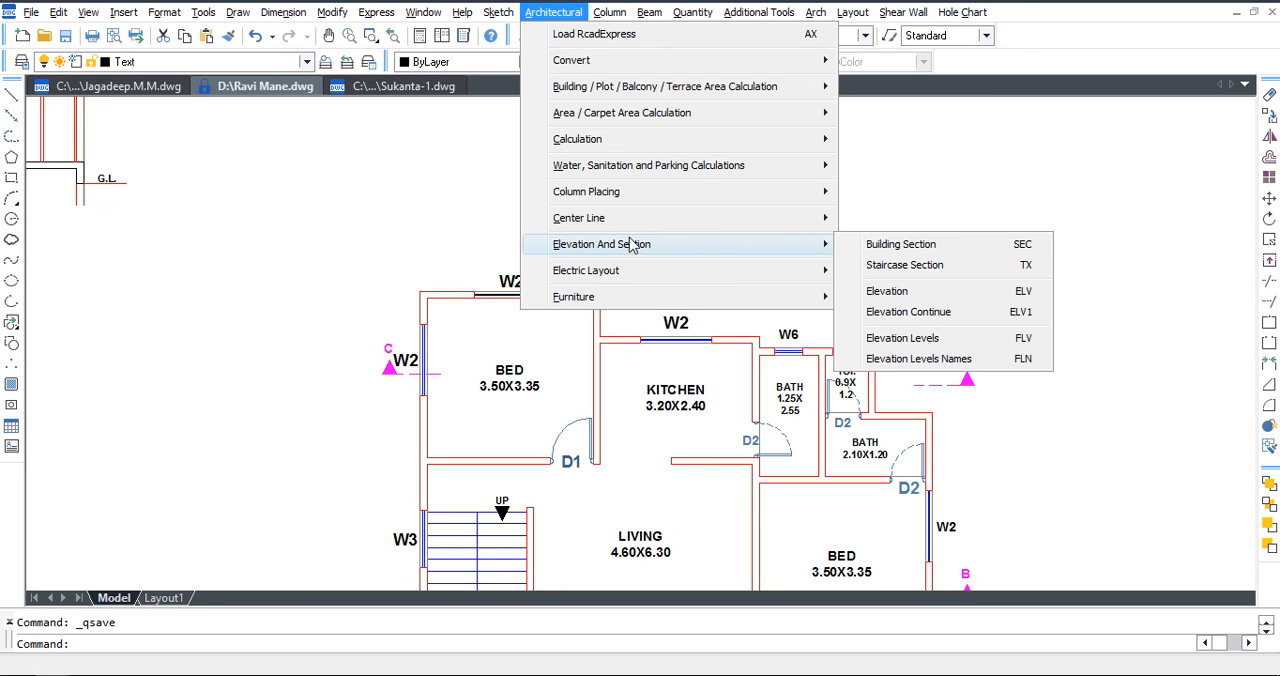
pyautogui.click(976, 254)
pyautogui.scroll(2, 677, 318)
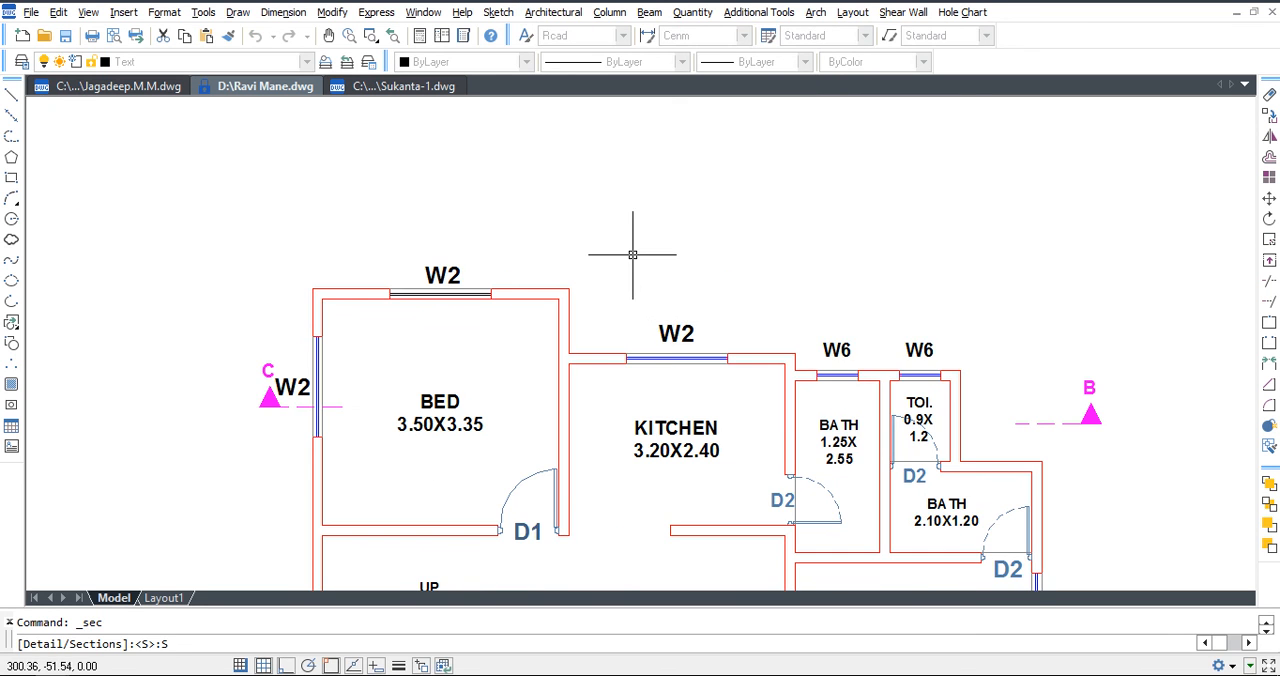
pyautogui.press('Return')
pyautogui.write('3')
pyautogui.press('Return')
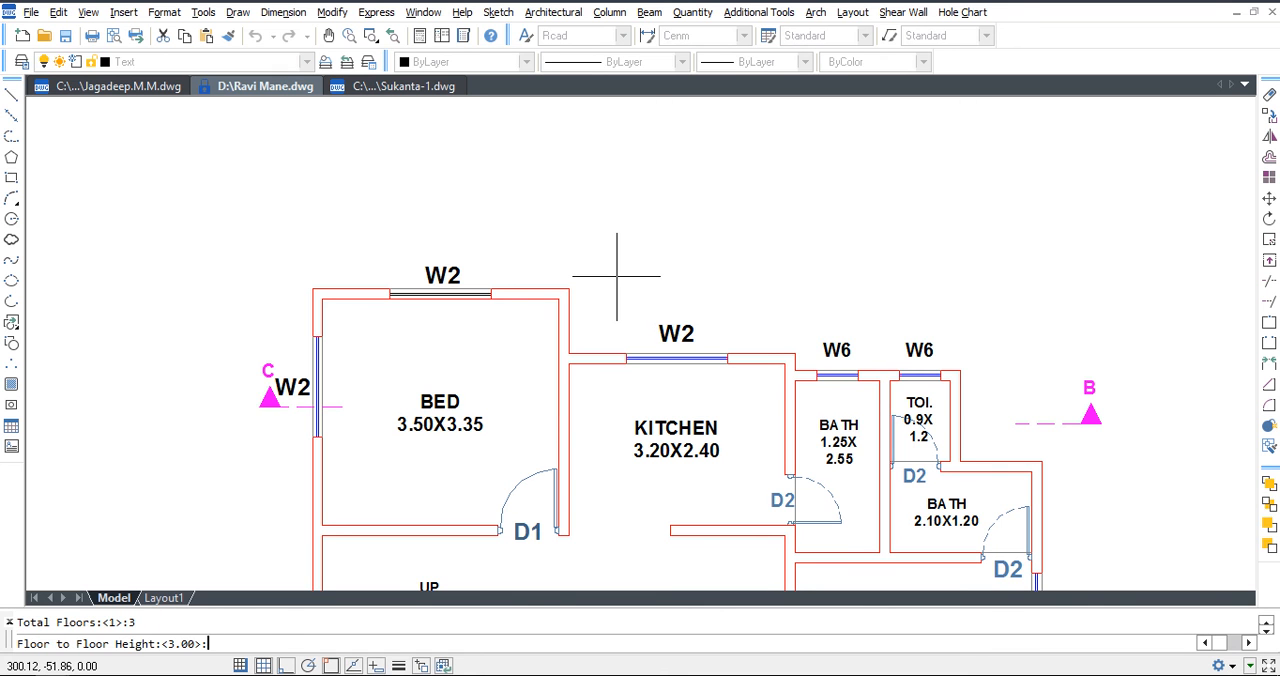
pyautogui.press('Return')
pyautogui.press('Return')
pyautogui.press('Return')
pyautogui.scroll(2, 309, 378)
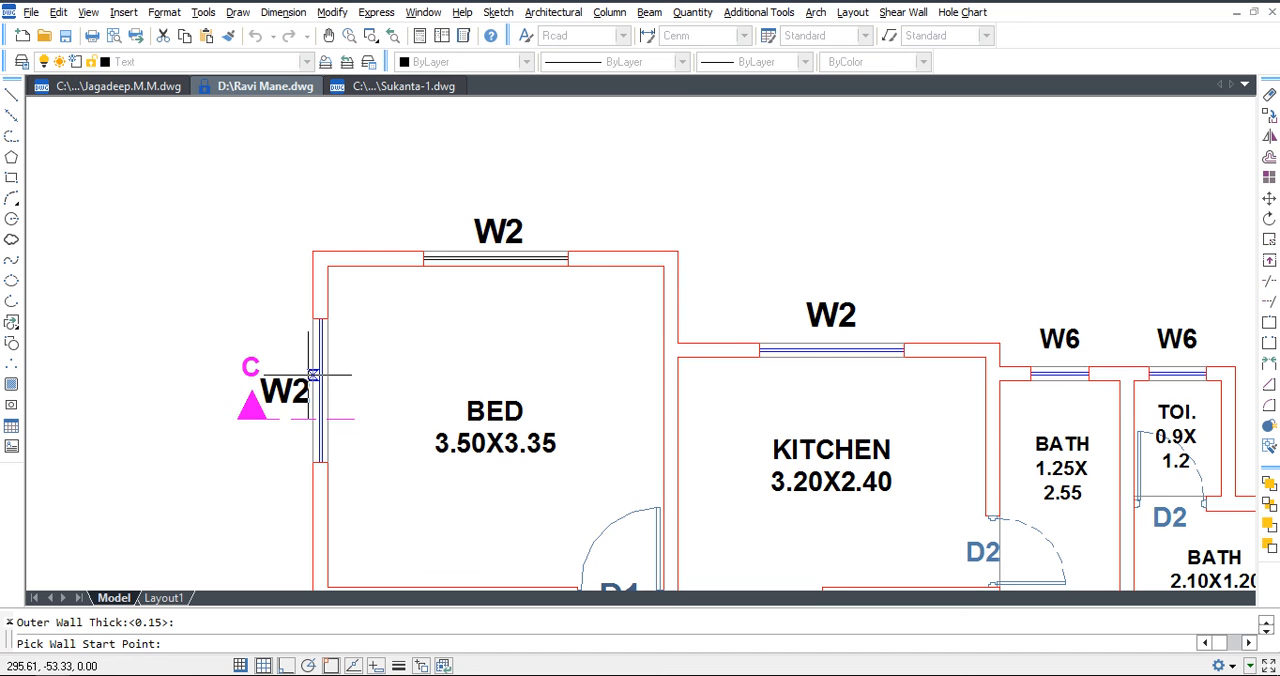
# Pick the section's walls from the upper bedroom's outer wall and select the BED, KITCHEN, BATH and TOI. labels with their sizes.
pyautogui.click(313, 375)
pyautogui.click(494, 412)
pyautogui.click(495, 443)
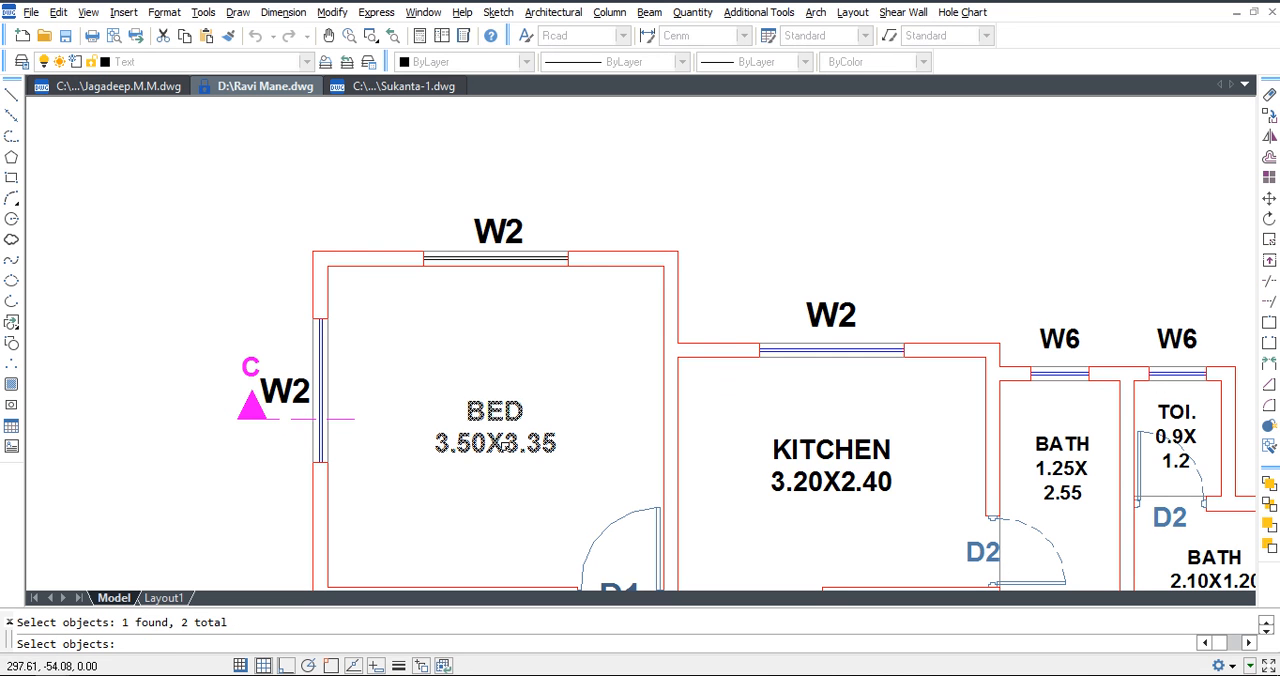
pyautogui.click(829, 446)
pyautogui.click(835, 479)
pyautogui.moveTo(894, 478); pyautogui.dragTo(684, 428, button='middle')
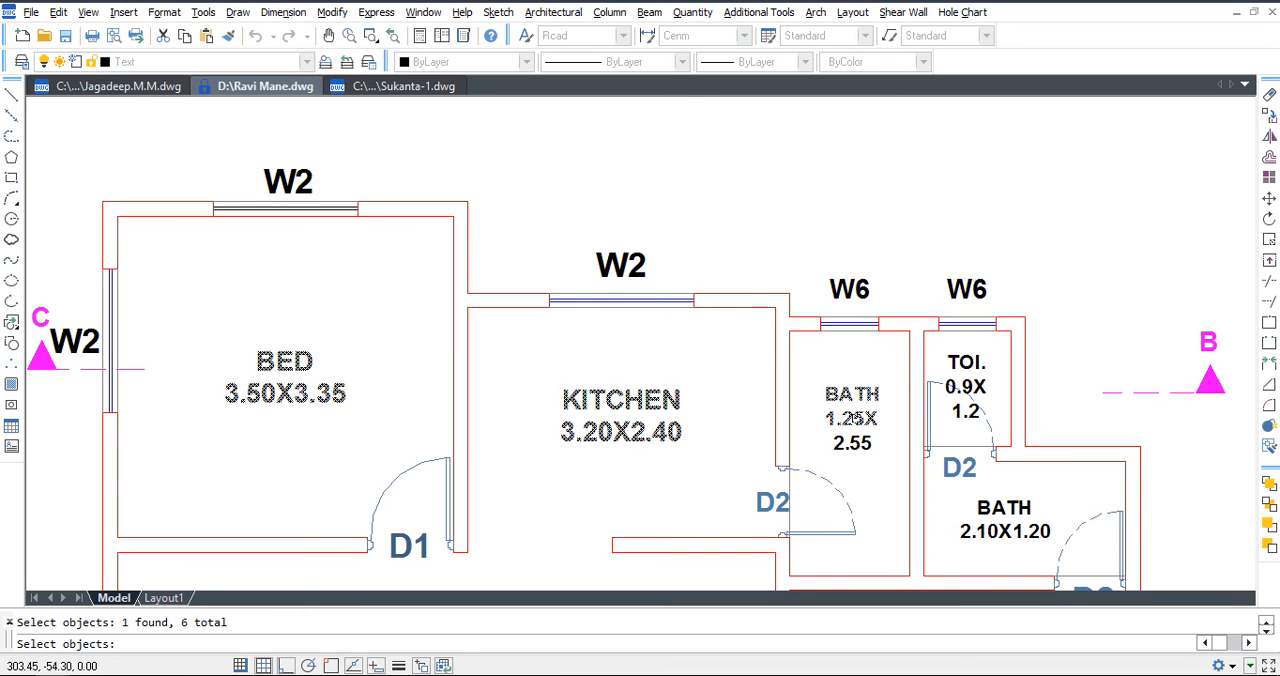
pyautogui.scroll(3, 855, 425)
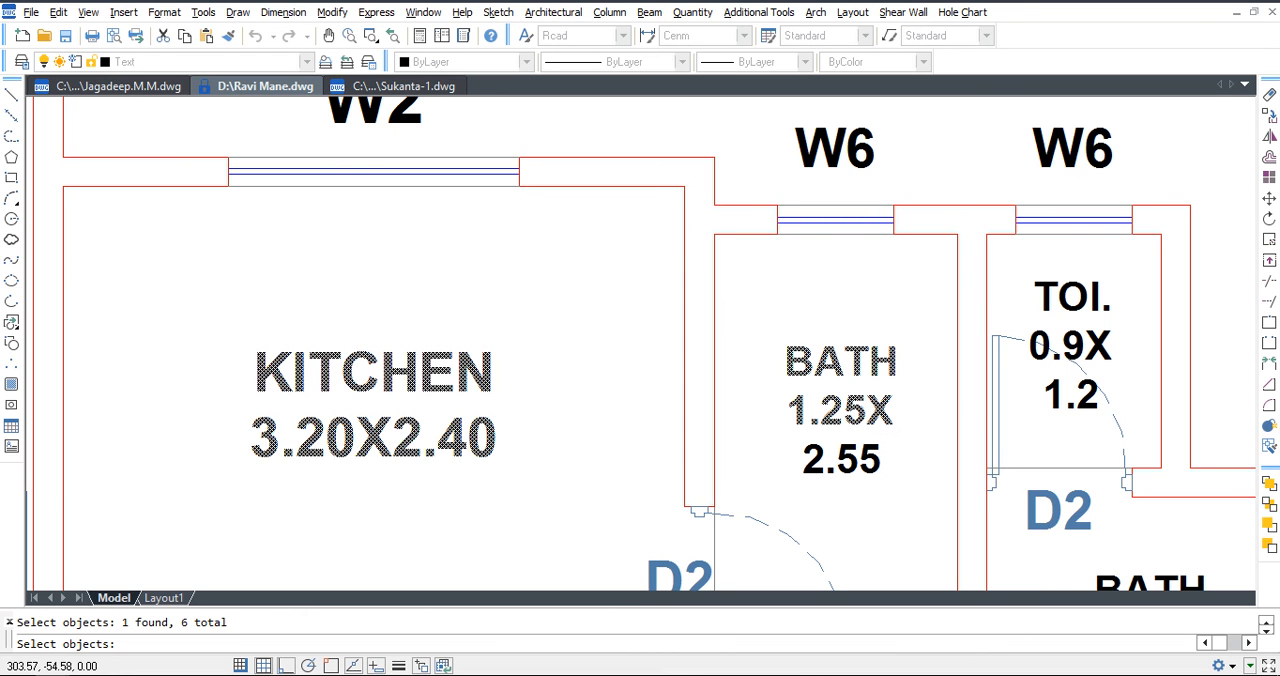
pyautogui.click(1076, 300)
pyautogui.click(1084, 338)
pyautogui.scroll(-5, 1073, 333)
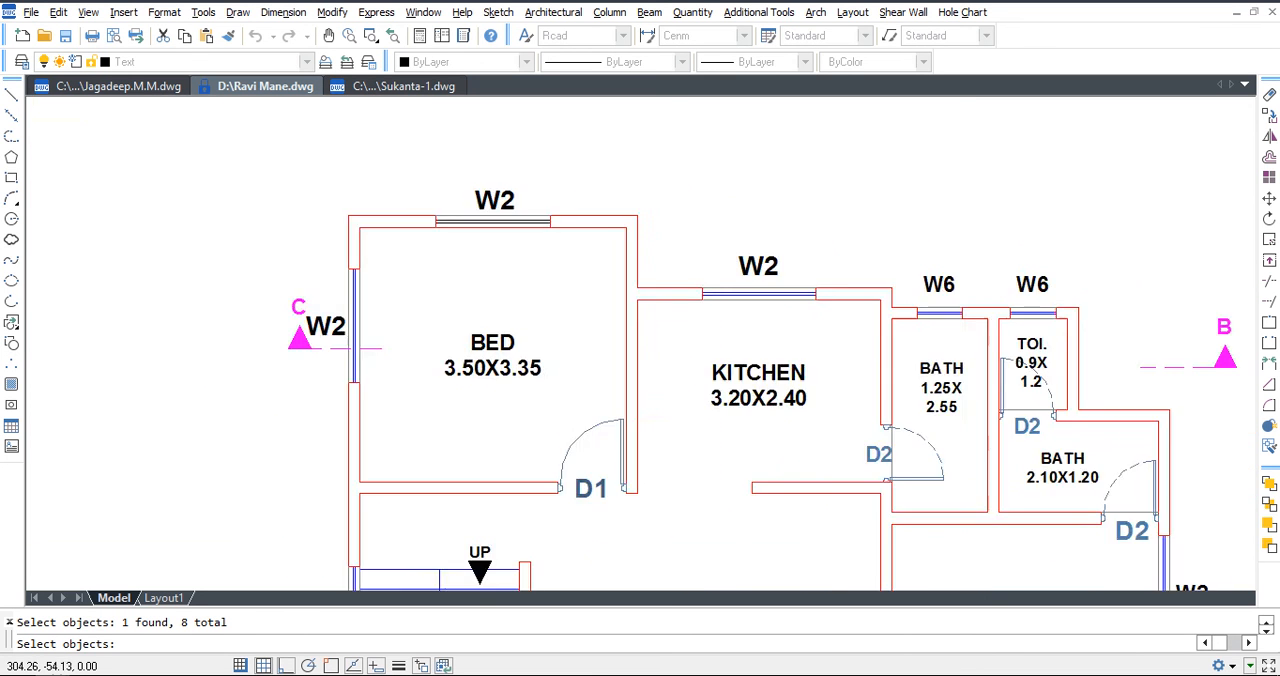
pyautogui.moveTo(1060, 340); pyautogui.dragTo(928, 395, button='middle')
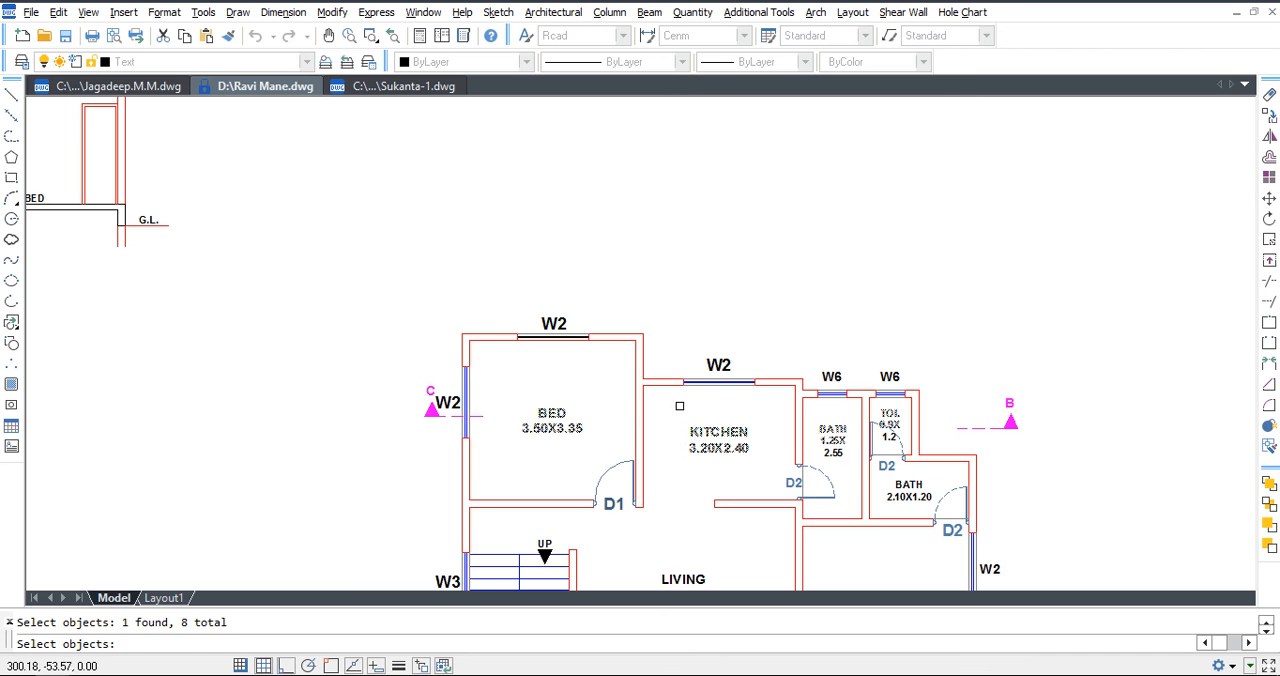
pyautogui.press('Return')
# Specify the start and end points of the bedroom and kitchen W2 windows and the two W6 windows for the section.
pyautogui.click(517, 340)
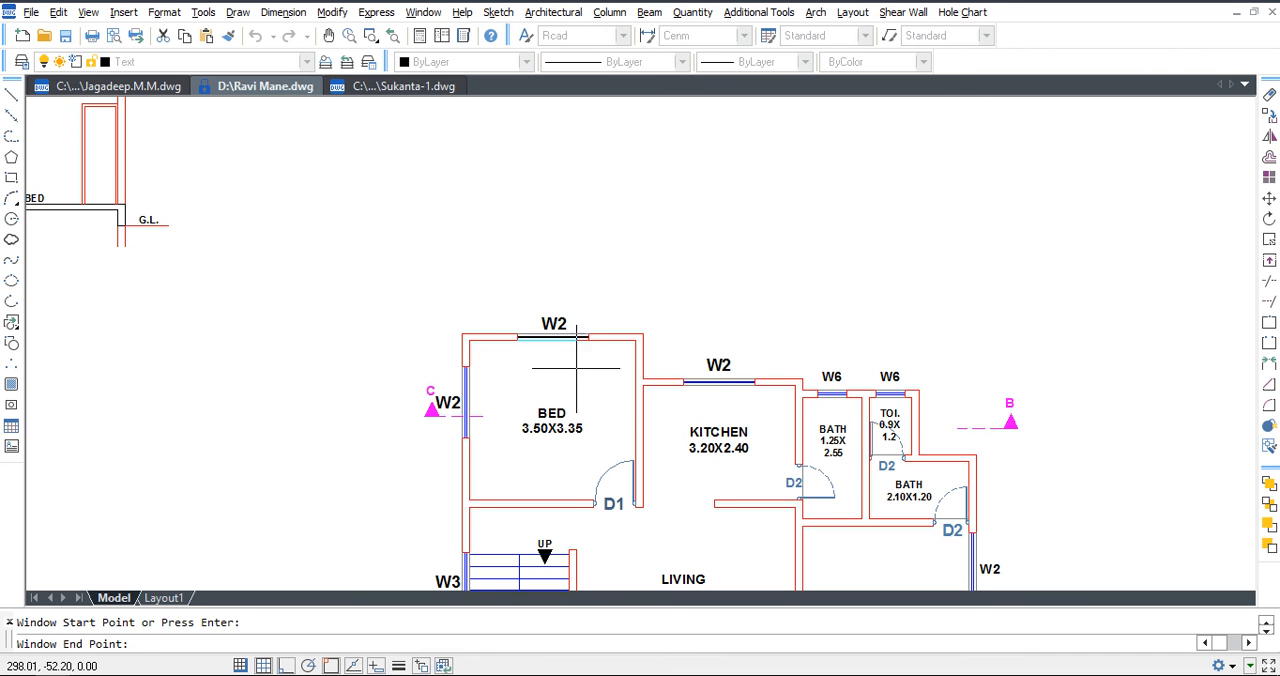
pyautogui.click(584, 342)
pyautogui.scroll(2, 830, 435)
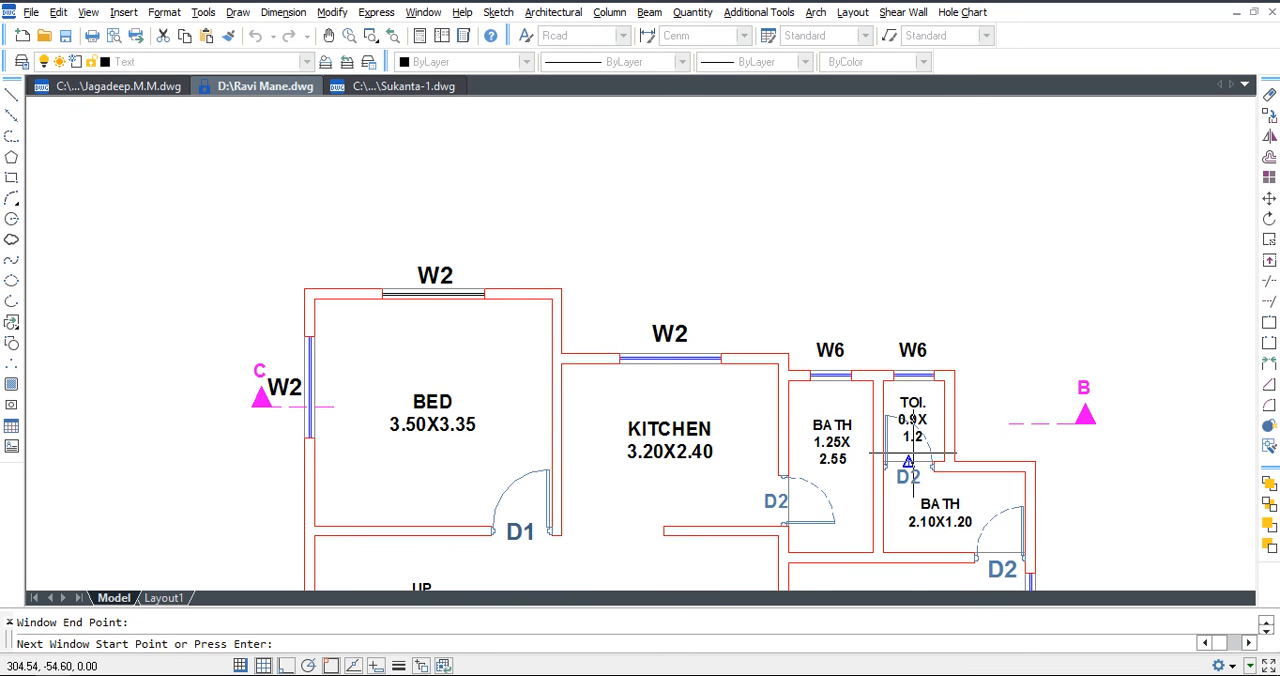
pyautogui.click(619, 365)
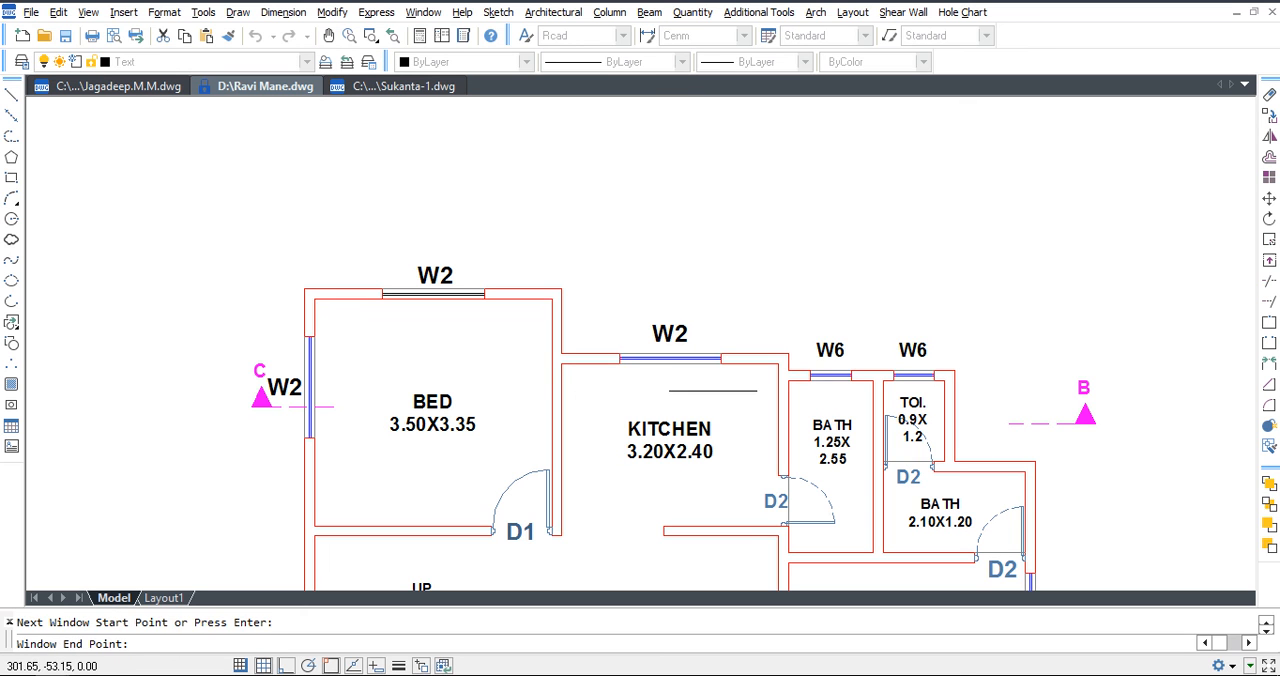
pyautogui.click(720, 363)
pyautogui.click(811, 386)
pyautogui.click(852, 385)
pyautogui.click(893, 379)
pyautogui.click(933, 378)
pyautogui.press('Return')
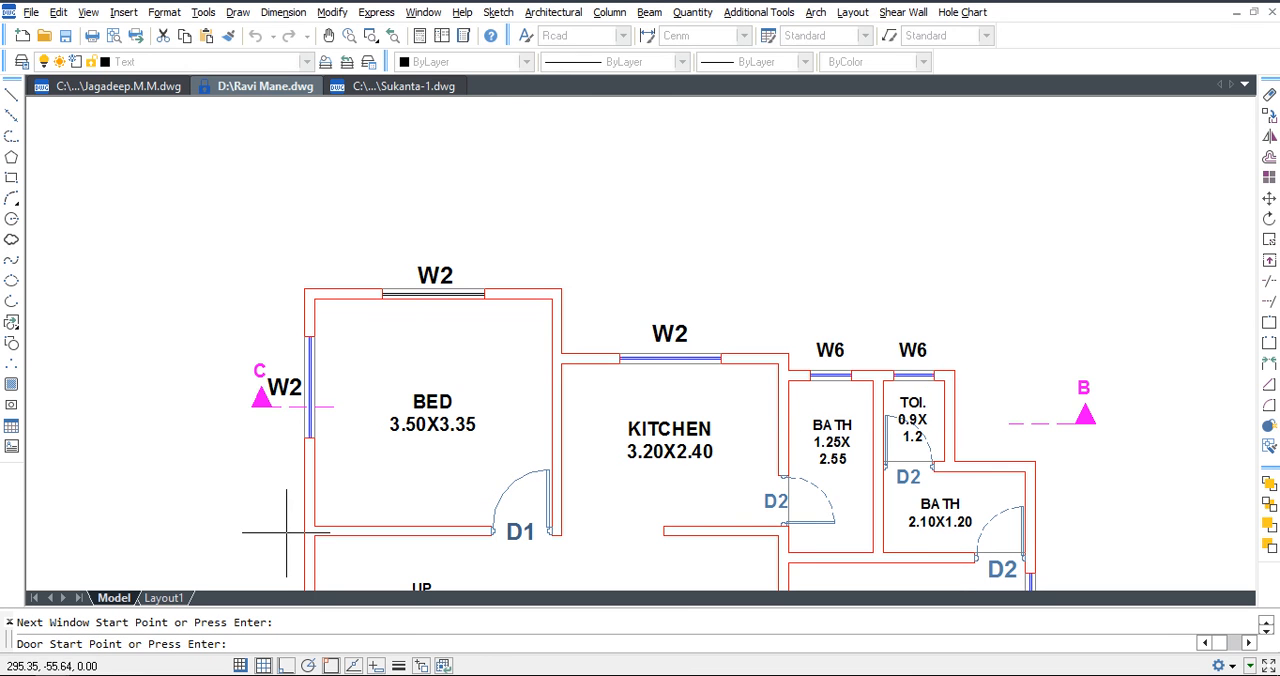
# Skip the door points and place the section directly above the floor plan.
pyautogui.press('Return')
pyautogui.scroll(-2, 632, 513)
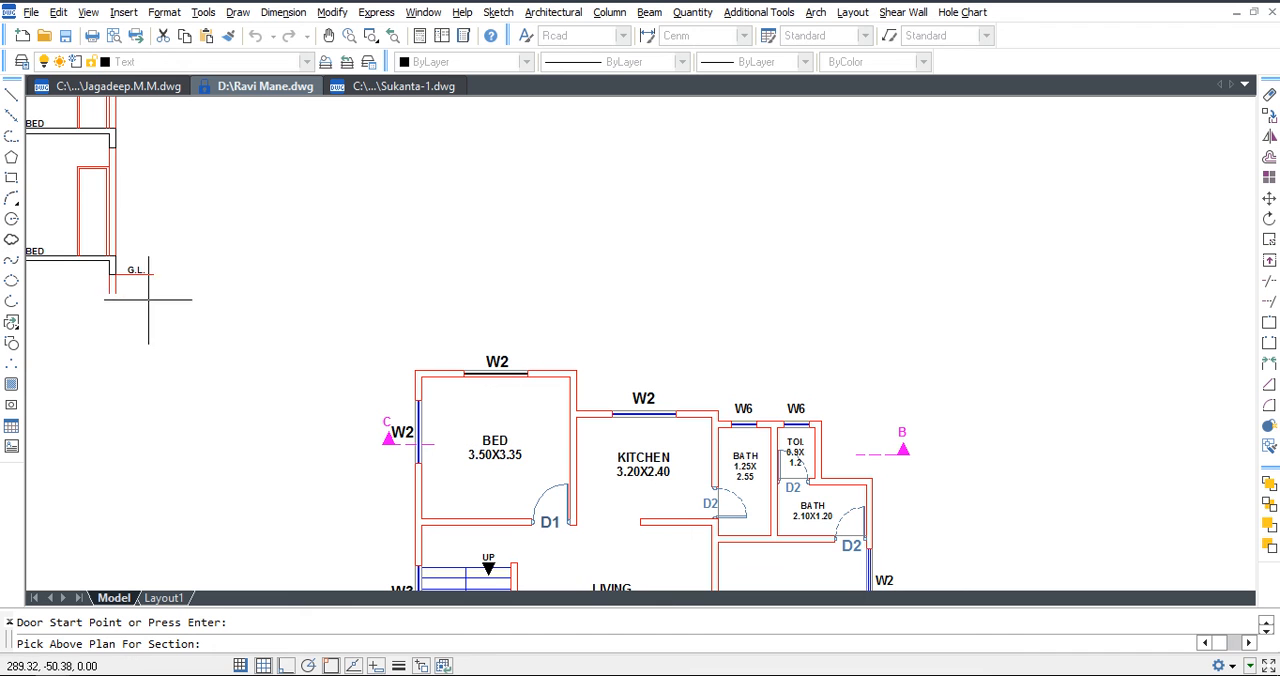
pyautogui.click(449, 274)
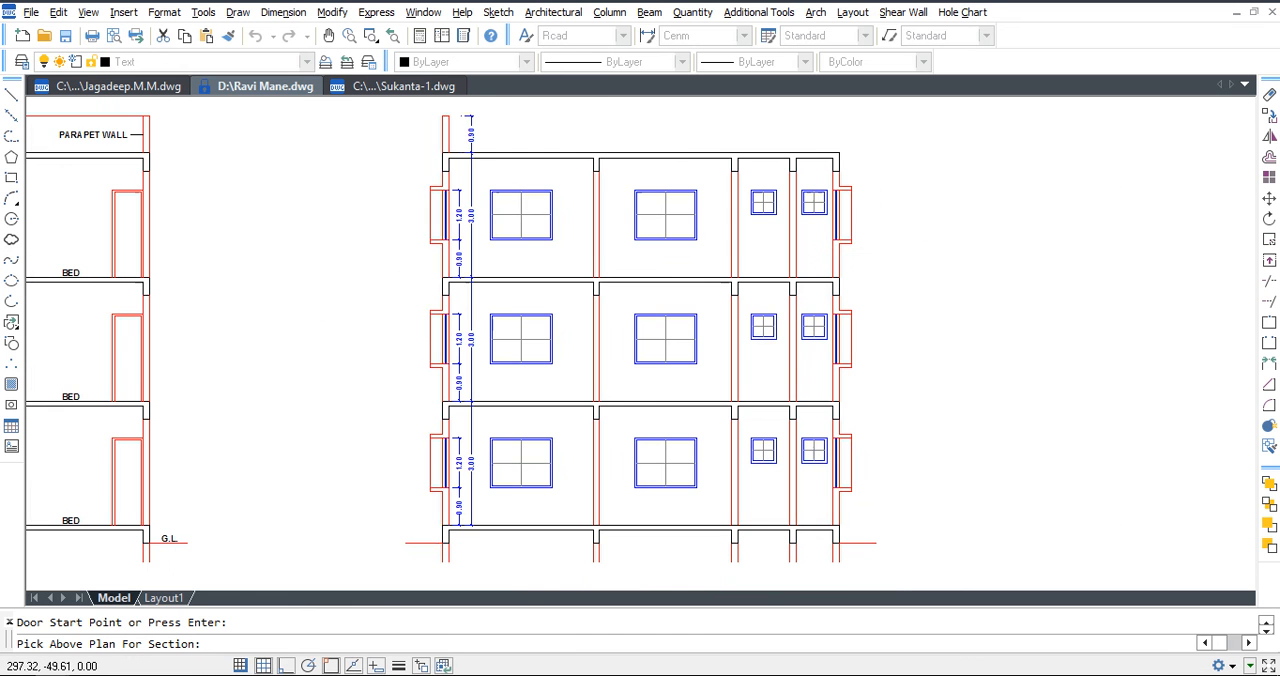
# Erase the last size-text lines of the BATH and TOI. labels, and undo that erasure.
pyautogui.moveTo(894, 478); pyautogui.dragTo(887, 283, button='middle')
pyautogui.scroll(5, 773, 577)
pyautogui.moveTo(774, 576); pyautogui.dragTo(781, 489, button='middle')
pyautogui.click(829, 467)
pyautogui.press('Delete')
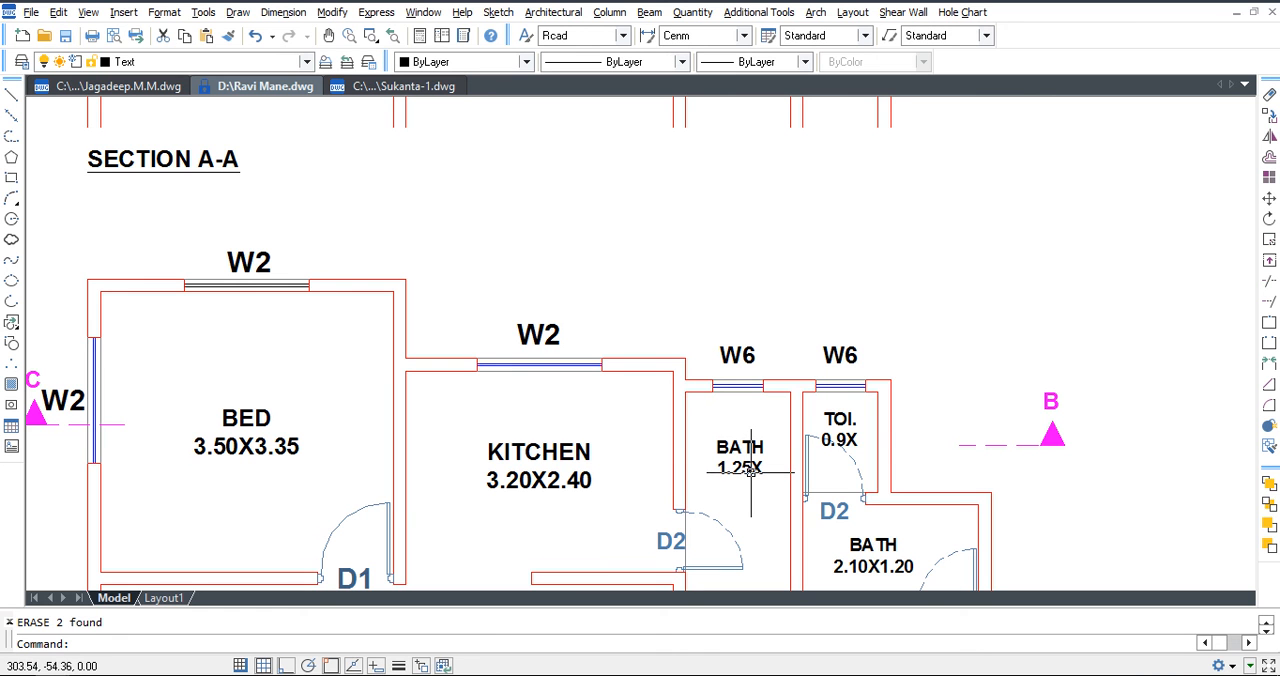
pyautogui.hotkey('ctrl', 'z')
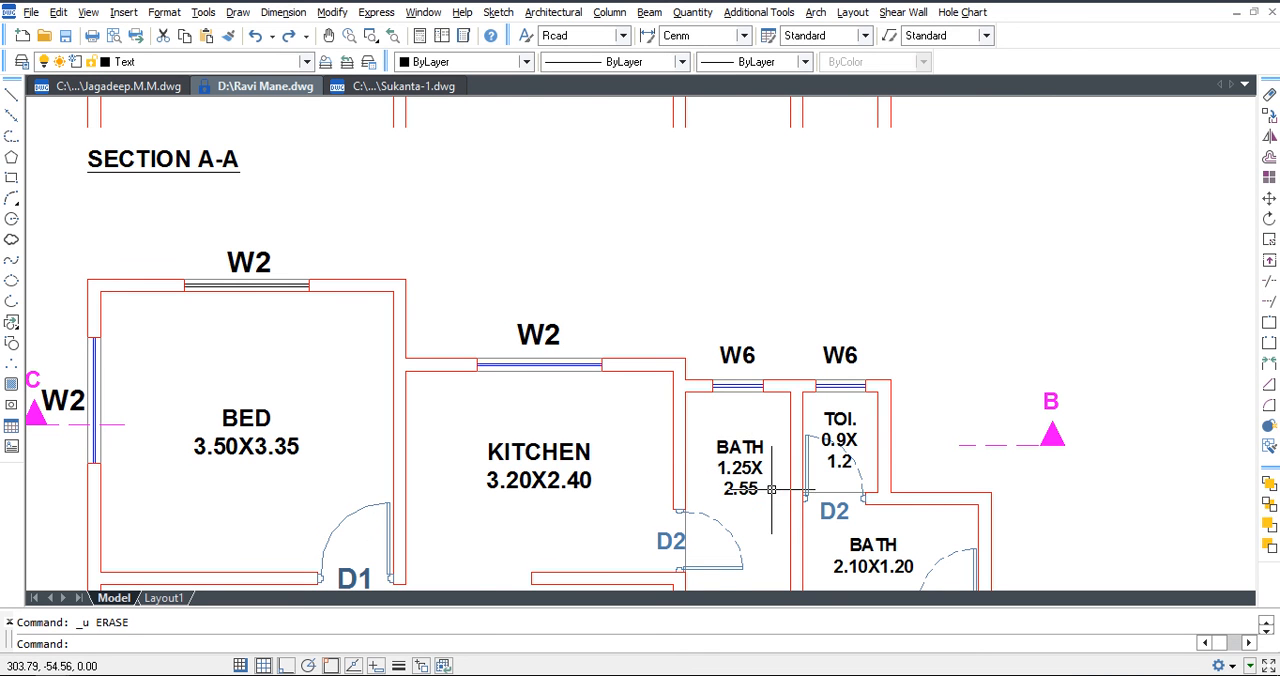
# Enlarge the drawing area by turning on the clean screen display.
pyautogui.scroll(-4, 771, 474)
pyautogui.scroll(4, 778, 280)
pyautogui.moveTo(766, 286)
pyautogui.mouseDown(button='middle')
pyautogui.moveTo(801, 445)
pyautogui.moveTo(823, 374)
pyautogui.mouseUp(button='middle')
pyautogui.scroll(-2, 767, 287)
pyautogui.hotkey('ctrl', '0')
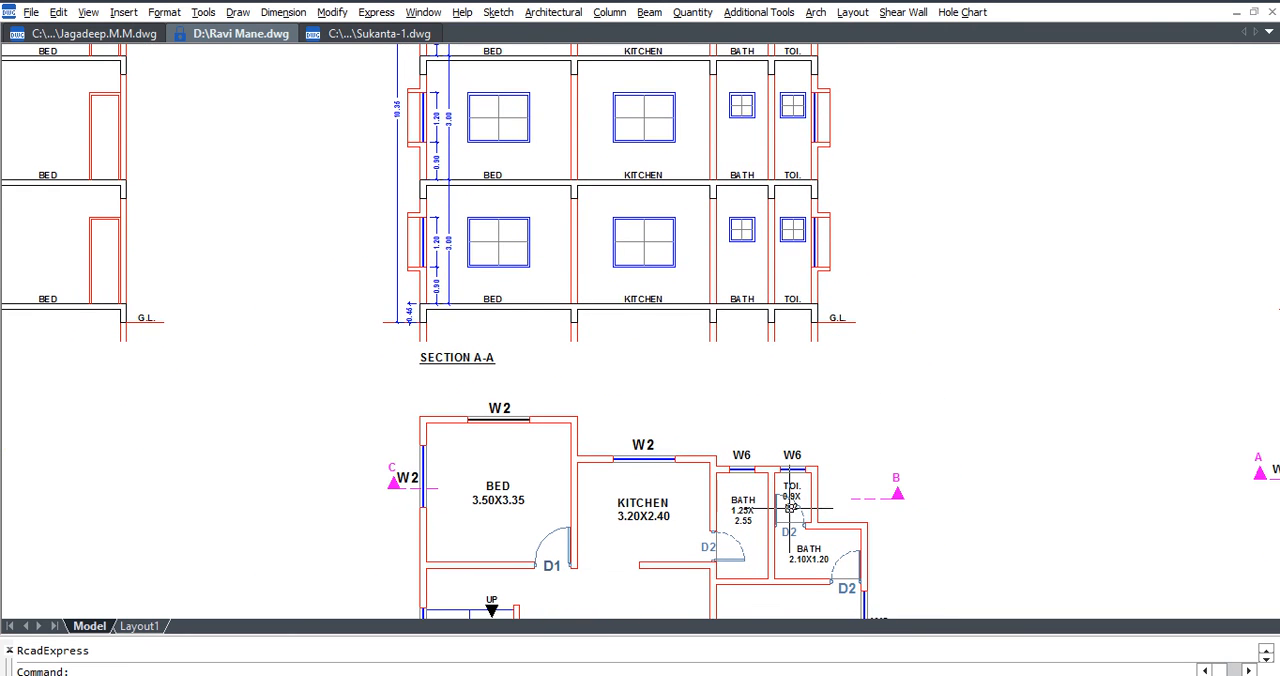
# Draw two short horizontal lines along the top and underside of the lowest slab beneath TOI.
pyautogui.scroll(3, 780, 505)
pyautogui.moveTo(778, 219); pyautogui.dragTo(763, 374, button='middle')
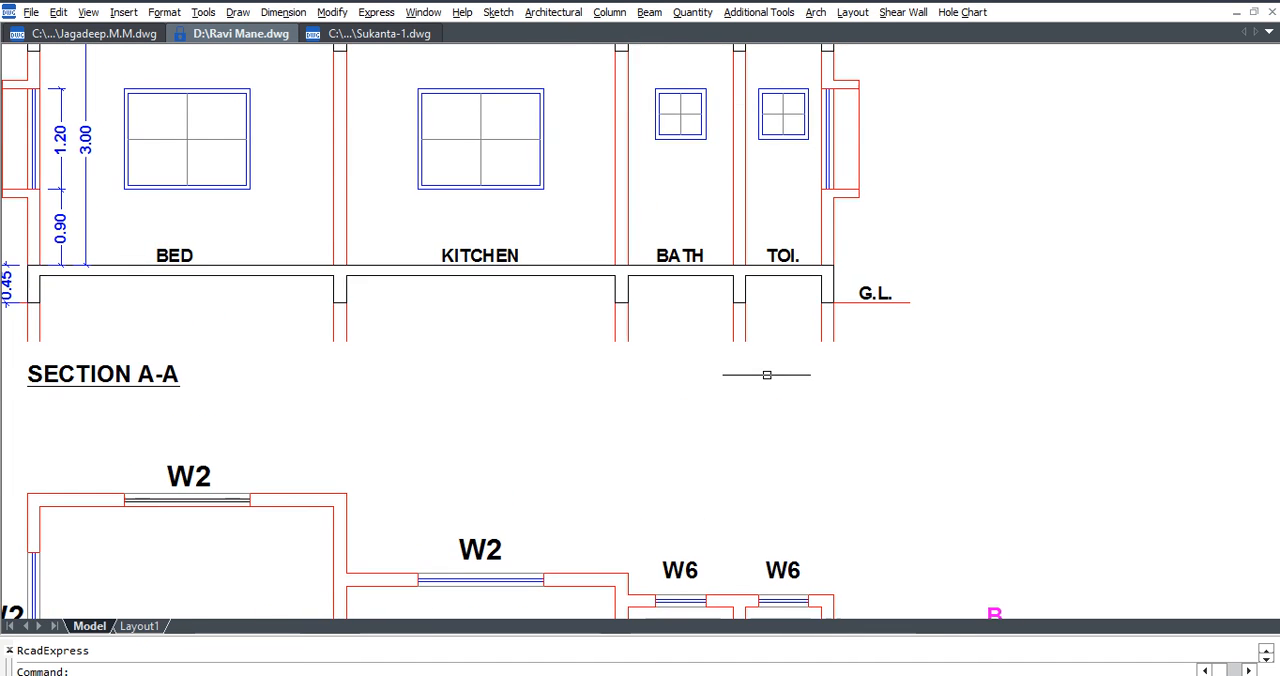
pyautogui.scroll(3, 785, 290)
pyautogui.scroll(3, 840, 329)
pyautogui.press('Escape')
pyautogui.write('l')
pyautogui.press('Return')
pyautogui.click(606, 255)
pyautogui.click(606, 255)
pyautogui.press('Escape')
pyautogui.press('space')
pyautogui.click(829, 214)
pyautogui.click(649, 215)
pyautogui.press('Escape')
# Move the two short lines down from the slab's underside corner to the bottom of the beam beneath TOI.
pyautogui.click(702, 214)
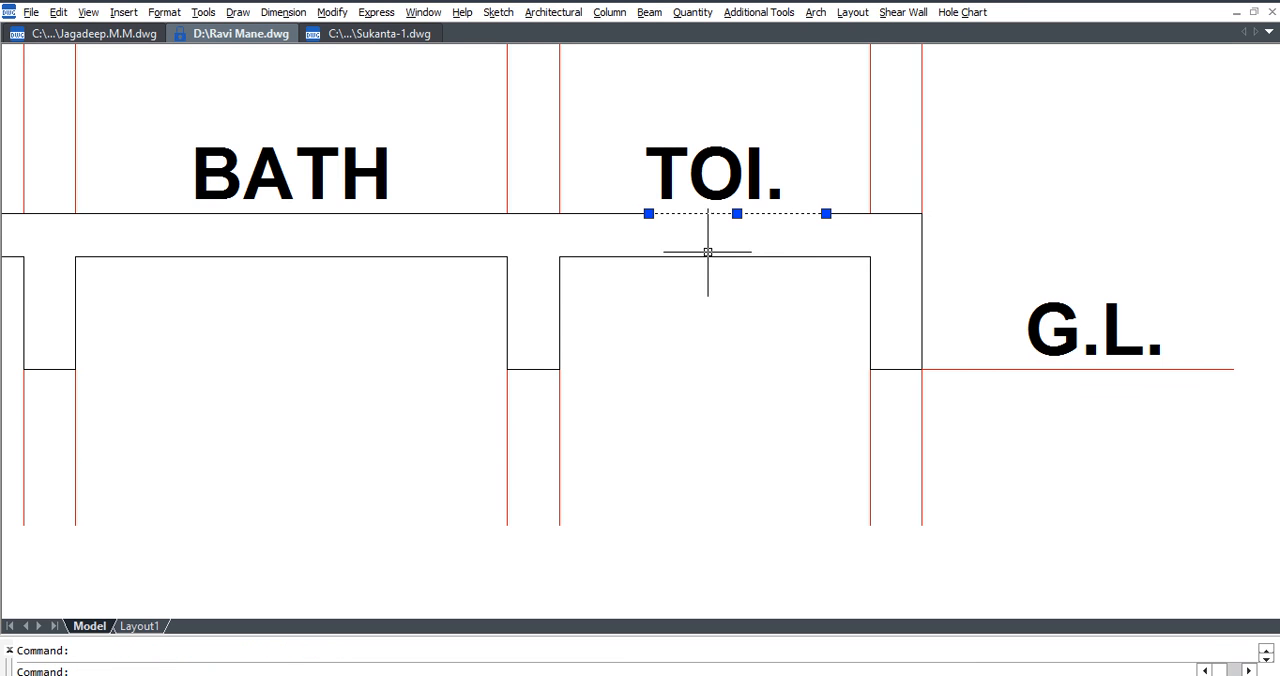
pyautogui.write('m')
pyautogui.press('Return')
pyautogui.click(870, 257)
pyautogui.click(870, 369)
pyautogui.press('Escape')
# Extend both ends of the two lowered lines to the beams on either side of TOI.
pyautogui.write('ex')
pyautogui.press('Return')
pyautogui.press('Return')
pyautogui.click(831, 407)
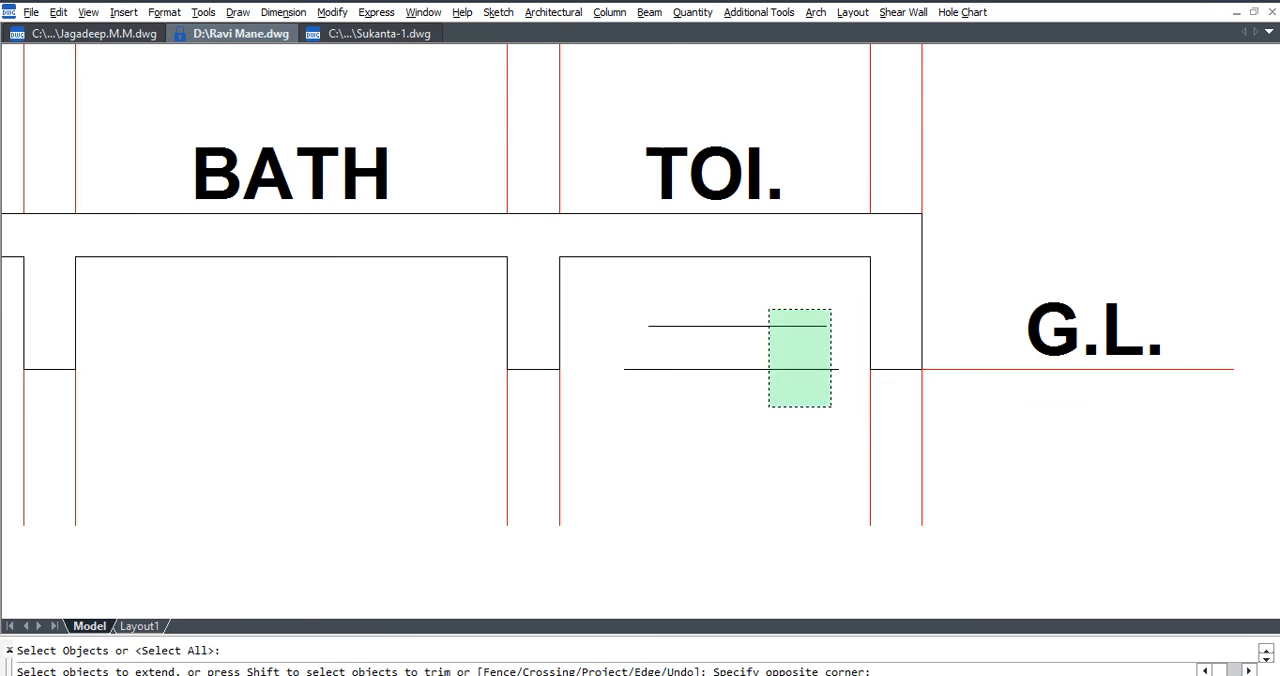
pyautogui.click(782, 328)
pyautogui.click(713, 387)
pyautogui.click(662, 289)
pyautogui.press('Escape')
# Trim the beam edges between the two lowered lines to open the sunken slab beneath TOI.
pyautogui.write('tr')
pyautogui.press('Return')
pyautogui.press('Return')
pyautogui.click(869, 341)
pyautogui.press('Escape')
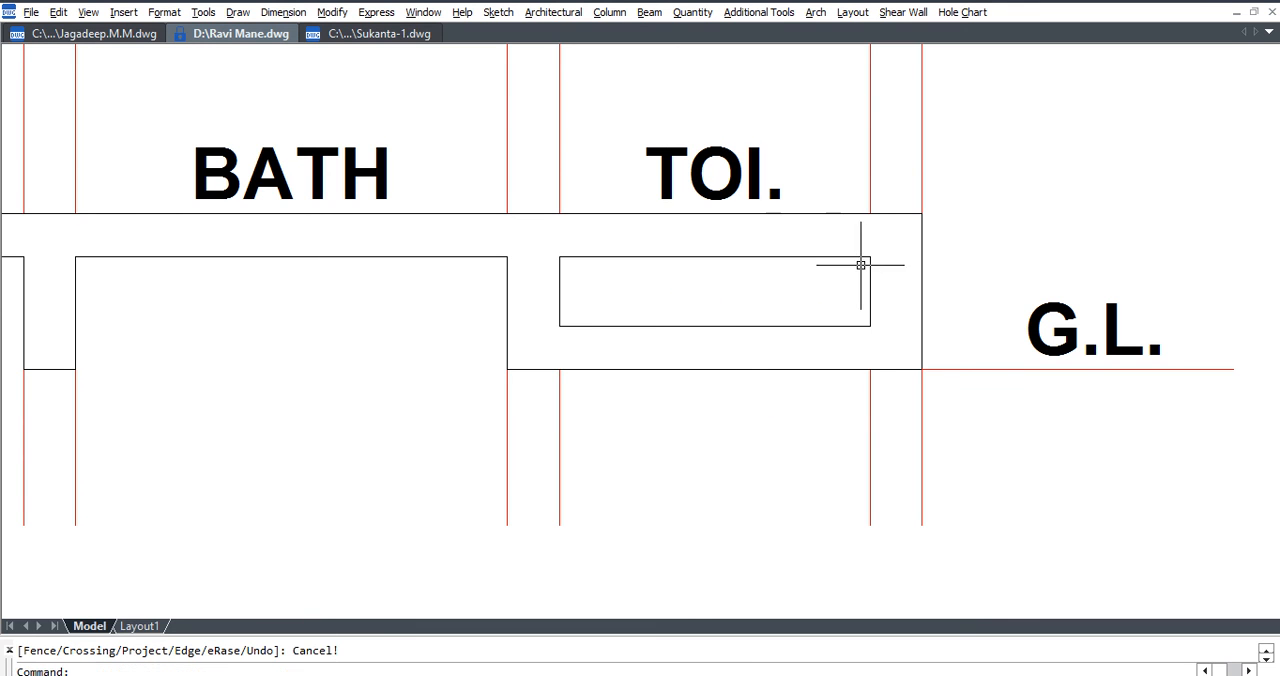
# Stretch the old slab underside beneath TOI. up to the floor line.
pyautogui.write('s')
pyautogui.press('Return')
pyautogui.click(880, 246)
pyautogui.click(543, 274)
pyautogui.press('Return')
pyautogui.click(585, 256)
pyautogui.click(583, 213)
pyautogui.click(841, 213)
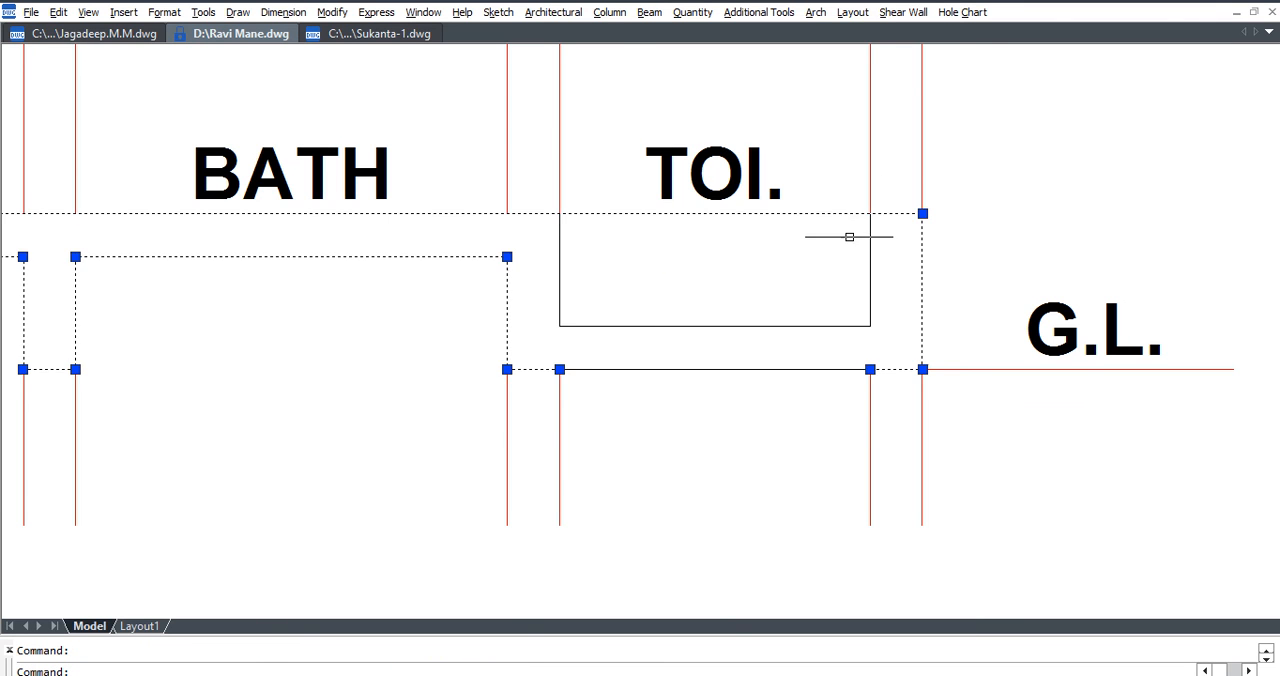
pyautogui.press('Escape')
pyautogui.scroll(-4, 843, 229)
# Draw horizontal lines along the underside and top of the lowest slab between the beams beneath BATH.
pyautogui.scroll(3, 808, 349)
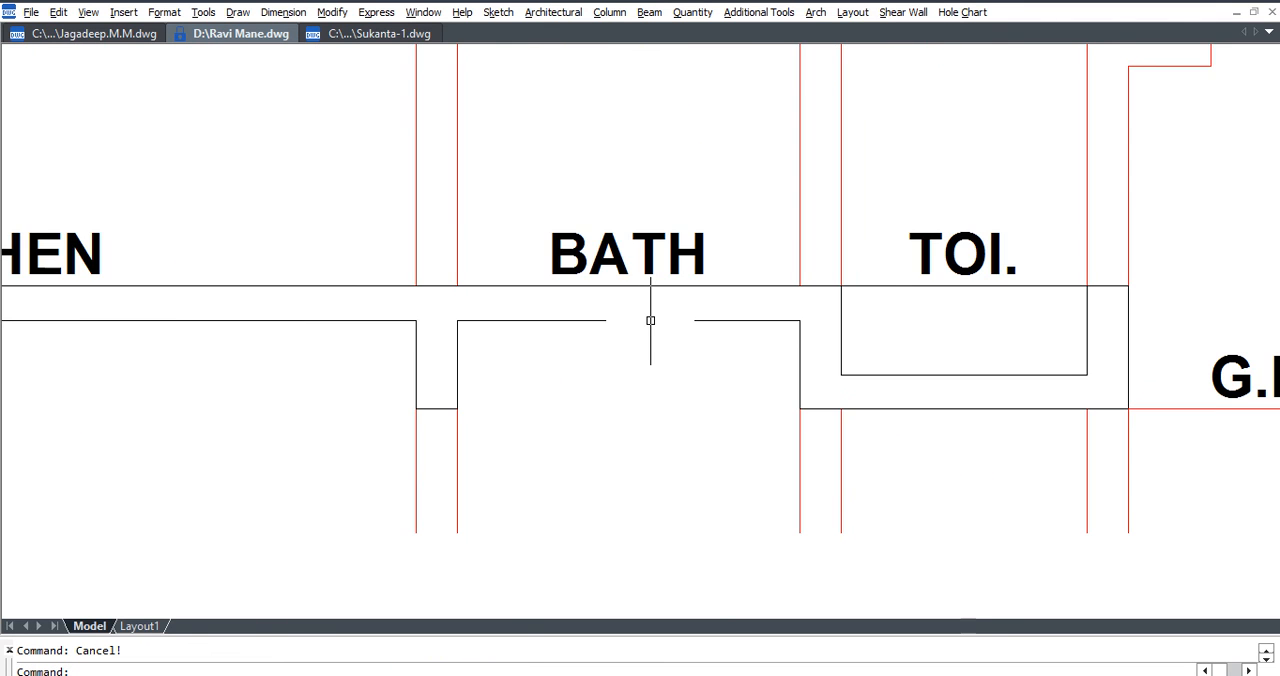
pyautogui.write('l')
pyautogui.press('Return')
pyautogui.click(789, 321)
pyautogui.click(457, 321)
pyautogui.press('Escape')
pyautogui.press('Return')
pyautogui.click(457, 286)
pyautogui.click(800, 286)
pyautogui.press('Escape')
# Move the two lines beneath BATH down by one slab thickness.
pyautogui.click(781, 286)
pyautogui.click(777, 309)
pyautogui.click(775, 321)
pyautogui.write('m')
pyautogui.press('Return')
pyautogui.click(757, 286)
pyautogui.click(763, 321)
pyautogui.press('Escape')
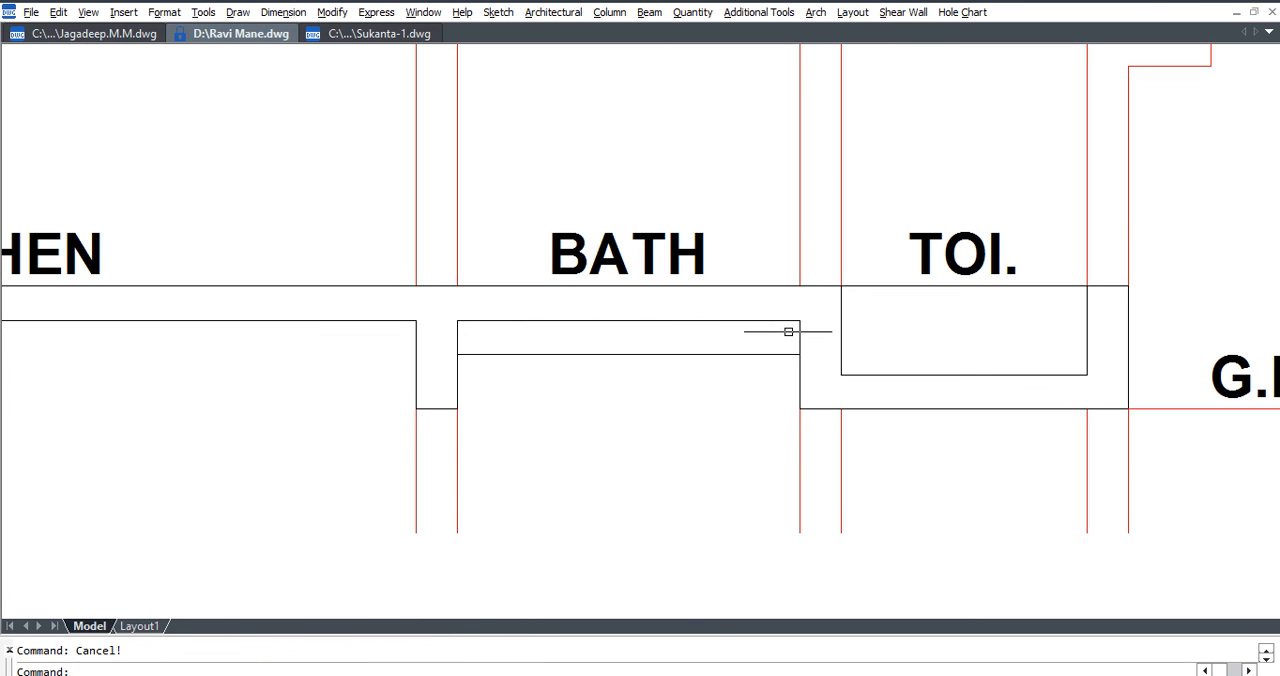
# Stretch the old slab underside beneath BATH up to the floor line.
pyautogui.click(799, 335)
pyautogui.press('Escape')
pyautogui.click(771, 320)
pyautogui.press('Escape')
pyautogui.click(491, 391)
pyautogui.click(414, 407)
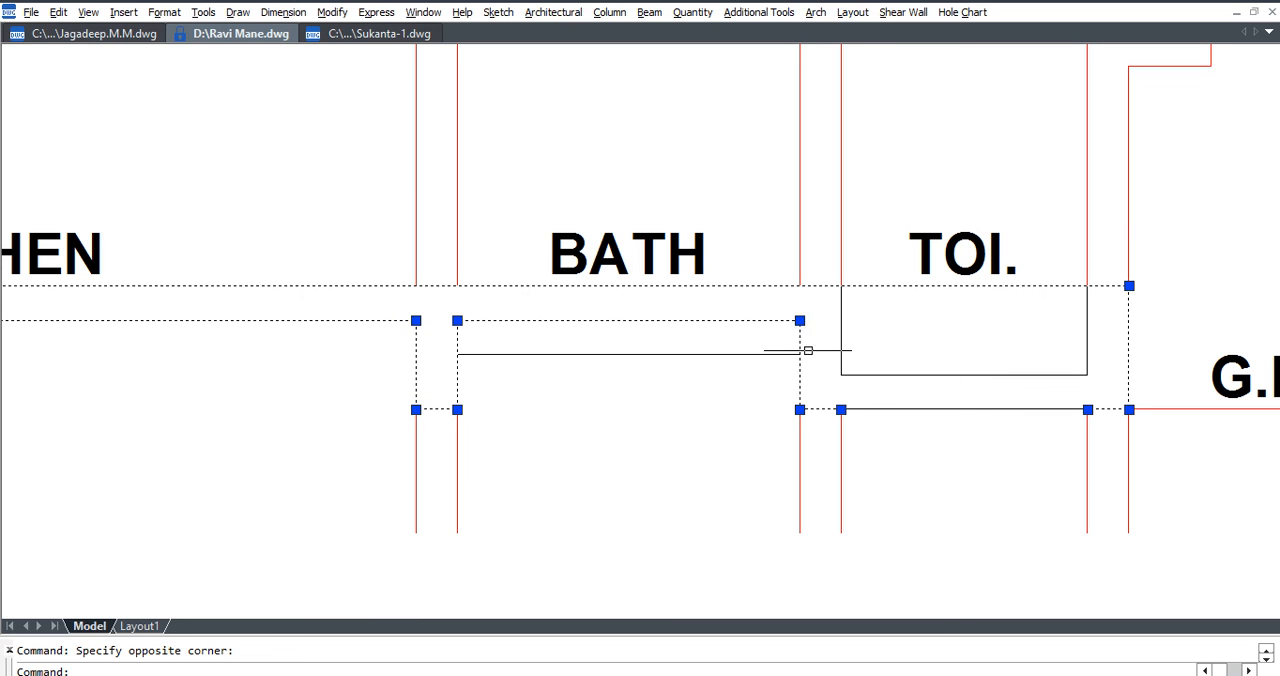
pyautogui.click(457, 320)
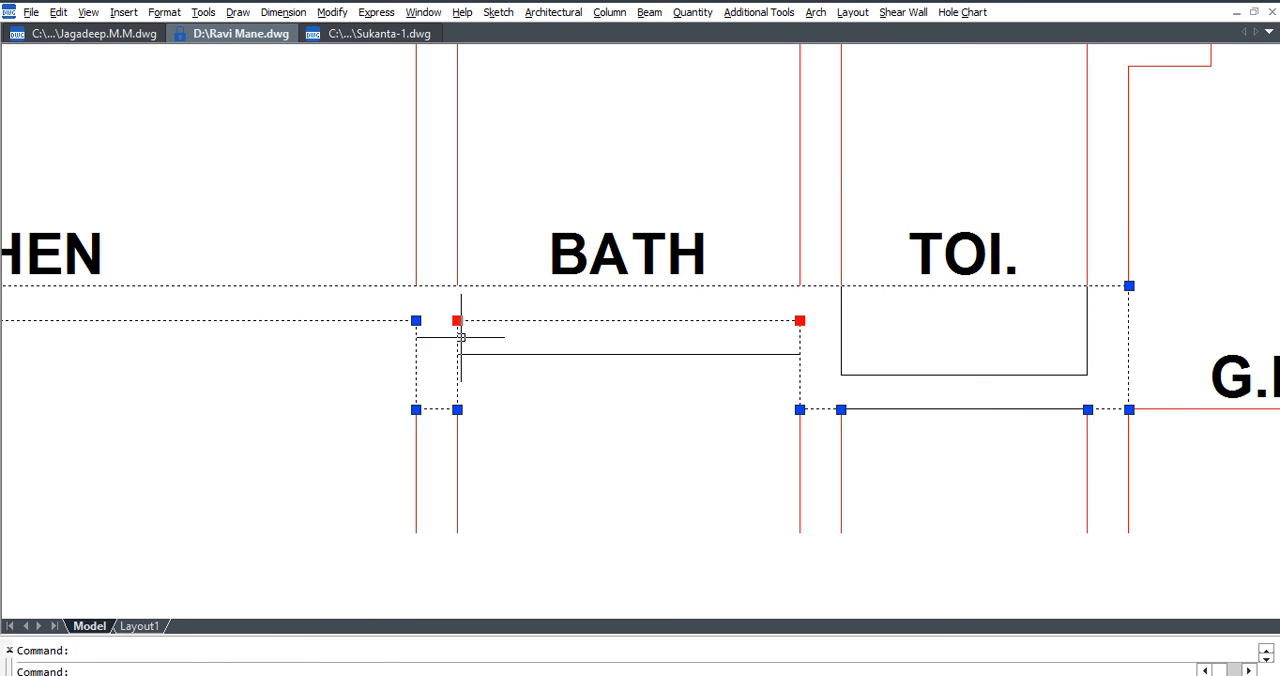
pyautogui.click(457, 286)
pyautogui.press('Escape')
# Trim the beam edges between the two lowered lines beneath BATH to open the sunken slab.
pyautogui.write('TR')
pyautogui.press('Return')
pyautogui.click(806, 340)
pyautogui.click(450, 342)
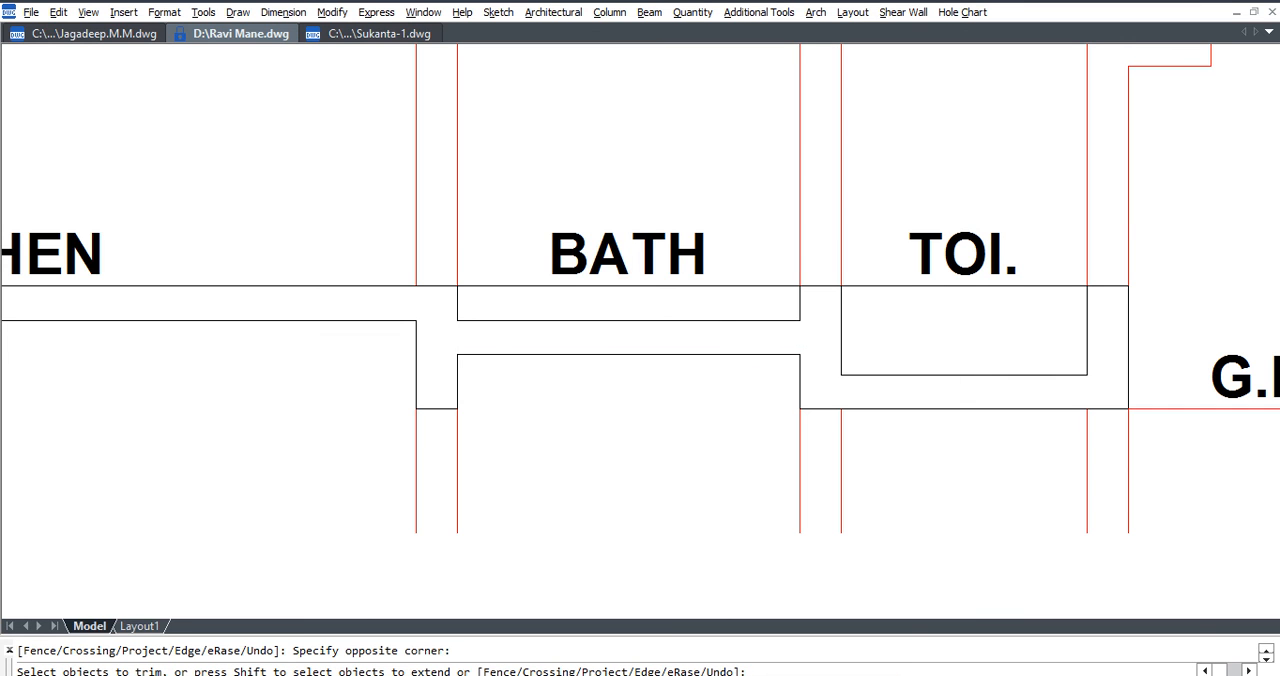
pyautogui.press('Escape')
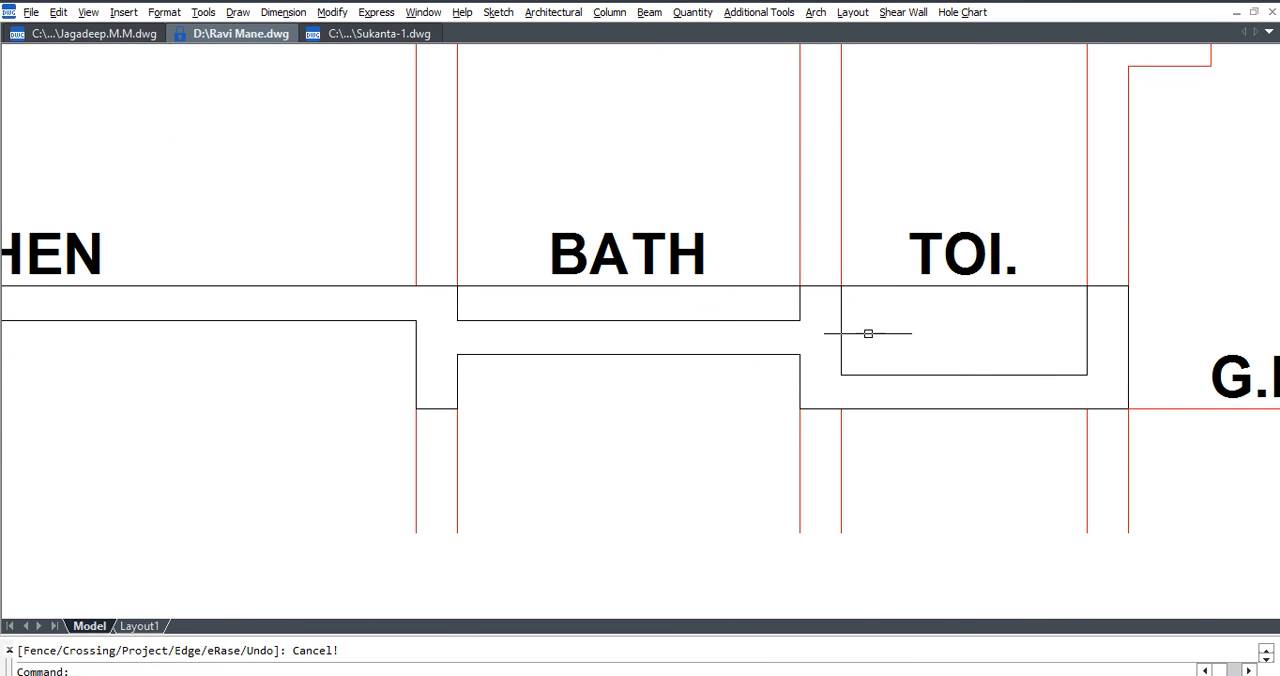
# Trim away the floor line above the sunken BATH and TOI. slabs.
pyautogui.scroll(-5, 889, 363)
pyautogui.scroll(5, 920, 348)
pyautogui.press('Return')
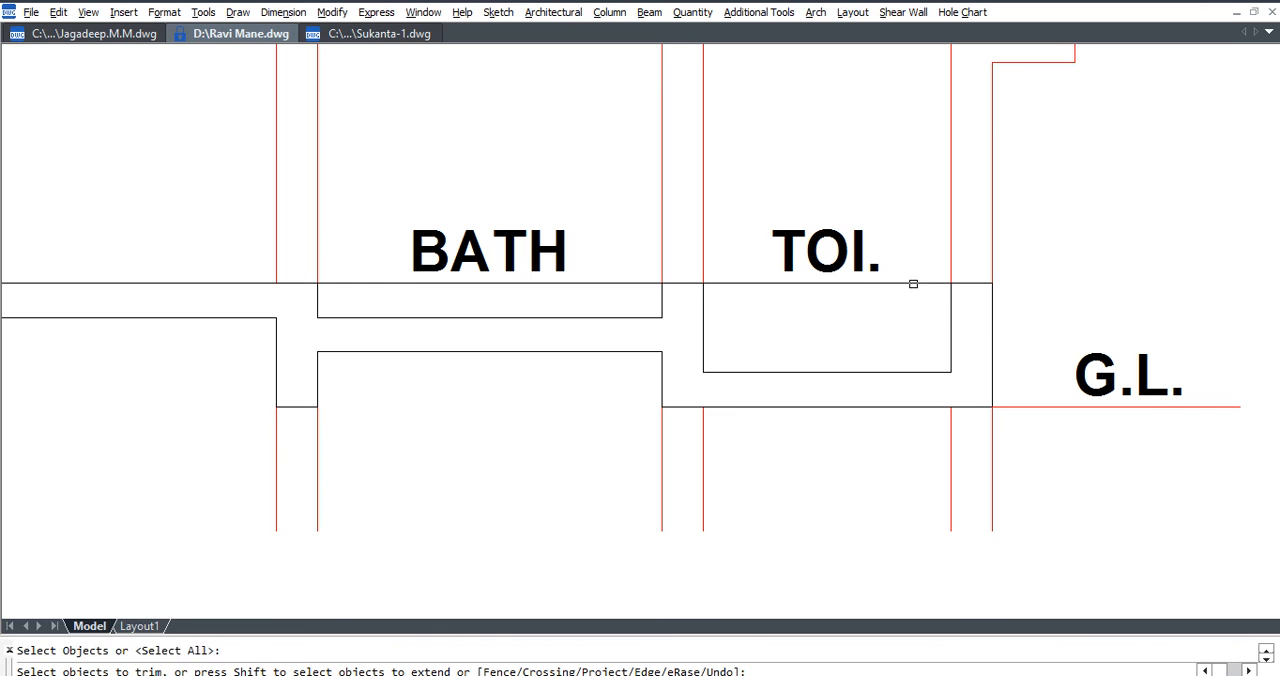
pyautogui.press('Escape')
# Draw floor-level lines across the openings above the sunken BATH and TOI. slabs.
pyautogui.write('l')
pyautogui.press('Return')
pyautogui.click(661, 283)
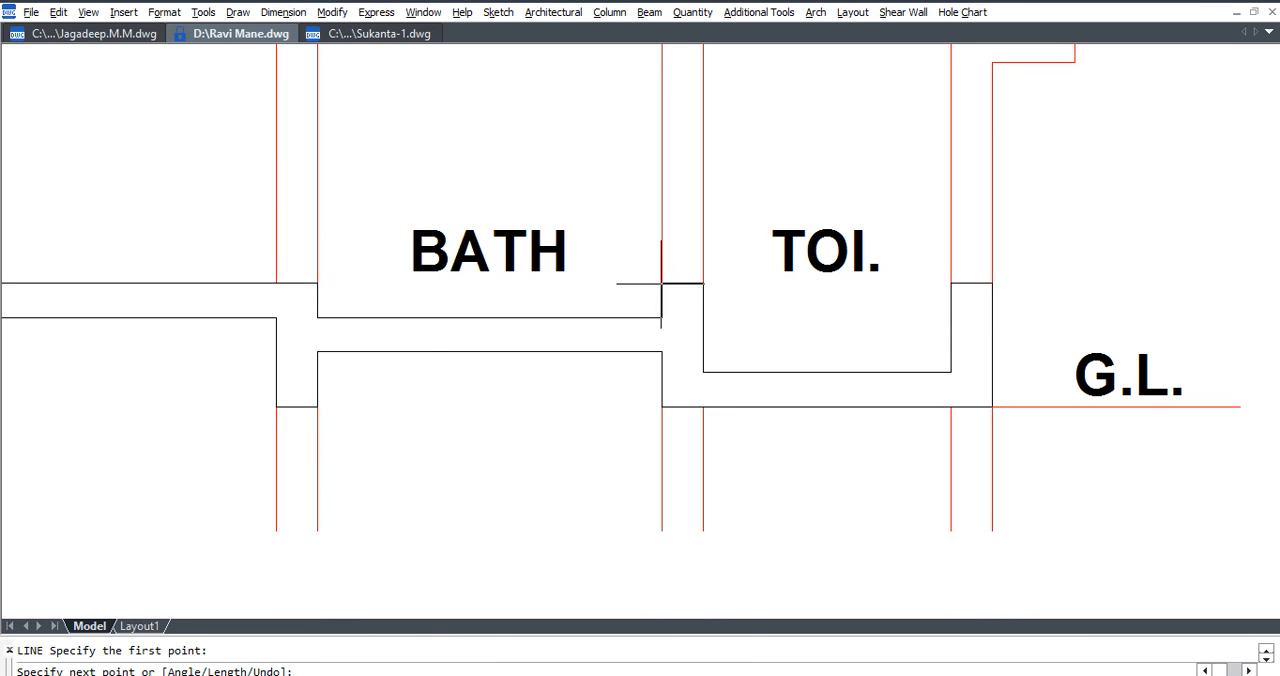
pyautogui.press('Escape')
pyautogui.press('Return')
pyautogui.click(703, 283)
pyautogui.click(951, 283)
pyautogui.press('Escape')
# Change the floor-level lines above the BATH and TOI. sunken slabs to a dashed linetype.
pyautogui.write('dd')
pyautogui.press('Return')
pyautogui.click(925, 285)
pyautogui.press('Return')
pyautogui.click(634, 284)
pyautogui.press('Return')
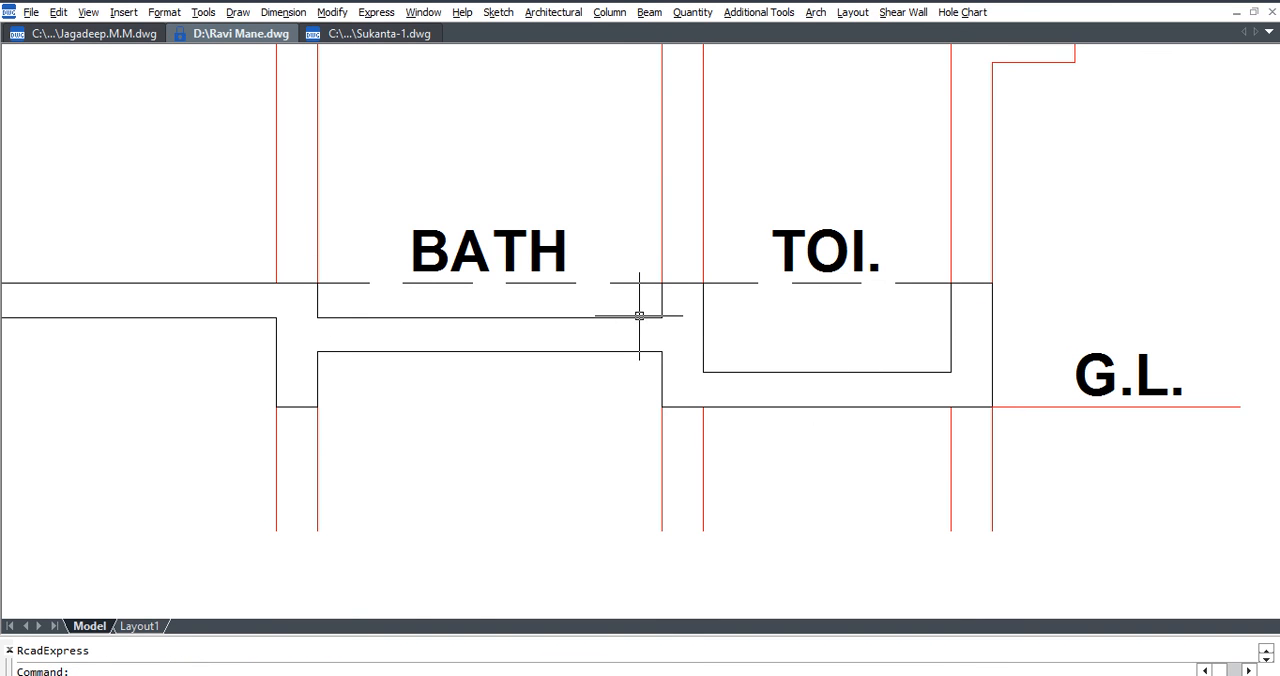
# Set both dashed lines above the sunken slabs to colour 8.
pyautogui.click(628, 284)
pyautogui.click(923, 285)
pyautogui.click(919, 267)
pyautogui.write('8')
pyautogui.press('Return')
pyautogui.press('Escape')
# Move the TOI. label down into the sunken slab recess.
pyautogui.write('m')
pyautogui.press('Return')
pyautogui.click(840, 252)
pyautogui.press('Return')
pyautogui.click(843, 241)
pyautogui.click(843, 314)
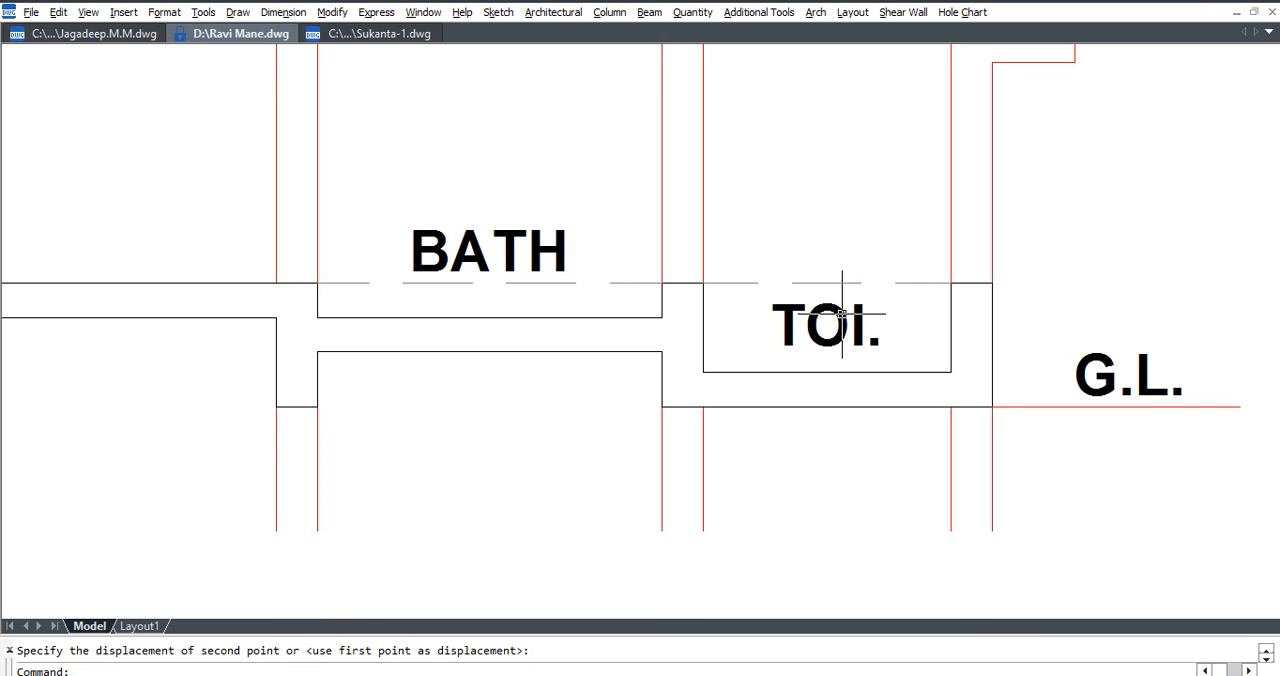
# Delete the dashed lines above the BATH and TOI. sunken slabs.
pyautogui.click(646, 283)
pyautogui.press('Delete')
pyautogui.click(748, 283)
pyautogui.press('Delete')
# Shift the TOI. label slightly sideways within the sunken slab recess.
pyautogui.write('m')
pyautogui.press('Return')
pyautogui.click(832, 330)
pyautogui.click(816, 329)
pyautogui.press('Return')
pyautogui.click(811, 328)
pyautogui.click(806, 328)
# Move the BATH label slightly down toward its sunken slab.
pyautogui.click(505, 250)
pyautogui.write('m')
pyautogui.press('Return')
pyautogui.click(543, 252)
pyautogui.click(540, 267)
pyautogui.press('Escape')
# Check the drop depth of the BATH slab with a linear dimension, without placing it.
pyautogui.hotkey('alt', 'n')
pyautogui.press('l')
pyautogui.click(658, 285)
pyautogui.click(660, 317)
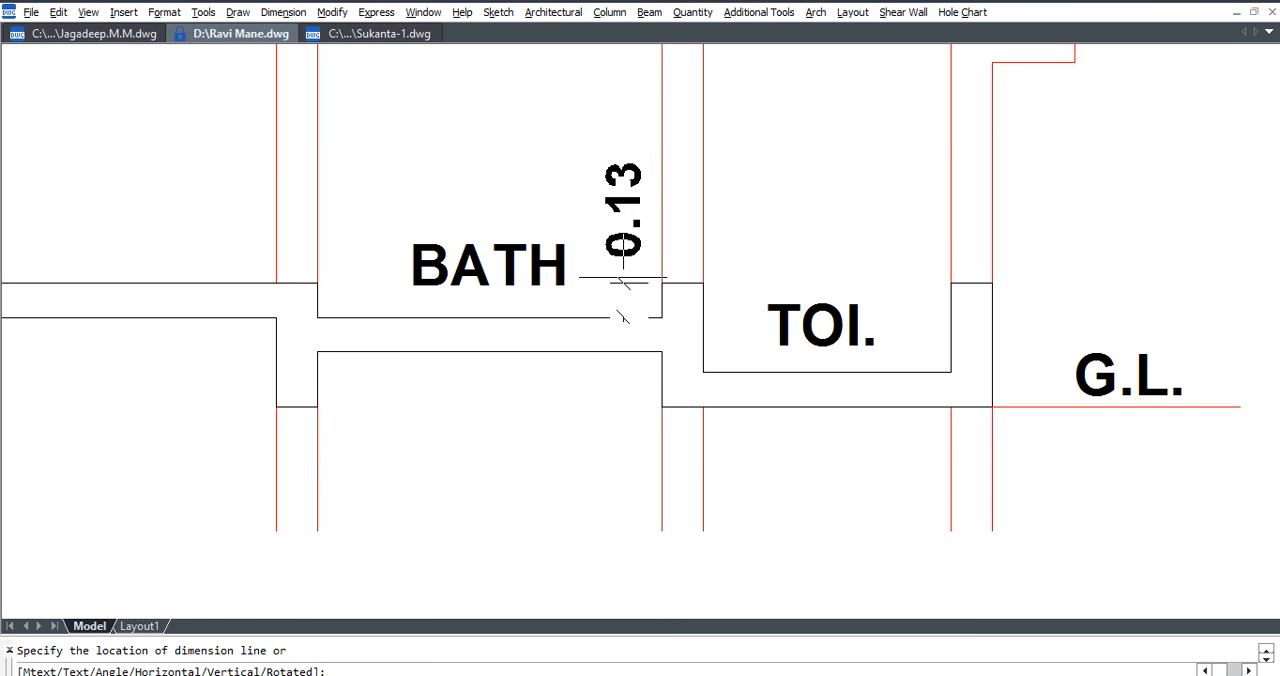
pyautogui.press('Escape')
# Redraw solid floor-level lines between the beams above the sunken TOI. and BATH slabs in Section A-A.
pyautogui.scroll(-5, 610, 305)
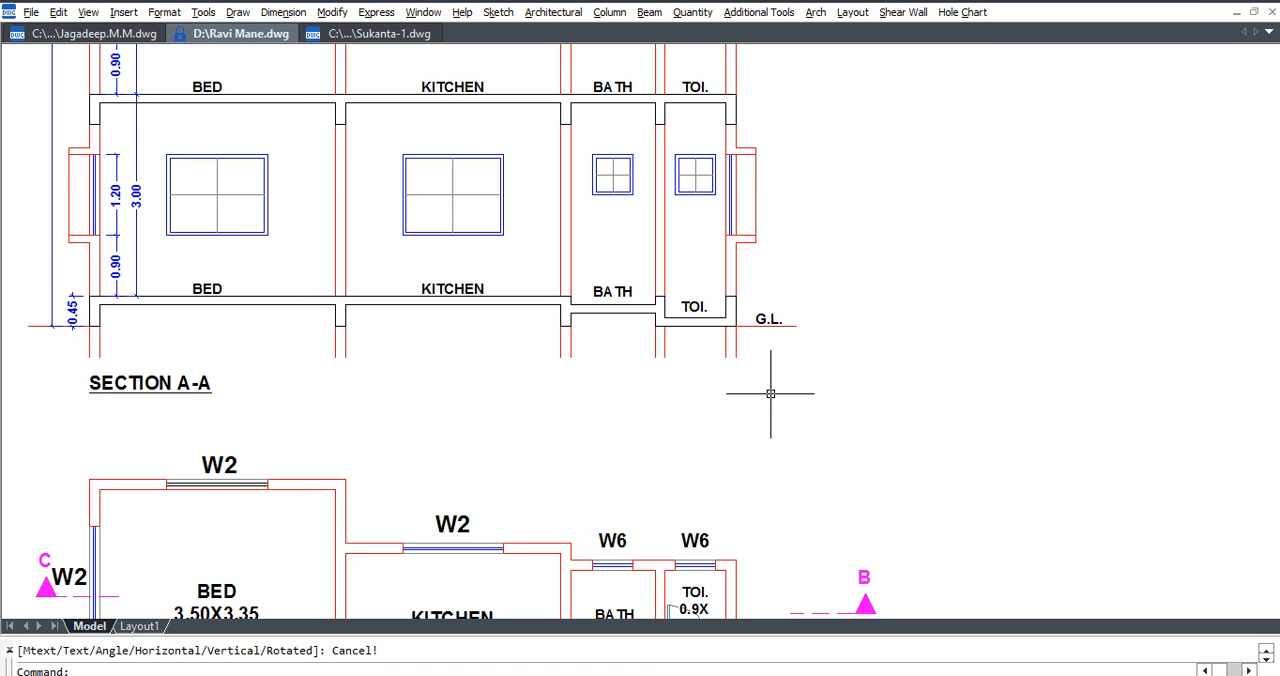
pyautogui.moveTo(752, 346); pyautogui.dragTo(791, 364, button='middle')
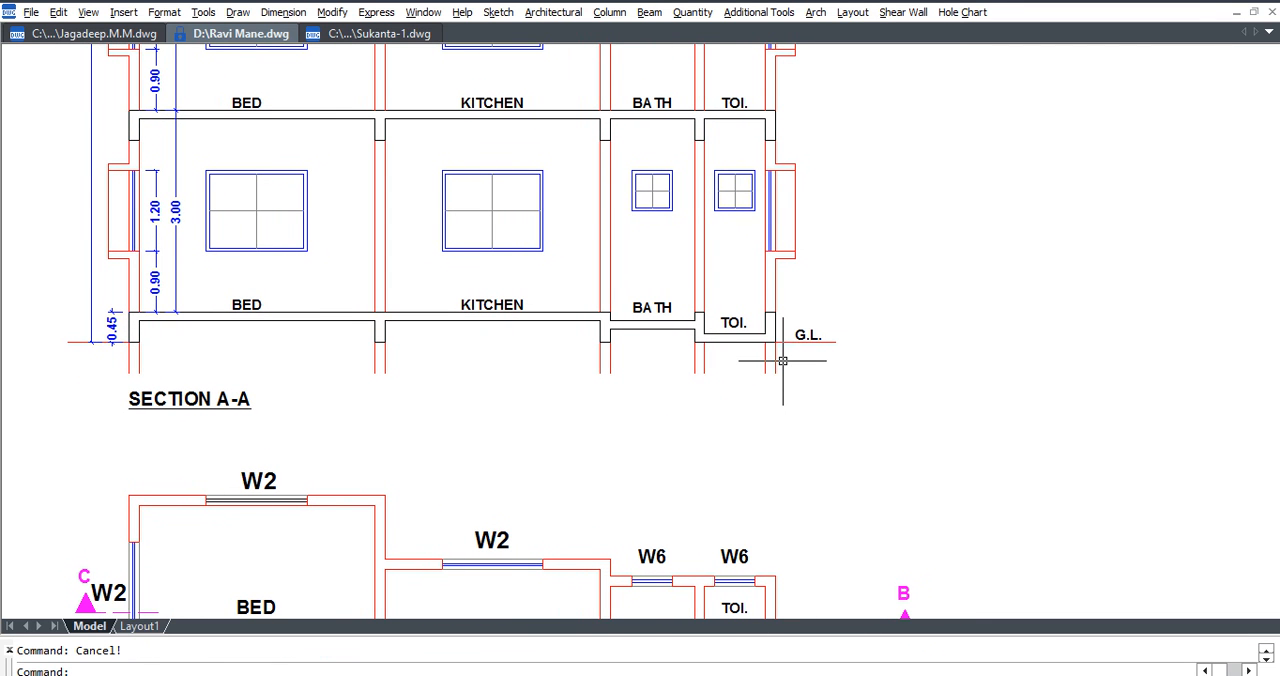
pyautogui.moveTo(915, 401); pyautogui.dragTo(922, 485, button='middle')
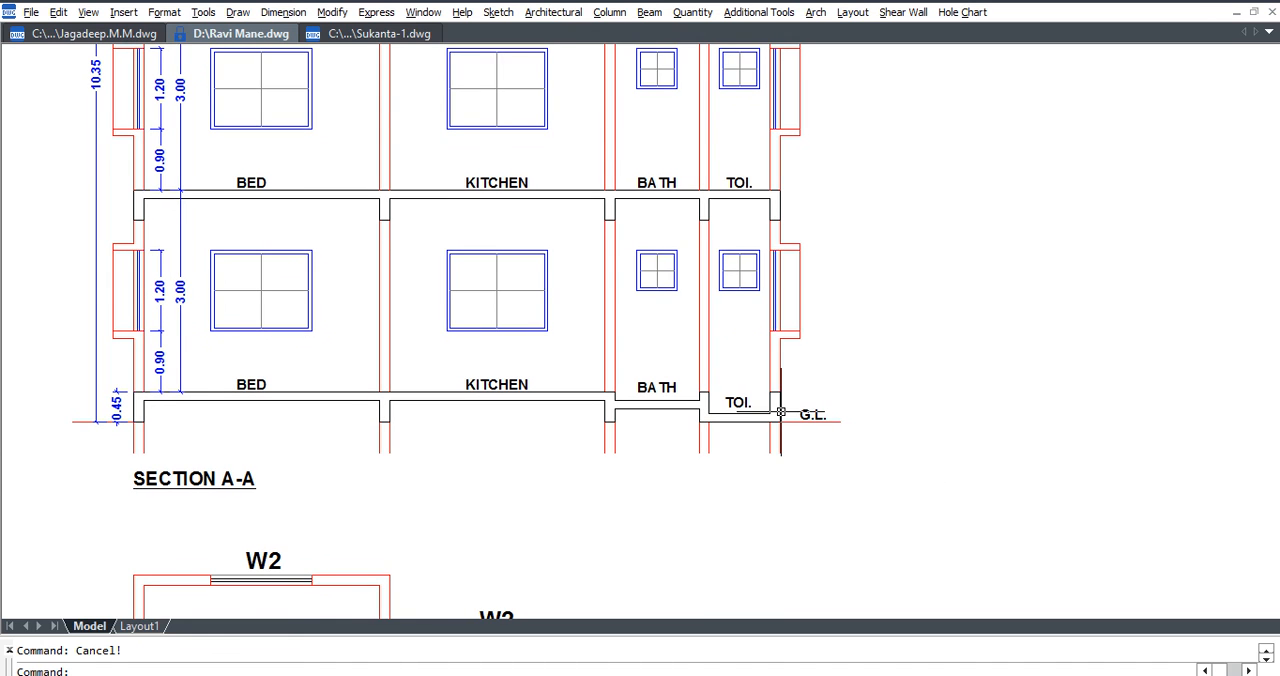
pyautogui.scroll(5, 751, 401)
pyautogui.write('l')
pyautogui.press('Return')
pyautogui.click(577, 364)
pyautogui.click(812, 365)
pyautogui.hotkey('ctrl', 'z')
pyautogui.press('Escape')
pyautogui.press('Return')
pyautogui.click(534, 363)
pyautogui.click(187, 365)
pyautogui.press('Escape')
# Move the lowest BATH label up above the floor line.
pyautogui.click(354, 337)
pyautogui.click(311, 306)
pyautogui.write('m')
pyautogui.press('Return')
pyautogui.click(418, 273)
pyautogui.click(428, 243)
# Move the lowest TOI. label up out of the recess to the floor line and fine-tune its height.
pyautogui.click(695, 407)
pyautogui.scroll(-4, 700, 410)
pyautogui.scroll(2, 890, 428)
pyautogui.write('m')
pyautogui.press('Return')
pyautogui.click(890, 424)
pyautogui.click(890, 380)
pyautogui.click(705, 372)
pyautogui.scroll(2, 712, 359)
pyautogui.click(698, 326)
pyautogui.write('m')
pyautogui.press('Return')
pyautogui.click(737, 318)
pyautogui.click(735, 326)
pyautogui.scroll(-3, 758, 359)
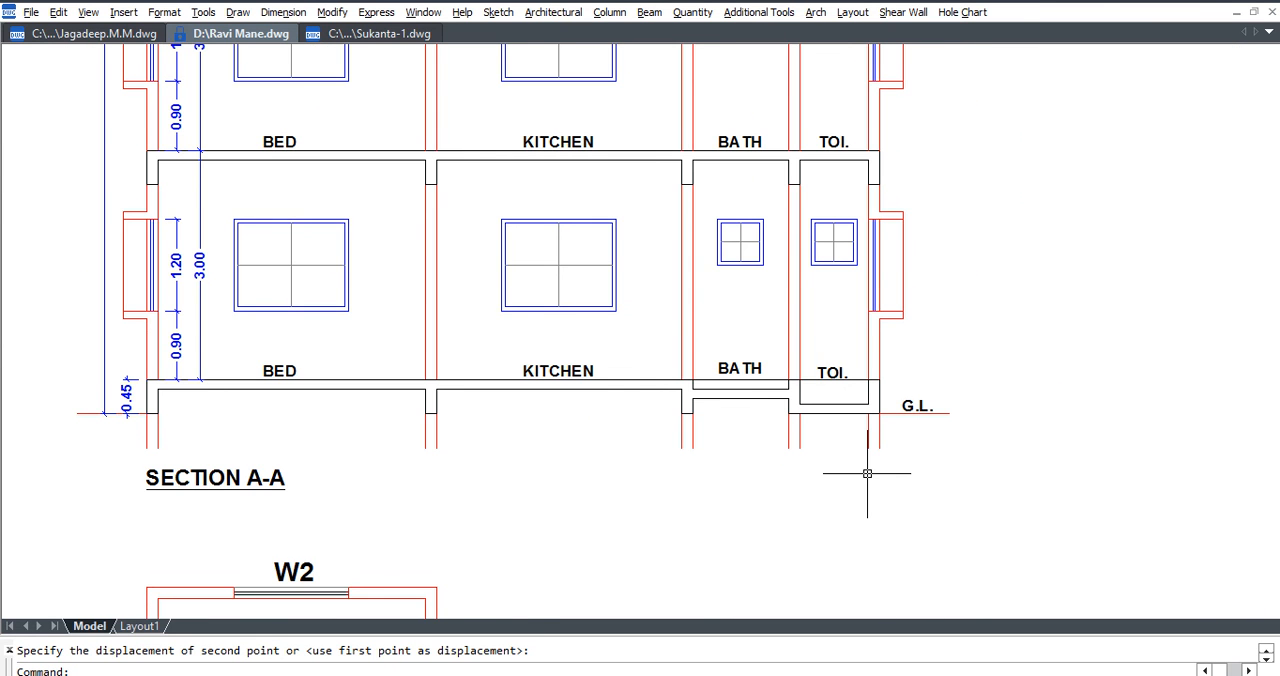
# Move the lowest BATH label slightly above the height of the neighbouring room labels.
pyautogui.scroll(2, 751, 390)
pyautogui.click(749, 366)
pyautogui.moveTo(749, 366); pyautogui.dragTo(837, 425, button='middle')
pyautogui.write('m')
pyautogui.press('Return')
pyautogui.click(837, 425)
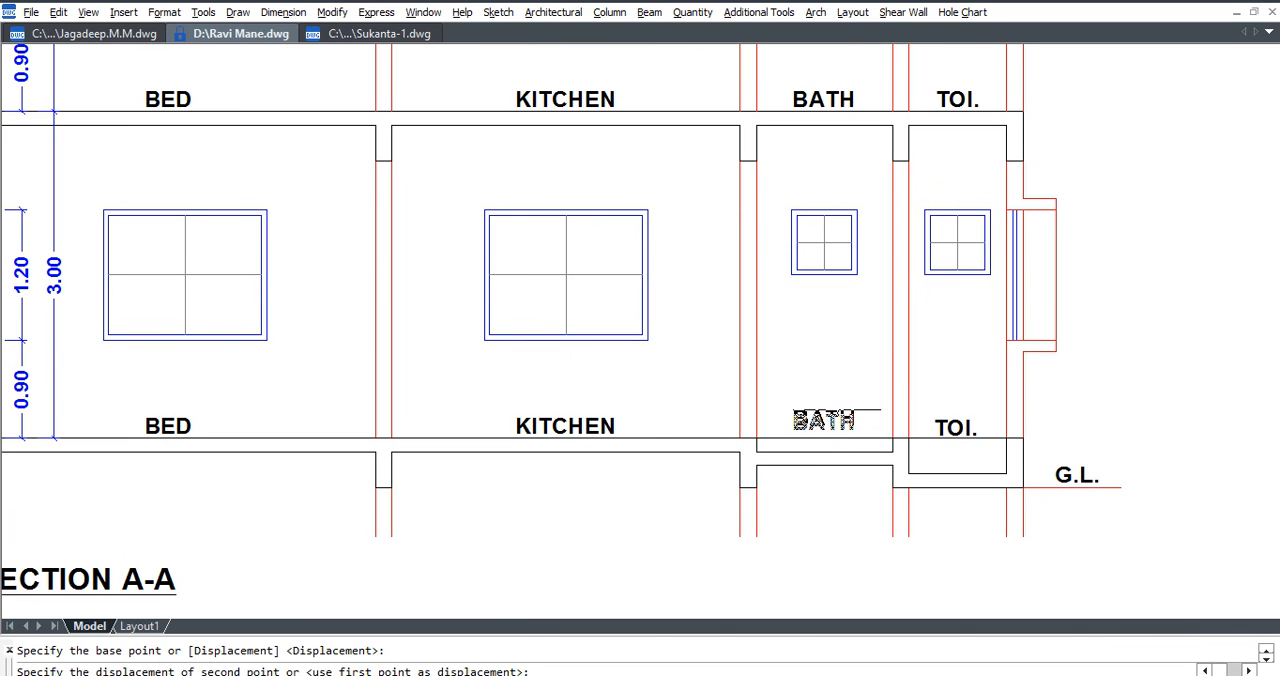
pyautogui.click(837, 403)
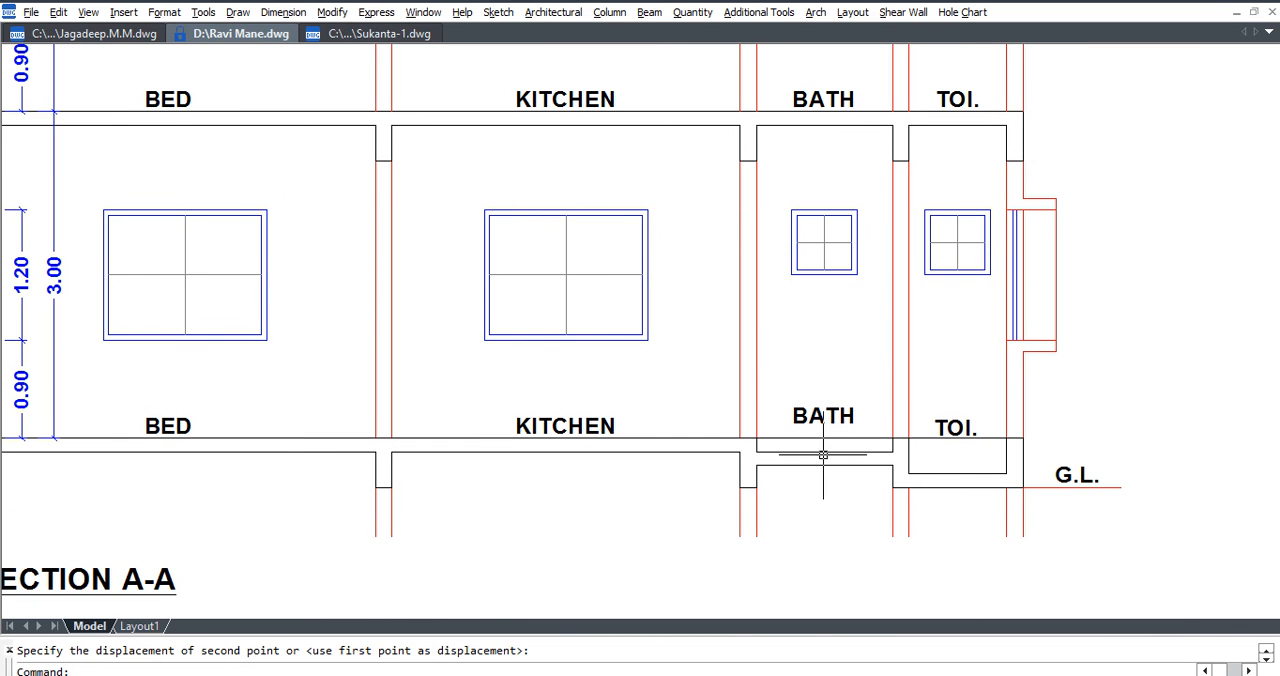
# Align the lowest BED, KITCHEN, BATH and TOI. labels with the Horz text alignment, using BED as reference.
pyautogui.moveTo(823, 455); pyautogui.dragTo(847, 459, button='middle')
pyautogui.click(758, 12)
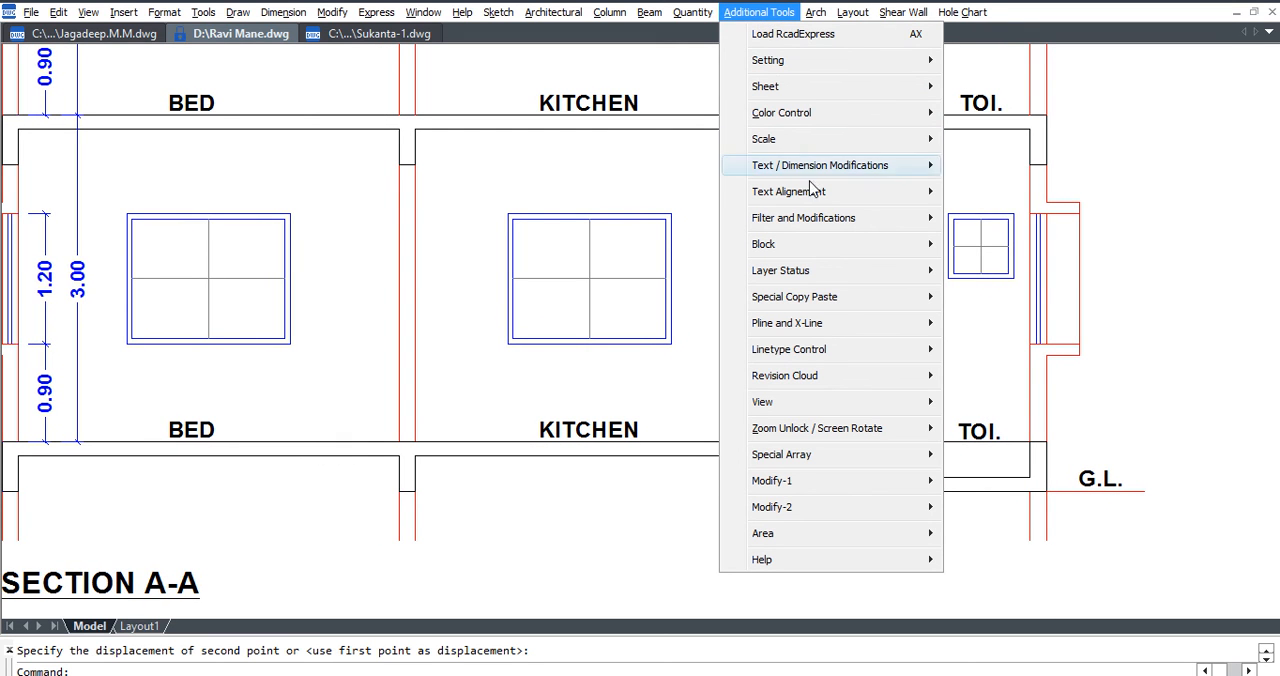
pyautogui.moveTo(814, 201)
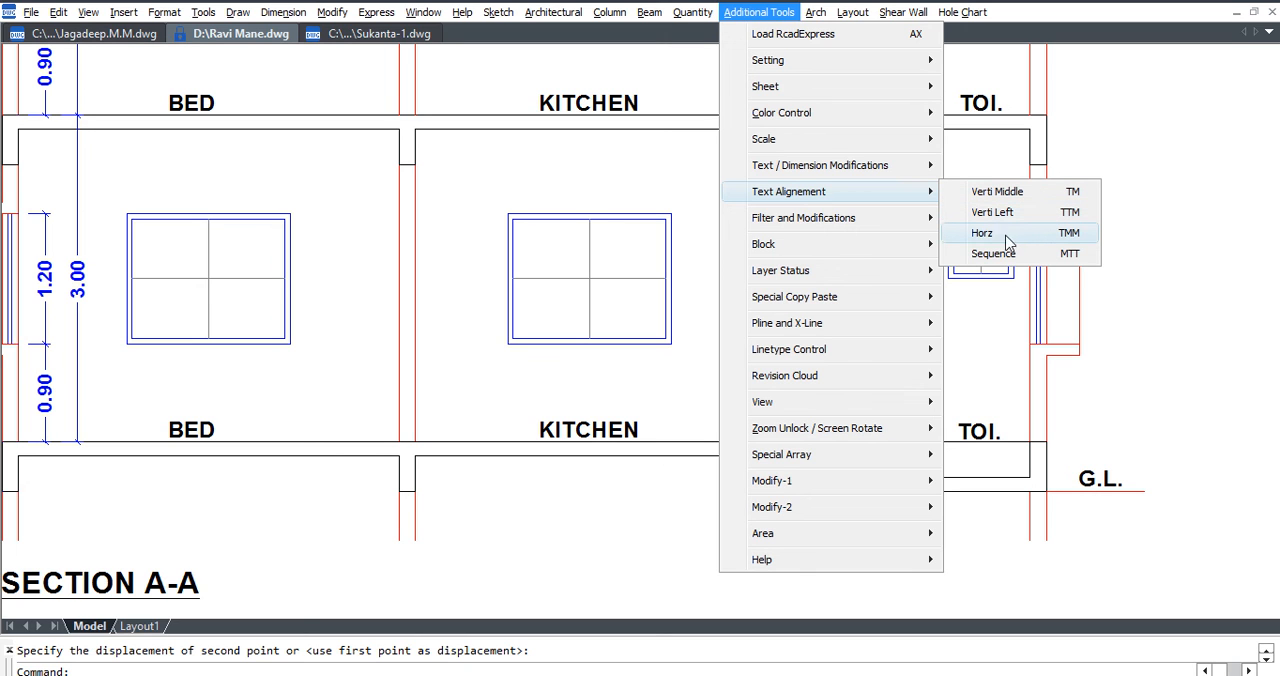
pyautogui.click(1039, 232)
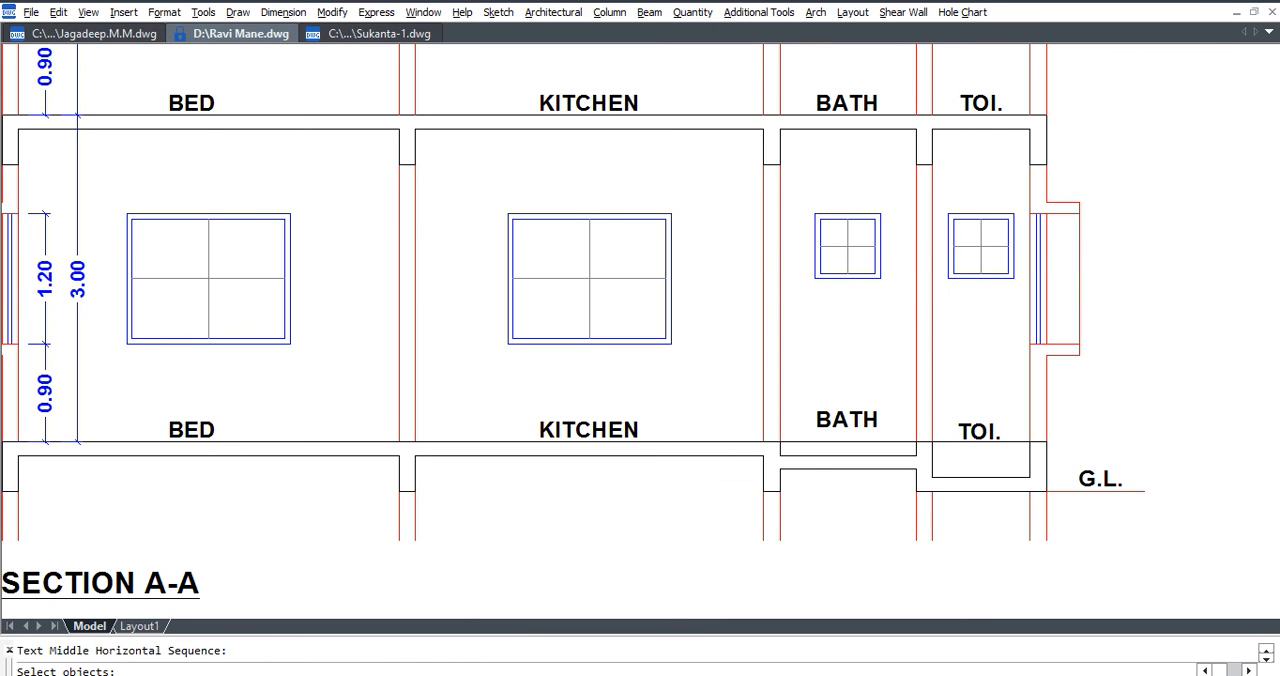
pyautogui.click(175, 429)
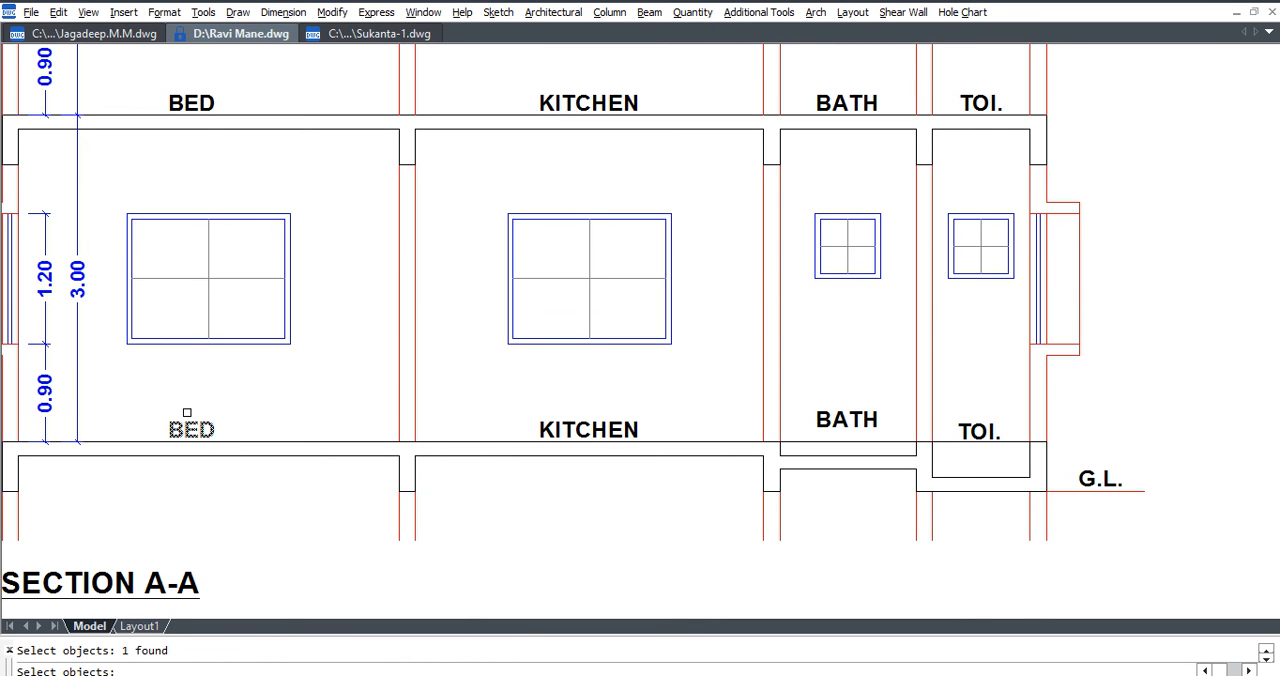
pyautogui.click(575, 427)
pyautogui.click(843, 422)
pyautogui.click(979, 430)
pyautogui.press('Return')
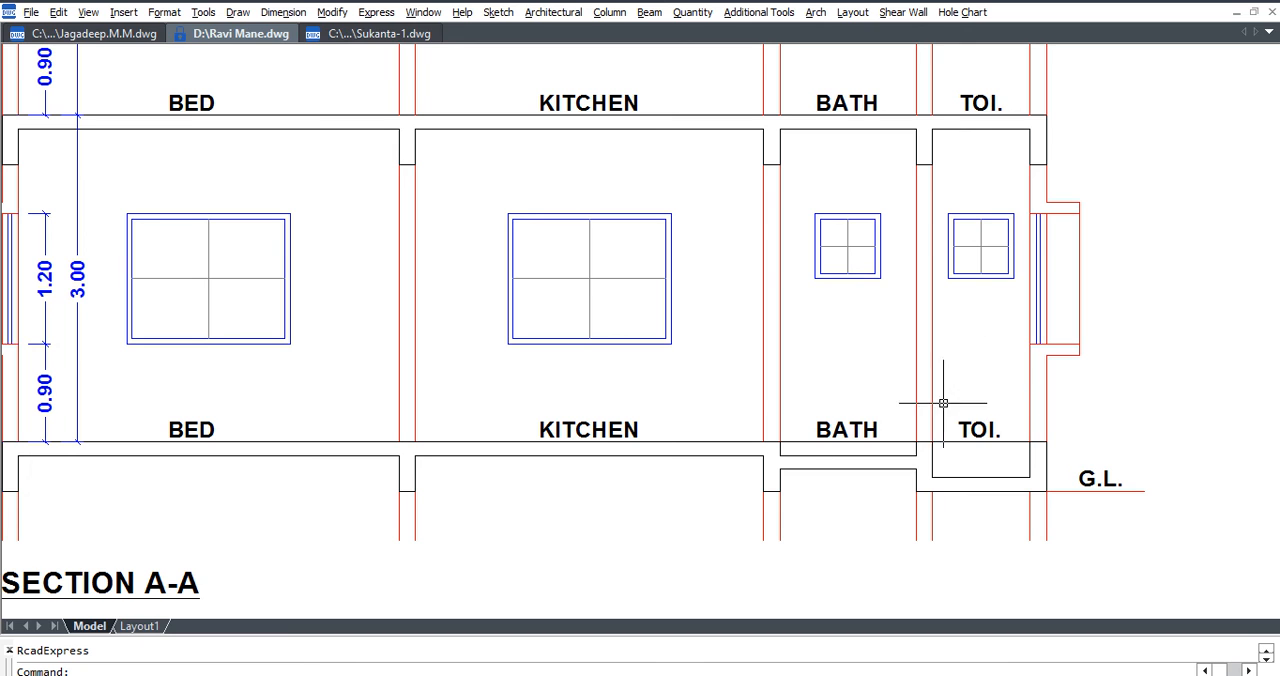
# Move the TOI. label straight down into the sunken slab to misalign it from the other labels.
pyautogui.click(970, 442)
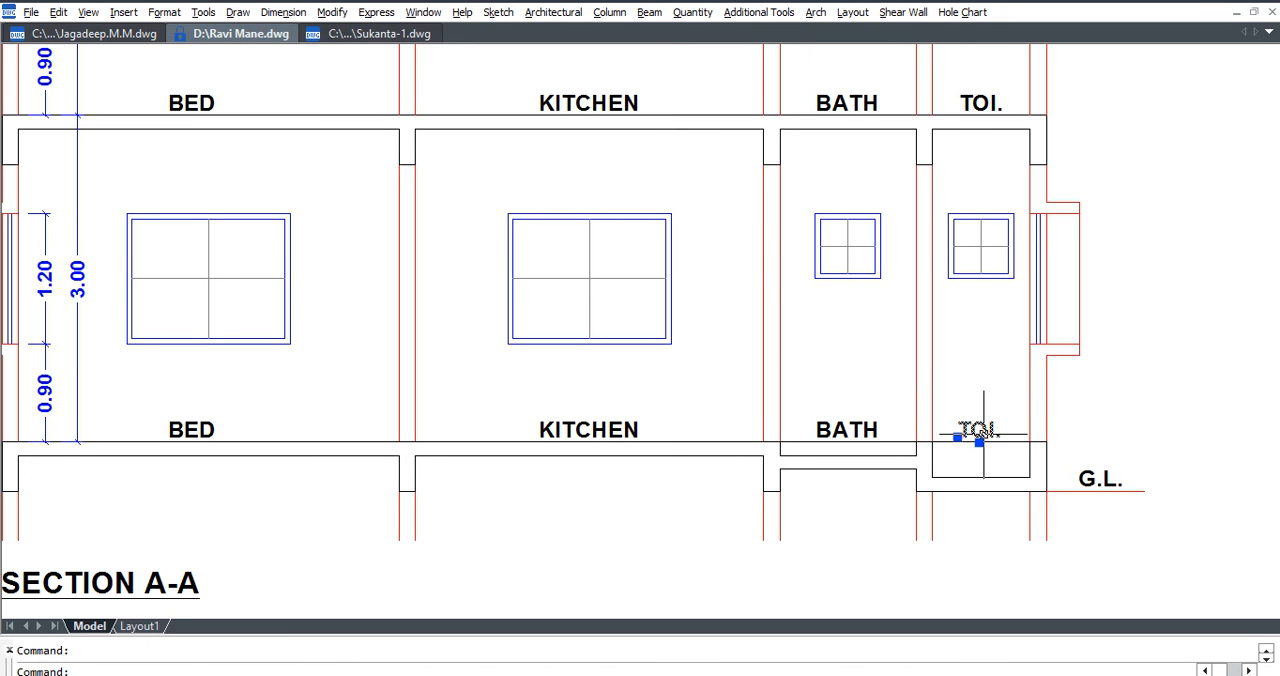
pyautogui.write('m')
pyautogui.press('space')
pyautogui.click(980, 354)
pyautogui.click(986, 391)
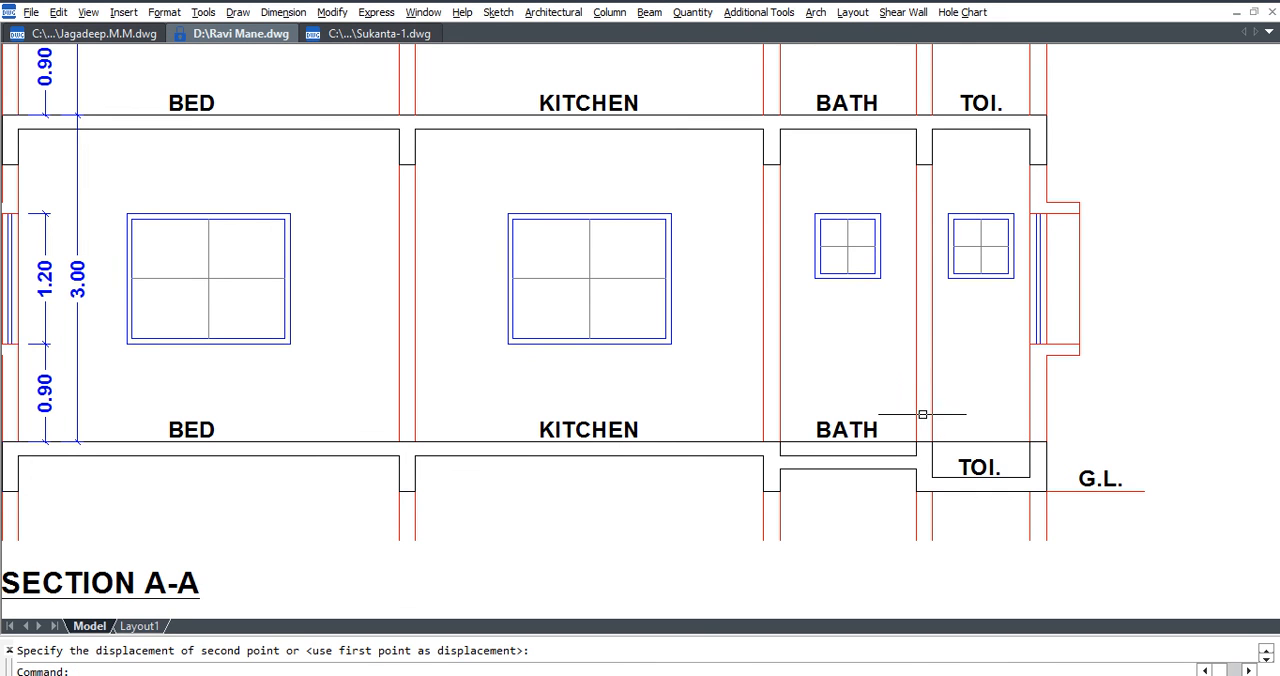
# Realign the displaced TOI. label with BED, KITCHEN and BATH using the Horz text alignment, picking BED first.
pyautogui.click(745, 13)
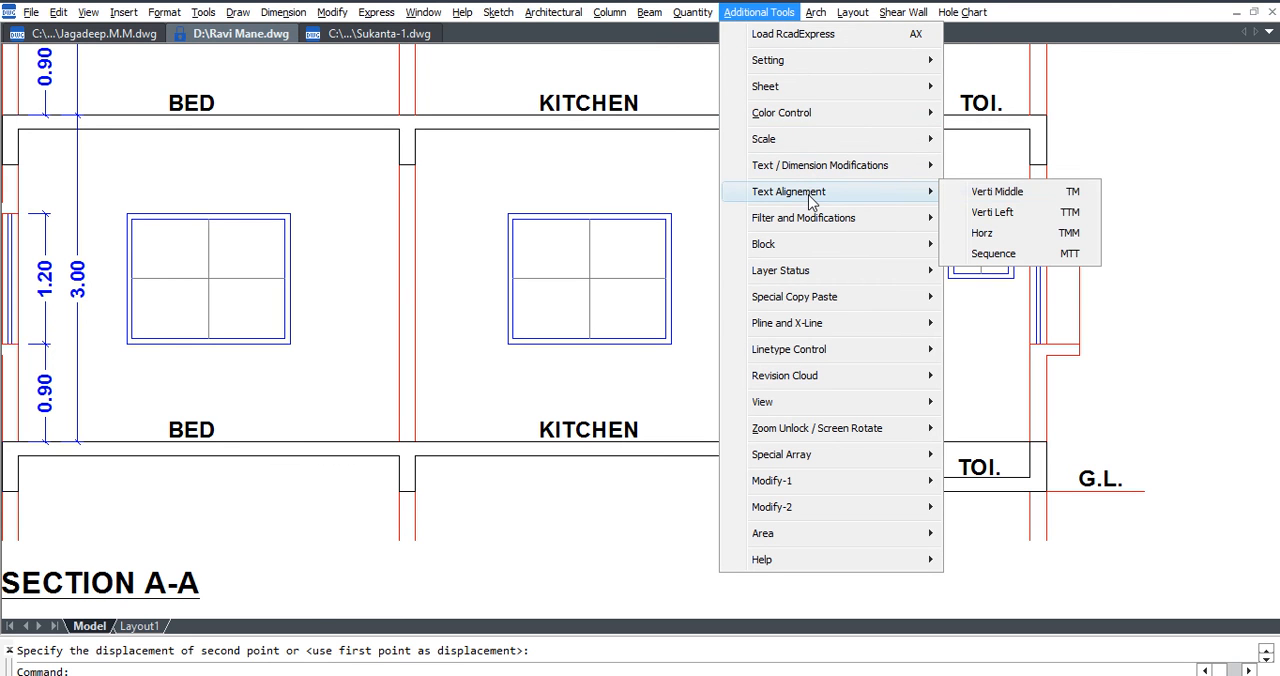
pyautogui.click(1056, 243)
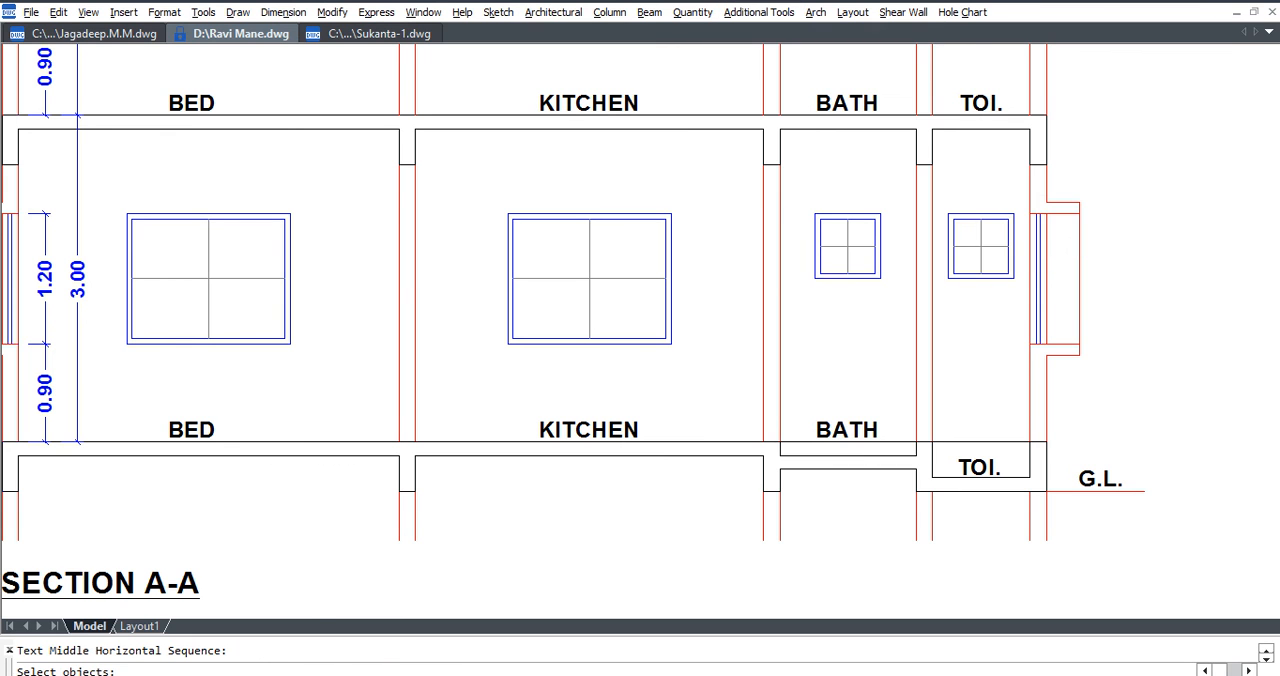
pyautogui.click(131, 393)
pyautogui.click(914, 446)
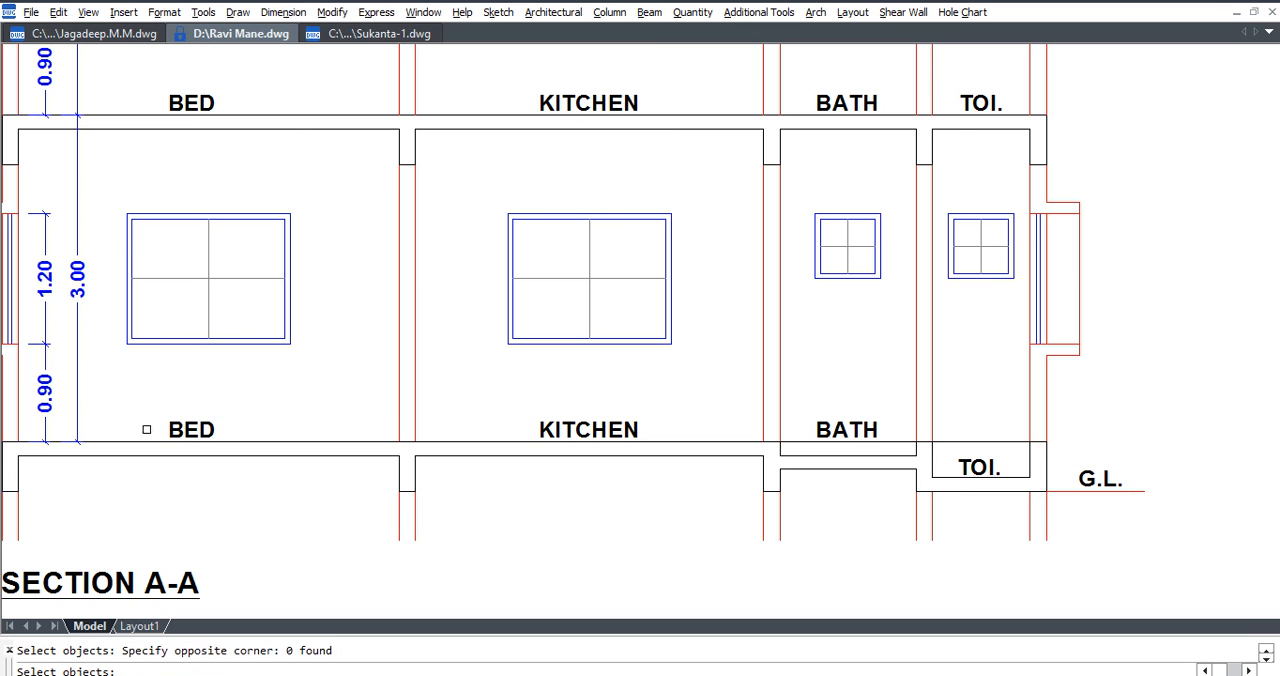
pyautogui.click(188, 429)
pyautogui.click(500, 398)
pyautogui.click(1028, 484)
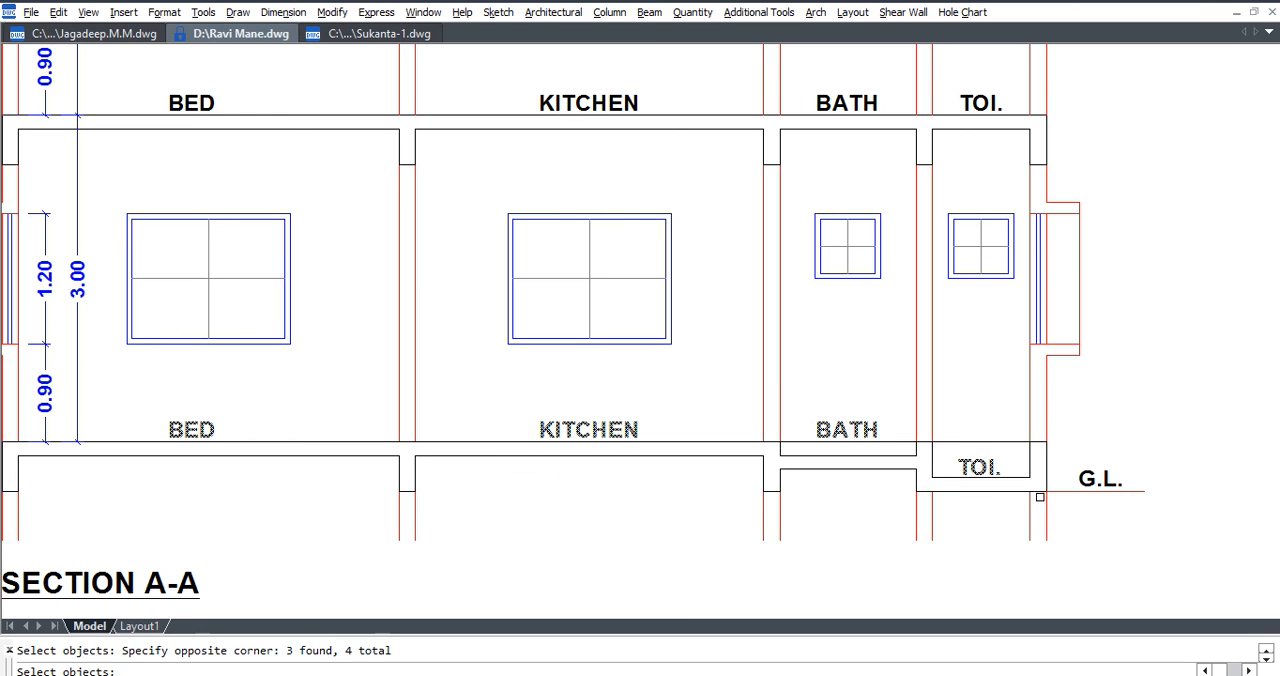
pyautogui.press('Return')
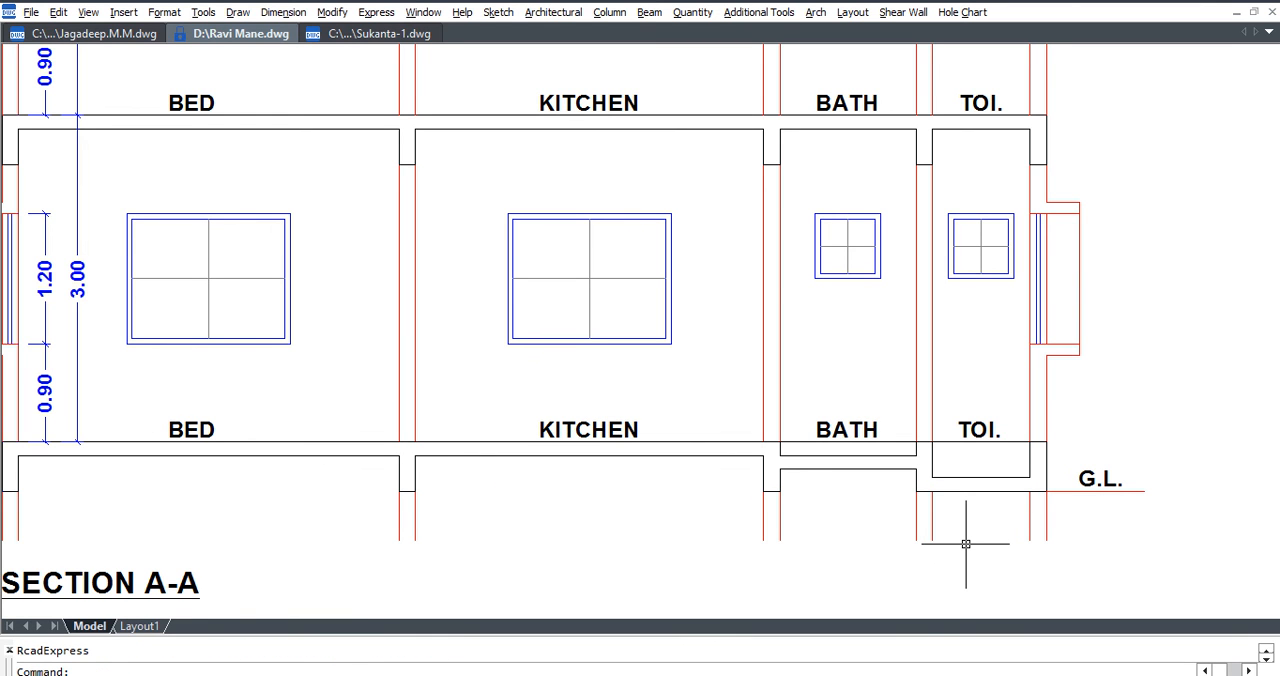
# Examine the edited Section A-A alongside the other sections and the floor plans with their section marks.
pyautogui.scroll(-5, 783, 406)
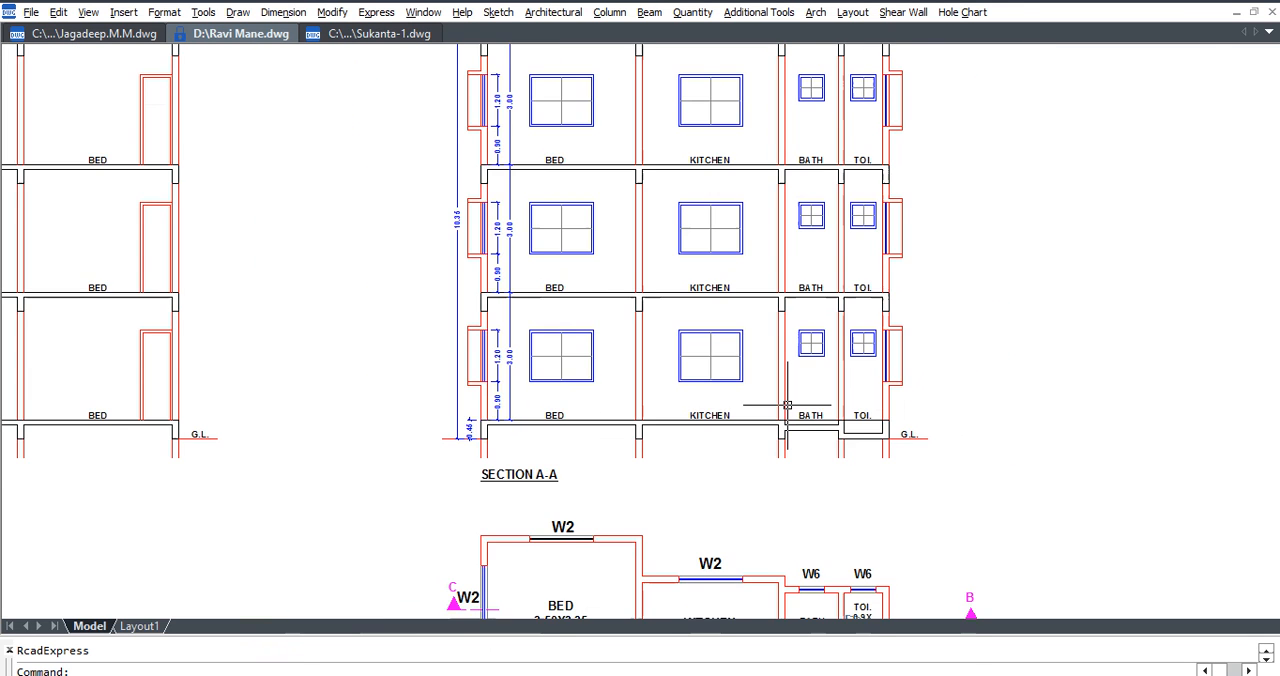
pyautogui.scroll(-3, 789, 405)
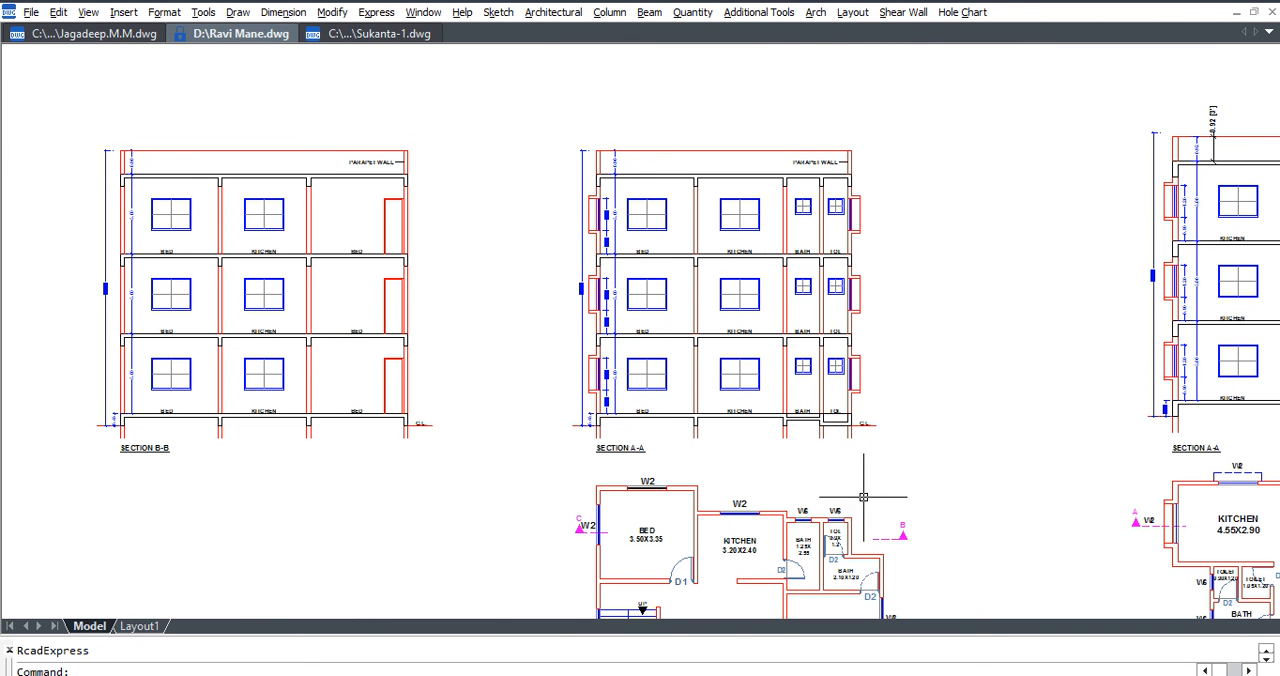
pyautogui.moveTo(865, 503); pyautogui.dragTo(867, 468, button='middle')
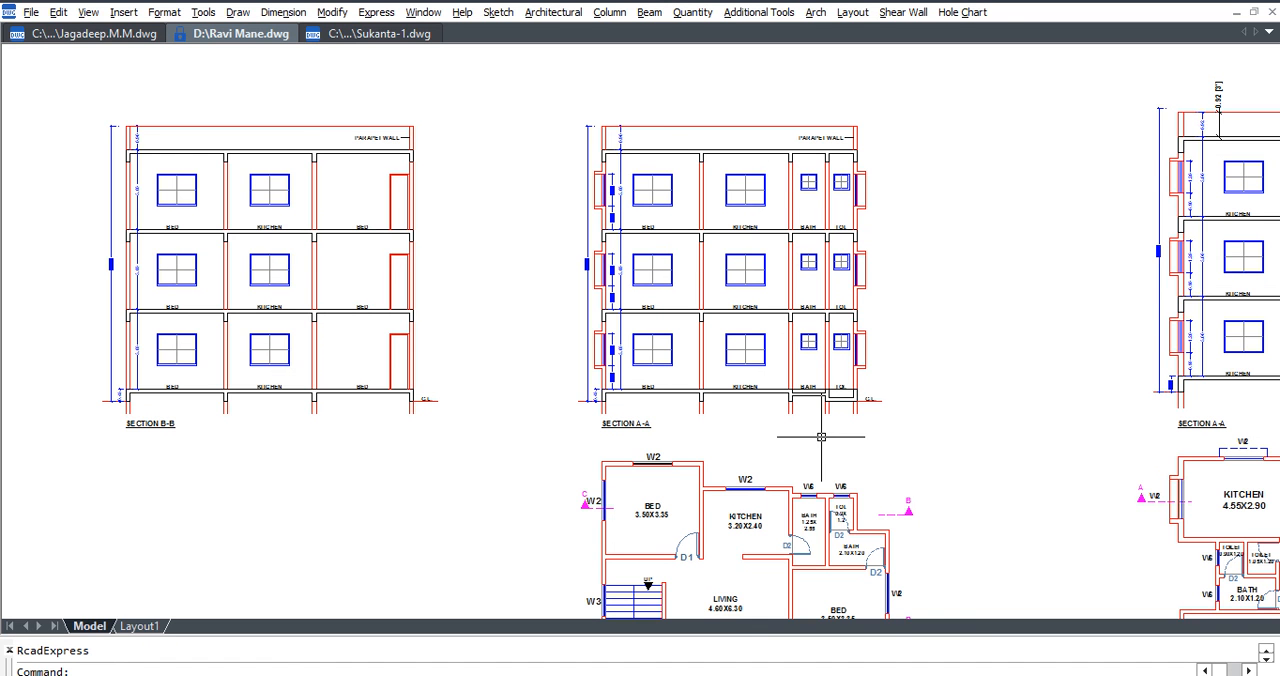
pyautogui.scroll(-5, 790, 365)
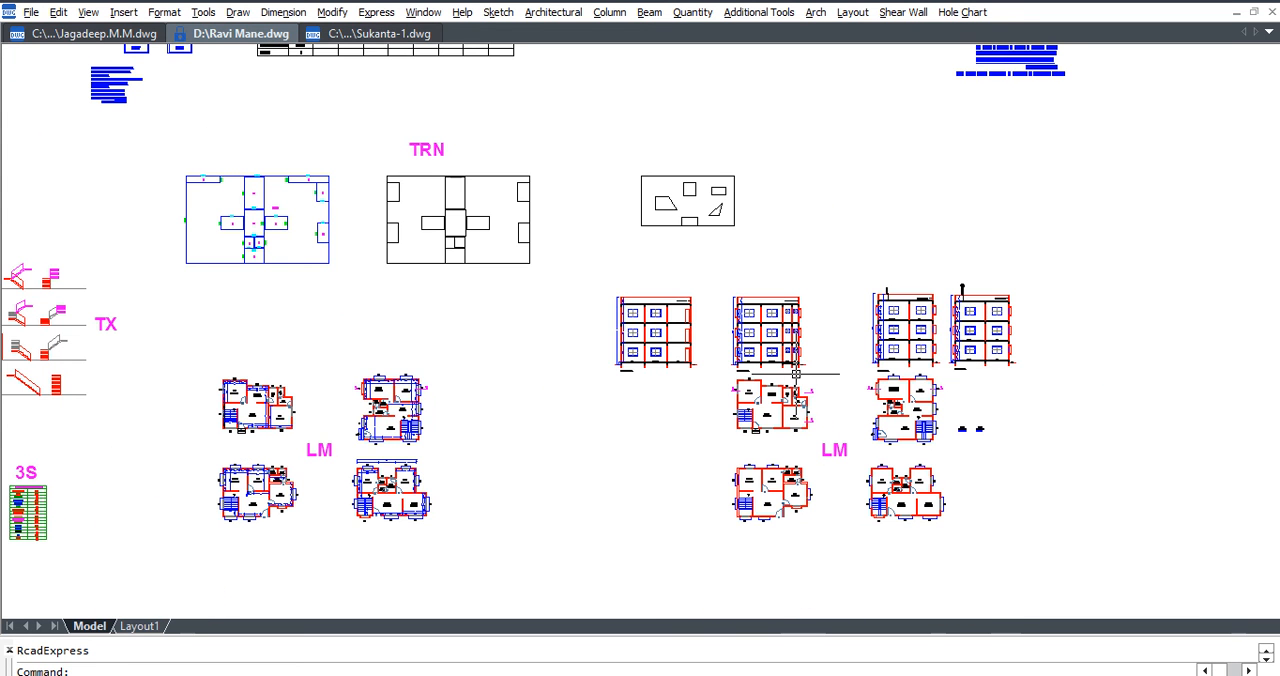
pyautogui.scroll(3, 816, 388)
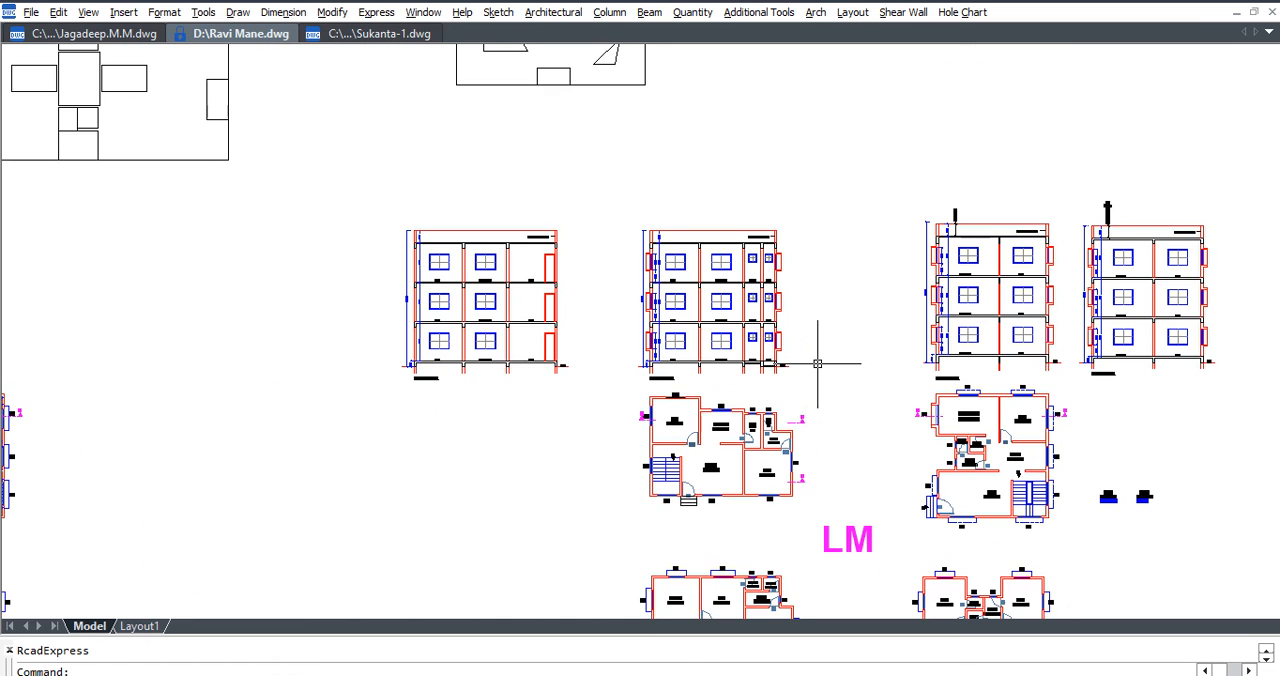
pyautogui.moveTo(826, 526); pyautogui.dragTo(811, 489, button='middle')
pyautogui.scroll(2, 793, 427)
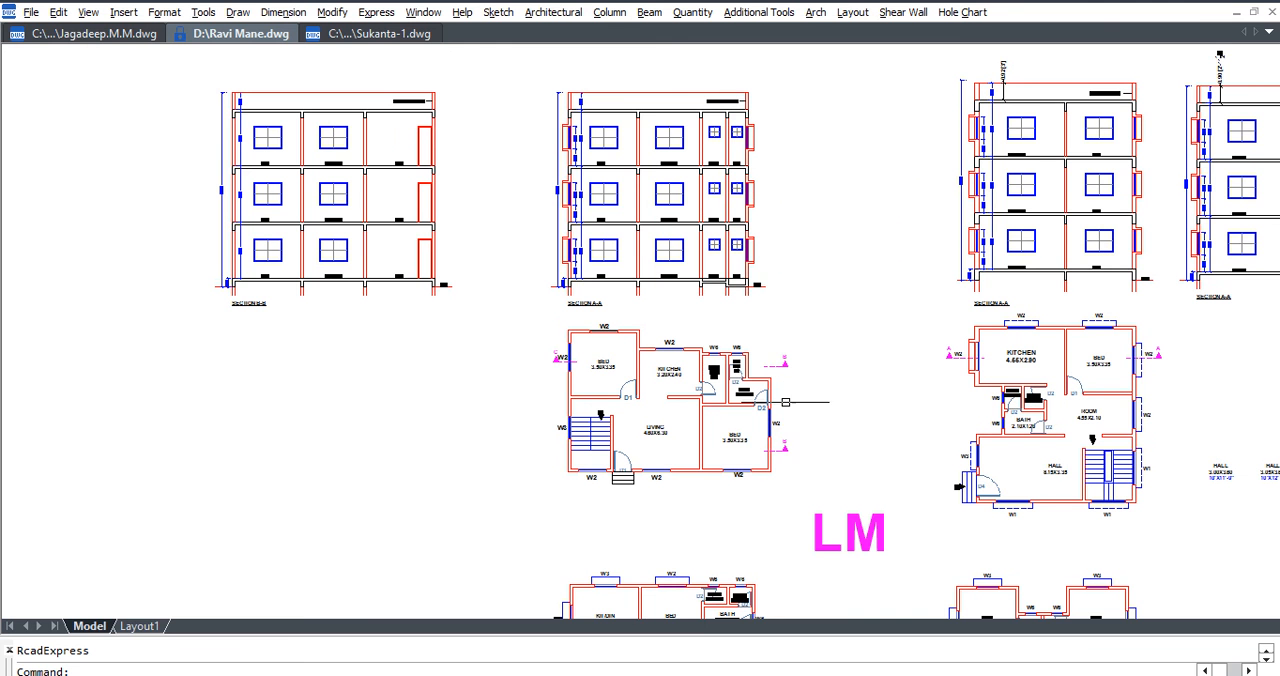
pyautogui.moveTo(820, 363); pyautogui.dragTo(646, 400, button='middle')
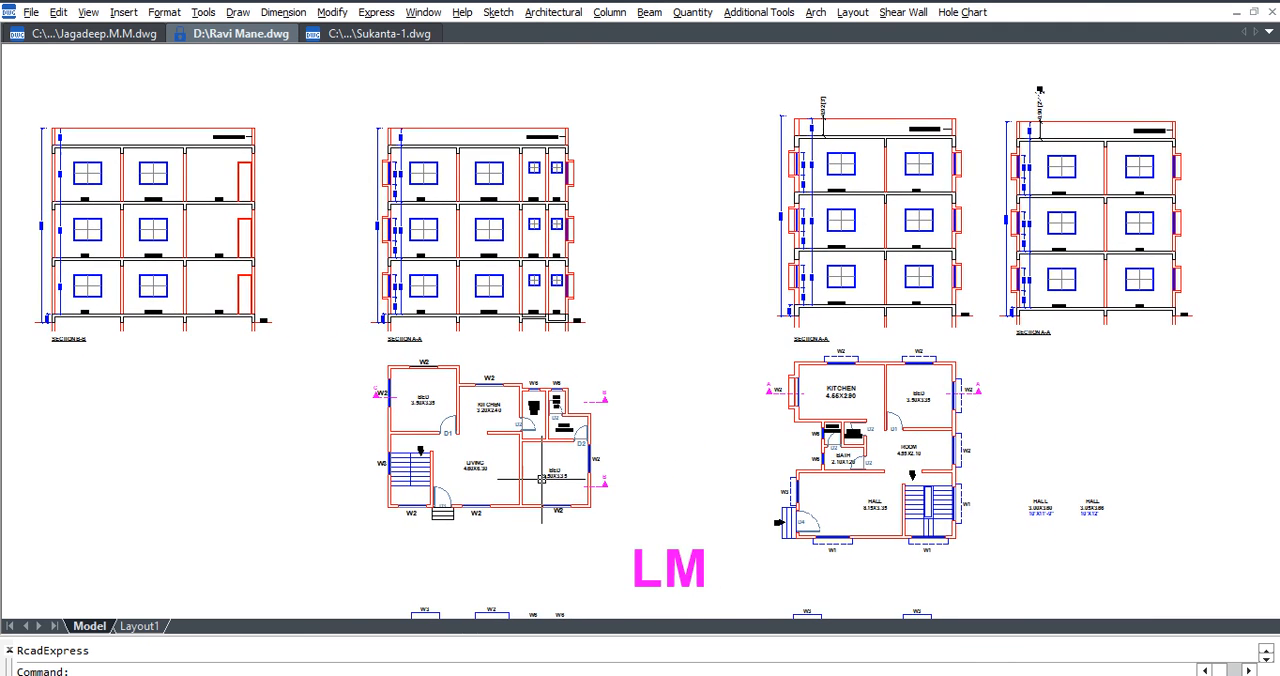
pyautogui.scroll(3, 680, 455)
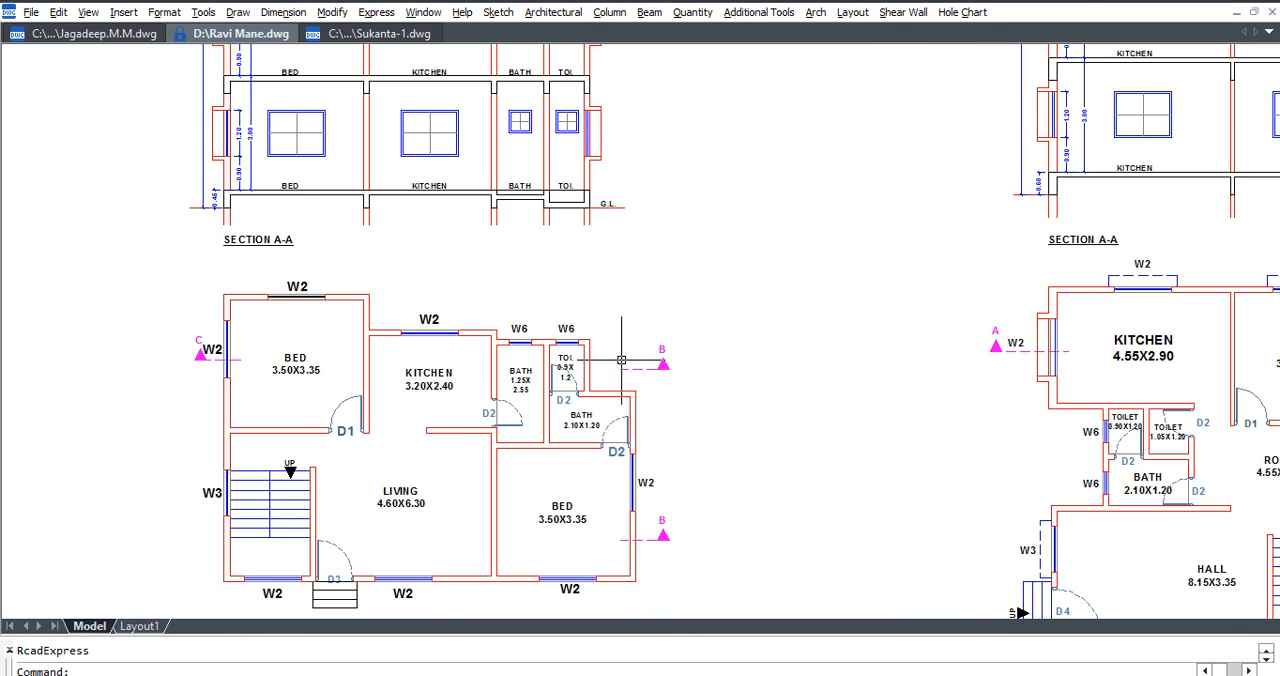
# Compare the three-floor sections with their floor plans, inspecting Section A-A's room labels and the sunken bath and toilet slabs.
pyautogui.moveTo(641, 469); pyautogui.dragTo(631, 427, button='middle')
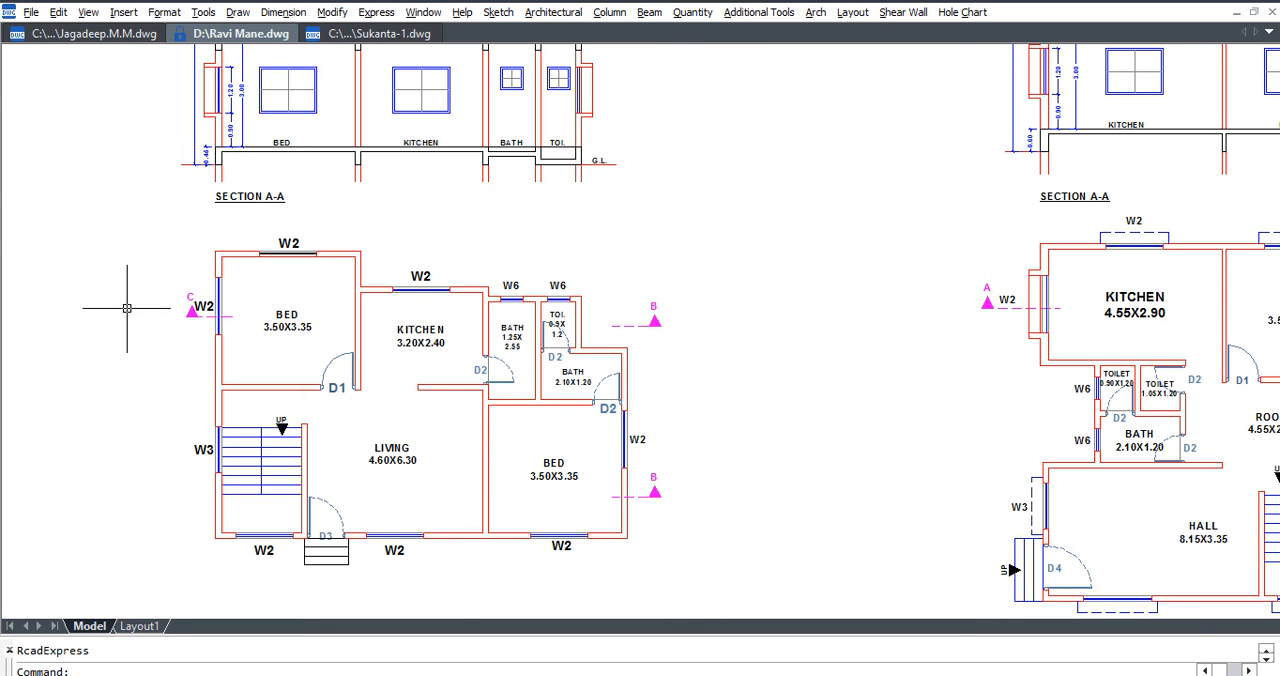
pyautogui.scroll(-5, 610, 425)
pyautogui.scroll(2, 930, 390)
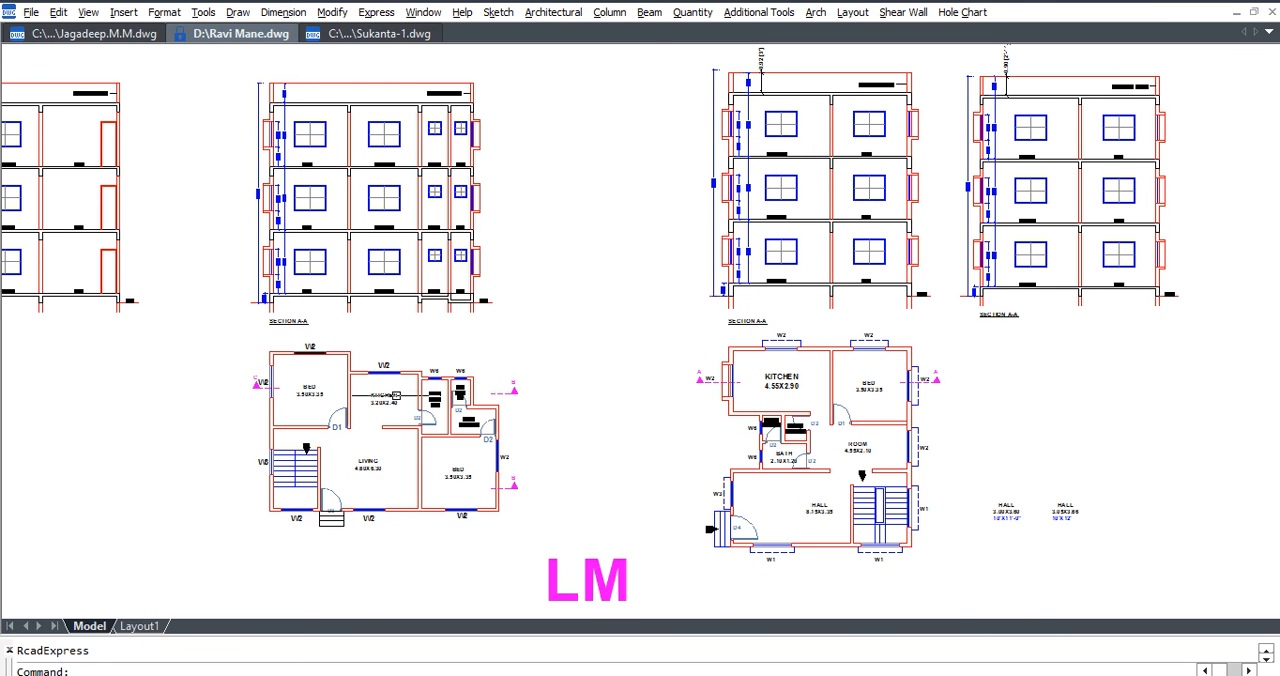
pyautogui.moveTo(365, 399); pyautogui.dragTo(420, 397, button='middle')
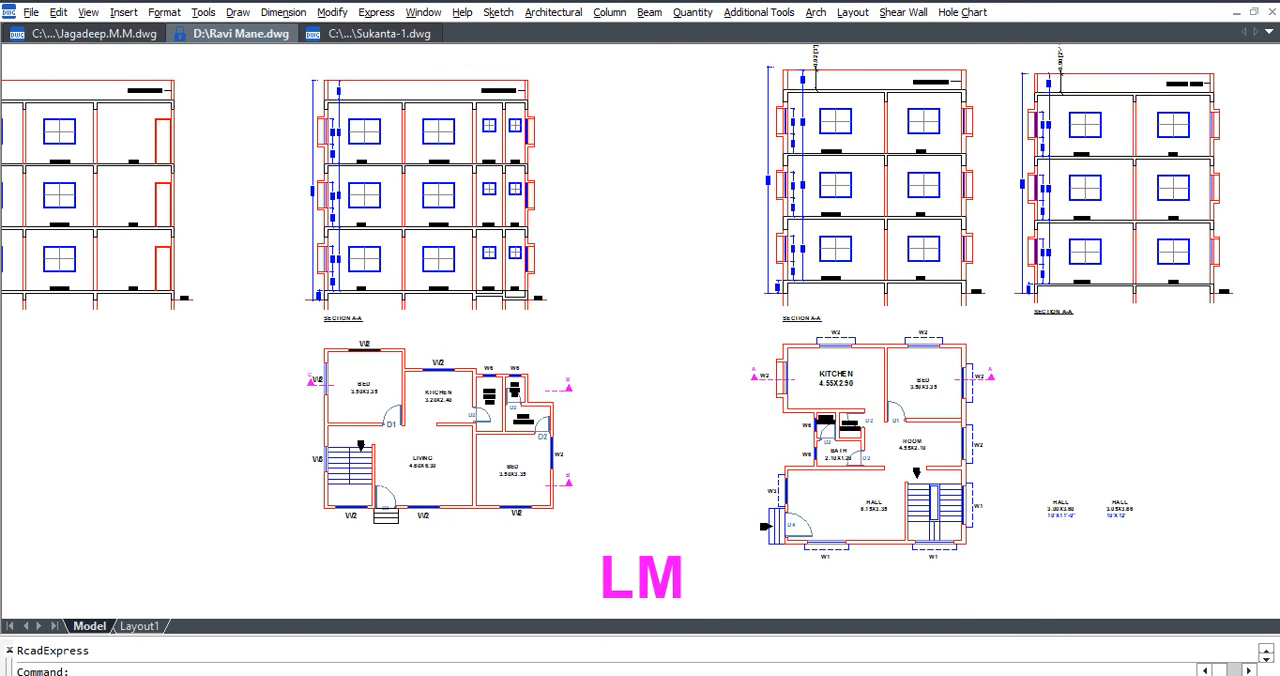
pyautogui.moveTo(448, 400); pyautogui.dragTo(505, 410, button='middle')
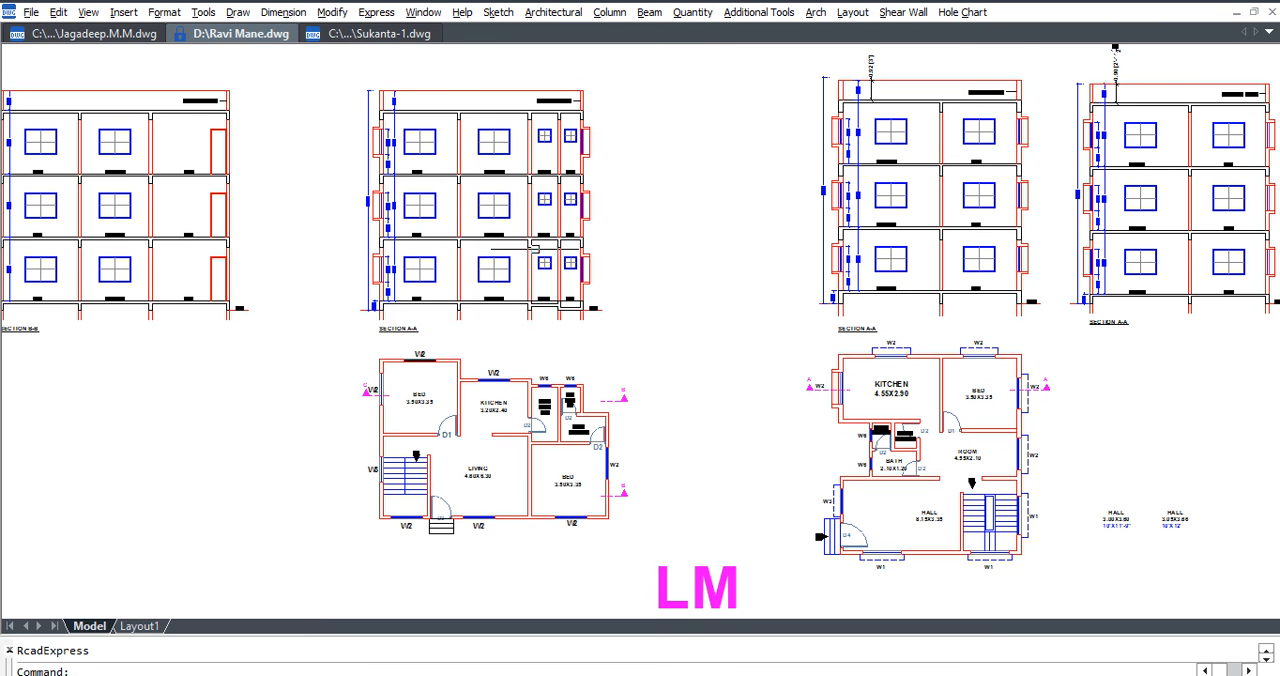
pyautogui.scroll(4, 512, 174)
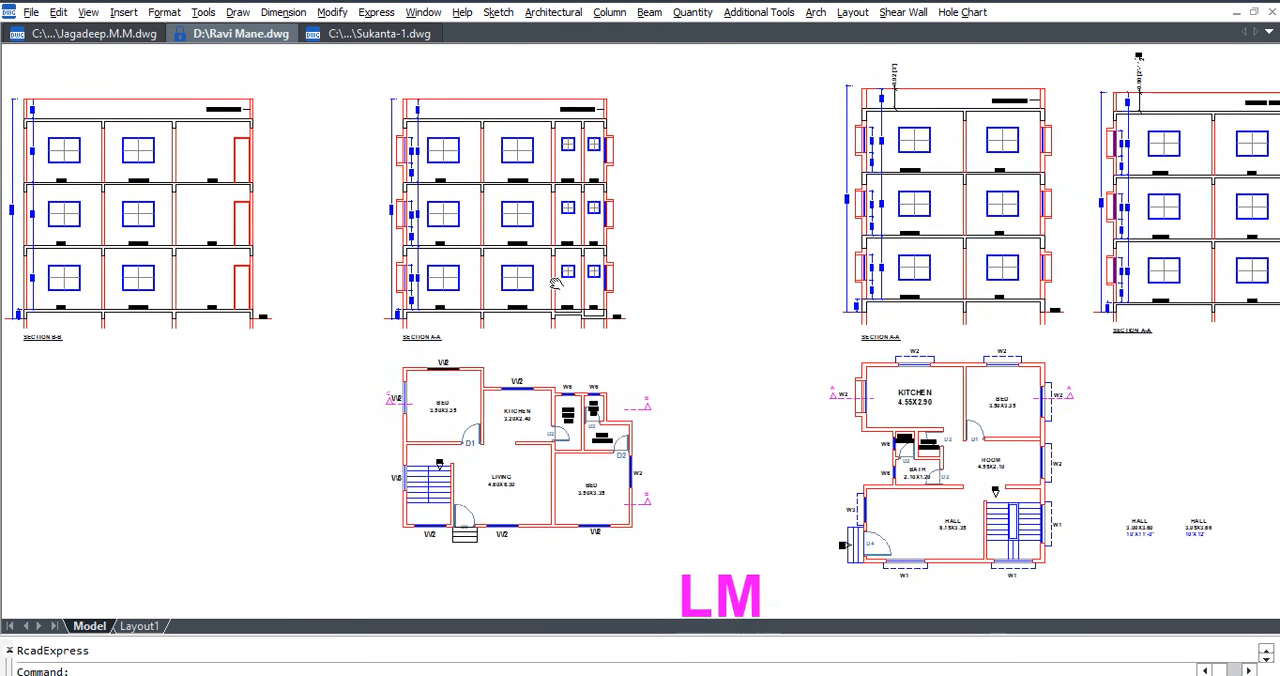
pyautogui.moveTo(512, 174); pyautogui.dragTo(510, 211, button='middle')
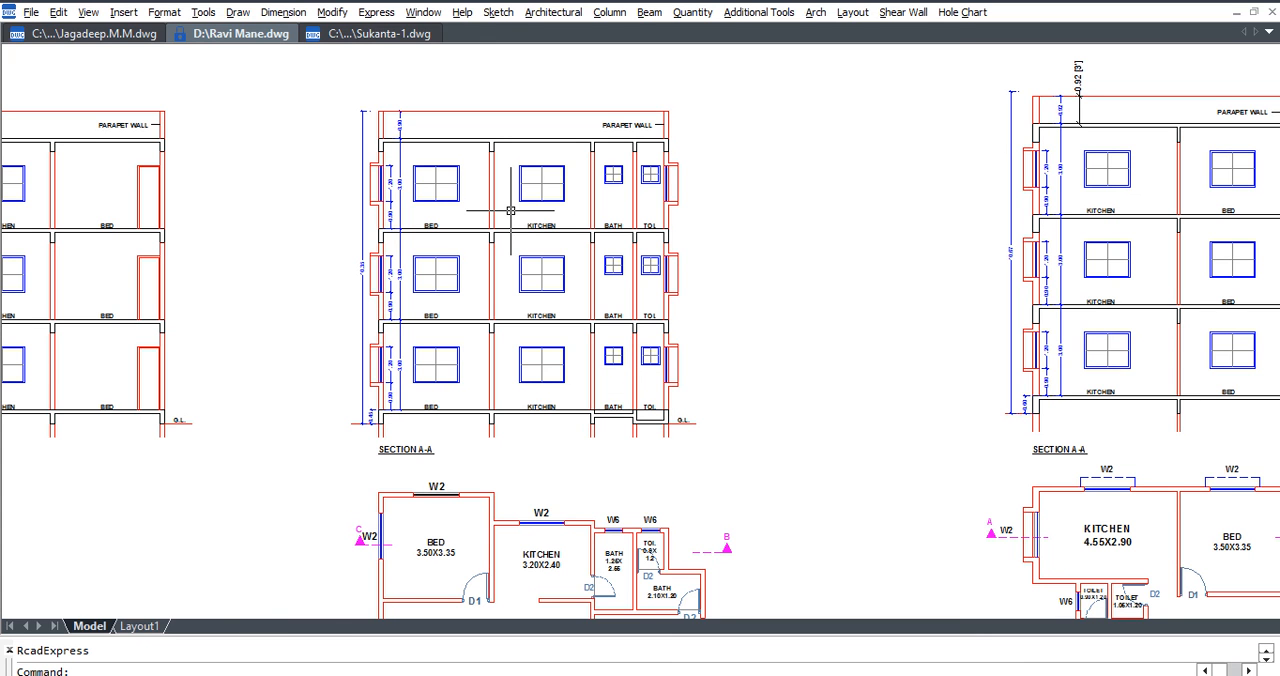
pyautogui.scroll(3, 500, 230)
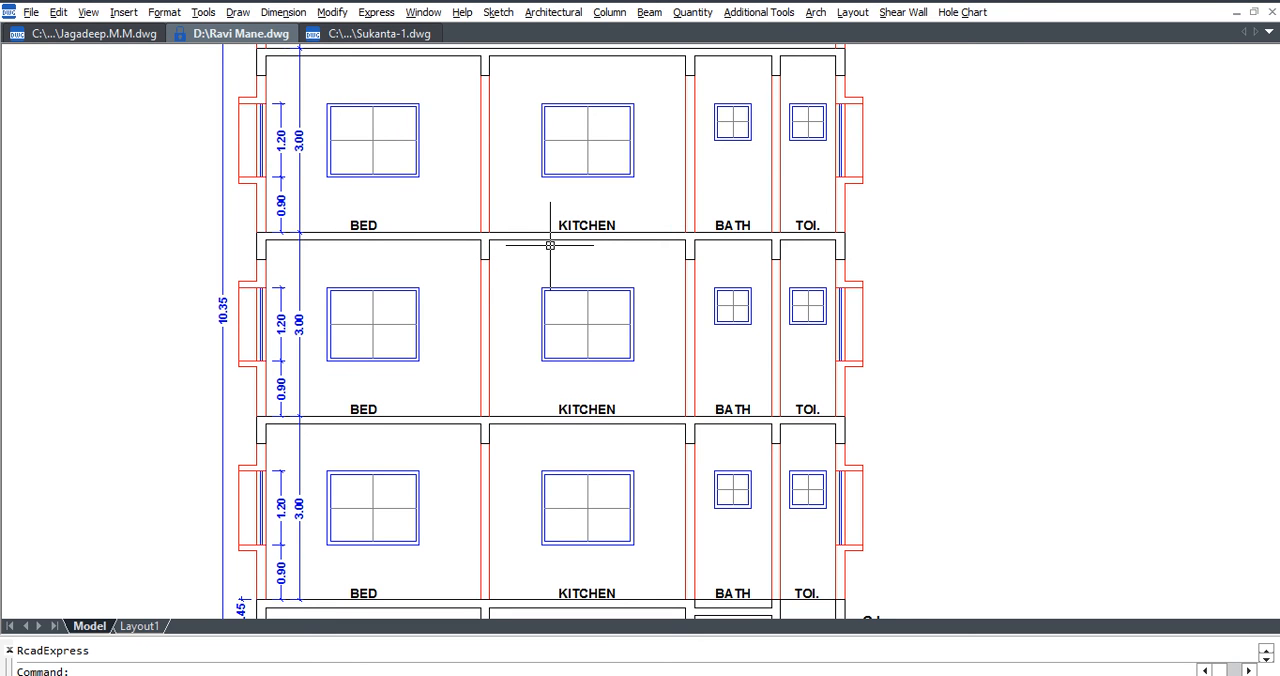
pyautogui.scroll(-2, 536, 232)
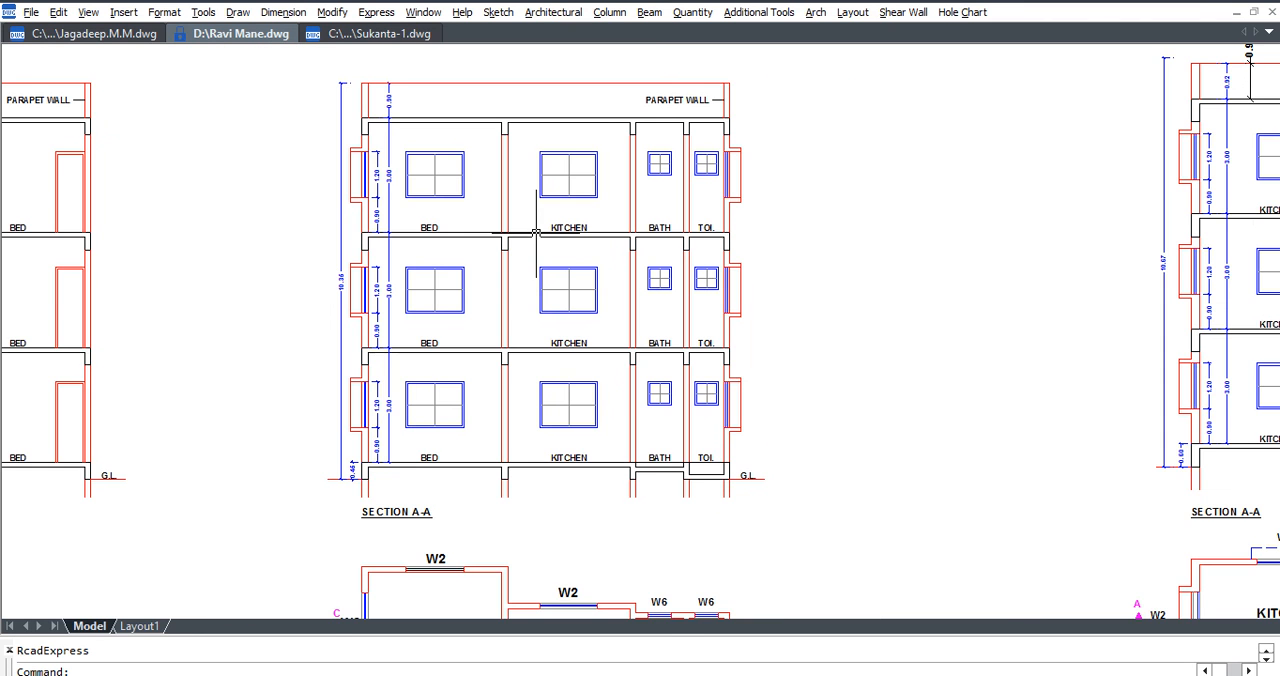
pyautogui.moveTo(599, 411); pyautogui.dragTo(573, 244, button='middle')
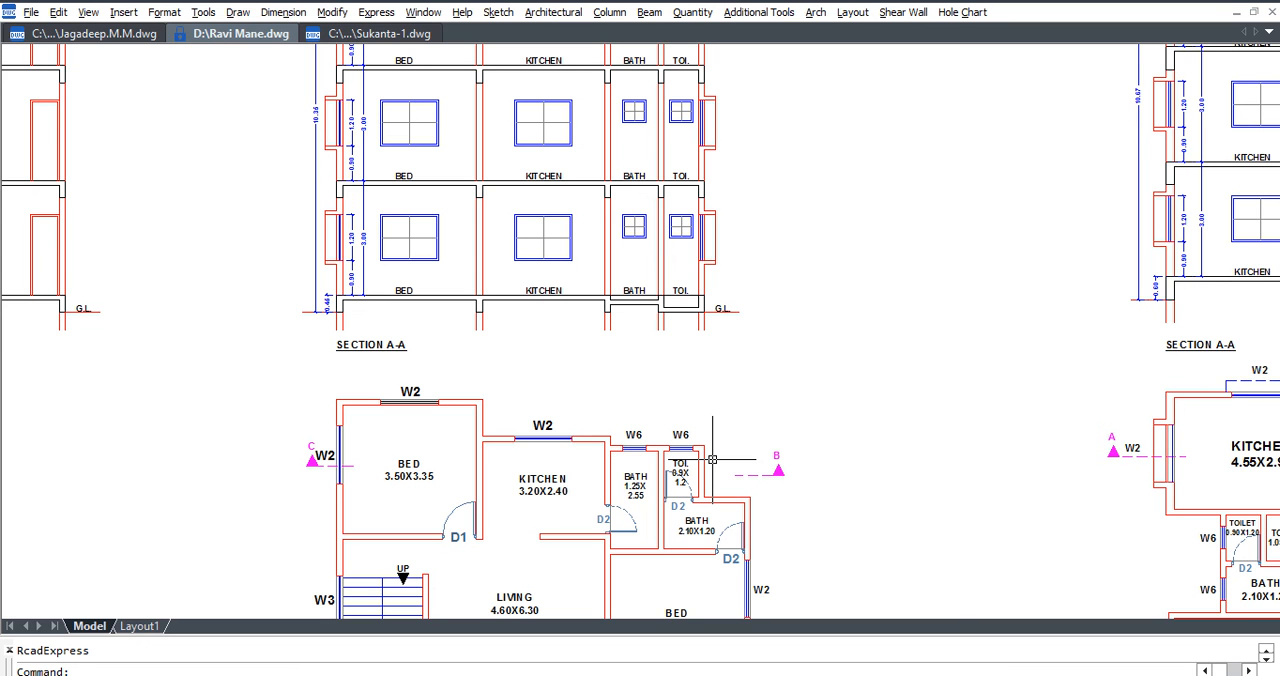
pyautogui.scroll(-4, 665, 325)
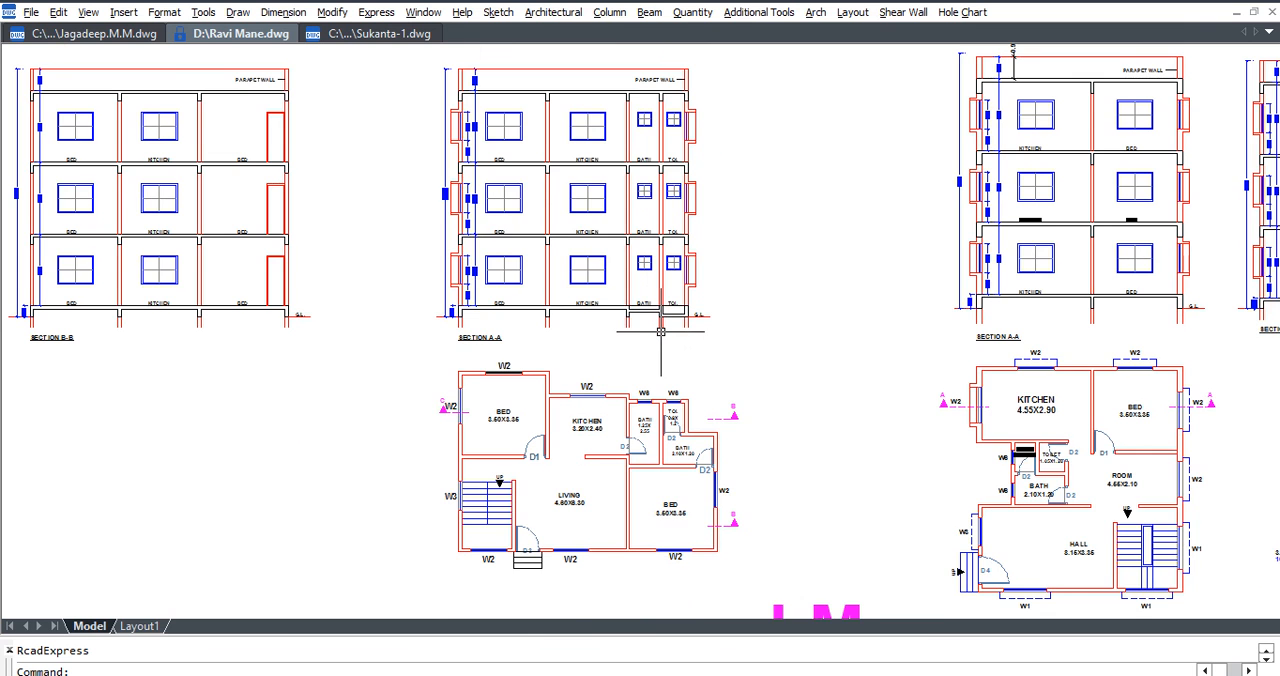
pyautogui.moveTo(762, 336); pyautogui.dragTo(632, 334, button='middle')
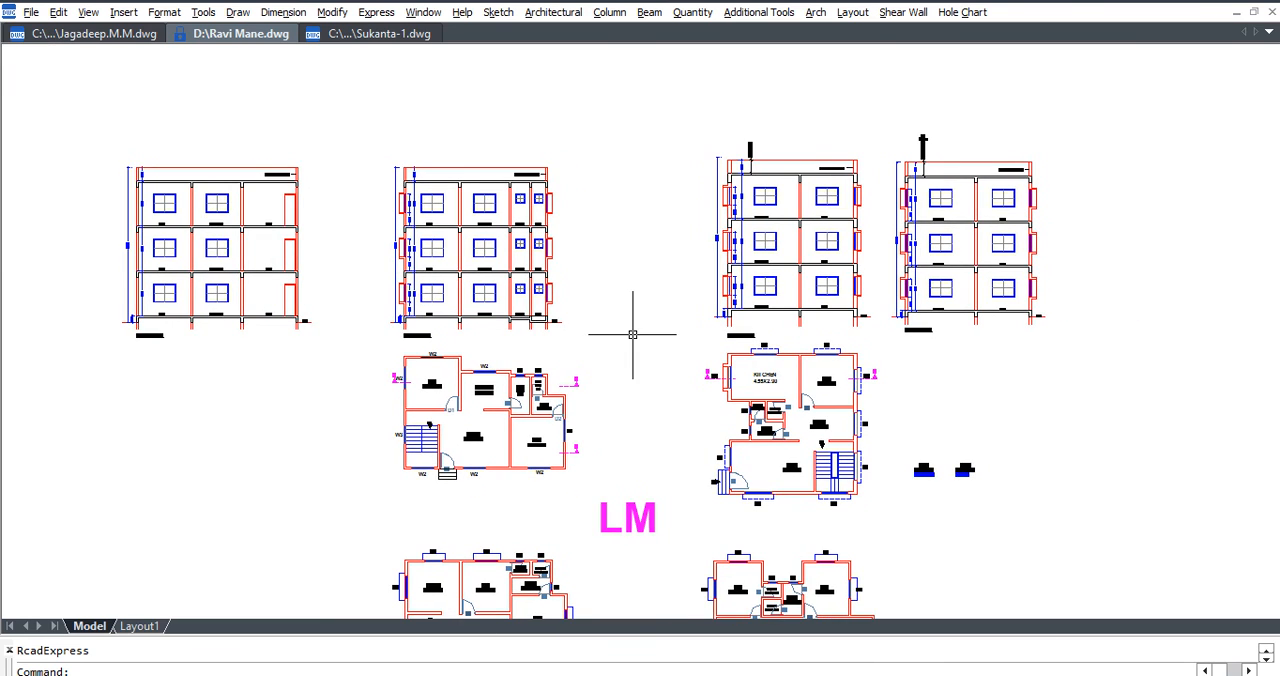
# Check the whole drawing at its extents and save it with the finished sections.
pyautogui.write('z')
pyautogui.press('Return')
pyautogui.write('E')
pyautogui.press('Return')
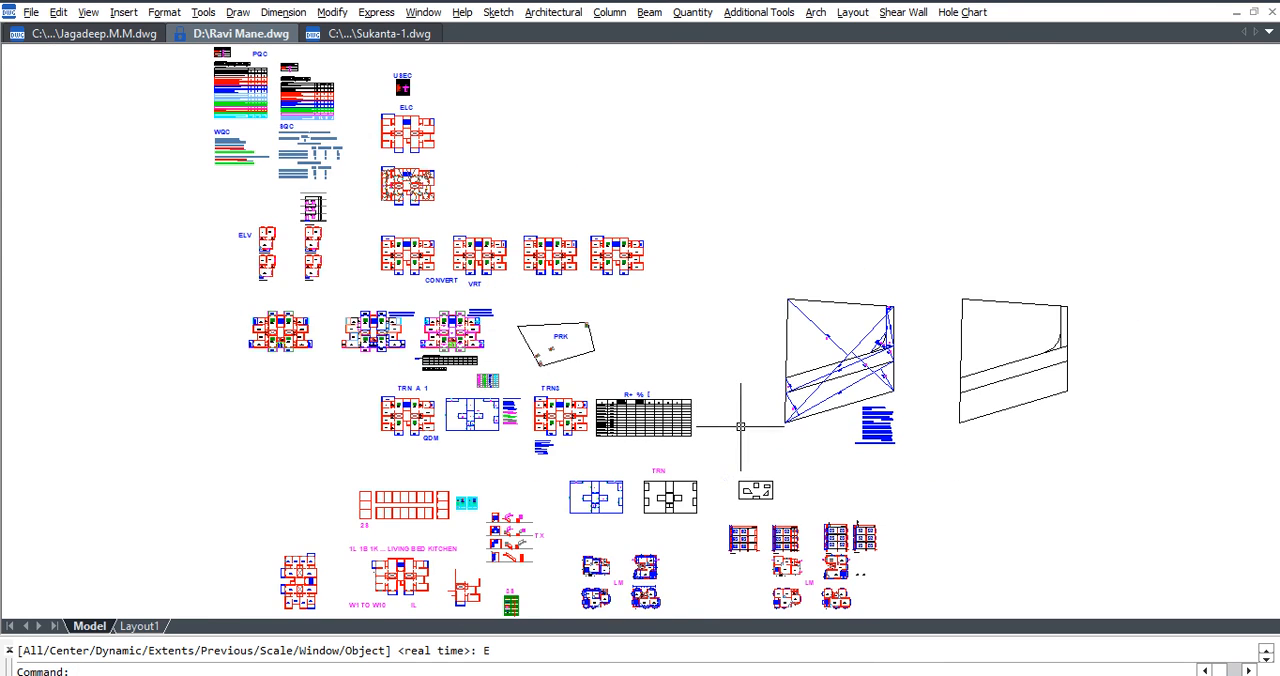
pyautogui.scroll(8, 815, 560)
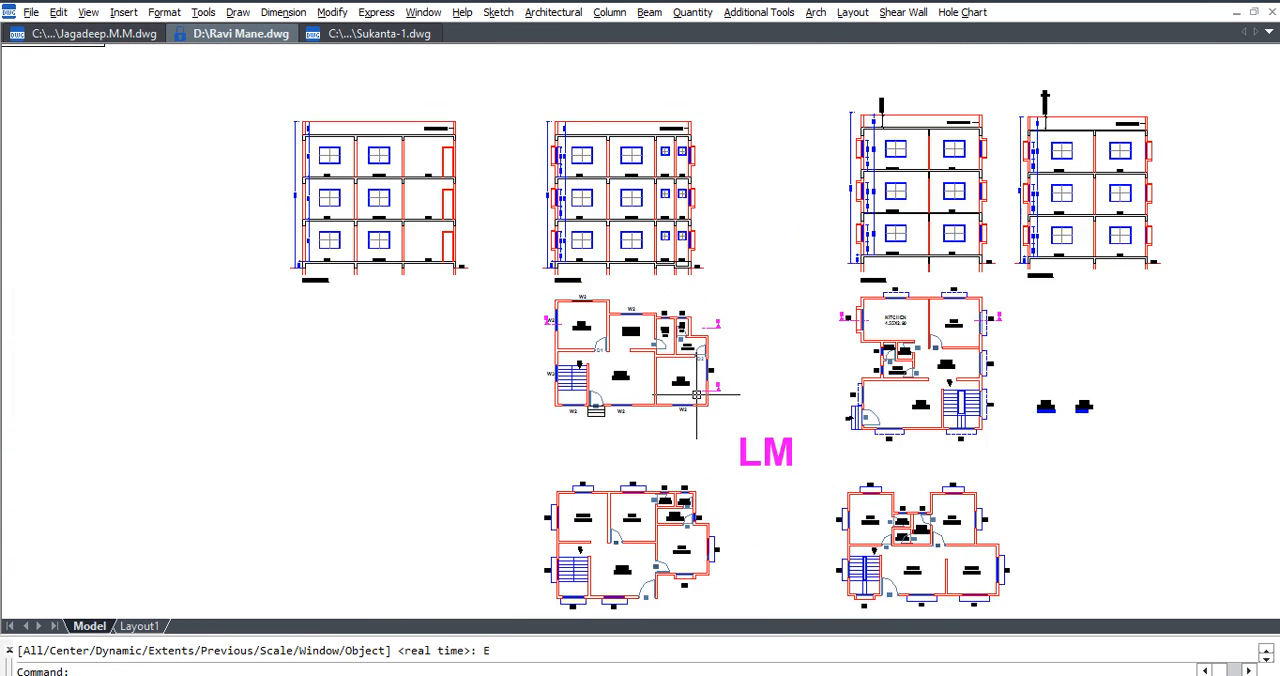
pyautogui.scroll(2, 697, 395)
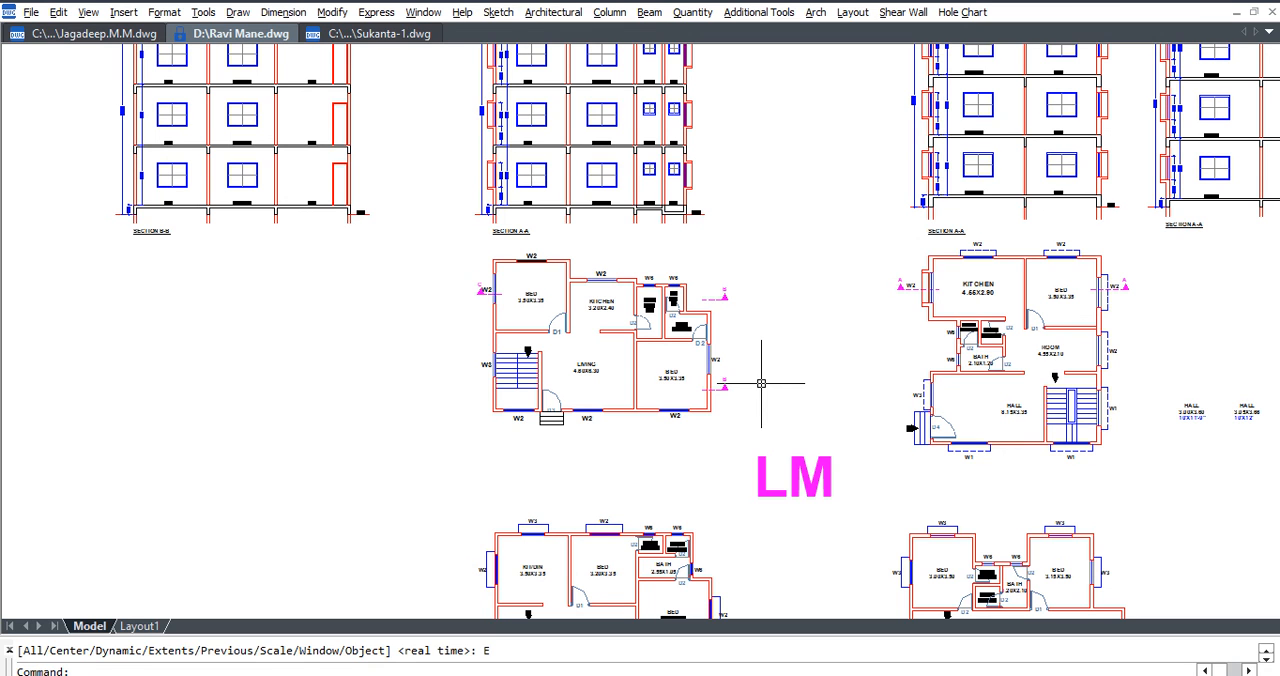
pyautogui.hotkey('ctrl', 's')
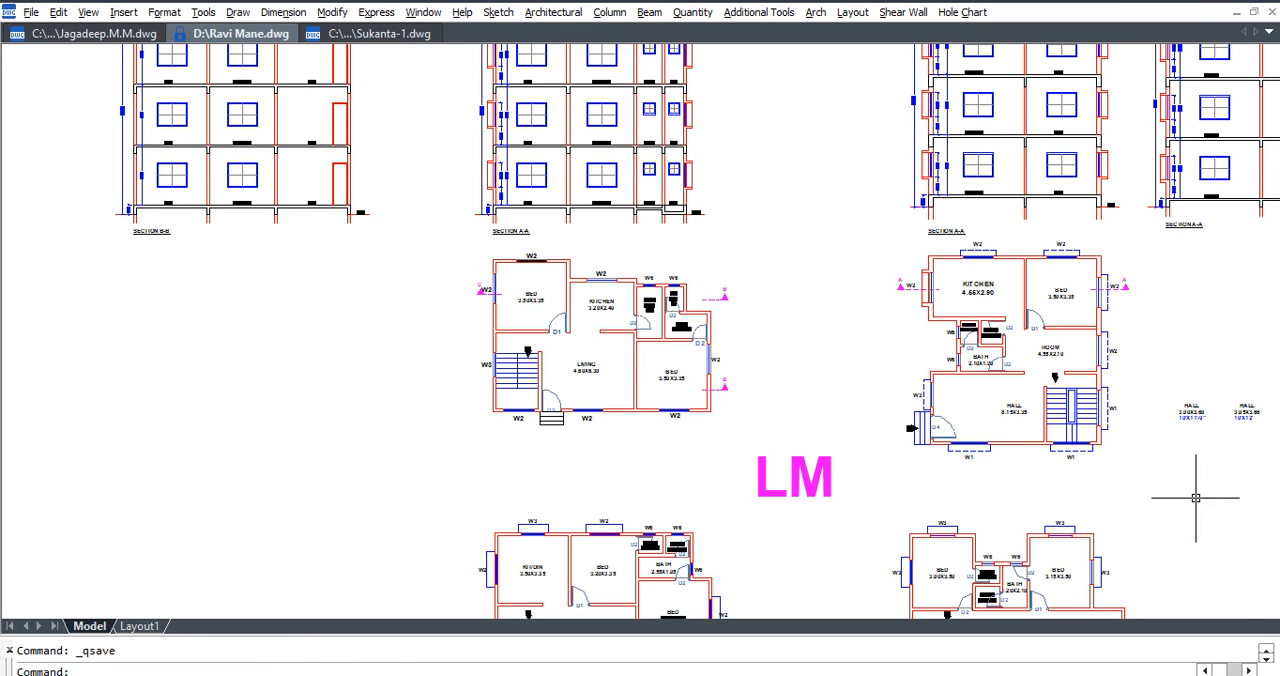